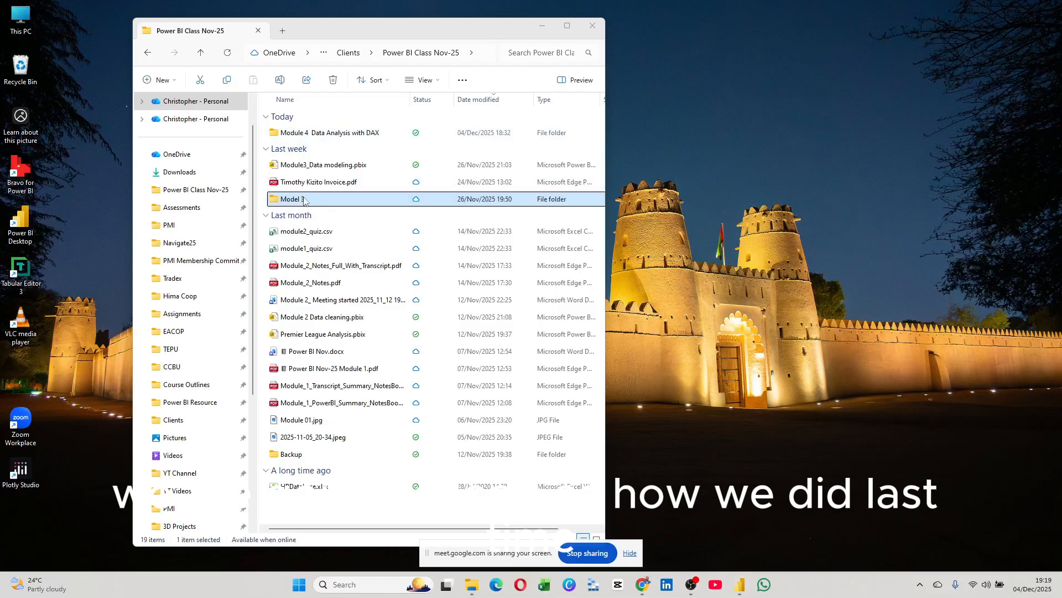
Open ac-sample.xlsx from the Module 4 Data Analysis with DAX folder and look through the sales records on the Data sheet
{"action": "left_click", "coordinate": [317, 134]}
{"action": "double_click", "coordinate": [317, 134]}
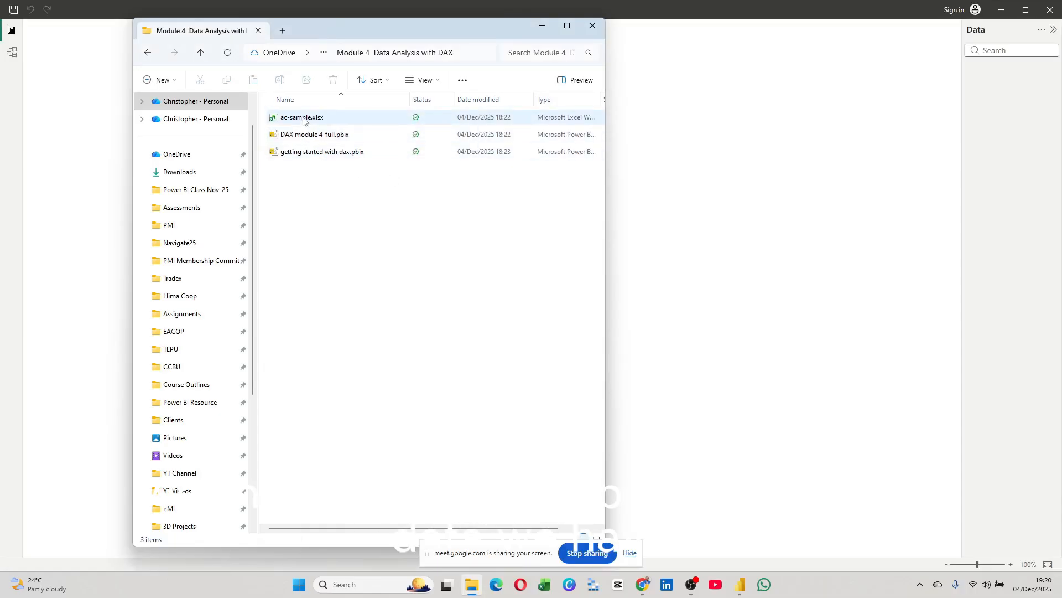
{"action": "double_click", "coordinate": [310, 121]}
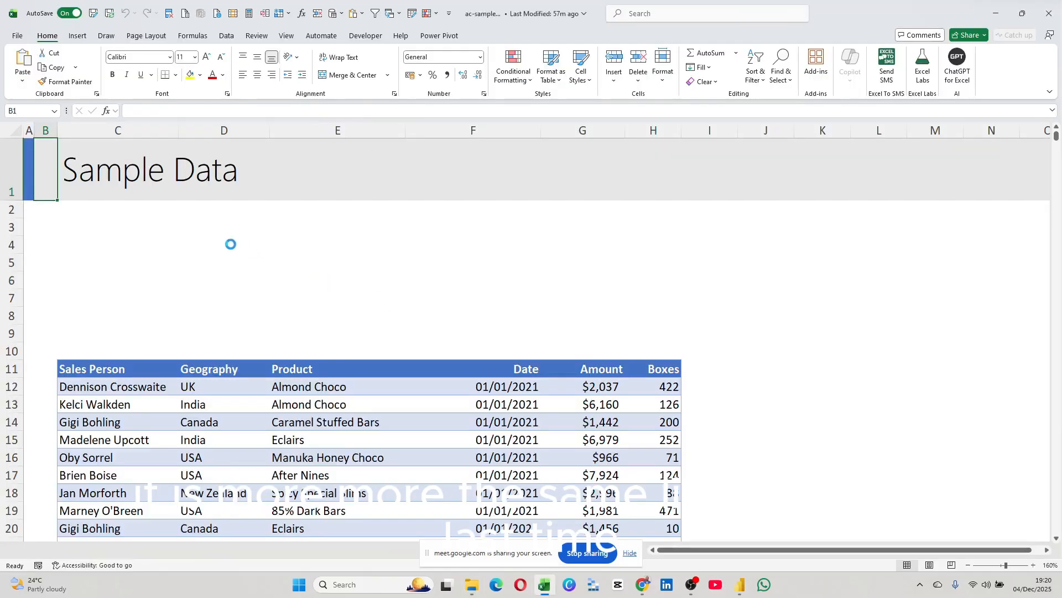
{"action": "scroll", "coordinate": [470, 398], "scroll_direction": "down", "scroll_amount": 3}
{"action": "scroll", "coordinate": [251, 296], "scroll_direction": "down", "scroll_amount": 7}
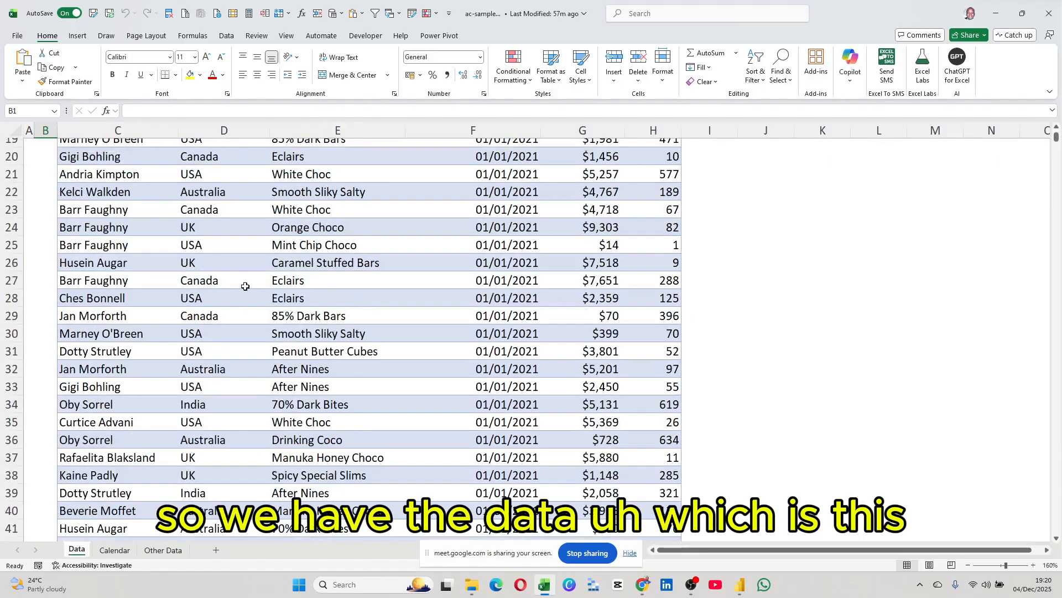
{"action": "scroll", "coordinate": [190, 403], "scroll_direction": "down", "scroll_amount": 18}
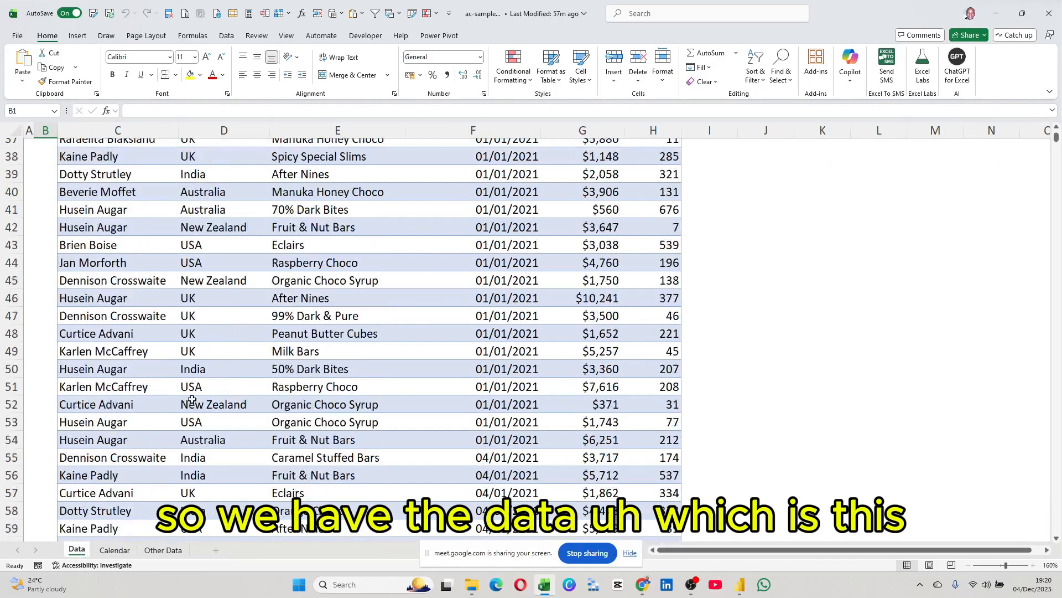
{"action": "scroll", "coordinate": [214, 372], "scroll_direction": "up", "scroll_amount": 2}
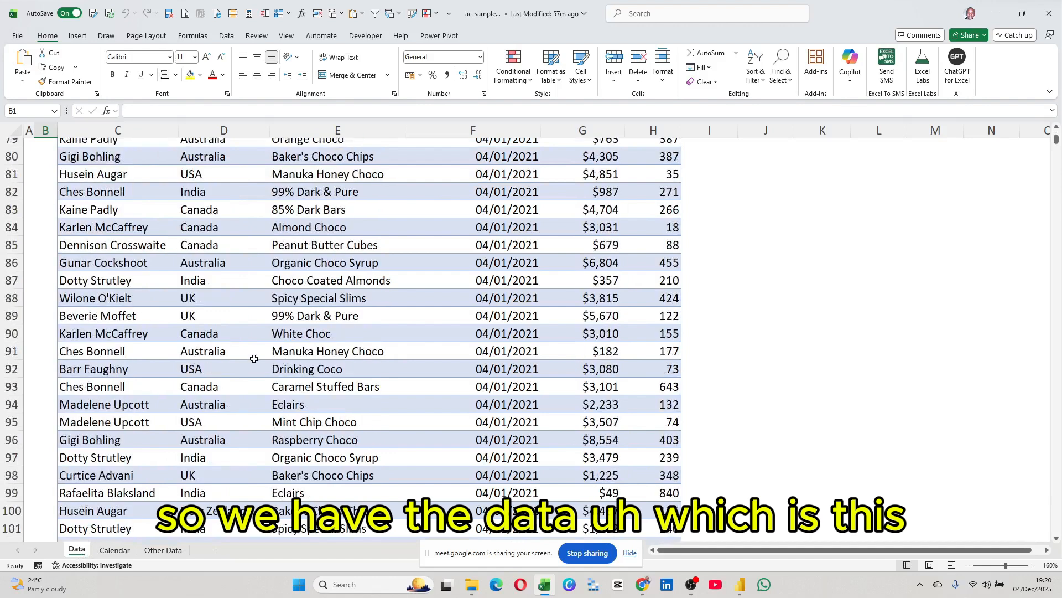
Examine the product, geography and sales person dimension tables on the Other Data sheet
{"action": "left_click", "coordinate": [169, 551]}
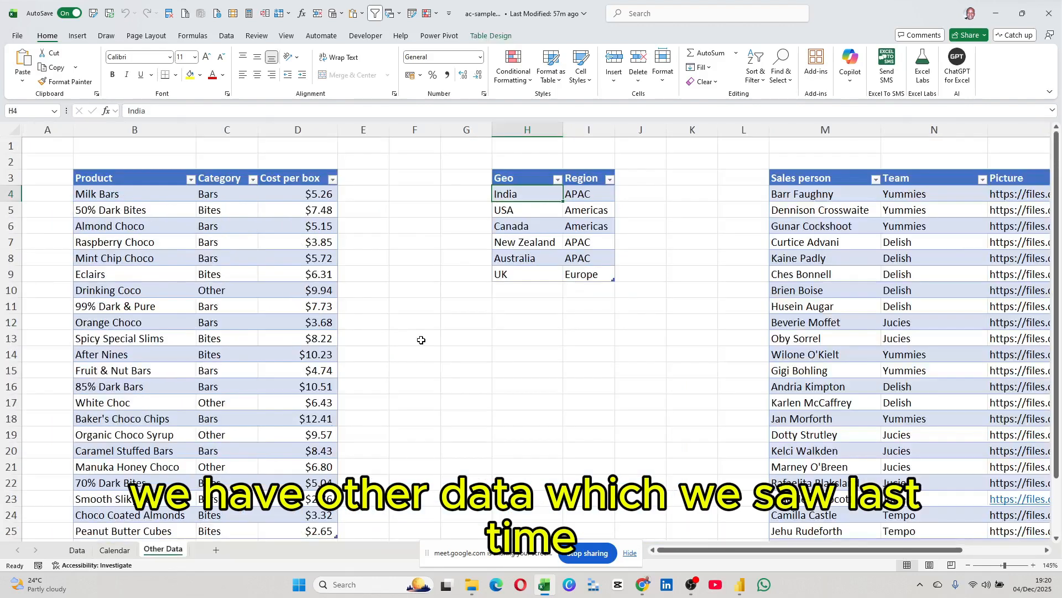
{"action": "left_click_drag", "start_coordinate": [103, 180], "coordinate": [254, 259]}
{"action": "left_click_drag", "start_coordinate": [261, 297], "coordinate": [293, 467]}
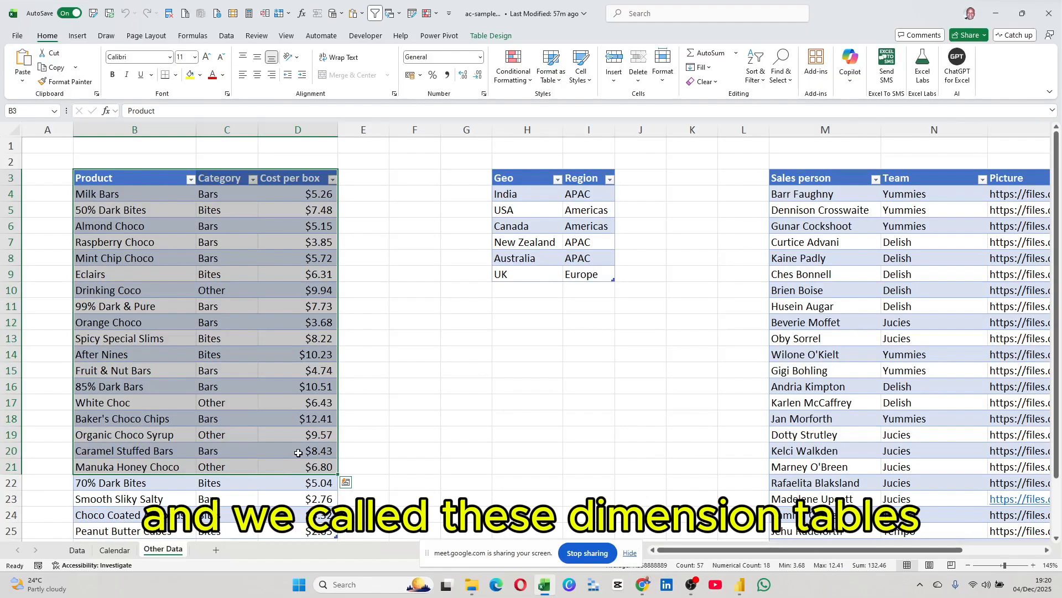
{"action": "left_click_drag", "start_coordinate": [504, 179], "coordinate": [571, 277]}
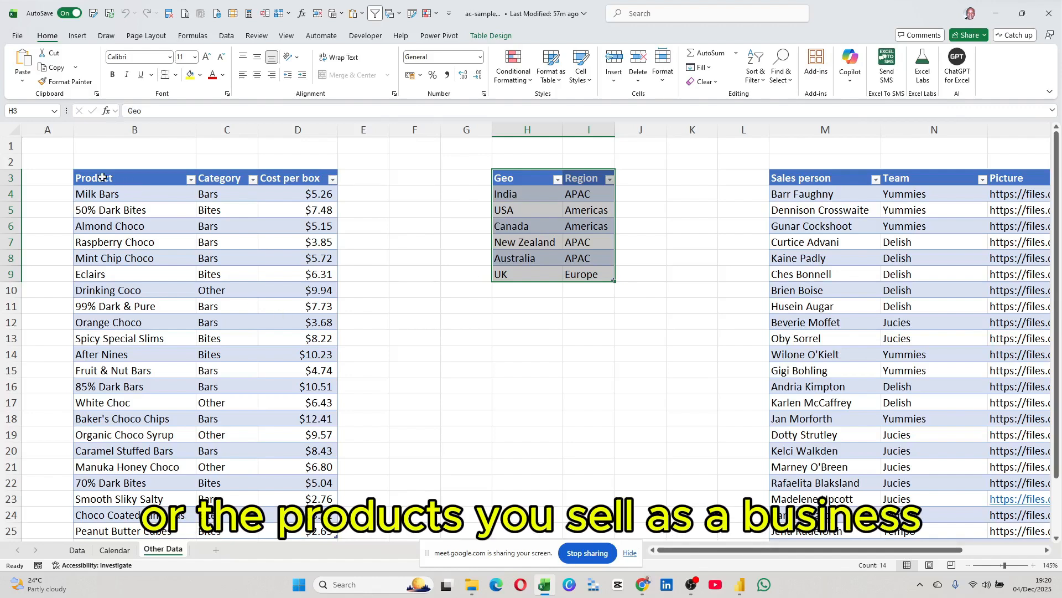
{"action": "left_click_drag", "start_coordinate": [98, 176], "coordinate": [319, 414]}
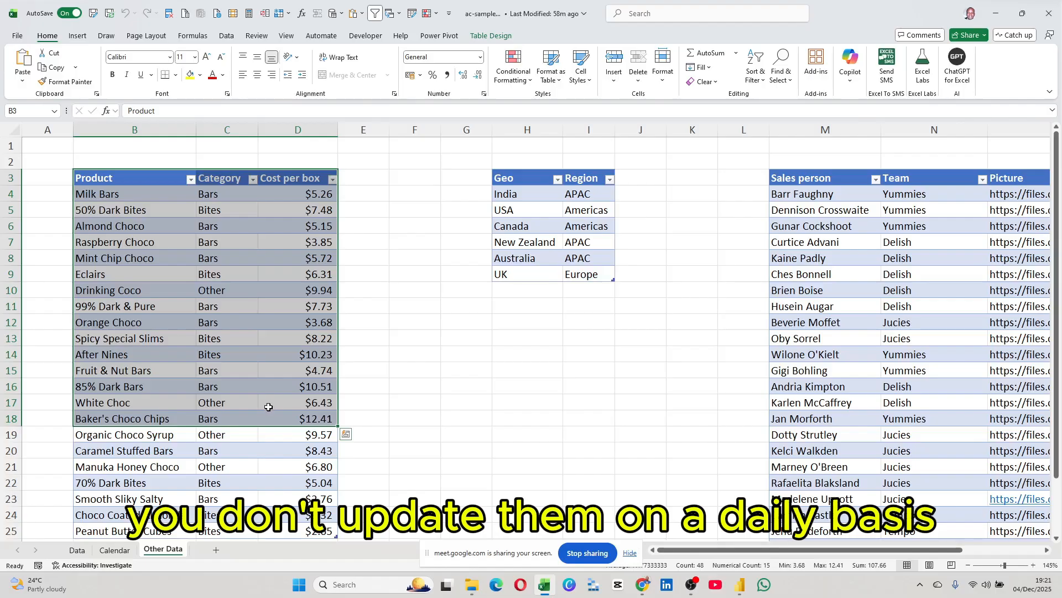
{"action": "left_click", "coordinate": [514, 180]}
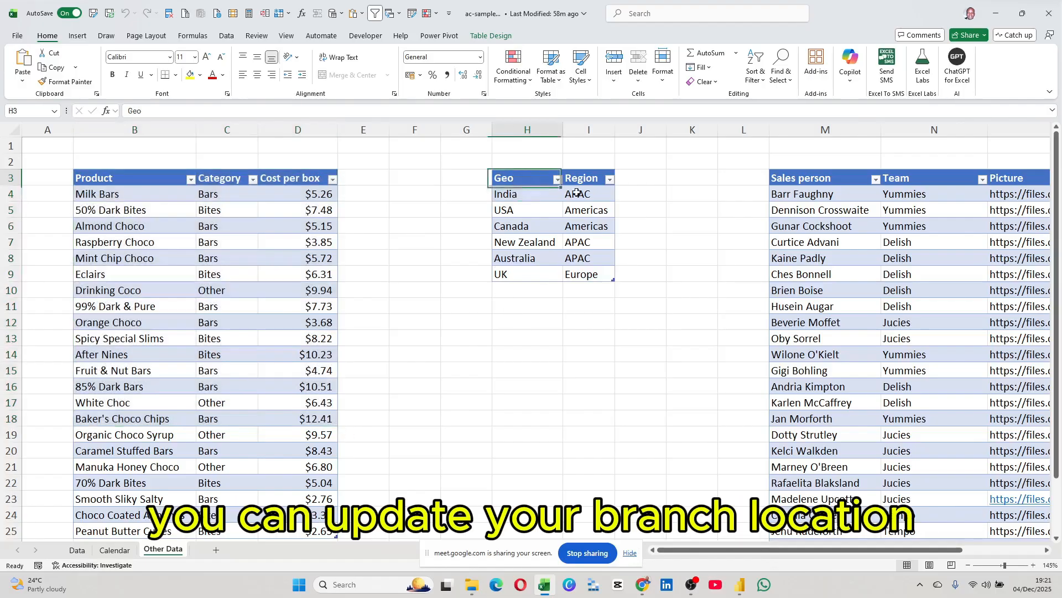
{"action": "left_click_drag", "start_coordinate": [577, 193], "coordinate": [592, 273]}
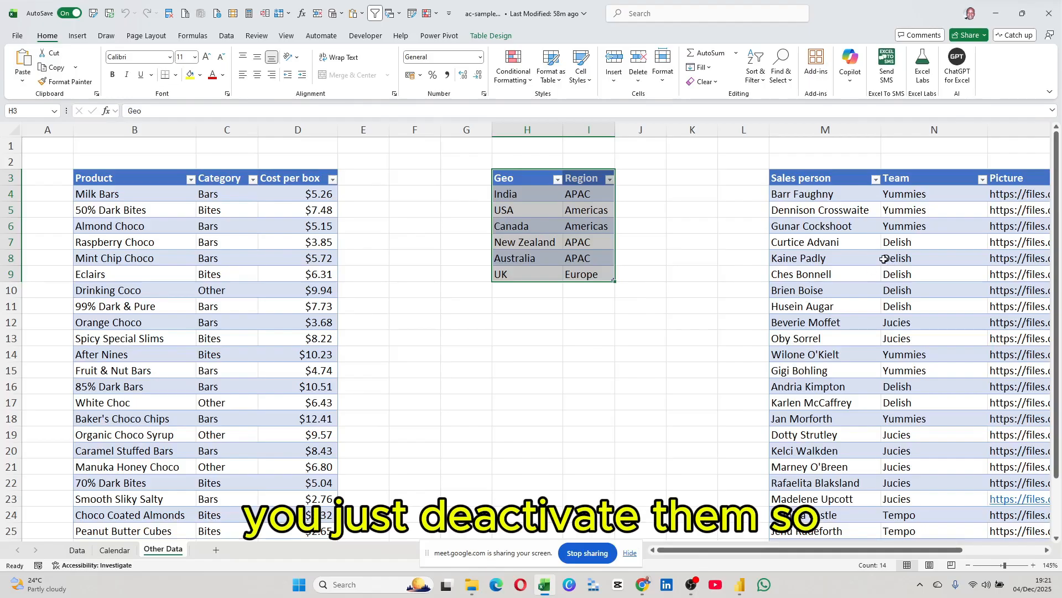
{"action": "left_click_drag", "start_coordinate": [709, 550], "coordinate": [779, 538]}
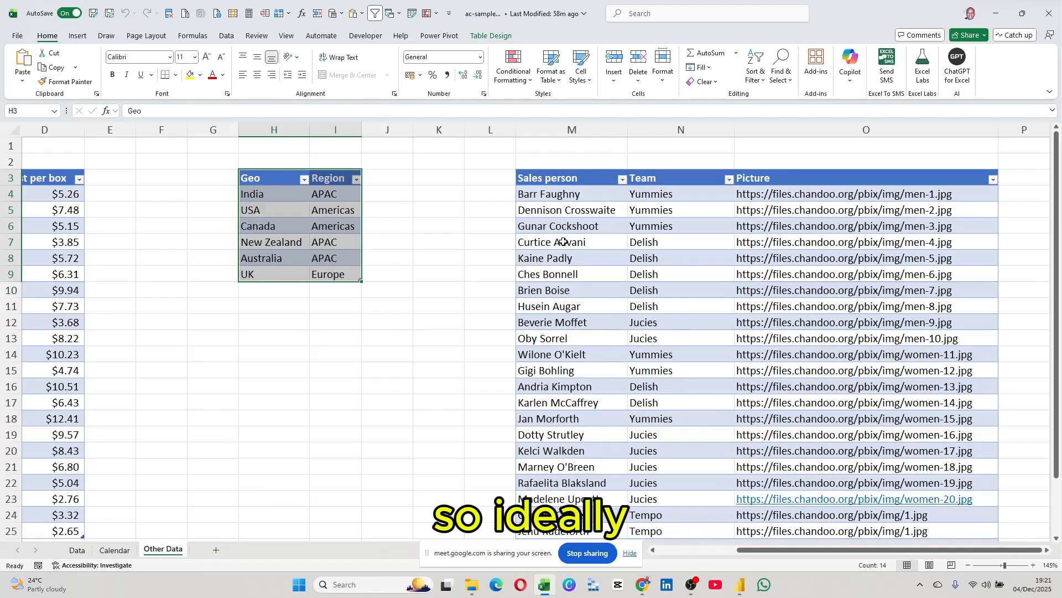
{"action": "scroll", "coordinate": [564, 242], "scroll_direction": "left", "scroll_amount": 5}
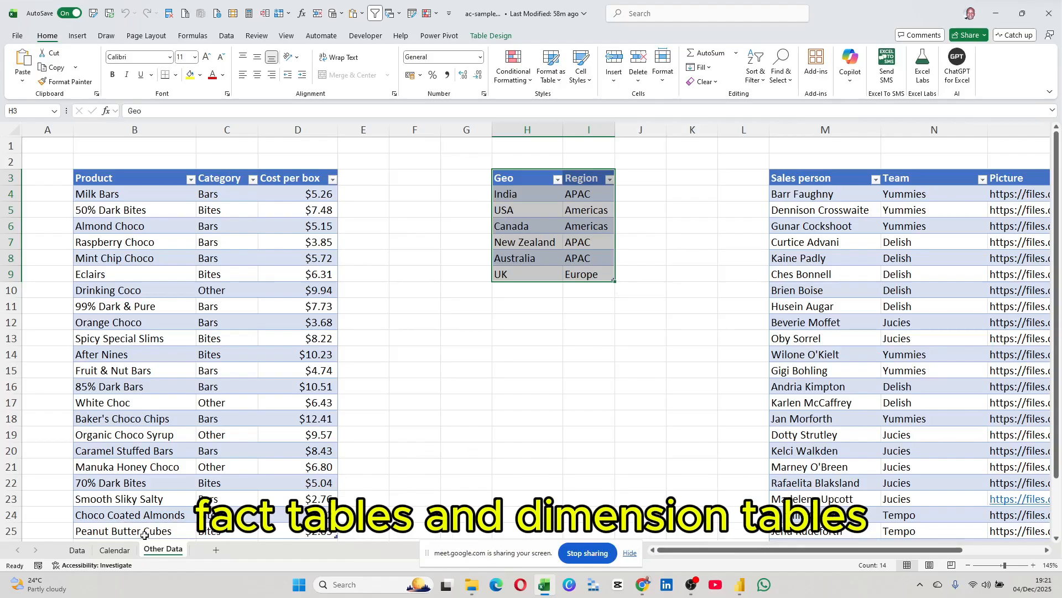
Widen the Date column on the Calendar sheet slightly and close the workbook
{"action": "left_click", "coordinate": [114, 550]}
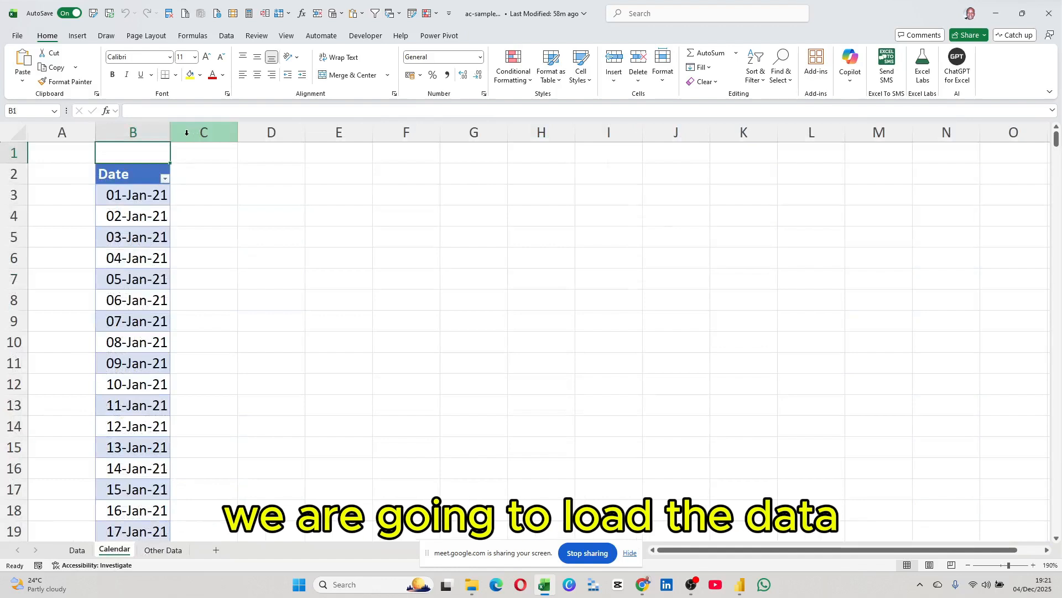
{"action": "left_click_drag", "start_coordinate": [171, 135], "coordinate": [186, 137]}
{"action": "left_click", "coordinate": [141, 300]}
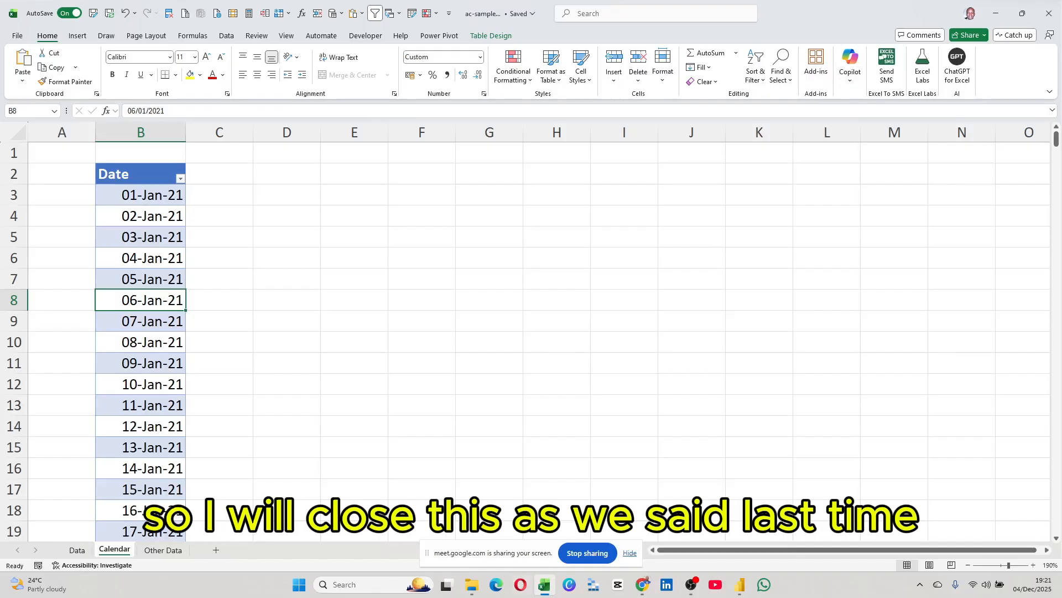
{"action": "left_click", "coordinate": [1053, 19]}
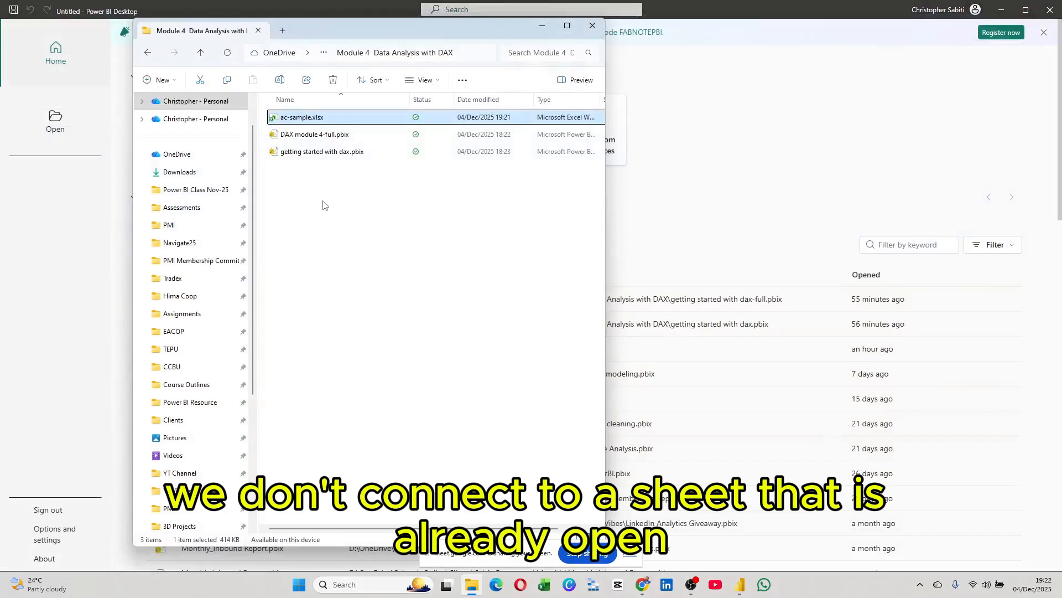
Switch to Power BI Desktop and create a new blank report
{"action": "left_click", "coordinate": [332, 194]}
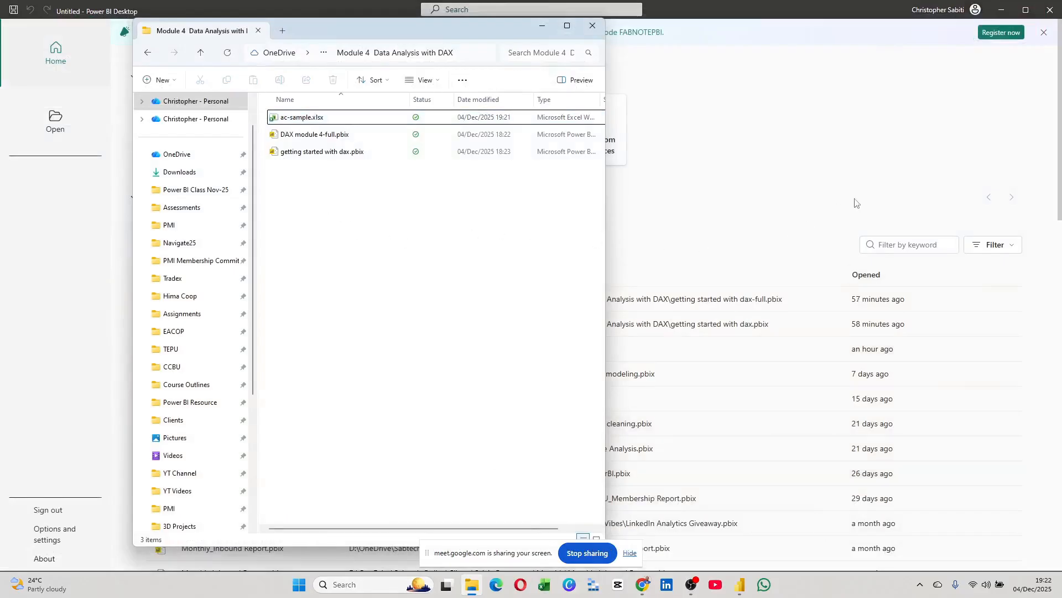
{"action": "left_click", "coordinate": [742, 157]}
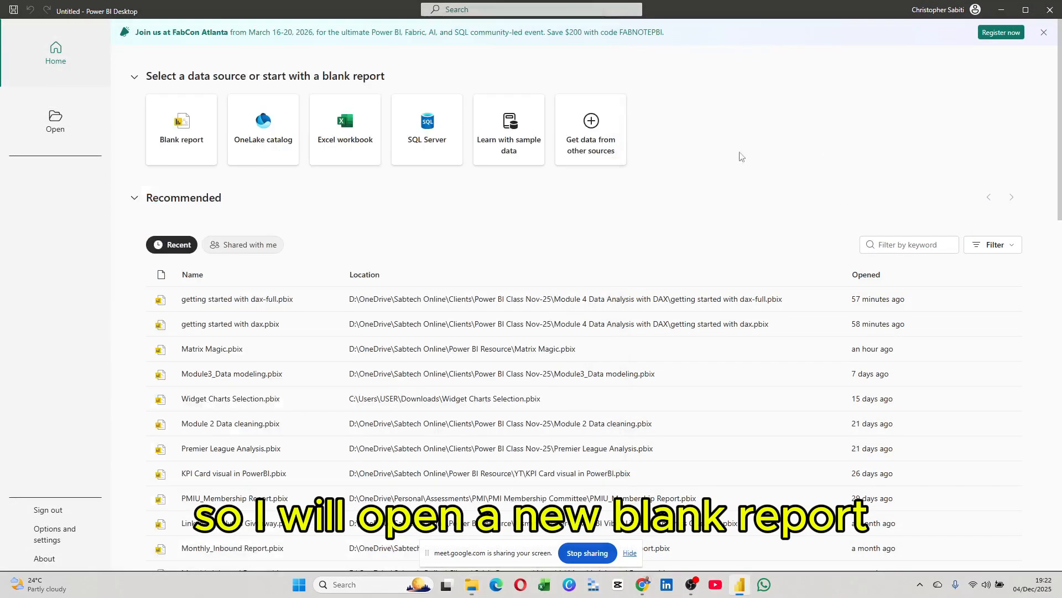
{"action": "left_click", "coordinate": [180, 144]}
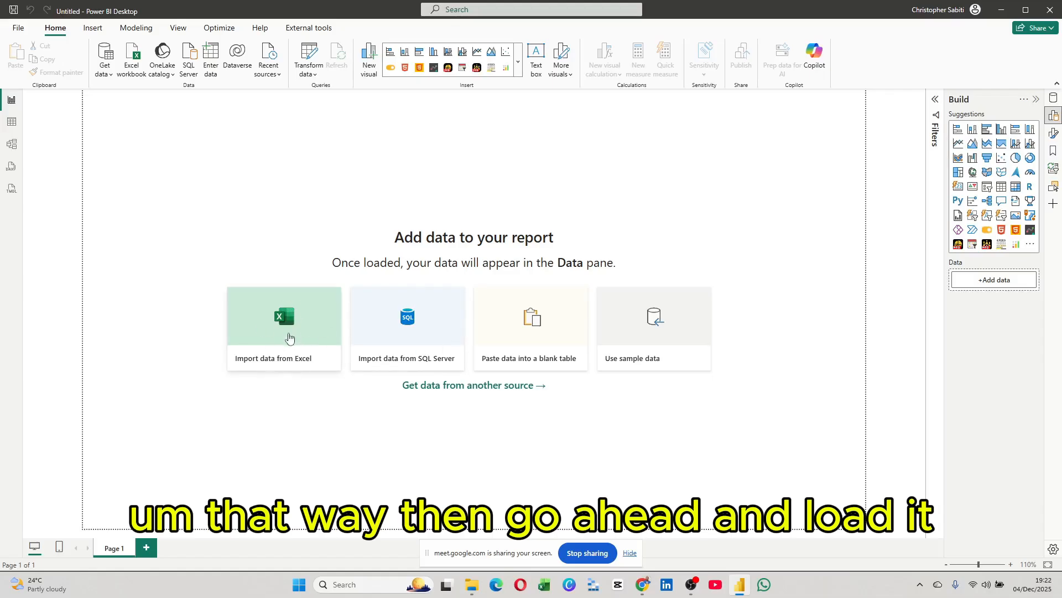
Check the file type of ac-sample.xlsx in File Explorer and return to the blank Power BI report
{"action": "left_click", "coordinate": [472, 591]}
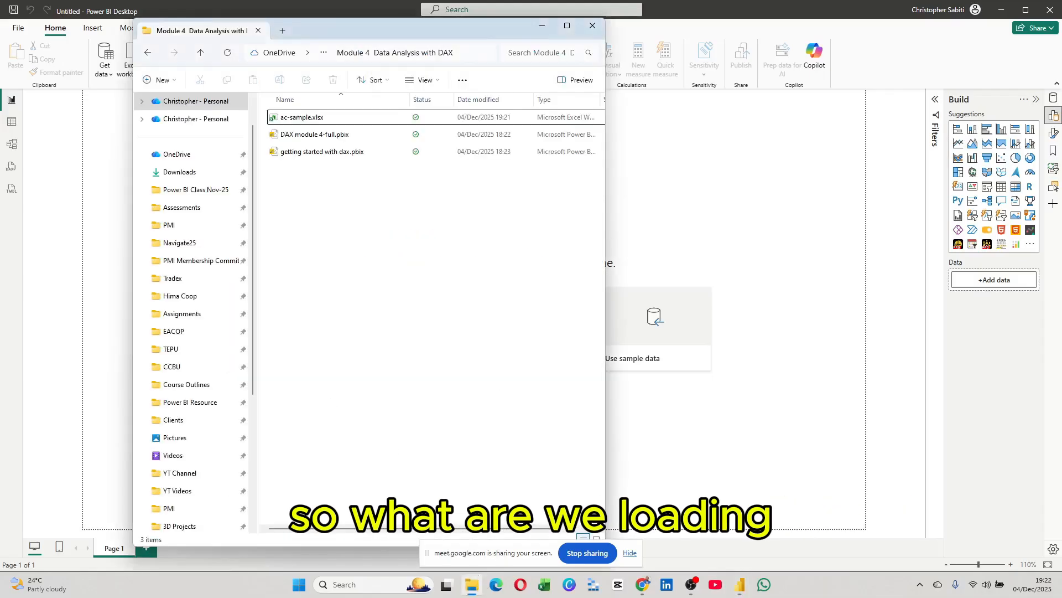
{"action": "left_click", "coordinate": [318, 123]}
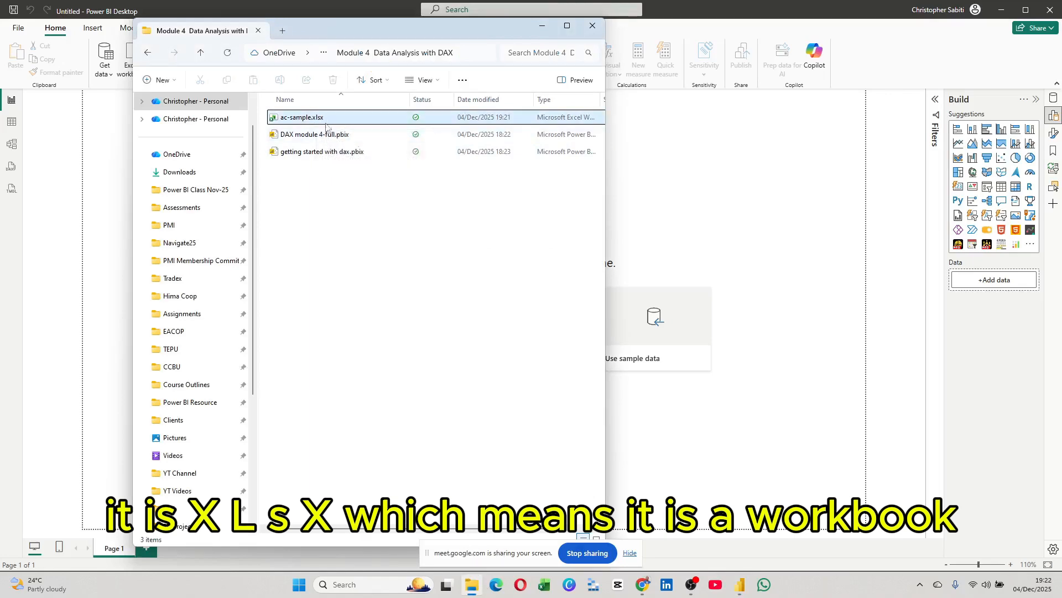
{"action": "left_click", "coordinate": [762, 347]}
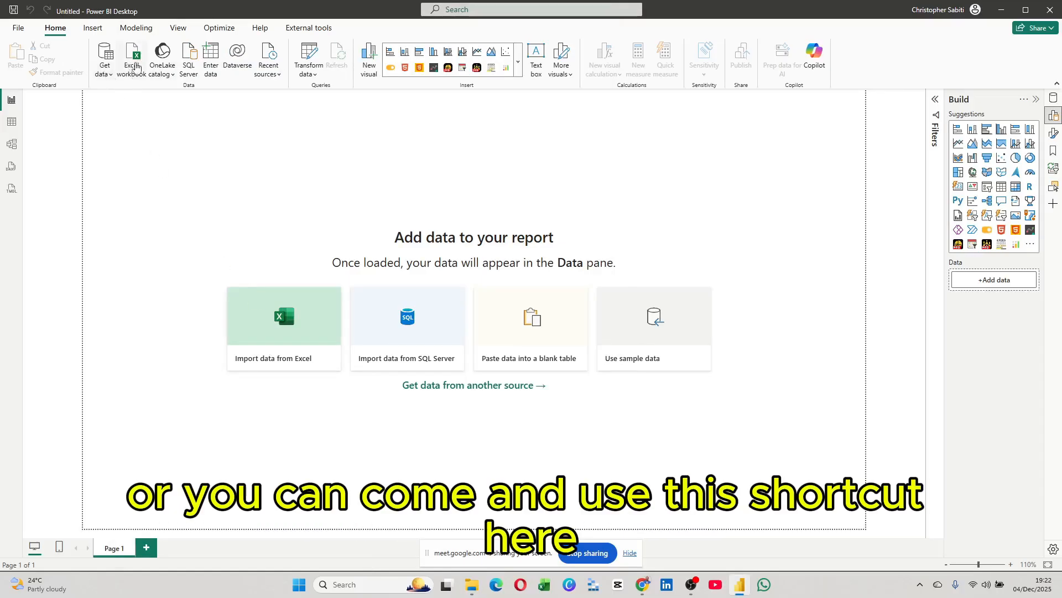
Connect the report to the Excel workbook ac-sample.xlsx in the Module 4 Data Analysis with DAX folder of Power BI Class Nov-25
{"action": "left_click", "coordinate": [108, 77]}
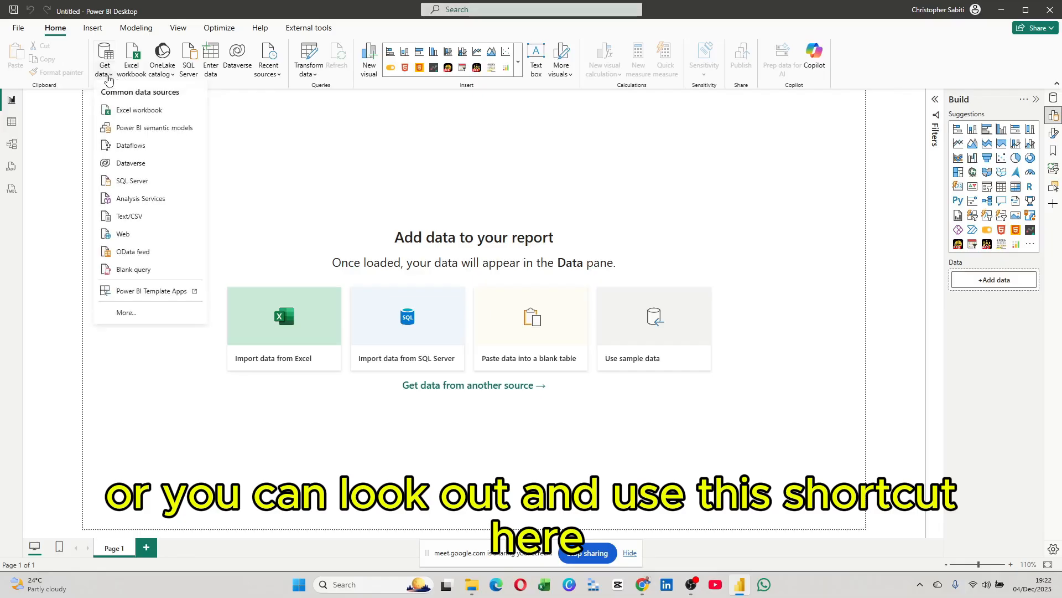
{"action": "left_click", "coordinate": [134, 114]}
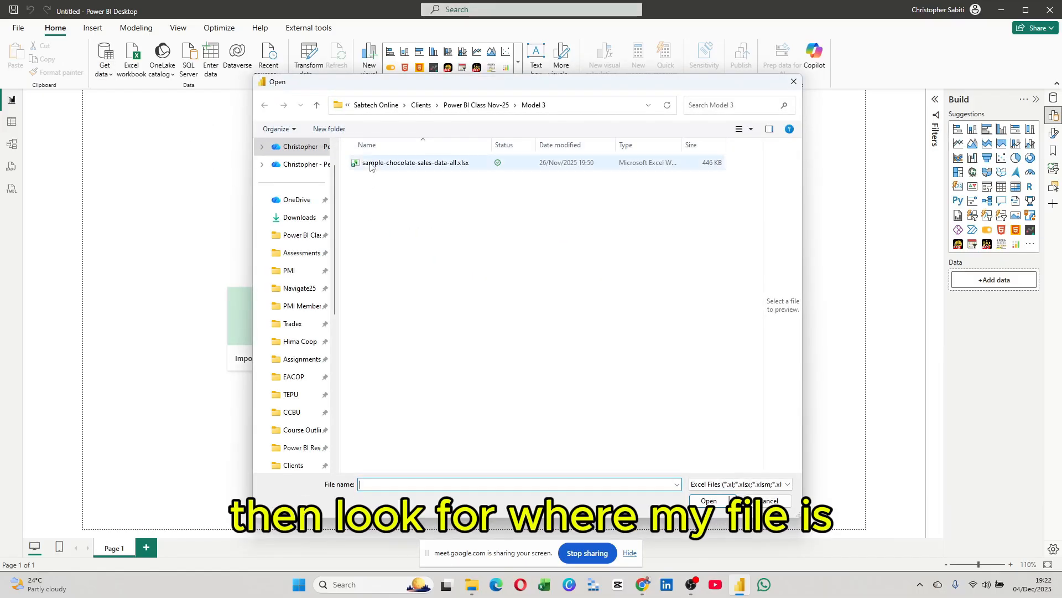
{"action": "left_click", "coordinate": [297, 237]}
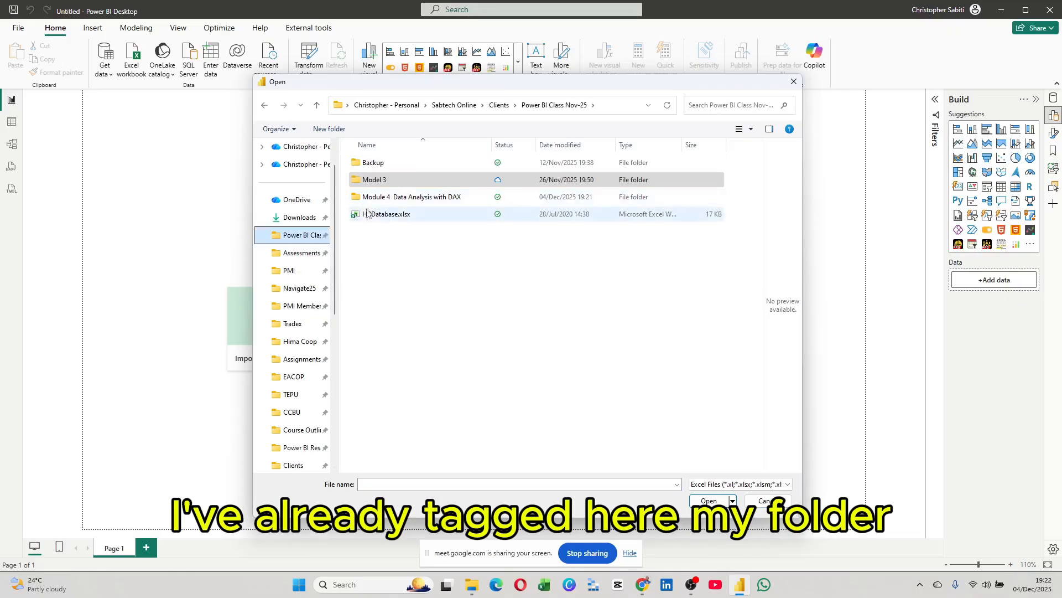
{"action": "double_click", "coordinate": [394, 197]}
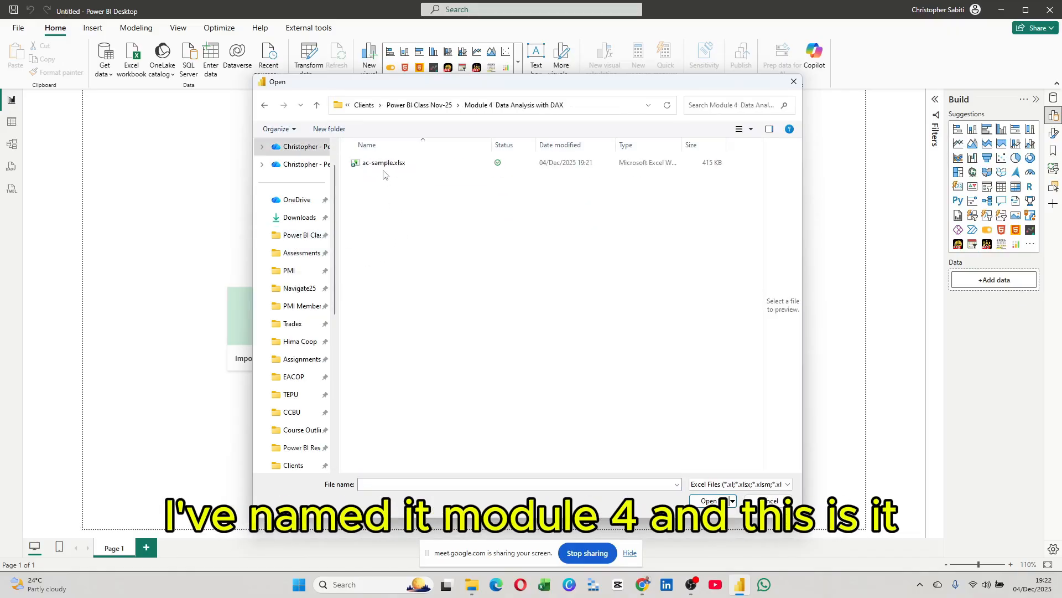
{"action": "left_click", "coordinate": [388, 164]}
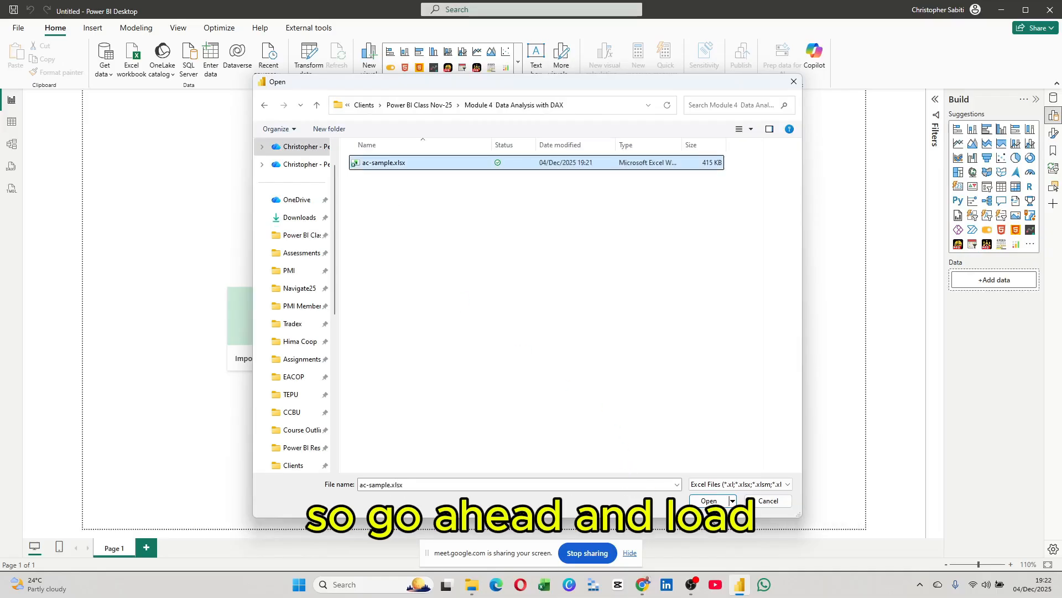
{"action": "left_click", "coordinate": [724, 501]}
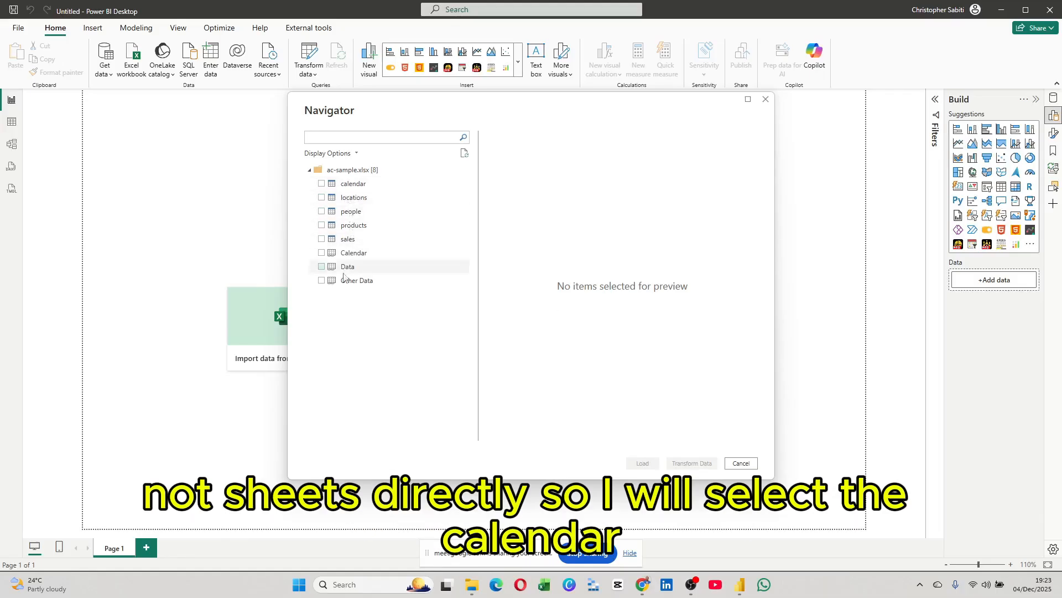
Select the calendar, locations, people, products and sales tables for import, leaving out the worksheets
{"action": "left_click", "coordinate": [322, 184]}
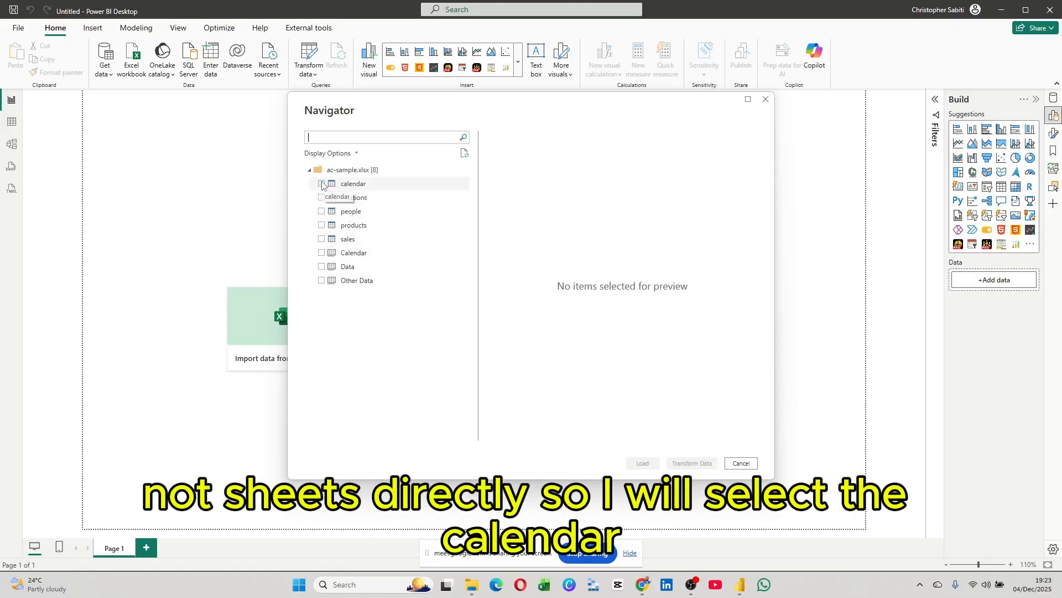
{"action": "left_click", "coordinate": [322, 198]}
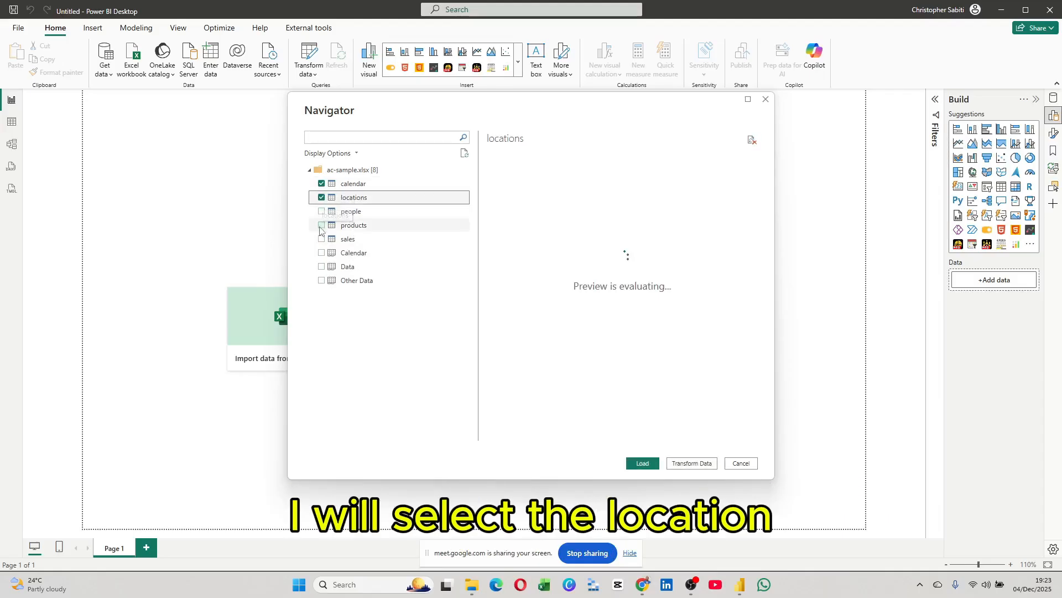
{"action": "left_click", "coordinate": [321, 211]}
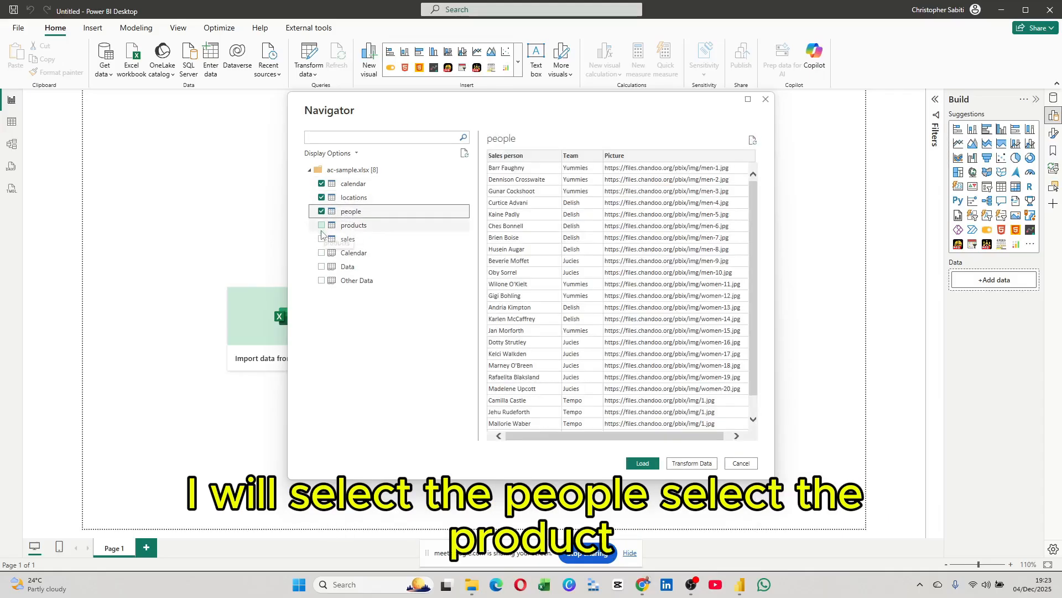
{"action": "left_click", "coordinate": [321, 225]}
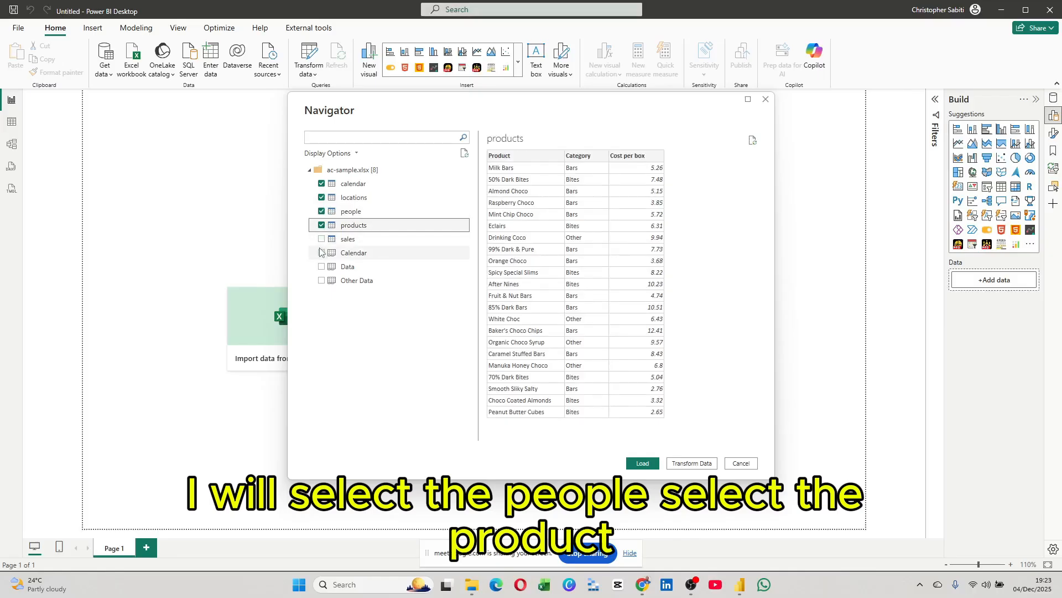
{"action": "left_click", "coordinate": [321, 239]}
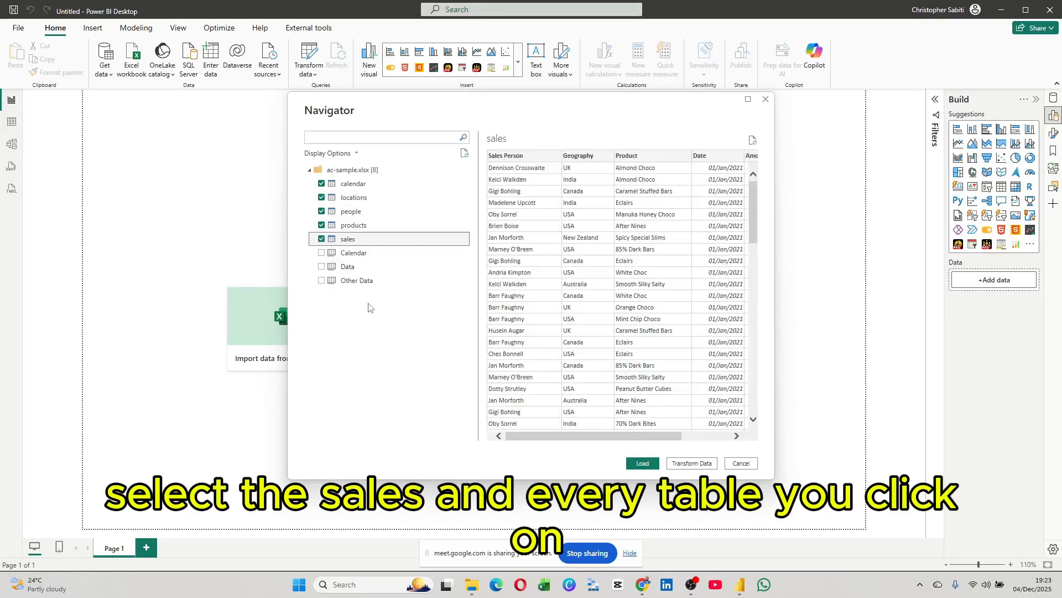
Preview the products table with its display options, and open the five selected tables in the Power Query Editor for transforming
{"action": "left_click", "coordinate": [355, 227]}
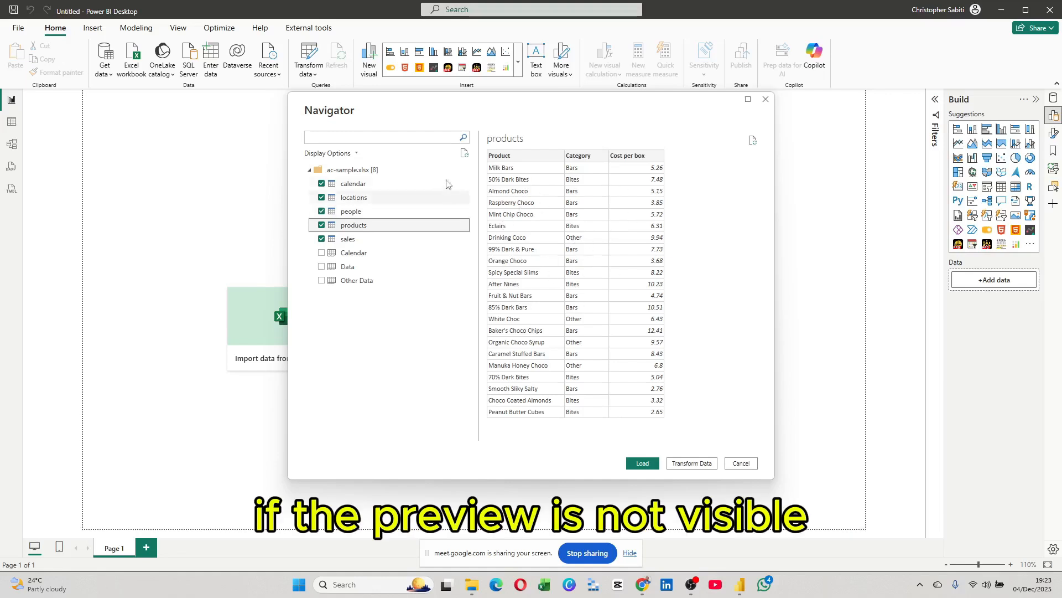
{"action": "left_click", "coordinate": [354, 155]}
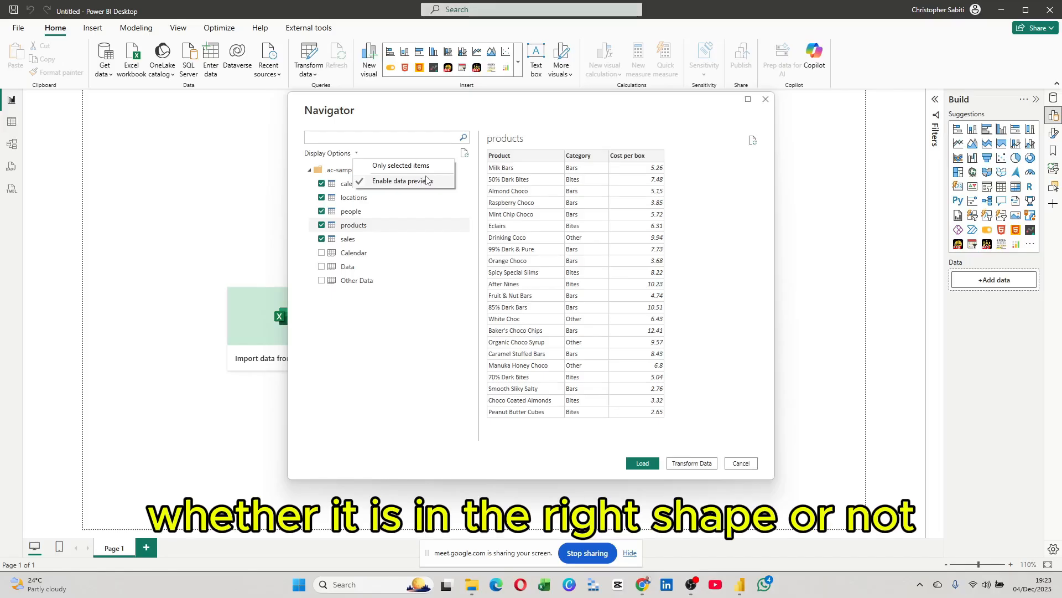
{"action": "left_click", "coordinate": [436, 291]}
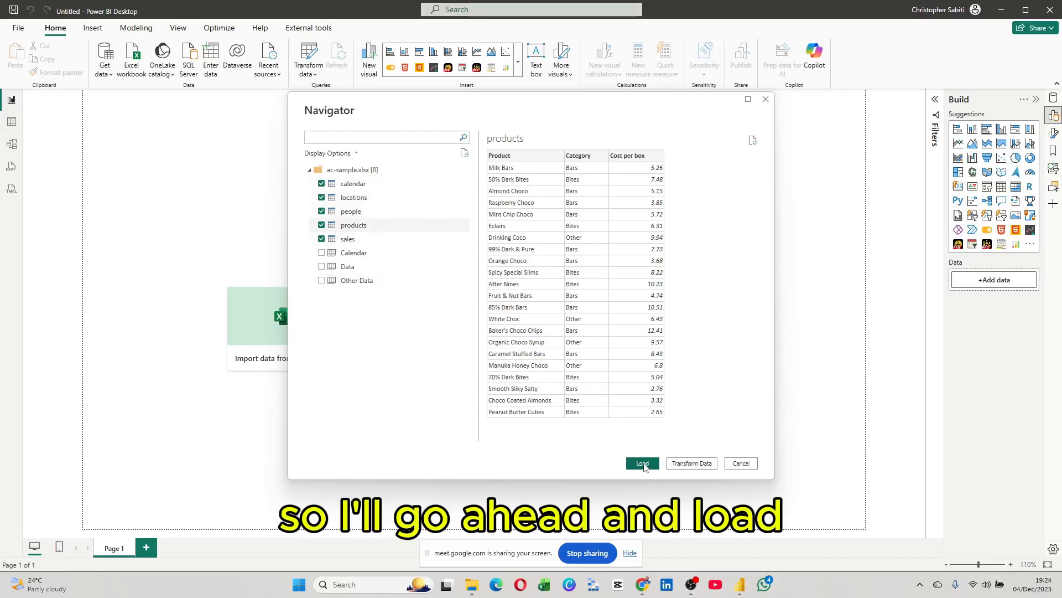
{"action": "left_click", "coordinate": [692, 464]}
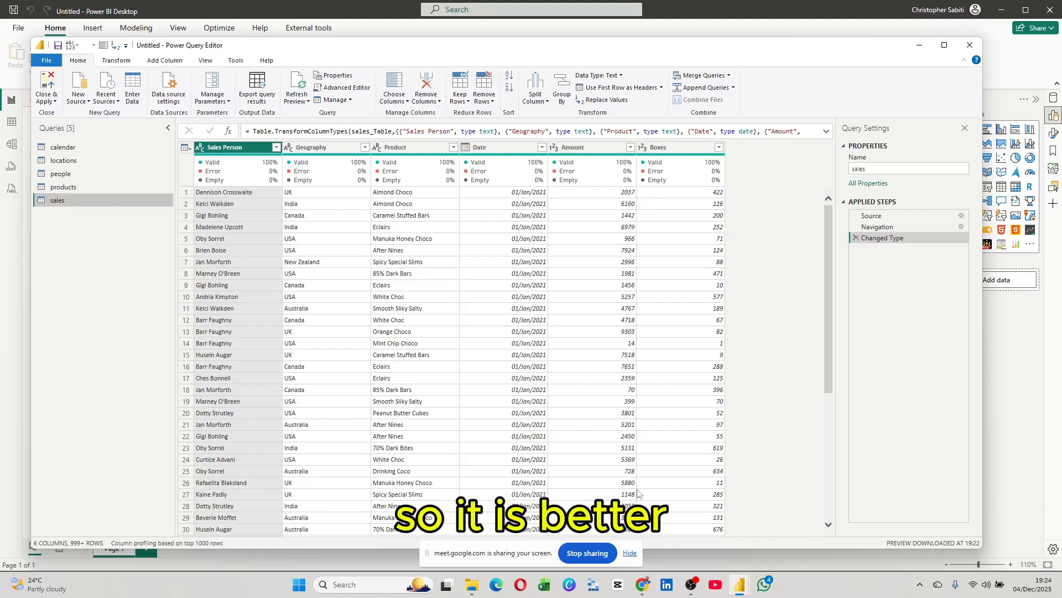
Glance at the calendar query, return to sales and examine its full Changed Type formula for the data type assigned to each column
{"action": "mouse_move", "coordinate": [462, 166]}
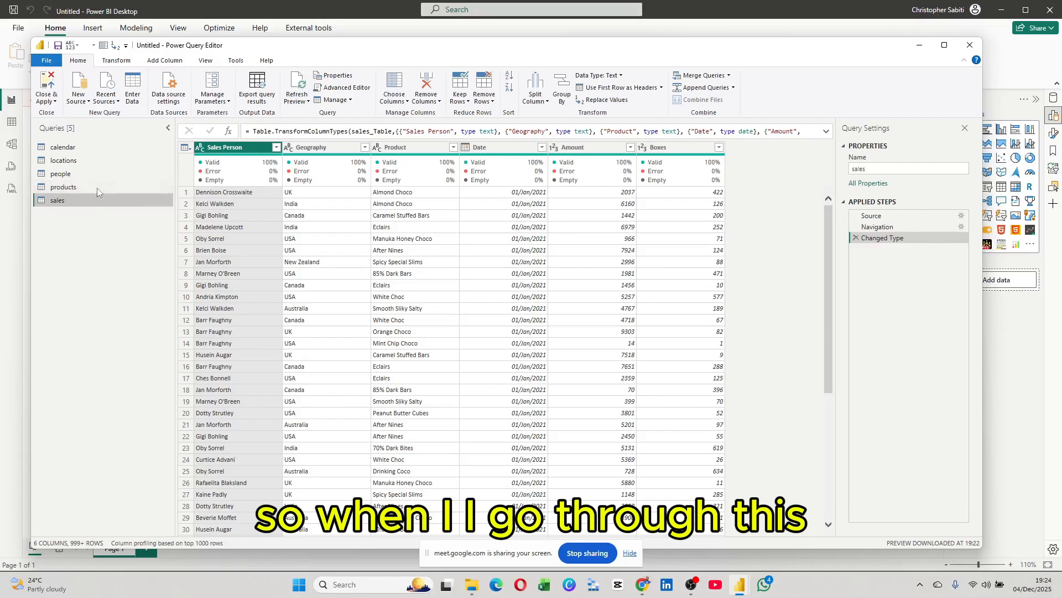
{"action": "left_click", "coordinate": [65, 148]}
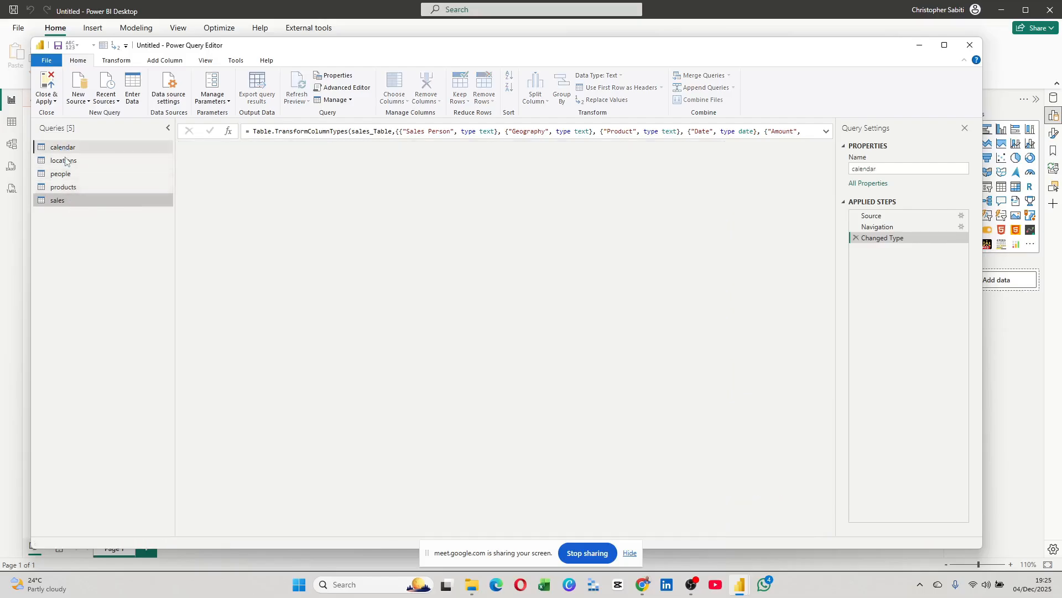
{"action": "left_click", "coordinate": [55, 202]}
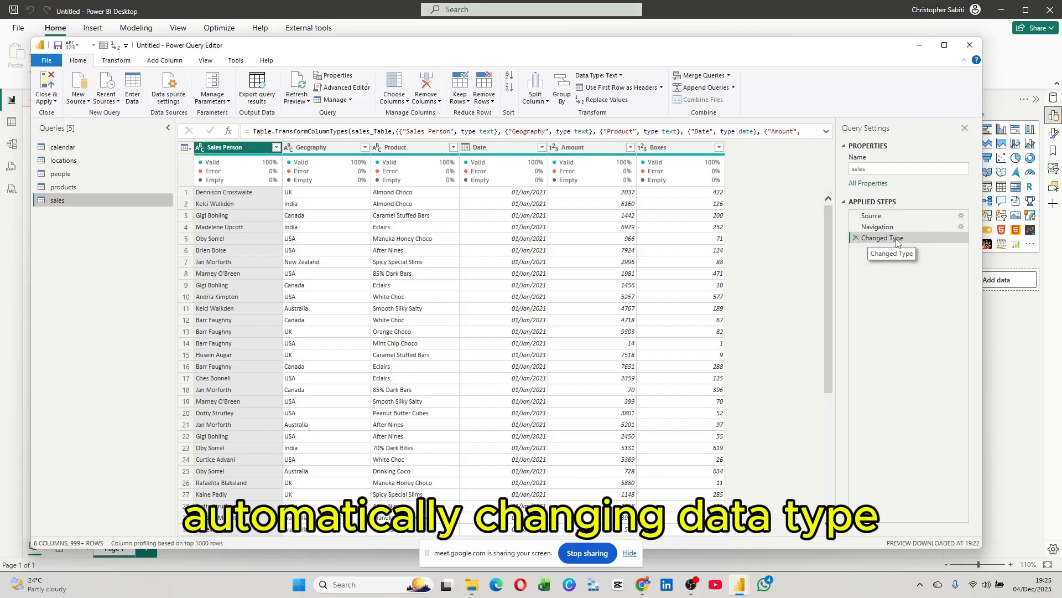
{"action": "left_click", "coordinate": [827, 133]}
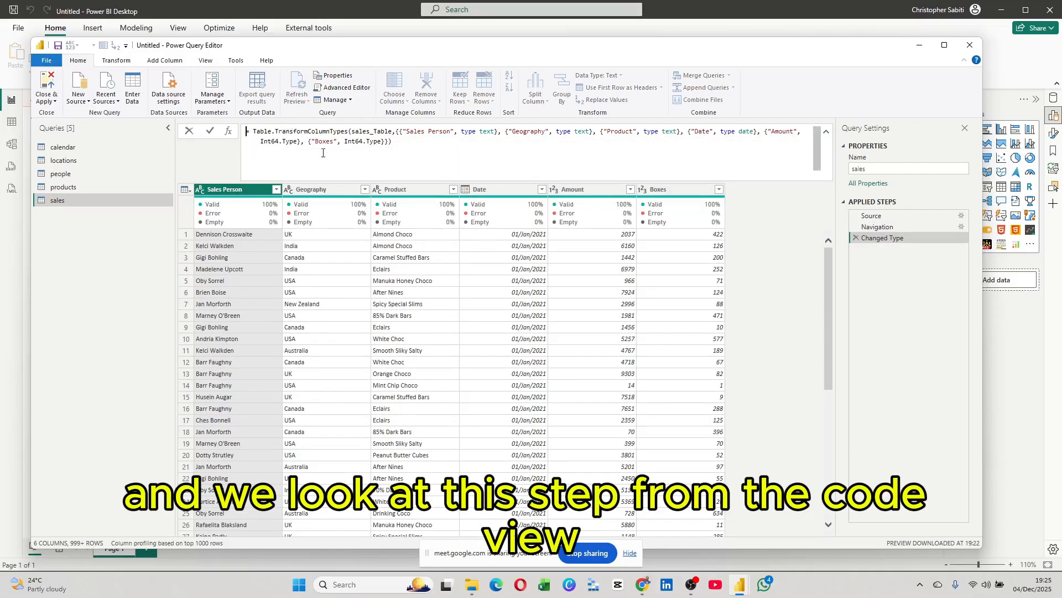
{"action": "left_click", "coordinate": [403, 131]}
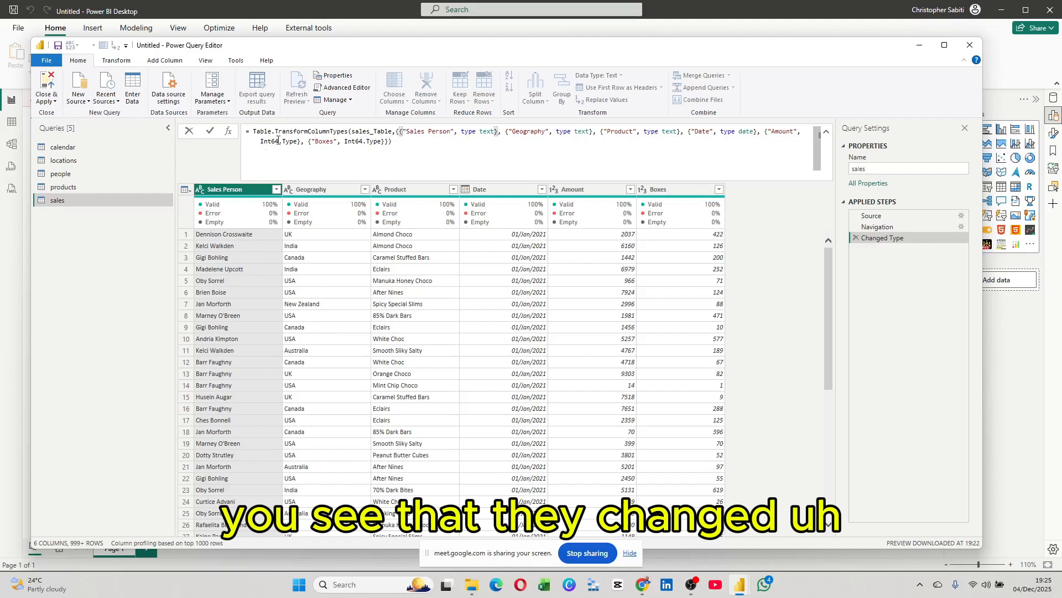
{"action": "left_click", "coordinate": [480, 131]}
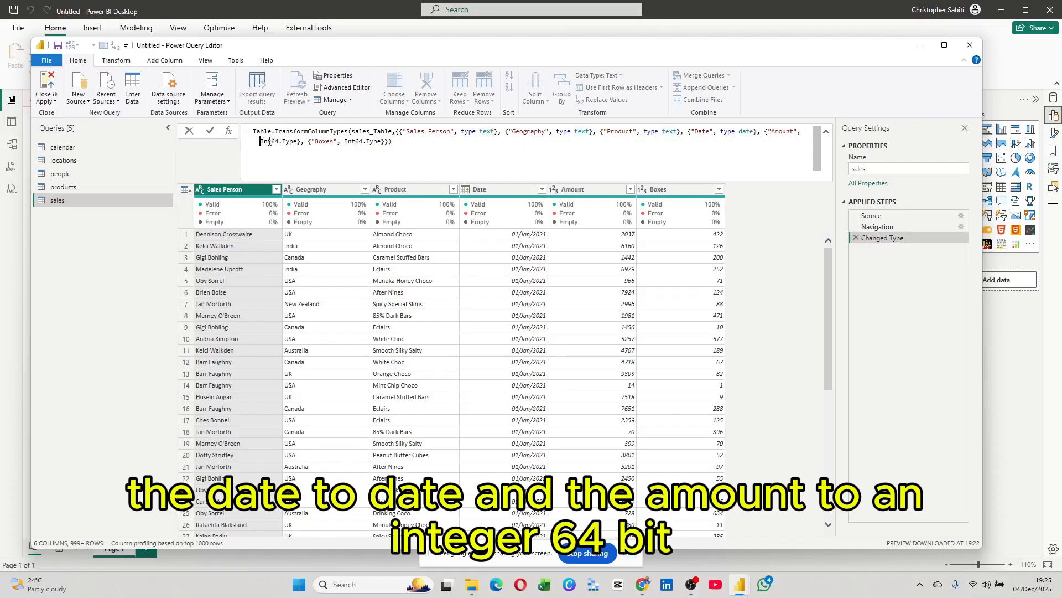
{"action": "left_click_drag", "start_coordinate": [262, 142], "coordinate": [278, 143]}
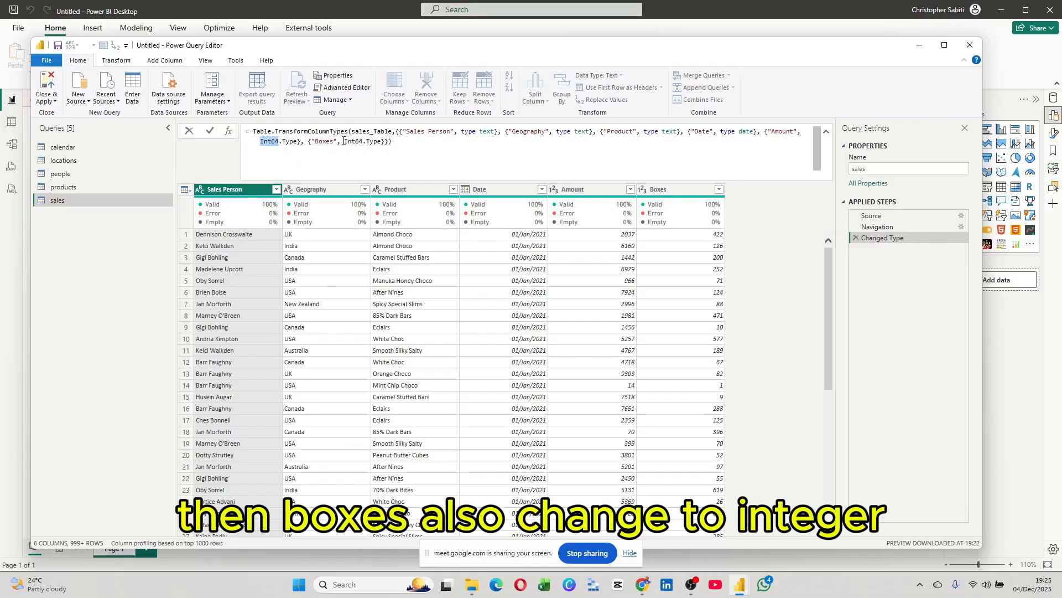
{"action": "left_click_drag", "start_coordinate": [344, 142], "coordinate": [250, 131]}
{"action": "left_click", "coordinate": [251, 132]}
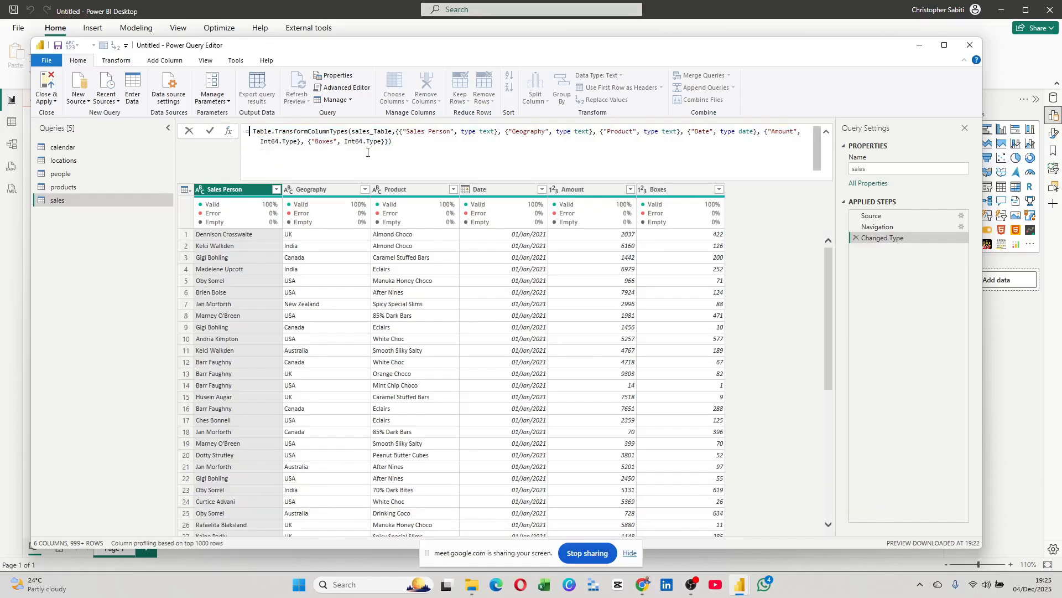
{"action": "left_click_drag", "start_coordinate": [393, 142], "coordinate": [292, 119]}
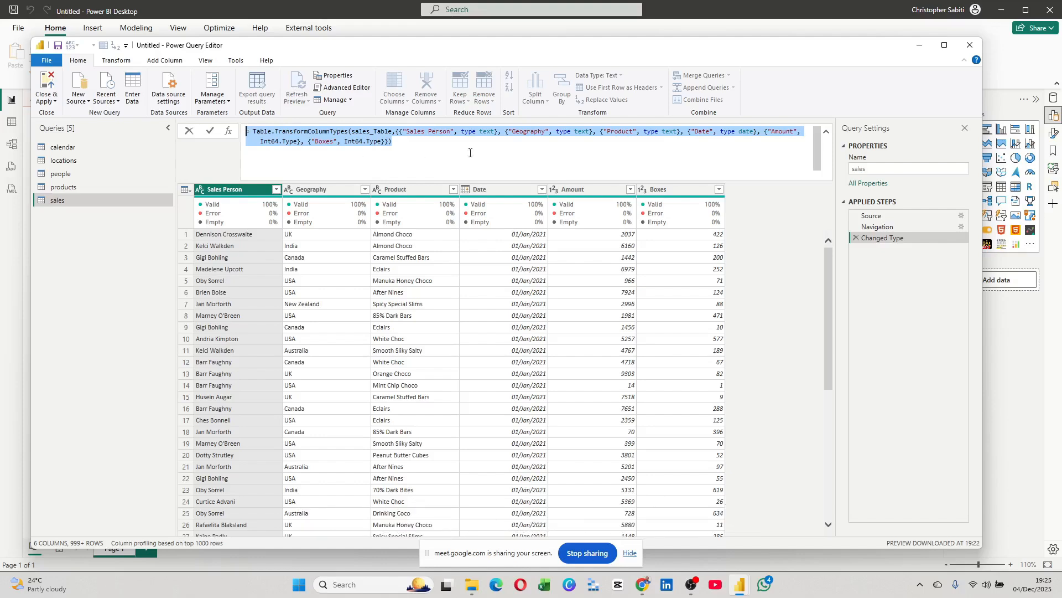
{"action": "left_click", "coordinate": [369, 142]}
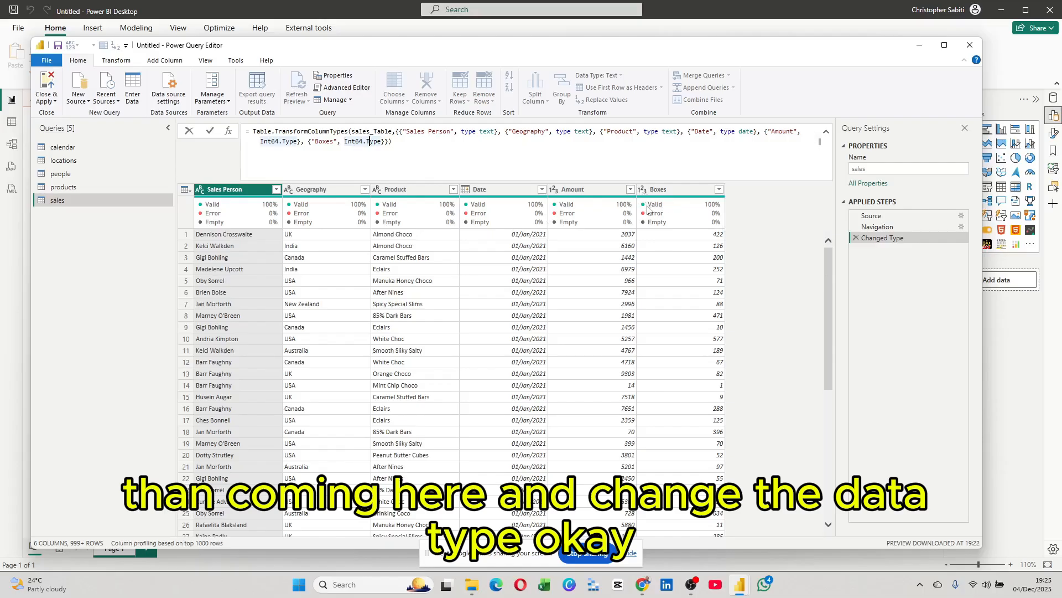
{"action": "left_click", "coordinate": [797, 217]}
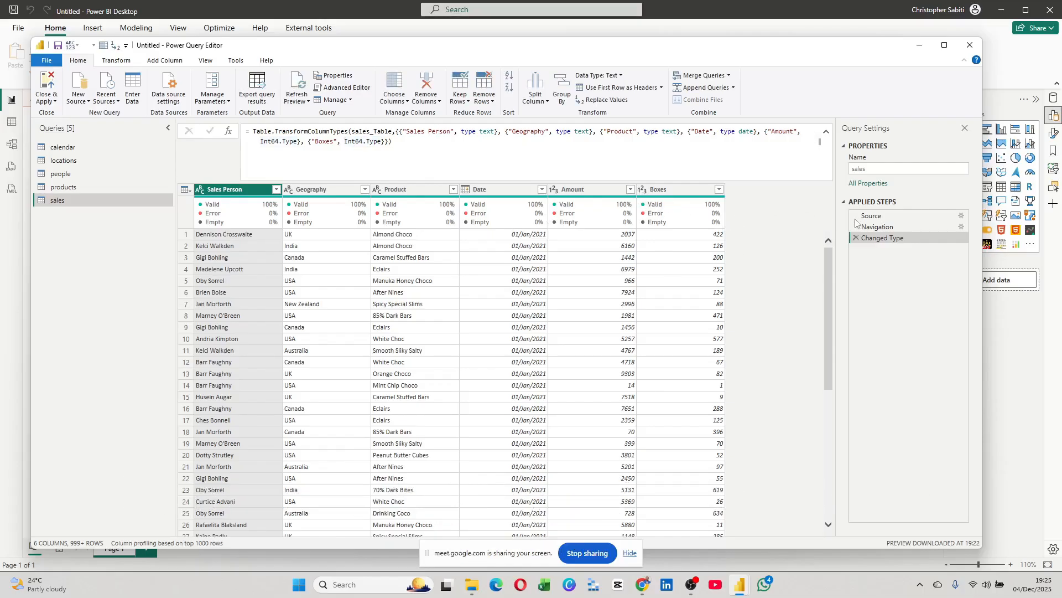
Capitalise the first letter of the sales query's name in its properties
{"action": "left_click", "coordinate": [870, 169]}
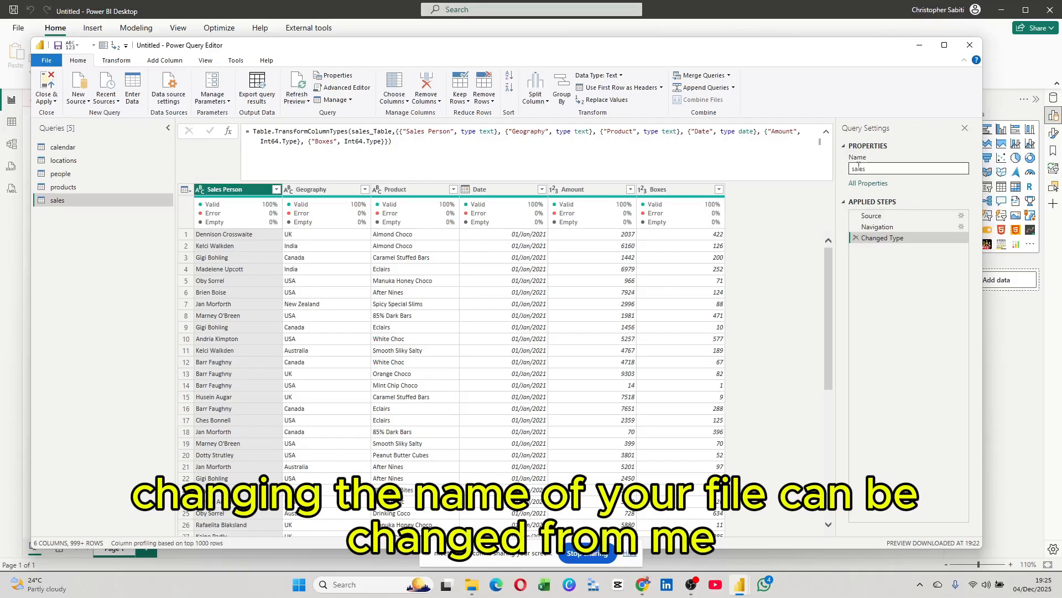
{"action": "double_click", "coordinate": [869, 169]}
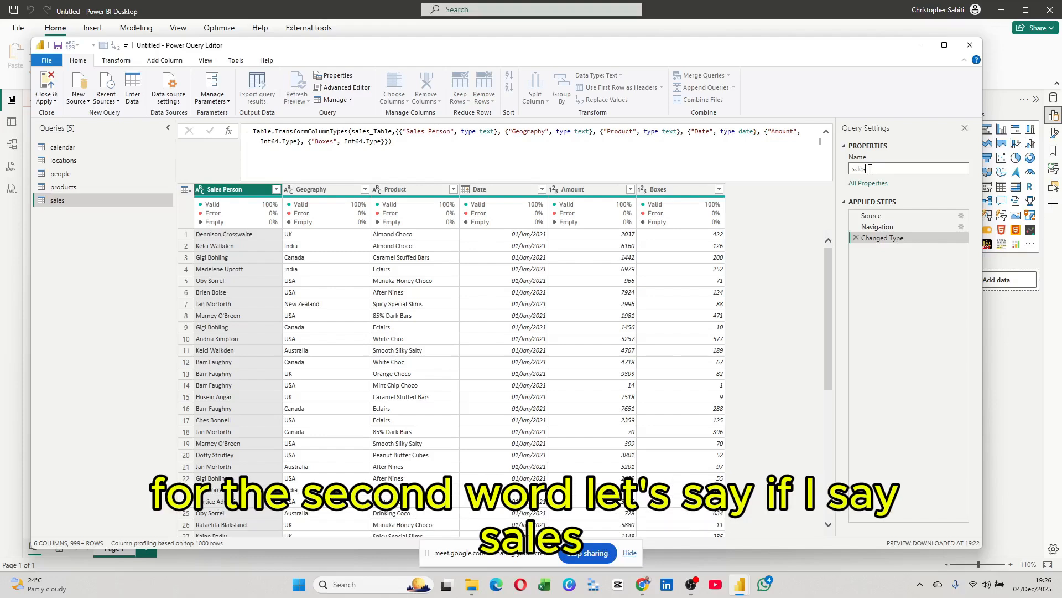
{"action": "left_click_drag", "start_coordinate": [844, 164], "coordinate": [836, 160]}
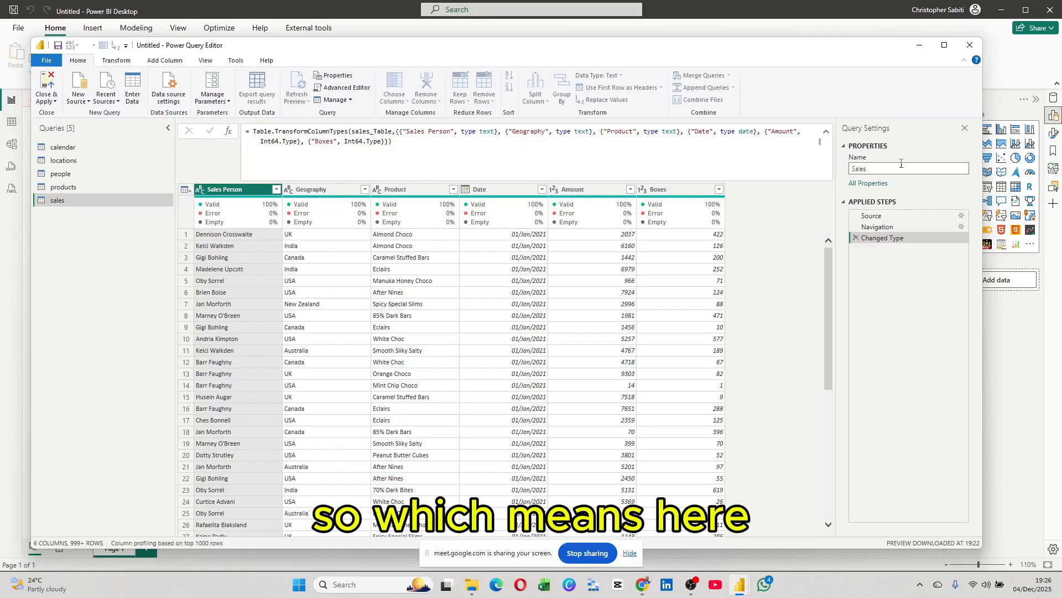
Try prefixing the query name with Region, written as RegionSales, Region_Sales and Region Sales
{"action": "key", "text": "Home"}
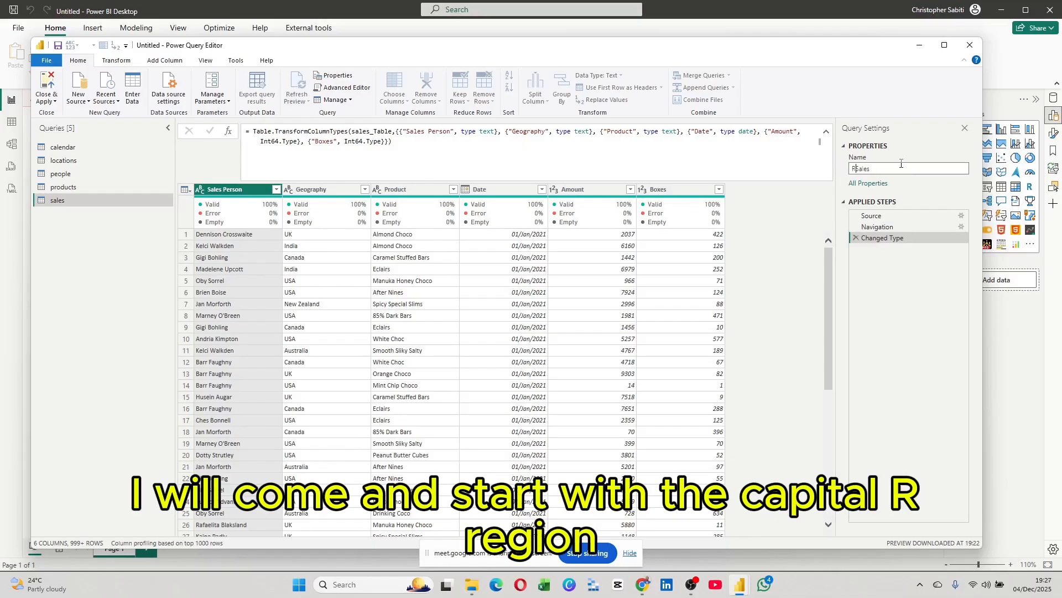
{"action": "type", "text": "Reg"}
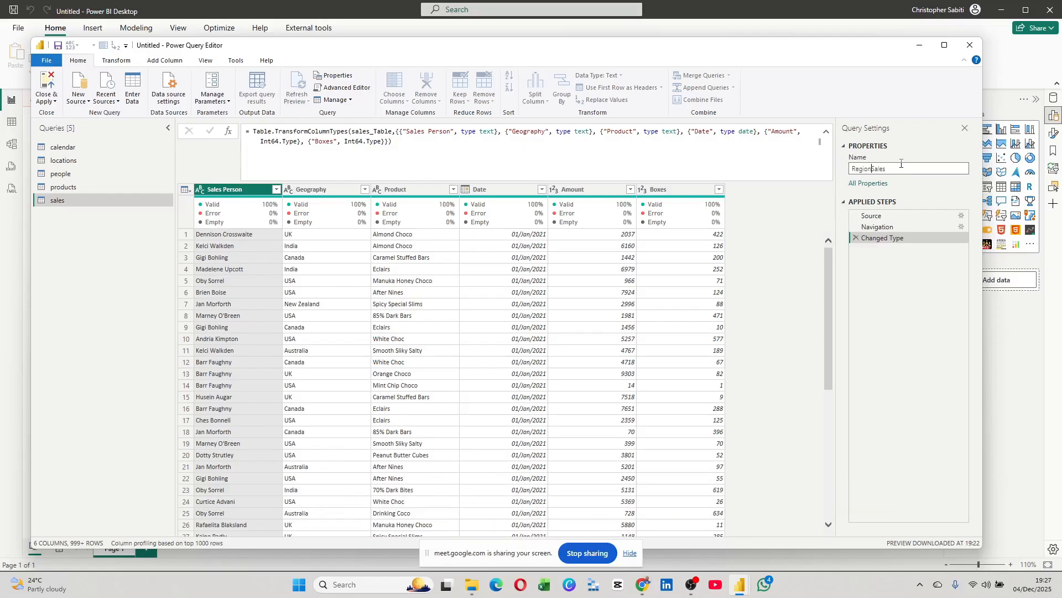
{"action": "type", "text": "ion"}
{"action": "left_click_drag", "start_coordinate": [889, 169], "coordinate": [839, 170]}
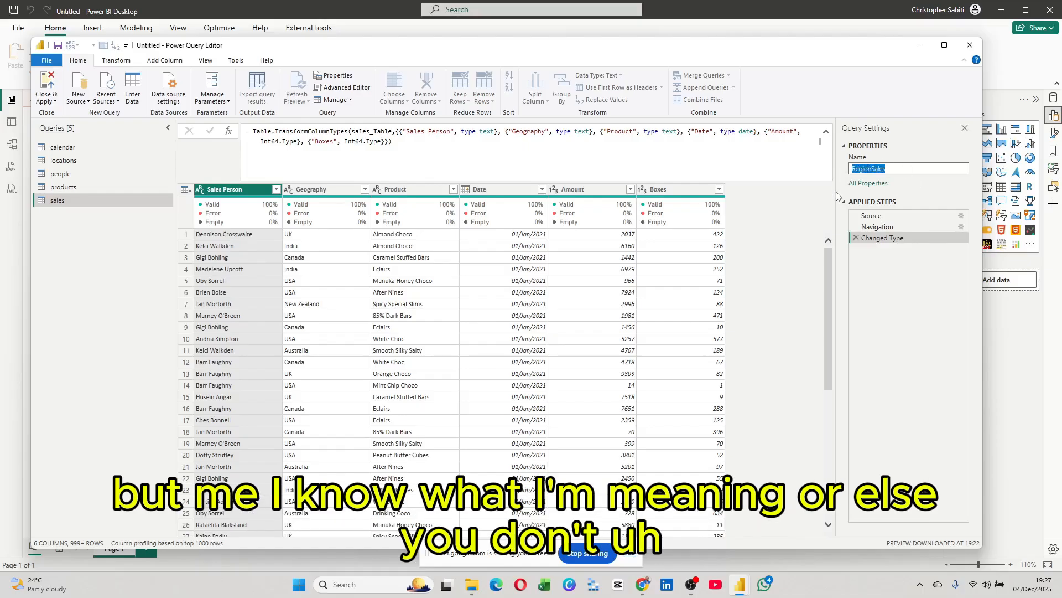
{"action": "left_click", "coordinate": [886, 169]}
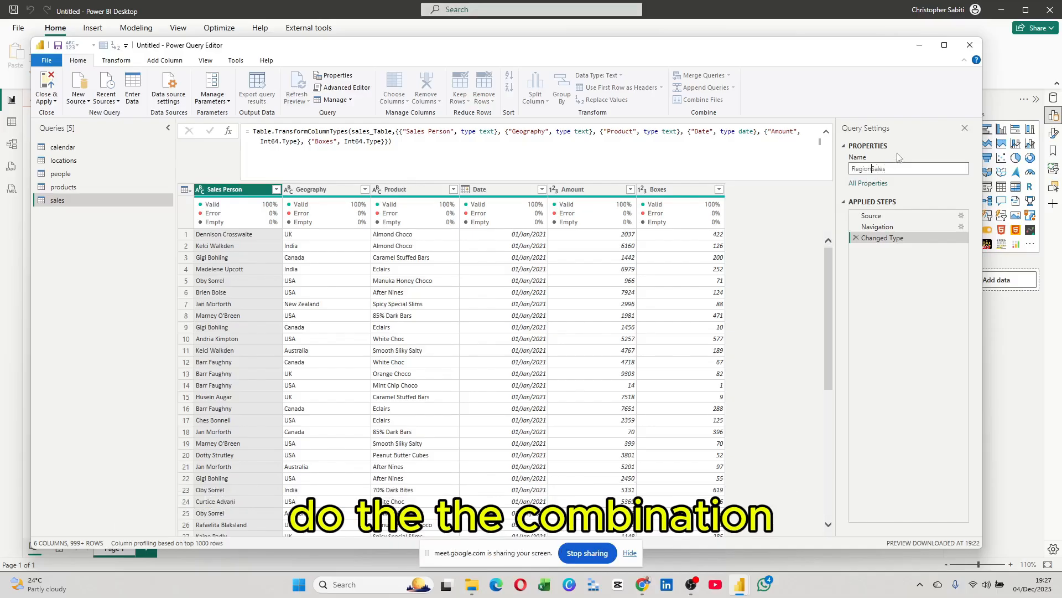
{"action": "type", "text": "_"}
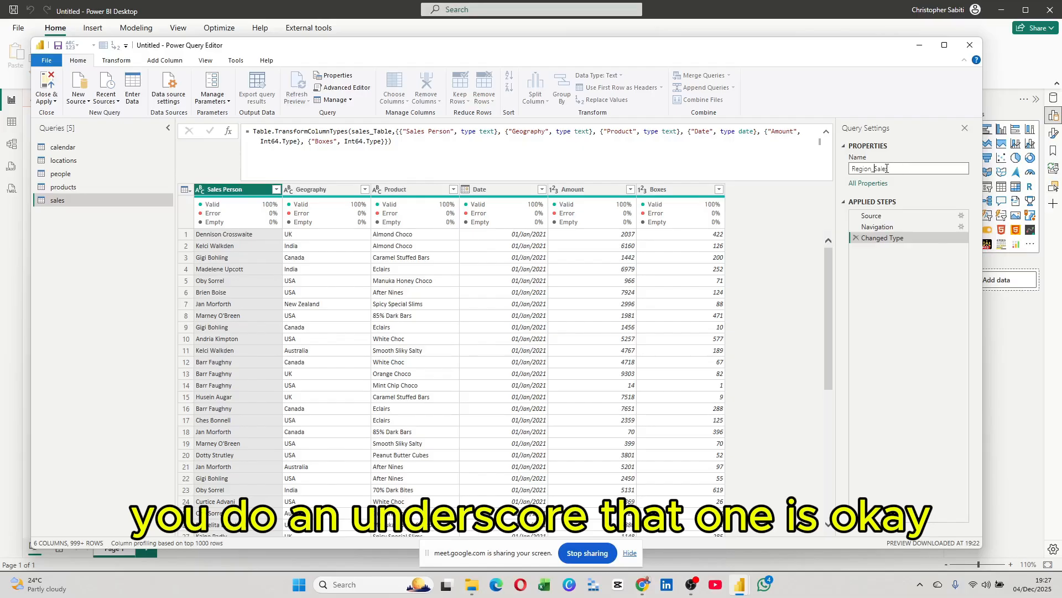
{"action": "key", "text": "BackSpace"}
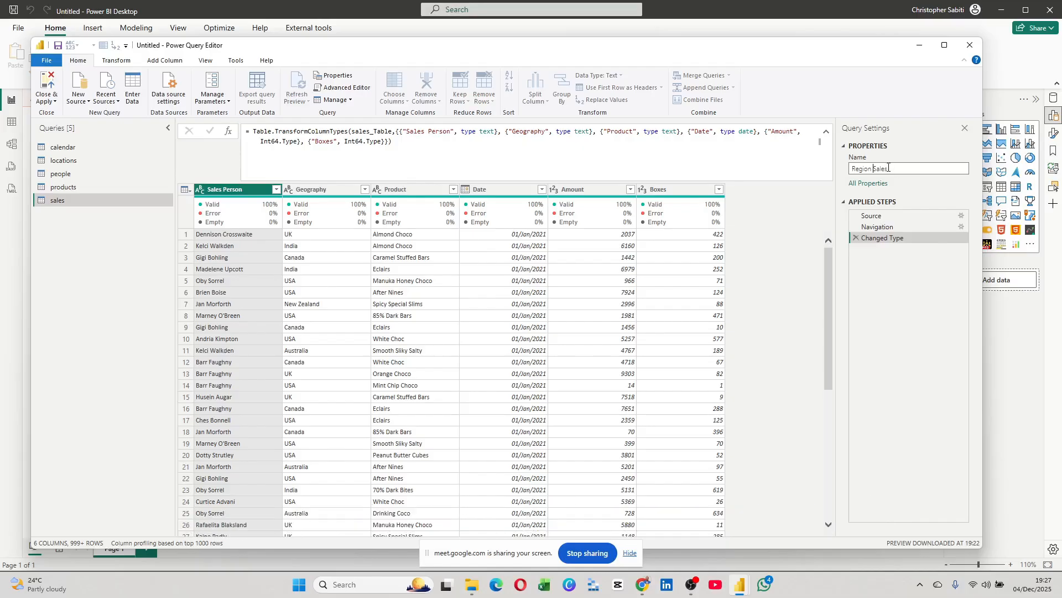
Remove the Region prefix and apply Sales as the query's name
{"action": "key", "text": "BackSpace"}
{"action": "key", "text": "BackSpace"}
{"action": "key", "text": "BackSpace"}
{"action": "key", "text": "BackSpace"}
{"action": "key", "text": "BackSpace"}
{"action": "key", "text": "BackSpace"}
{"action": "key", "text": "BackSpace"}
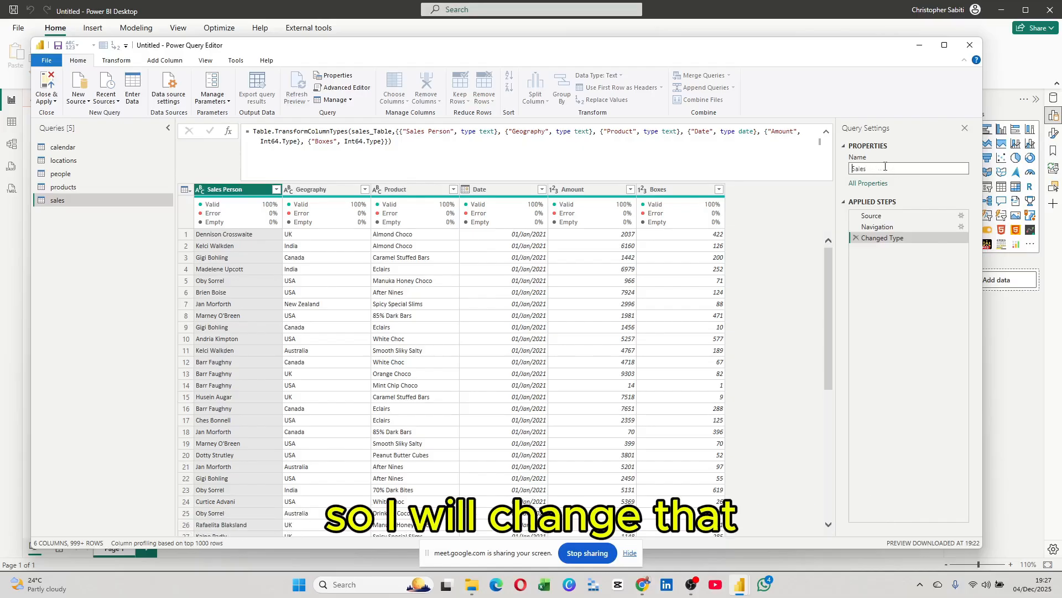
{"action": "key", "text": "Return"}
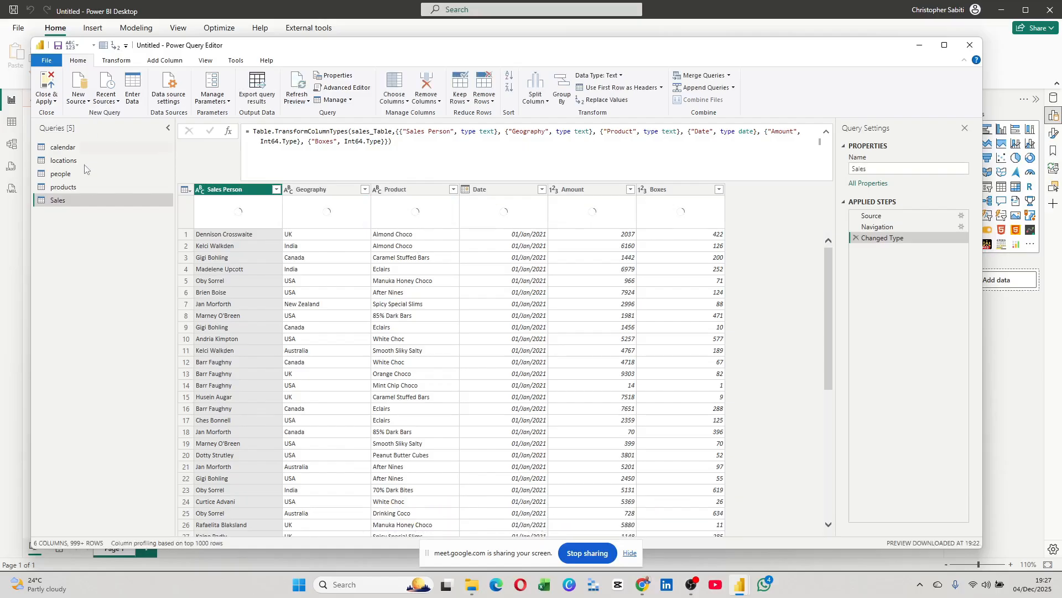
Check the column data types in the products, people, locations and calendar queries, and look through the calendar's dates
{"action": "left_click", "coordinate": [68, 188]}
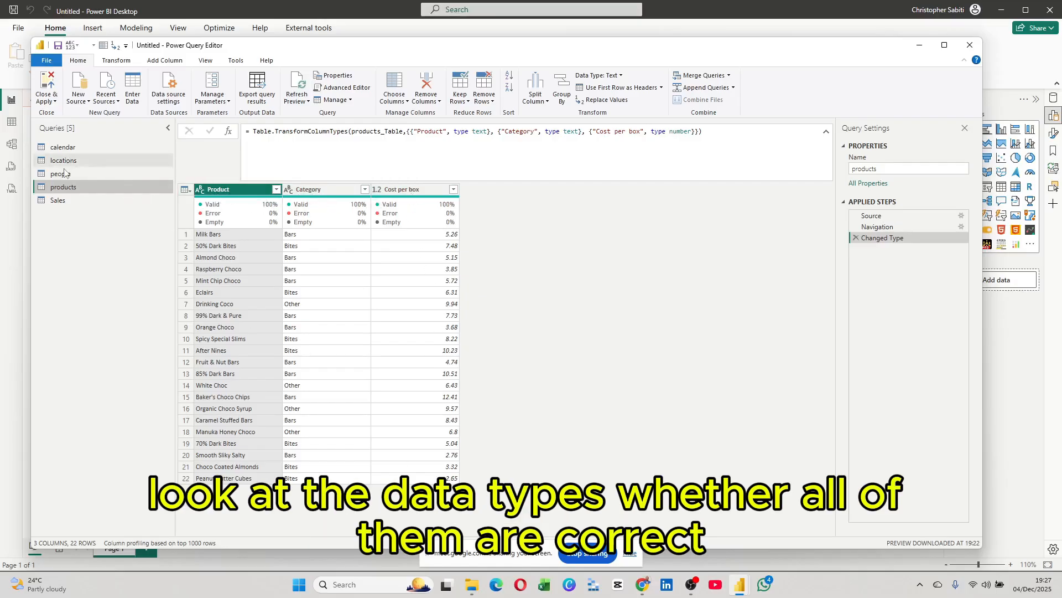
{"action": "left_click", "coordinate": [147, 174]}
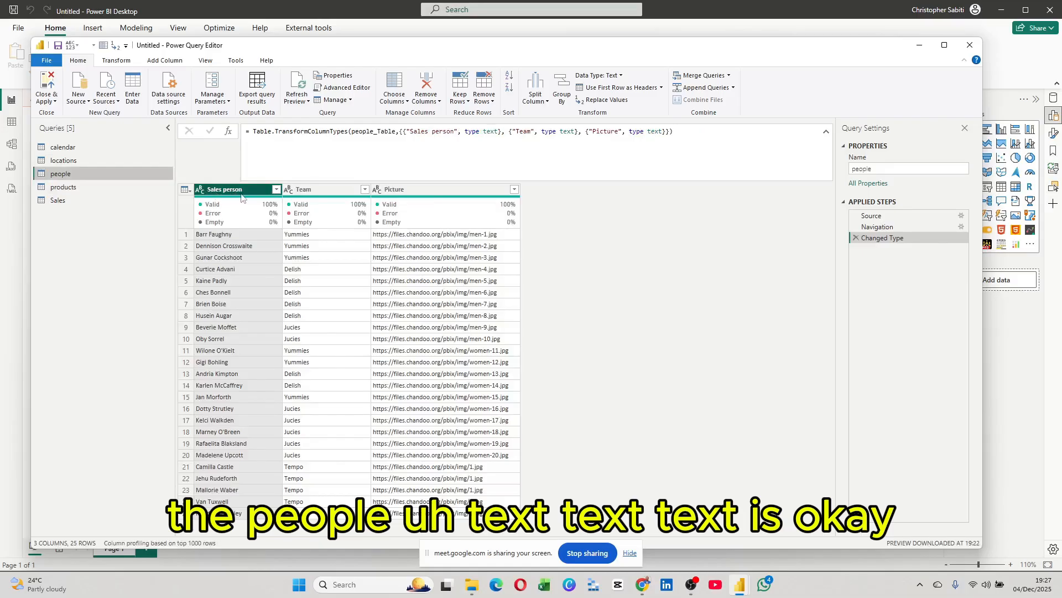
{"action": "left_click", "coordinate": [78, 161]}
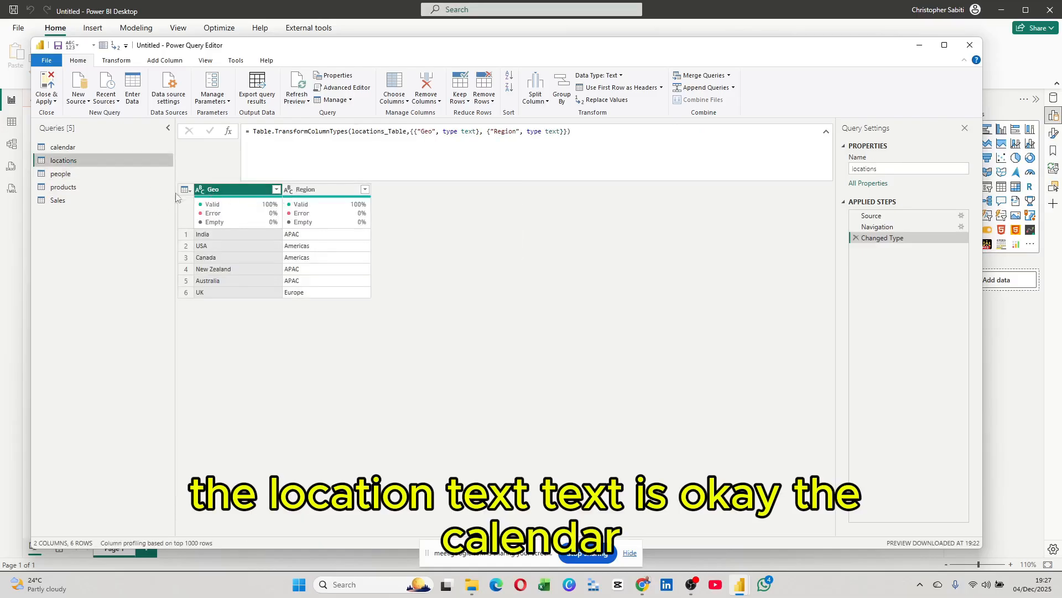
{"action": "left_click", "coordinate": [62, 147]}
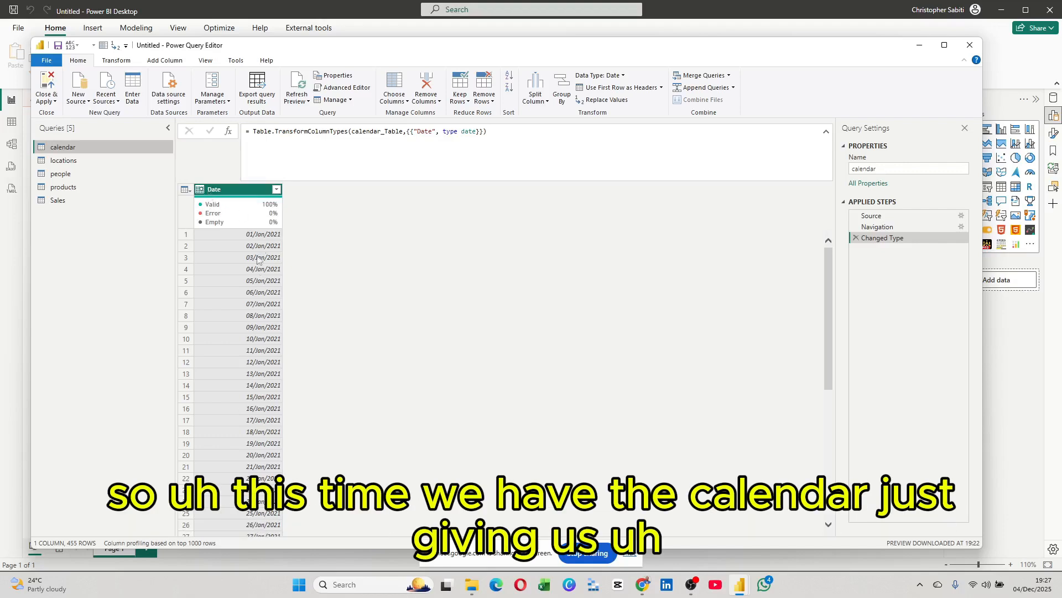
{"action": "scroll", "coordinate": [262, 315], "scroll_direction": "down", "scroll_amount": 7}
{"action": "scroll", "coordinate": [262, 316], "scroll_direction": "up", "scroll_amount": 7}
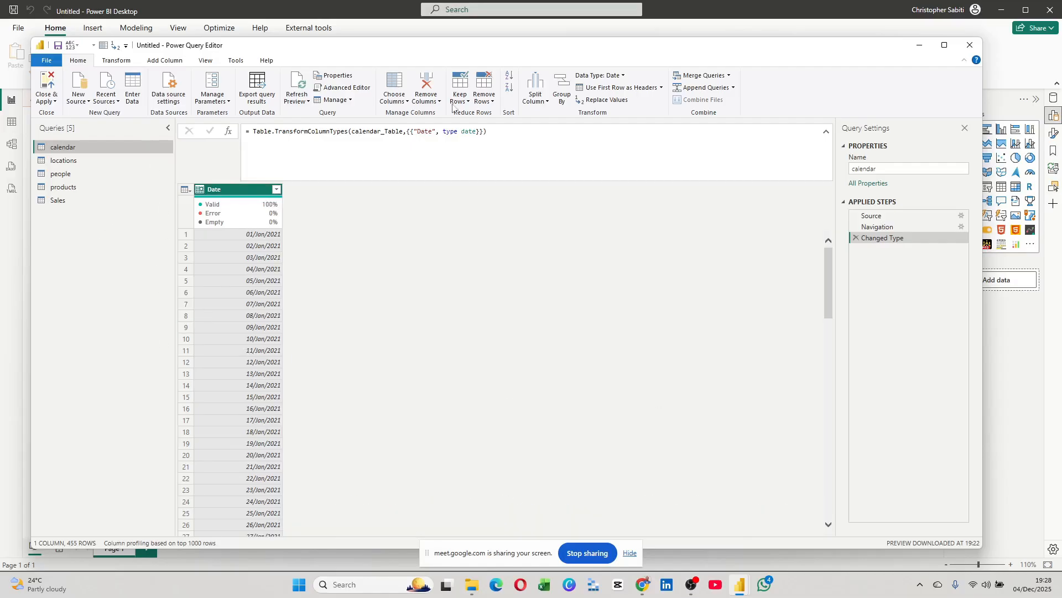
Add a Year column to the calendar query, derived from its Date column
{"action": "left_click", "coordinate": [229, 194]}
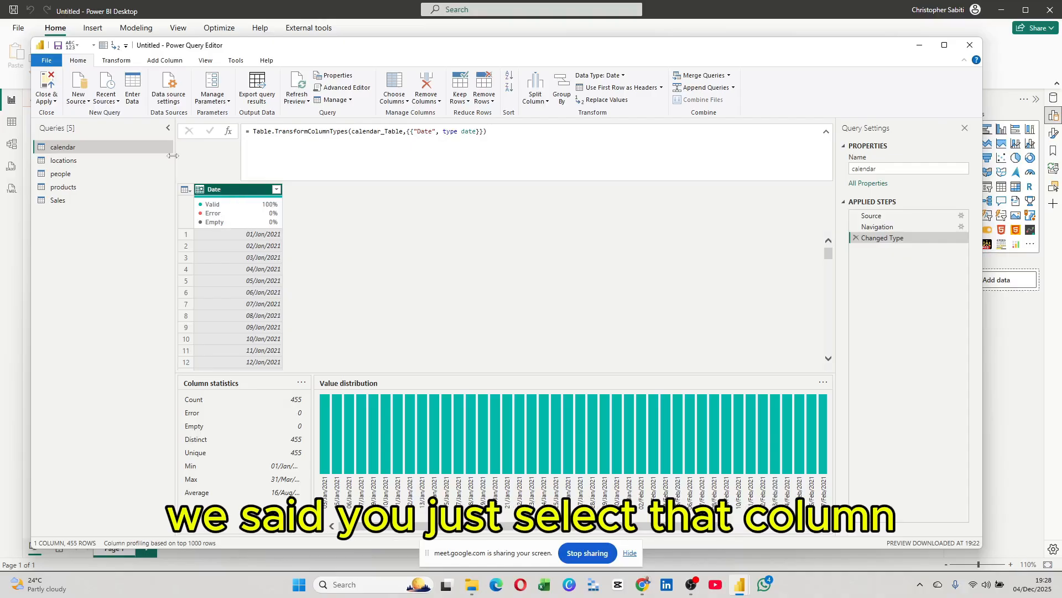
{"action": "left_click", "coordinate": [161, 61]}
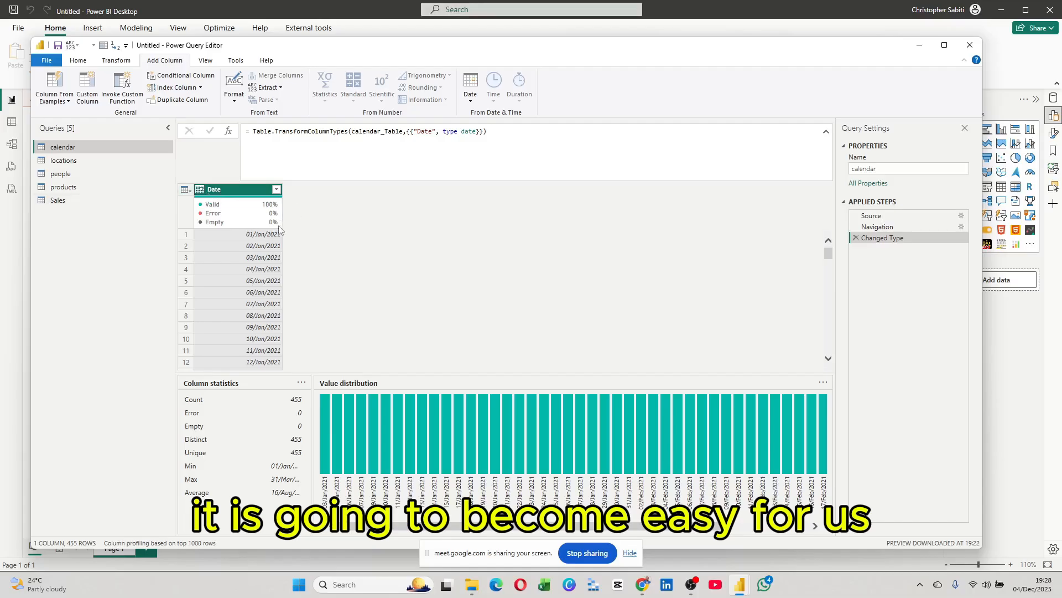
{"action": "left_click", "coordinate": [264, 237]}
{"action": "left_click", "coordinate": [242, 190]}
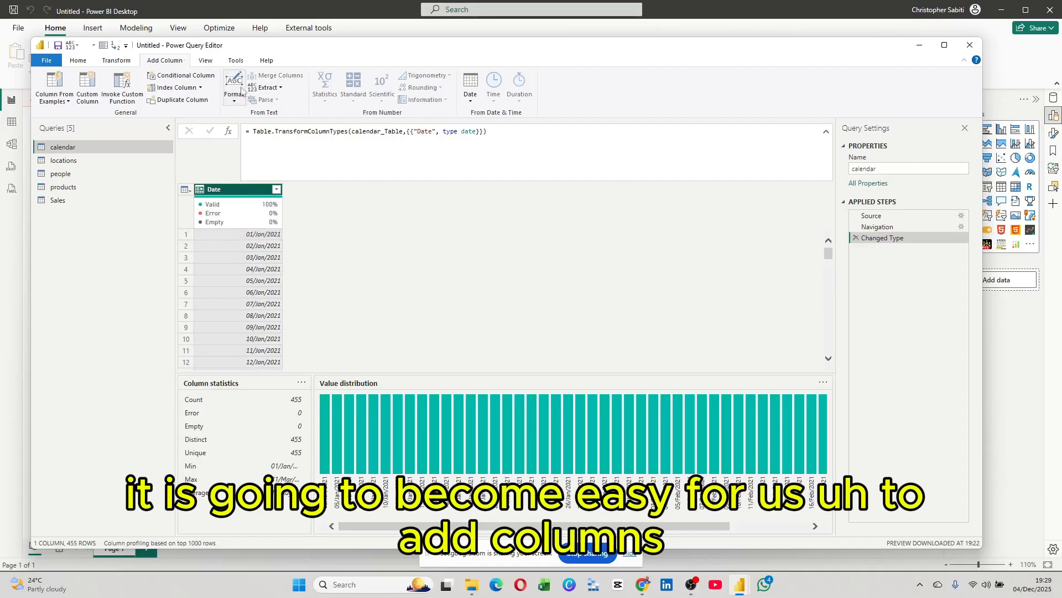
{"action": "left_click", "coordinate": [470, 102]}
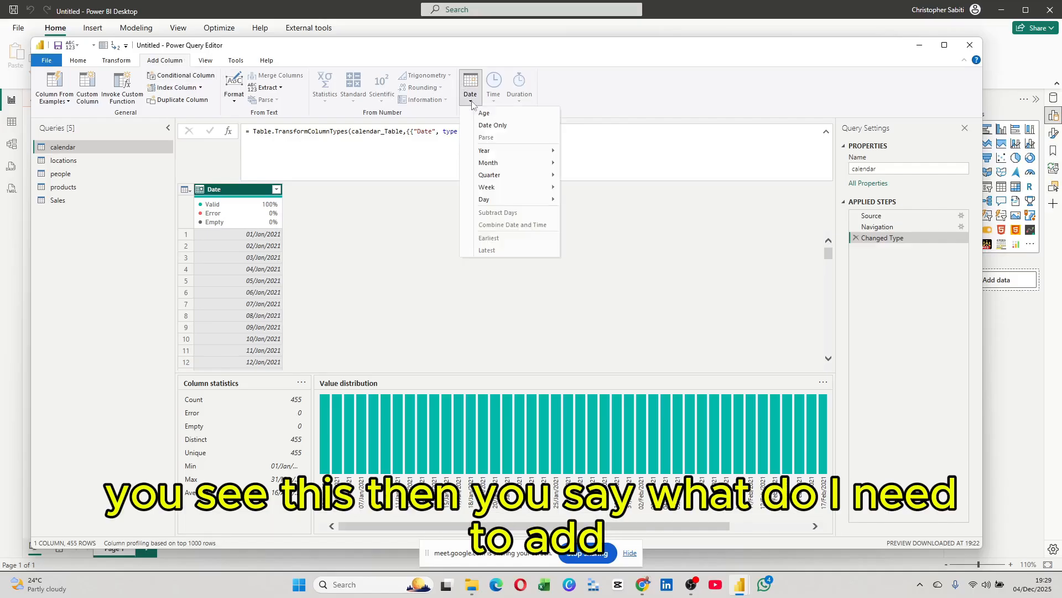
{"action": "mouse_move", "coordinate": [520, 150]}
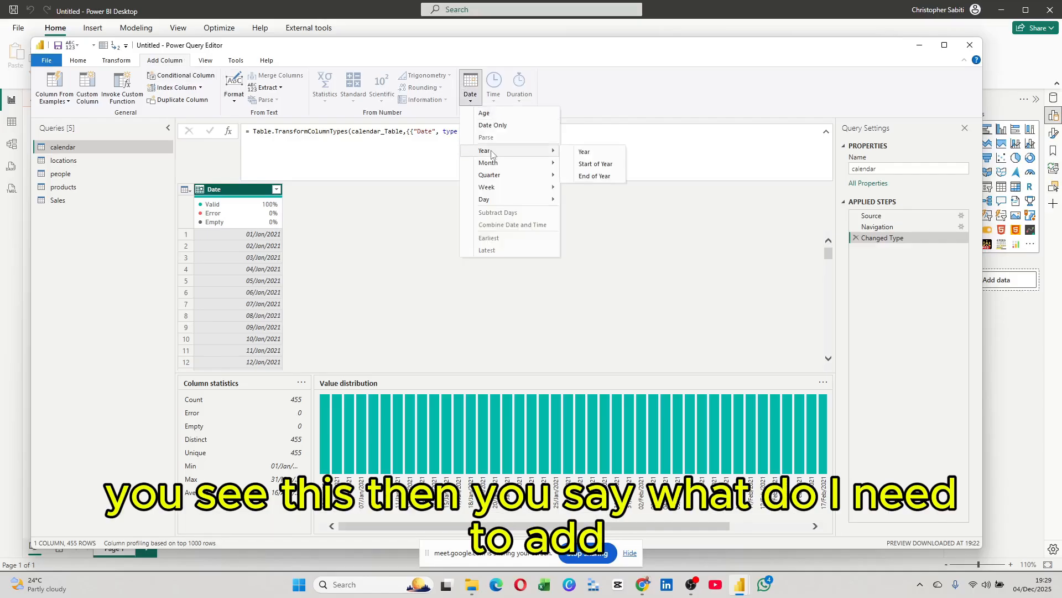
{"action": "left_click", "coordinate": [585, 152]}
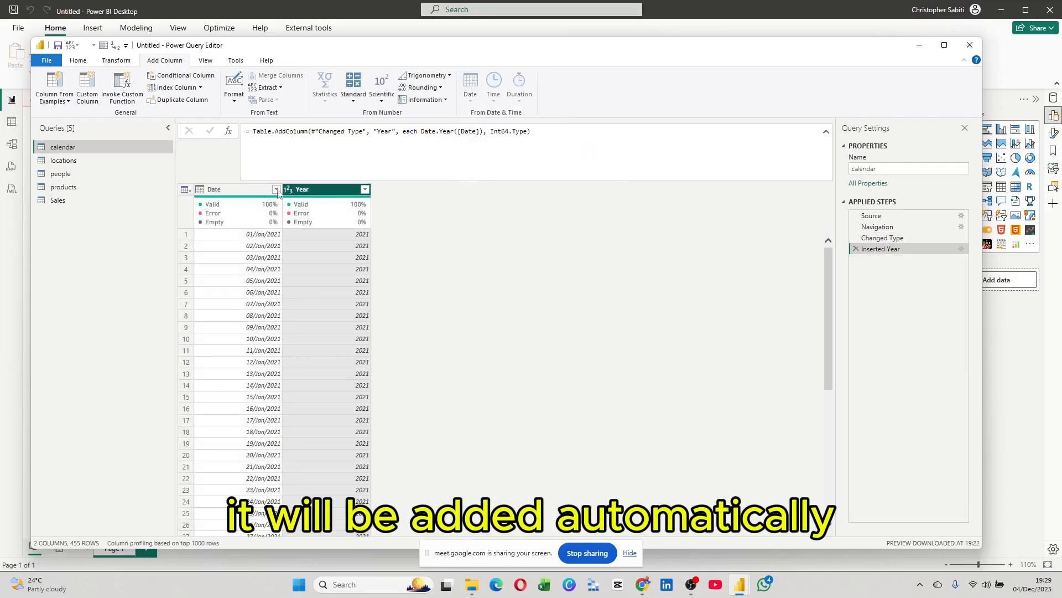
Add a Name of Month column and a Month number column to the calendar query from its Date column
{"action": "left_click", "coordinate": [237, 189]}
{"action": "left_click", "coordinate": [332, 191]}
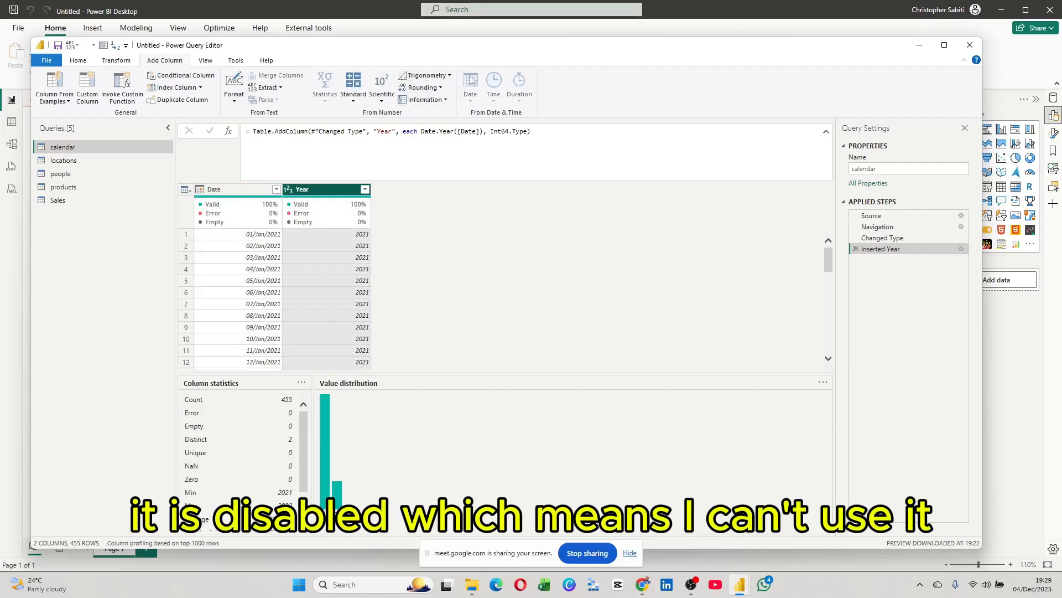
{"action": "left_click", "coordinate": [240, 194]}
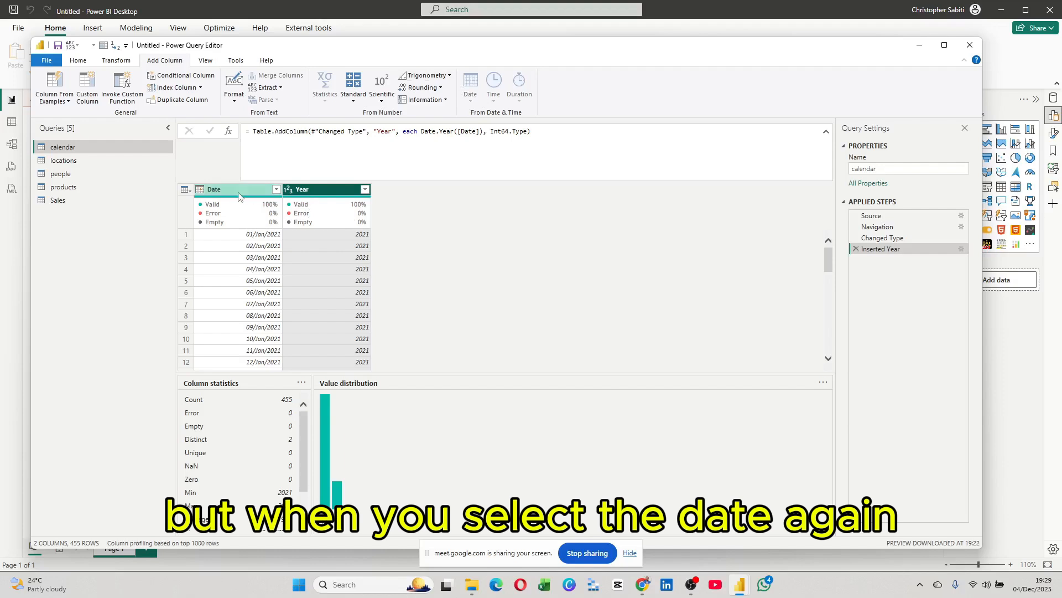
{"action": "left_click", "coordinate": [470, 98]}
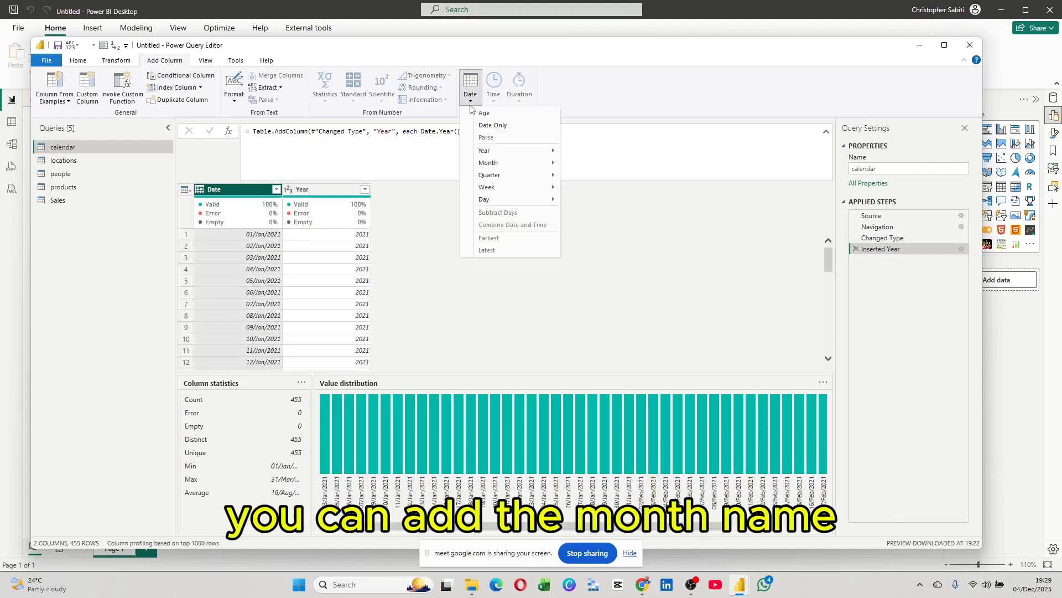
{"action": "mouse_move", "coordinate": [518, 163]}
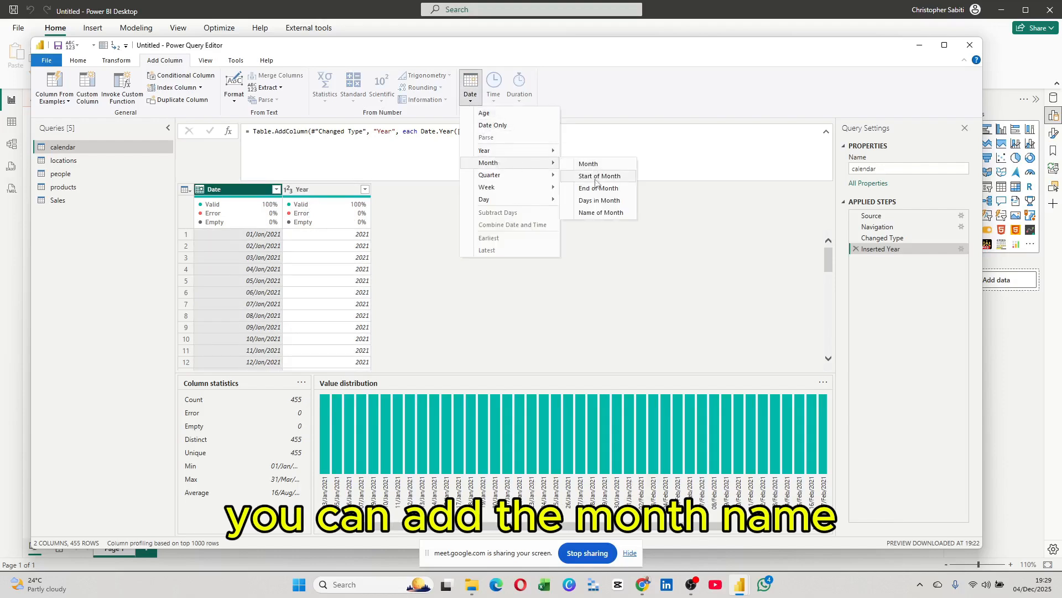
{"action": "left_click", "coordinate": [600, 214]}
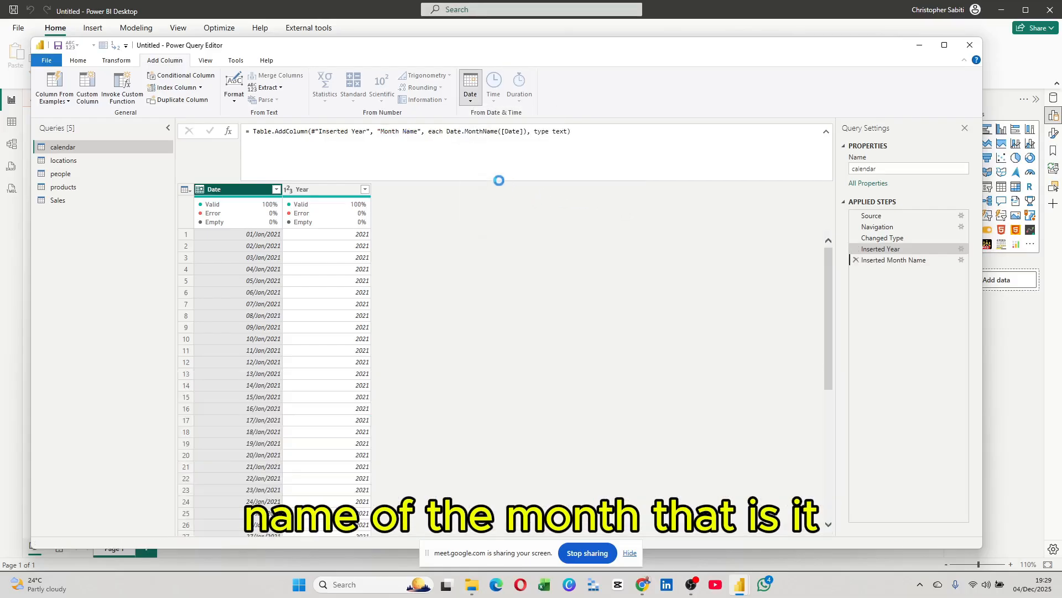
{"action": "left_click", "coordinate": [471, 101]}
{"action": "mouse_move", "coordinate": [505, 163]}
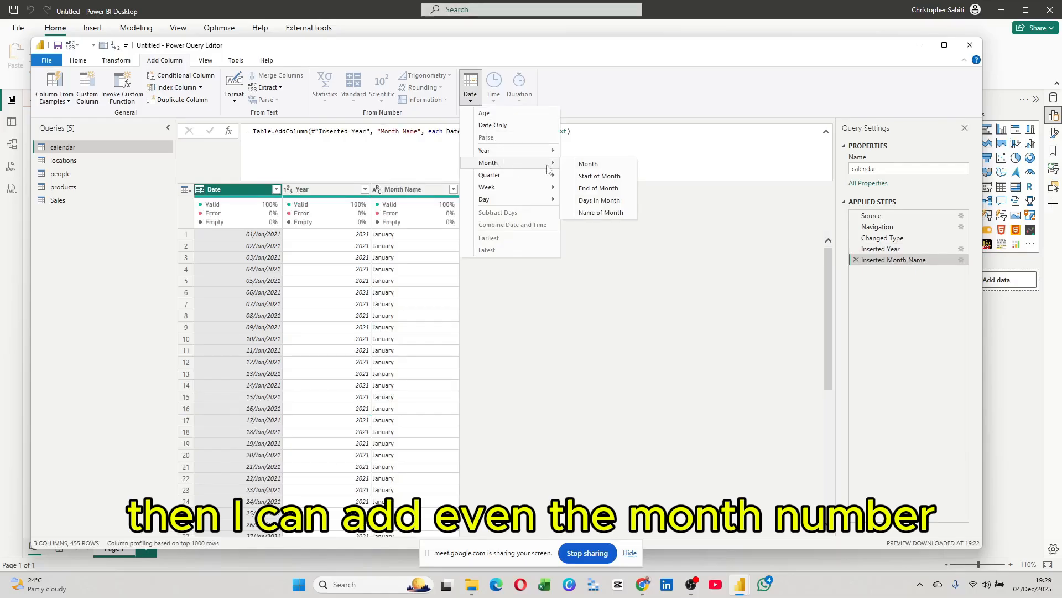
{"action": "left_click", "coordinate": [590, 165]}
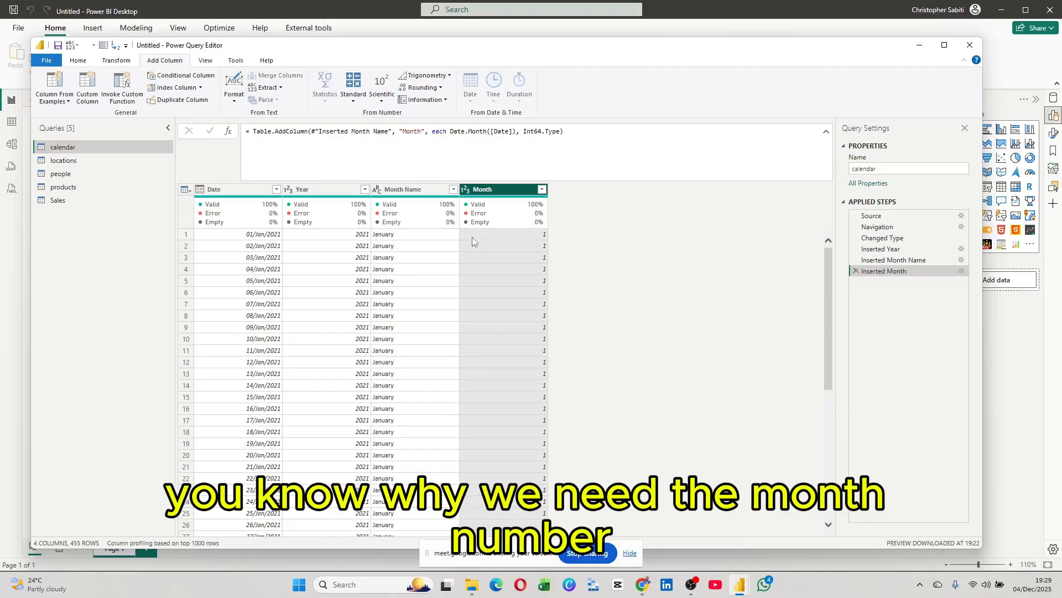
Add a Name of Day column and a Quarter of Year column to the calendar query from its Date column
{"action": "left_click", "coordinate": [237, 188]}
{"action": "left_click", "coordinate": [470, 102]}
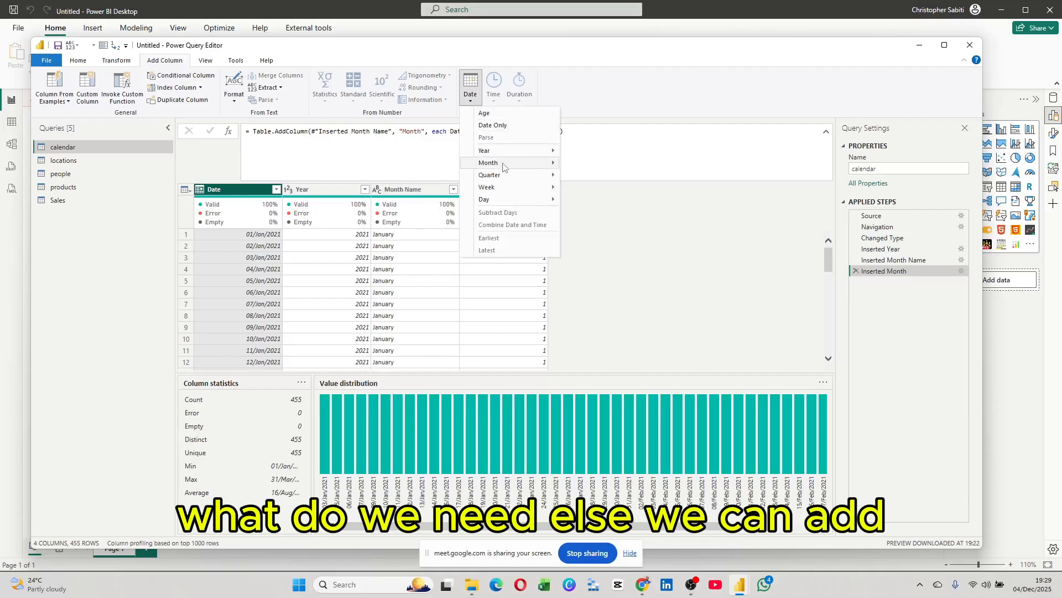
{"action": "mouse_move", "coordinate": [510, 201]}
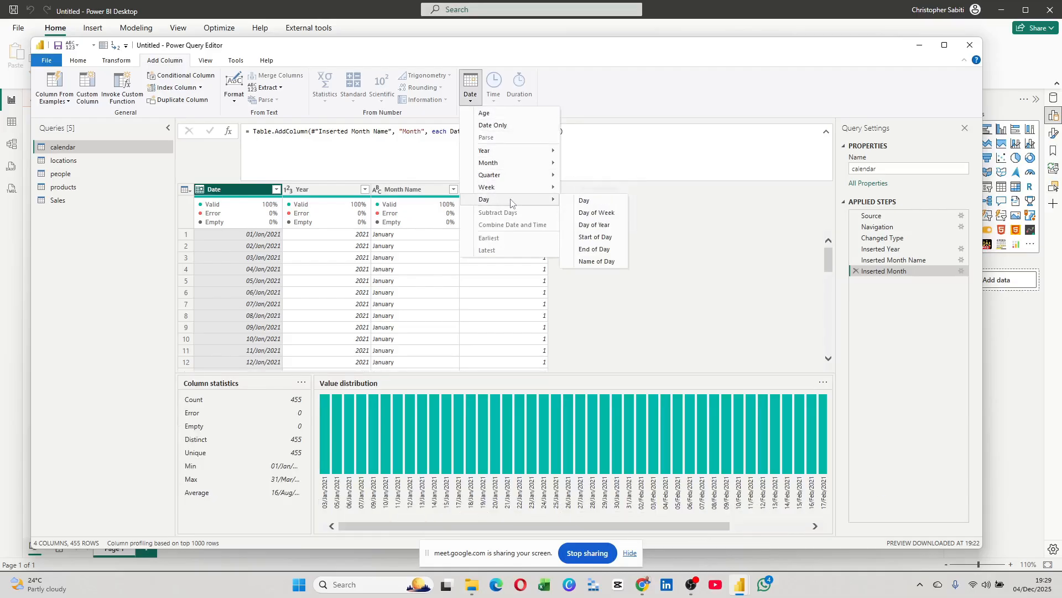
{"action": "left_click", "coordinate": [598, 261]}
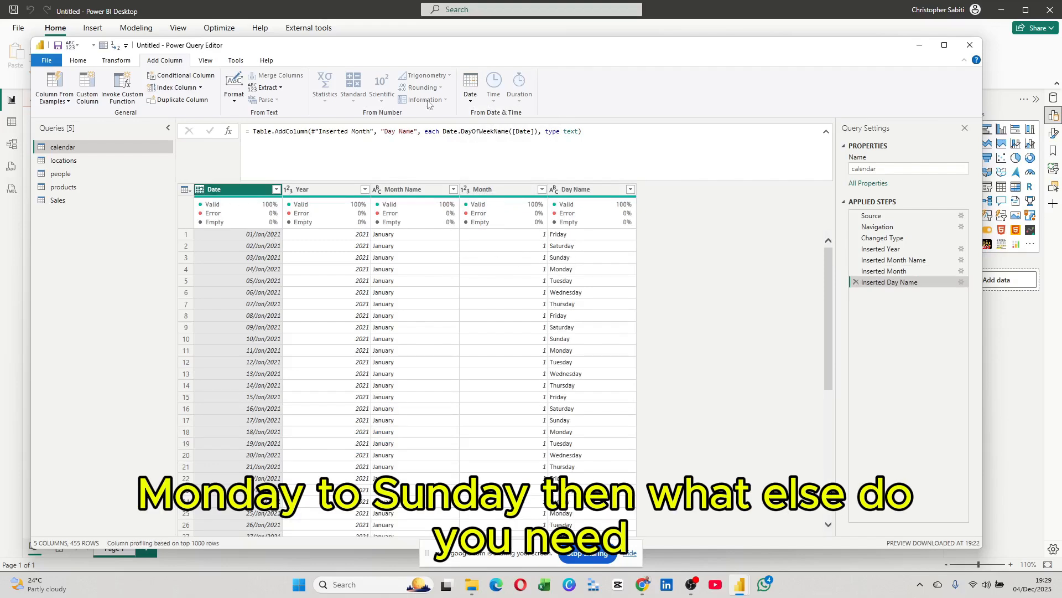
{"action": "left_click", "coordinate": [470, 104]}
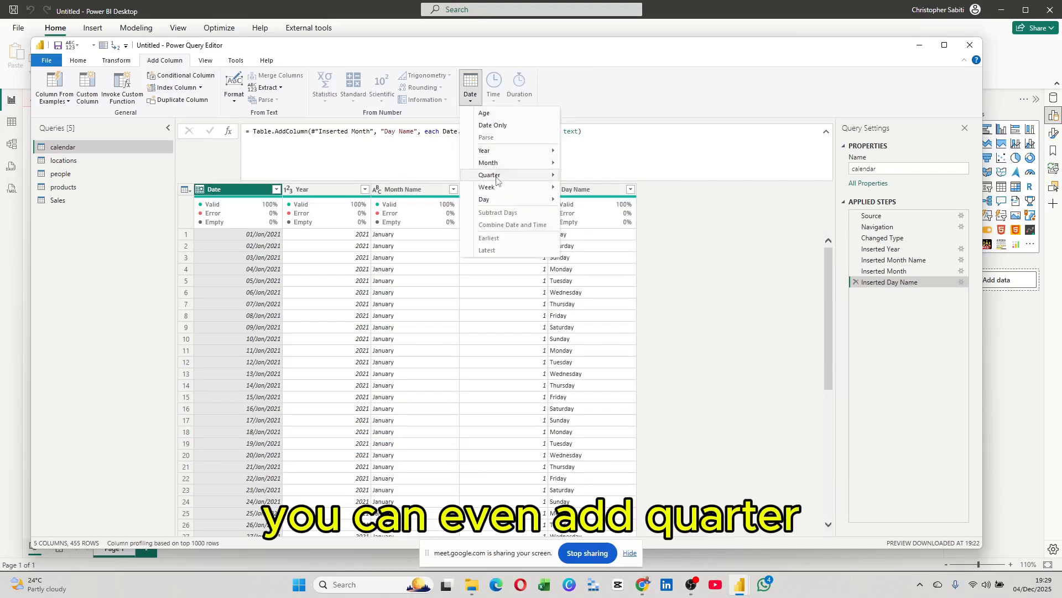
{"action": "mouse_move", "coordinate": [498, 180]}
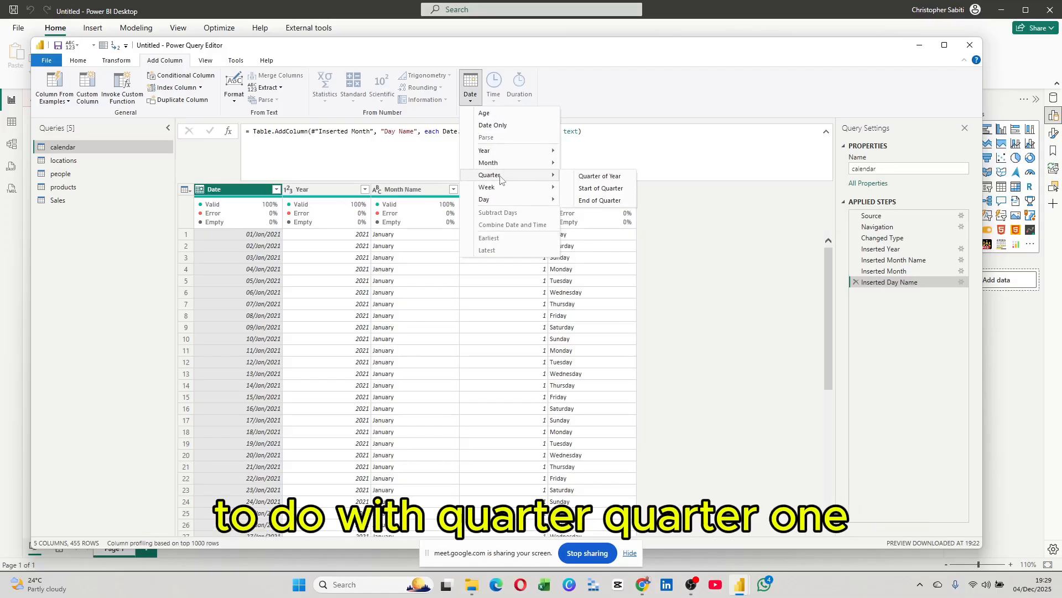
{"action": "left_click", "coordinate": [607, 177]}
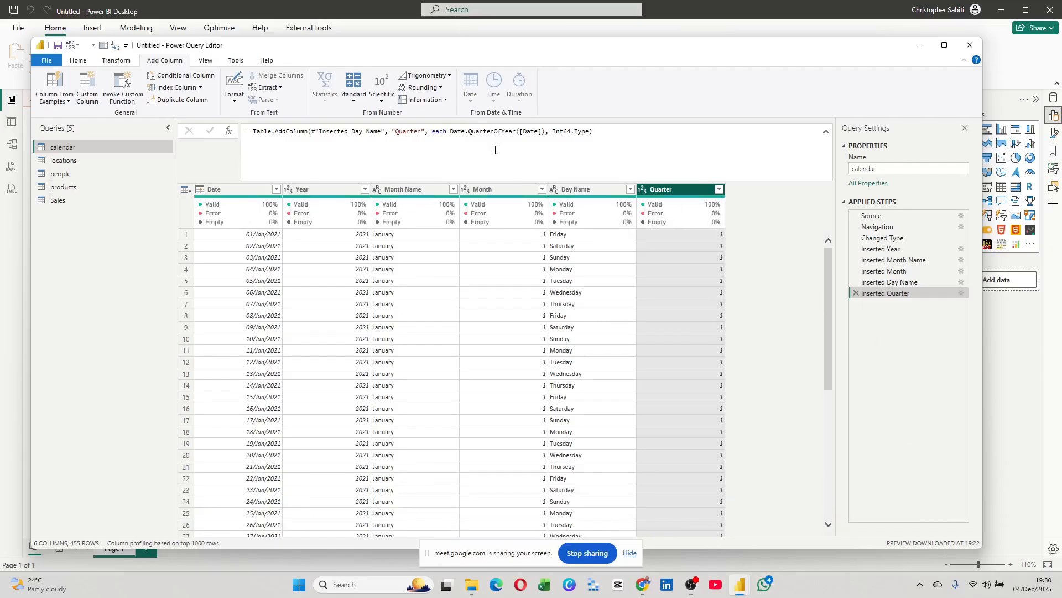
{"action": "left_click", "coordinate": [244, 191]}
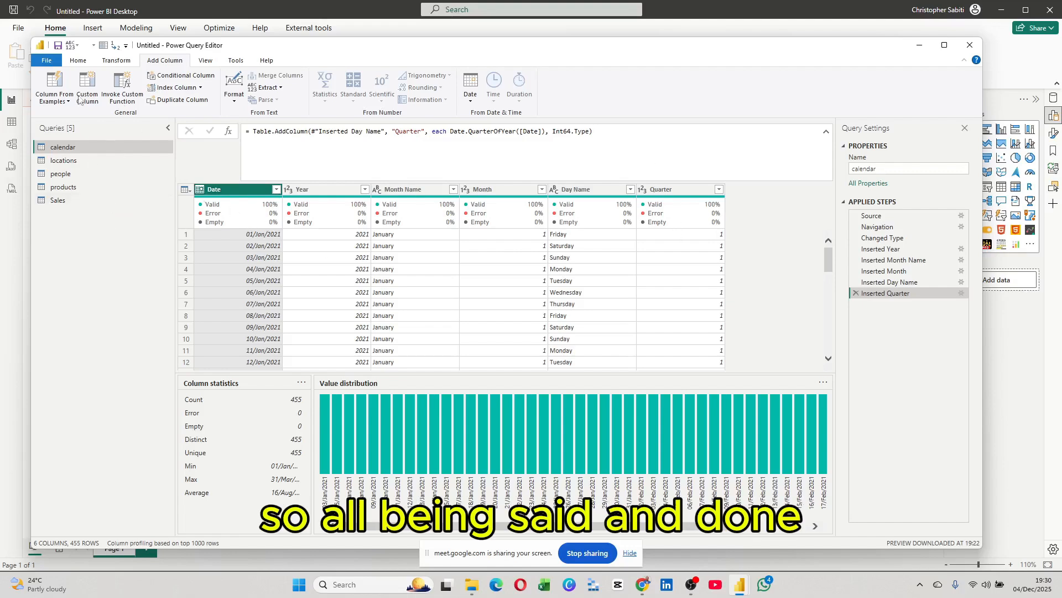
{"action": "left_click", "coordinate": [78, 60]}
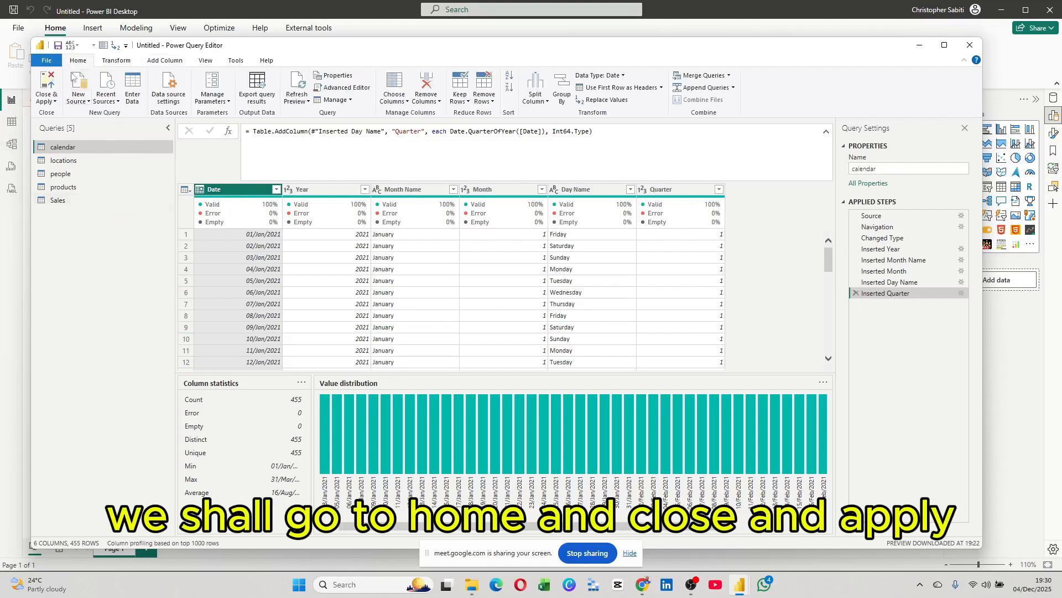
{"action": "left_click", "coordinate": [53, 101]}
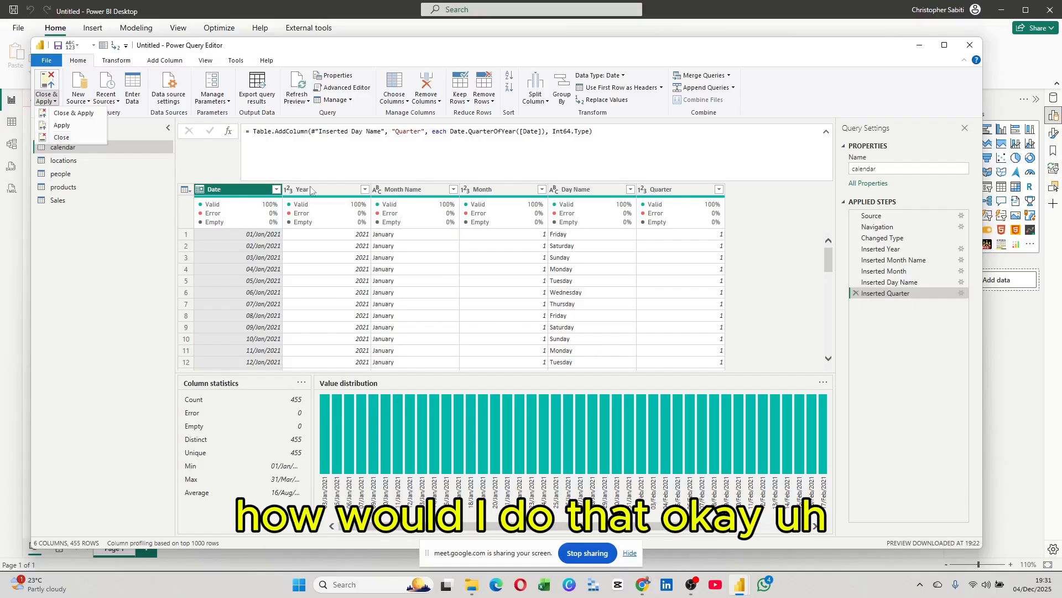
{"action": "left_click", "coordinate": [155, 62]}
{"action": "left_click", "coordinate": [471, 100]}
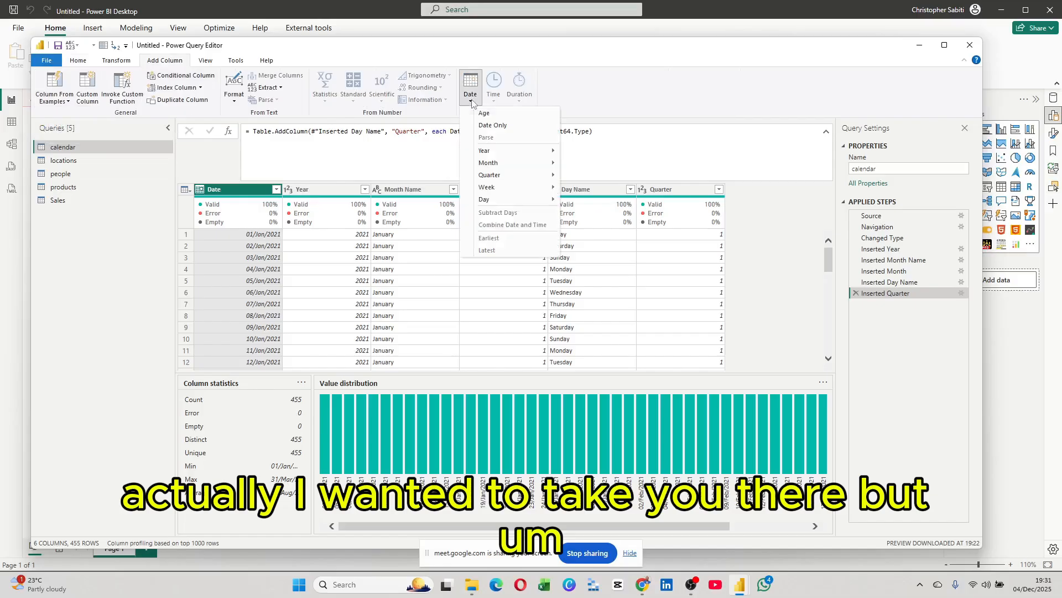
{"action": "mouse_move", "coordinate": [505, 178]}
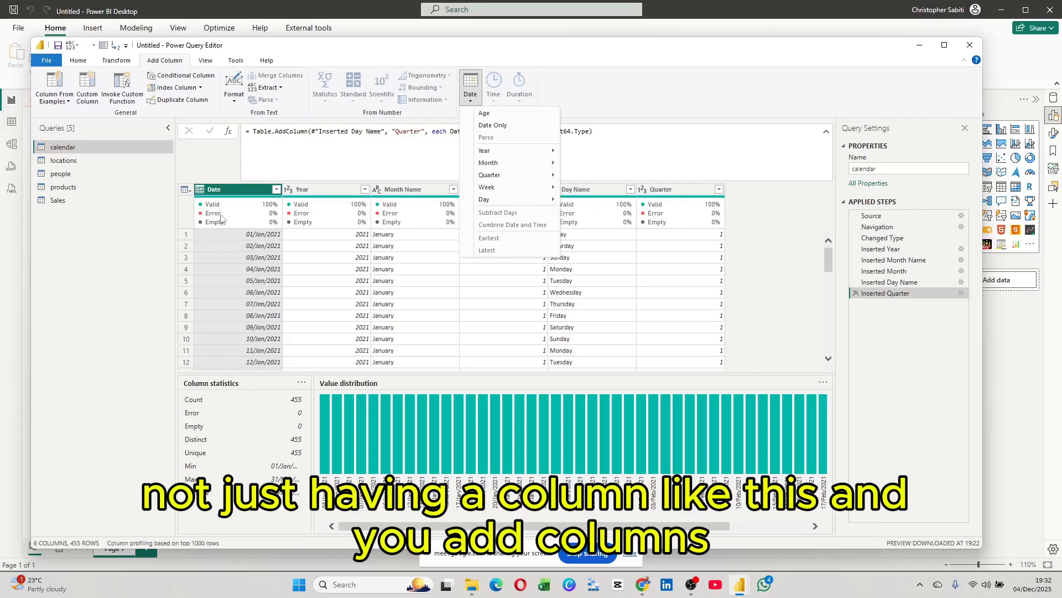
{"action": "left_click", "coordinate": [645, 90]}
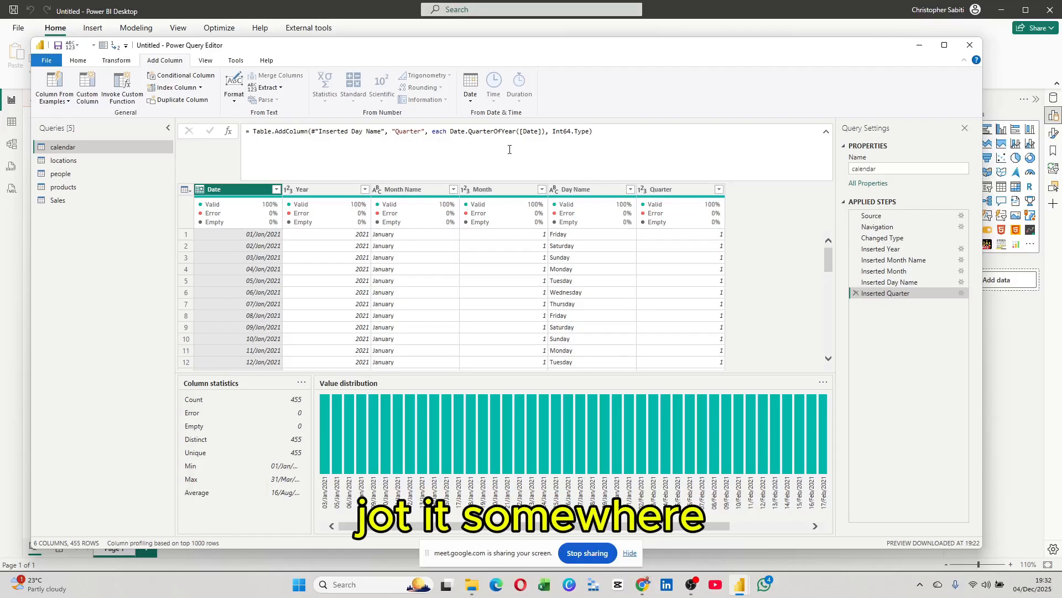
{"action": "scroll", "coordinate": [469, 267], "scroll_direction": "down", "scroll_amount": 10}
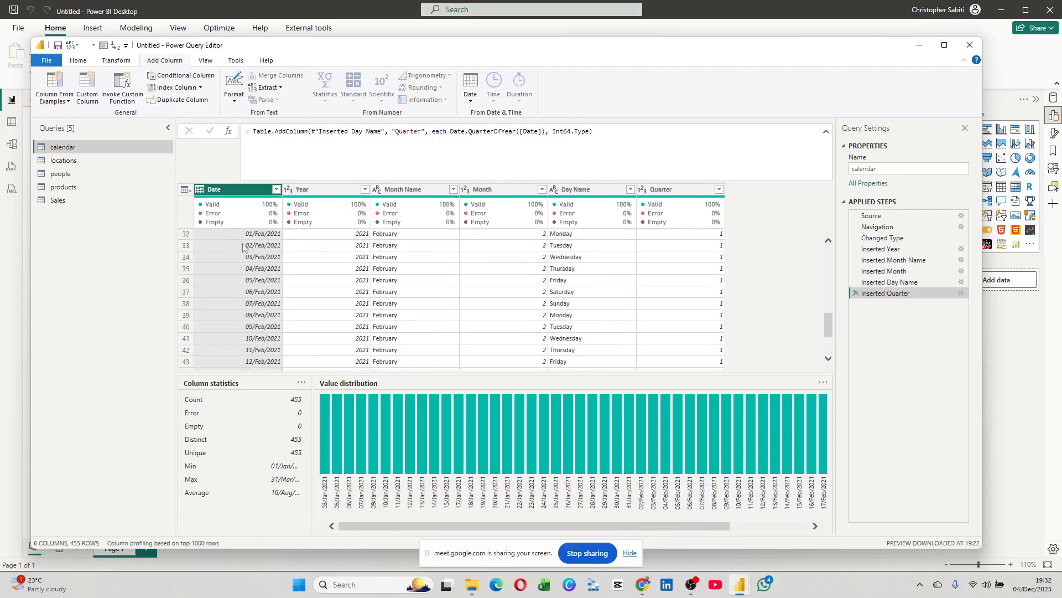
Close the Power Query Editor and apply the pending query changes so all five tables load into the report
{"action": "left_click", "coordinate": [78, 60]}
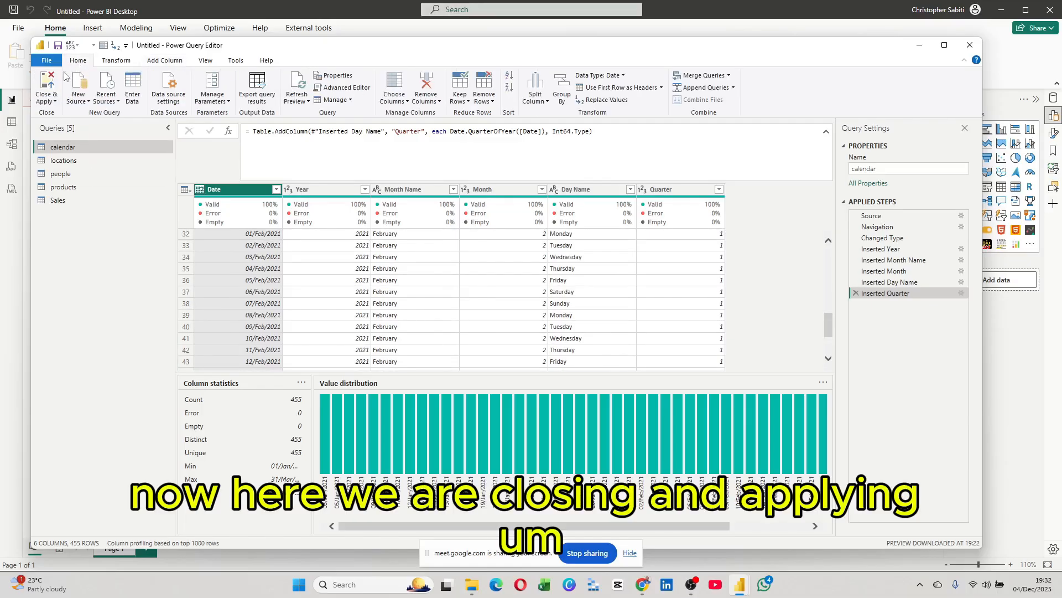
{"action": "left_click", "coordinate": [48, 83]}
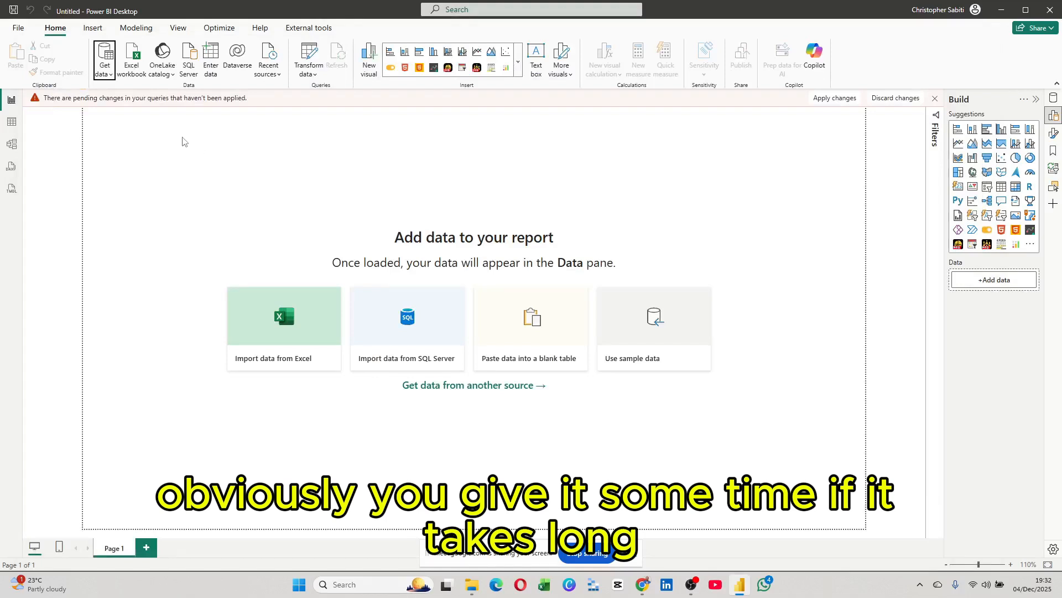
{"action": "left_click", "coordinate": [845, 100]}
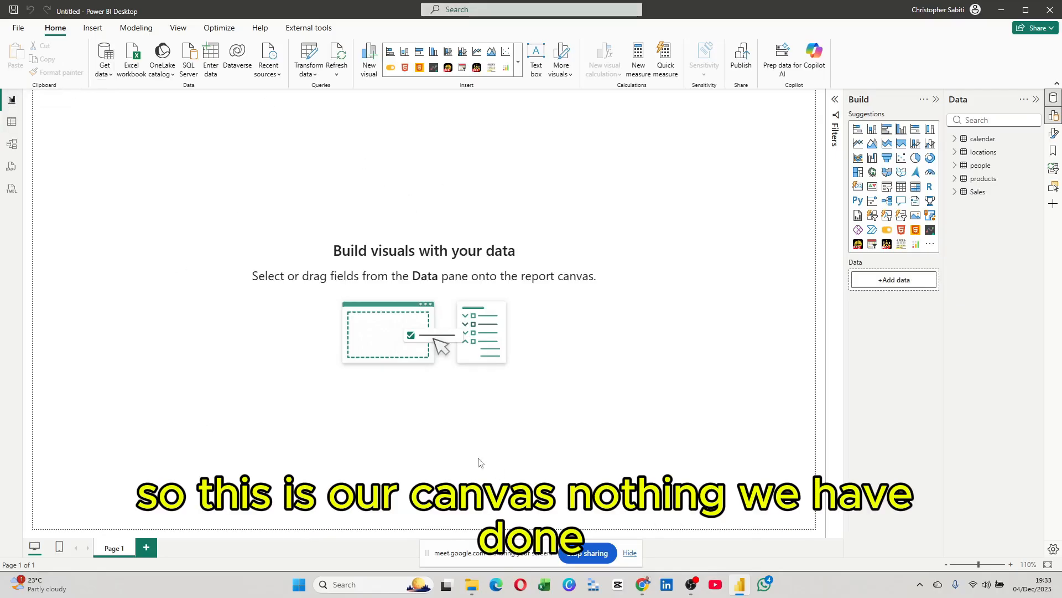
Review the loaded data of the calendar, locations and people tables in table view
{"action": "left_click", "coordinate": [11, 122]}
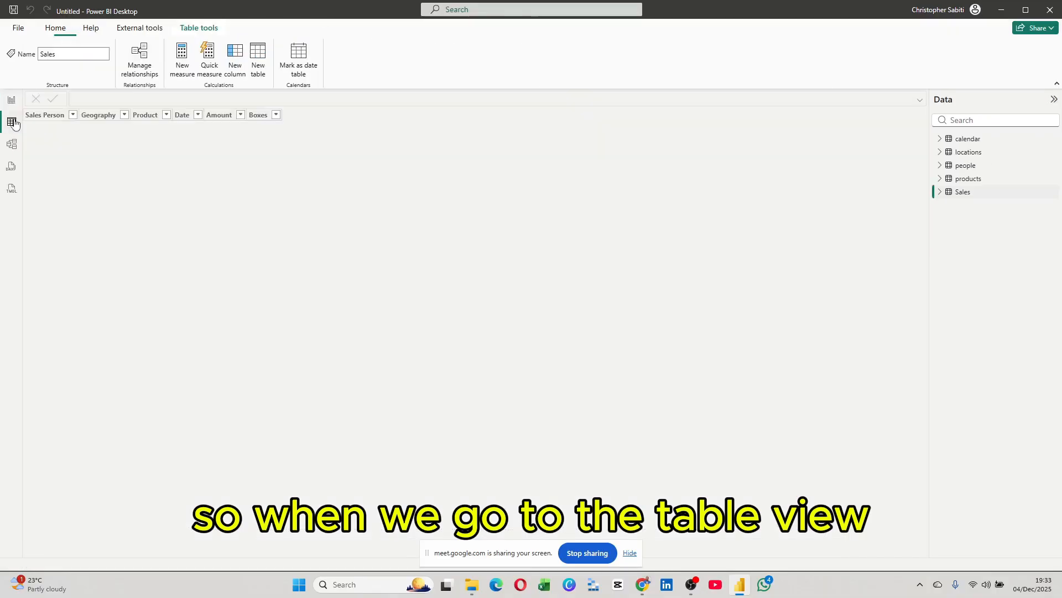
{"action": "left_click", "coordinate": [975, 143]}
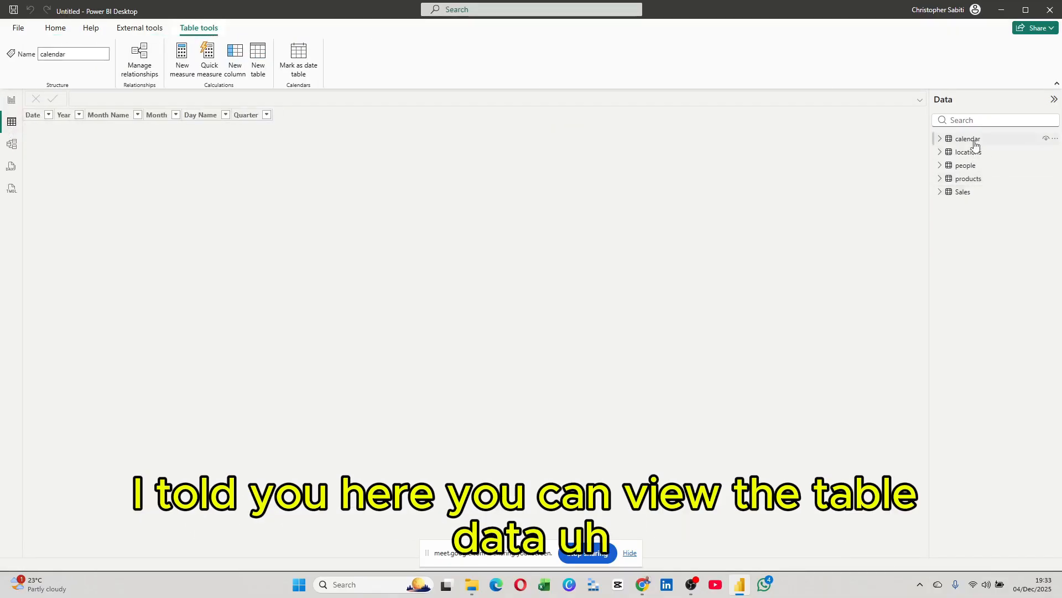
{"action": "left_click", "coordinate": [974, 152]}
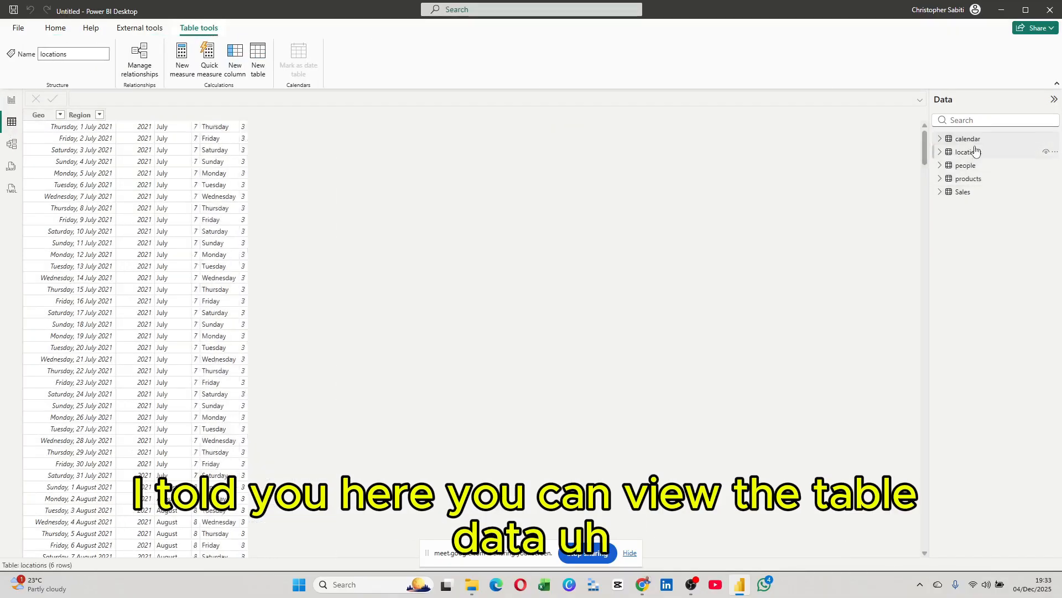
{"action": "left_click", "coordinate": [975, 166]}
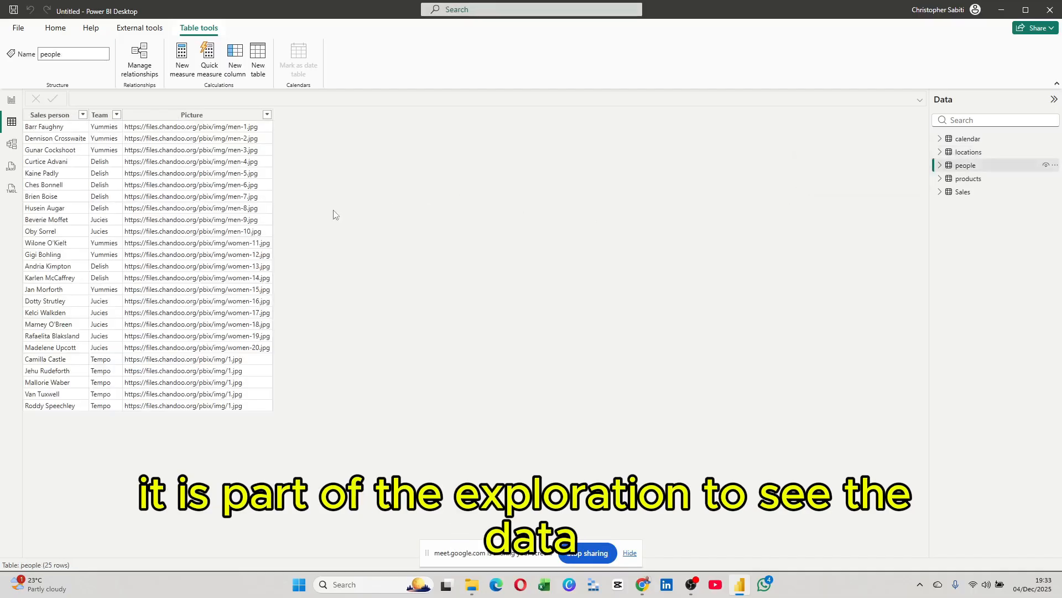
In the model diagram, place products, people and calendar above Sales and locations beside it, and lengthen the Sales card to fit all its fields
{"action": "left_click", "coordinate": [11, 145]}
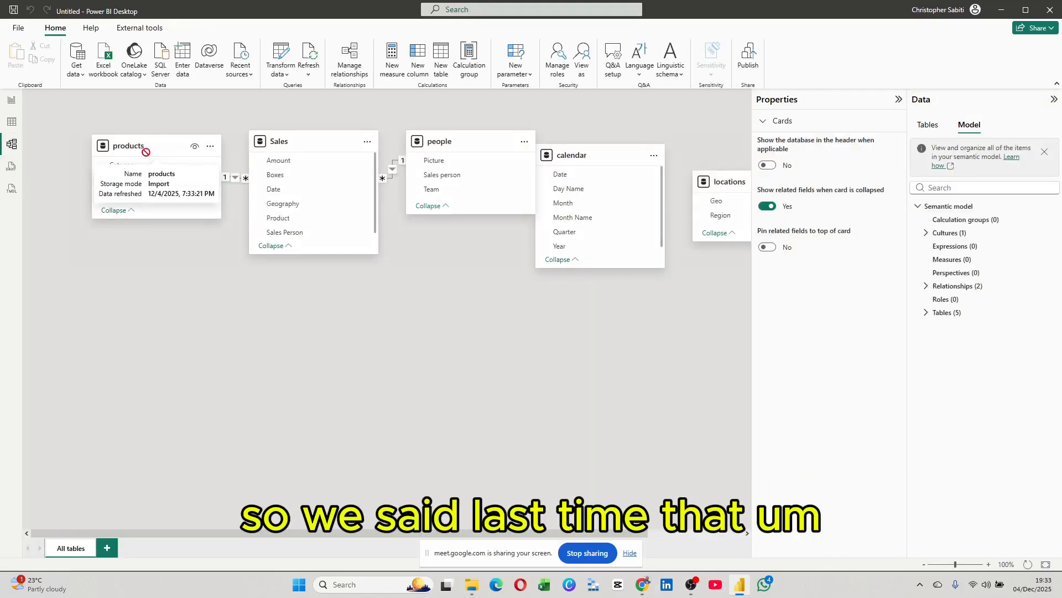
{"action": "left_click_drag", "start_coordinate": [119, 153], "coordinate": [92, 340]}
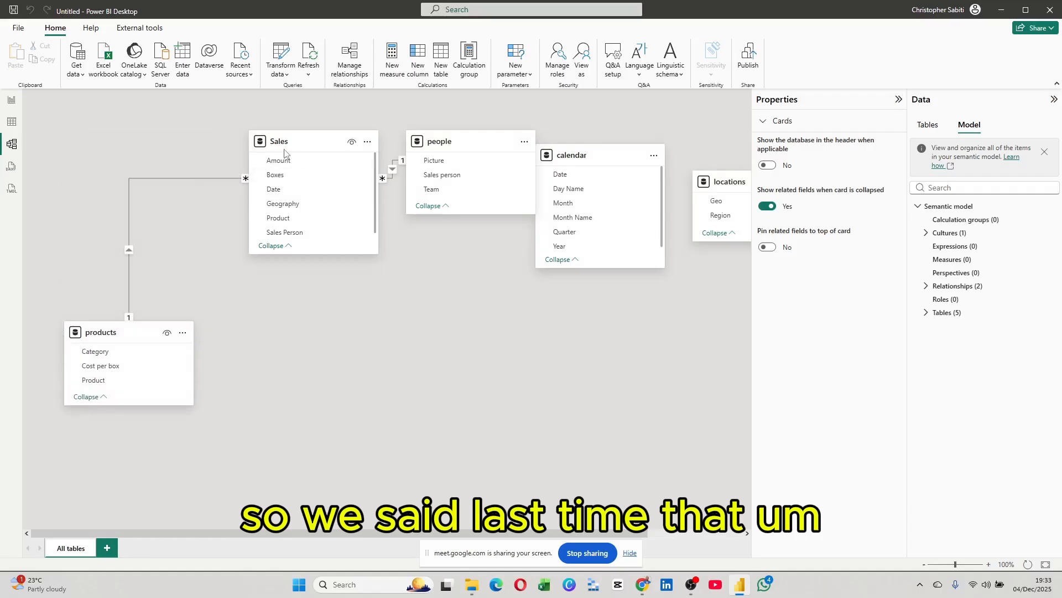
{"action": "left_click_drag", "start_coordinate": [284, 149], "coordinate": [302, 300]}
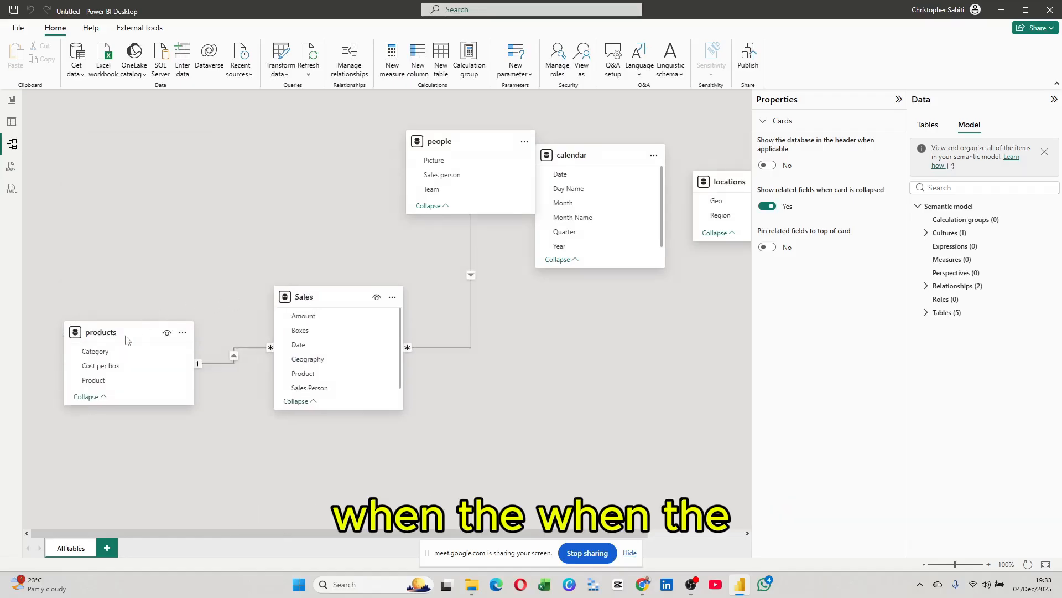
{"action": "left_click_drag", "start_coordinate": [97, 327], "coordinate": [85, 158]}
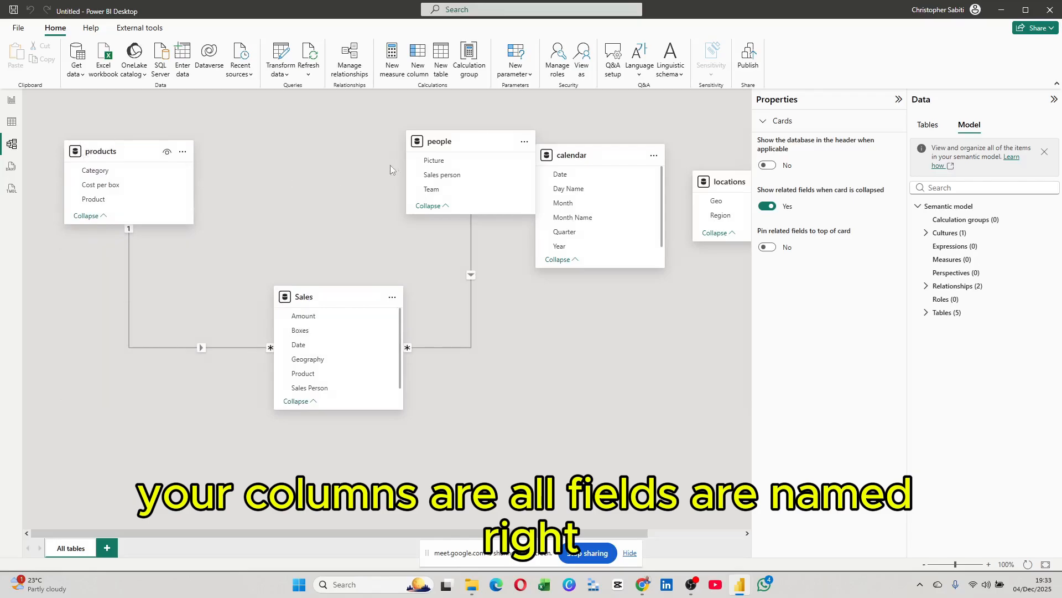
{"action": "left_click_drag", "start_coordinate": [457, 142], "coordinate": [293, 134]}
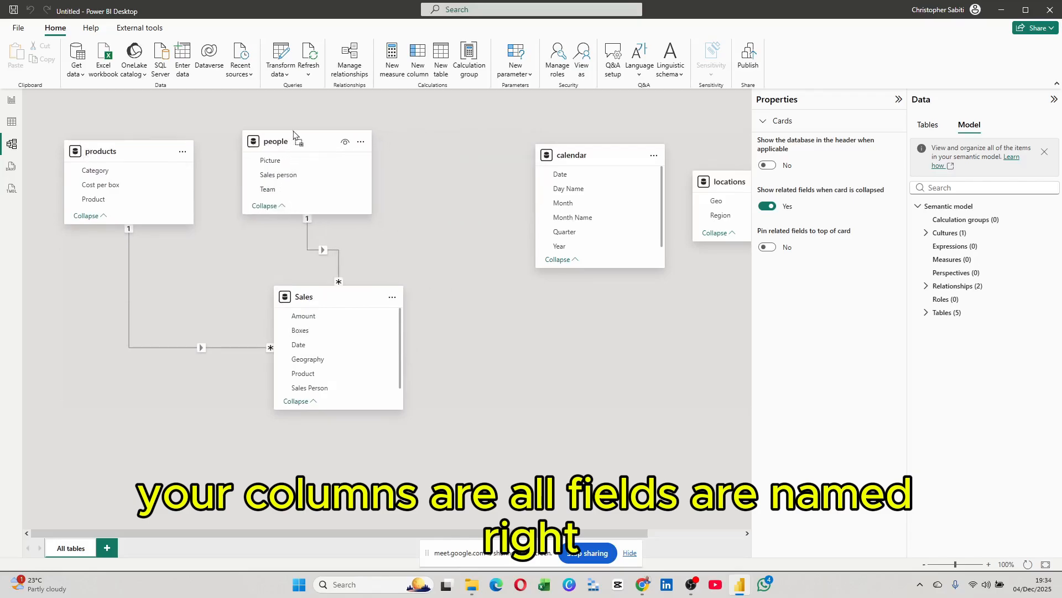
{"action": "left_click_drag", "start_coordinate": [577, 162], "coordinate": [493, 148]}
{"action": "left_click_drag", "start_coordinate": [699, 202], "coordinate": [470, 340]}
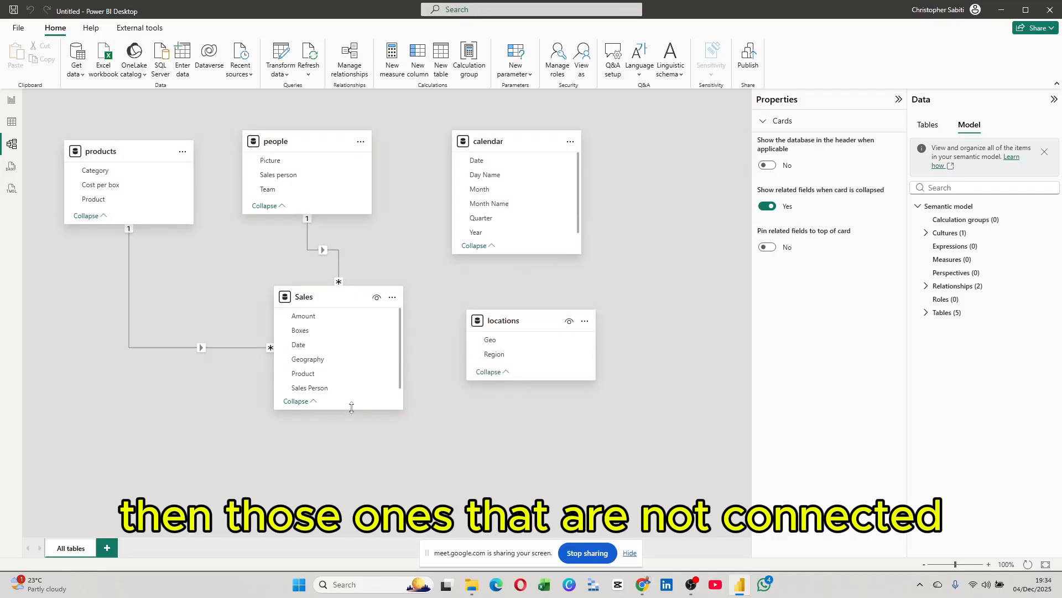
{"action": "left_click_drag", "start_coordinate": [351, 408], "coordinate": [354, 454]}
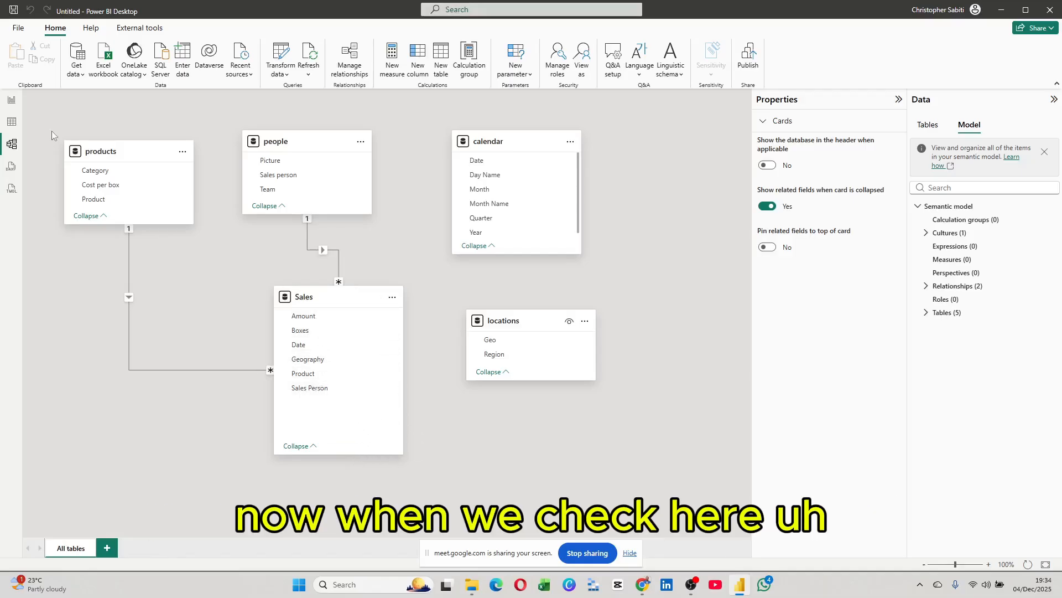
Check the locations and Sales data, and create an active one-to-many relationship from locations Geo to Sales Geography with single cross-filter direction
{"action": "left_click", "coordinate": [12, 122]}
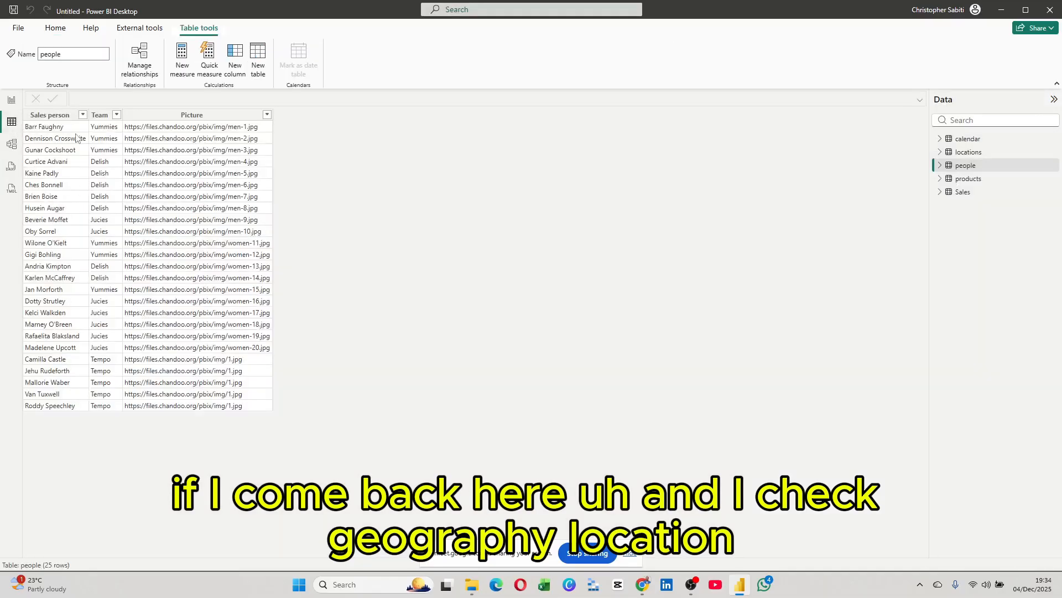
{"action": "left_click", "coordinate": [963, 191]}
{"action": "left_click", "coordinate": [968, 152]}
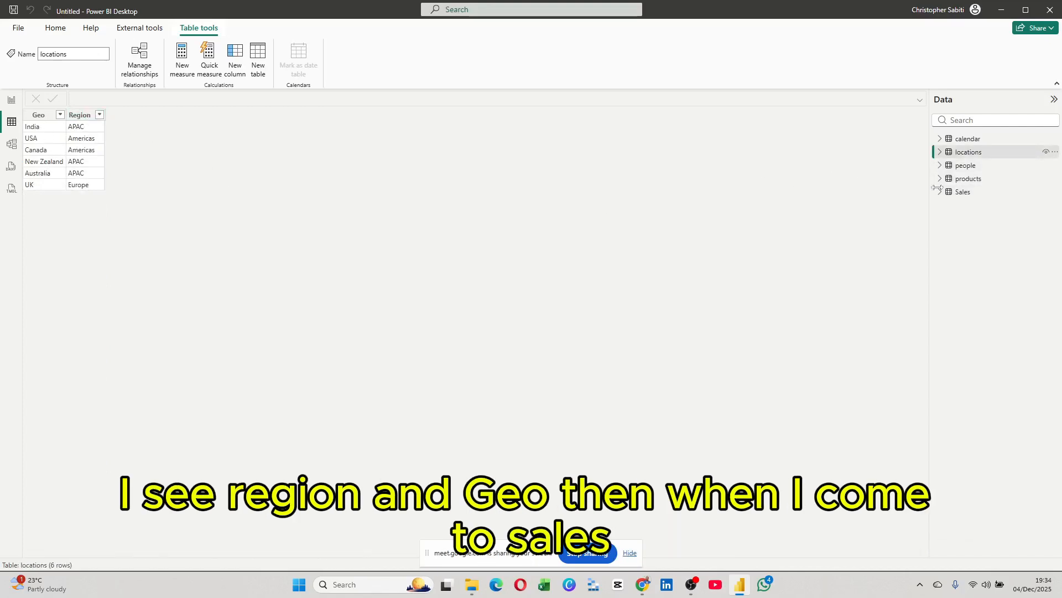
{"action": "left_click", "coordinate": [965, 194]}
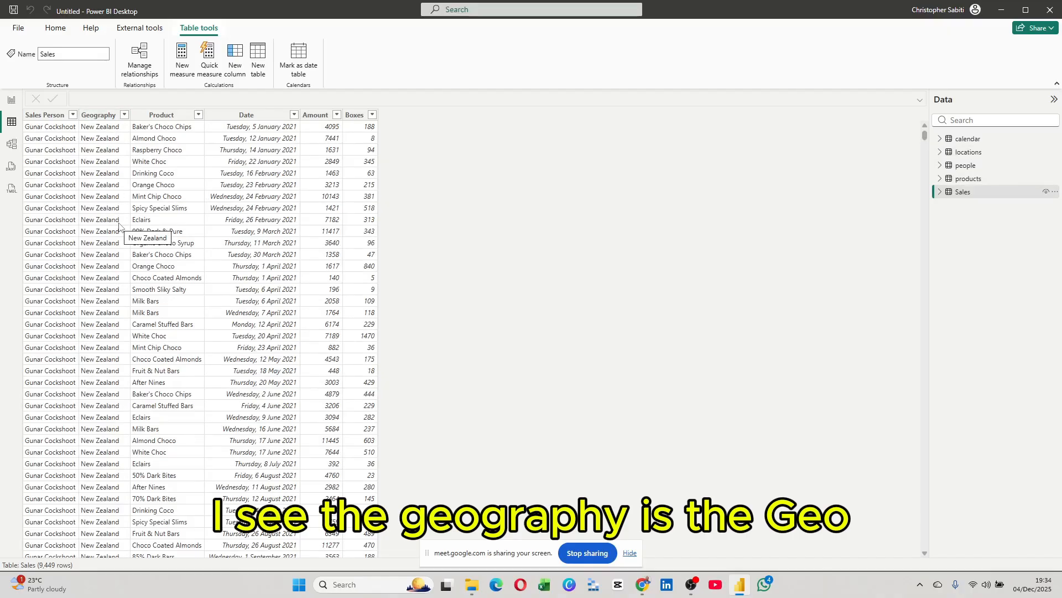
{"action": "left_click", "coordinate": [11, 144]}
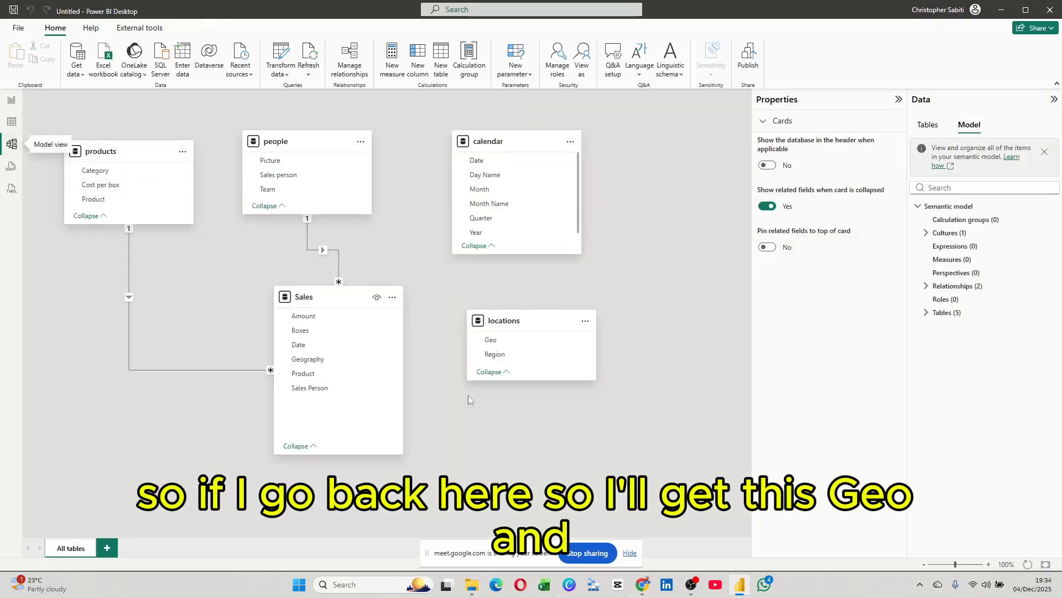
{"action": "left_click_drag", "start_coordinate": [495, 342], "coordinate": [328, 367]}
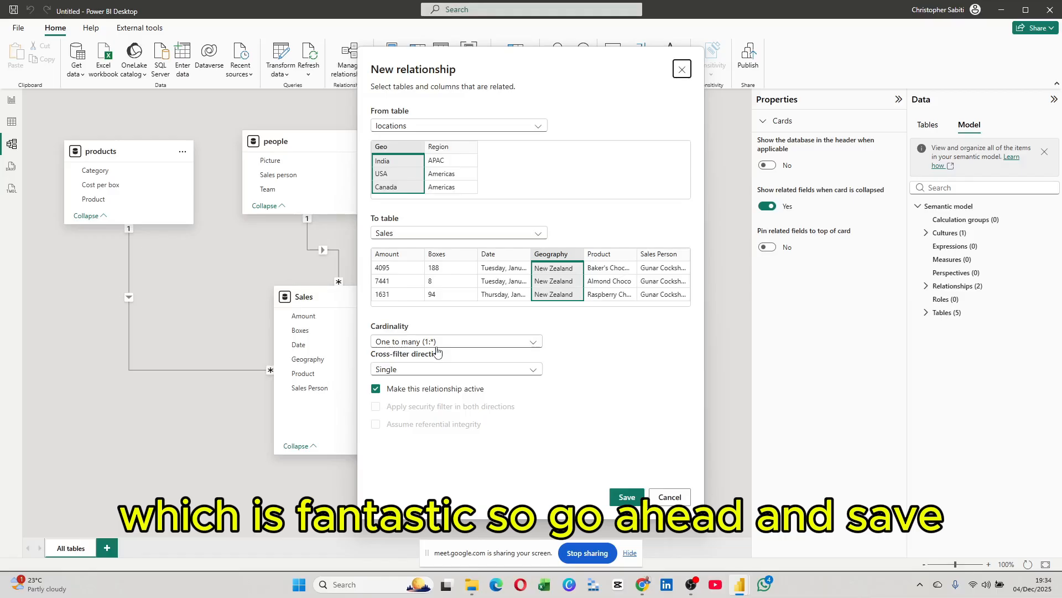
{"action": "left_click", "coordinate": [624, 498]}
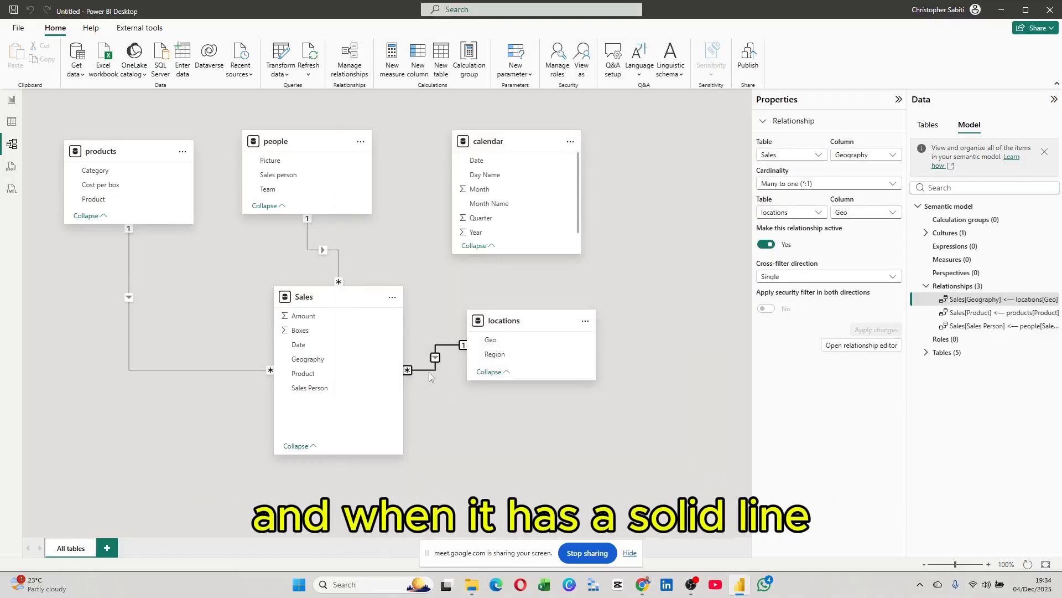
Create an active one-to-many relationship from the calendar Date field to the Sales Date field with single cross-filter direction
{"action": "left_click", "coordinate": [437, 387]}
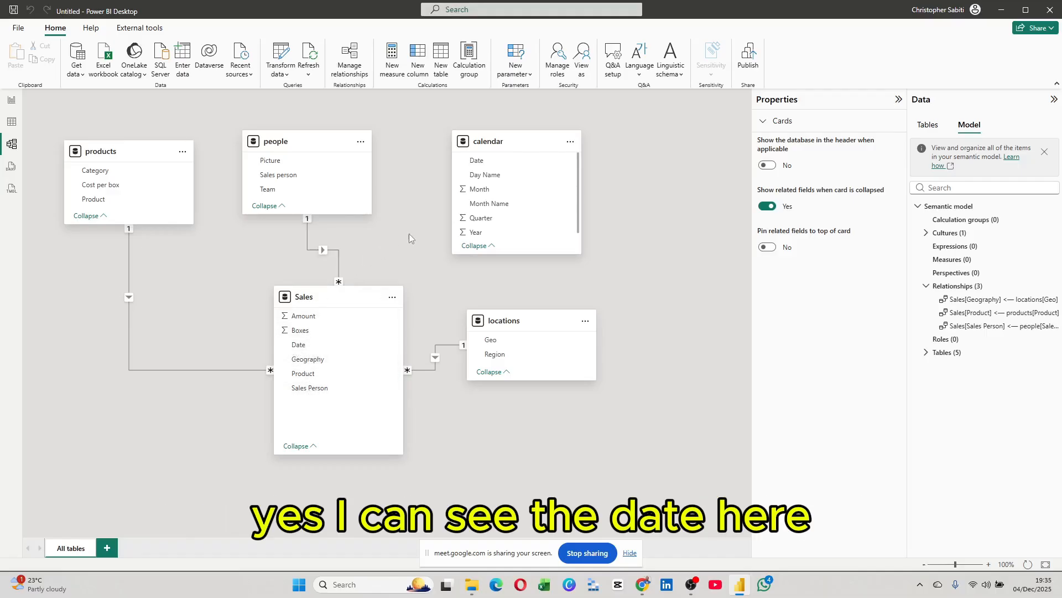
{"action": "left_click_drag", "start_coordinate": [476, 161], "coordinate": [311, 347]}
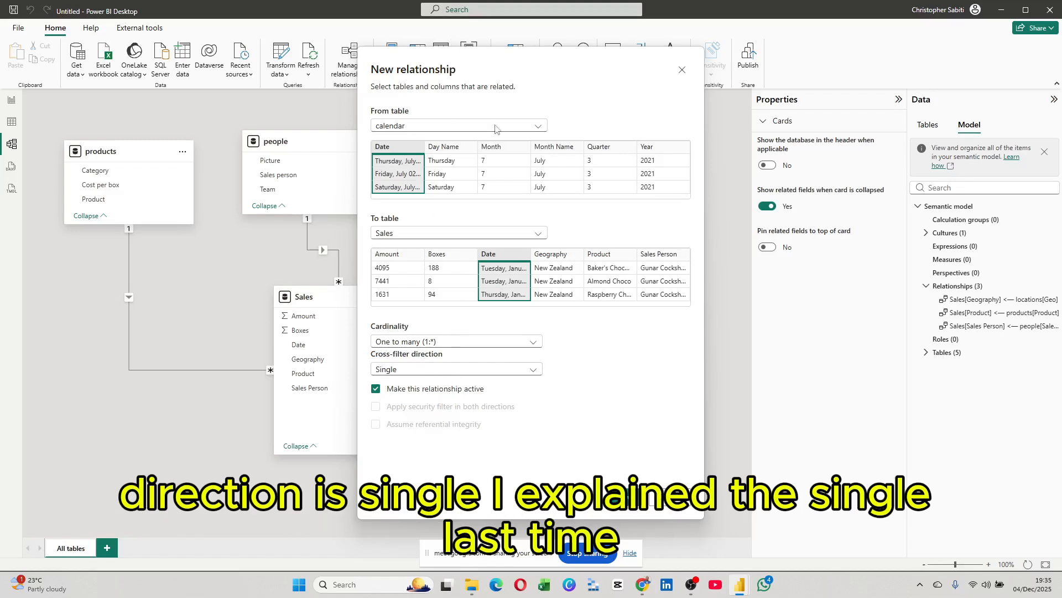
{"action": "left_click", "coordinate": [626, 501]}
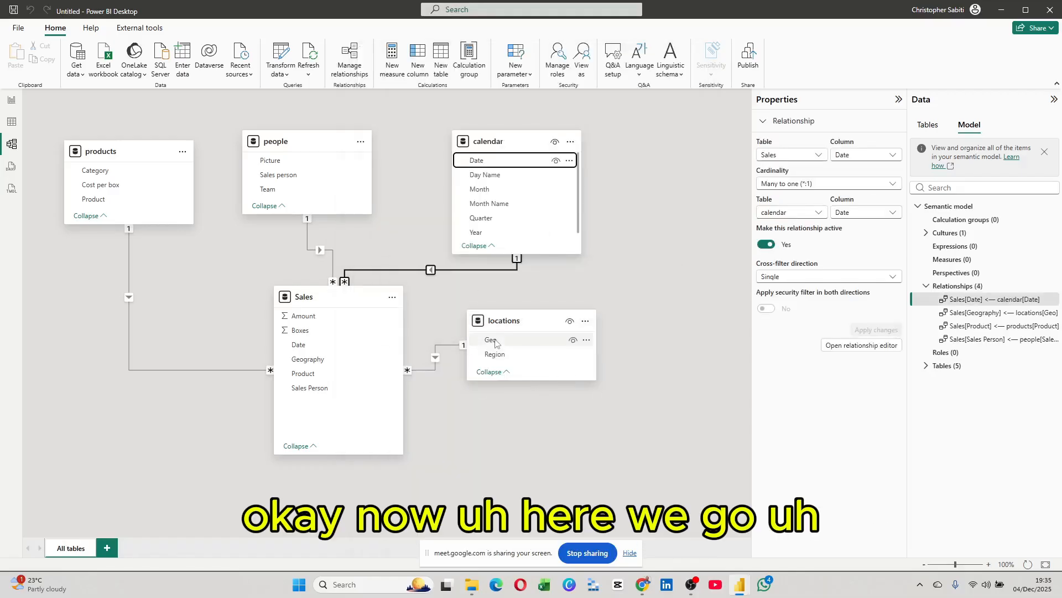
Move the Sales card lower in the model diagram and place the locations card below calendar, level with Sales
{"action": "left_click_drag", "start_coordinate": [507, 322], "coordinate": [550, 307]}
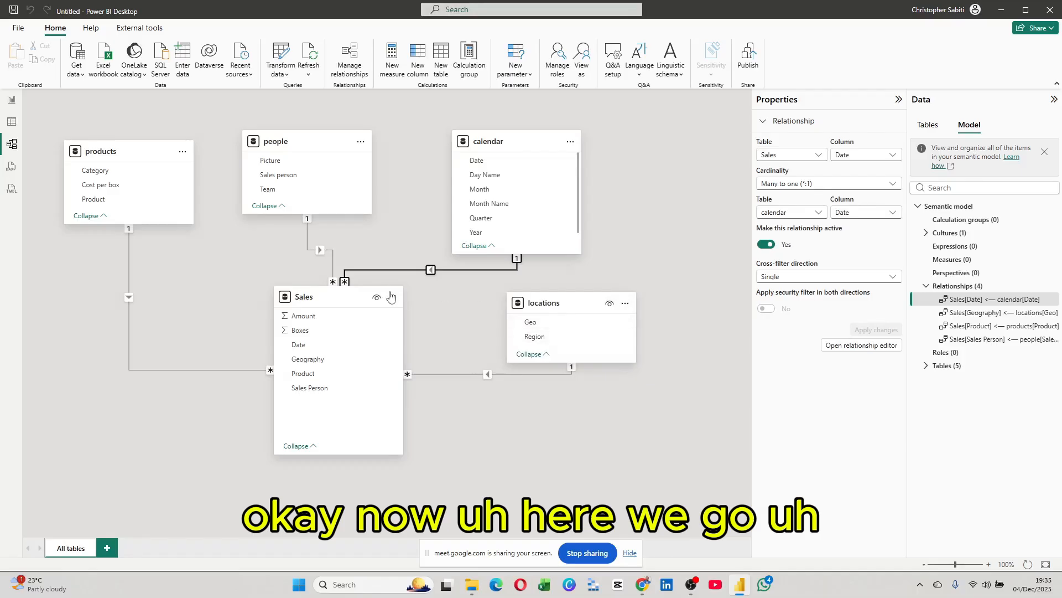
{"action": "left_click_drag", "start_coordinate": [311, 293], "coordinate": [288, 314]}
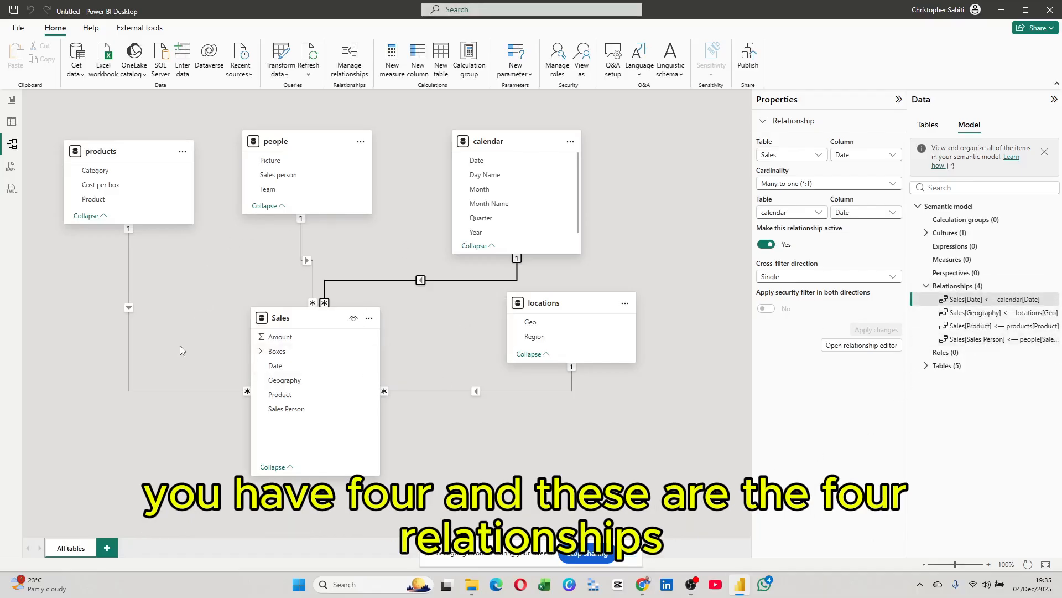
{"action": "left_click_drag", "start_coordinate": [289, 318], "coordinate": [300, 323]}
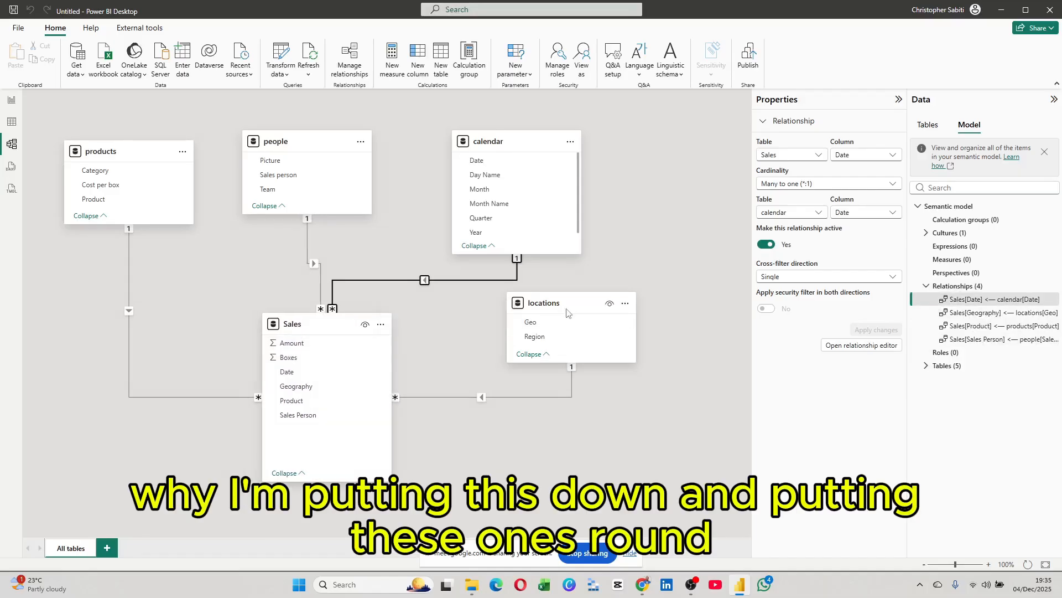
{"action": "left_click_drag", "start_coordinate": [566, 313], "coordinate": [605, 383]}
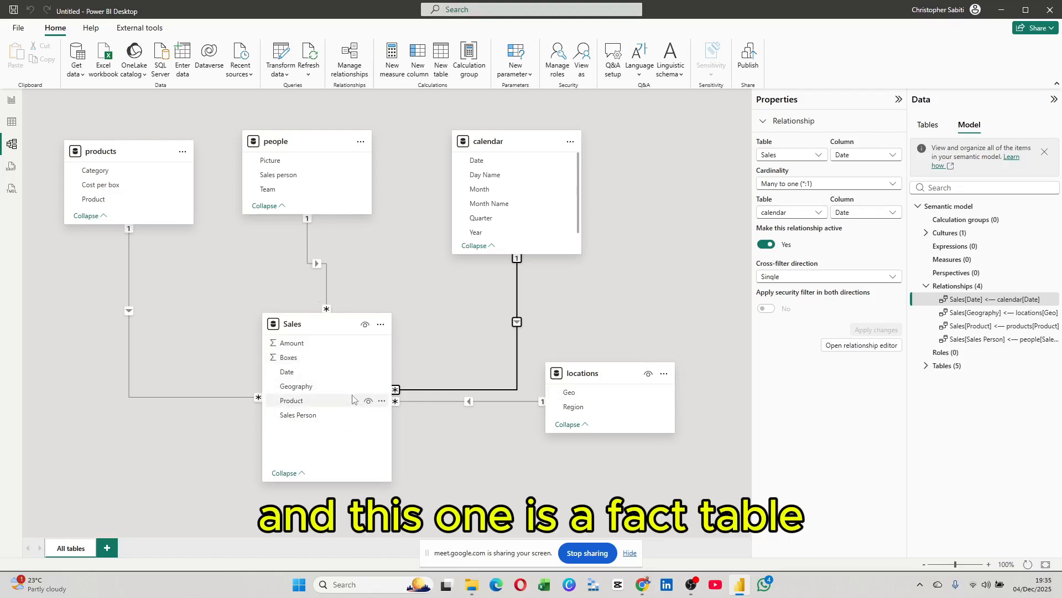
{"action": "left_click", "coordinate": [12, 122]}
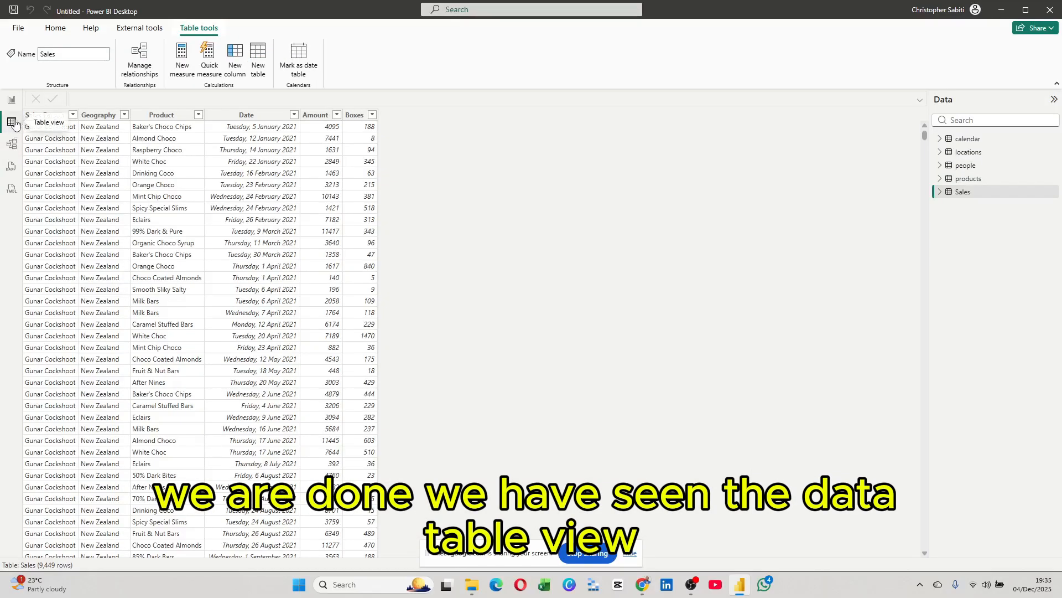
{"action": "left_click", "coordinate": [15, 101]}
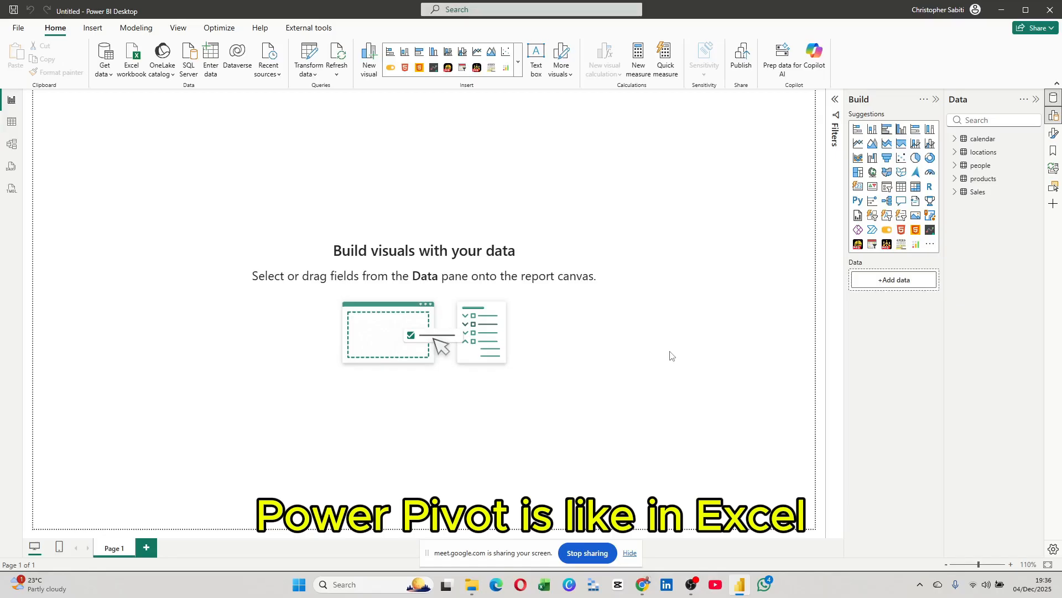
{"action": "left_click", "coordinate": [12, 143]}
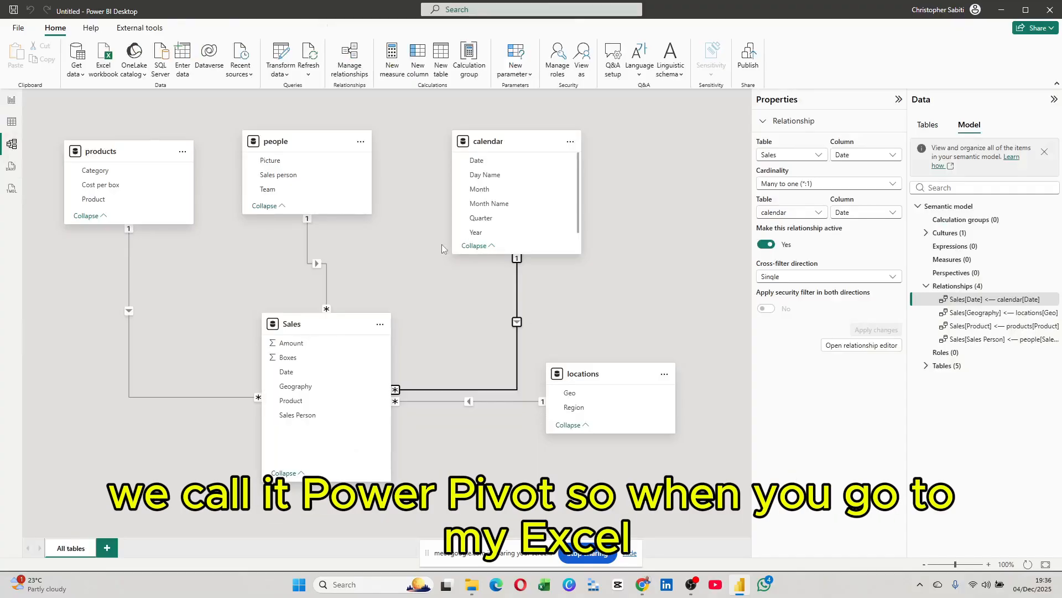
Switch to Excel, examine the Power Pivot commands in a blank workbook, and close it to return to the Power BI model
{"action": "left_click", "coordinate": [545, 587]}
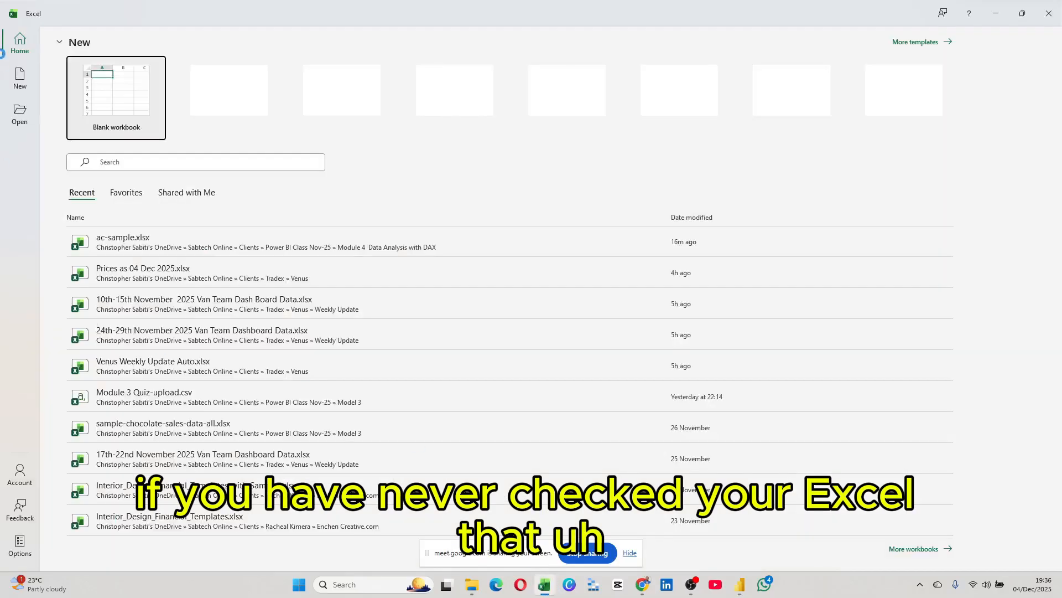
{"action": "left_click", "coordinate": [131, 88]}
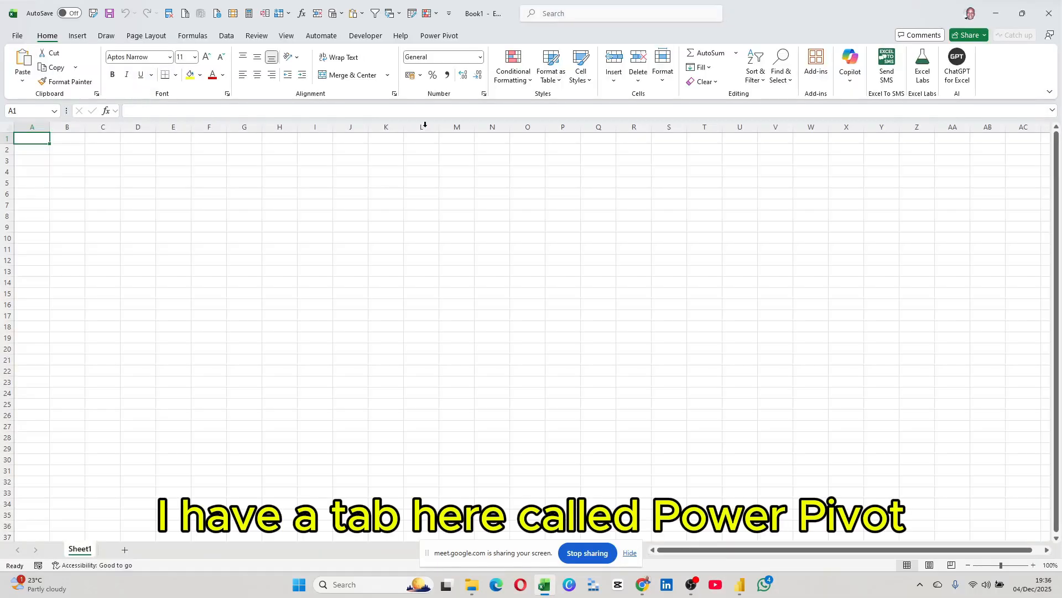
{"action": "left_click", "coordinate": [445, 38]}
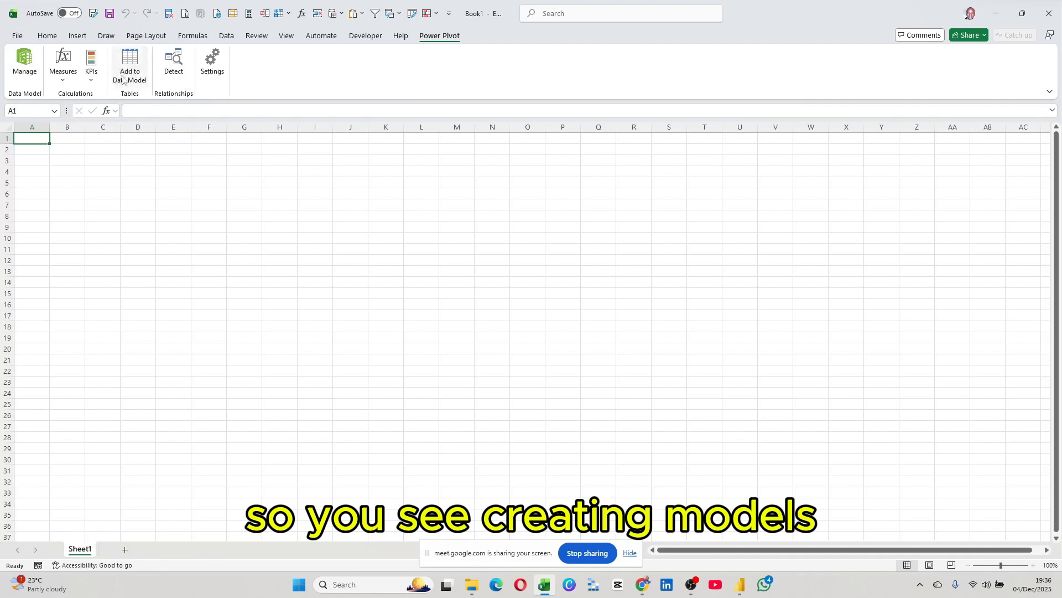
{"action": "left_click", "coordinate": [1042, 21]}
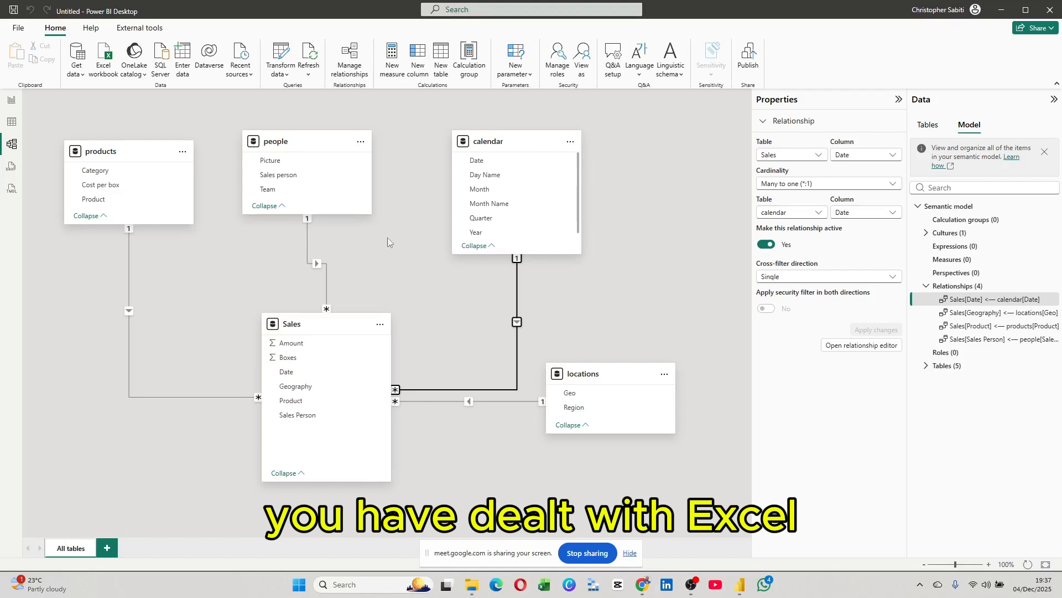
Review the Sales table's columns in table view and the list of loaded tables in report view
{"action": "left_click", "coordinate": [11, 121]}
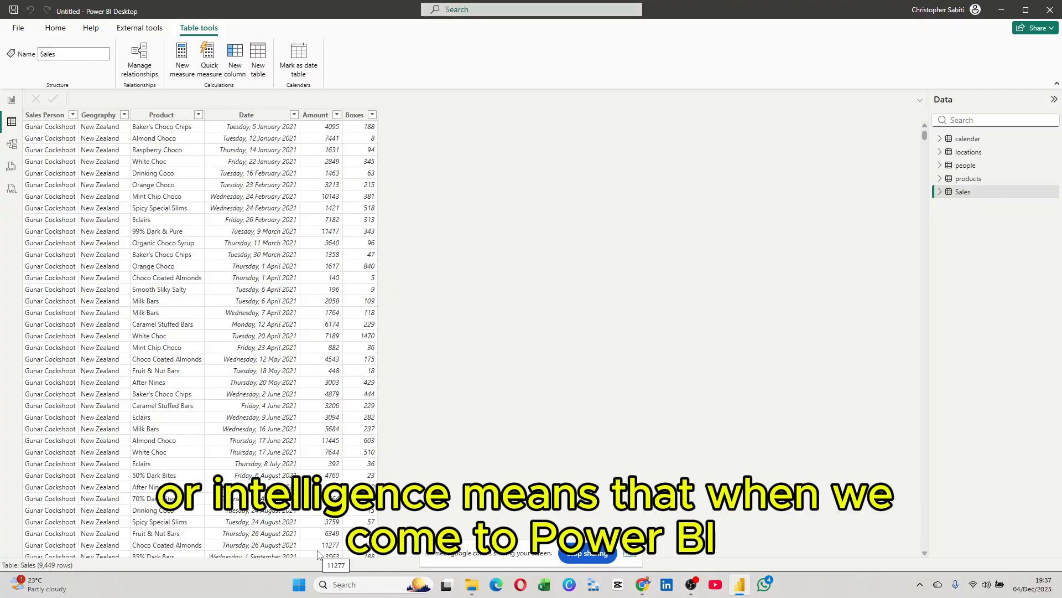
{"action": "left_click", "coordinate": [12, 100]}
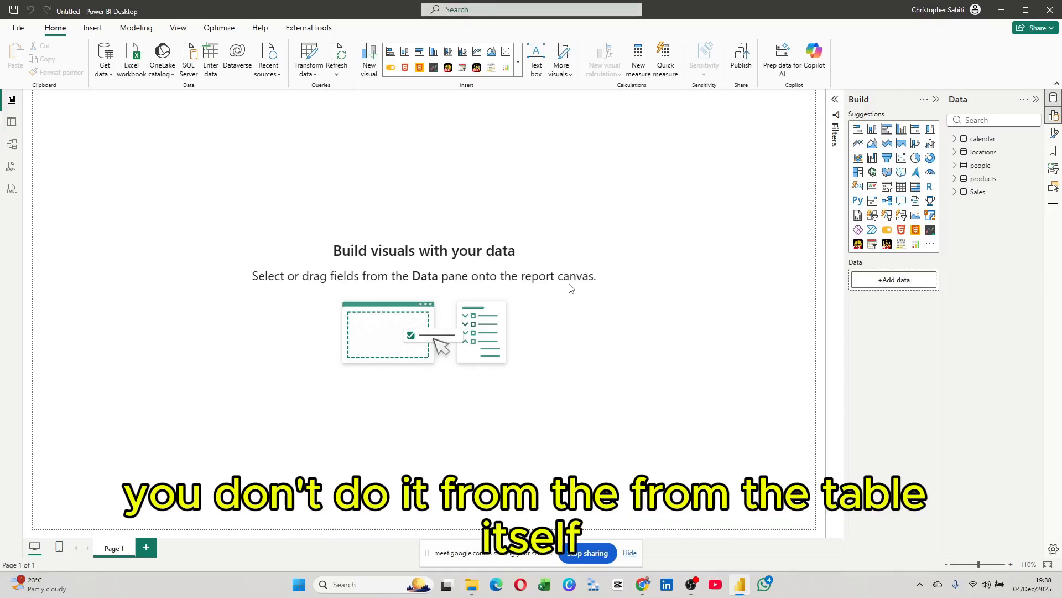
{"action": "left_click", "coordinate": [12, 122]}
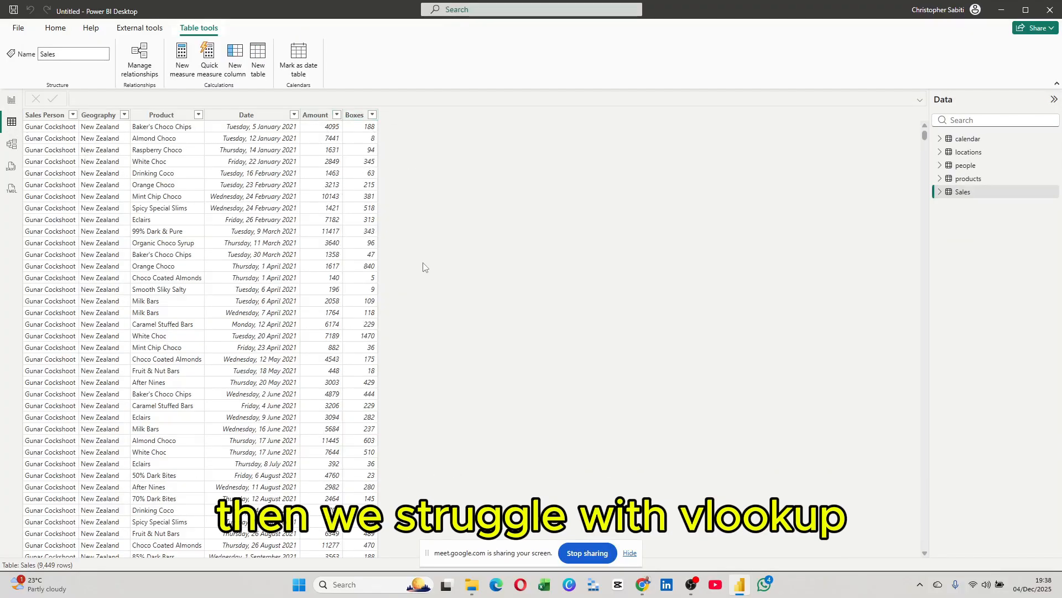
{"action": "left_click", "coordinate": [13, 103]}
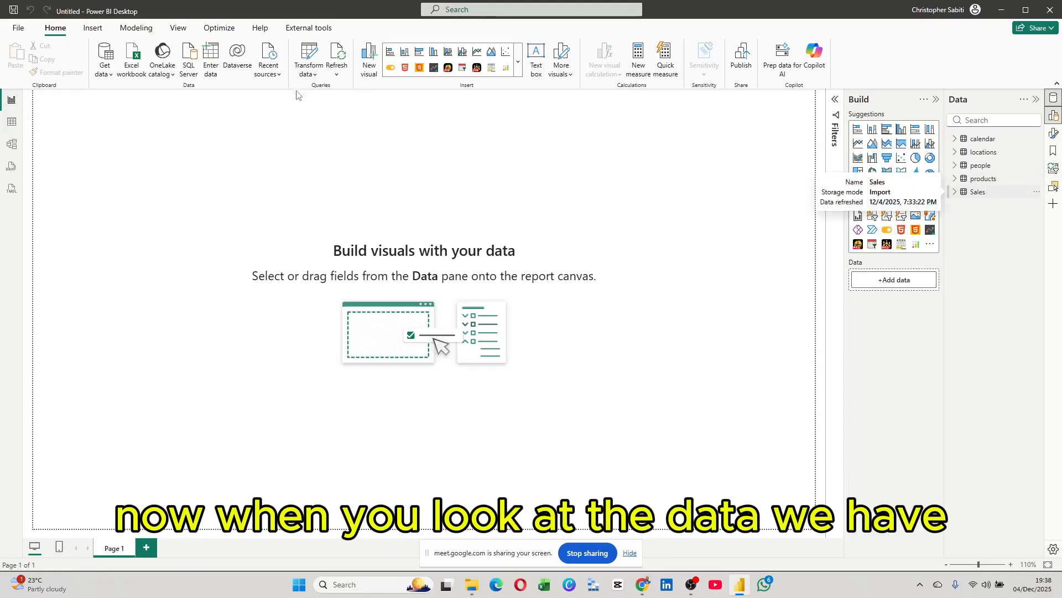
{"action": "left_click", "coordinate": [983, 193]}
{"action": "left_click", "coordinate": [11, 122]}
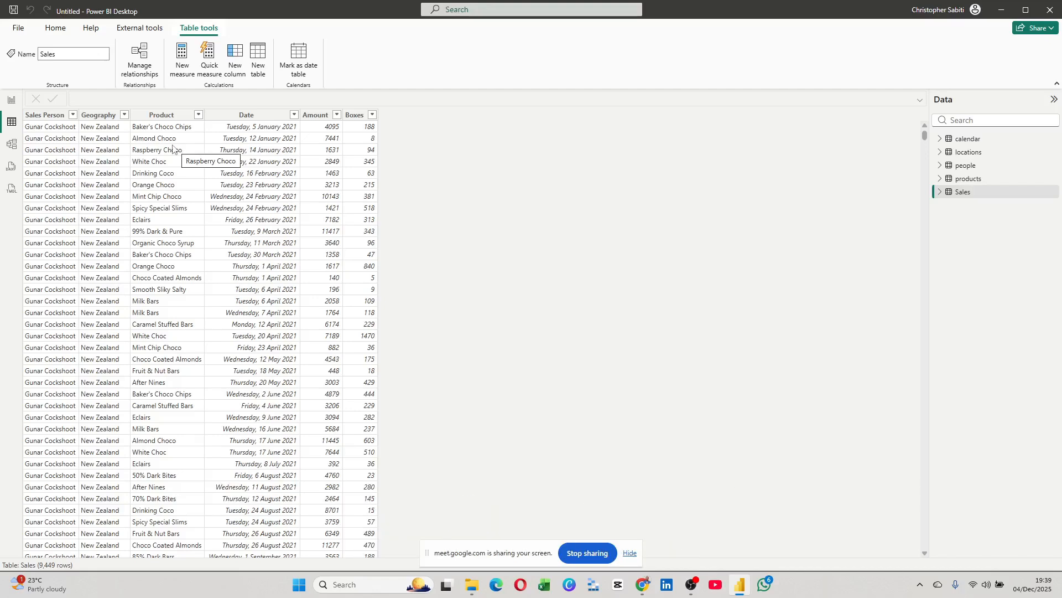
Return to report view and open the quick measure options for the Sales table
{"action": "left_click", "coordinate": [11, 100]}
{"action": "left_click", "coordinate": [952, 298]}
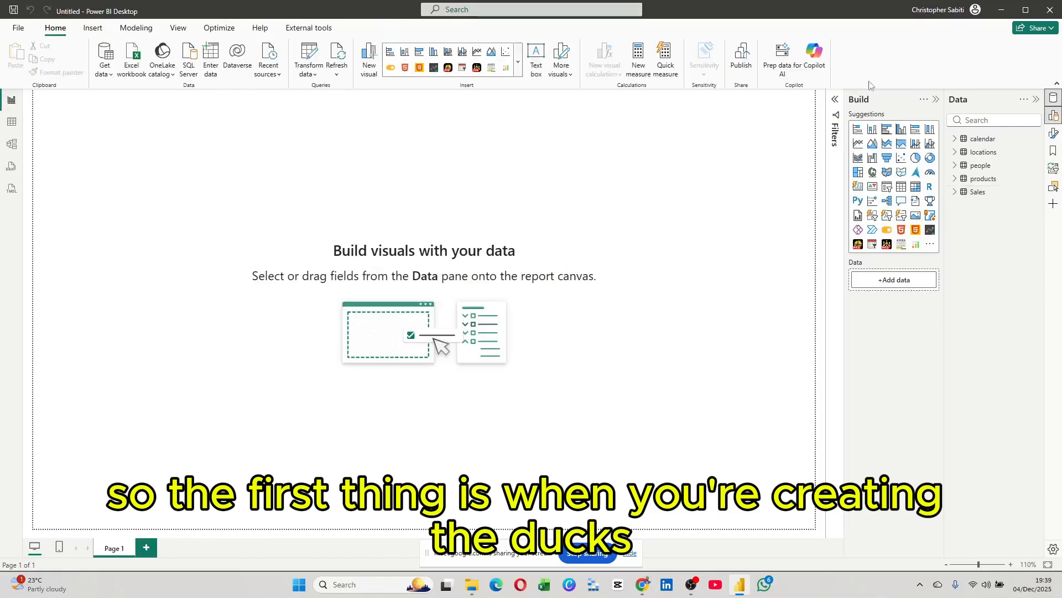
{"action": "right_click", "coordinate": [977, 195]}
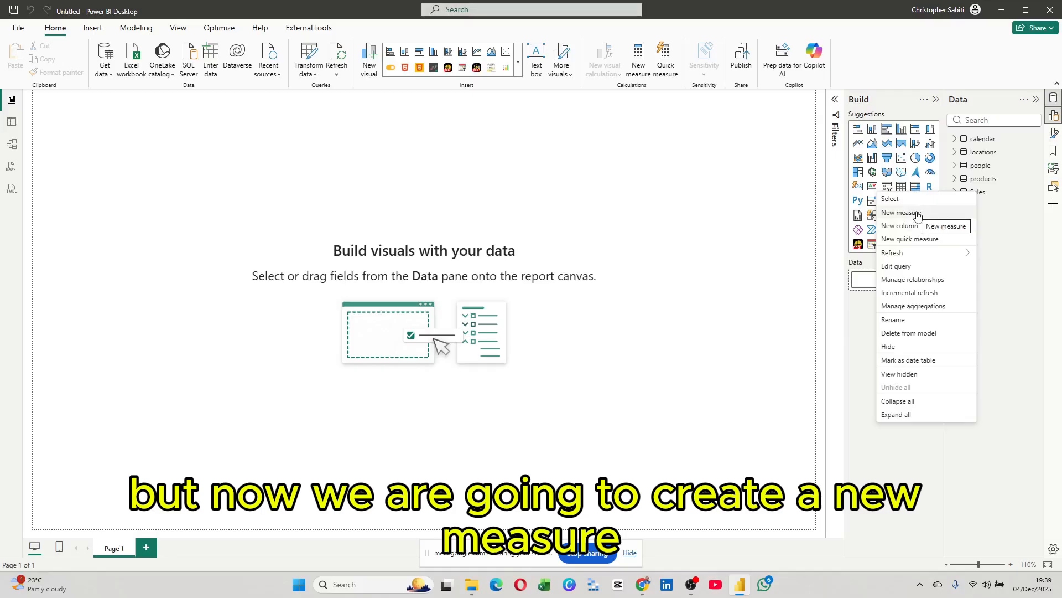
{"action": "left_click", "coordinate": [920, 244]}
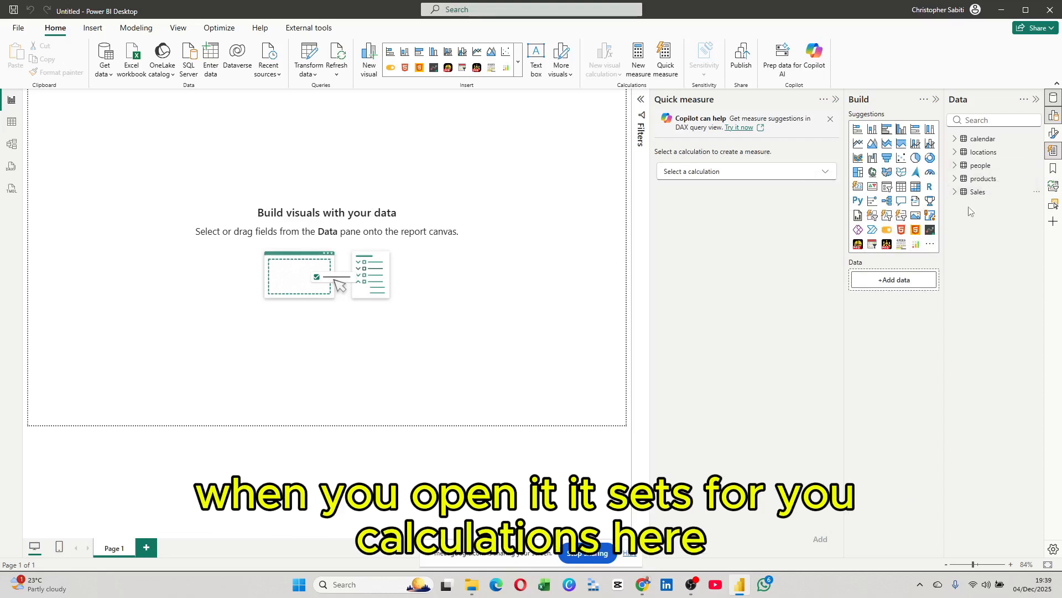
Look through the calculations available for quick measures and close the quick measure options without choosing one
{"action": "left_click", "coordinate": [691, 174]}
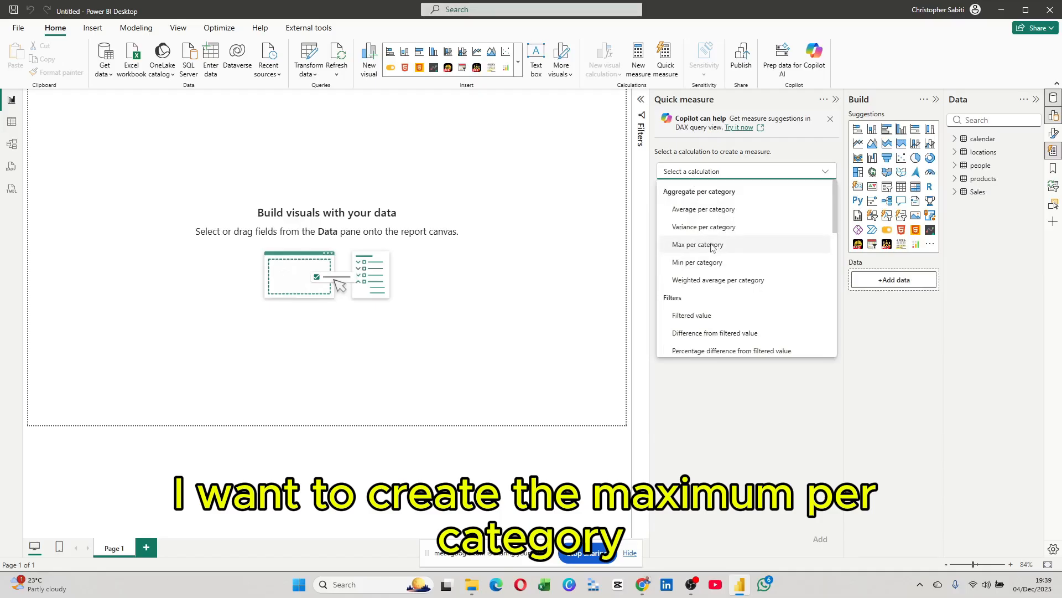
{"action": "scroll", "coordinate": [710, 247], "scroll_direction": "down", "scroll_amount": 3}
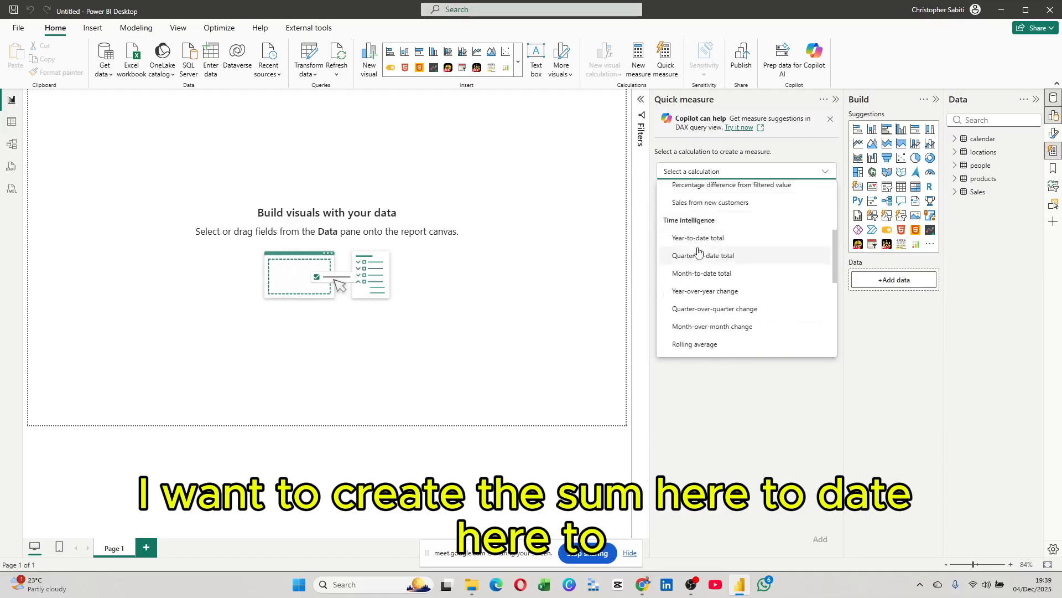
{"action": "scroll", "coordinate": [739, 279], "scroll_direction": "up", "scroll_amount": 5}
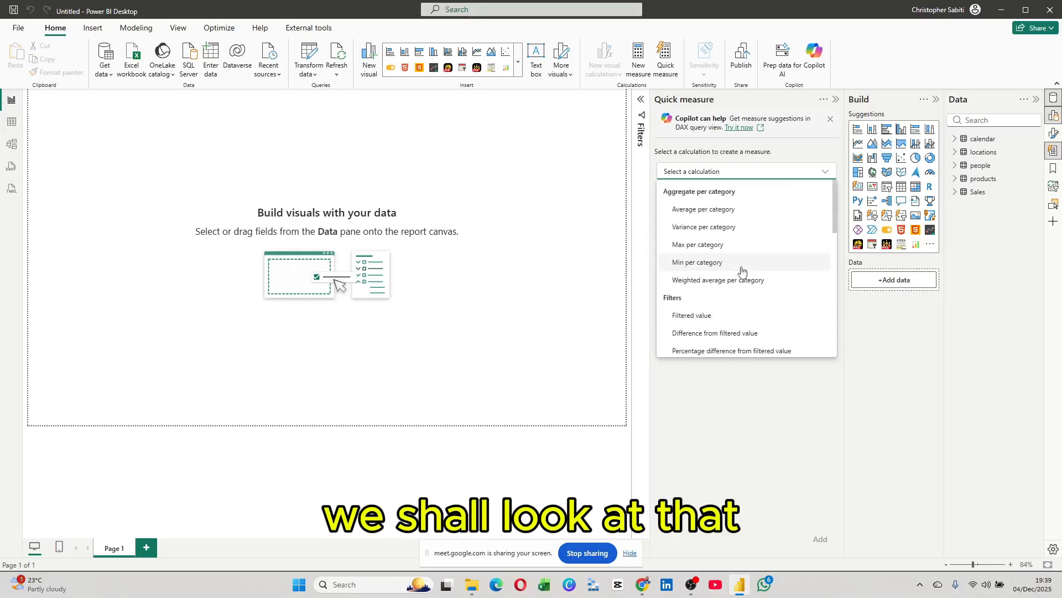
{"action": "left_click", "coordinate": [837, 100]}
{"action": "left_click", "coordinate": [836, 99]}
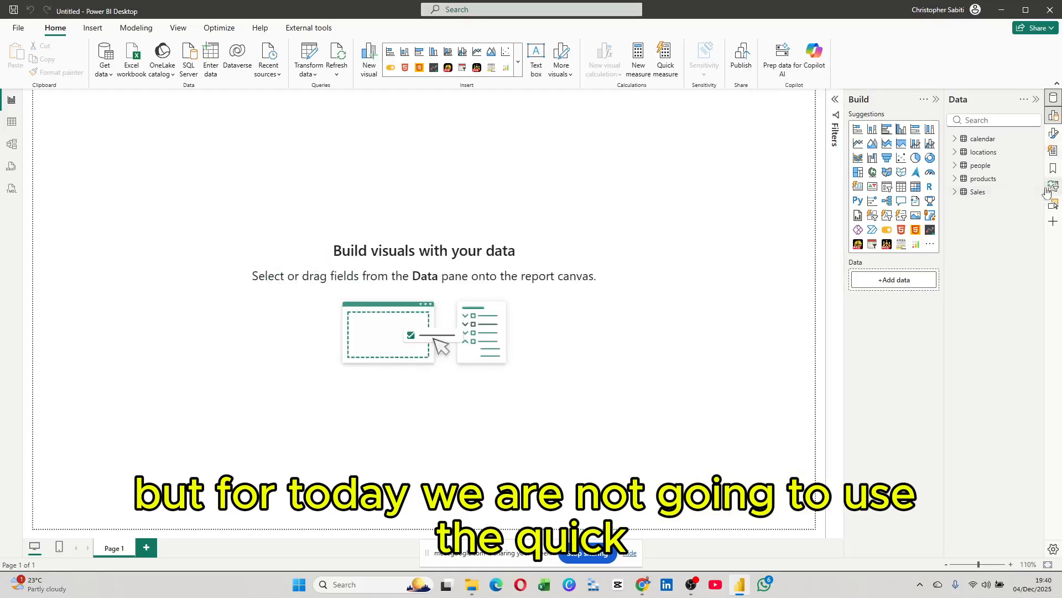
Create a new measure in the Sales table and name it Total Sales in its formula
{"action": "right_click", "coordinate": [978, 192]}
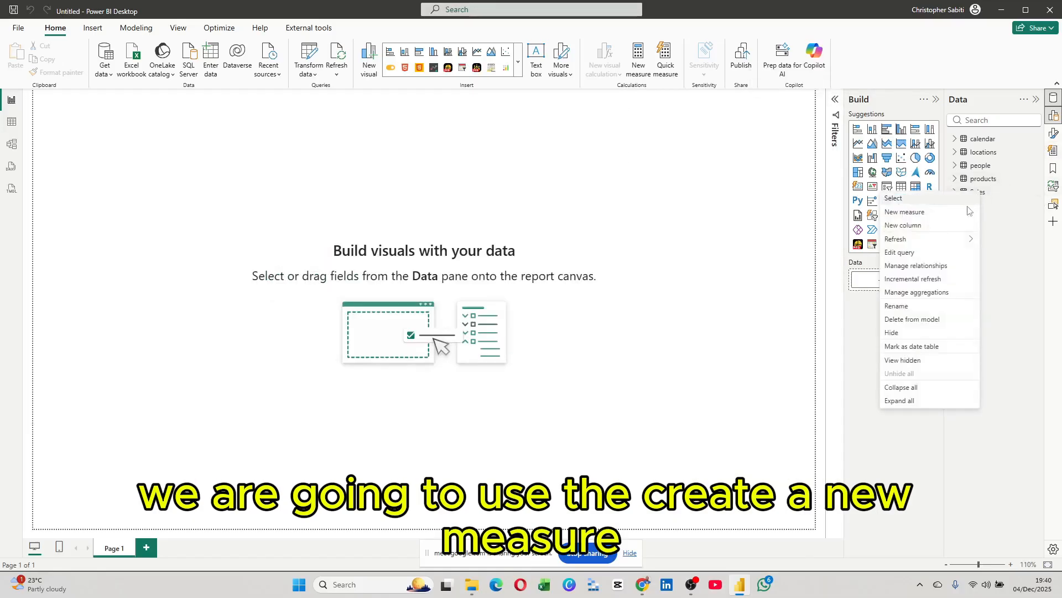
{"action": "left_click", "coordinate": [922, 213]}
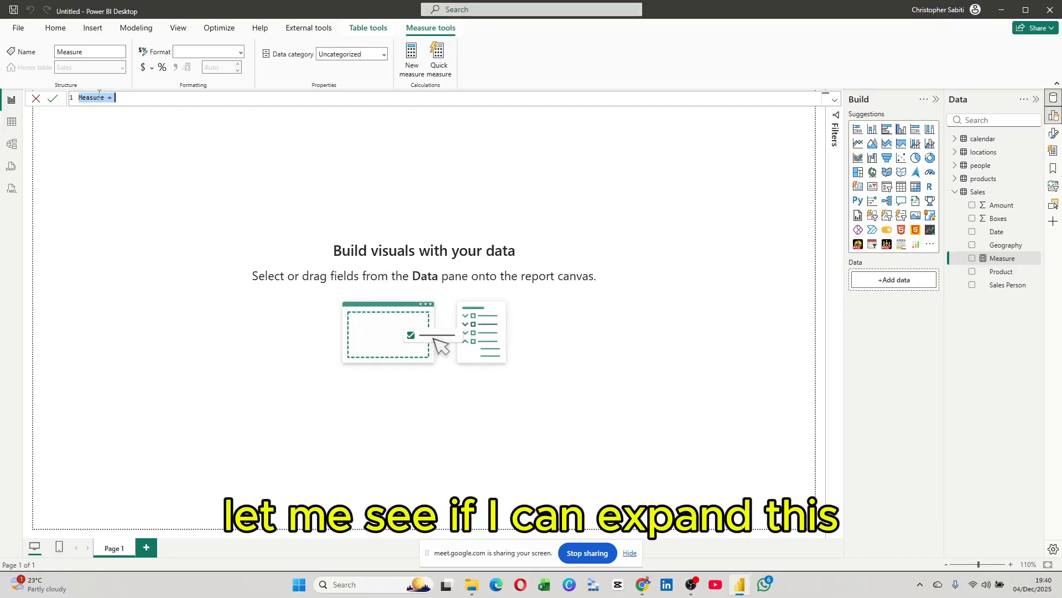
{"action": "left_click", "coordinate": [116, 98]}
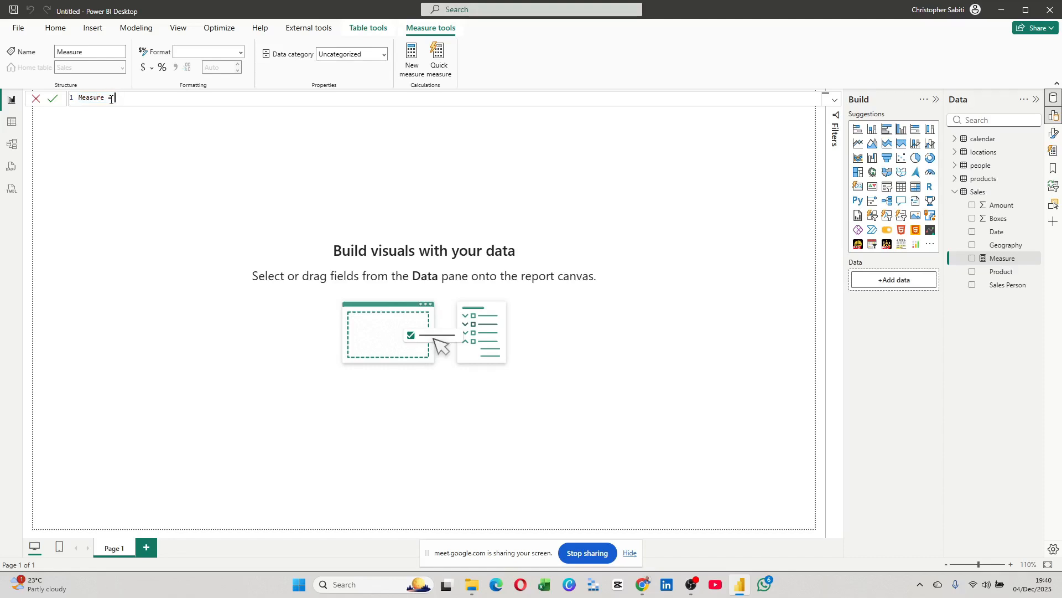
{"action": "double_click", "coordinate": [98, 98]}
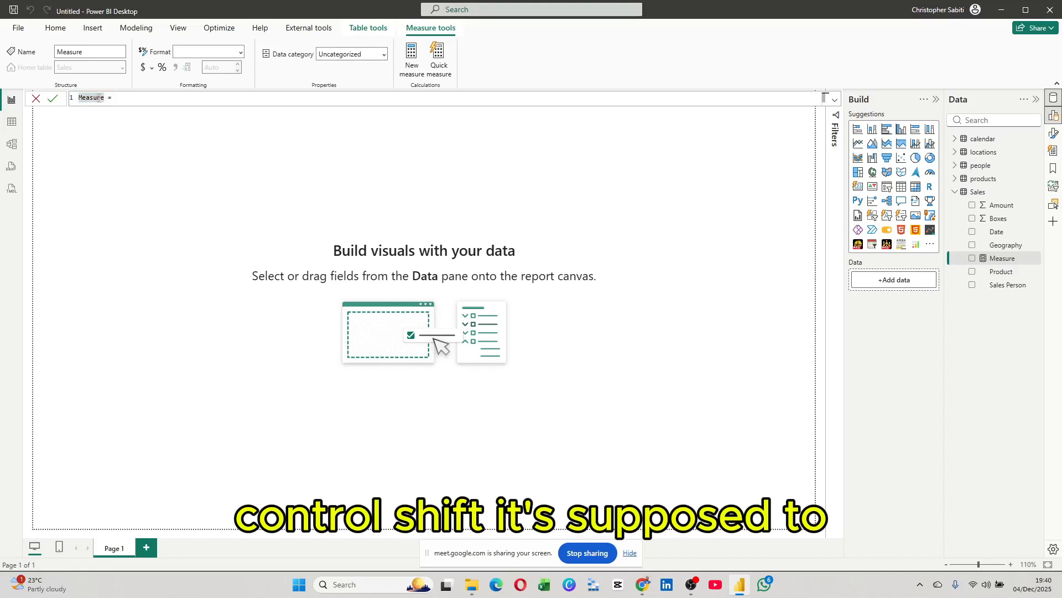
{"action": "left_click", "coordinate": [835, 100]}
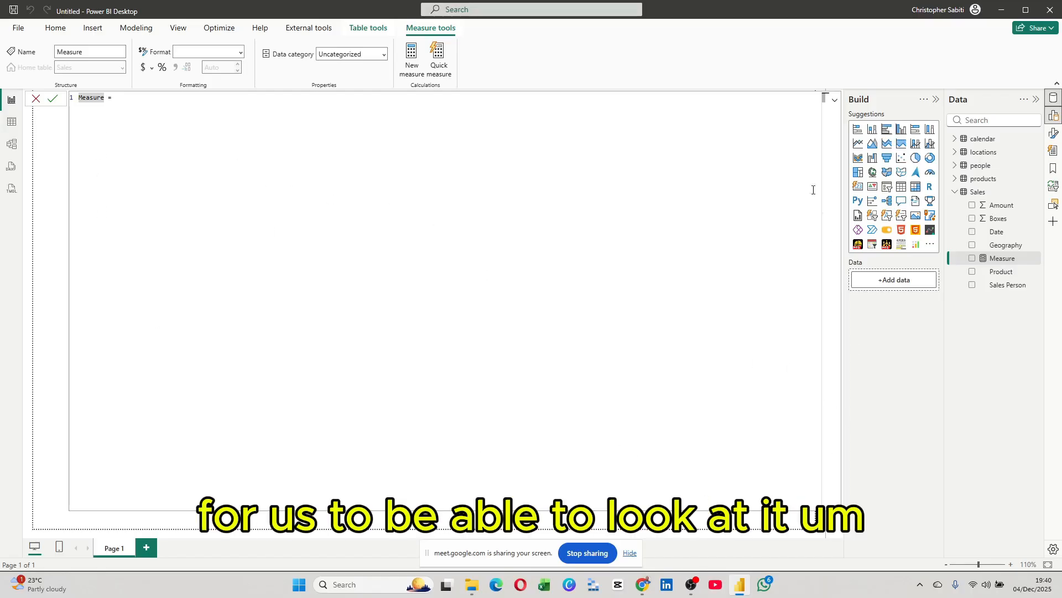
{"action": "left_click", "coordinate": [835, 100]}
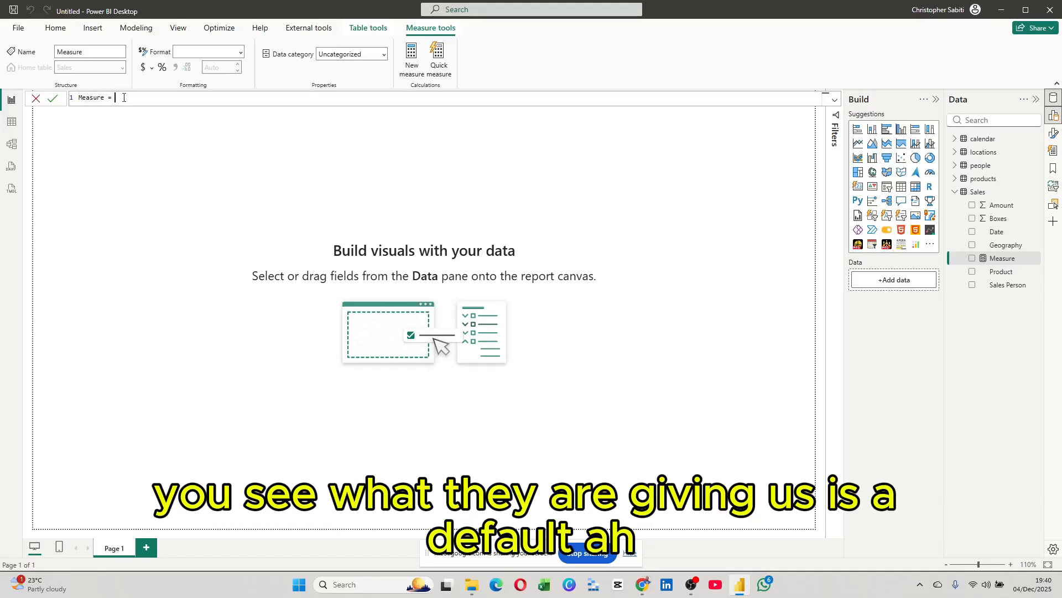
{"action": "left_click_drag", "start_coordinate": [104, 100], "coordinate": [78, 100]}
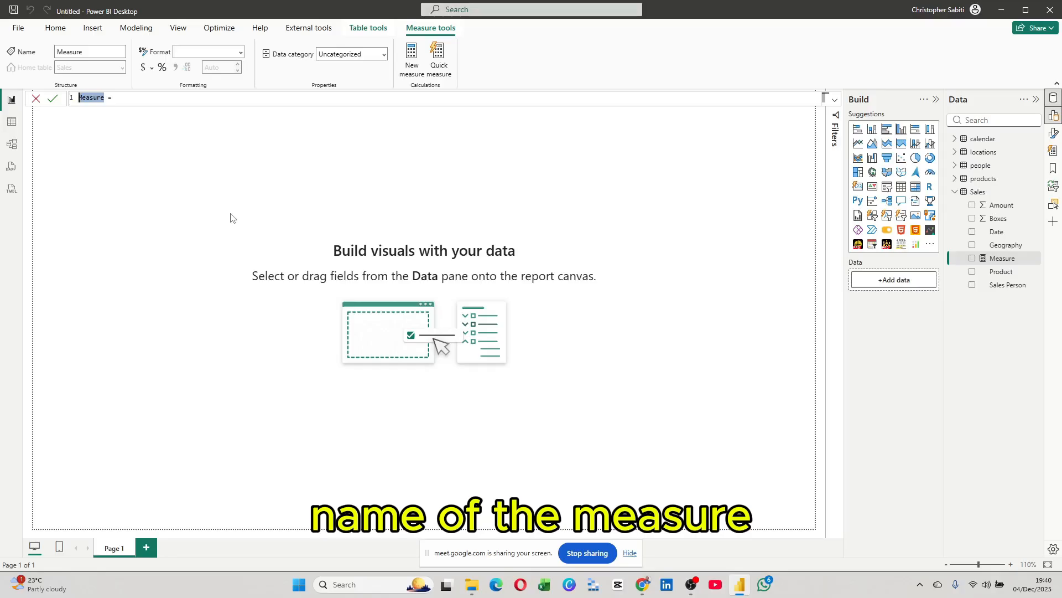
{"action": "type", "text": "T"}
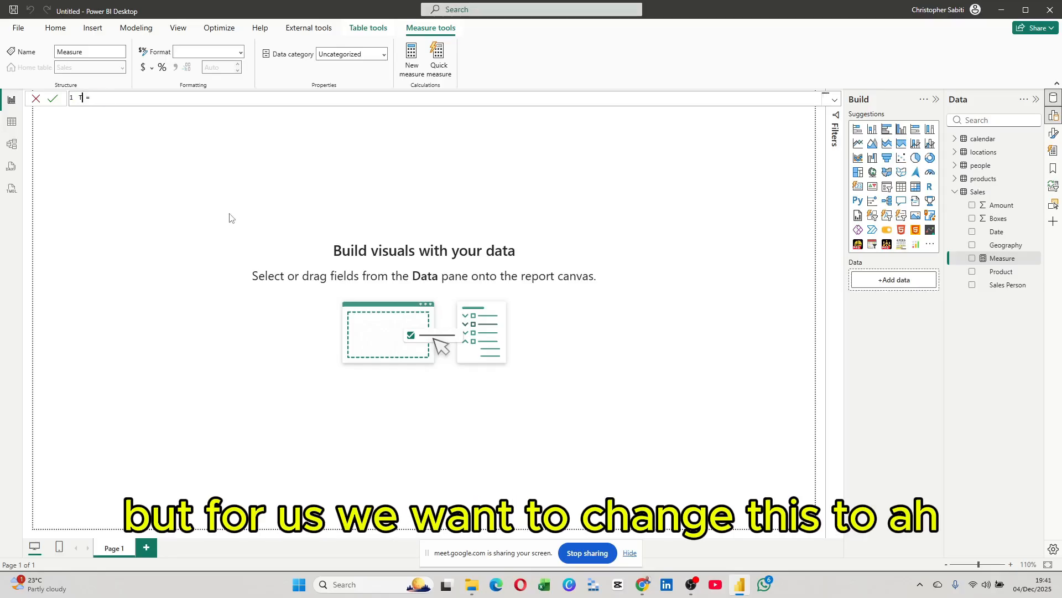
{"action": "type", "text": "otal Sa"}
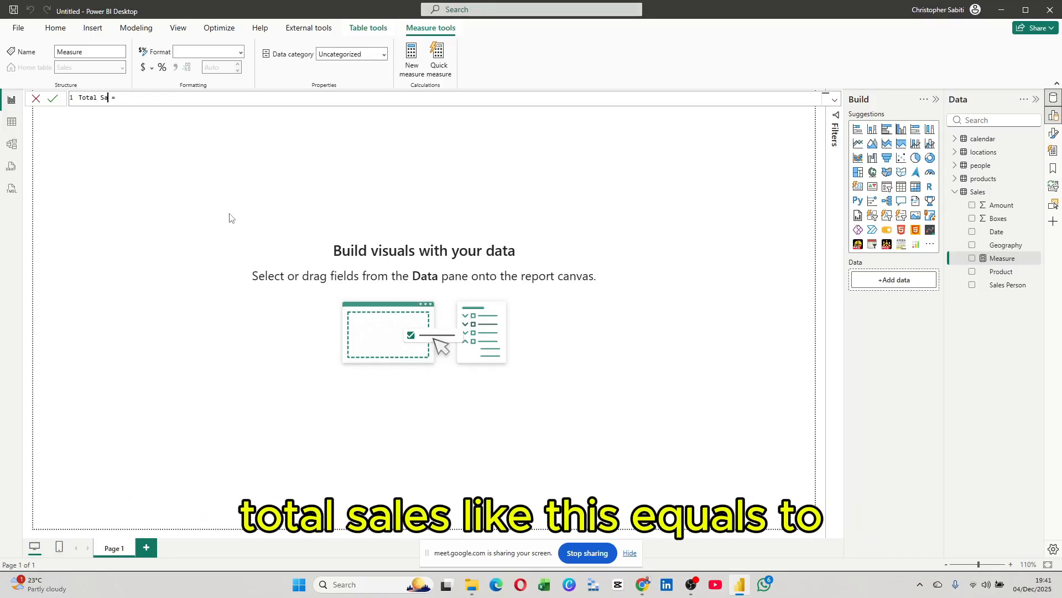
{"action": "type", "text": "les"}
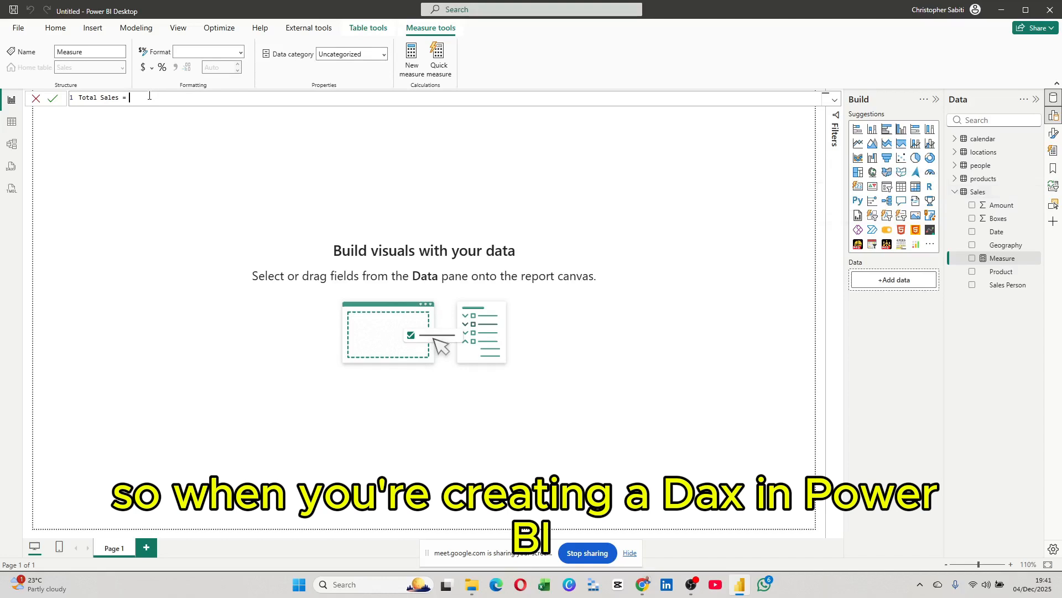
{"action": "type", "text": "Sal"}
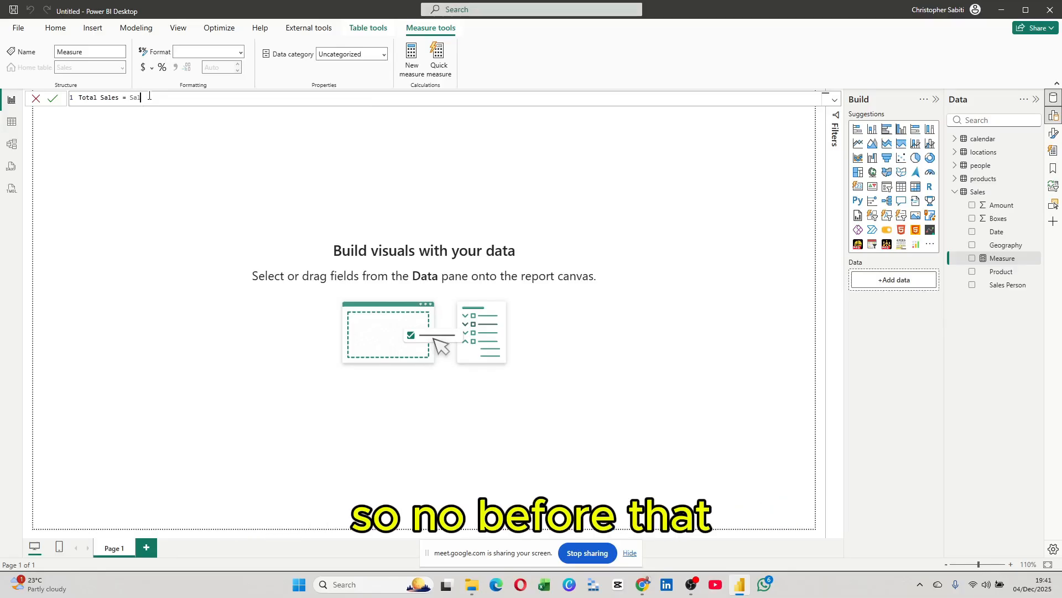
{"action": "key", "text": "BackSpace"}
{"action": "key", "text": "BackSpace"}
{"action": "key", "text": "BackSpace"}
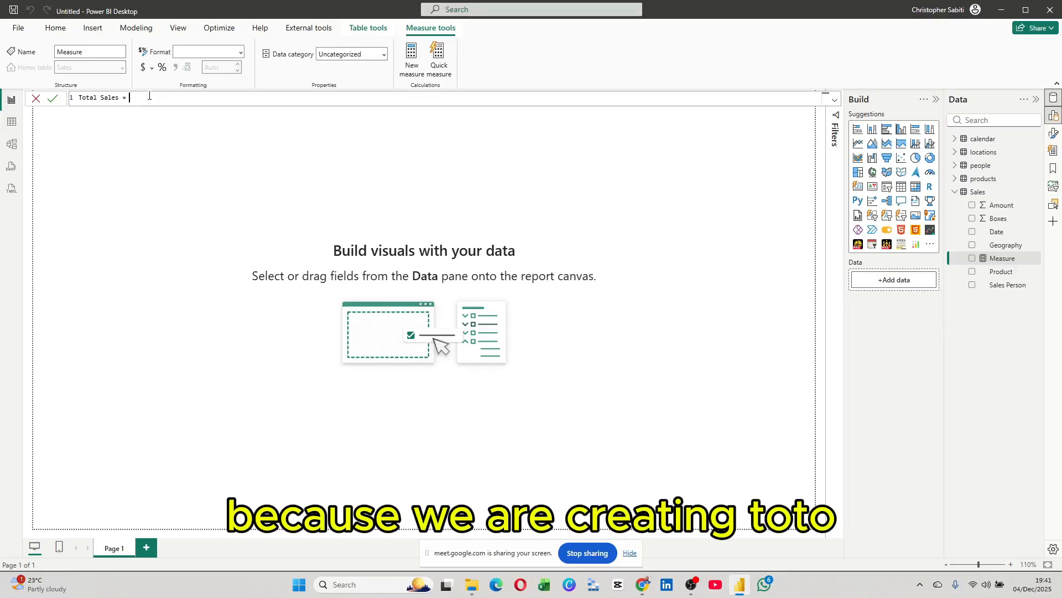
Define the Total Sales measure as SUM(Sales[Amount]) and commit the formula
{"action": "type", "text": "Sum"}
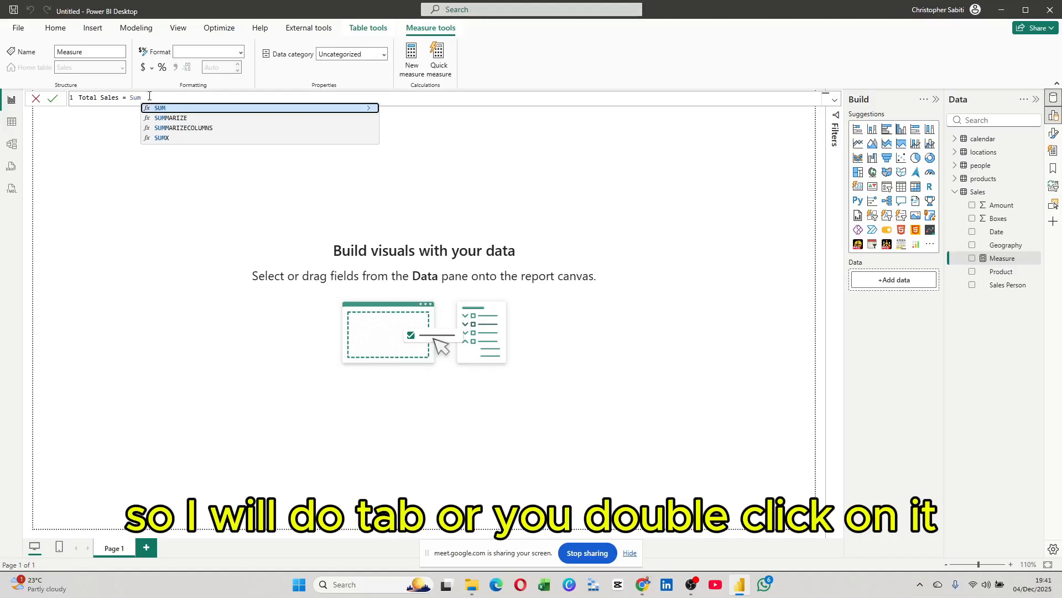
{"action": "key", "text": "Tab"}
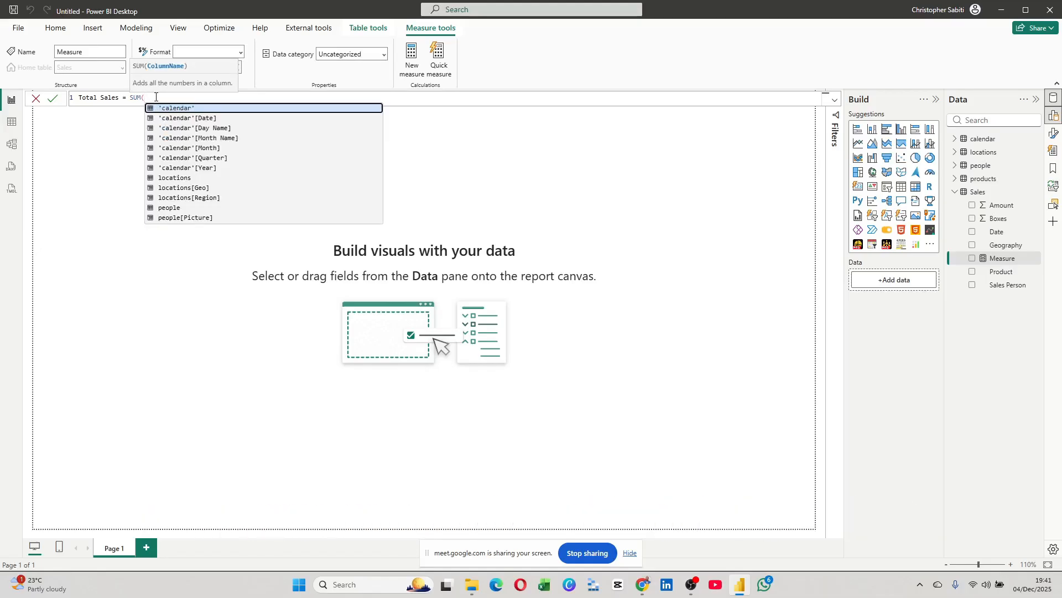
{"action": "scroll", "coordinate": [192, 148], "scroll_direction": "down", "scroll_amount": 1}
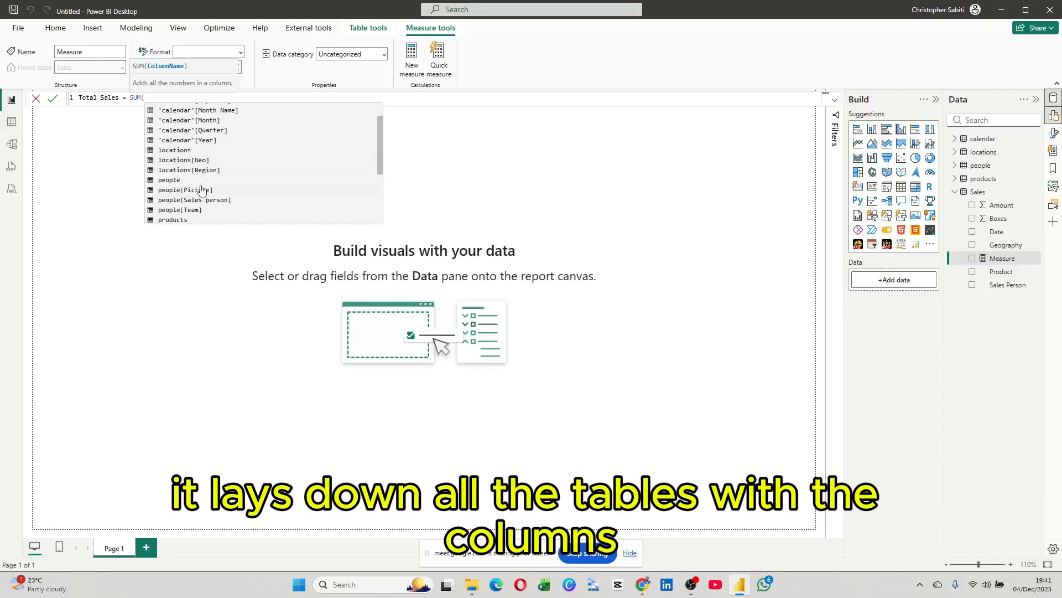
{"action": "scroll", "coordinate": [188, 133], "scroll_direction": "up", "scroll_amount": 1}
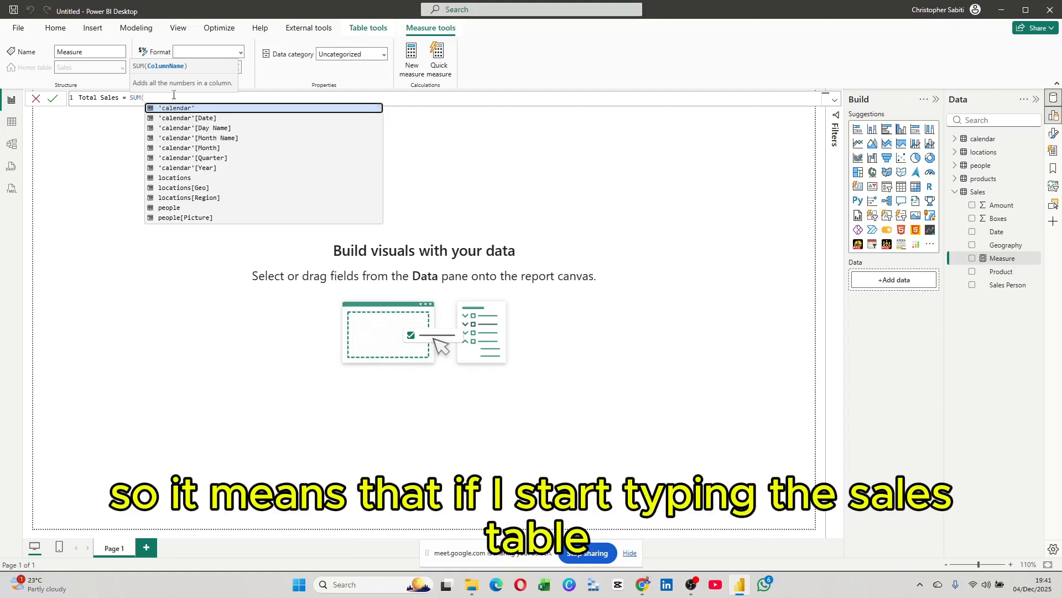
{"action": "type", "text": "s"}
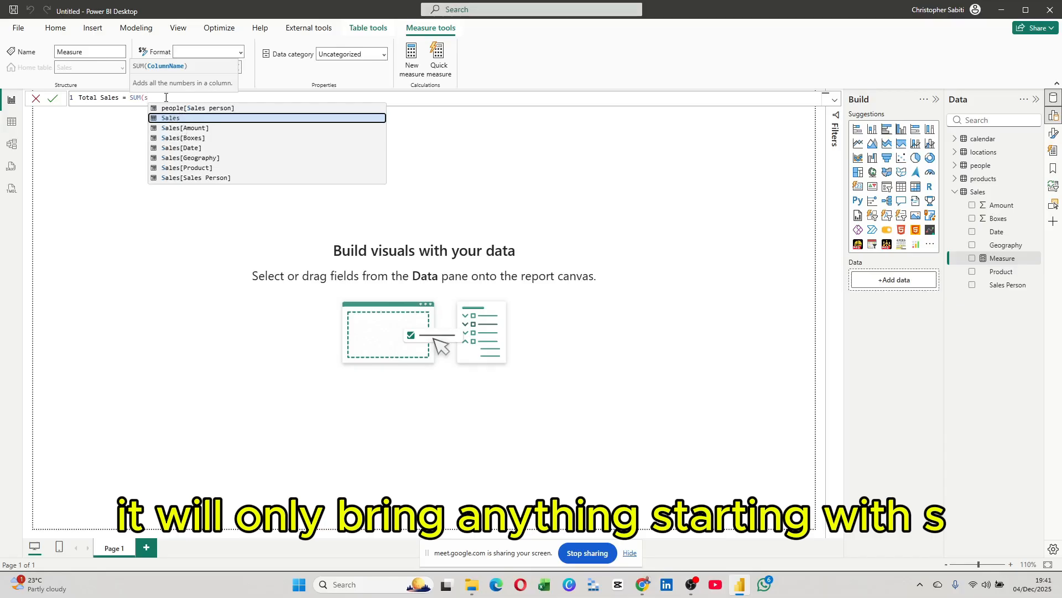
{"action": "type", "text": "a"}
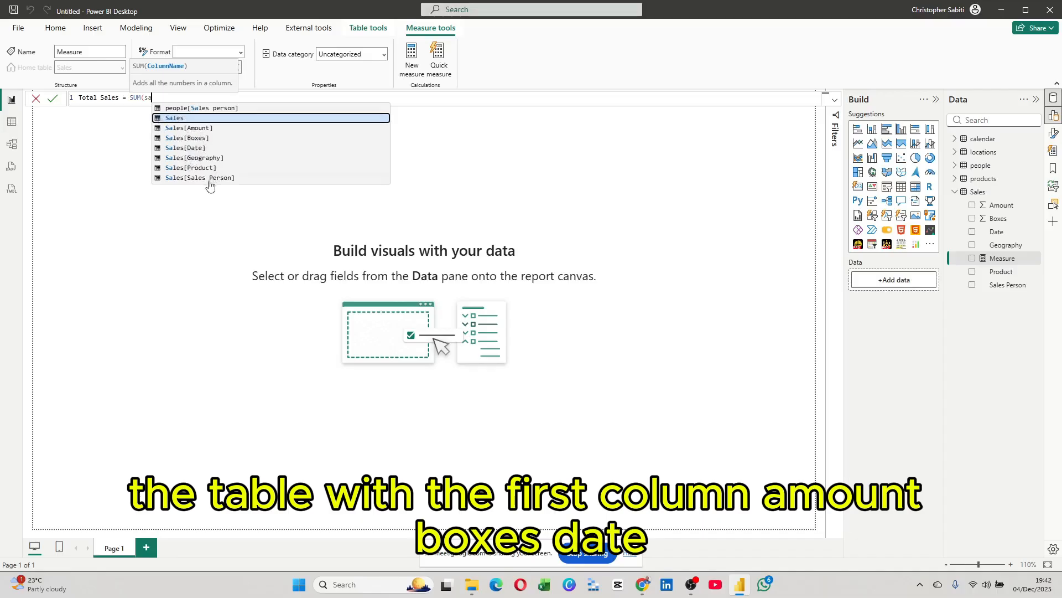
{"action": "left_click", "coordinate": [199, 128]}
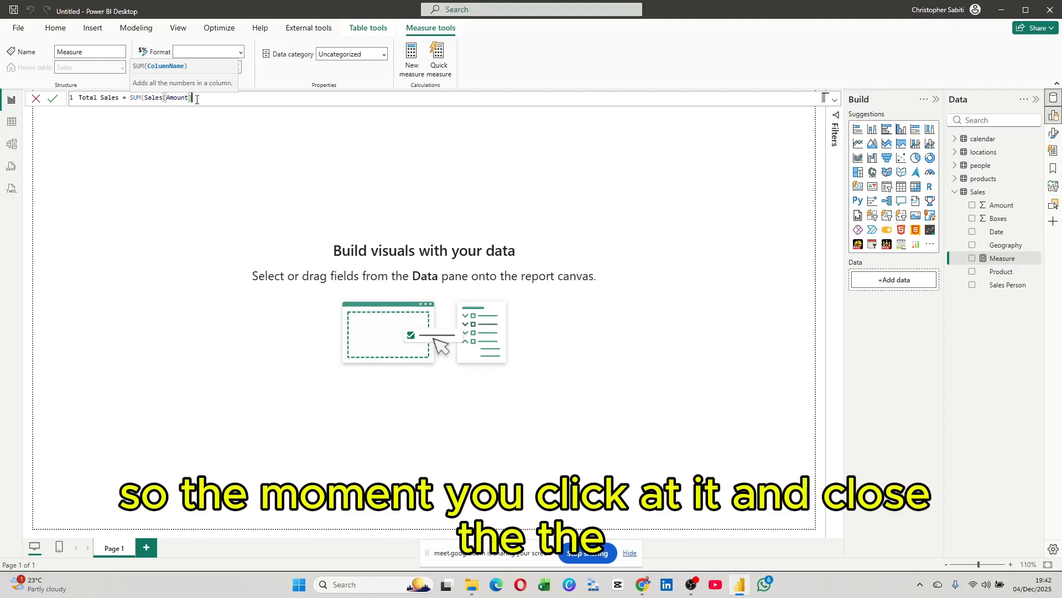
{"action": "type", "text": ")"}
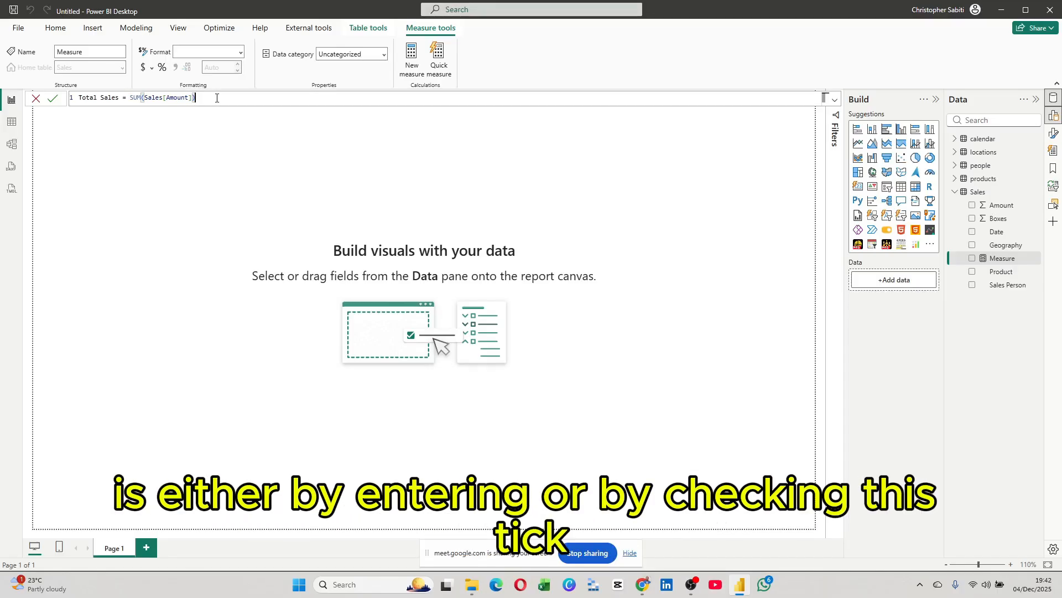
{"action": "left_click", "coordinate": [54, 99]}
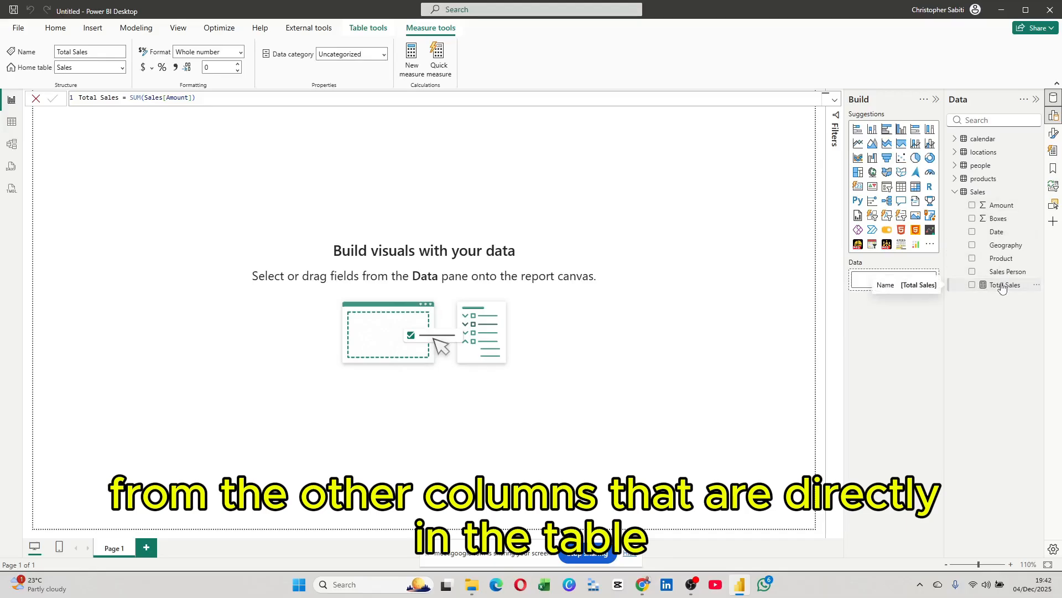
Examine the Total Sales measure in model view and the Sales columns in table view, and return to report view
{"action": "left_click", "coordinate": [12, 145]}
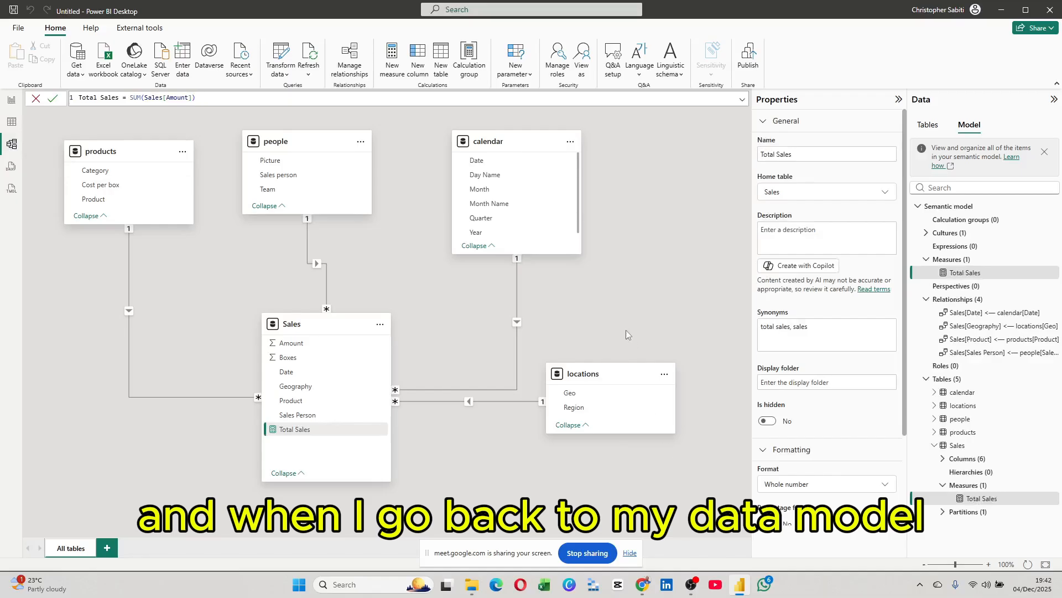
{"action": "left_click", "coordinate": [571, 462]}
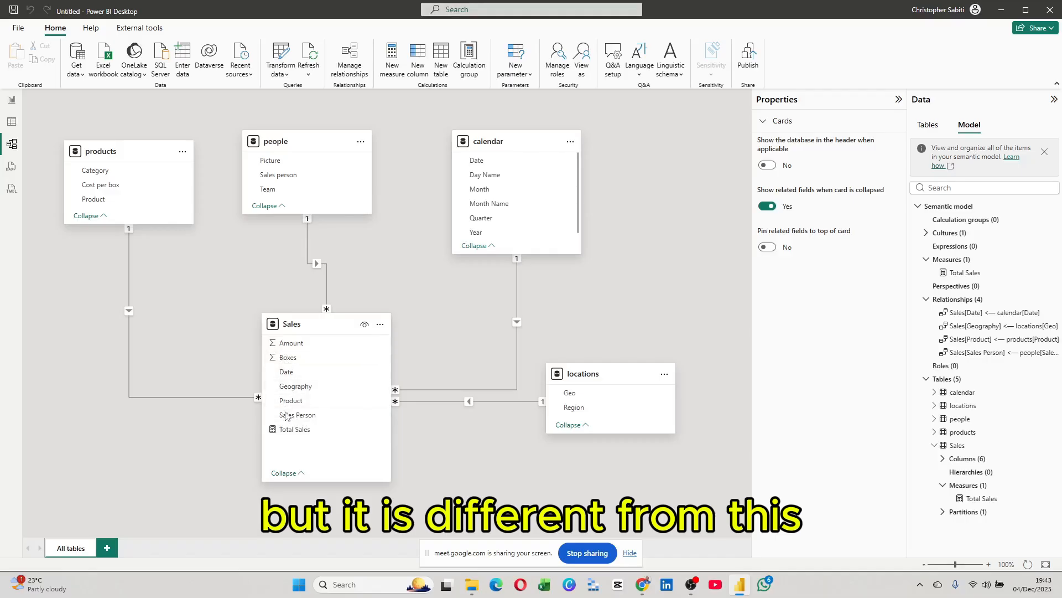
{"action": "left_click", "coordinate": [12, 122]}
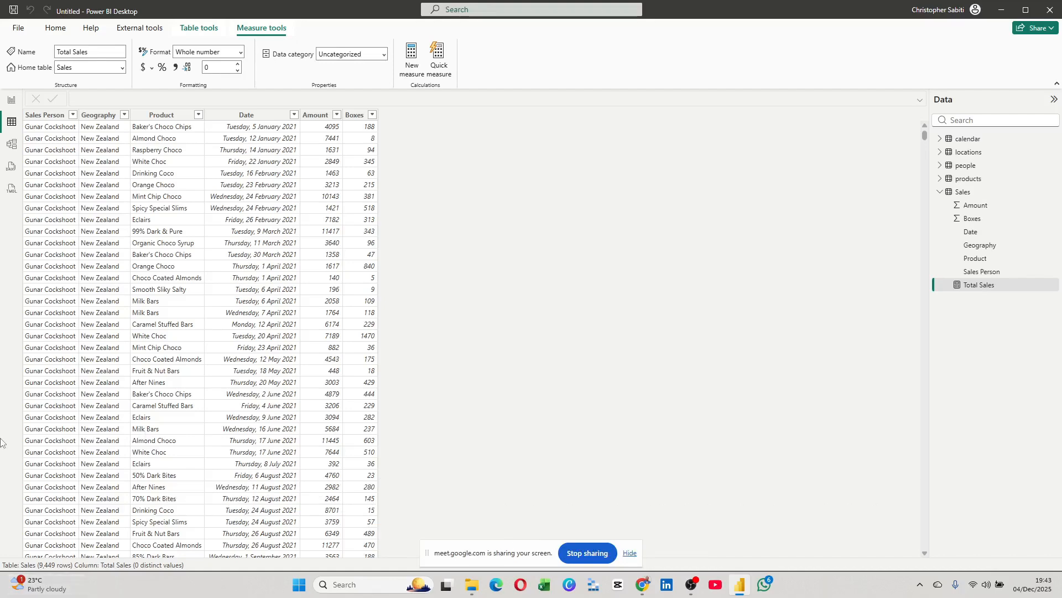
{"action": "left_click", "coordinate": [13, 101]}
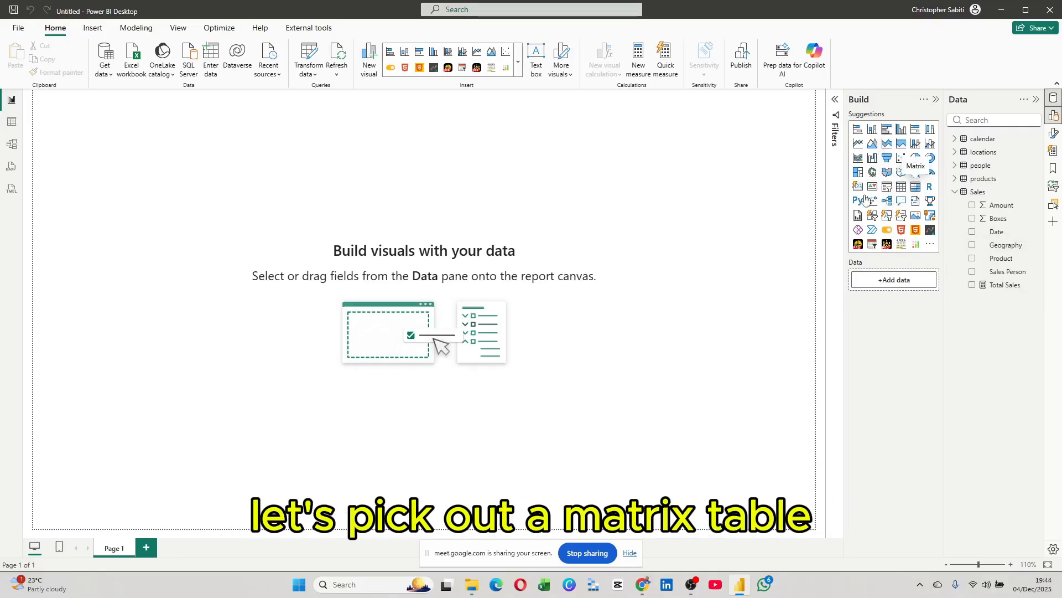
Add a matrix to the report page with Geo from locations as rows and Total Sales as values, and widen it
{"action": "left_click_drag", "start_coordinate": [145, 122], "coordinate": [279, 214]}
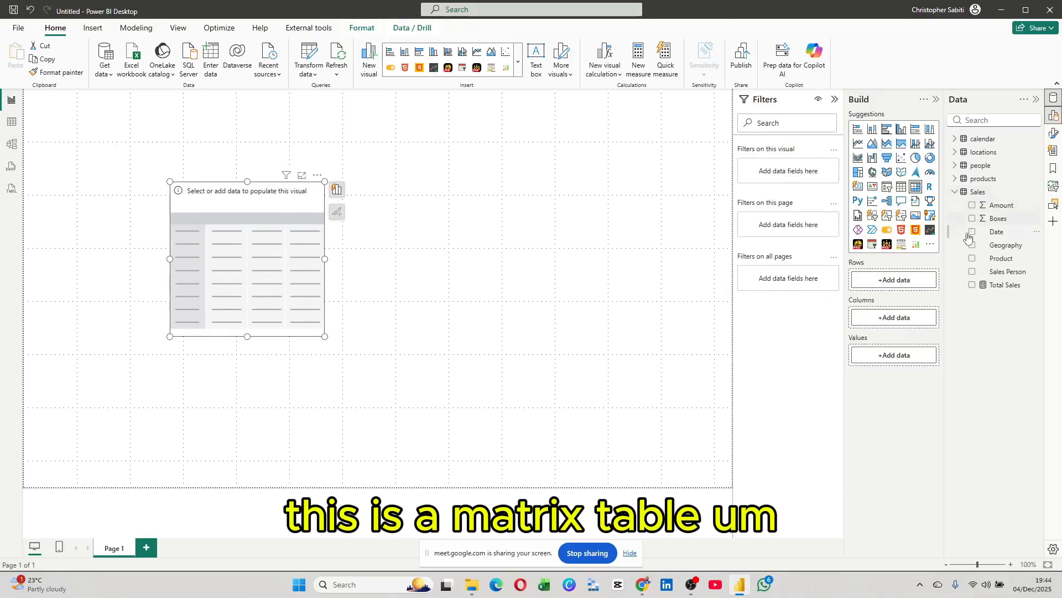
{"action": "left_click", "coordinate": [957, 153]}
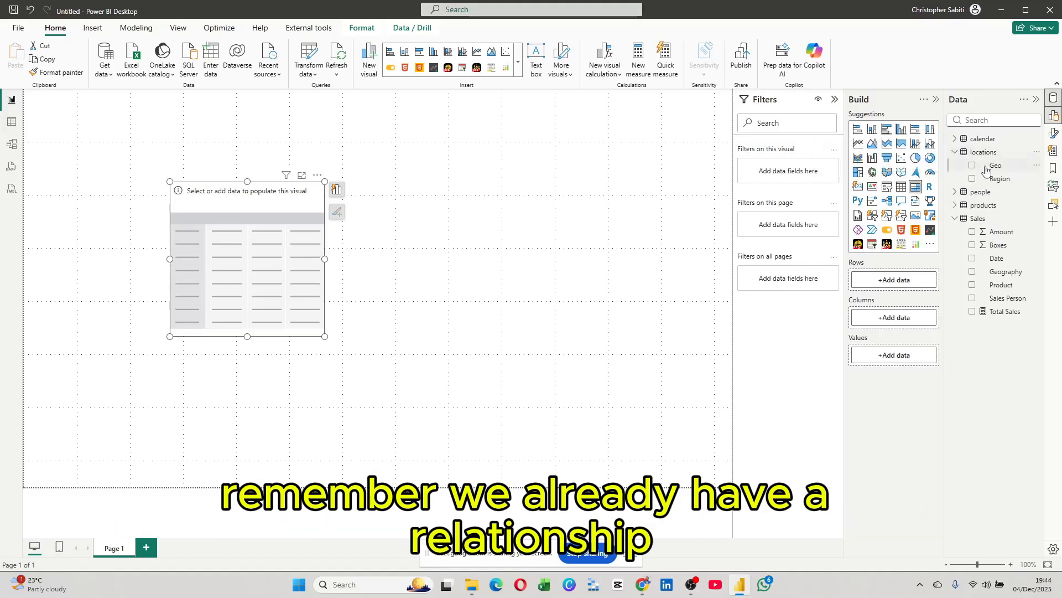
{"action": "left_click_drag", "start_coordinate": [987, 170], "coordinate": [902, 280]}
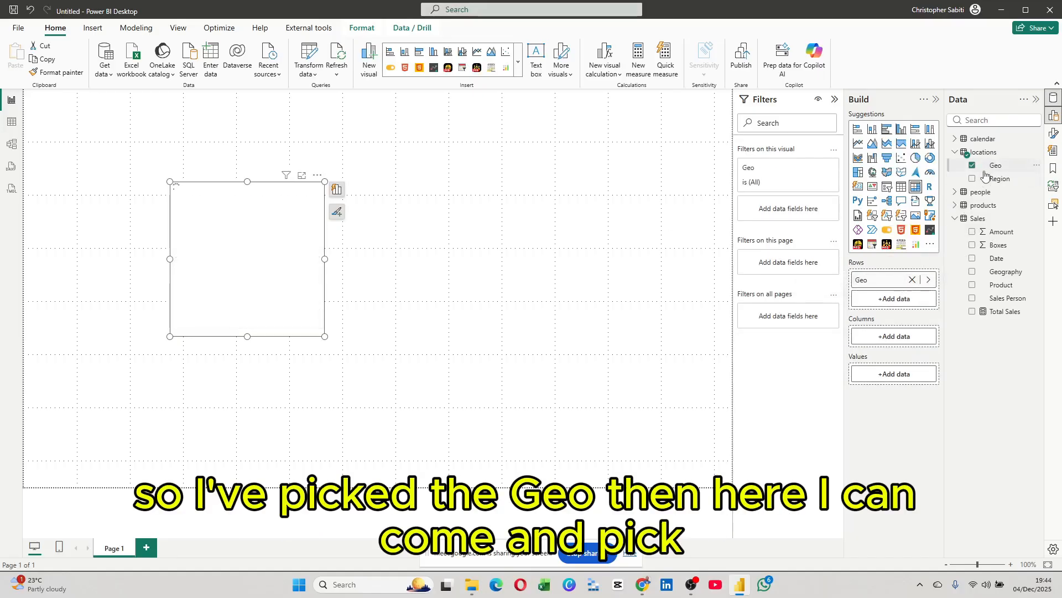
{"action": "left_click_drag", "start_coordinate": [1002, 313], "coordinate": [885, 374]}
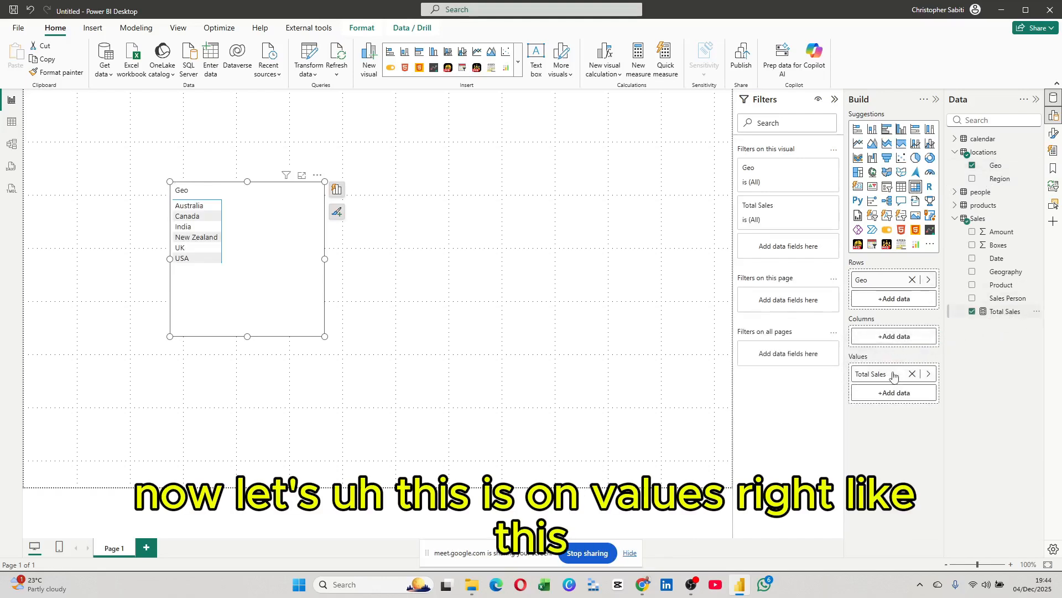
{"action": "left_click_drag", "start_coordinate": [325, 266], "coordinate": [385, 277]}
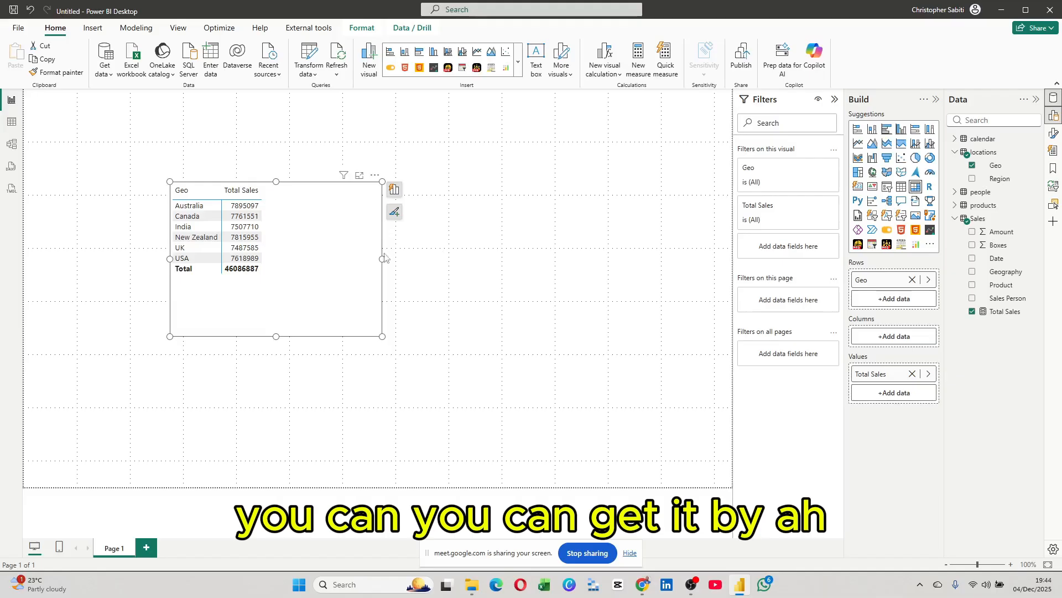
{"action": "left_click", "coordinate": [583, 231]}
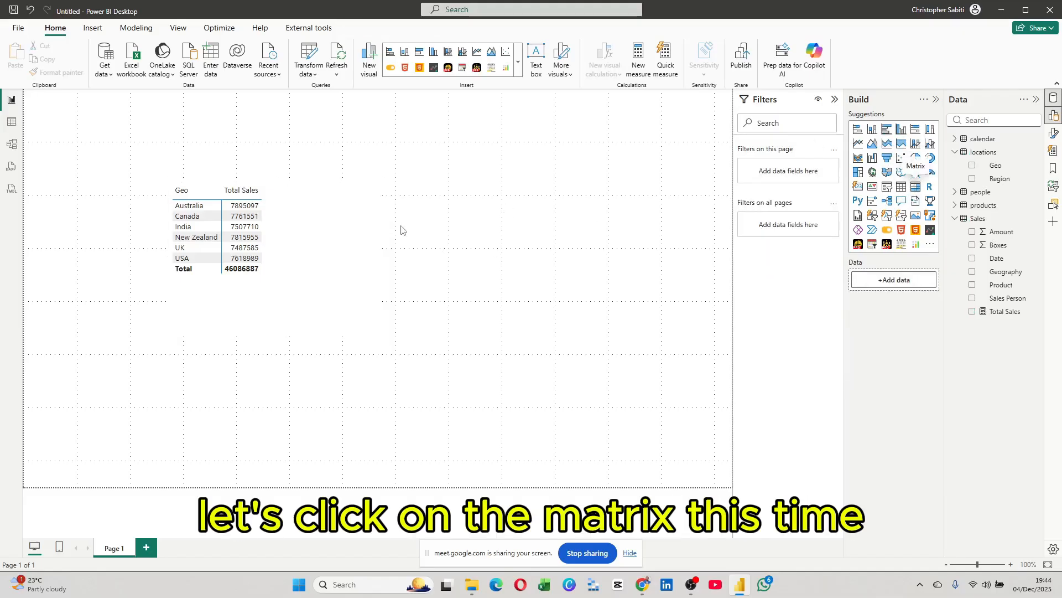
Add a second matrix with Geo from locations as rows and Sales Amount as values, placed beside the first and tall enough for all rows
{"action": "left_click_drag", "start_coordinate": [207, 141], "coordinate": [530, 217]}
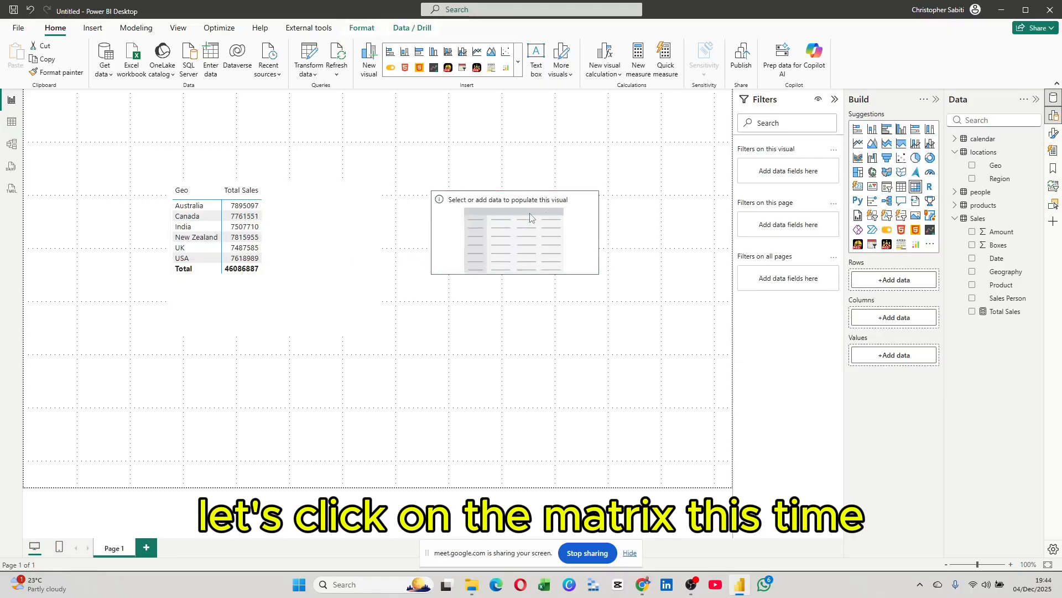
{"action": "left_click_drag", "start_coordinate": [995, 166], "coordinate": [895, 281]}
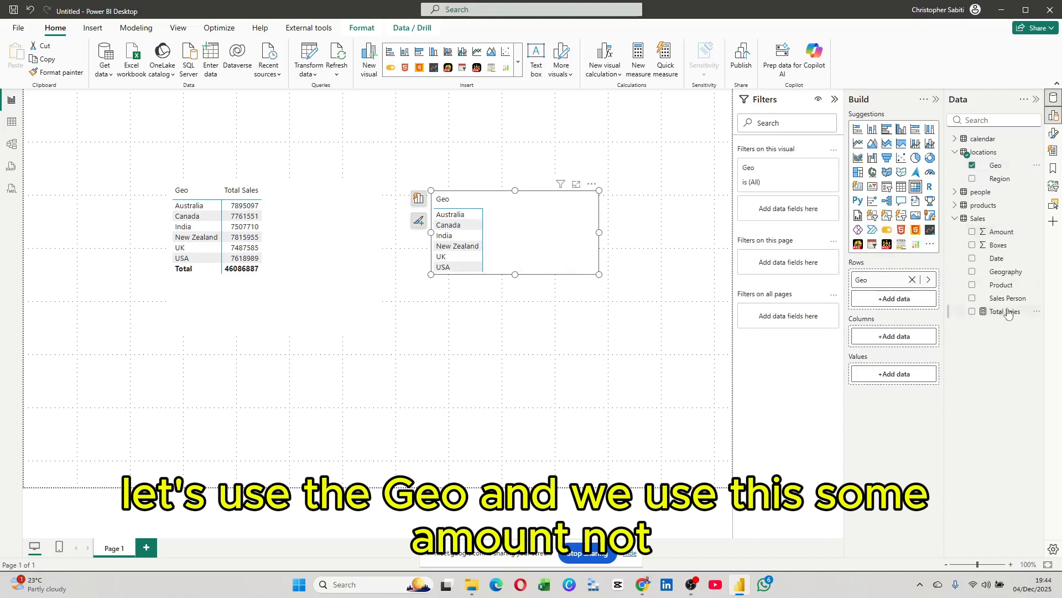
{"action": "left_click_drag", "start_coordinate": [992, 234], "coordinate": [893, 376]}
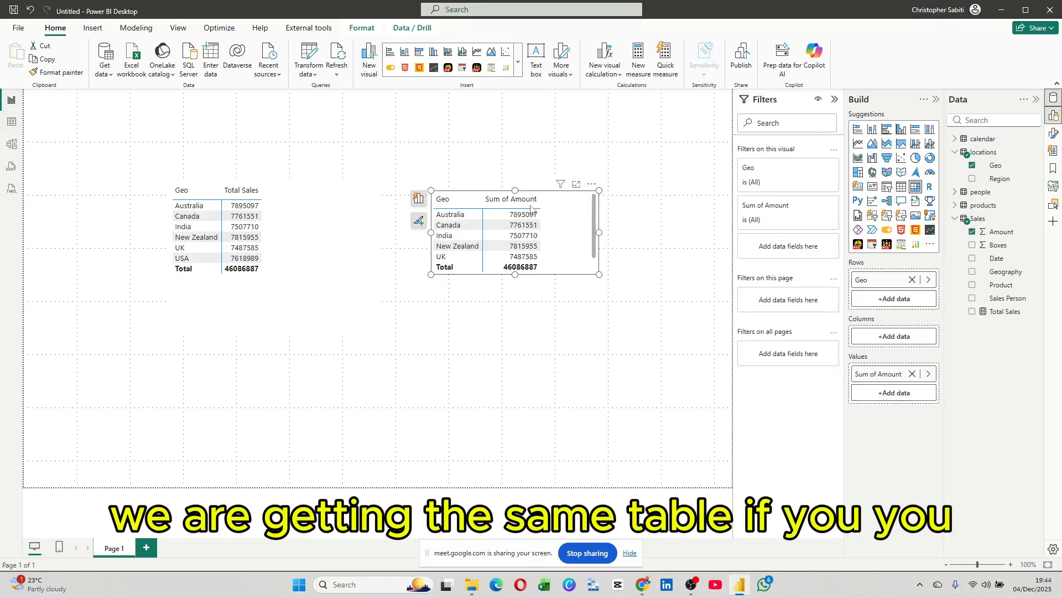
{"action": "left_click_drag", "start_coordinate": [590, 188], "coordinate": [535, 187]}
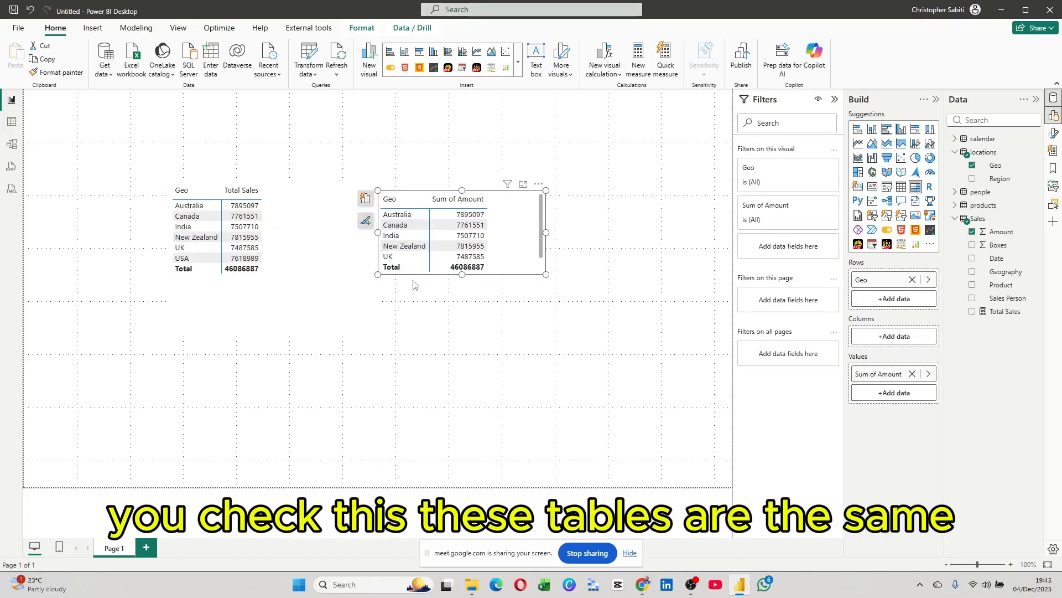
{"action": "left_click_drag", "start_coordinate": [462, 275], "coordinate": [462, 297]}
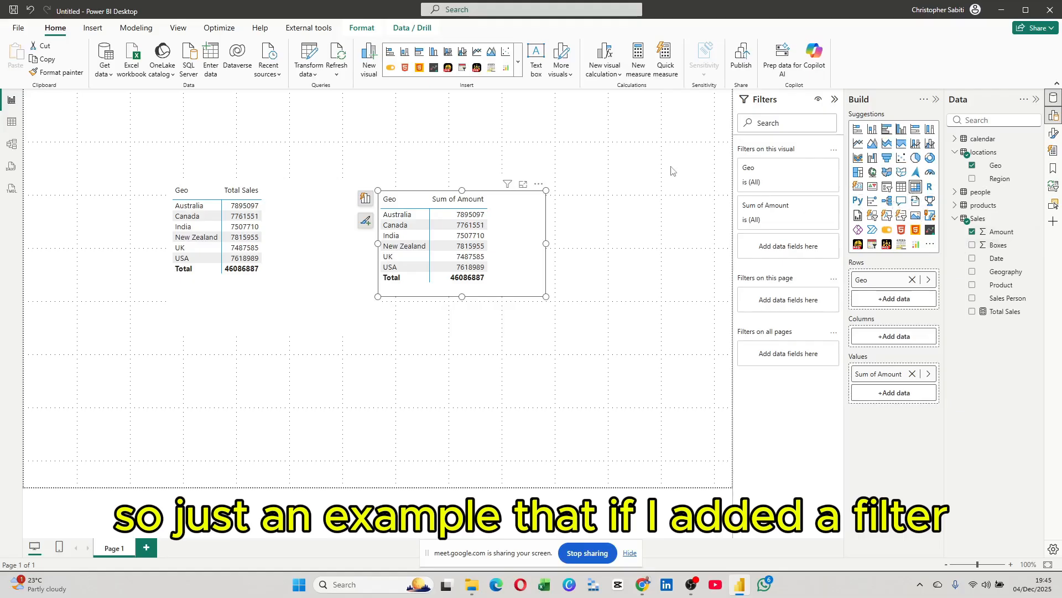
Add a slicer above the second matrix, using the Year field from the calendar table
{"action": "left_click", "coordinate": [887, 186]}
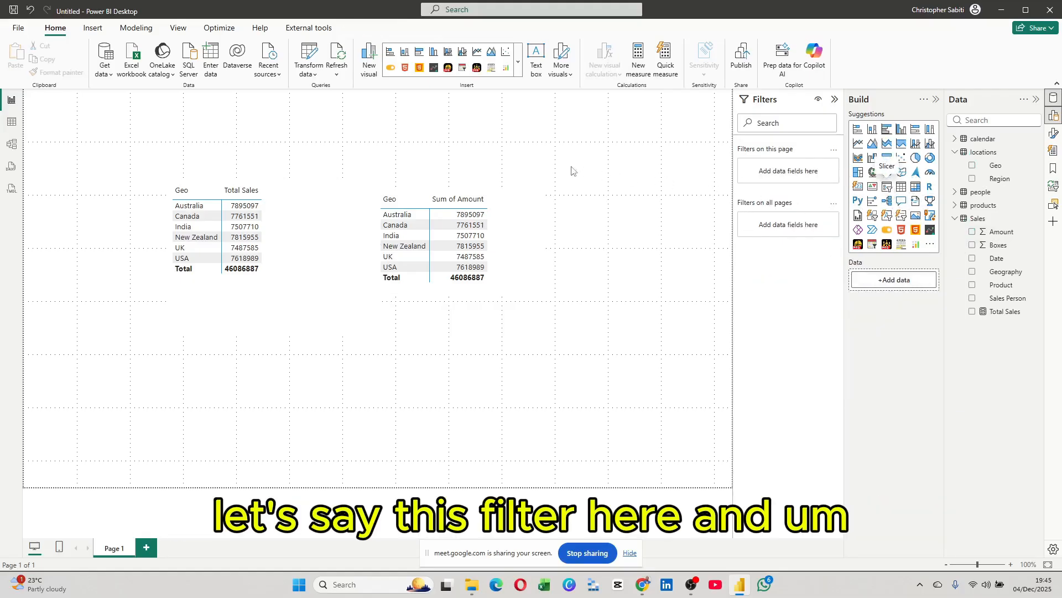
{"action": "left_click_drag", "start_coordinate": [141, 153], "coordinate": [584, 167]}
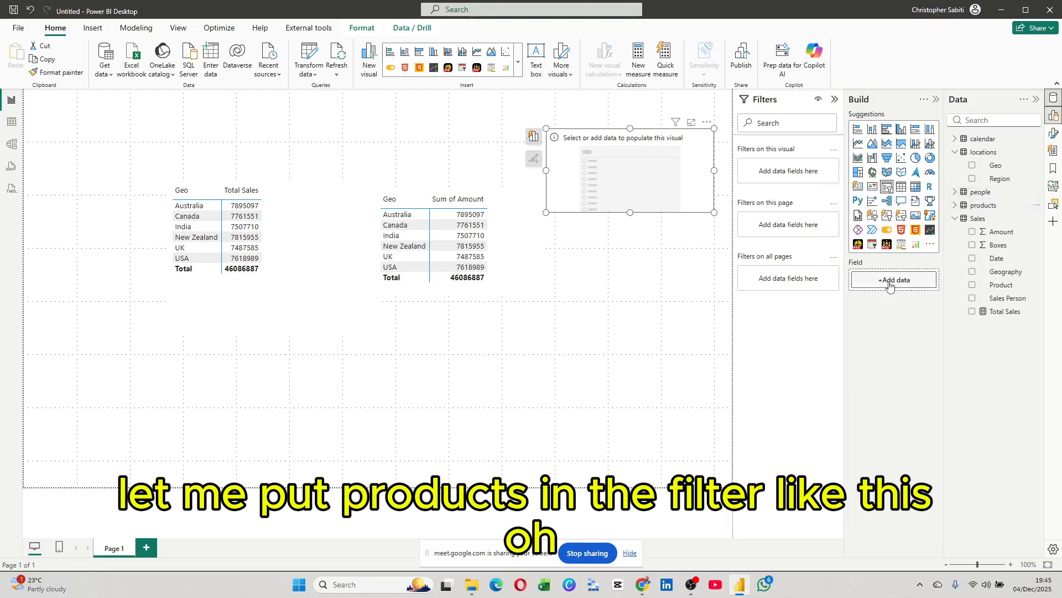
{"action": "left_click", "coordinate": [956, 139]}
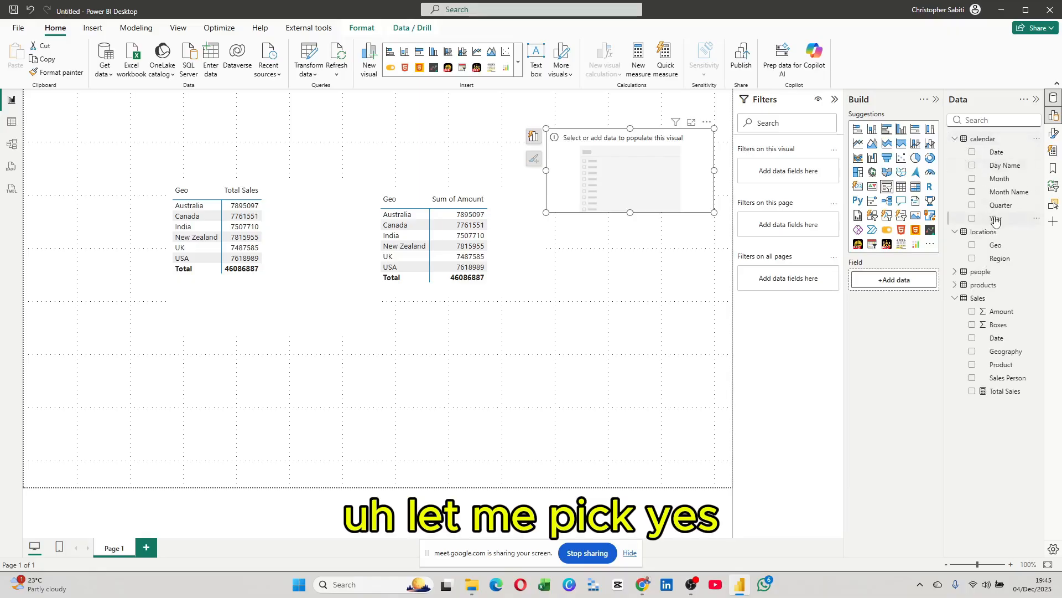
{"action": "left_click_drag", "start_coordinate": [996, 220], "coordinate": [896, 280]}
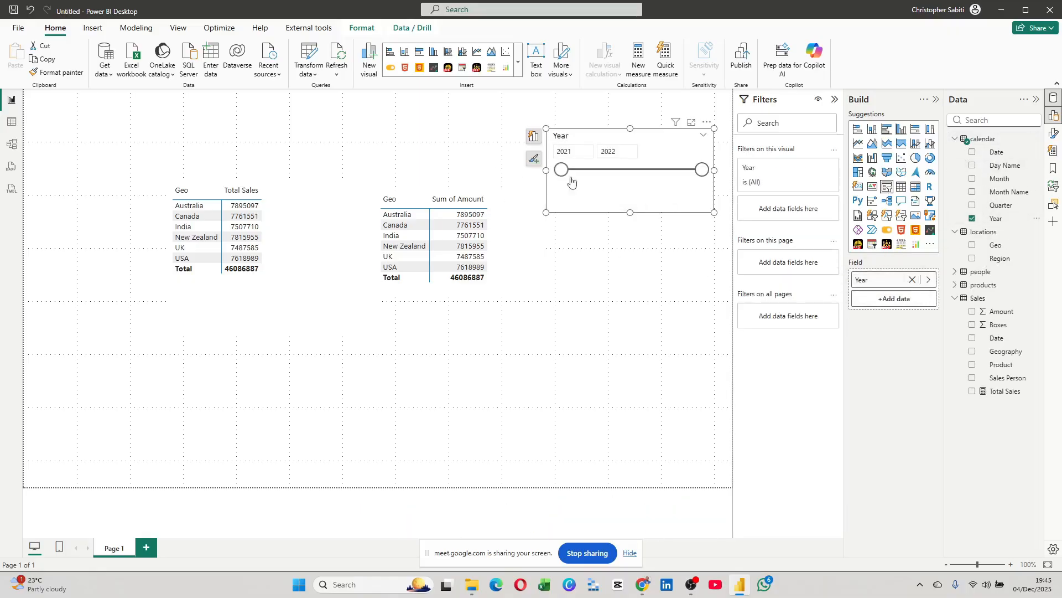
Convert the Year slicer to a button slicer and make it taller
{"action": "left_click", "coordinate": [613, 153]}
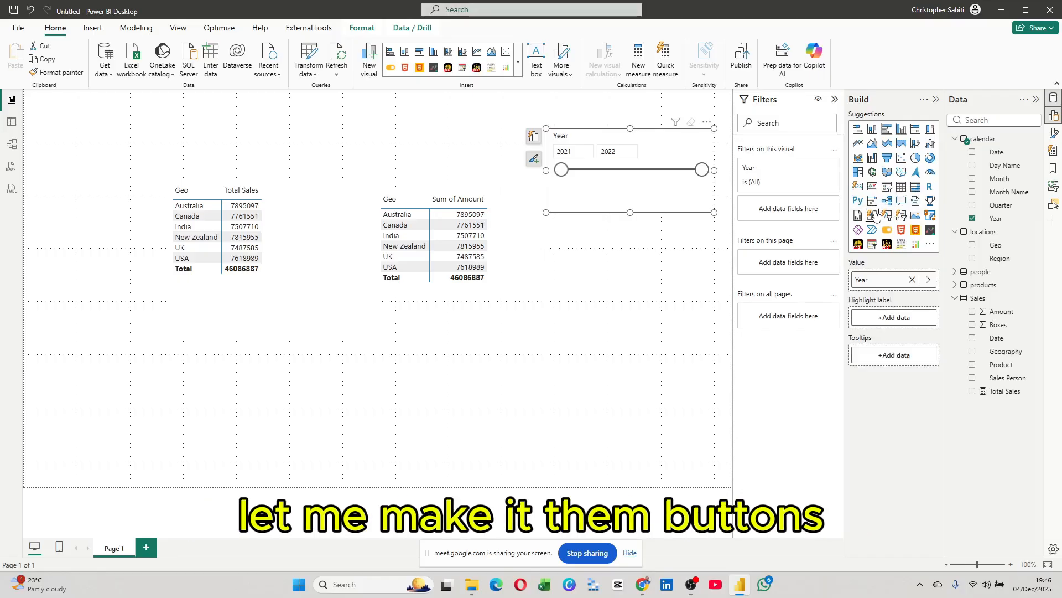
{"action": "left_click", "coordinate": [877, 215]}
{"action": "left_click_drag", "start_coordinate": [713, 213], "coordinate": [714, 235]}
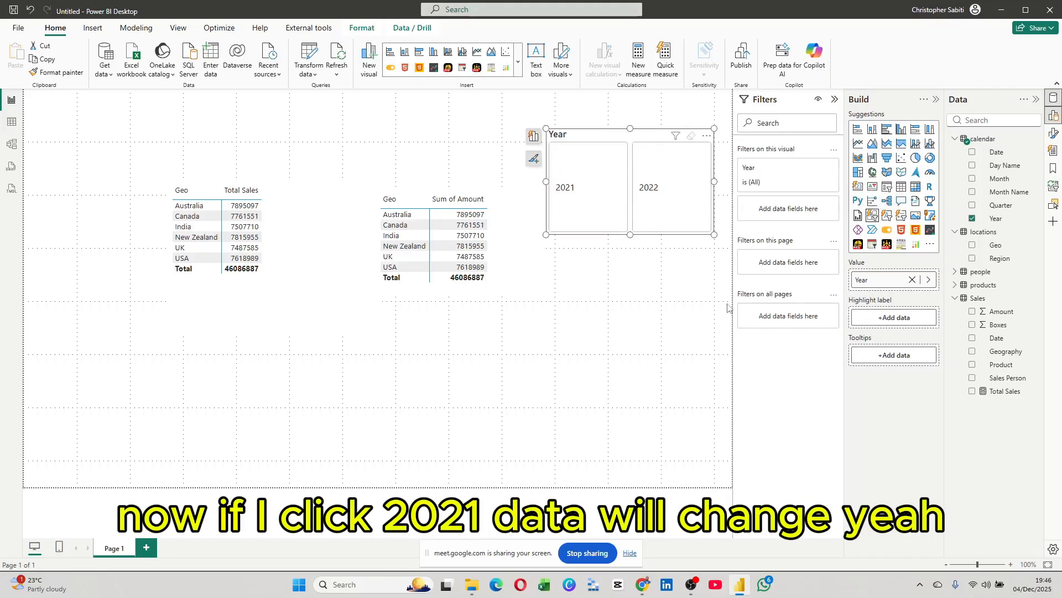
Filter both matrices by year 2021 and then by 2022, and select the Sum of Amount matrix
{"action": "left_click", "coordinate": [581, 192]}
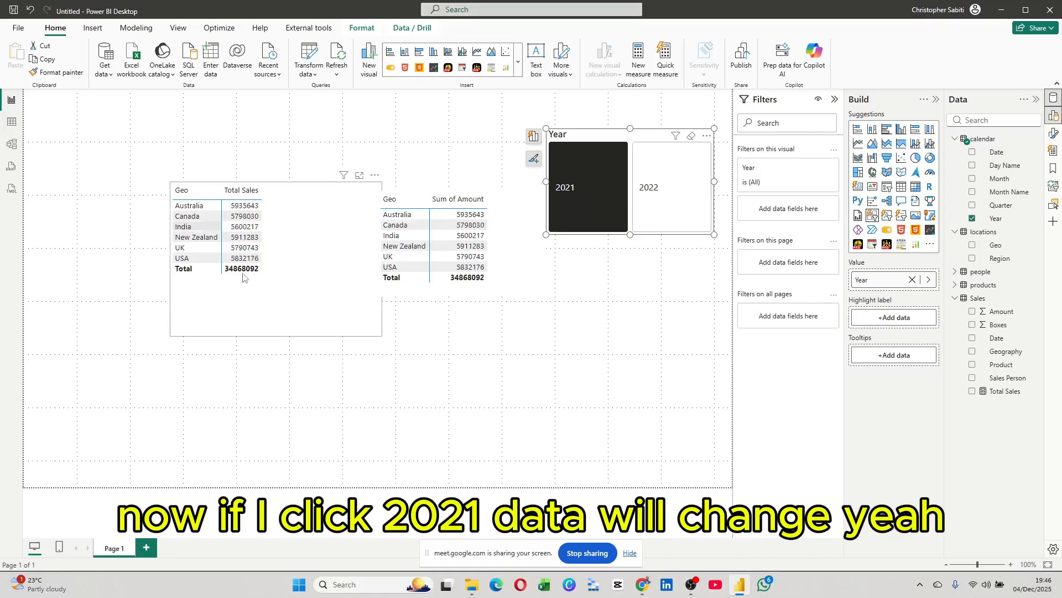
{"action": "left_click", "coordinate": [653, 205]}
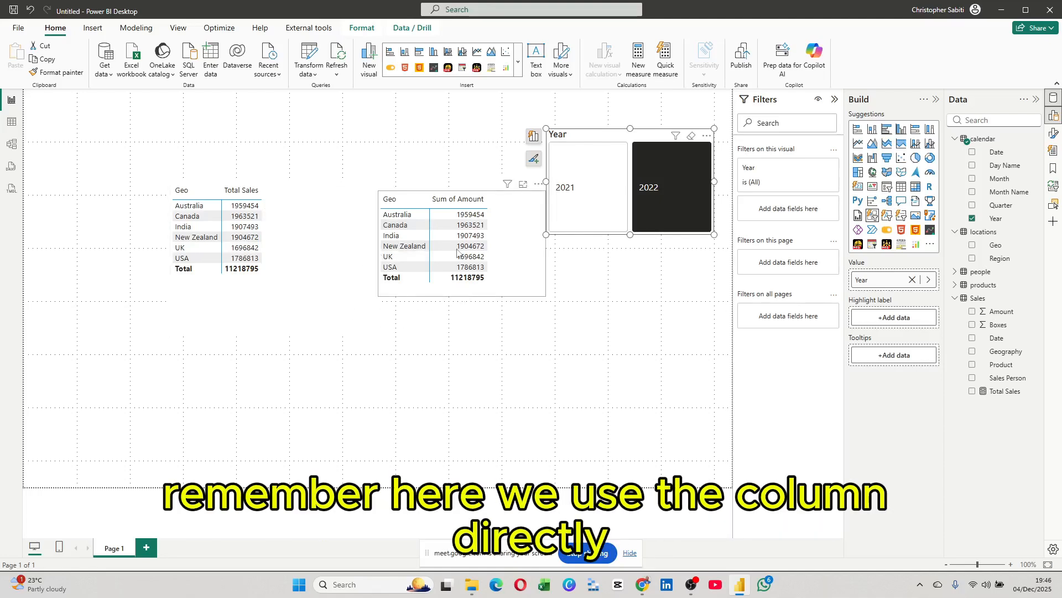
{"action": "left_click", "coordinate": [443, 204]}
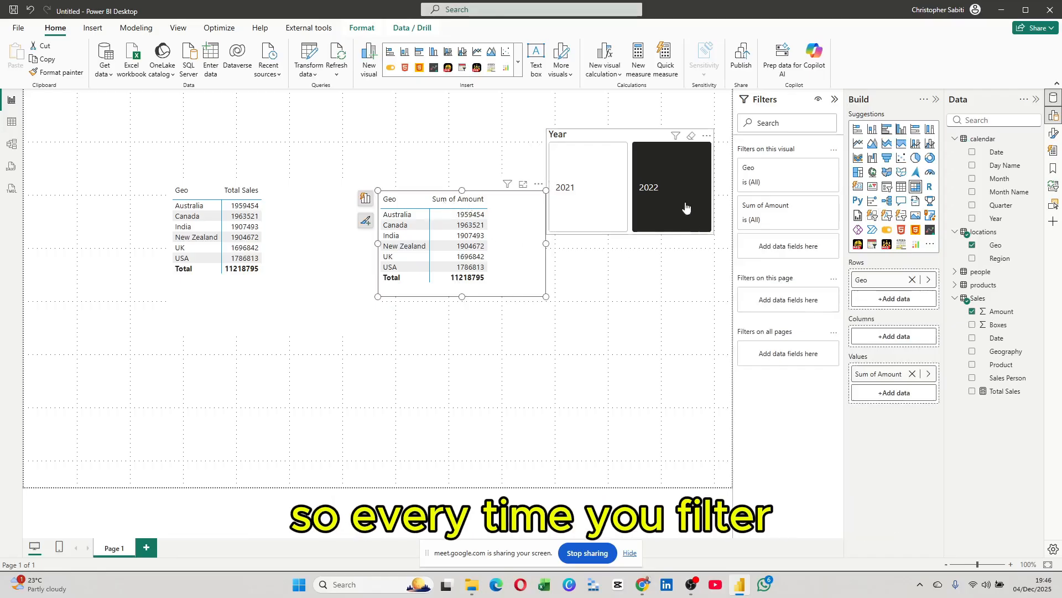
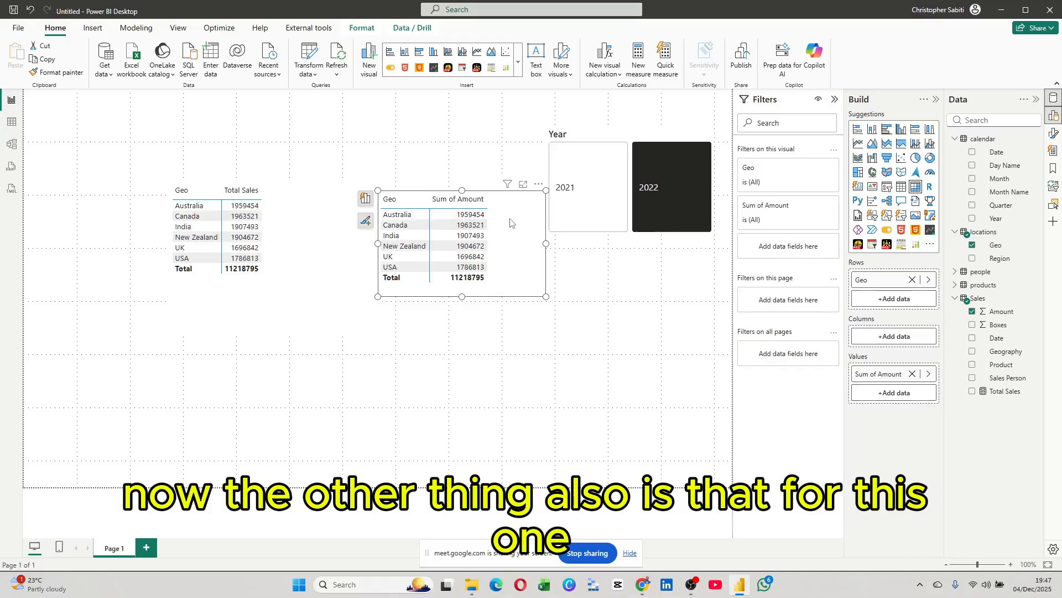
Change the summarization of Amount in the second matrix to Average, and set it back to Sum
{"action": "left_click", "coordinate": [929, 373]}
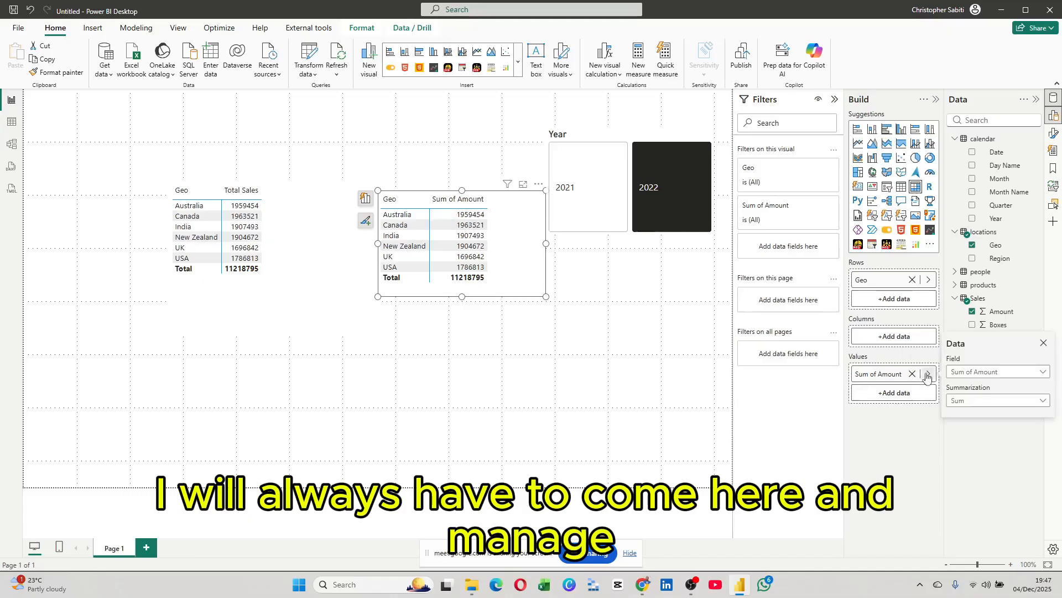
{"action": "left_click", "coordinate": [979, 400]}
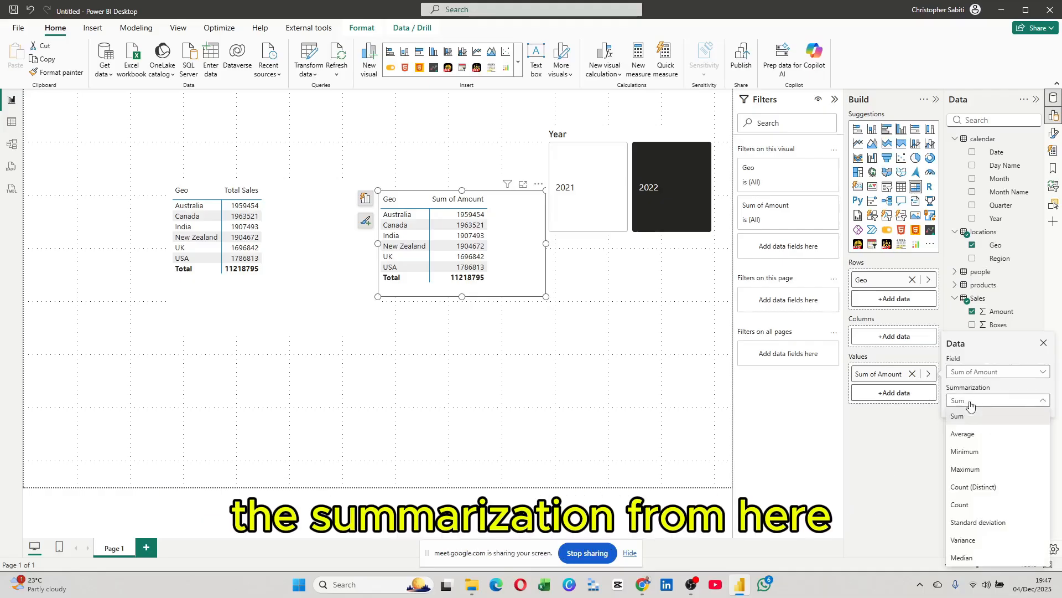
{"action": "left_click", "coordinate": [969, 435]}
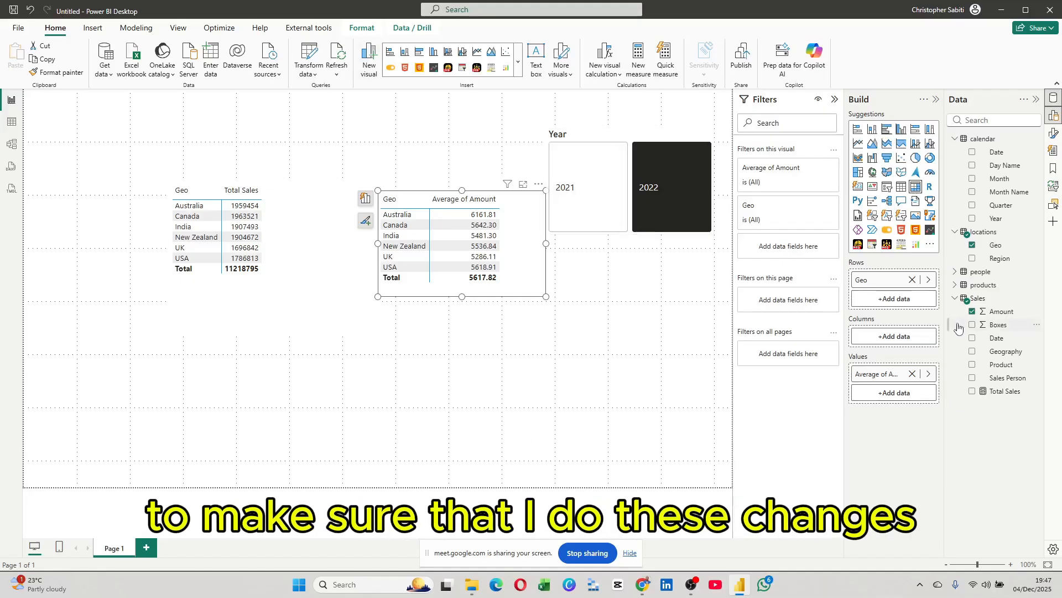
{"action": "left_click", "coordinate": [929, 373]}
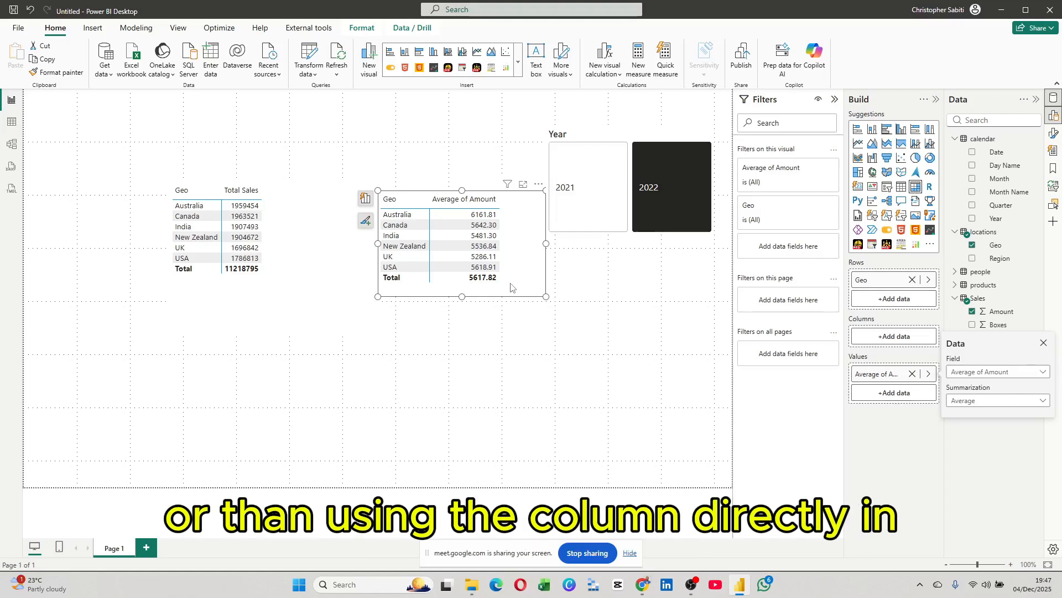
{"action": "left_click", "coordinate": [992, 401]}
{"action": "left_click", "coordinate": [974, 419]}
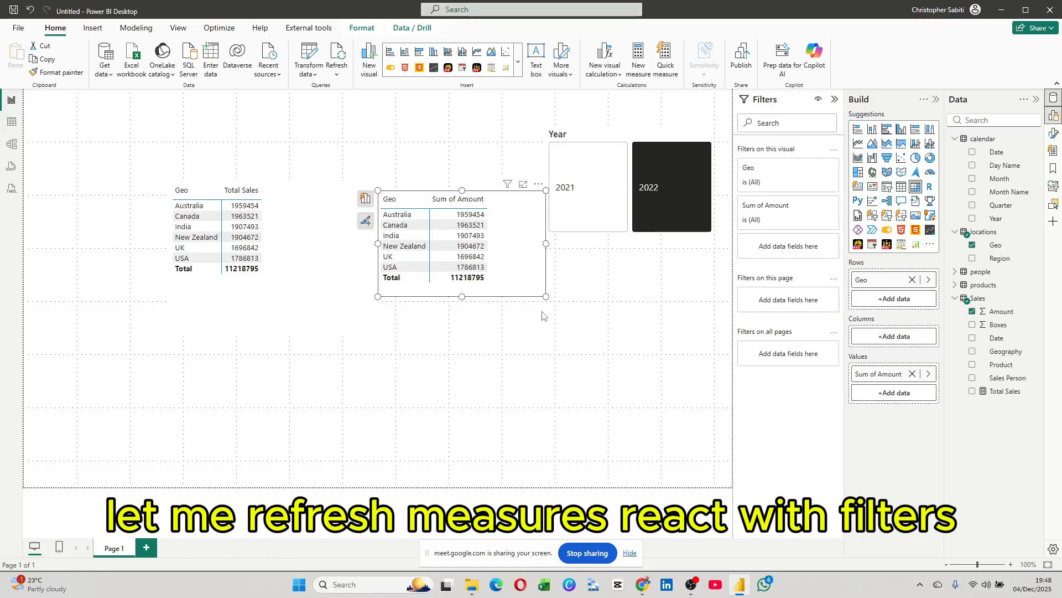
Switch the Year slicer to 2021 and back to 2022, and examine the Total Sales measure's formula
{"action": "left_click", "coordinate": [603, 192]}
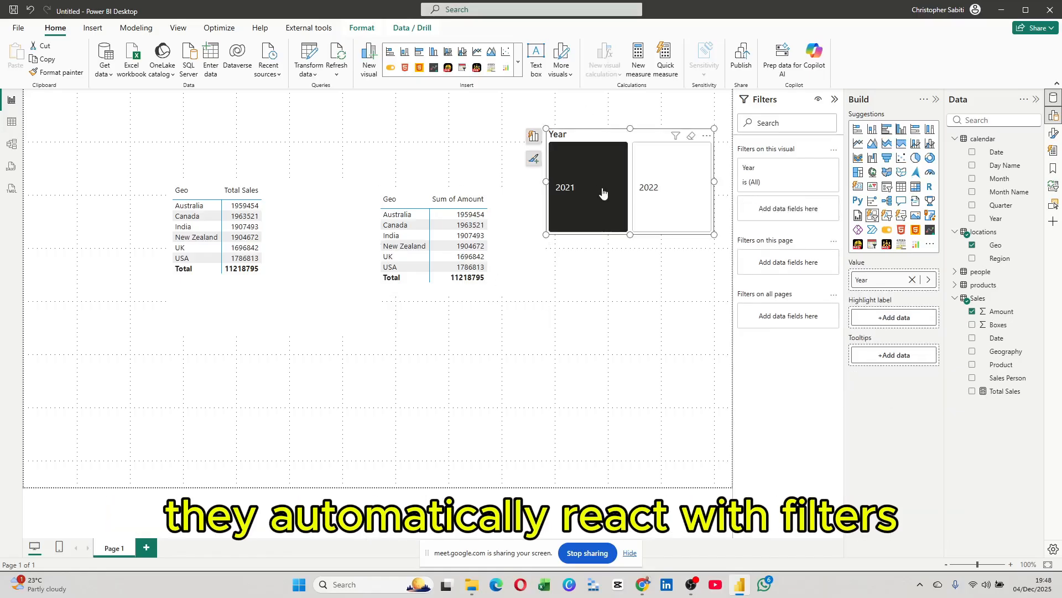
{"action": "left_click", "coordinate": [661, 197]}
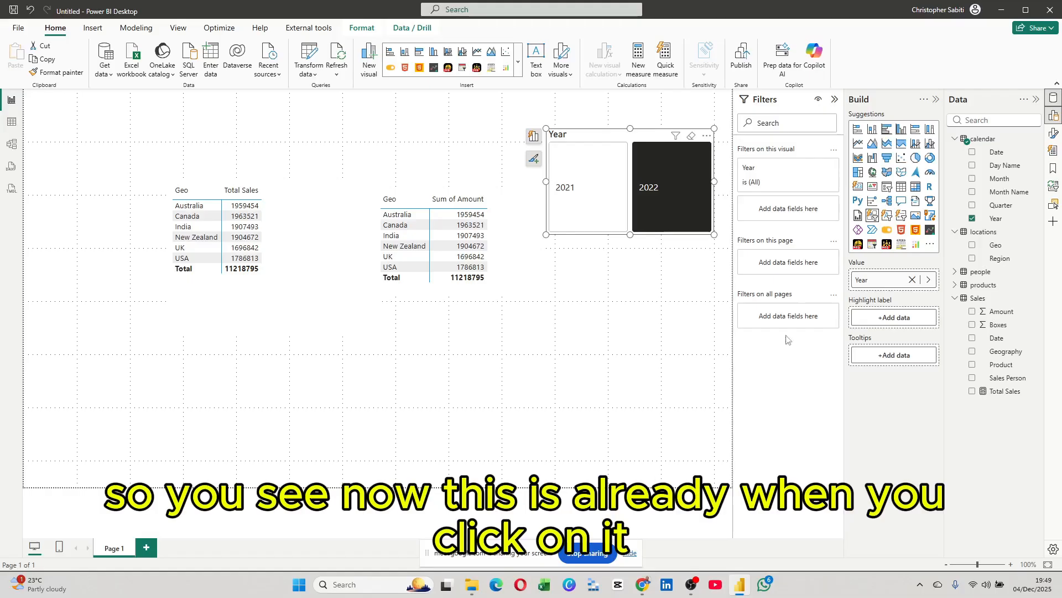
{"action": "left_click", "coordinate": [1000, 392]}
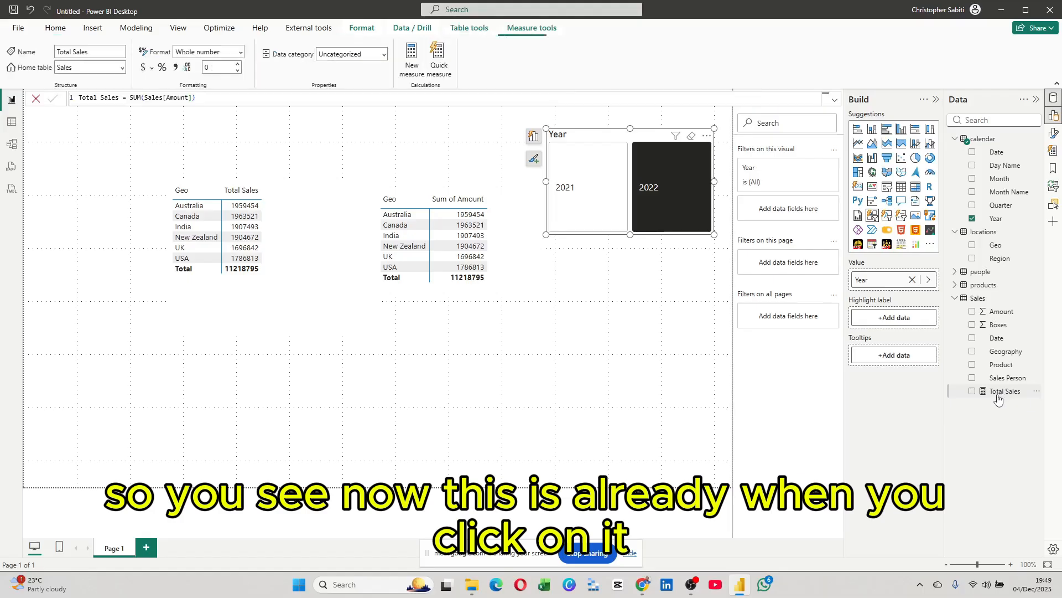
{"action": "left_click_drag", "start_coordinate": [197, 99], "coordinate": [62, 105]}
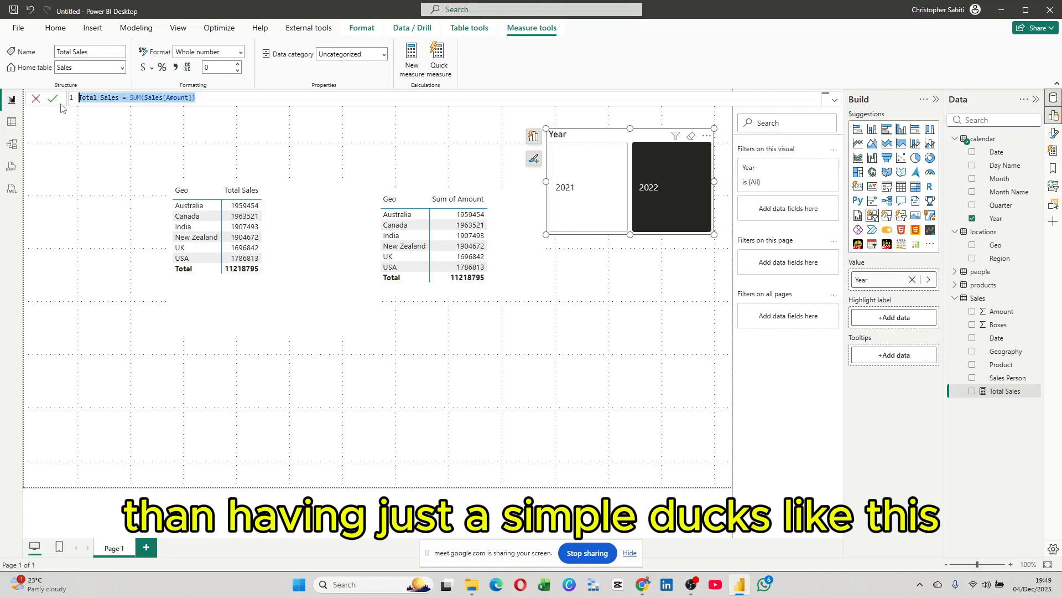
{"action": "left_click", "coordinate": [587, 363]}
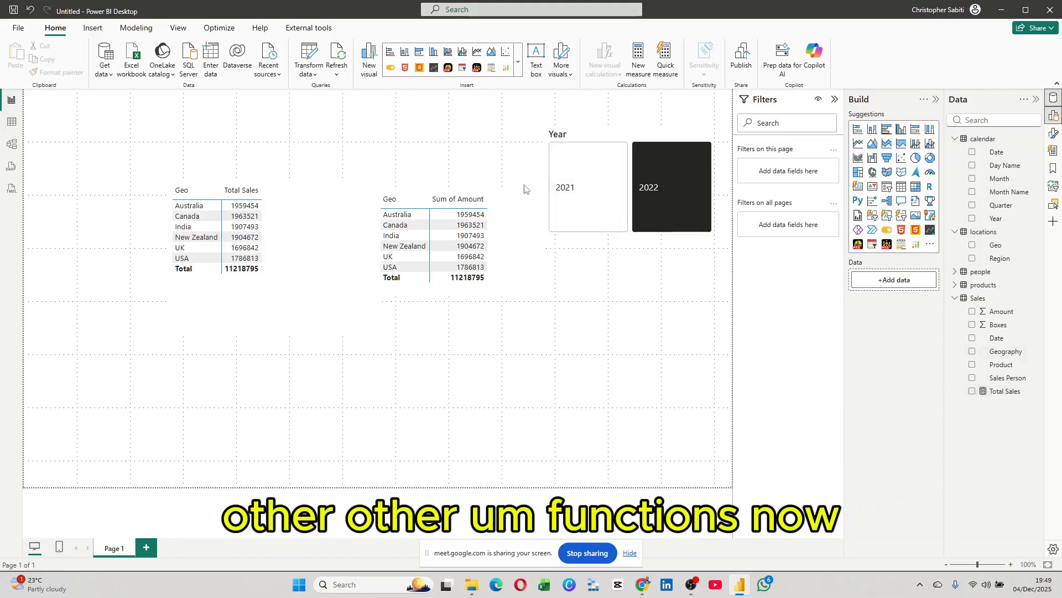
{"action": "left_click", "coordinate": [594, 137]}
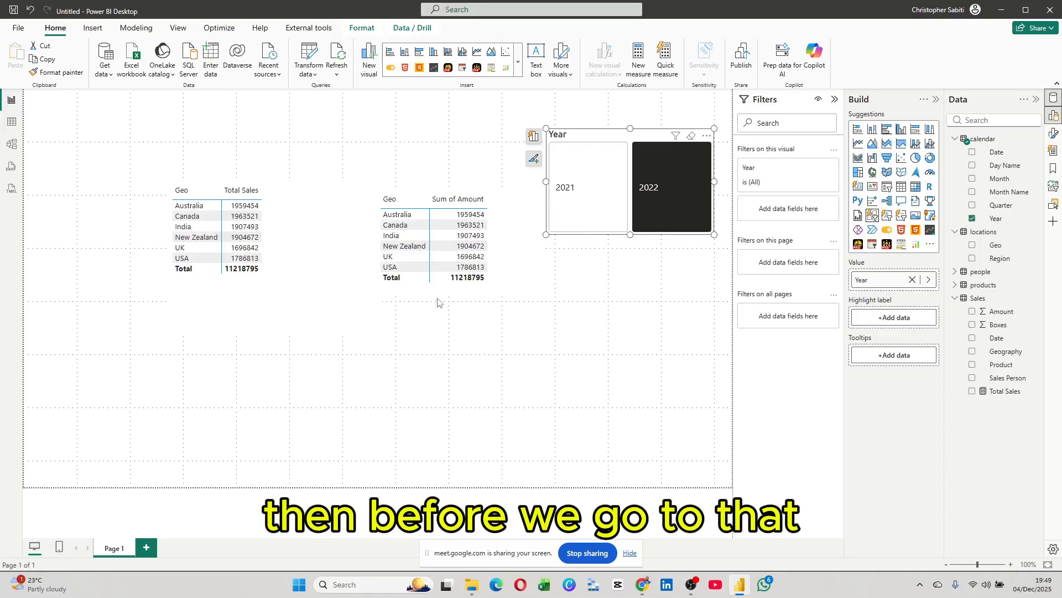
{"action": "left_click", "coordinate": [999, 394]}
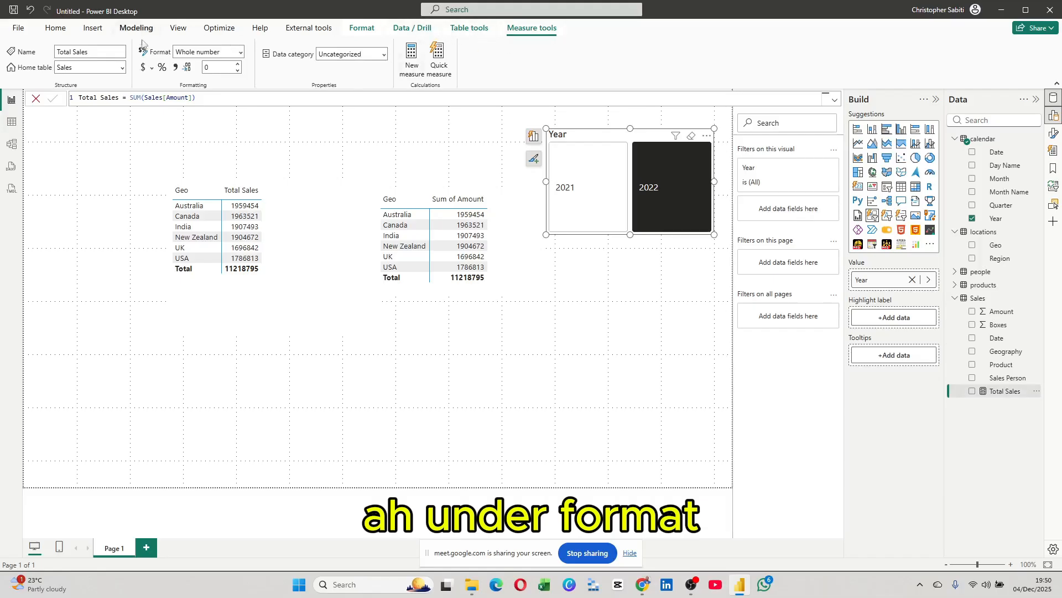
{"action": "left_click", "coordinate": [56, 29]}
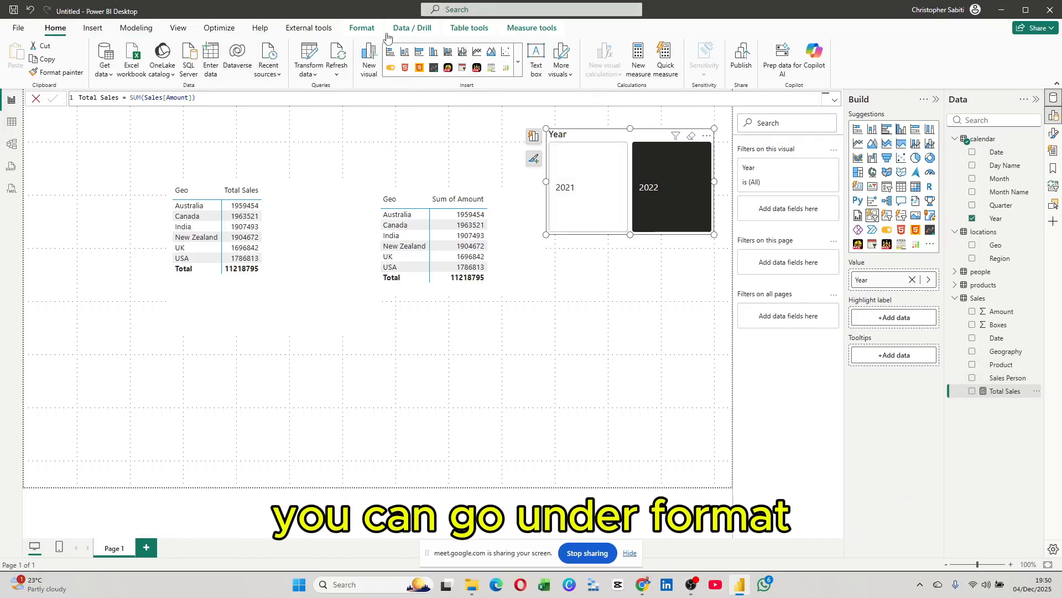
{"action": "left_click", "coordinate": [360, 28]}
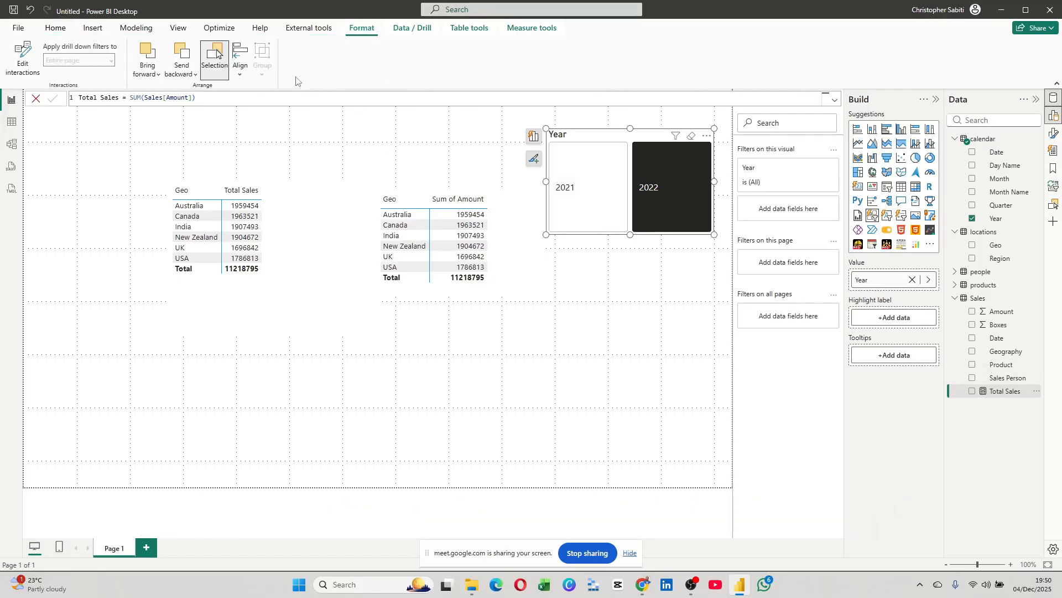
{"action": "left_click", "coordinate": [523, 31]}
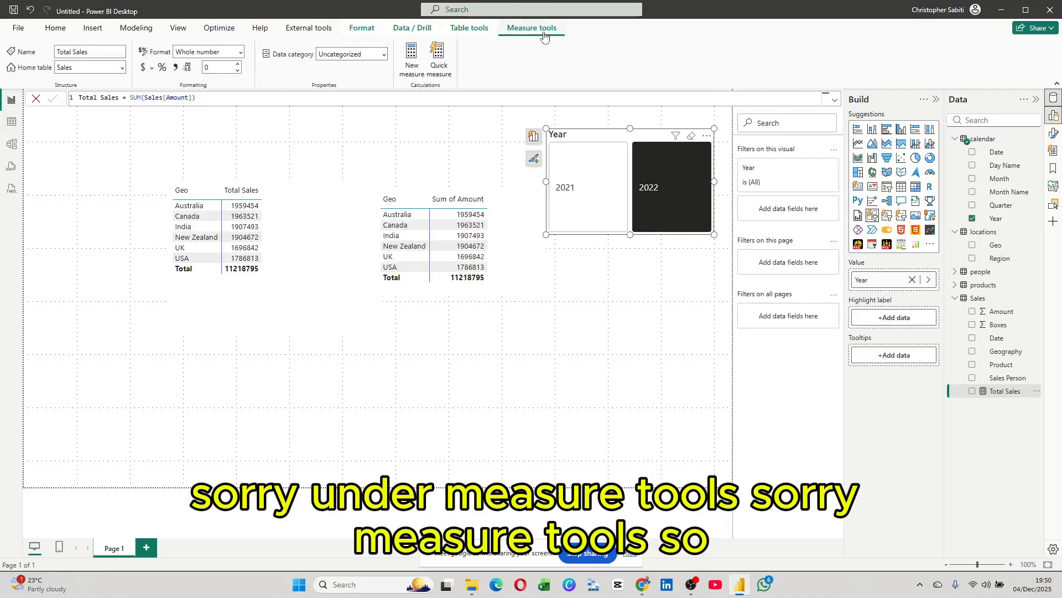
Format the Total Sales measure with a thousands separator, trying 1 decimal place and returning it to 0
{"action": "left_click", "coordinate": [273, 201]}
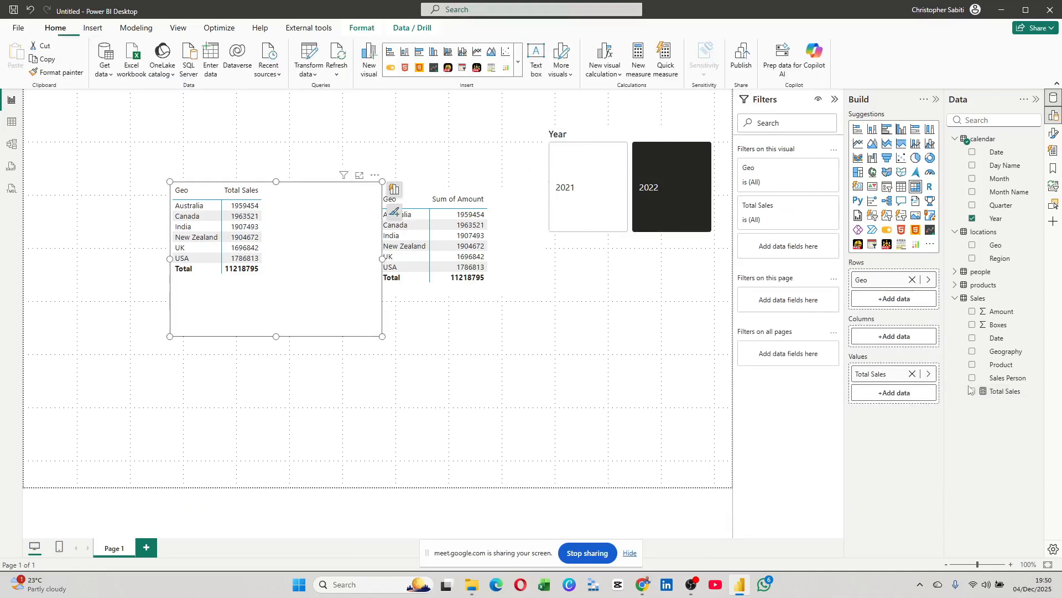
{"action": "left_click", "coordinate": [1005, 391]}
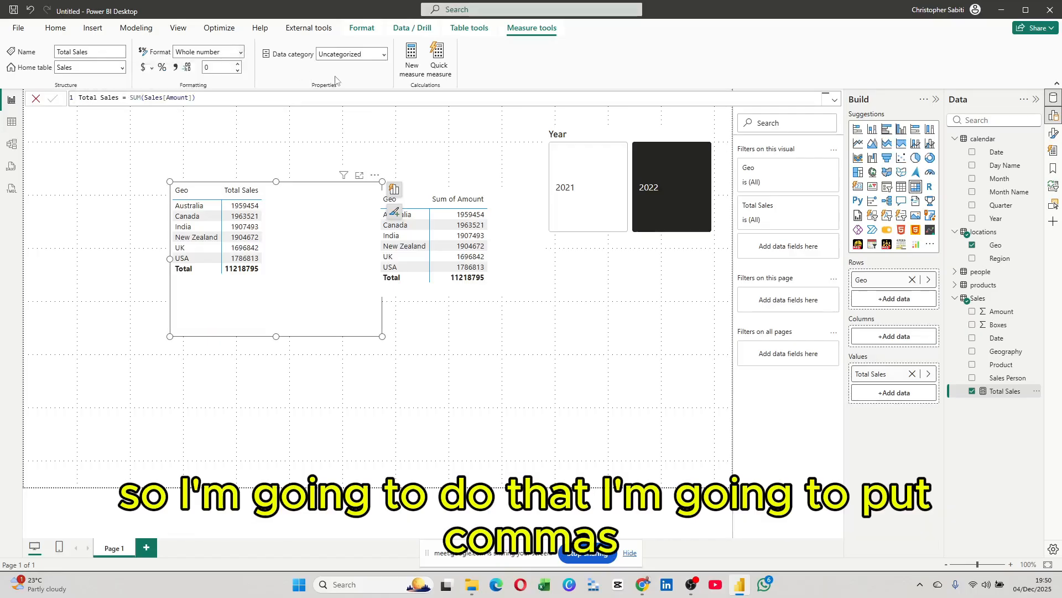
{"action": "left_click", "coordinate": [176, 67]}
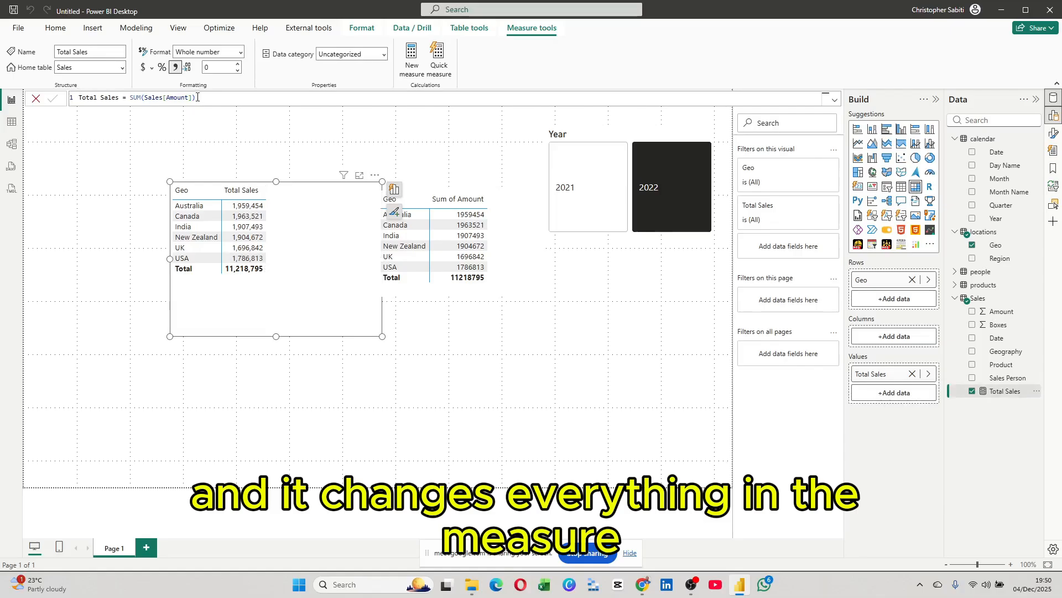
{"action": "left_click", "coordinate": [238, 64]}
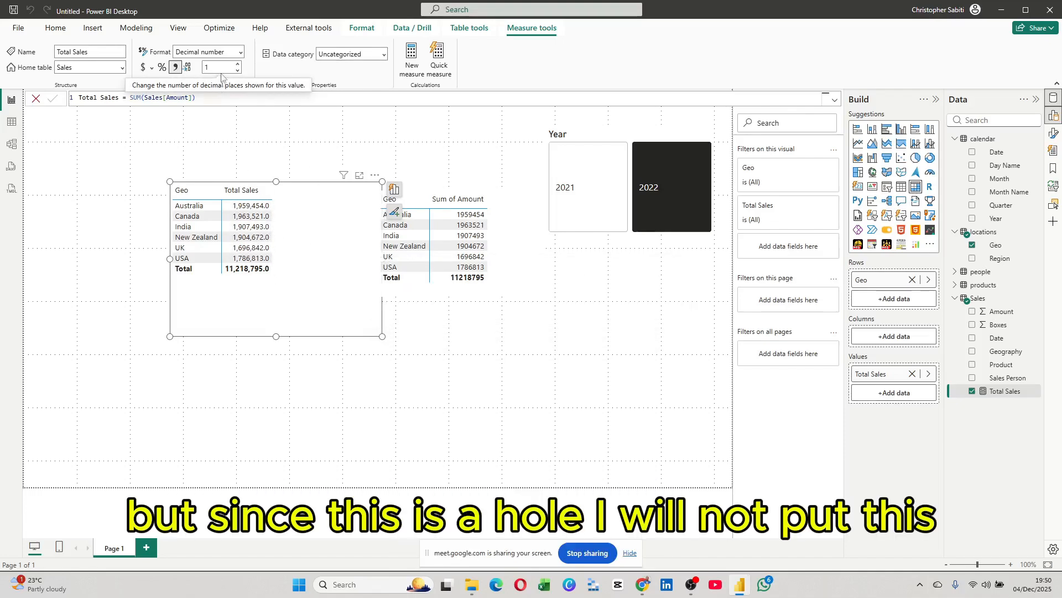
{"action": "left_click", "coordinate": [239, 72]}
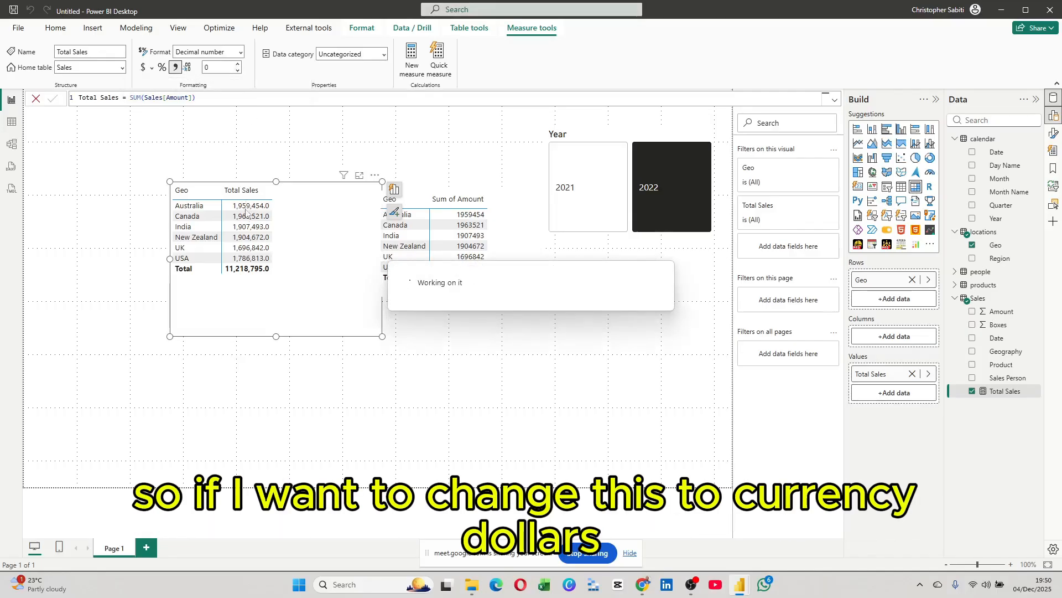
Format the Total Sales measure as dollar currency and shift its matrix slightly left, away from the Sum of Amount matrix
{"action": "left_click", "coordinate": [143, 67]}
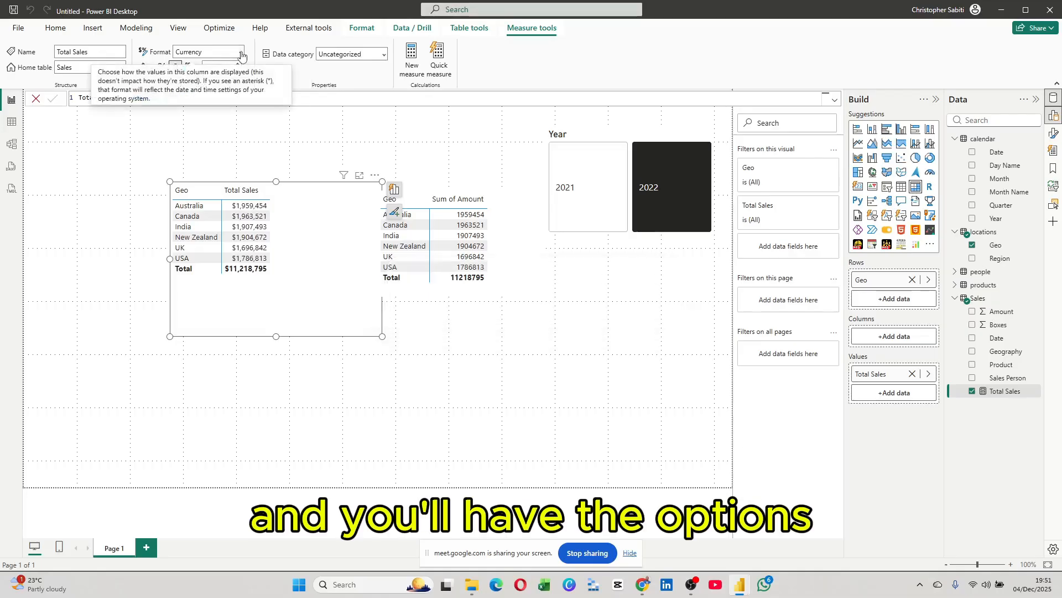
{"action": "left_click", "coordinate": [241, 52]}
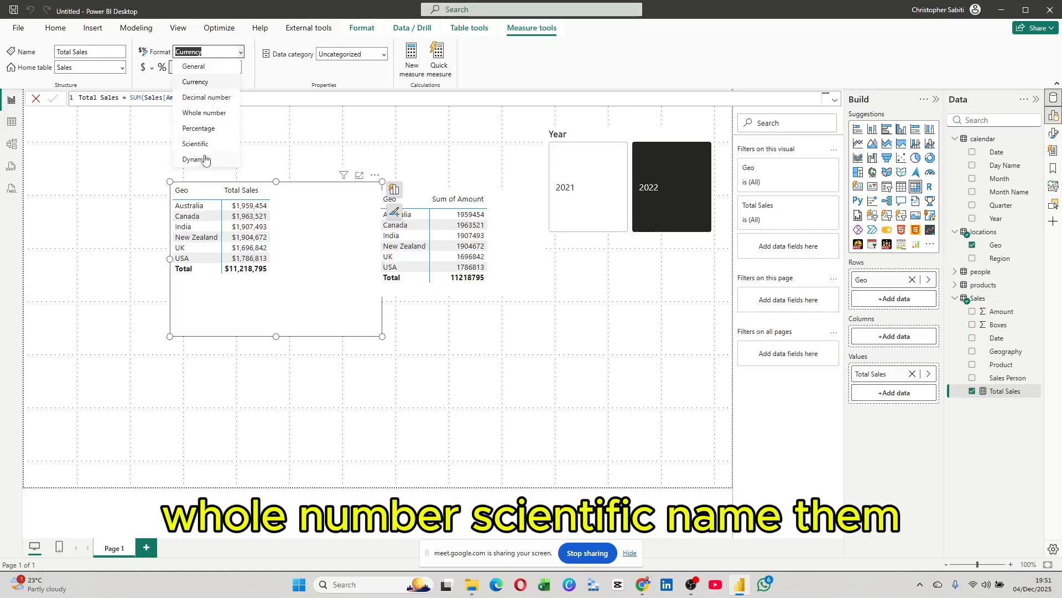
{"action": "left_click", "coordinate": [263, 87]}
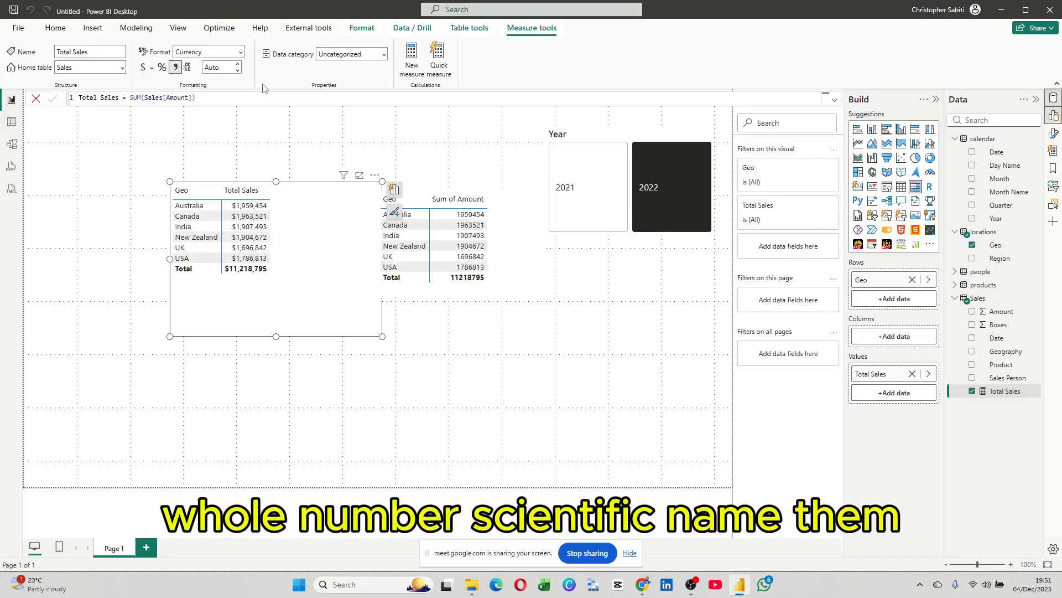
{"action": "left_click", "coordinate": [384, 61]}
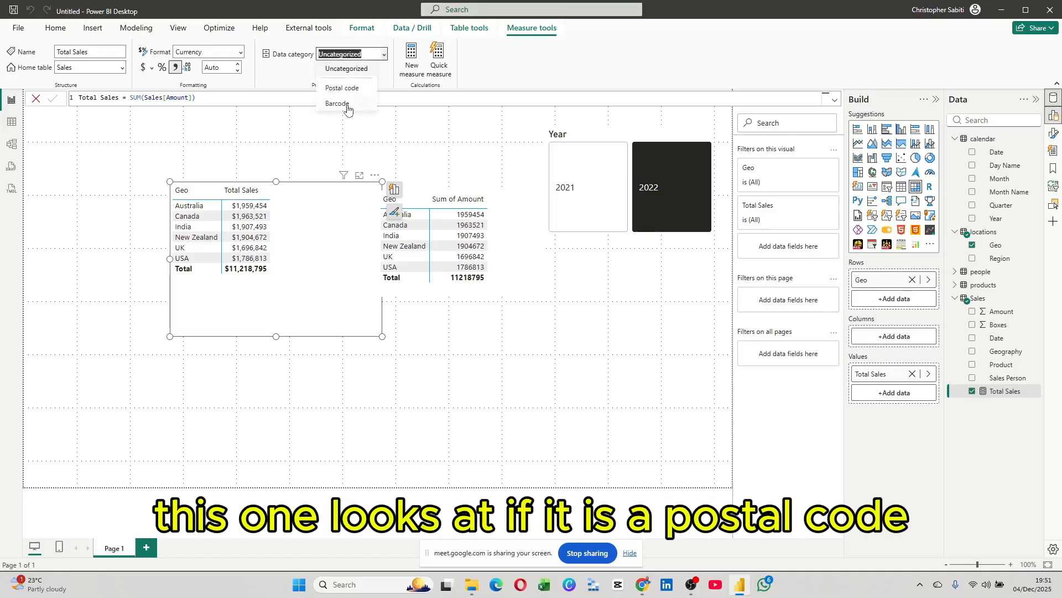
{"action": "left_click", "coordinate": [482, 77]}
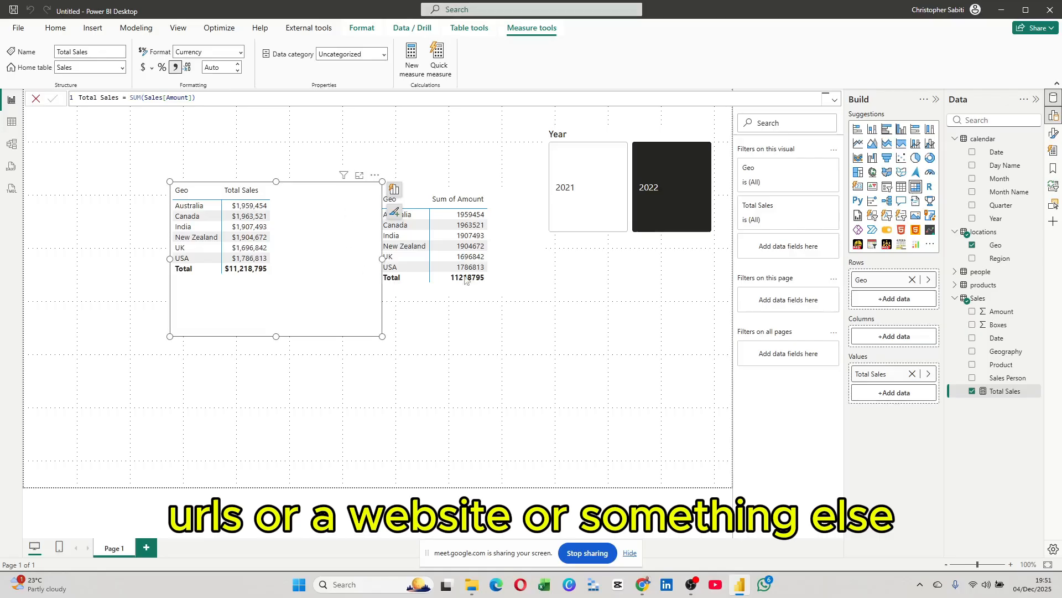
{"action": "left_click_drag", "start_coordinate": [313, 276], "coordinate": [282, 276]}
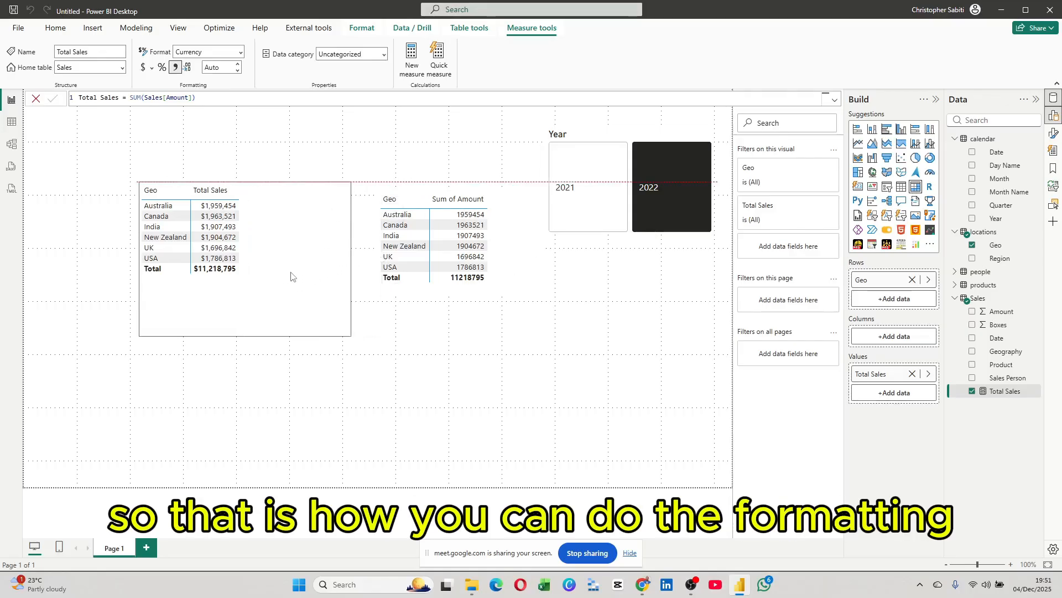
Move the Total Sales measure to the products table and back to the Sales table
{"action": "left_click", "coordinate": [124, 68]}
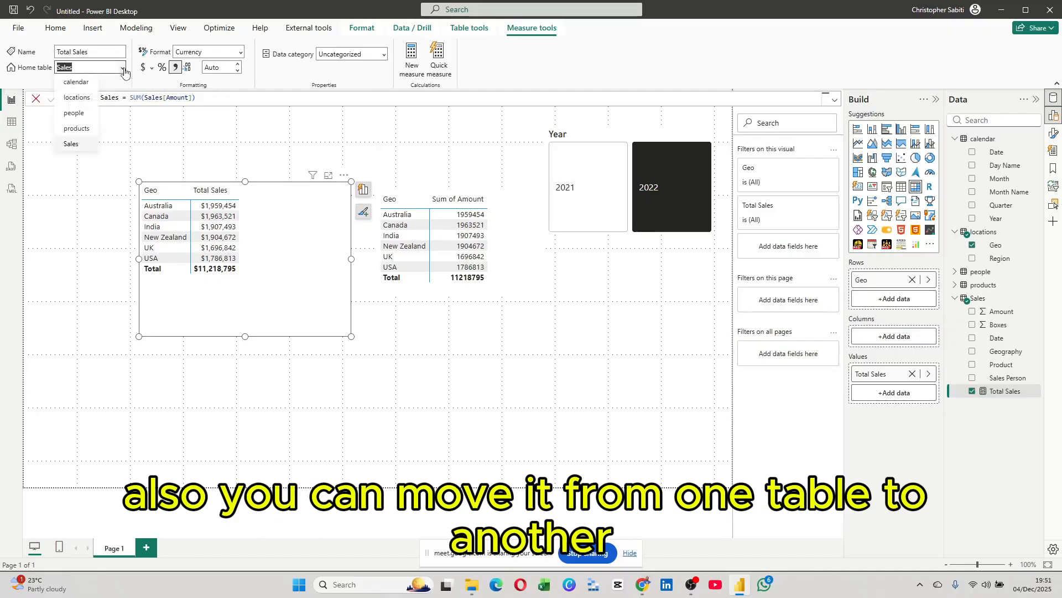
{"action": "left_click", "coordinate": [82, 130]}
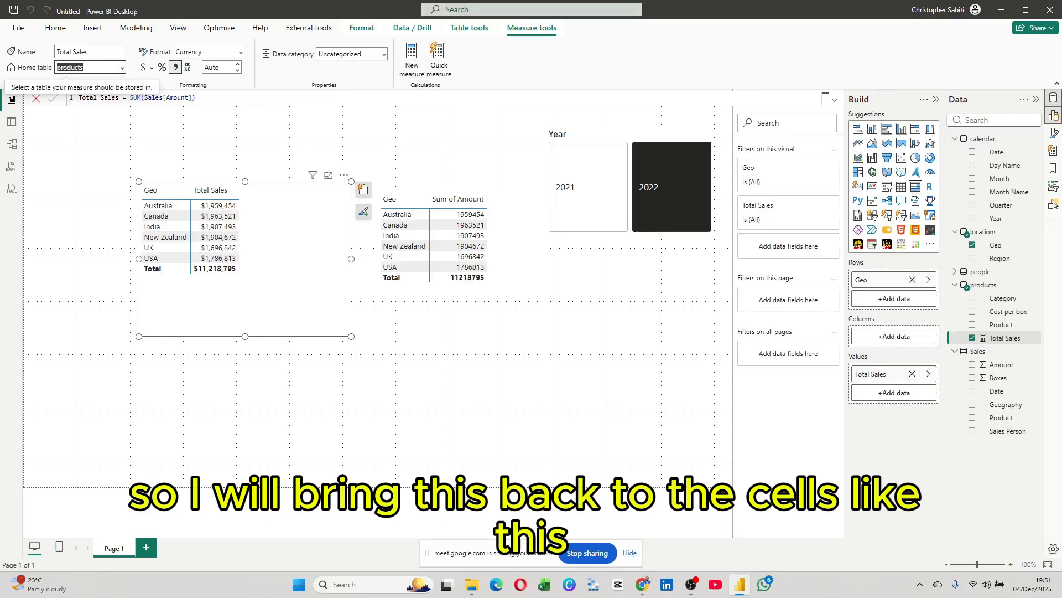
{"action": "left_click", "coordinate": [122, 68]}
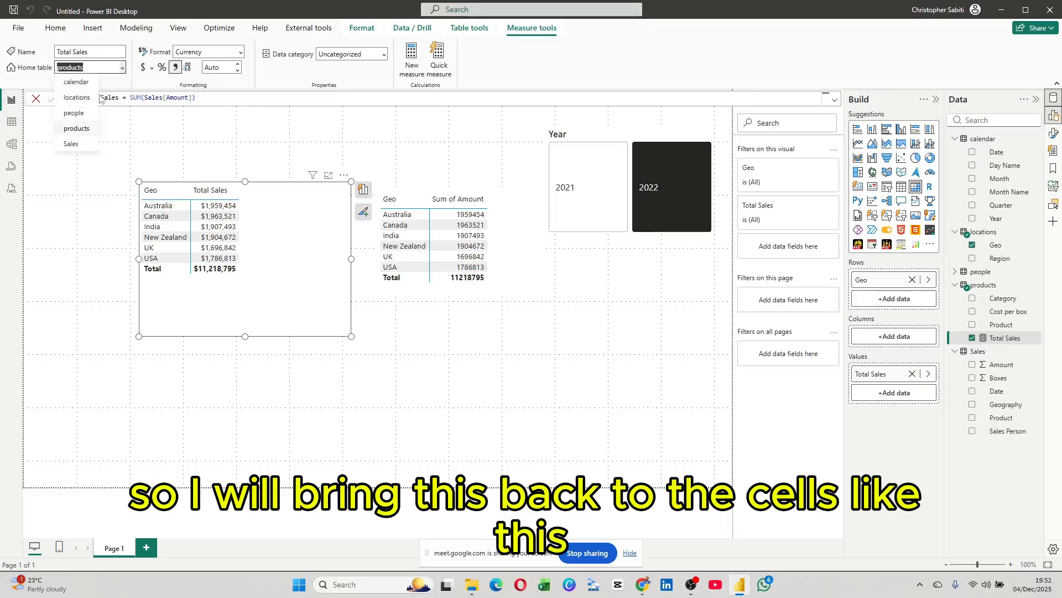
{"action": "left_click", "coordinate": [85, 145]}
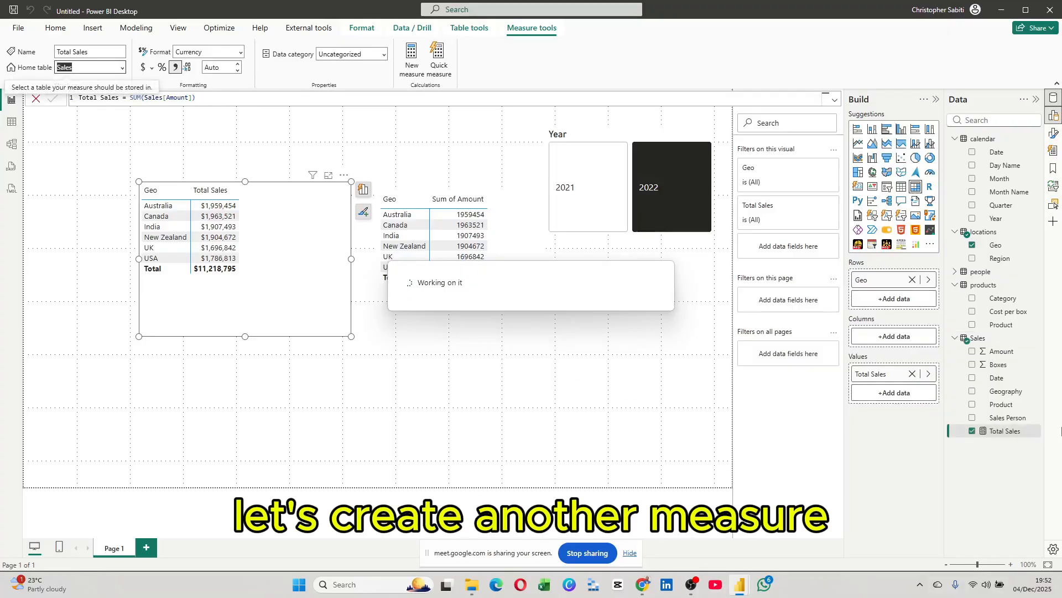
Start a new measure in the Sales table named Total Boxes, using the SUM function
{"action": "right_click", "coordinate": [977, 338]}
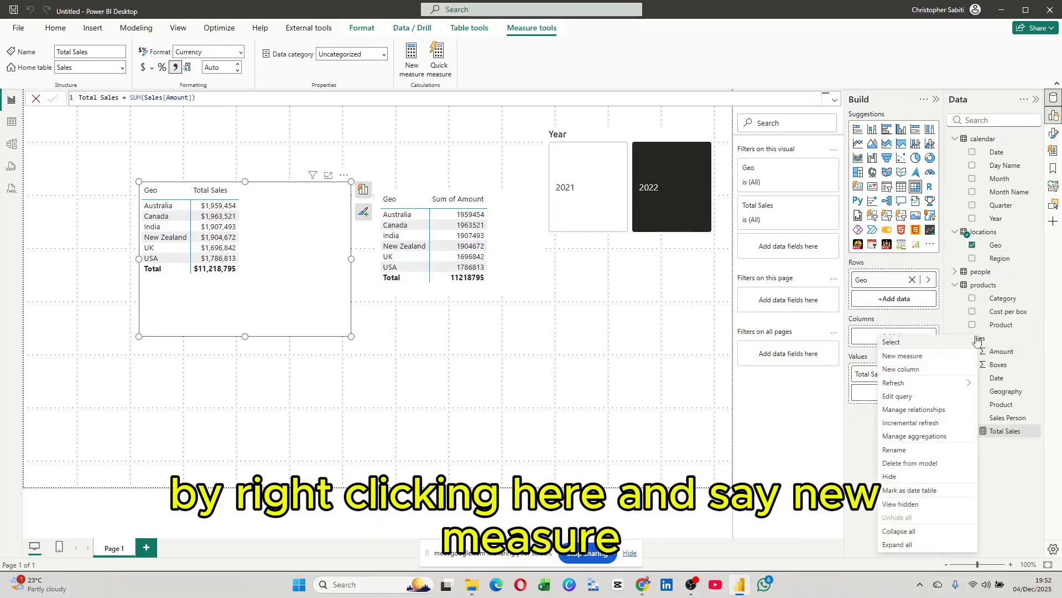
{"action": "left_click", "coordinate": [1021, 465]}
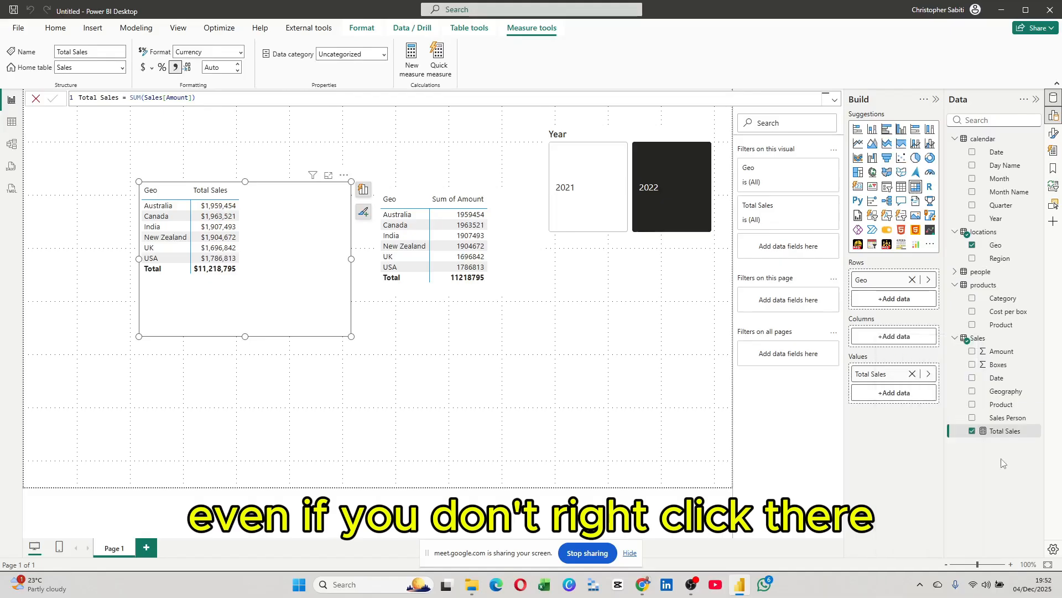
{"action": "left_click", "coordinate": [990, 344]}
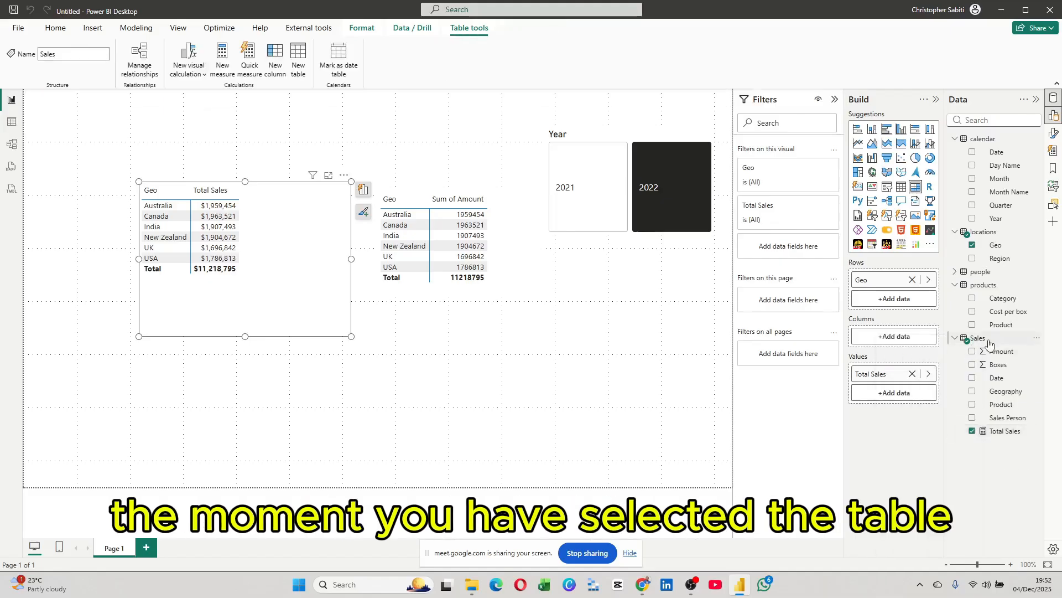
{"action": "left_click", "coordinate": [224, 51]}
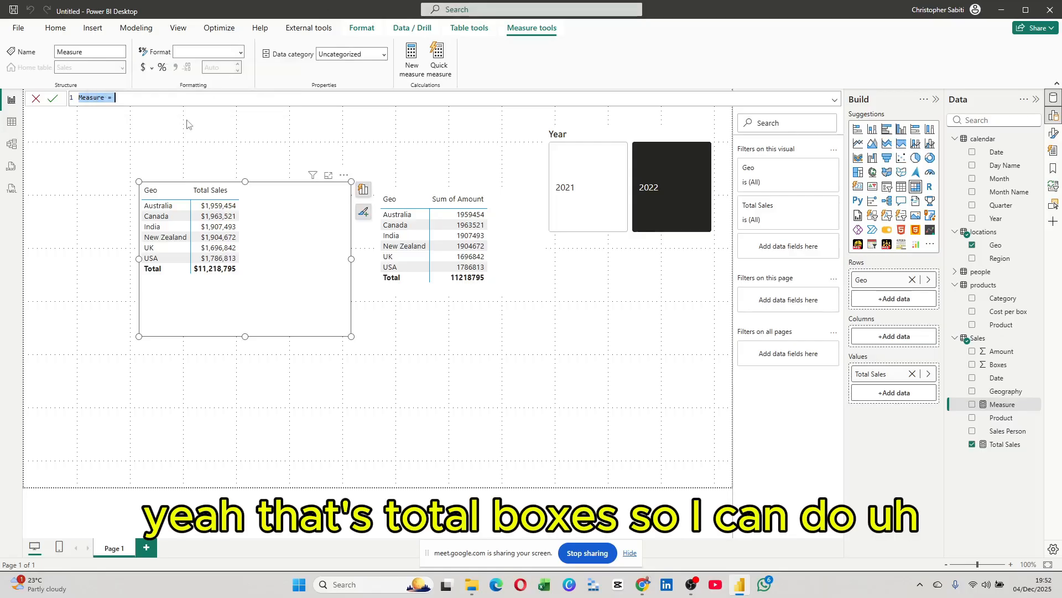
{"action": "type", "text": "To"}
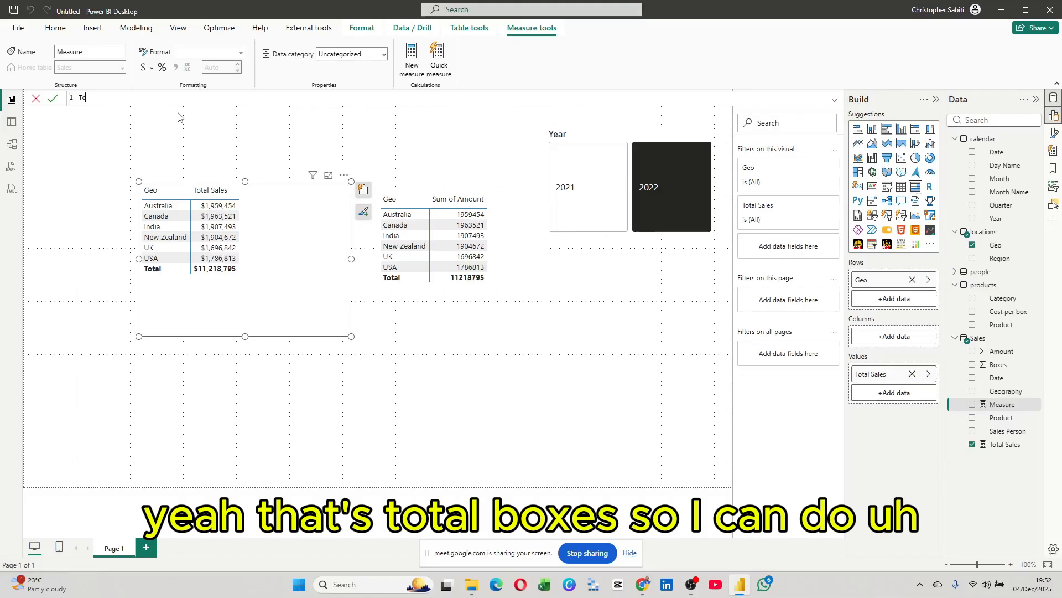
{"action": "type", "text": "tal B"}
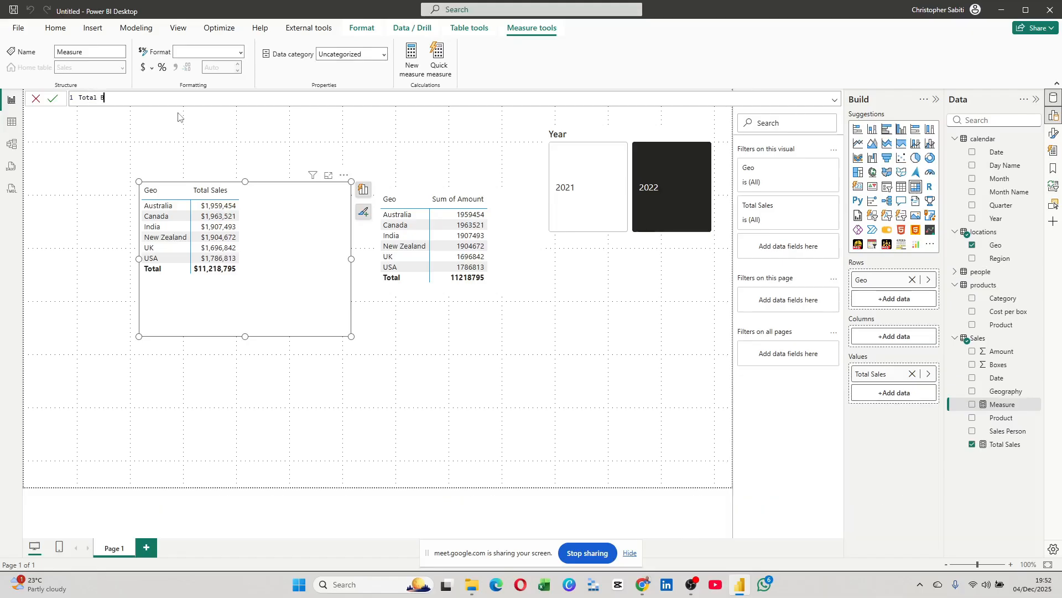
{"action": "type", "text": "oxes"}
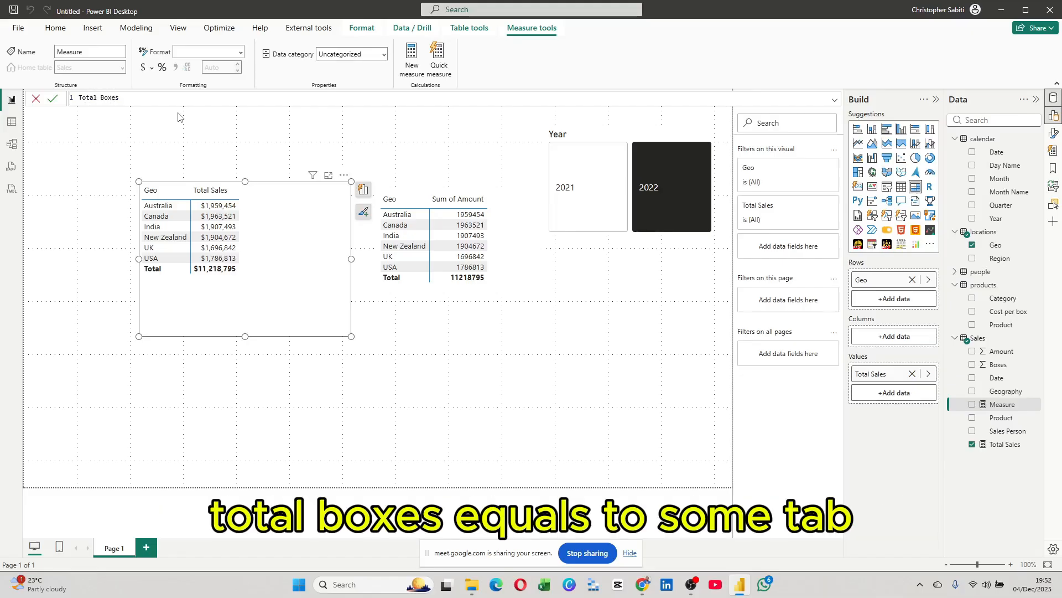
{"action": "type", "text": "=sum"}
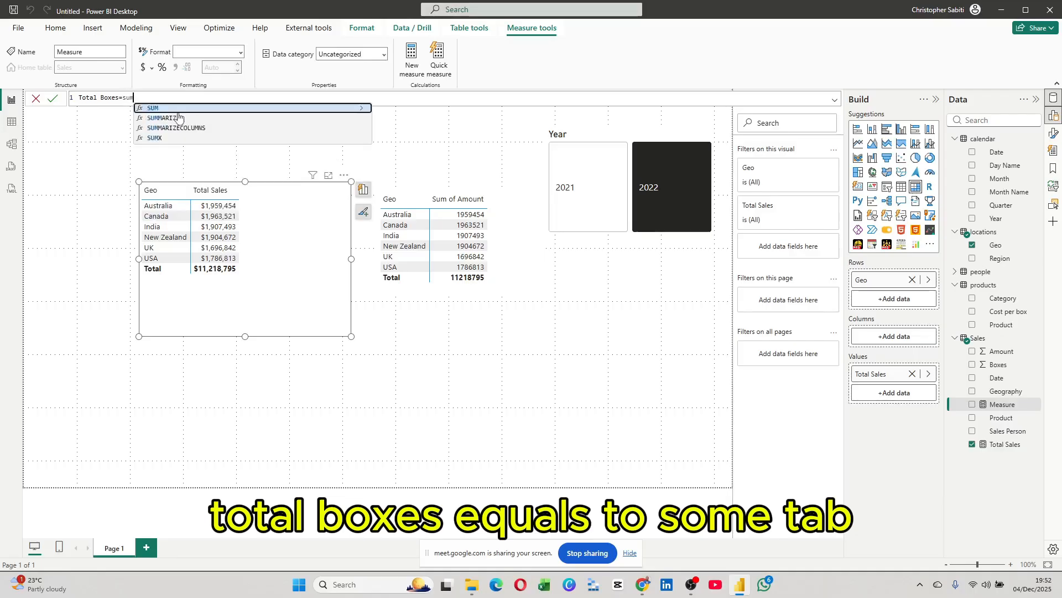
{"action": "key", "text": "Tab"}
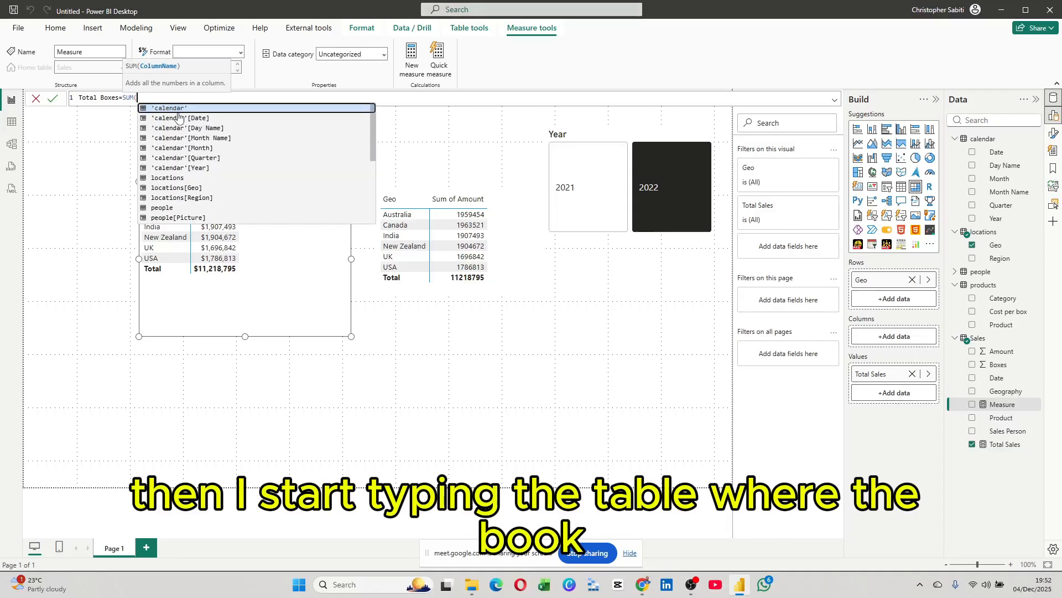
Complete the Total Boxes formula with the Sales[Boxes] column as the SUM argument and commit the measure
{"action": "type", "text": "sale"}
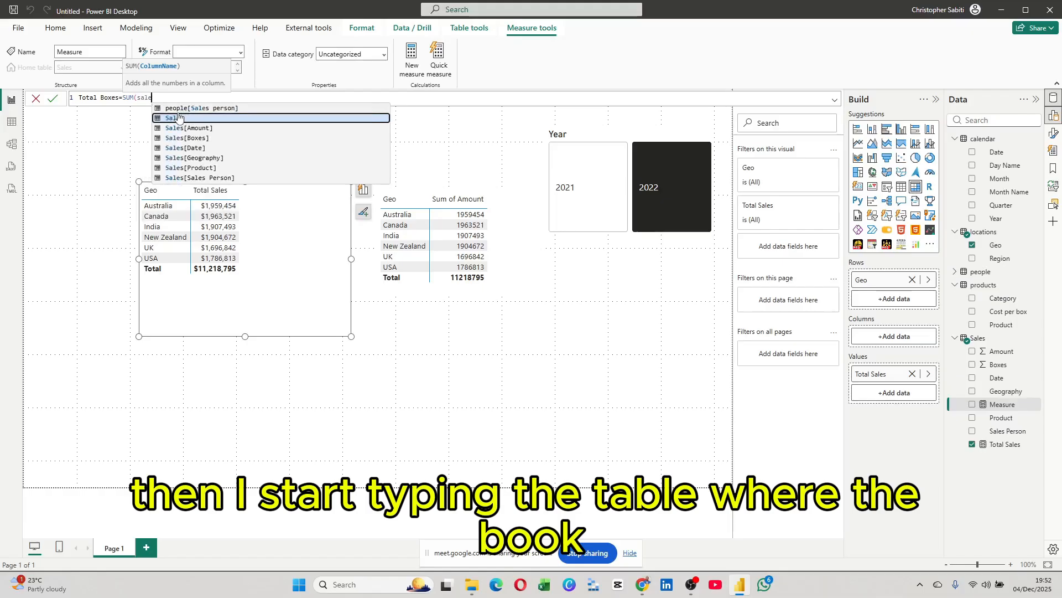
{"action": "type", "text": "s"}
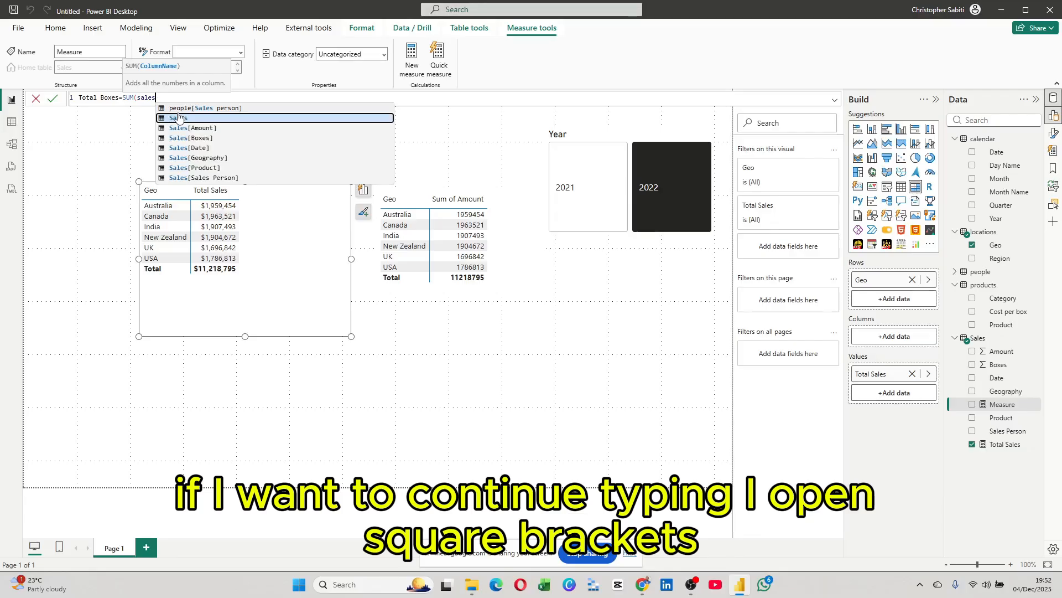
{"action": "type", "text": "["}
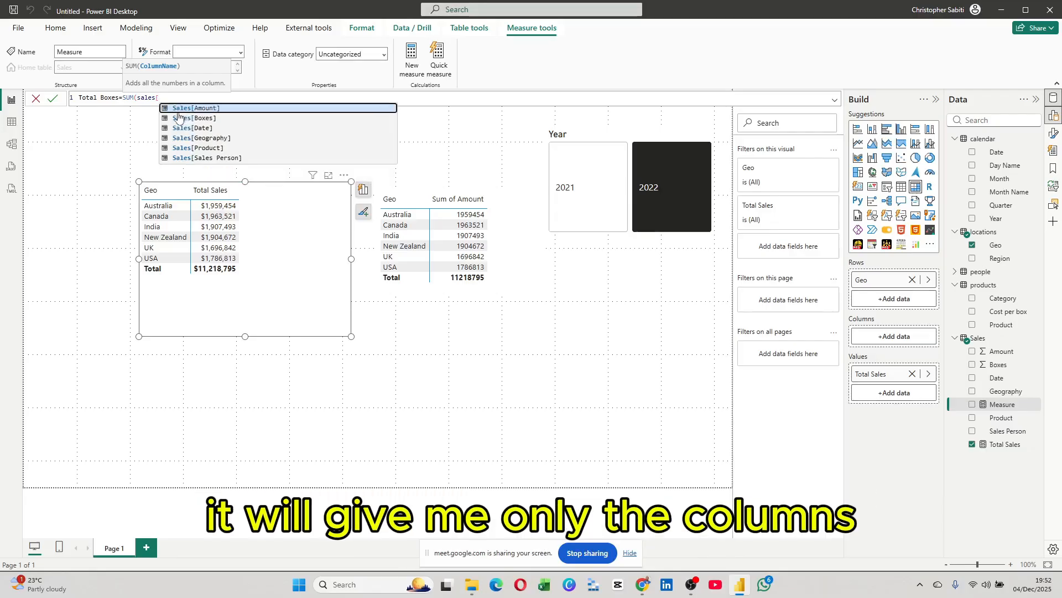
{"action": "key", "text": "Down"}
{"action": "key", "text": "Down"}
{"action": "key", "text": "Down"}
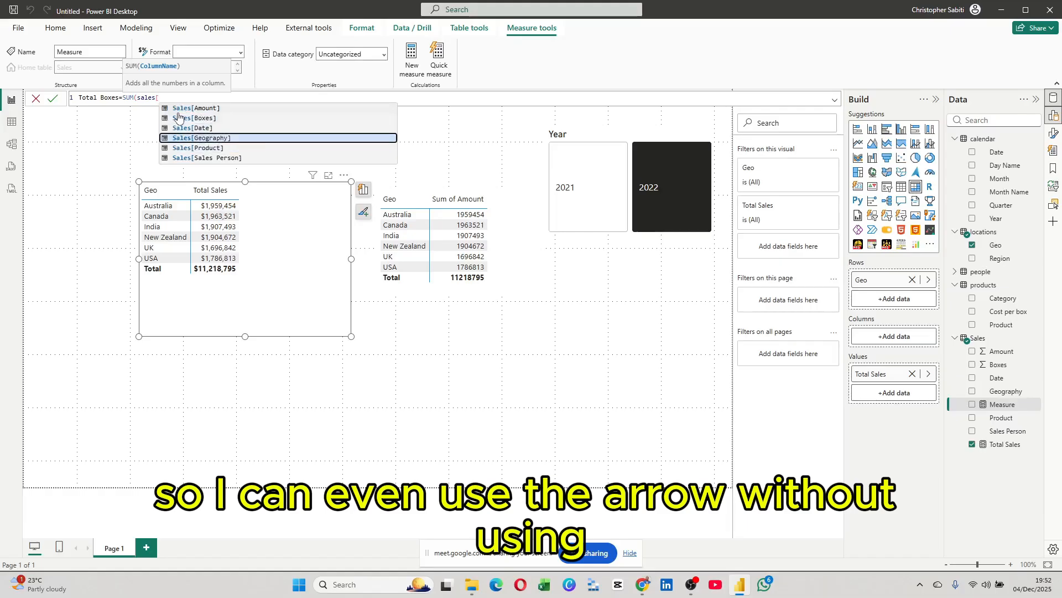
{"action": "key", "text": "Up"}
{"action": "key", "text": "Up"}
{"action": "key", "text": "Down"}
{"action": "key", "text": "Down"}
{"action": "key", "text": "Down"}
{"action": "key", "text": "Down"}
{"action": "key", "text": "Up"}
{"action": "key", "text": "Up"}
{"action": "key", "text": "Up"}
{"action": "key", "text": "Up"}
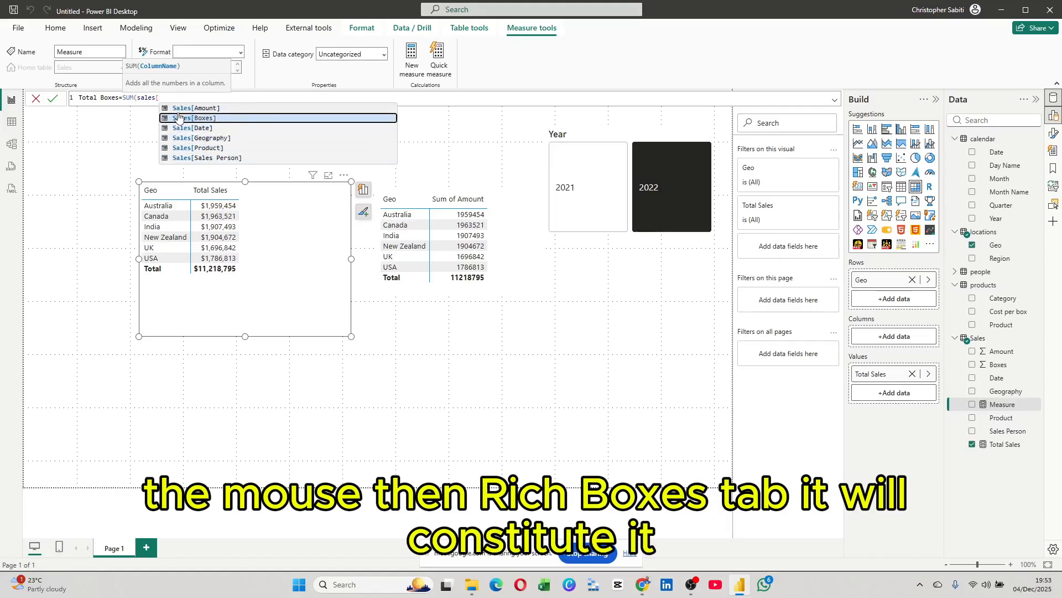
{"action": "key", "text": "Tab"}
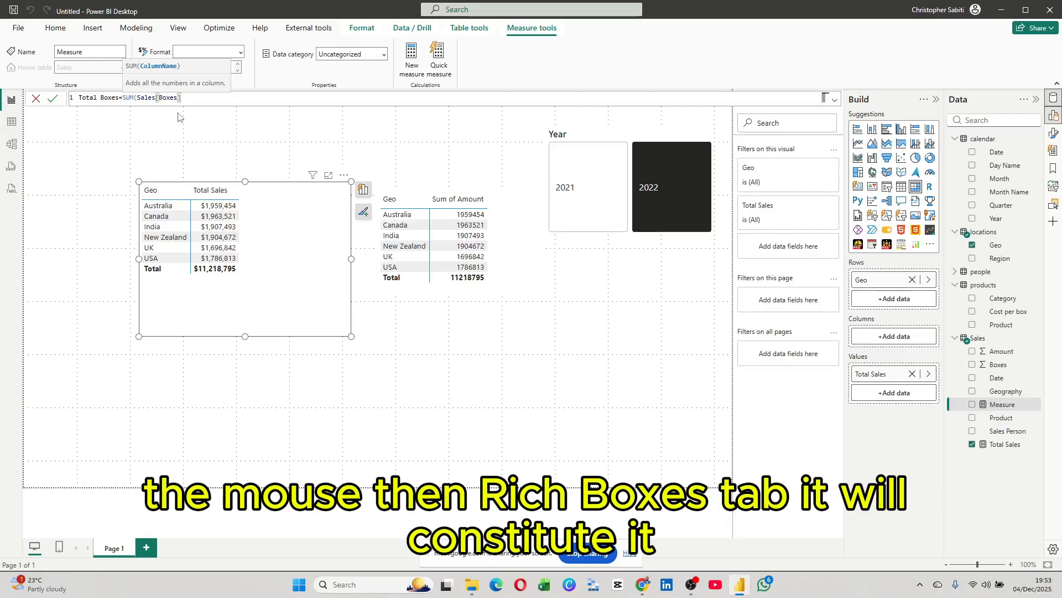
{"action": "type", "text": ")"}
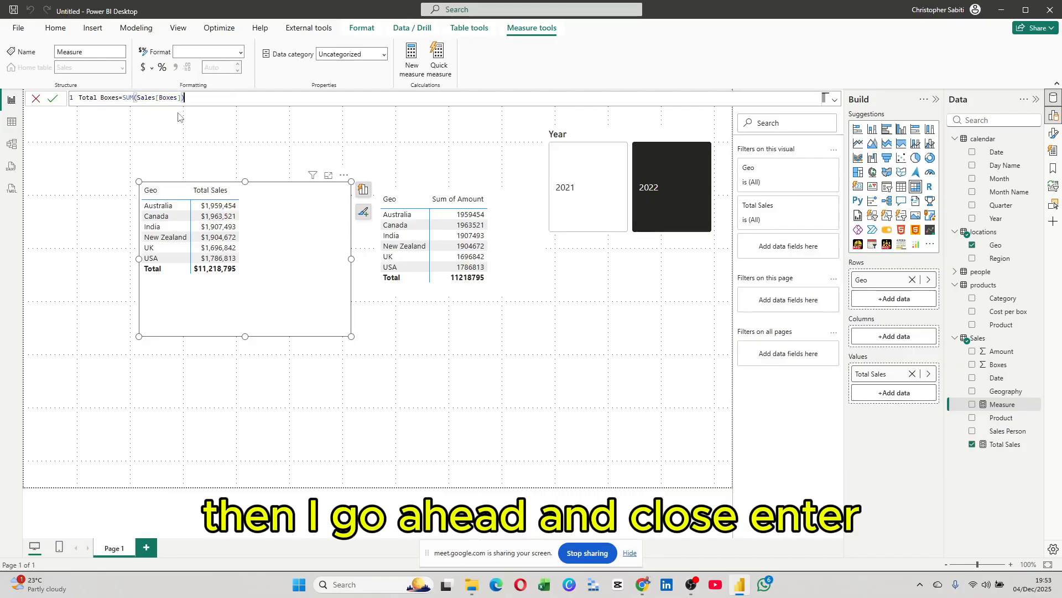
{"action": "key", "text": "Return"}
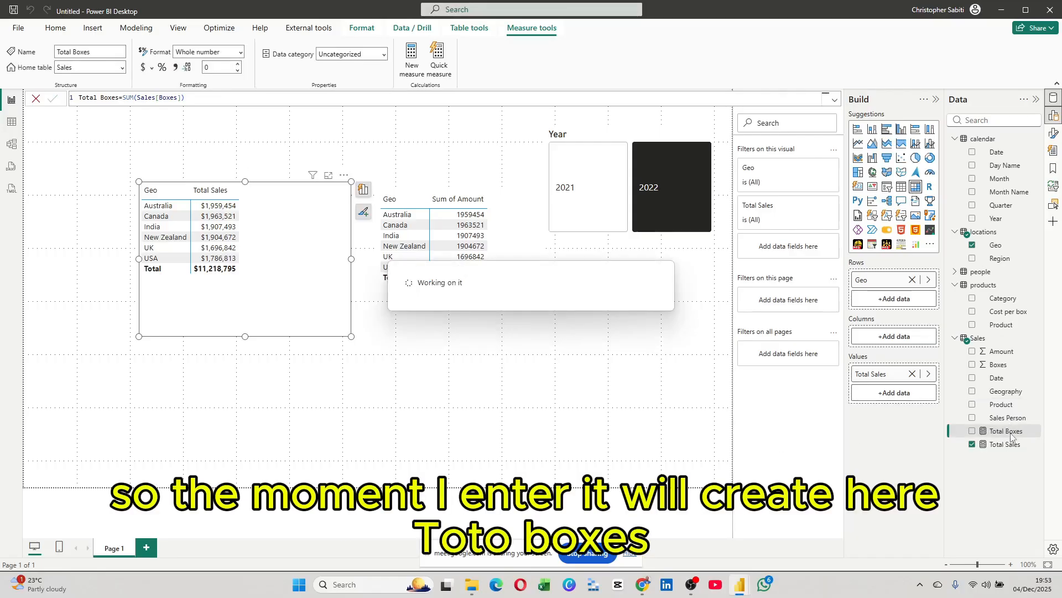
Delete the Sum of Amount matrix and replace Geo with Product in the rows of the Total Sales matrix
{"action": "left_click", "coordinate": [509, 218]}
{"action": "key", "text": "Delete"}
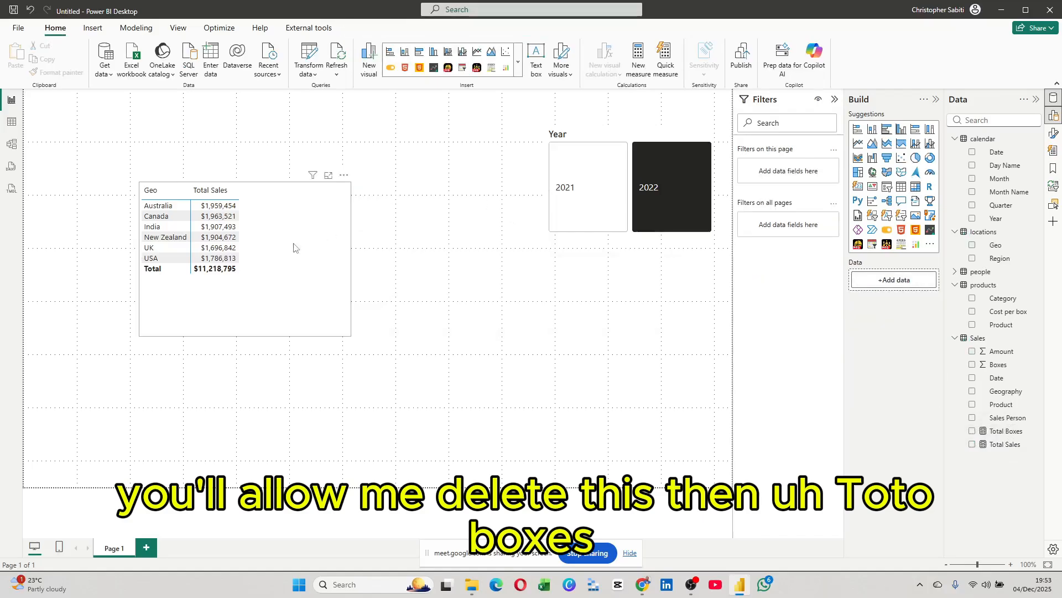
{"action": "left_click", "coordinate": [249, 276]}
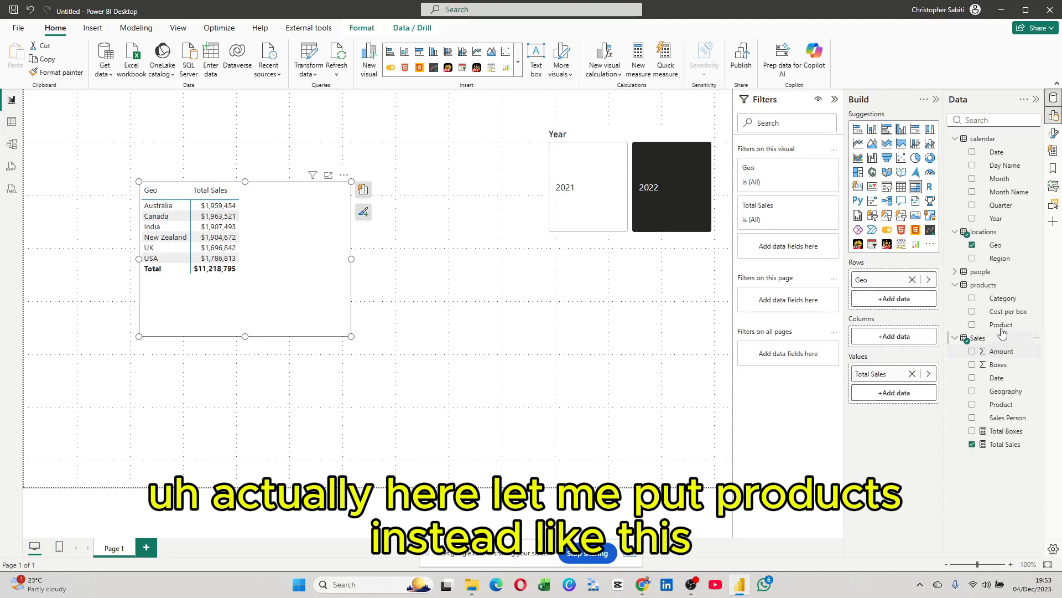
{"action": "left_click_drag", "start_coordinate": [997, 331], "coordinate": [897, 298]}
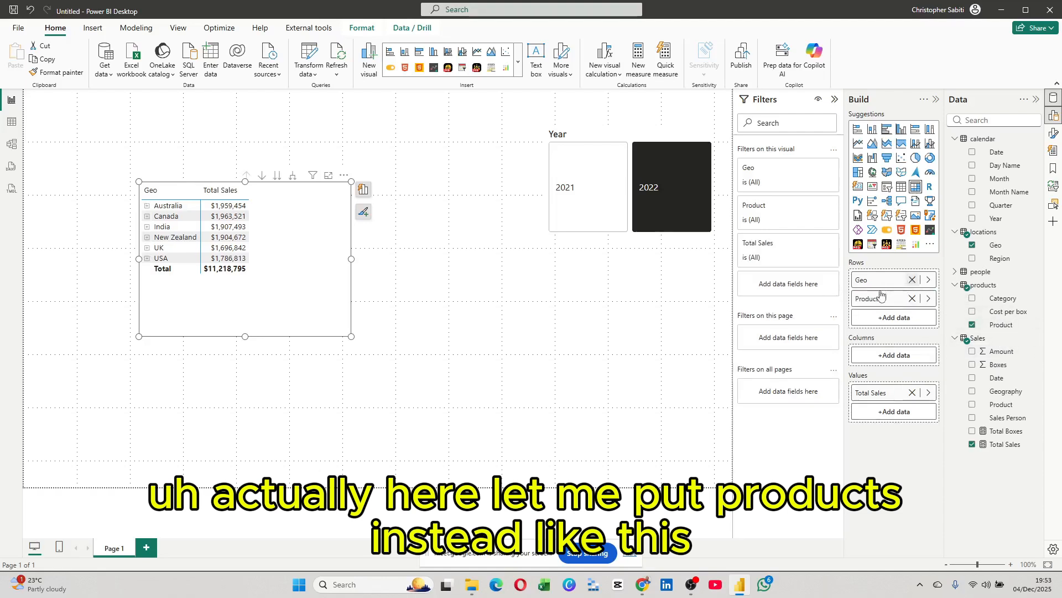
{"action": "left_click", "coordinate": [912, 280]}
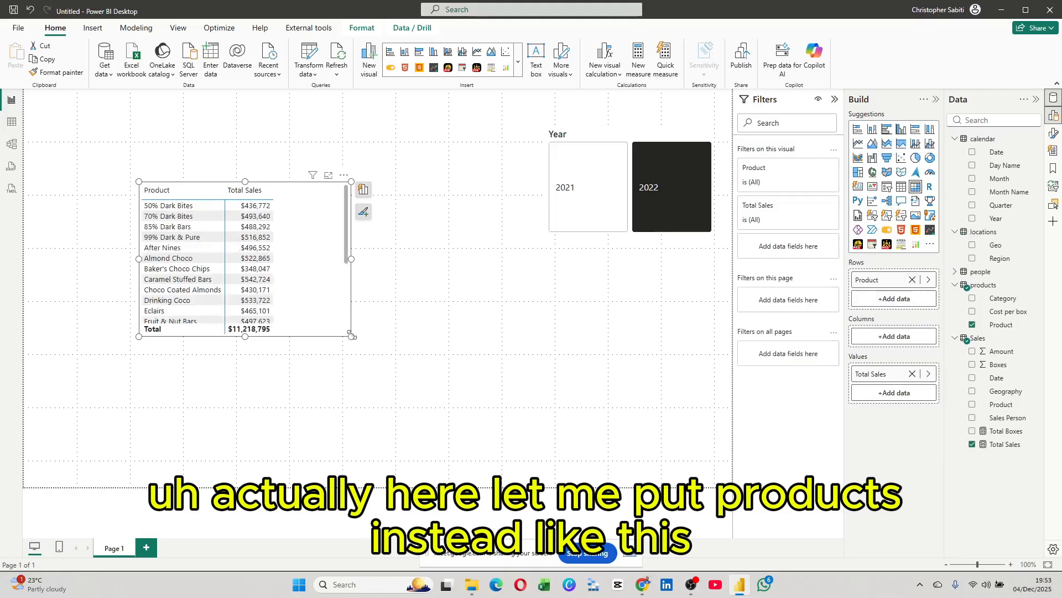
Enlarge and reposition the product matrix so all its rows fit, and add the Total Boxes measure to its values
{"action": "left_click_drag", "start_coordinate": [352, 335], "coordinate": [408, 455]}
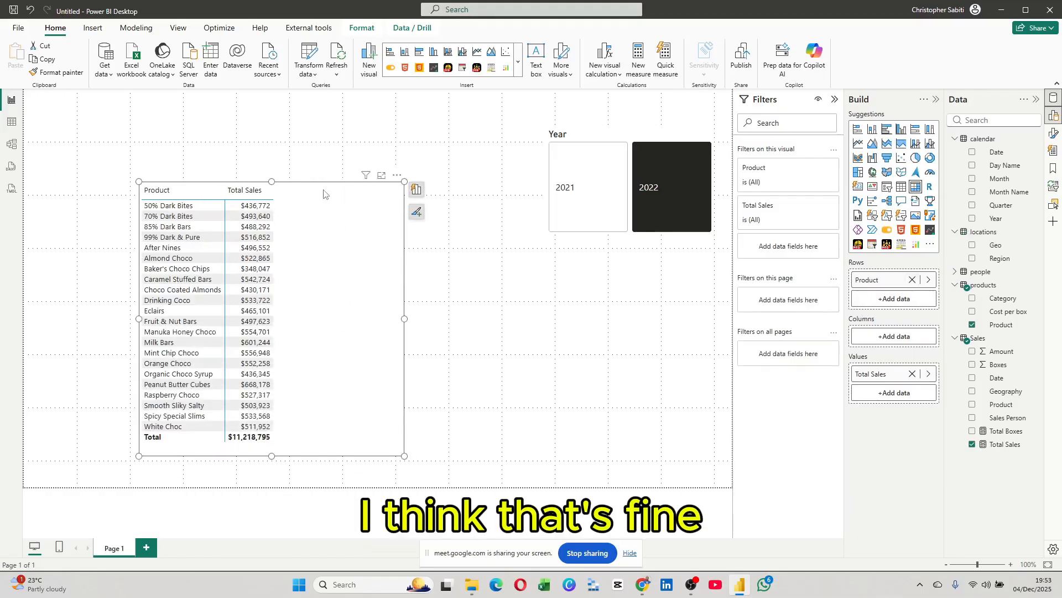
{"action": "left_click_drag", "start_coordinate": [269, 178], "coordinate": [226, 145]}
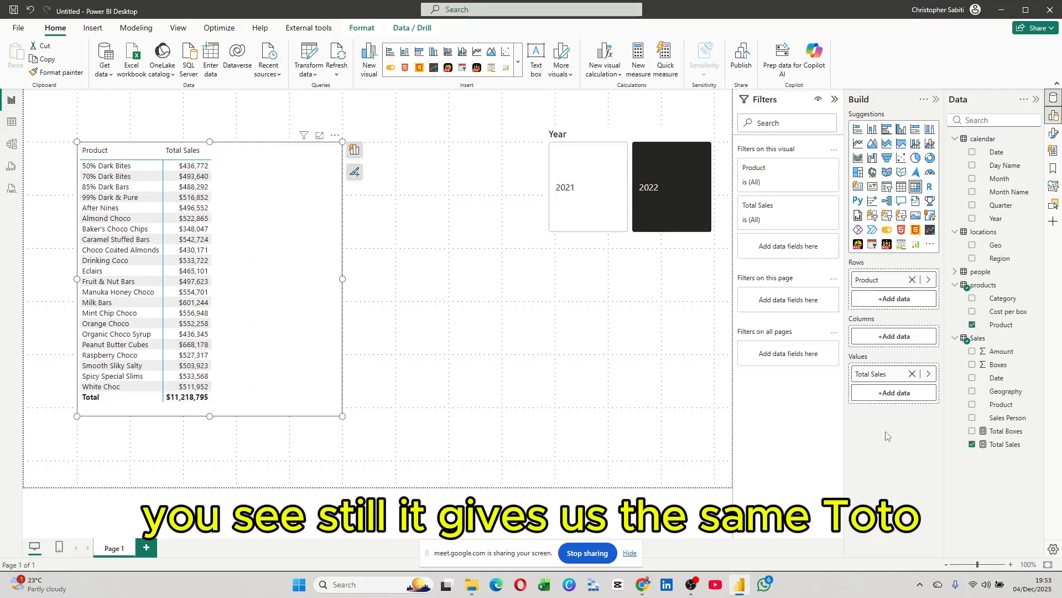
{"action": "left_click_drag", "start_coordinate": [1005, 431], "coordinate": [908, 402]}
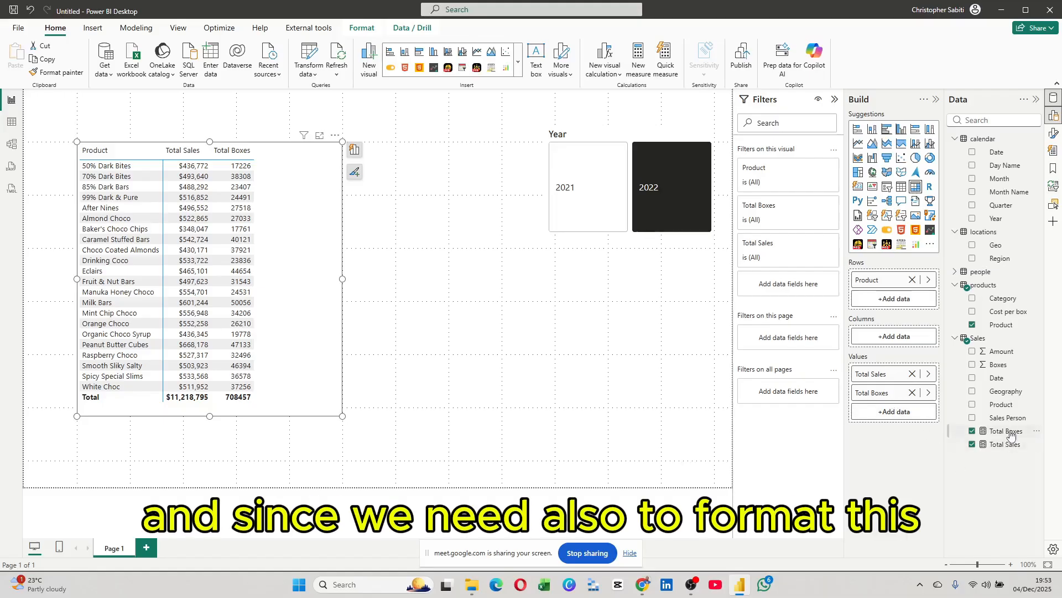
Format the Total Boxes measure with a thousands separator
{"action": "left_click", "coordinate": [1008, 432]}
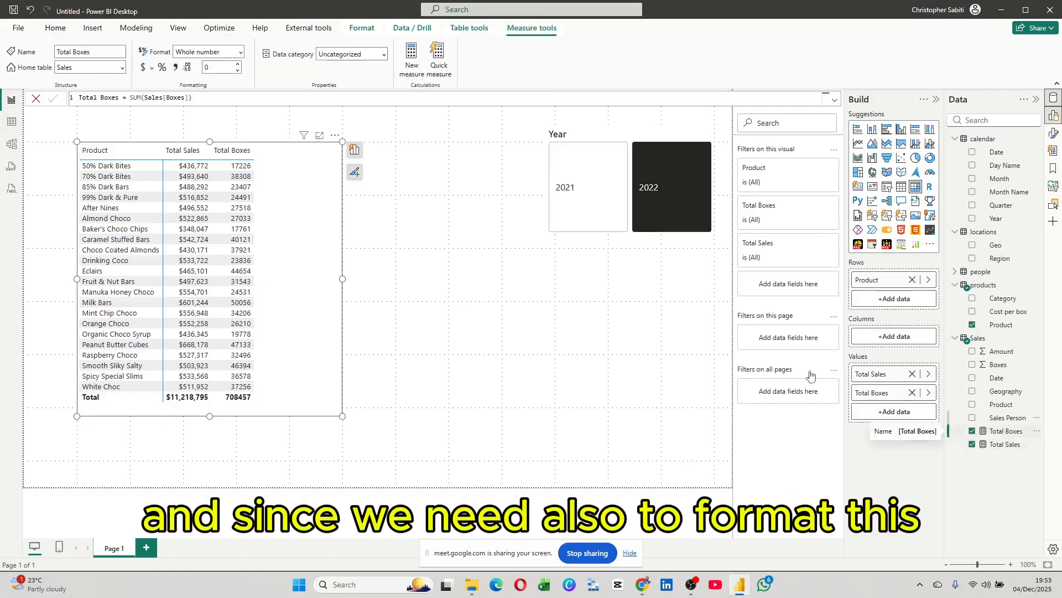
{"action": "left_click", "coordinate": [175, 68]}
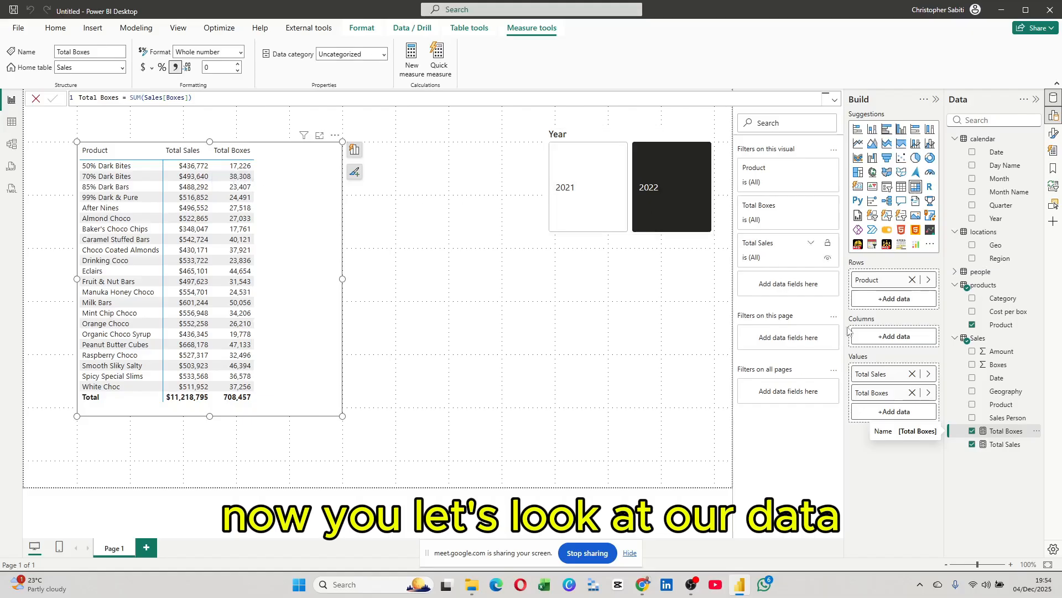
Examine the data in the products, people, locations and Sales tables, and return to the report
{"action": "left_click", "coordinate": [11, 122]}
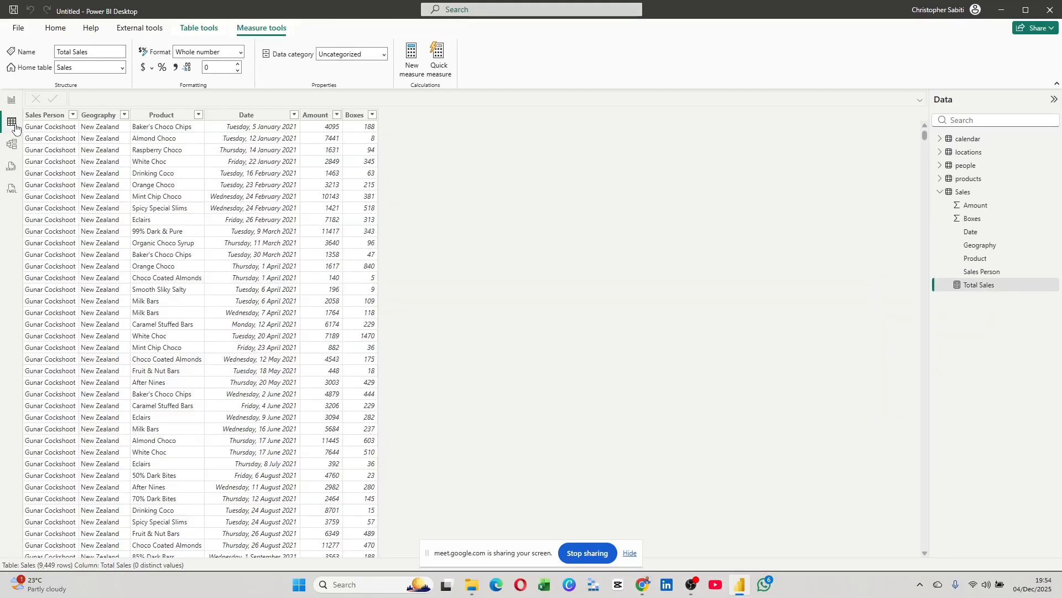
{"action": "left_click", "coordinate": [980, 180]}
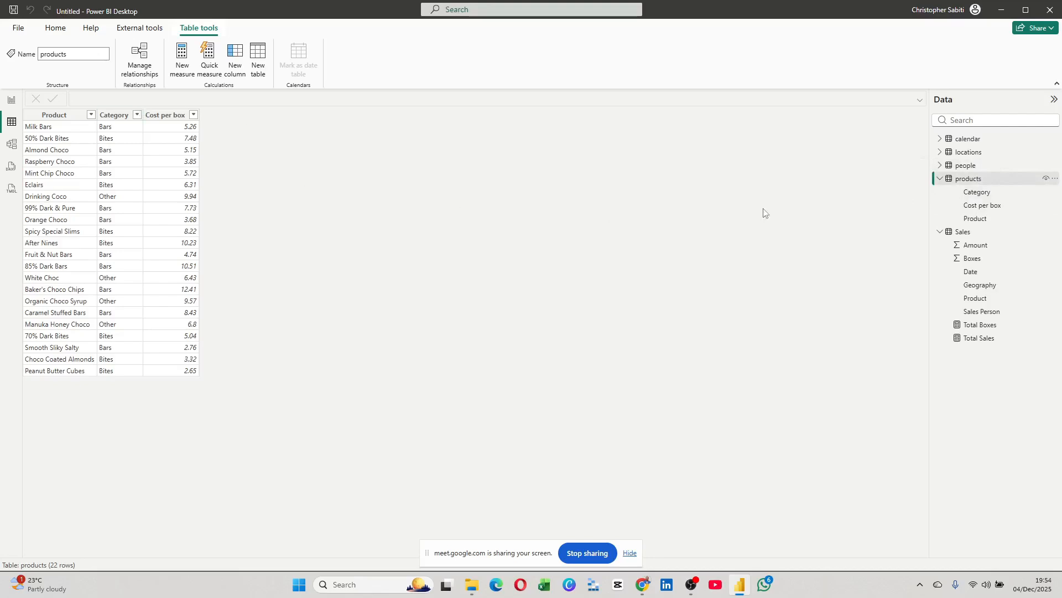
{"action": "left_click", "coordinate": [989, 289]}
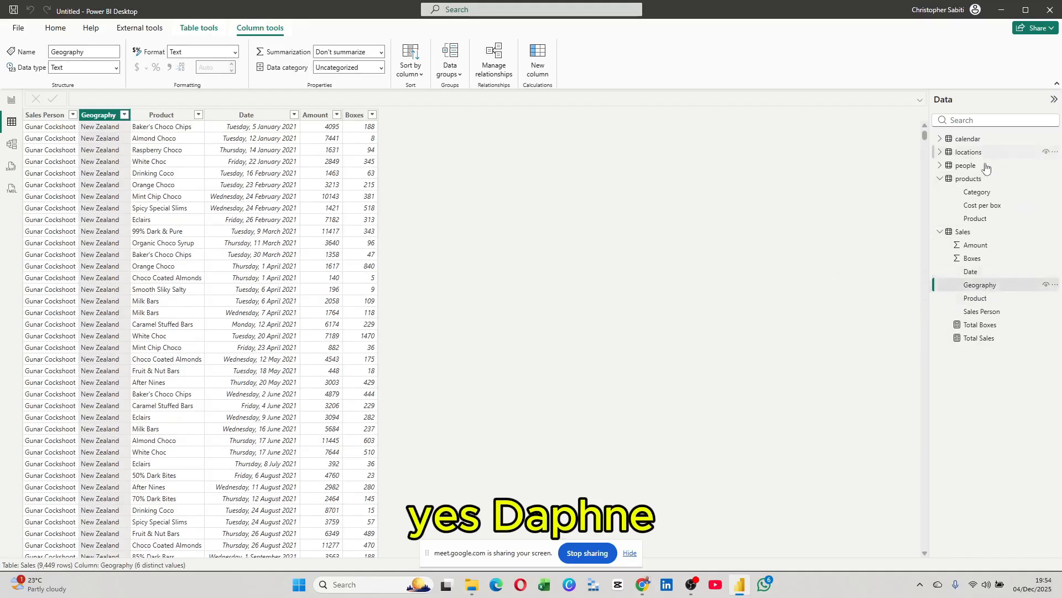
{"action": "left_click", "coordinate": [963, 168]}
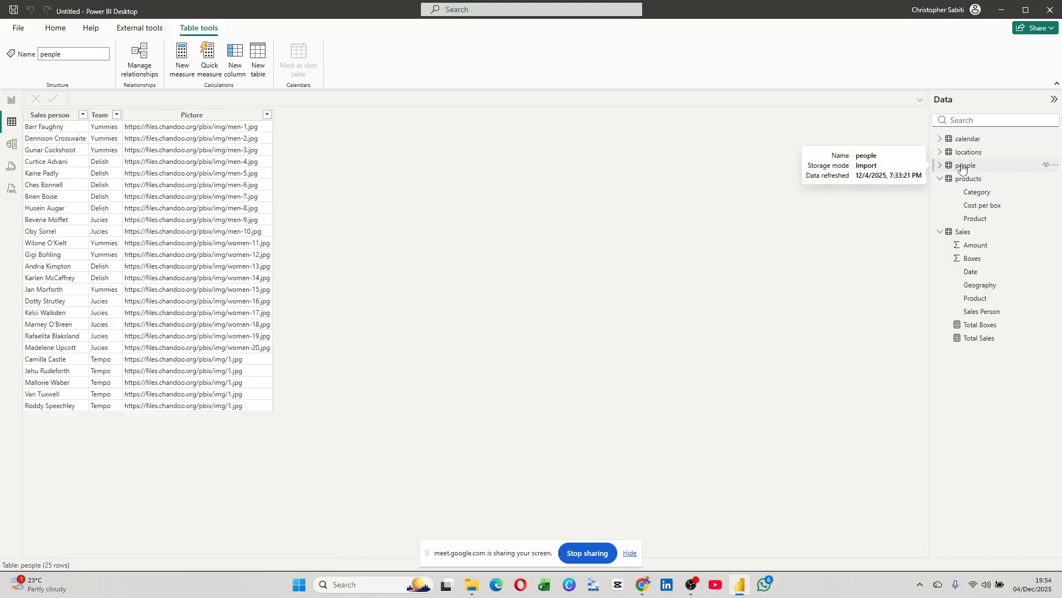
{"action": "left_click", "coordinate": [967, 152]}
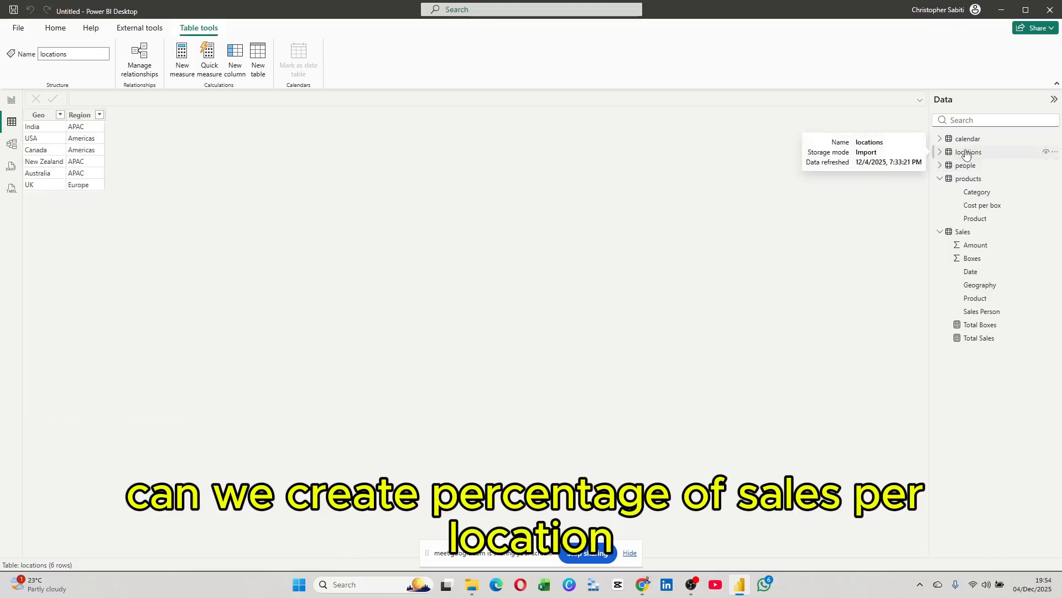
{"action": "left_click", "coordinate": [967, 232]}
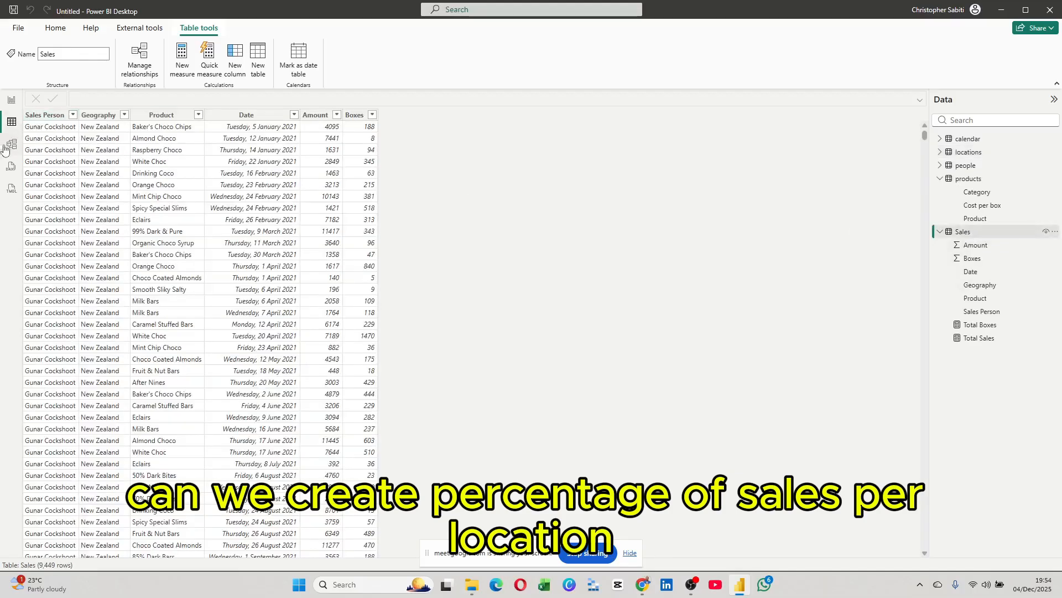
{"action": "left_click", "coordinate": [11, 100]}
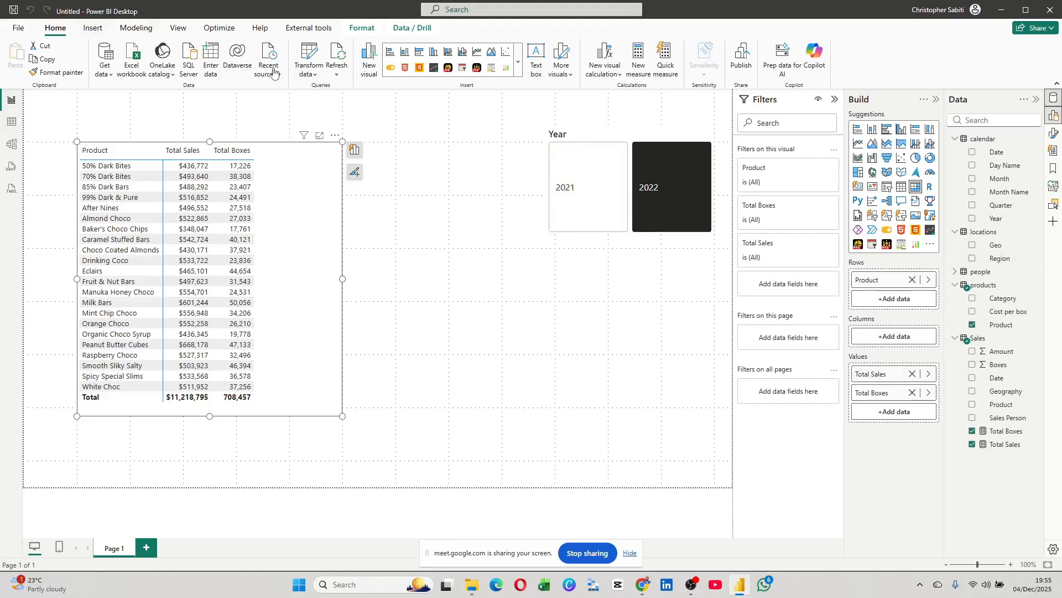
Start a new measure in the Sales table named Sales USA, using CALCULATE with the [Total Sales] measure as its expression
{"action": "left_click", "coordinate": [983, 338]}
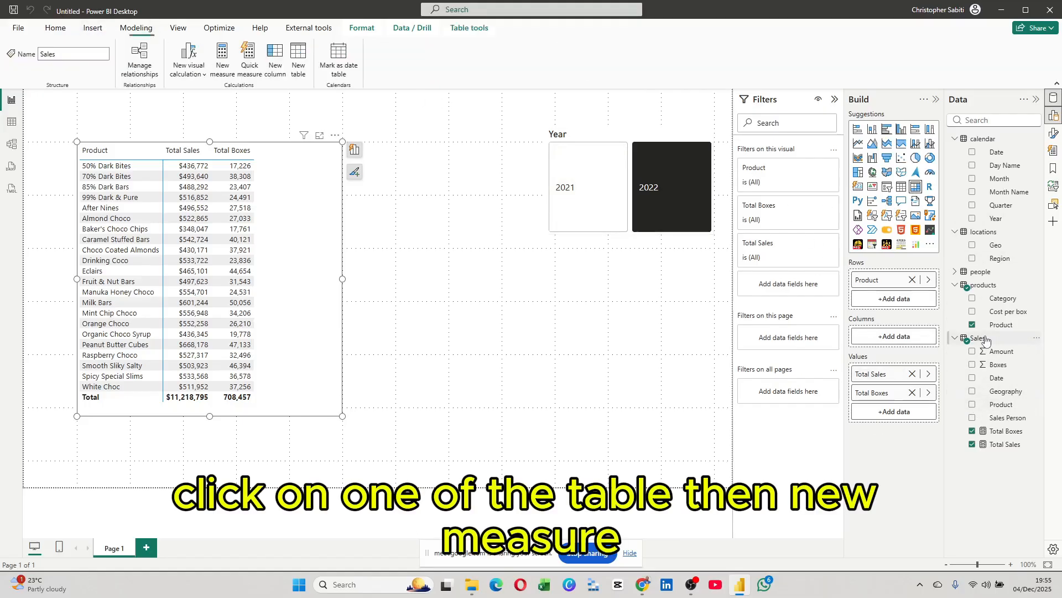
{"action": "left_click", "coordinate": [224, 58]}
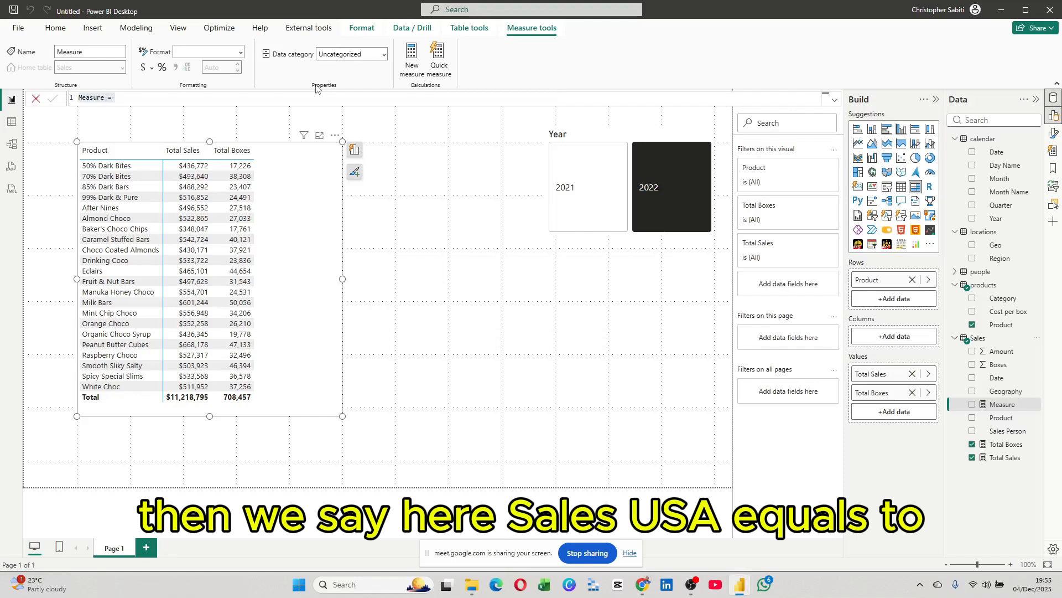
{"action": "type", "text": "Sales USA="}
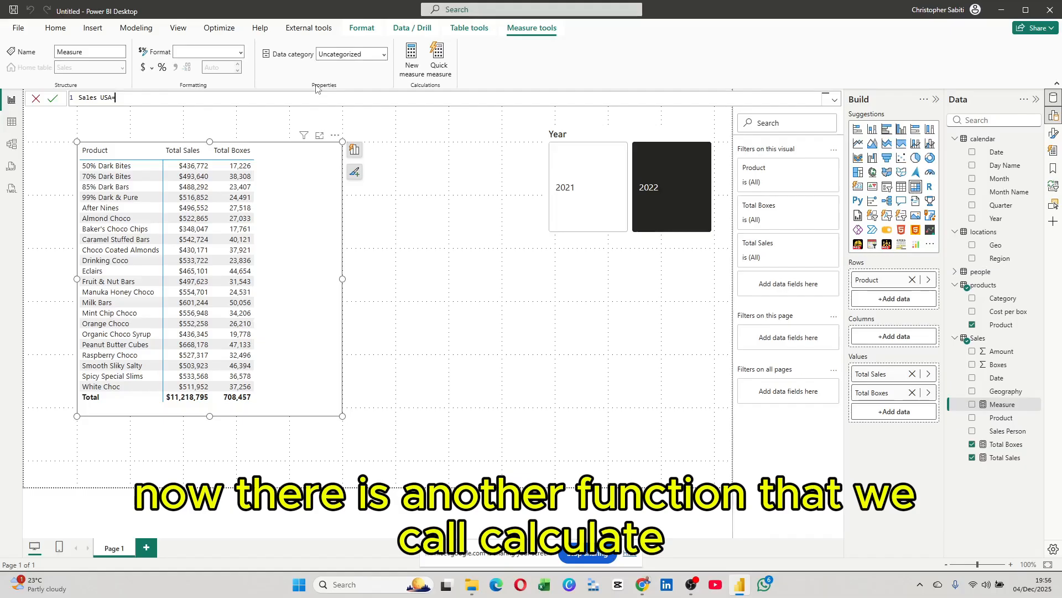
{"action": "type", "text": "cal"}
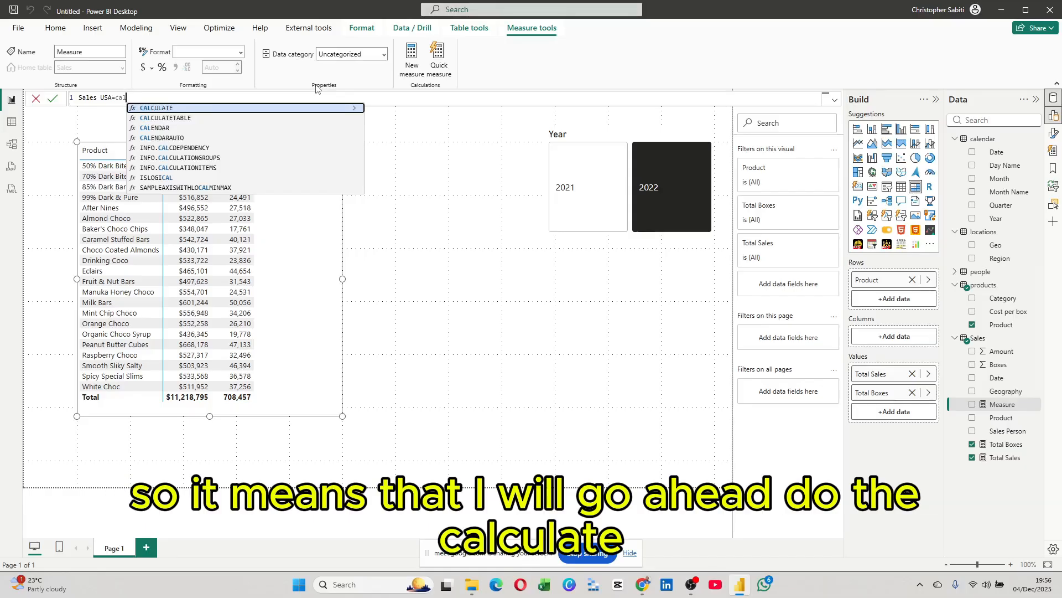
{"action": "key", "text": "Tab"}
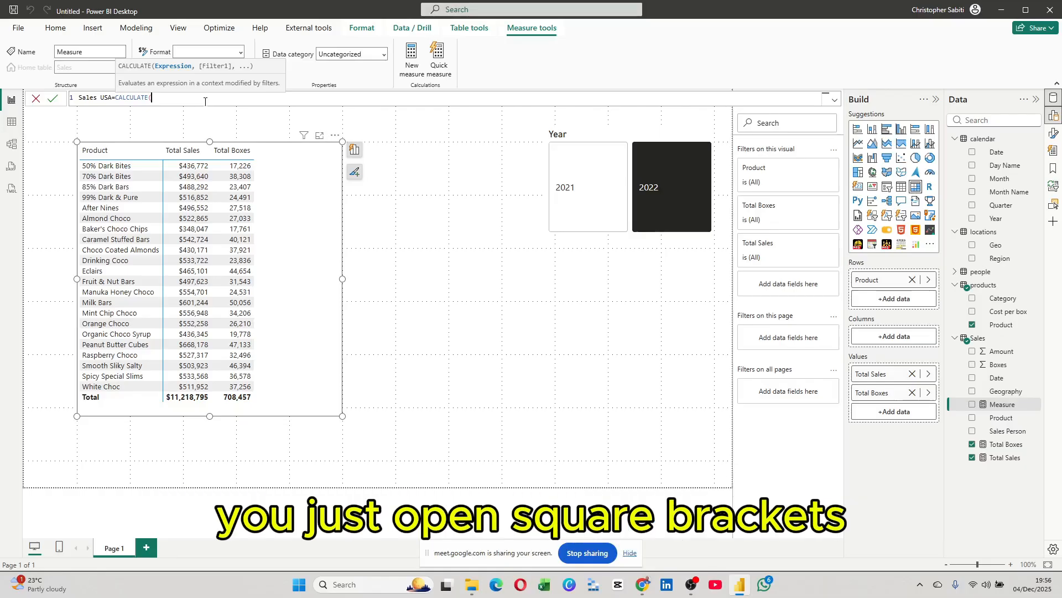
{"action": "type", "text": "["}
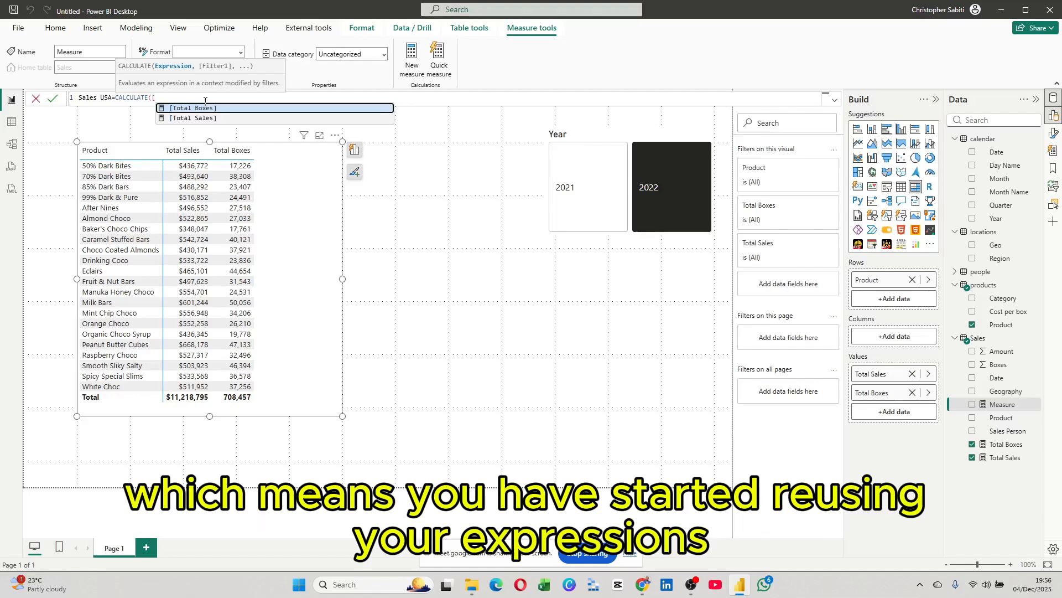
{"action": "key", "text": "Down"}
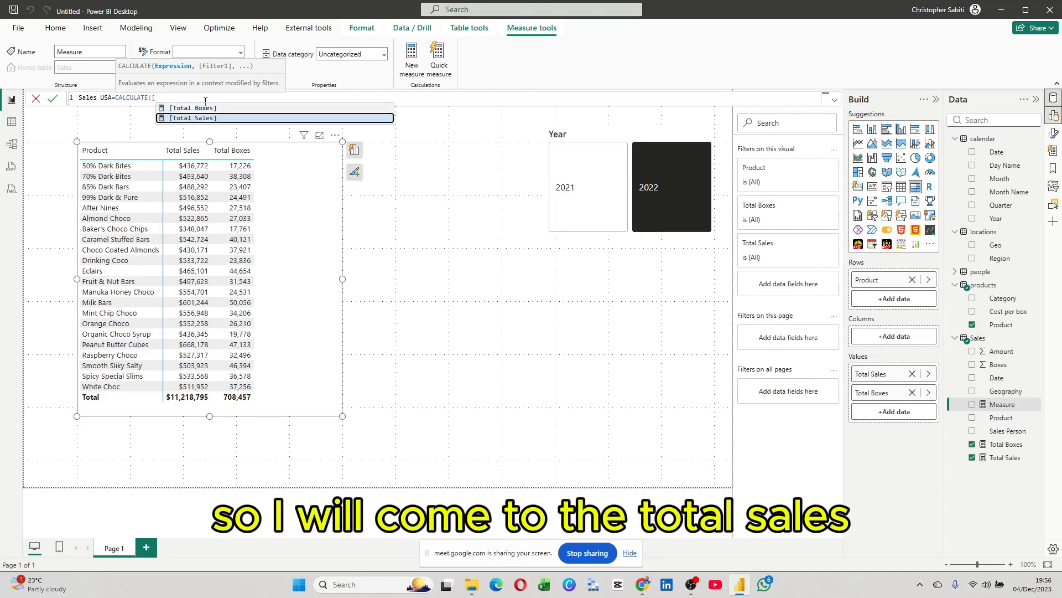
{"action": "key", "text": "Tab"}
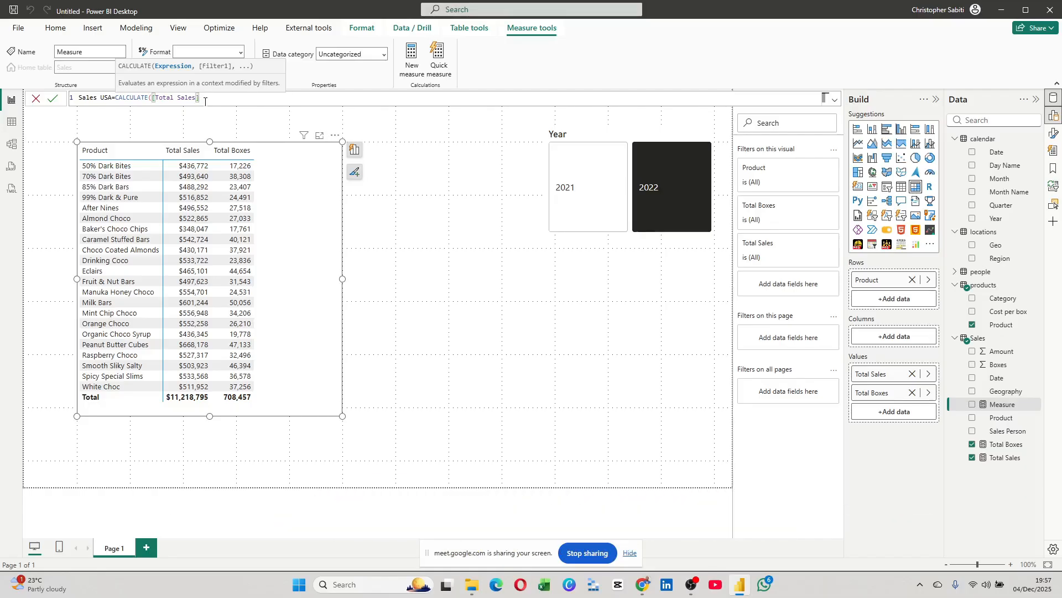
Add the Sales[Geography] column as the start of the CALCULATE filter argument in the Sales USA formula
{"action": "type", "text": ","}
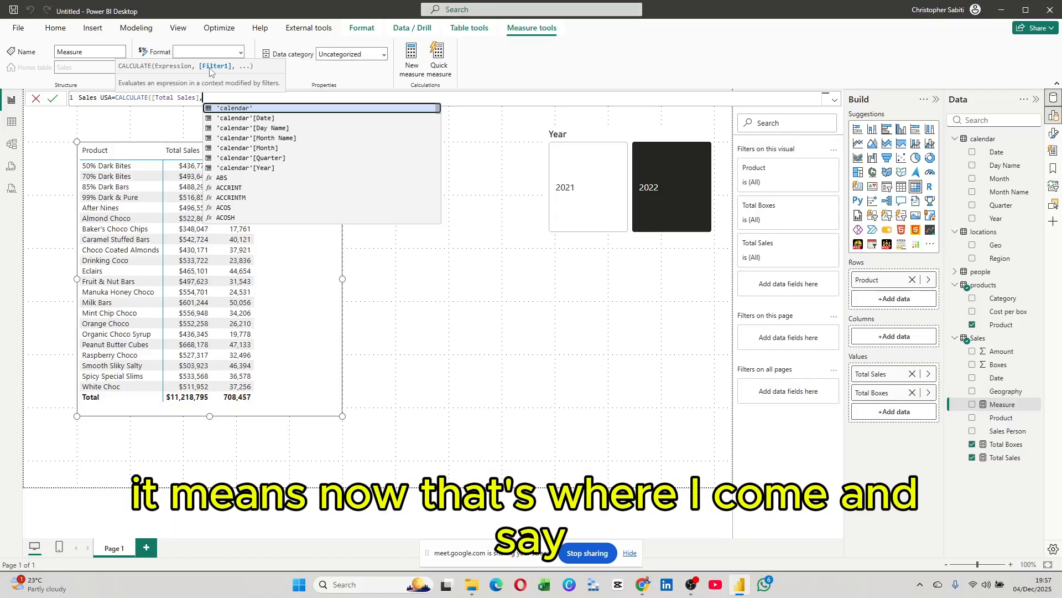
{"action": "type", "text": "sale"}
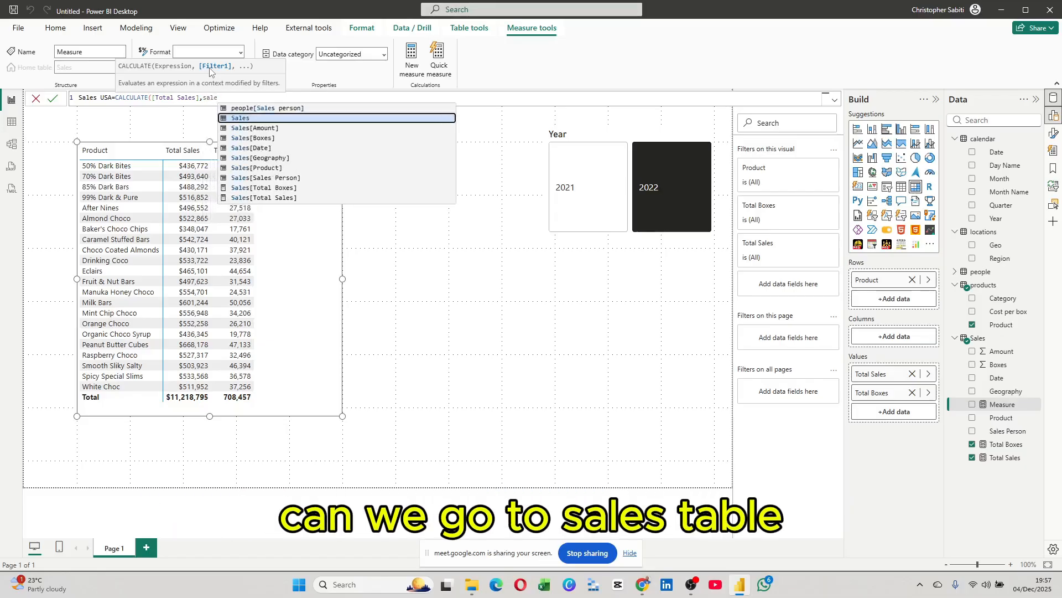
{"action": "type", "text": "s"}
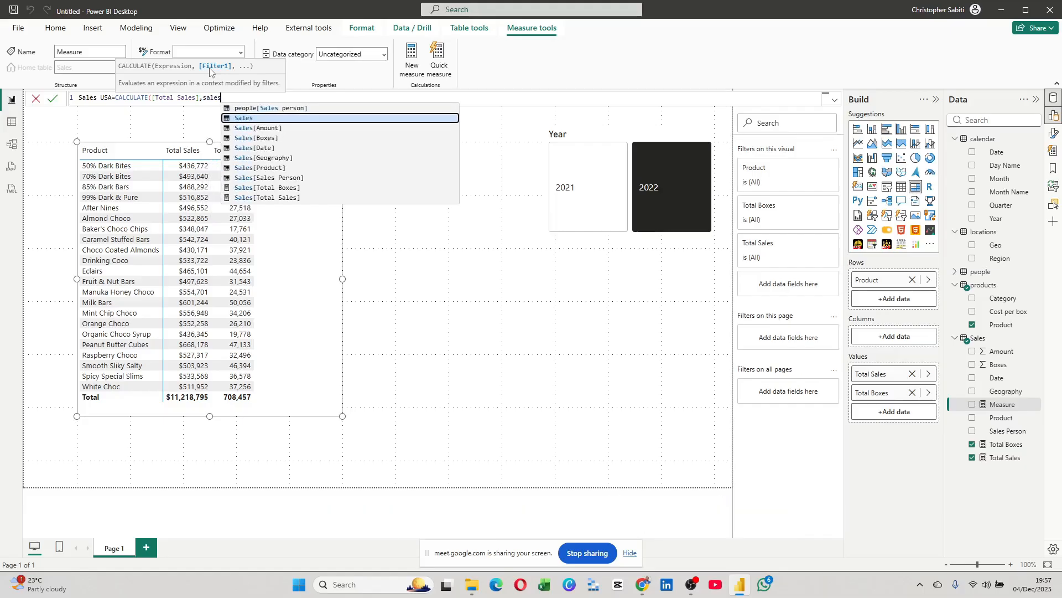
{"action": "type", "text": "["}
{"action": "key", "text": "Down"}
{"action": "key", "text": "Down"}
{"action": "key", "text": "Down"}
{"action": "key", "text": "Down"}
{"action": "key", "text": "Down"}
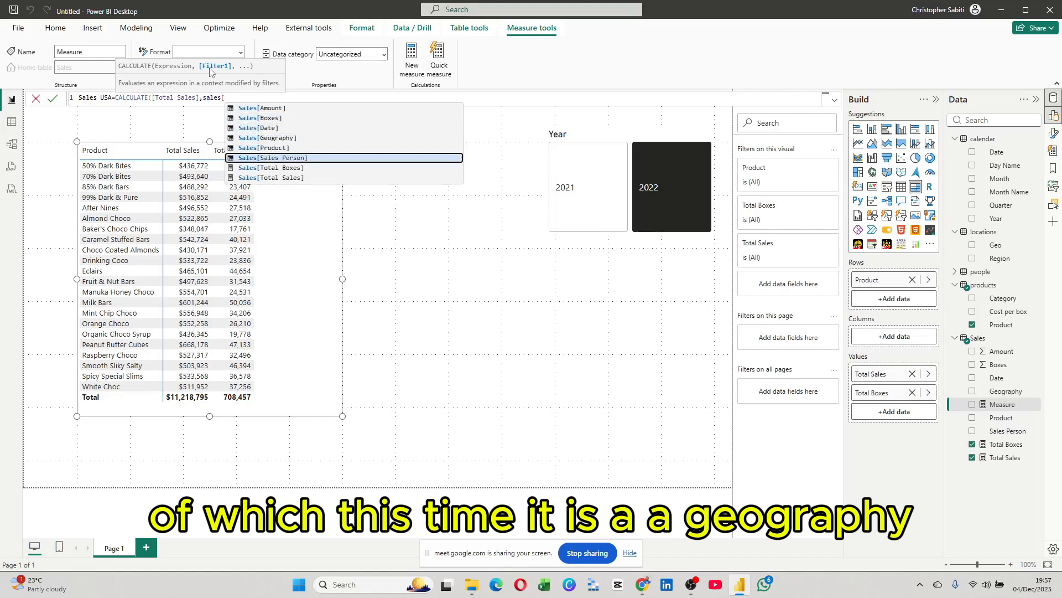
{"action": "key", "text": "Up"}
{"action": "key", "text": "Up"}
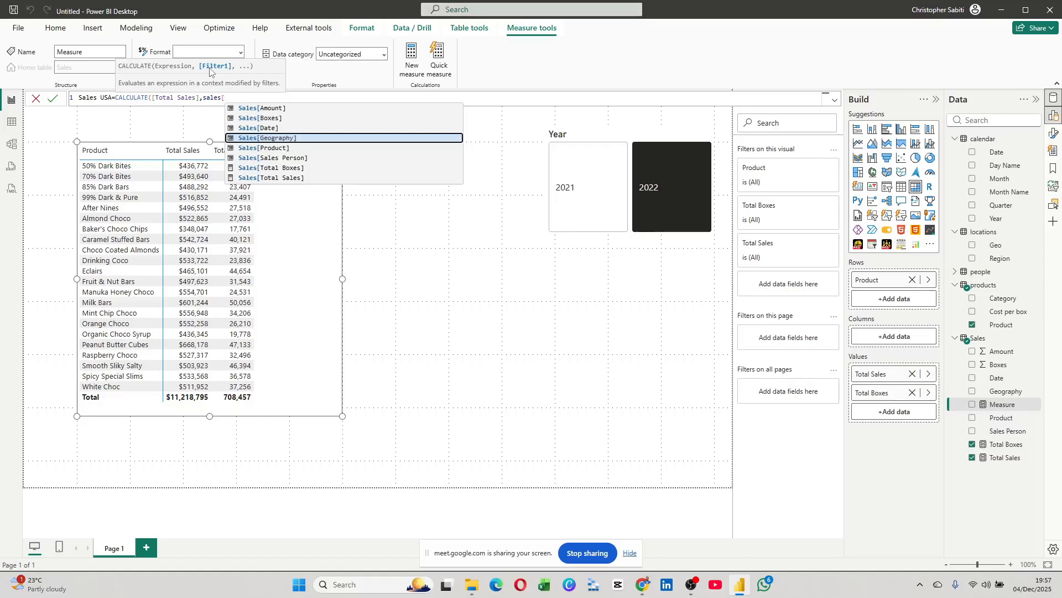
{"action": "key", "text": "Tab"}
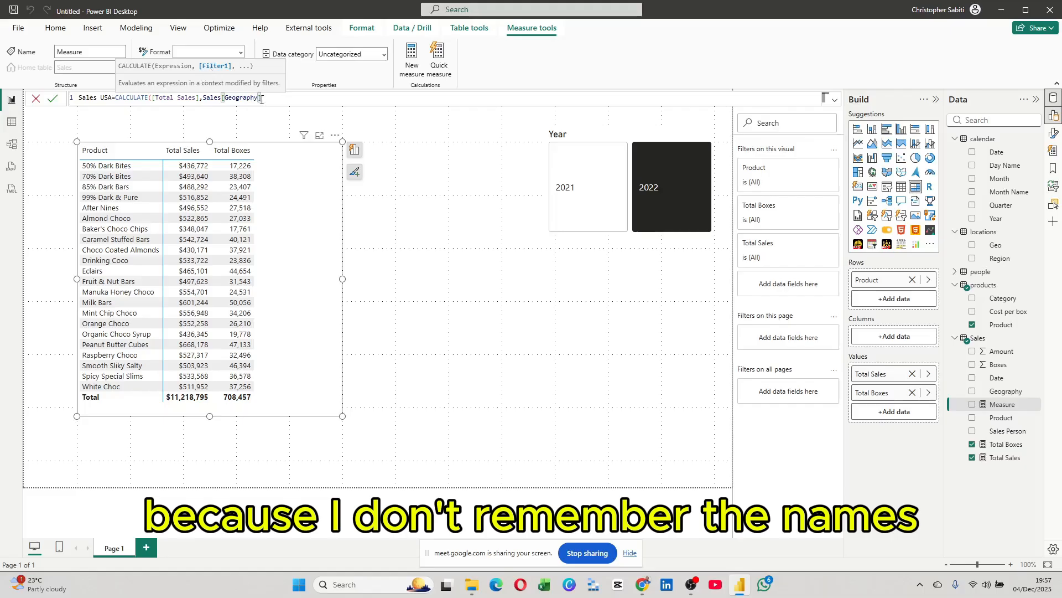
Cut the unfinished Sales USA formula to the clipboard and discard the new measure
{"action": "left_click_drag", "start_coordinate": [262, 98], "coordinate": [78, 97]}
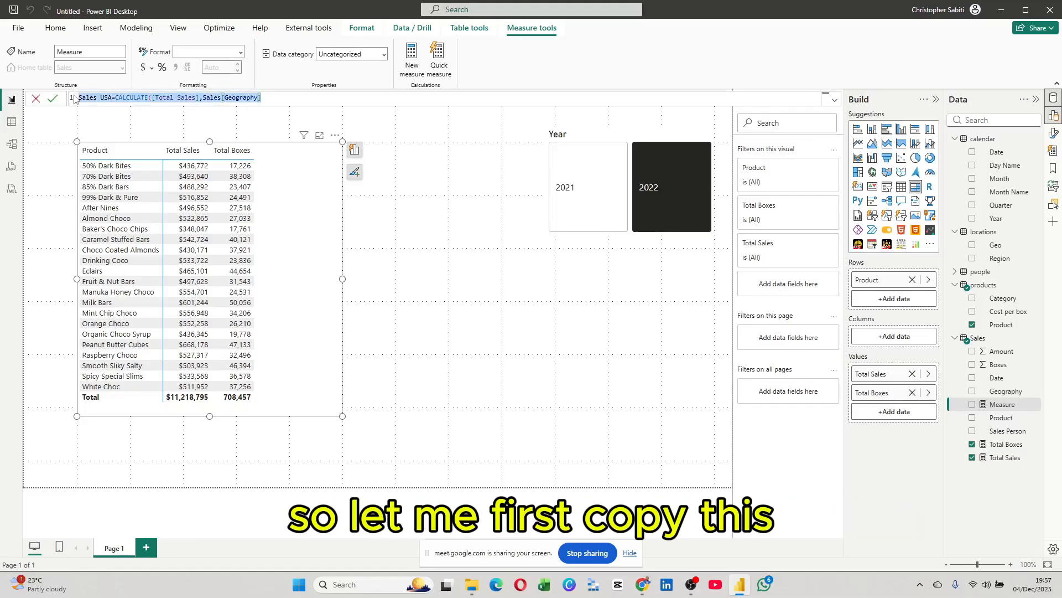
{"action": "key", "text": "ctrl+x"}
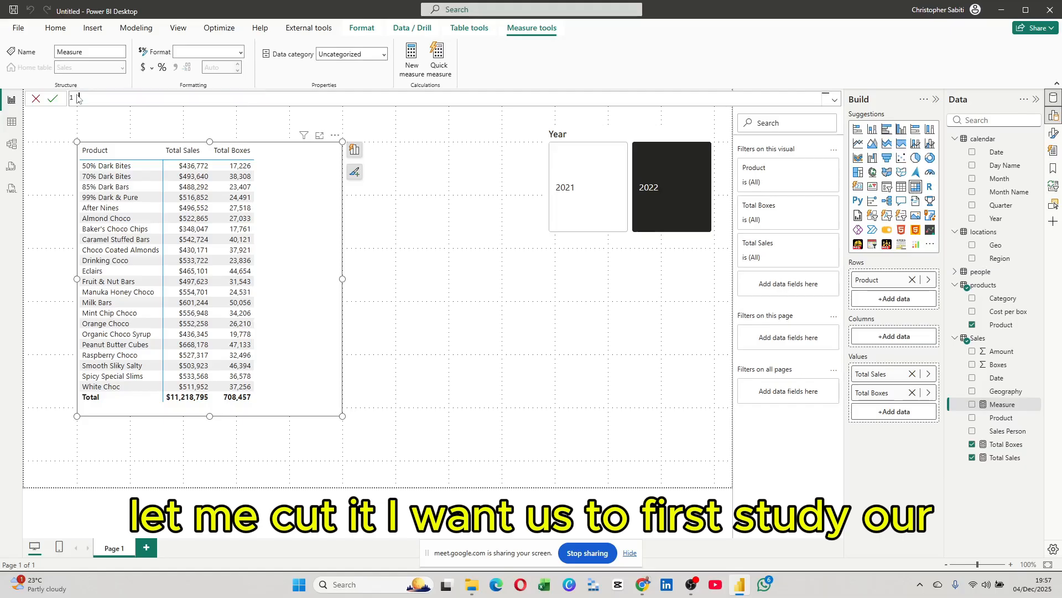
{"action": "left_click", "coordinate": [36, 98]}
Examine the country names in the Geography column of Sales and the Geo column of locations
{"action": "left_click", "coordinate": [11, 122]}
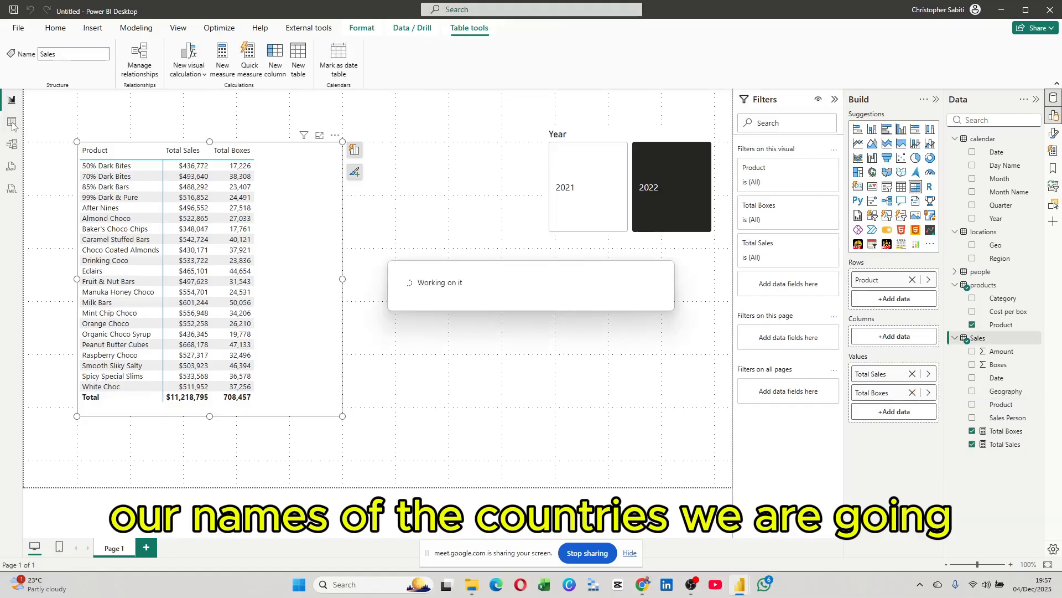
{"action": "left_click", "coordinate": [16, 124]}
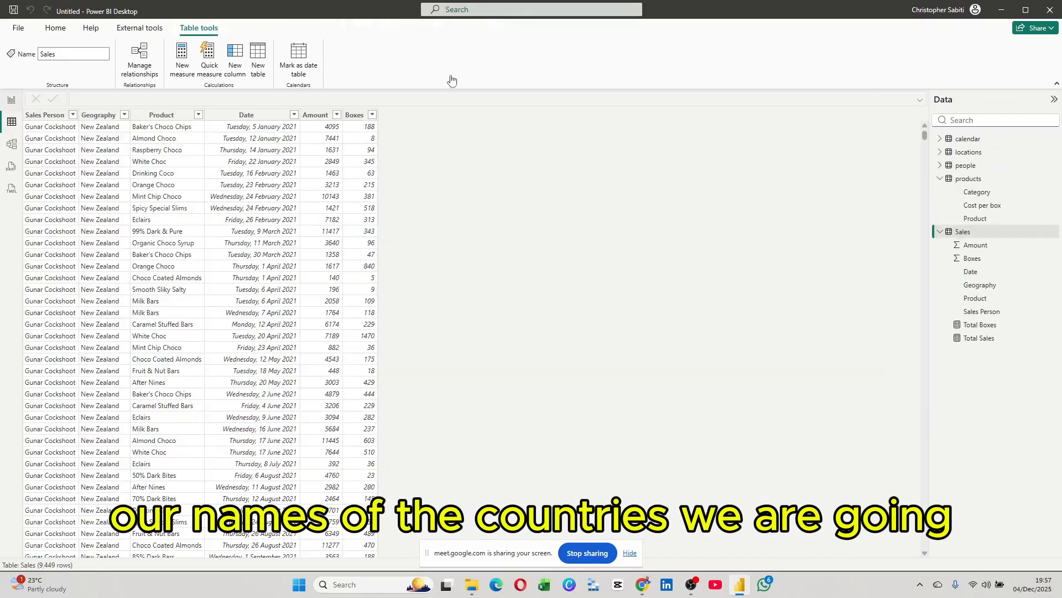
{"action": "left_click", "coordinate": [963, 232]}
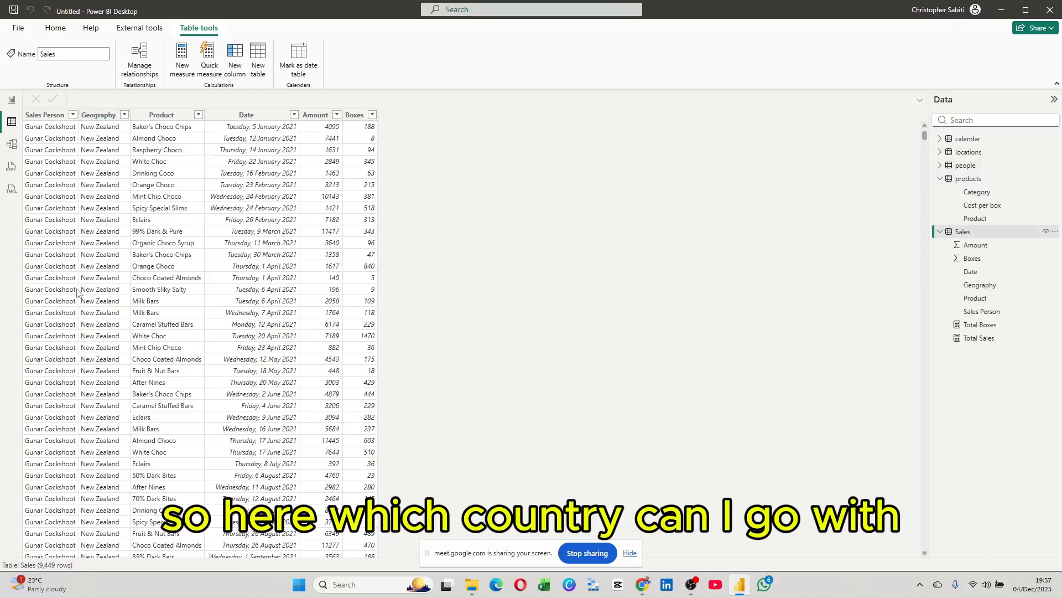
{"action": "scroll", "coordinate": [93, 308], "scroll_direction": "down", "scroll_amount": 15}
{"action": "scroll", "coordinate": [93, 309], "scroll_direction": "up", "scroll_amount": 15}
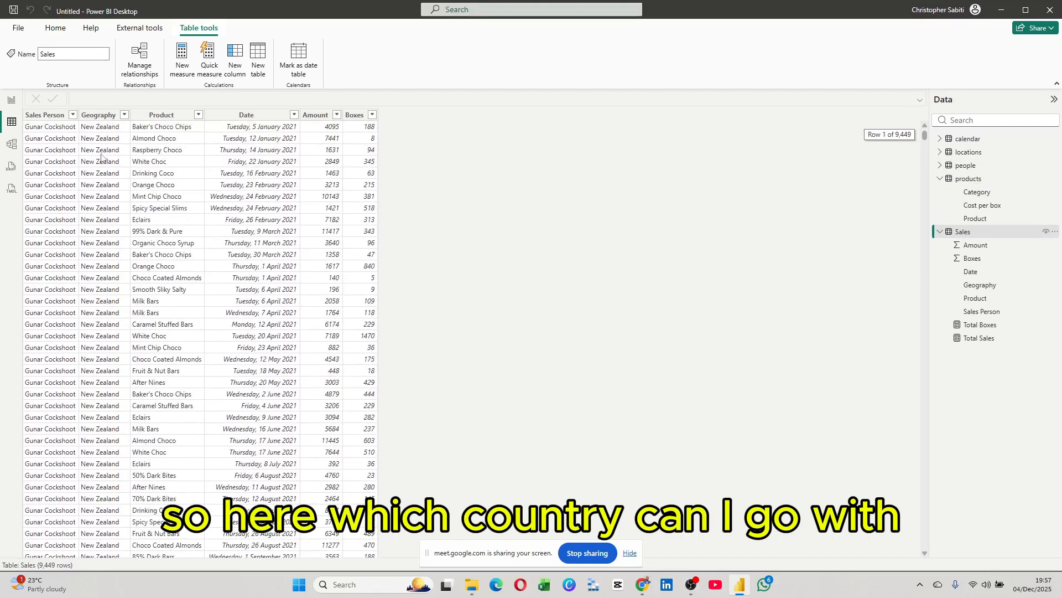
{"action": "left_click", "coordinate": [107, 119]}
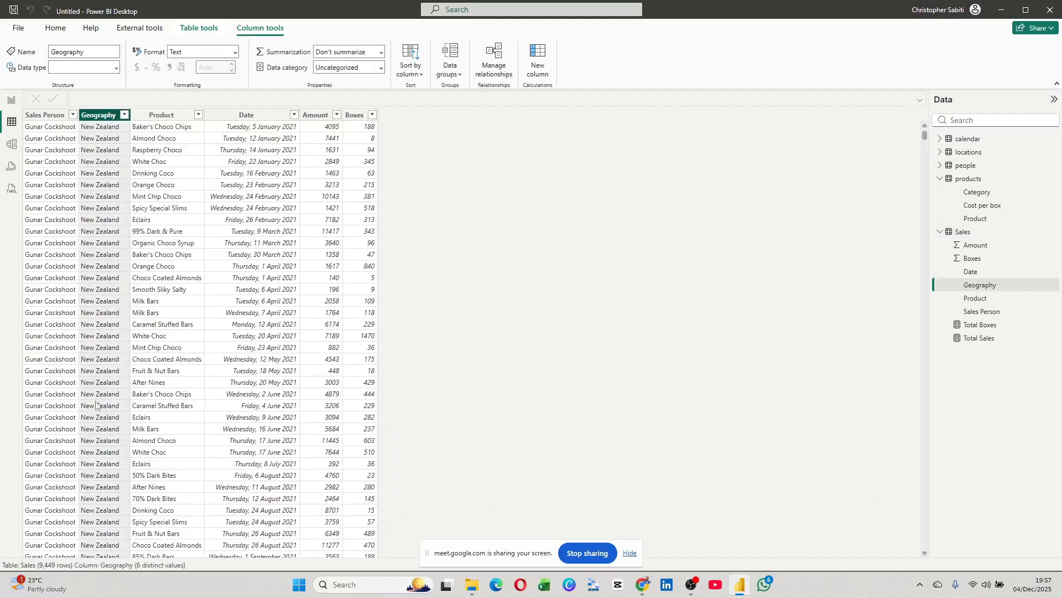
{"action": "scroll", "coordinate": [106, 390], "scroll_direction": "down", "scroll_amount": 20}
{"action": "scroll", "coordinate": [107, 390], "scroll_direction": "down", "scroll_amount": 10}
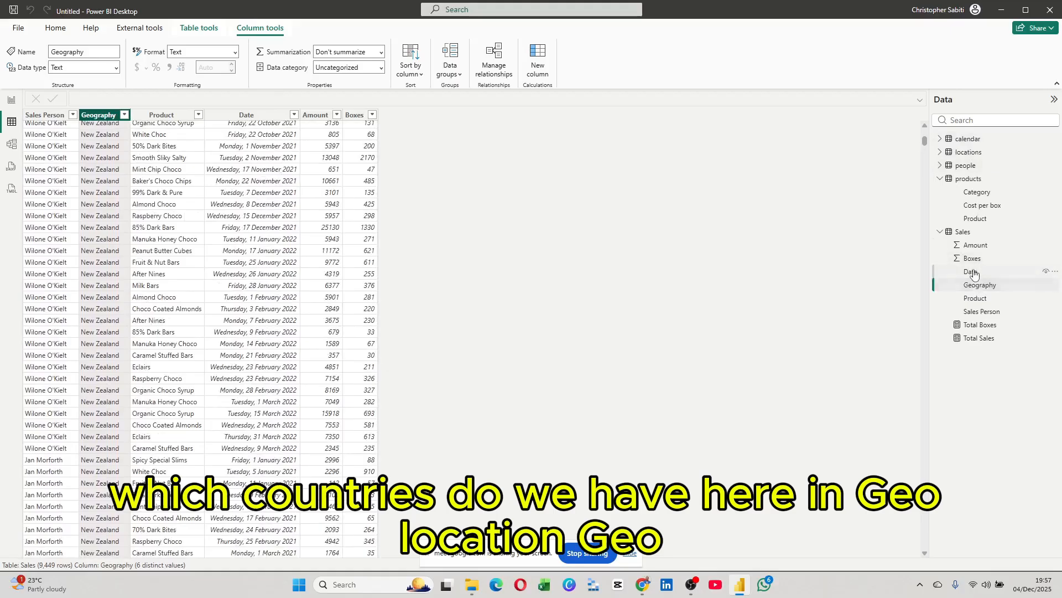
{"action": "left_click", "coordinate": [962, 155]}
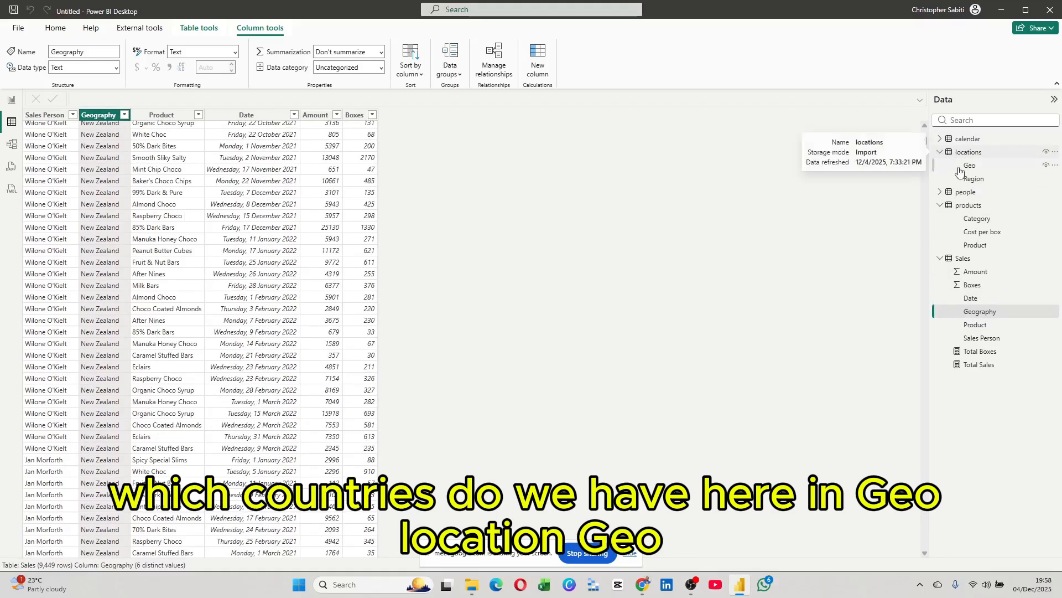
{"action": "left_click", "coordinate": [970, 167]}
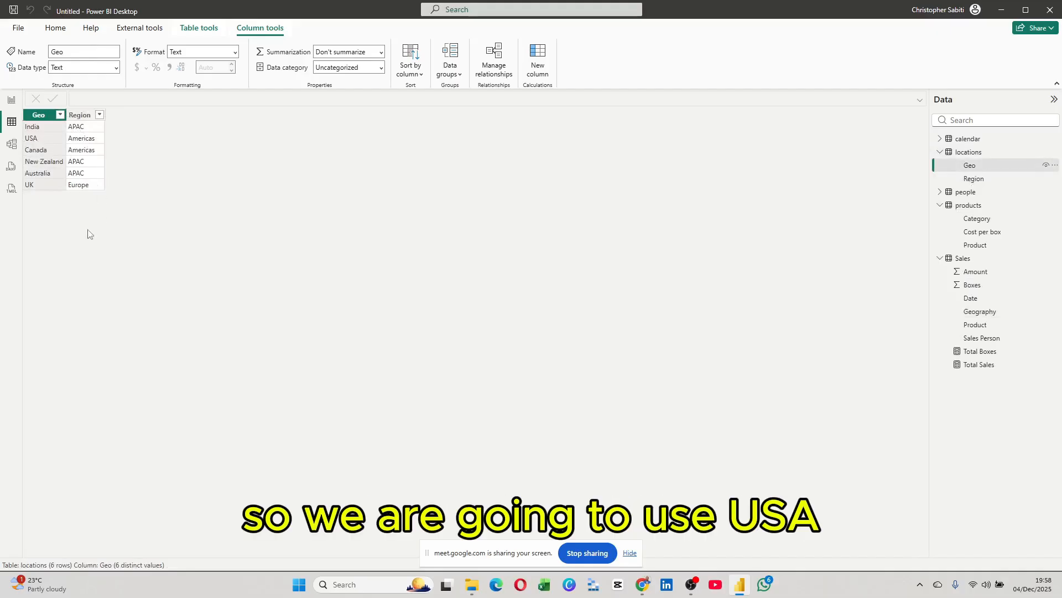
Create a measure in the Sales table from the cut formula, completed as Sales USA=CALCULATE([Total Sales],Sales[Geography]="USA")
{"action": "left_click", "coordinate": [10, 101]}
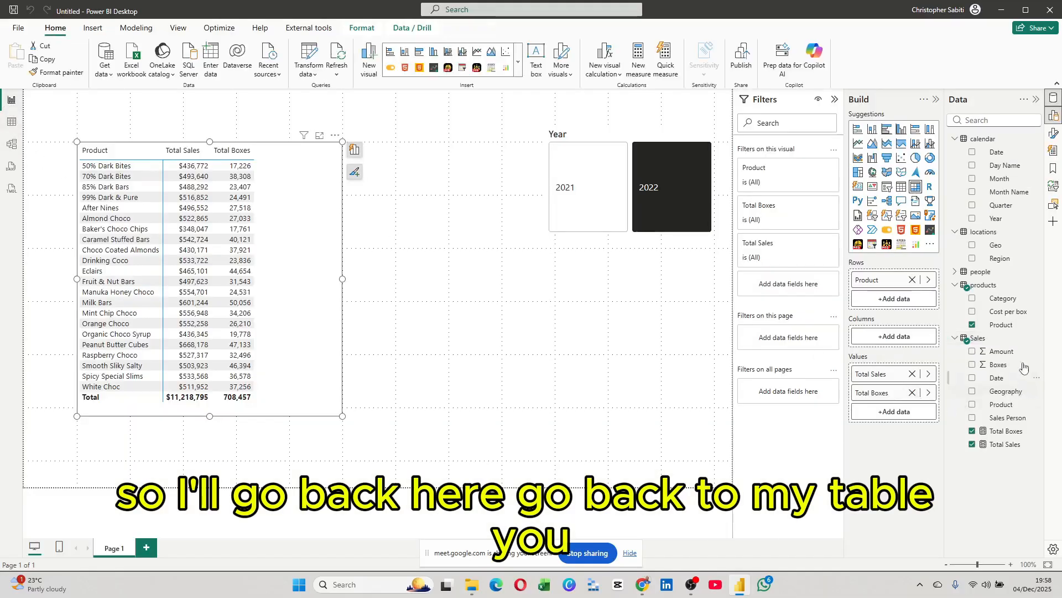
{"action": "left_click", "coordinate": [991, 339]}
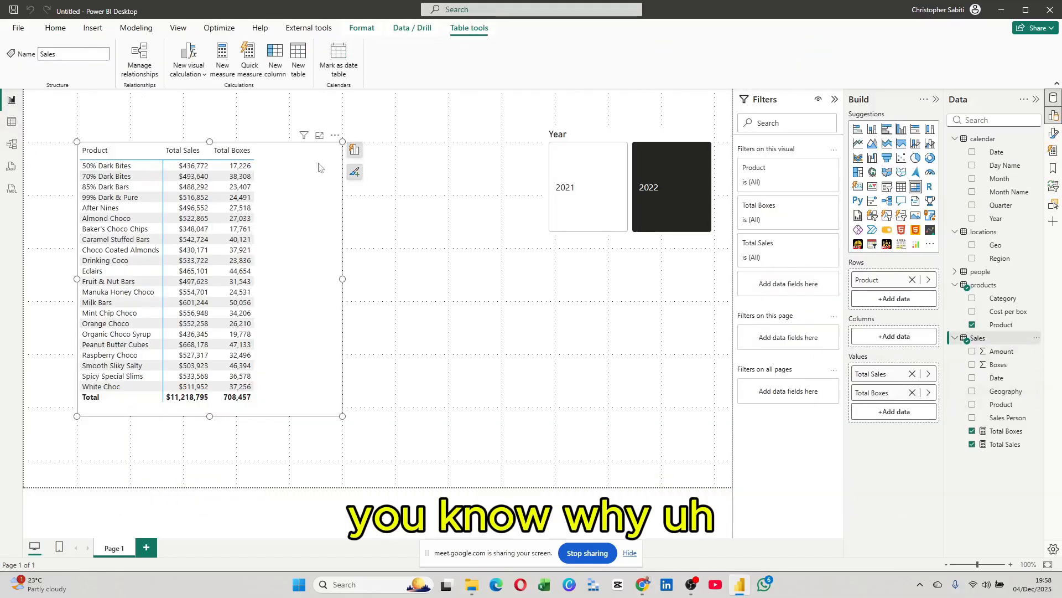
{"action": "left_click", "coordinate": [223, 56]}
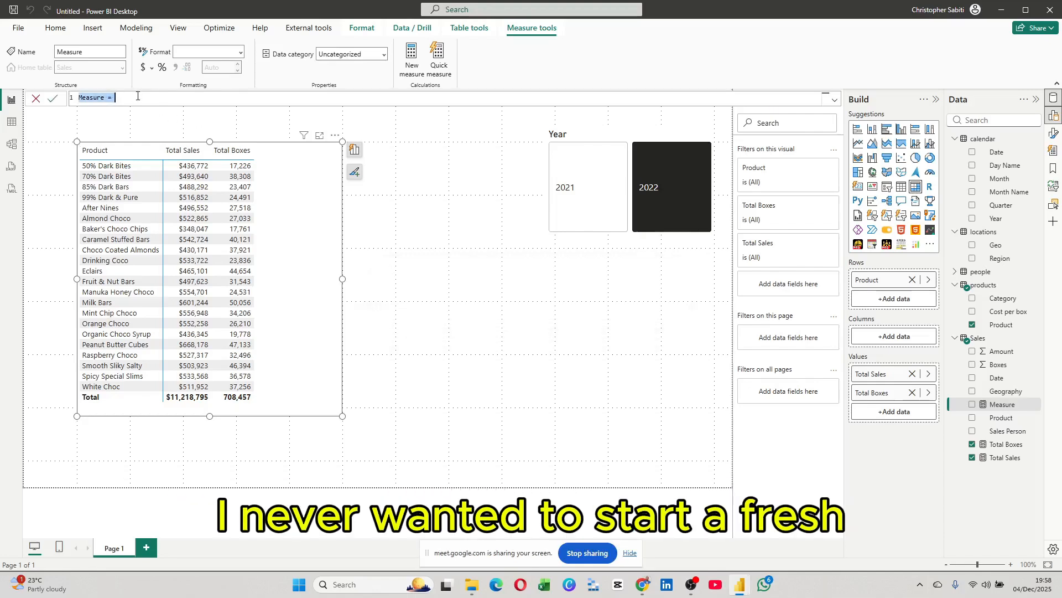
{"action": "key", "text": "ctrl+v"}
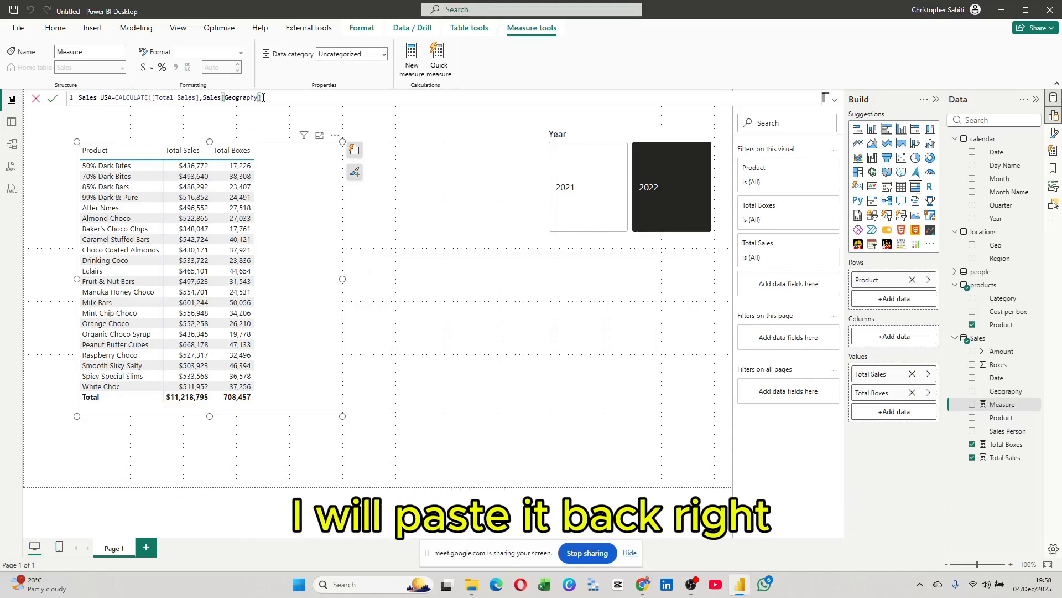
{"action": "type", "text": "=\"U"}
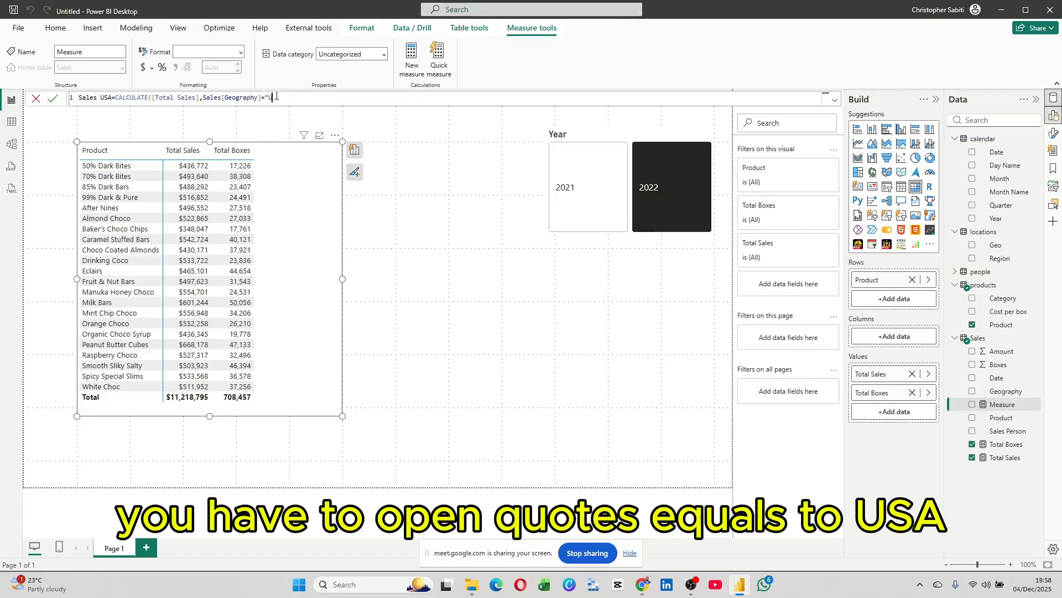
{"action": "type", "text": "A"}
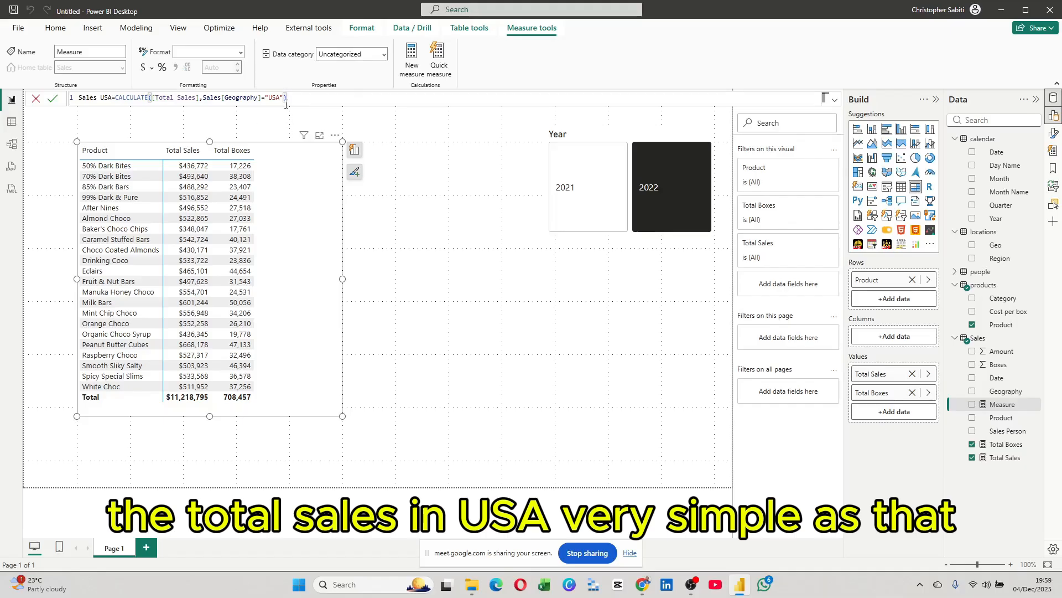
{"action": "key", "text": "Return"}
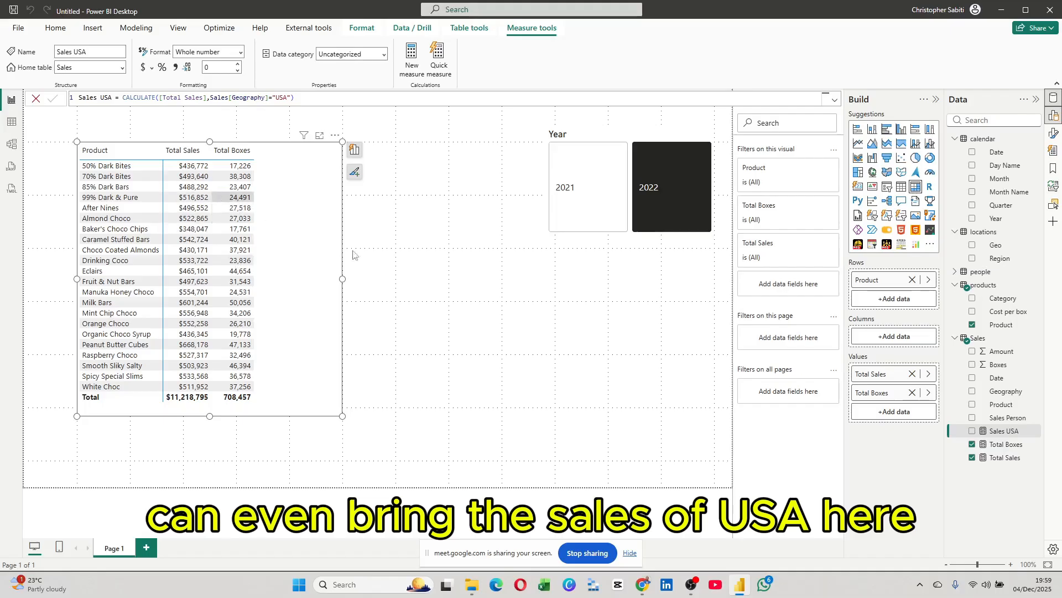
Add the Sales USA measure to the product matrix's values and display it in a new, wider and shorter card visual
{"action": "left_click_drag", "start_coordinate": [1007, 434], "coordinate": [902, 417]}
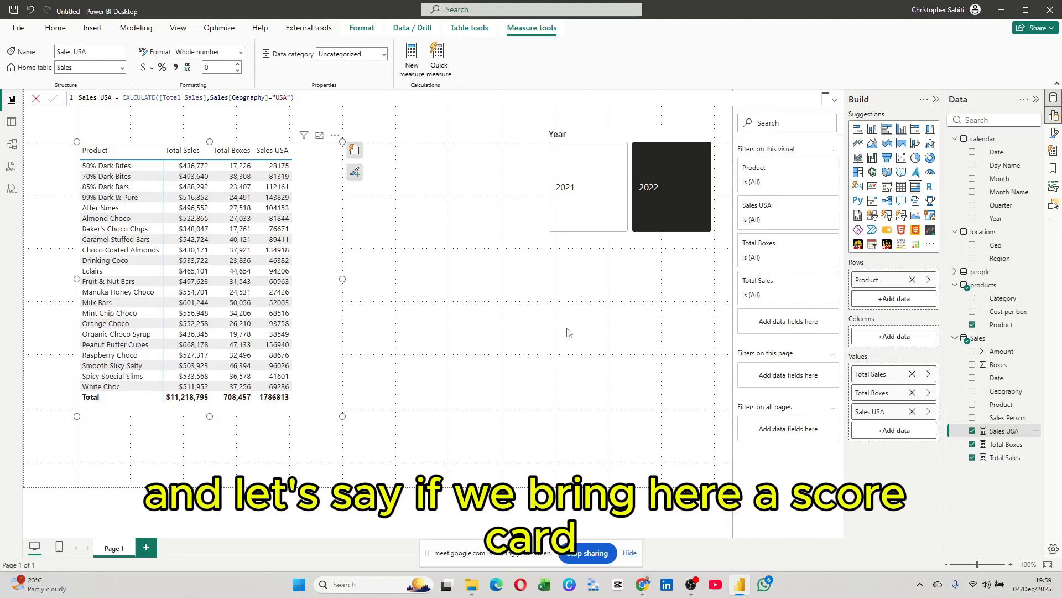
{"action": "left_click", "coordinate": [623, 274]}
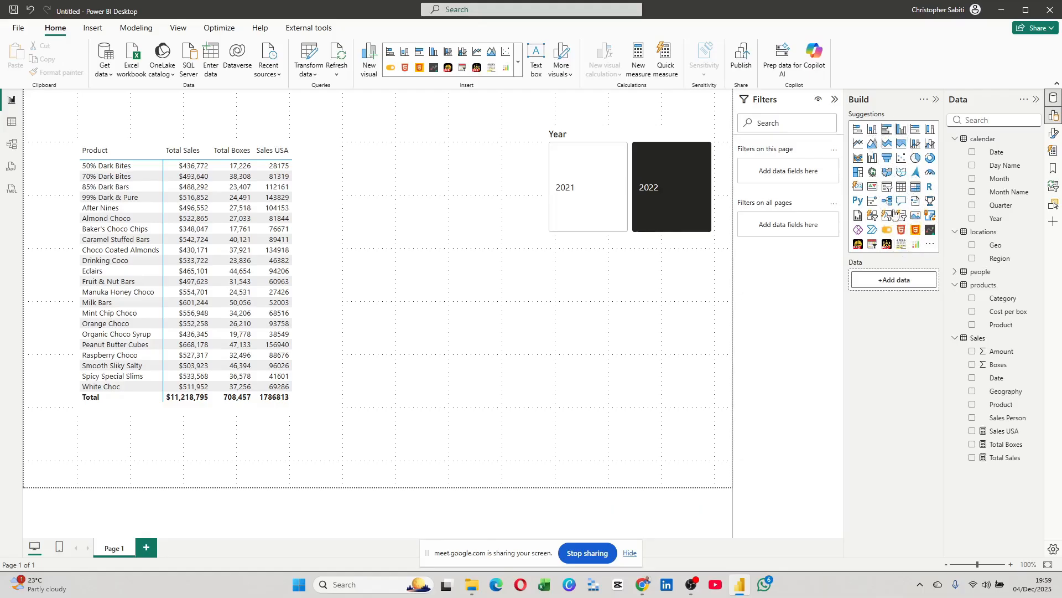
{"action": "left_click", "coordinate": [861, 189]}
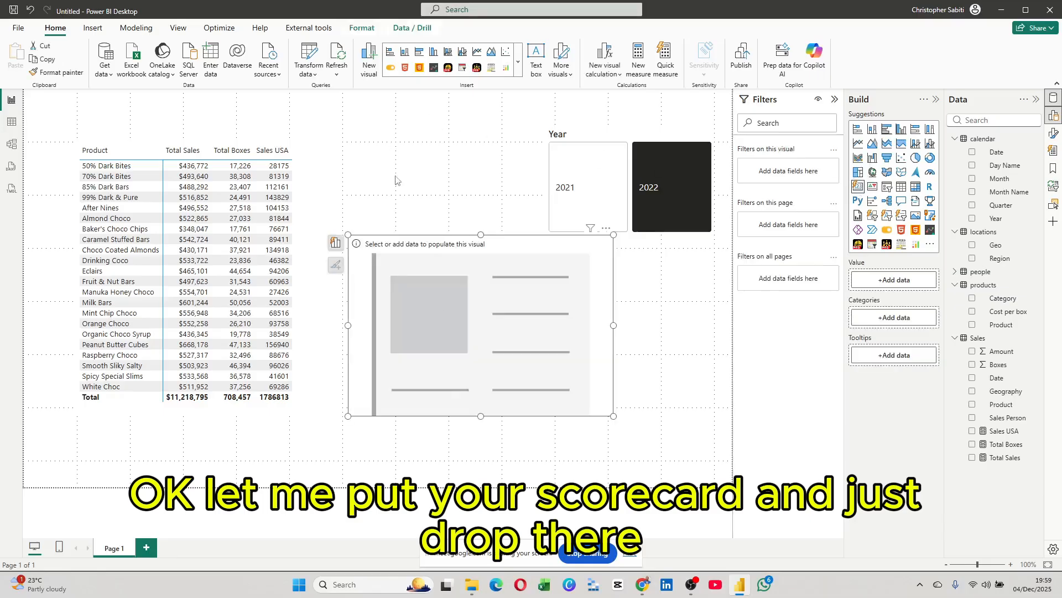
{"action": "left_click_drag", "start_coordinate": [1004, 431], "coordinate": [898, 279]}
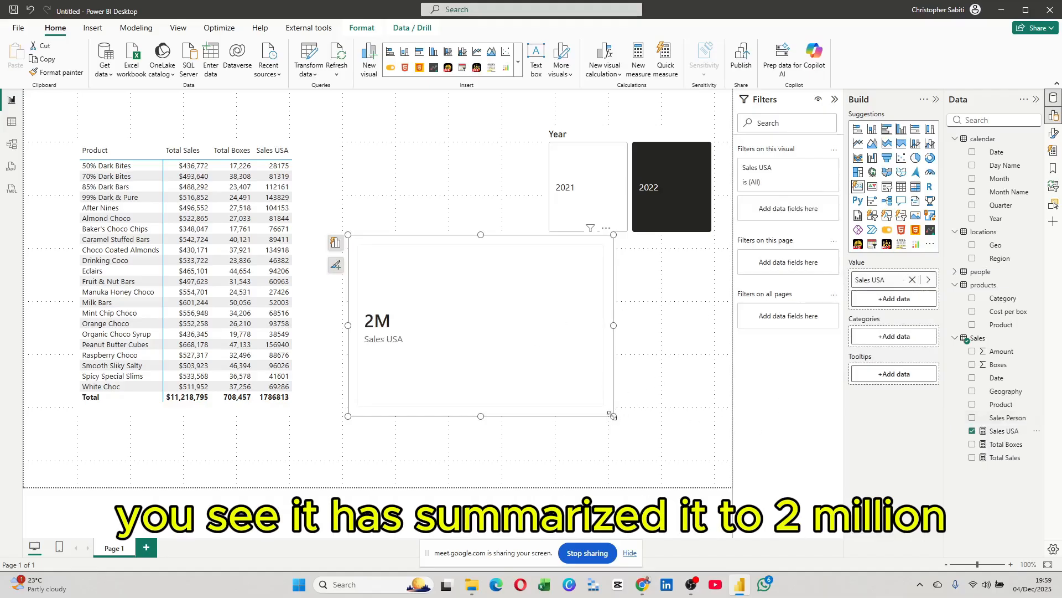
{"action": "left_click_drag", "start_coordinate": [614, 416], "coordinate": [657, 368]}
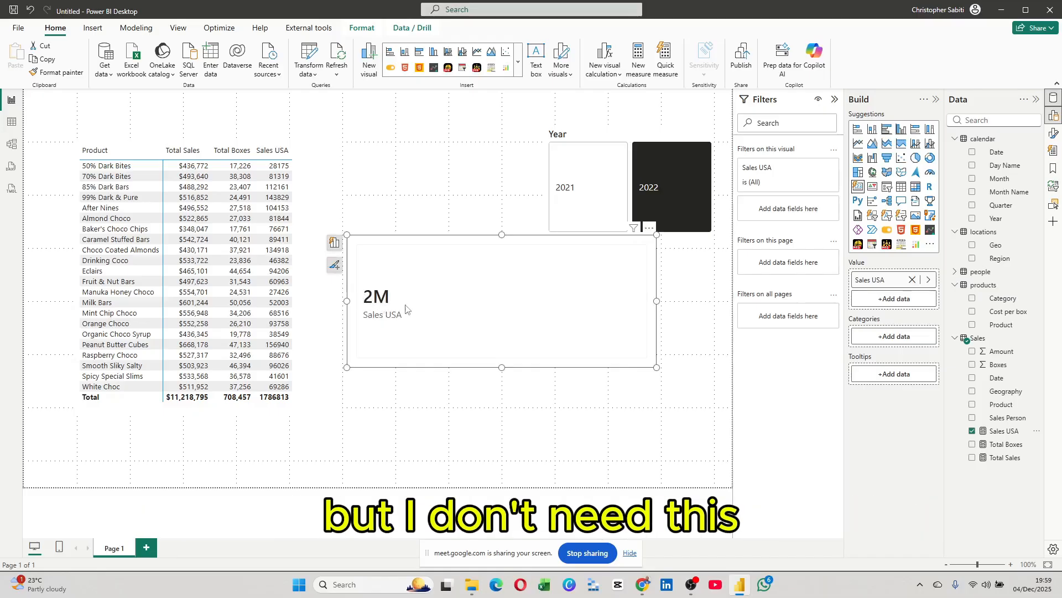
Look through the Sales USA card's callout value and card formatting settings for the option controlling the number's display units
{"action": "left_click", "coordinate": [1055, 133]}
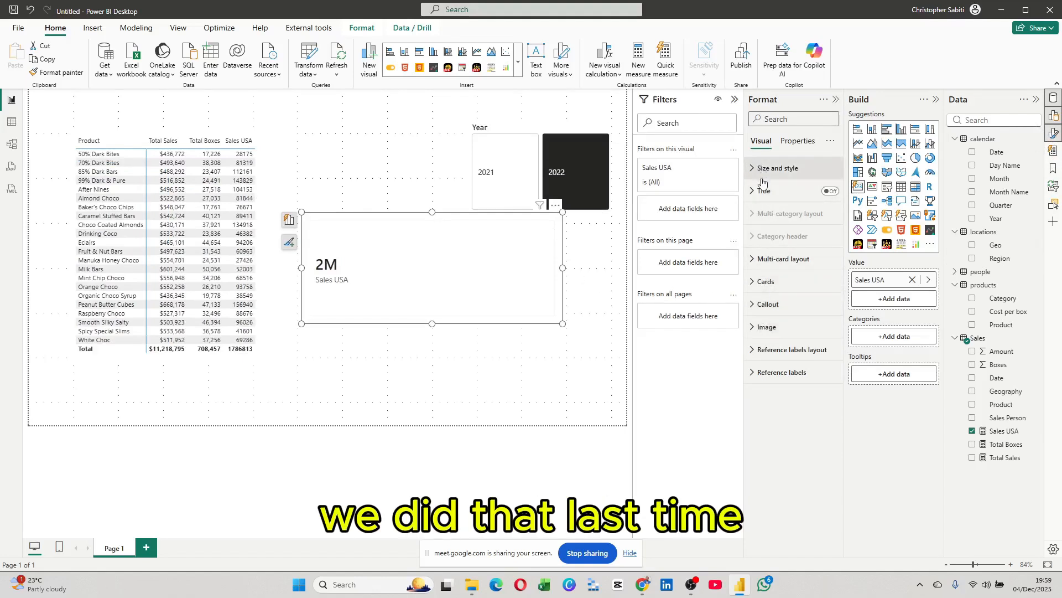
{"action": "left_click", "coordinate": [759, 304]}
{"action": "scroll", "coordinate": [762, 366], "scroll_direction": "down", "scroll_amount": 1}
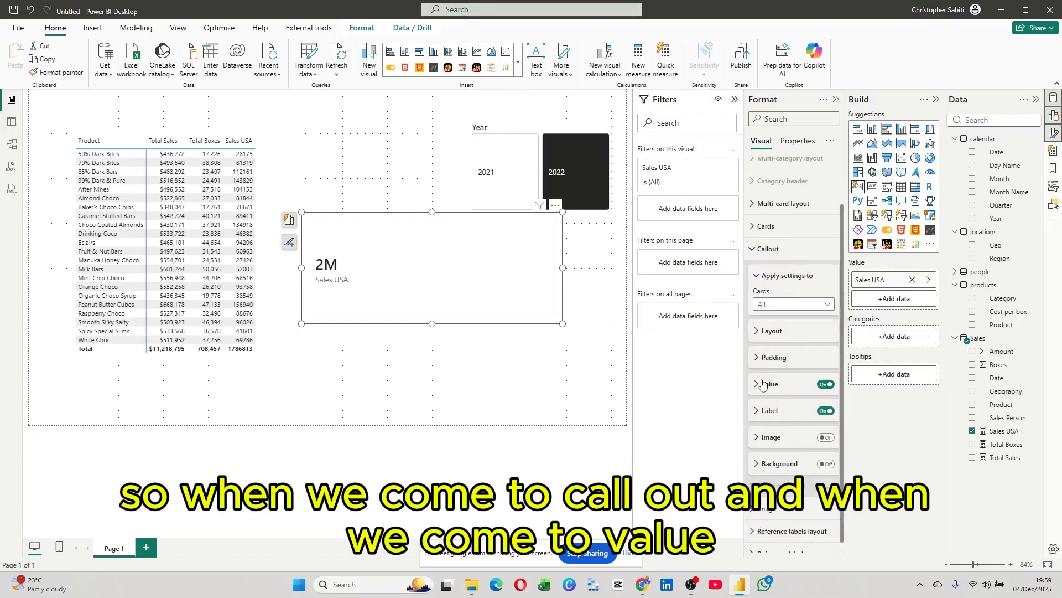
{"action": "left_click", "coordinate": [762, 383]}
{"action": "scroll", "coordinate": [791, 315], "scroll_direction": "down", "scroll_amount": 2}
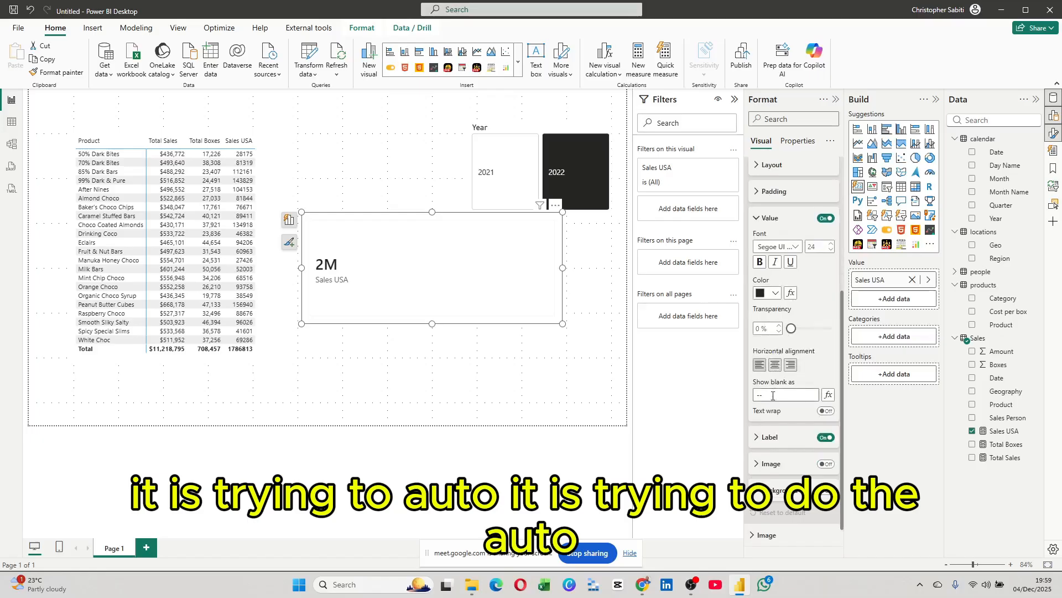
{"action": "scroll", "coordinate": [776, 349], "scroll_direction": "down", "scroll_amount": 1}
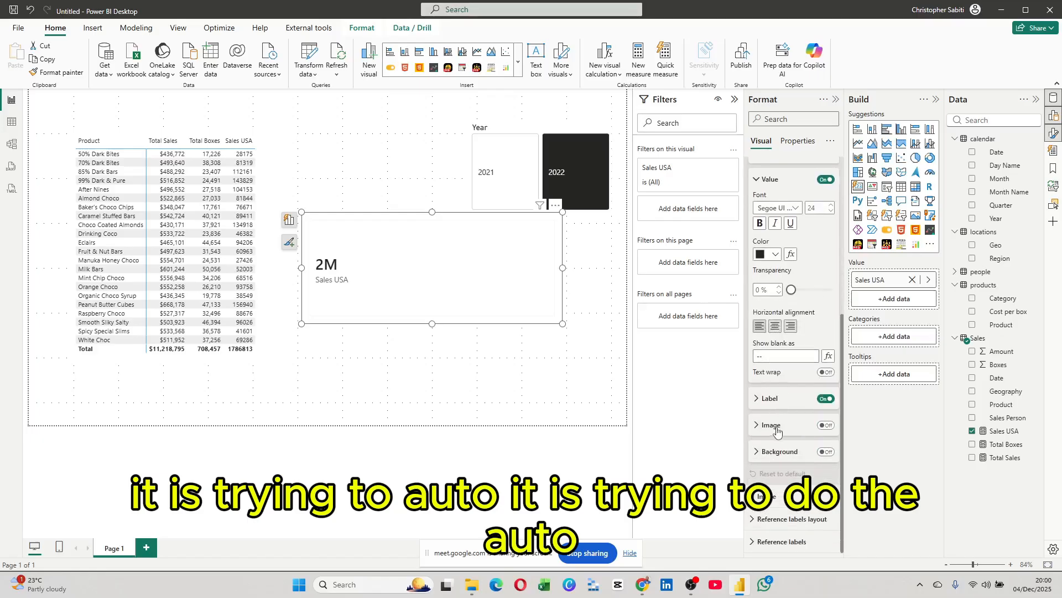
{"action": "scroll", "coordinate": [793, 386], "scroll_direction": "up", "scroll_amount": 1}
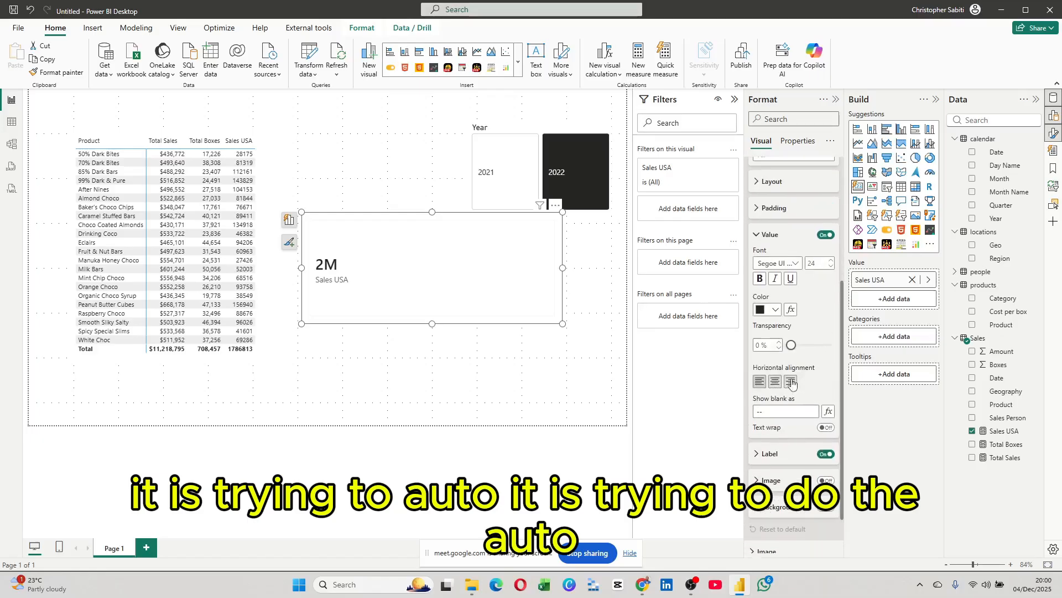
{"action": "left_click", "coordinate": [770, 235]}
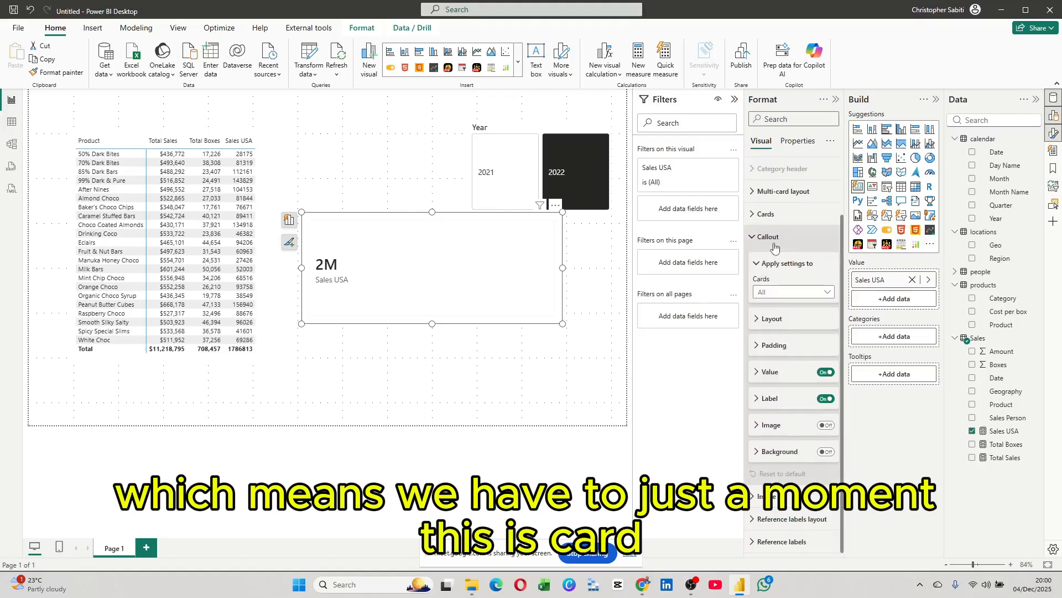
{"action": "left_click", "coordinate": [767, 214]}
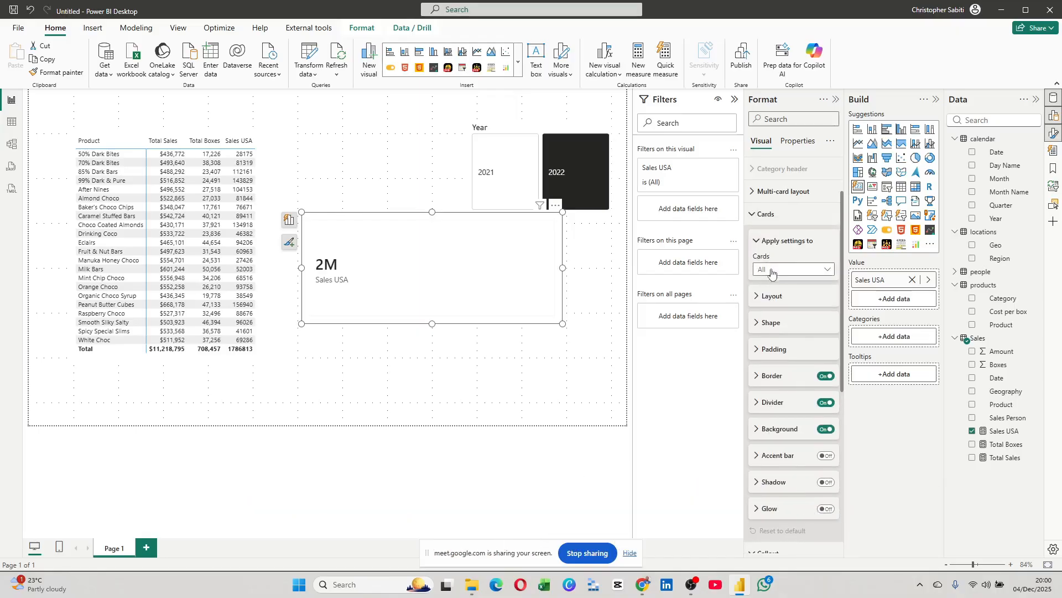
{"action": "scroll", "coordinate": [780, 350], "scroll_direction": "down", "scroll_amount": 2}
{"action": "scroll", "coordinate": [782, 351], "scroll_direction": "up", "scroll_amount": 3}
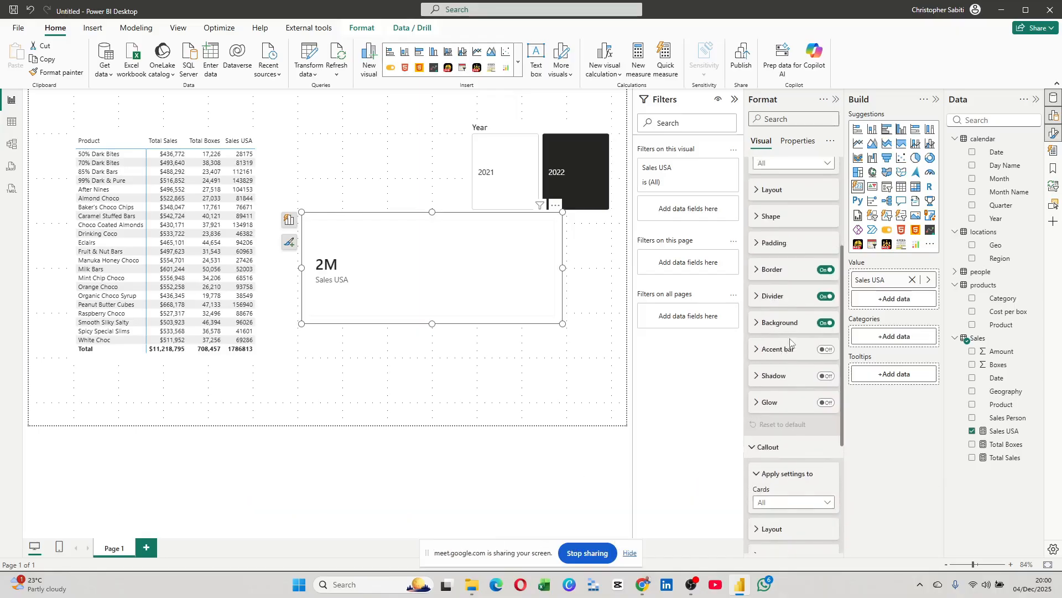
Search the card's formatting options for "valu" and look through the matching settings
{"action": "left_click", "coordinate": [785, 119]}
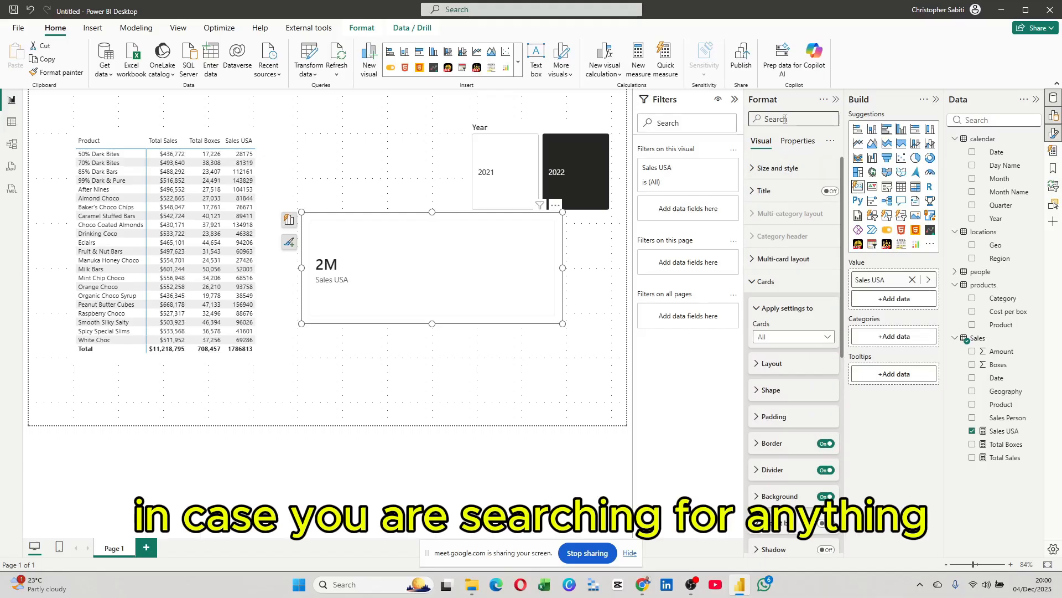
{"action": "type", "text": "valu"}
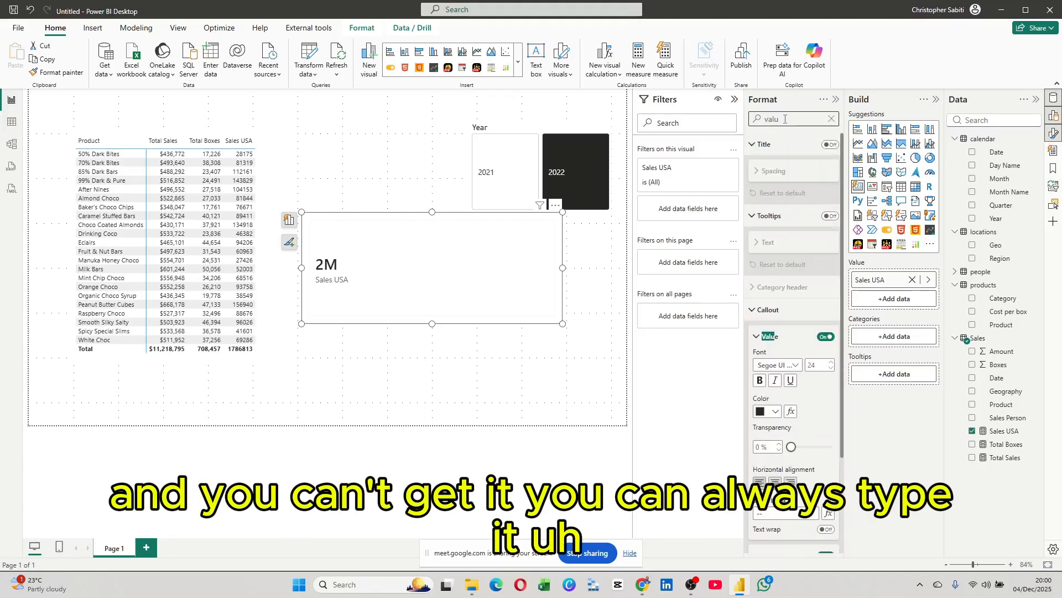
{"action": "scroll", "coordinate": [790, 310], "scroll_direction": "down", "scroll_amount": 3}
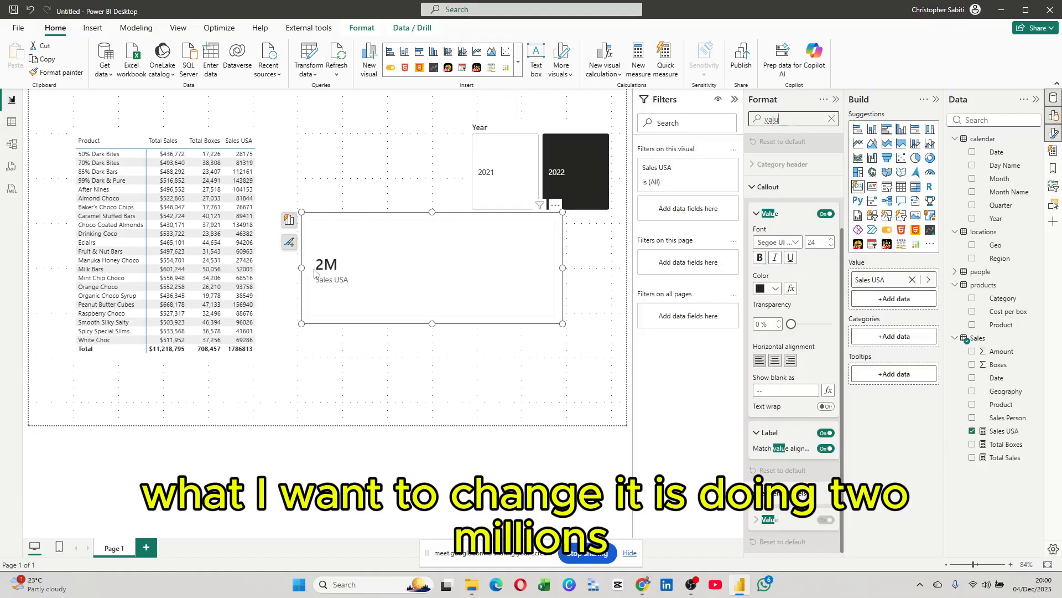
Format the Sales USA measure as dollar currency with a thousands separator
{"action": "left_click", "coordinate": [1004, 431]}
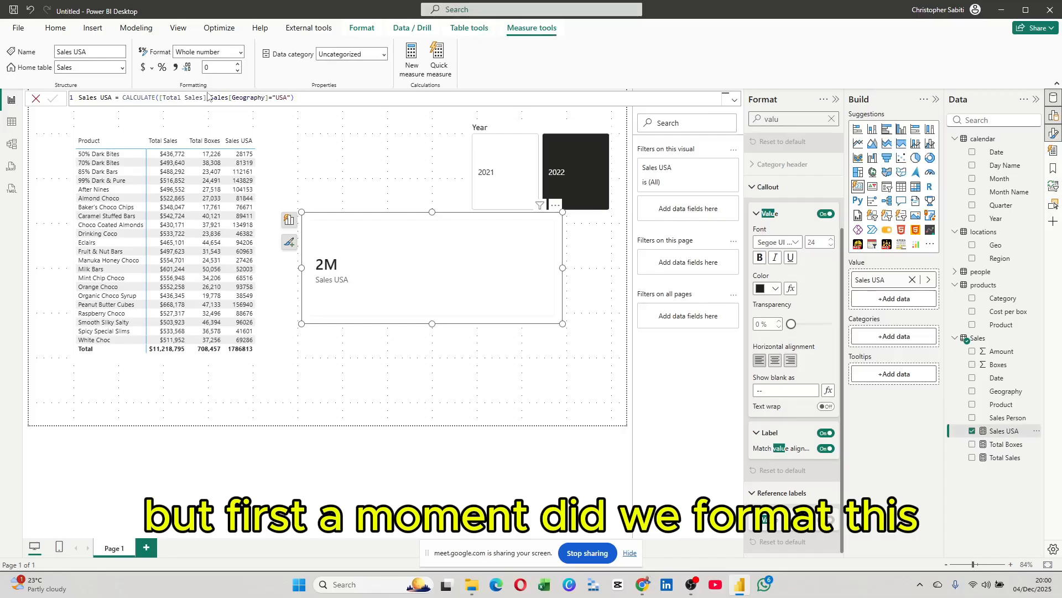
{"action": "left_click", "coordinate": [175, 68]}
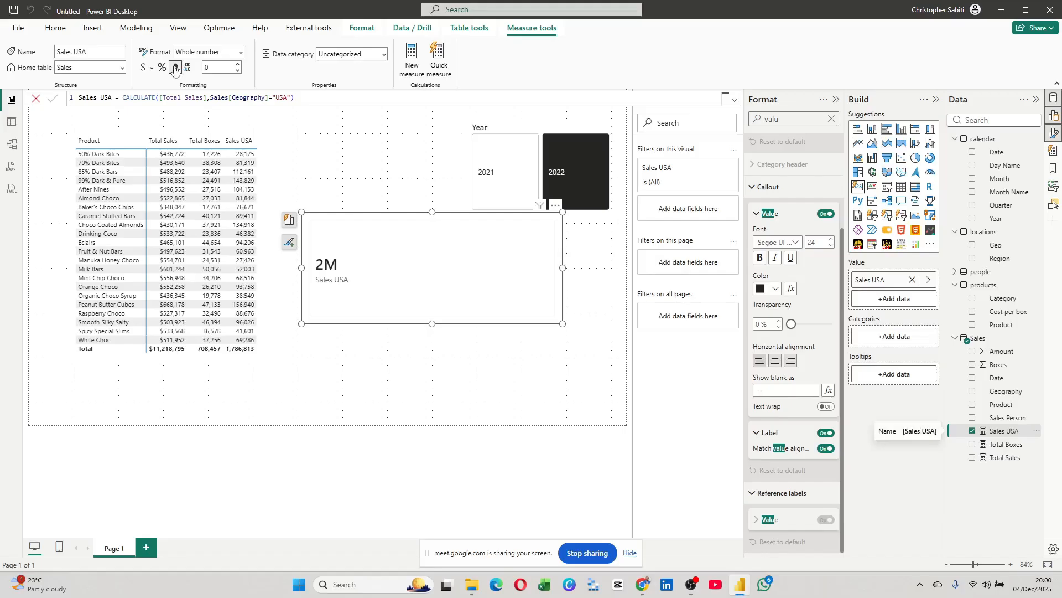
{"action": "left_click", "coordinate": [143, 71]}
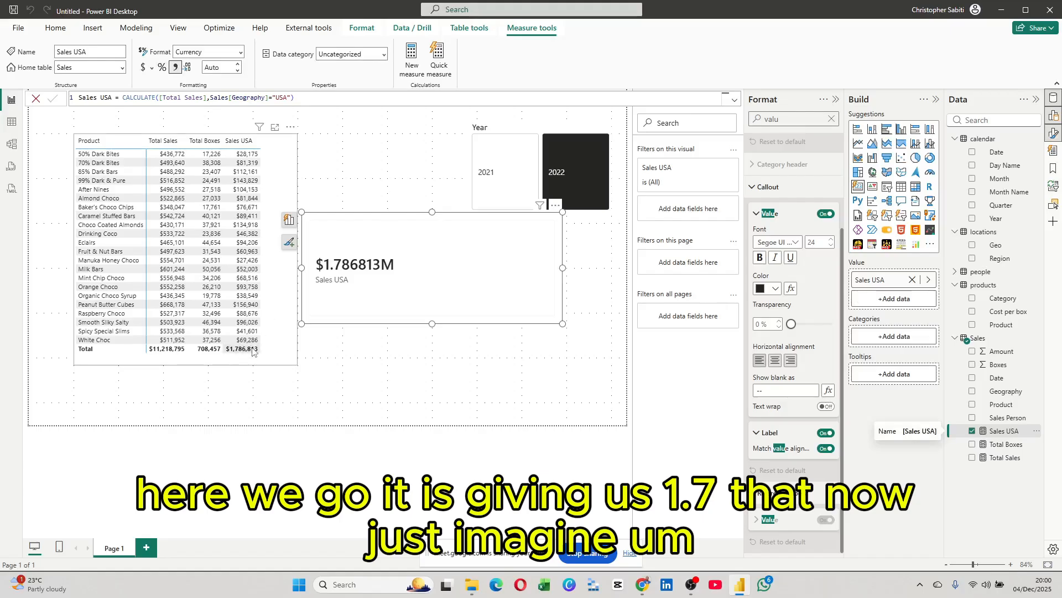
Move the Sales USA card lower on the page and add a slicer above it with the Geo field from locations
{"action": "left_click_drag", "start_coordinate": [530, 221], "coordinate": [511, 323]}
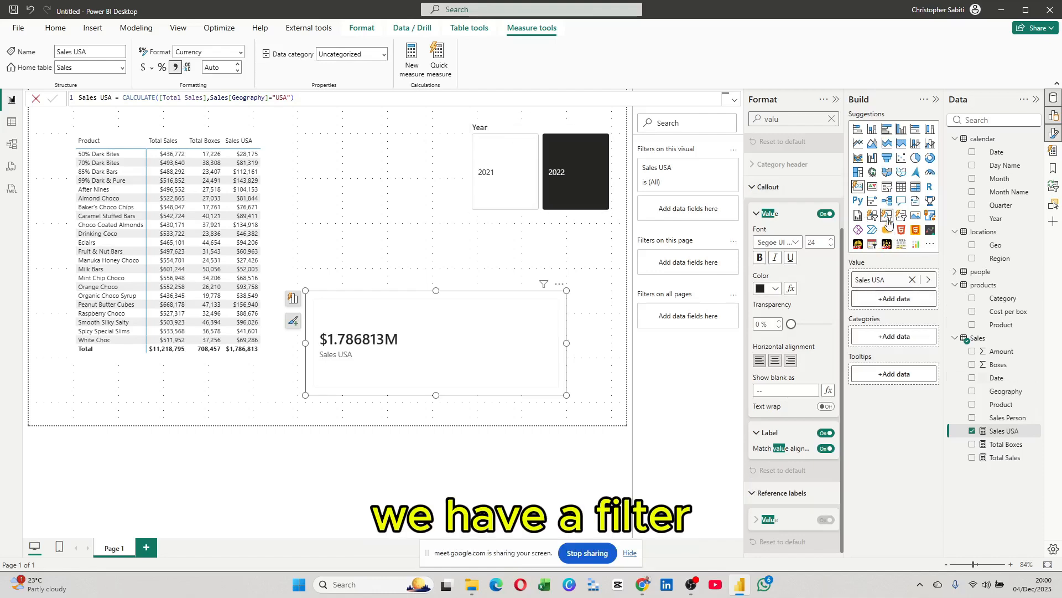
{"action": "key", "text": "Escape"}
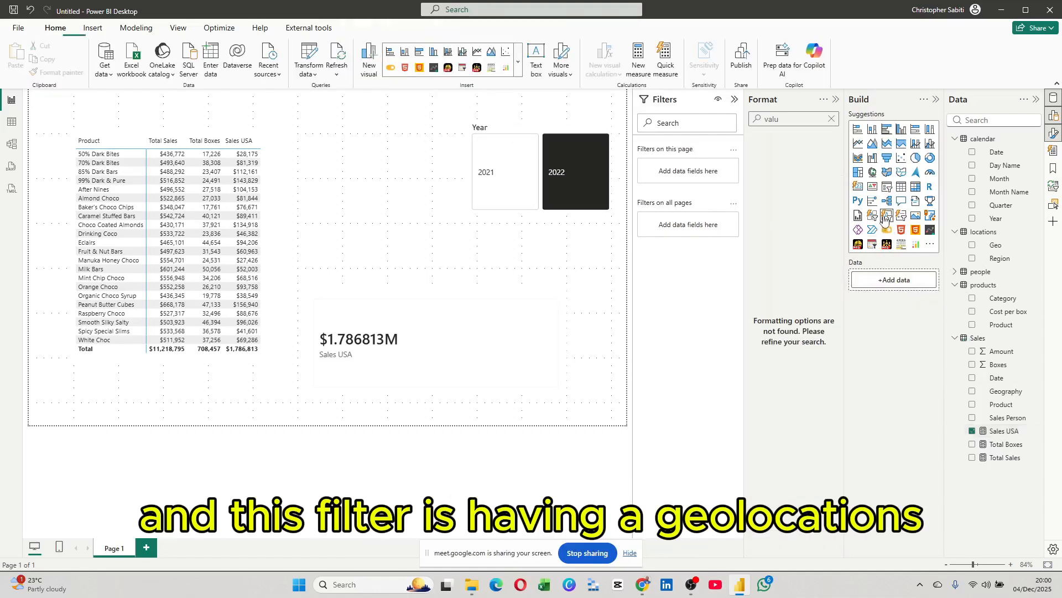
{"action": "left_click", "coordinate": [886, 219]}
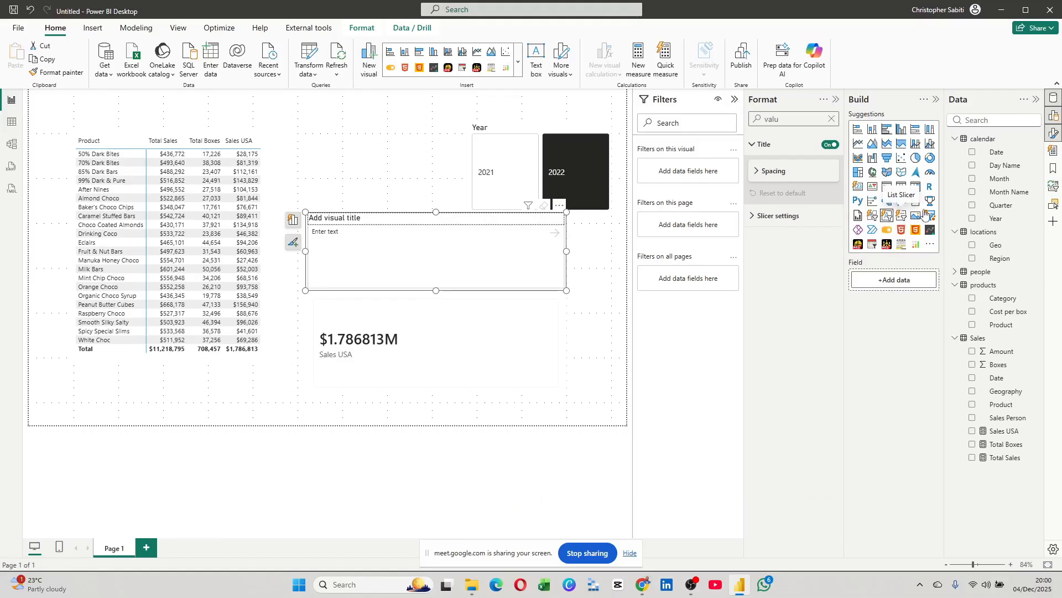
{"action": "left_click", "coordinate": [887, 188]}
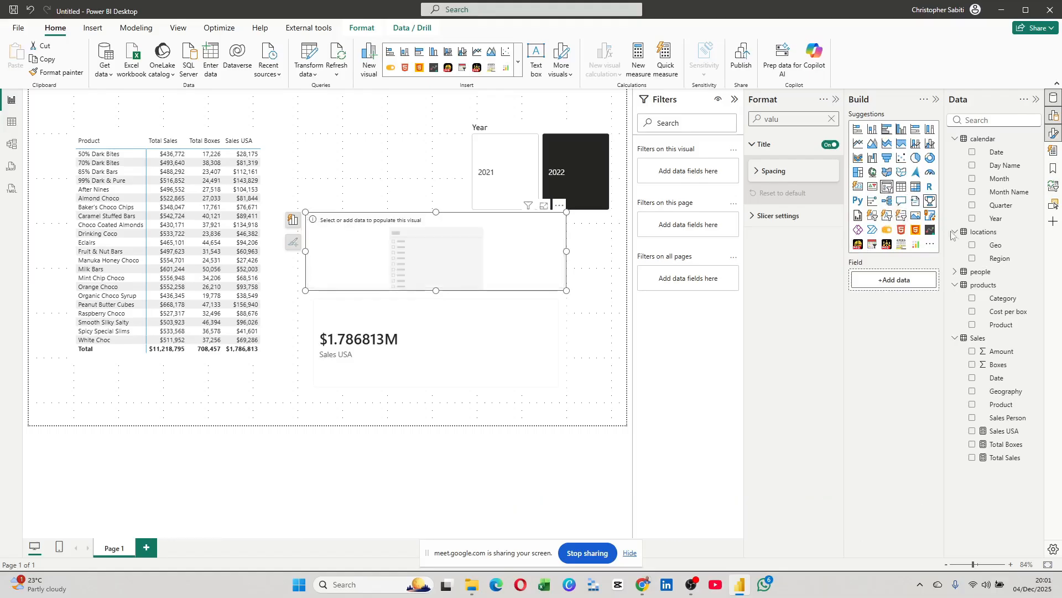
{"action": "left_click_drag", "start_coordinate": [990, 246], "coordinate": [905, 278]}
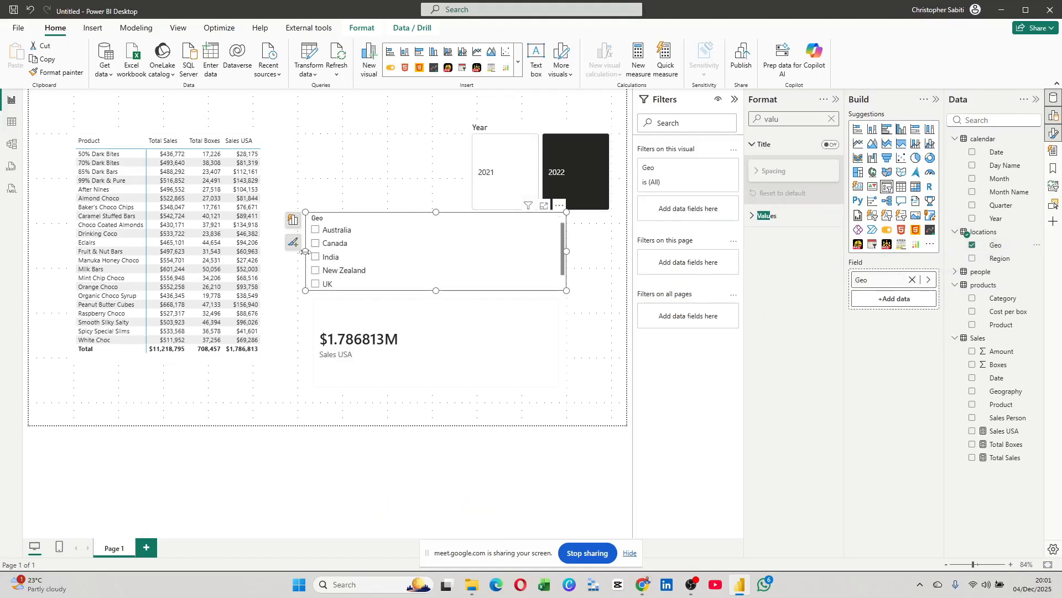
Reshape the Geo slicer into a narrow, taller list below the Year slicer and select USA in it
{"action": "left_click_drag", "start_coordinate": [305, 251], "coordinate": [477, 253]}
{"action": "left_click_drag", "start_coordinate": [523, 292], "coordinate": [522, 358]}
{"action": "left_click", "coordinate": [498, 306]}
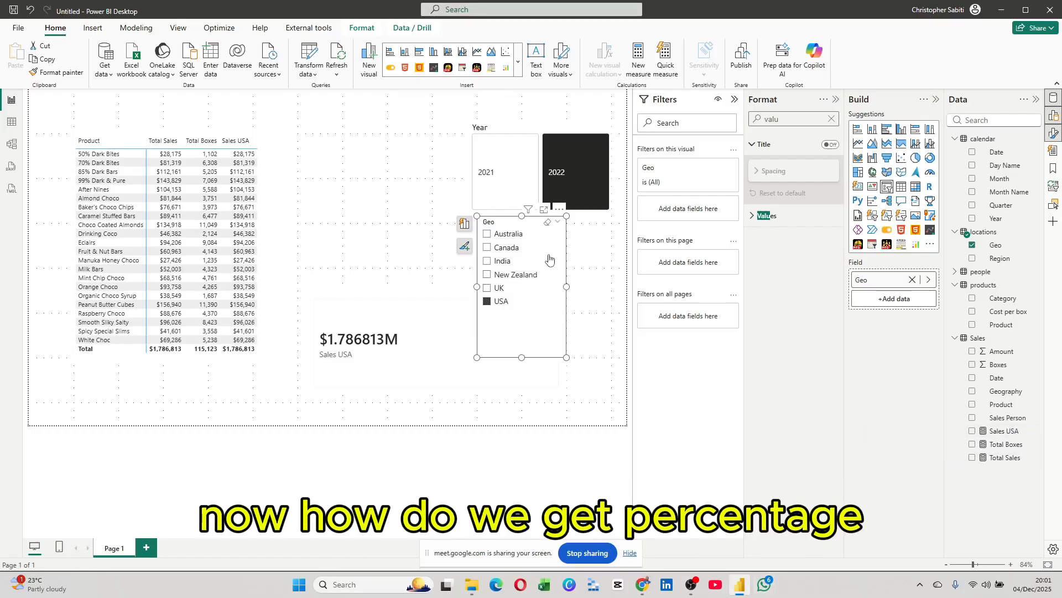
{"action": "left_click_drag", "start_coordinate": [549, 241], "coordinate": [586, 257]}
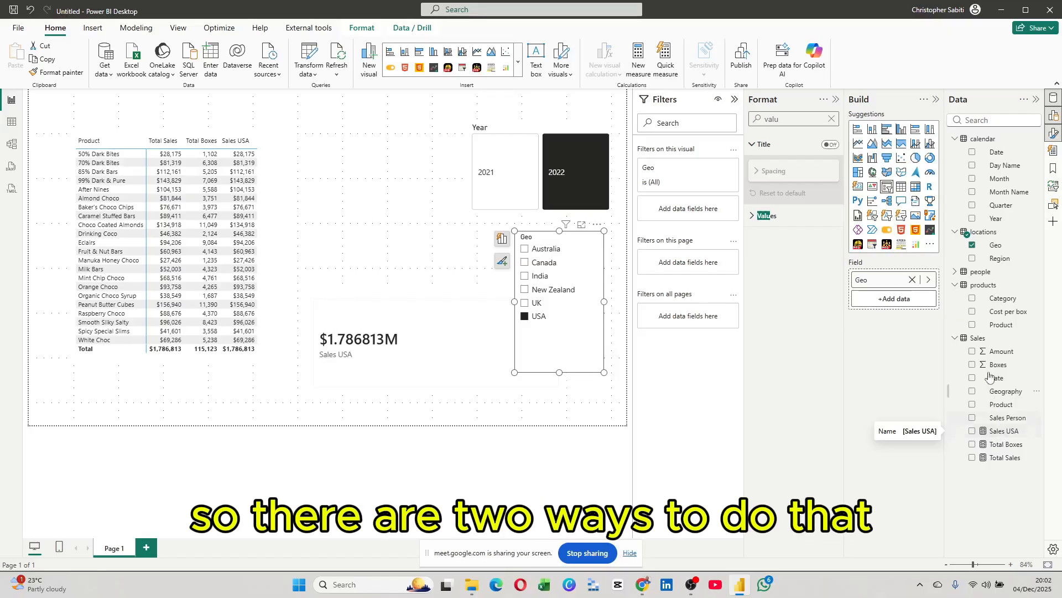
Create a measure in the Sales table named %Sales USA that divides [Sales USA] by [Total Sales]
{"action": "right_click", "coordinate": [977, 340]}
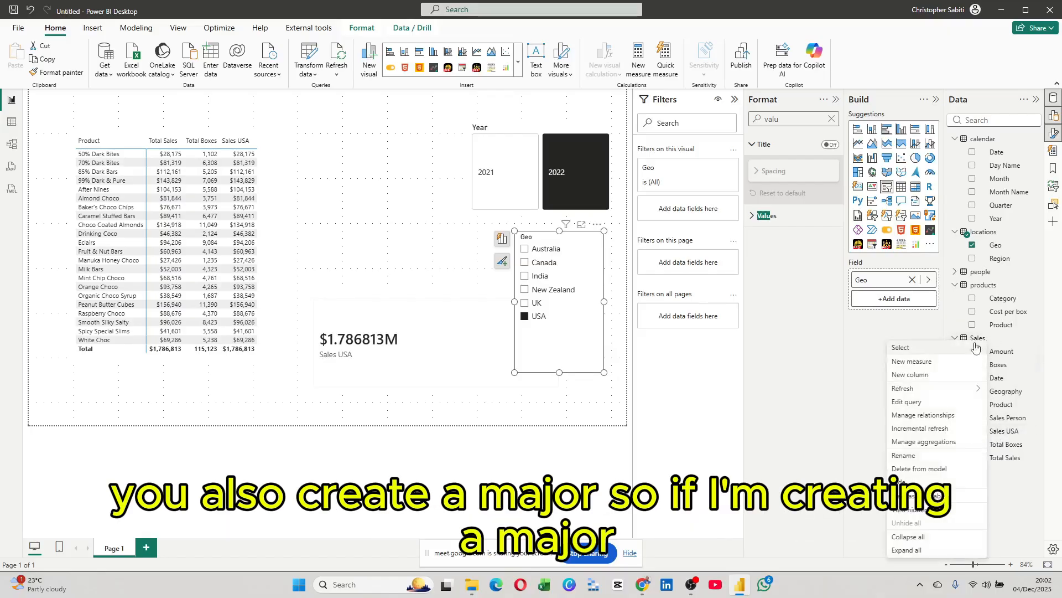
{"action": "left_click", "coordinate": [944, 361]}
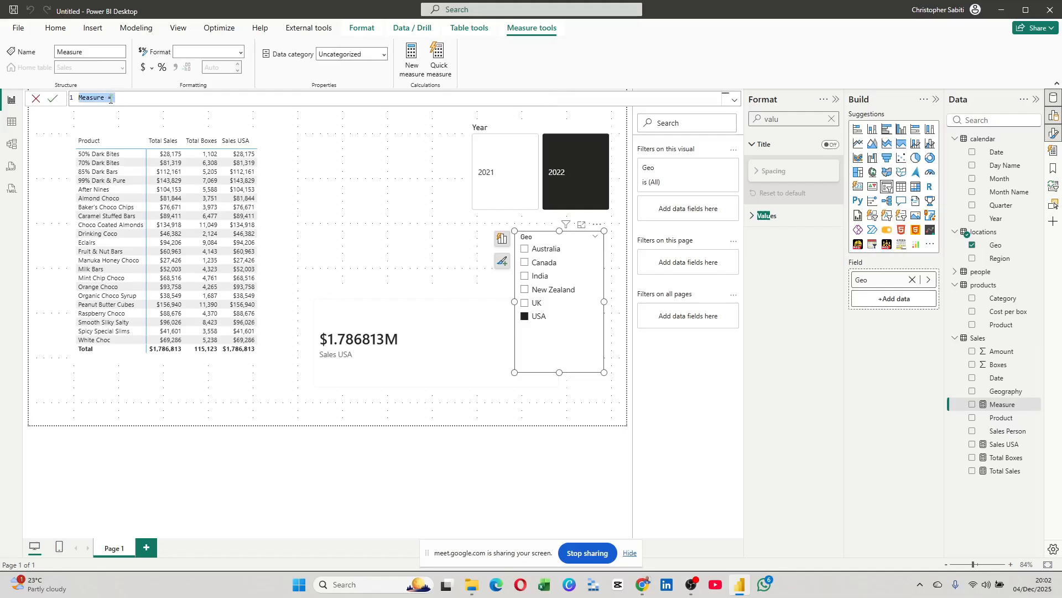
{"action": "type", "text": "%Sales USA"}
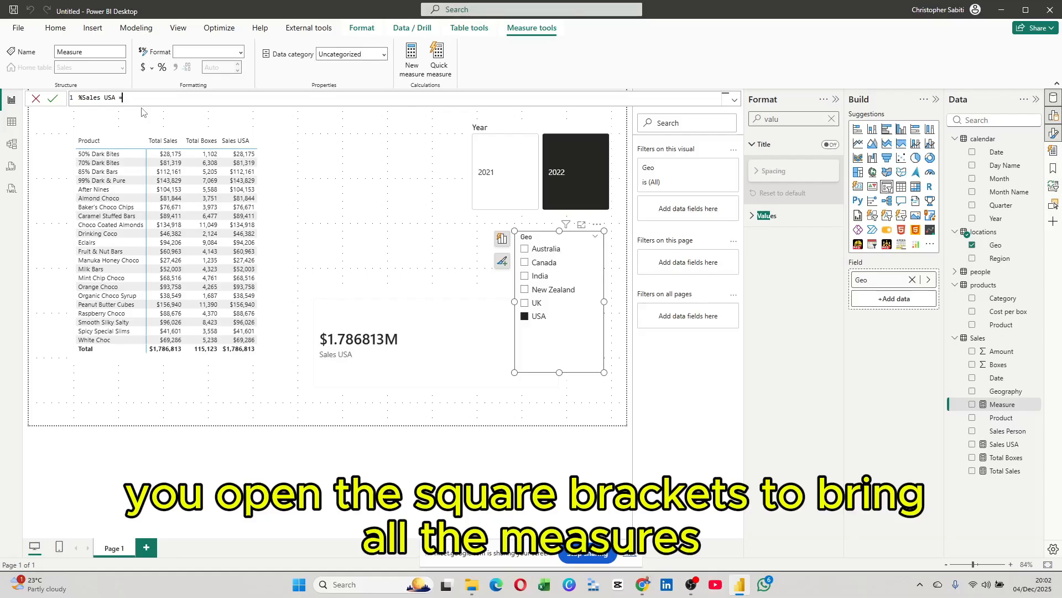
{"action": "type", "text": "["}
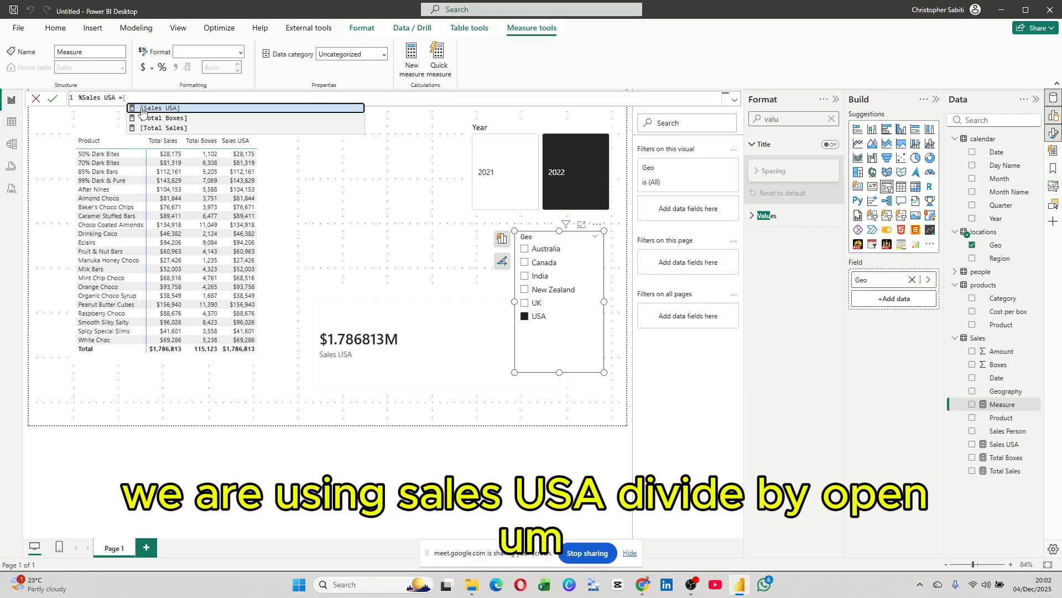
{"action": "left_click", "coordinate": [142, 109]}
{"action": "type", "text": "/"}
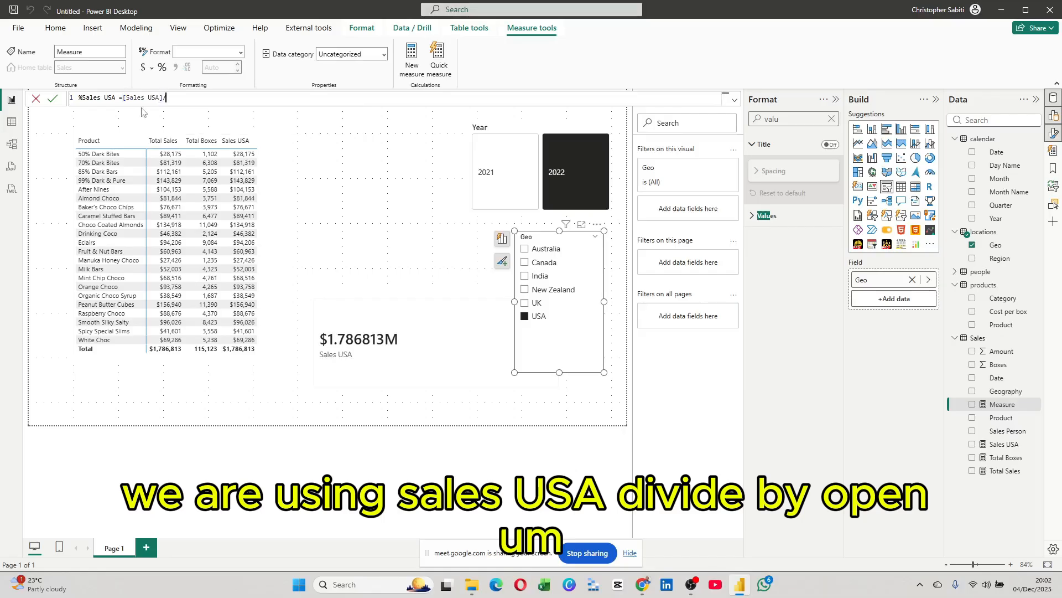
{"action": "type", "text": "["}
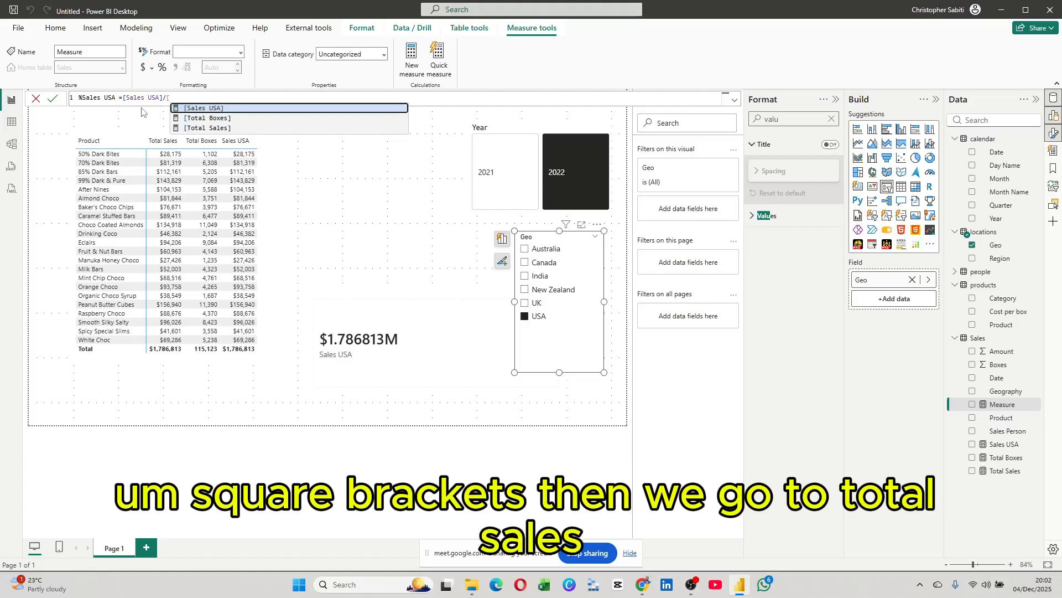
{"action": "key", "text": "Down"}
{"action": "key", "text": "Down"}
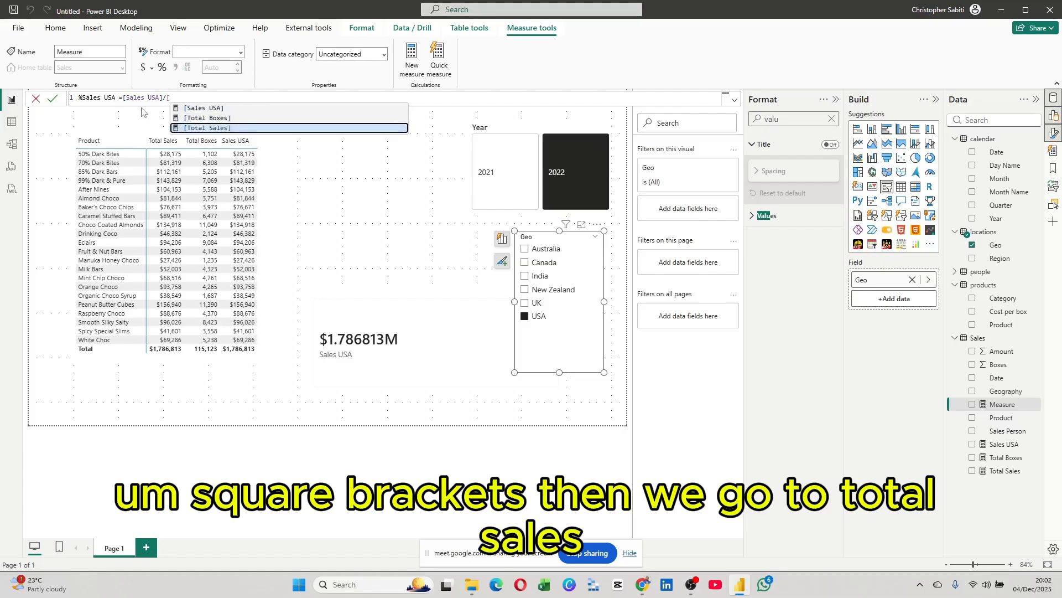
{"action": "key", "text": "Tab"}
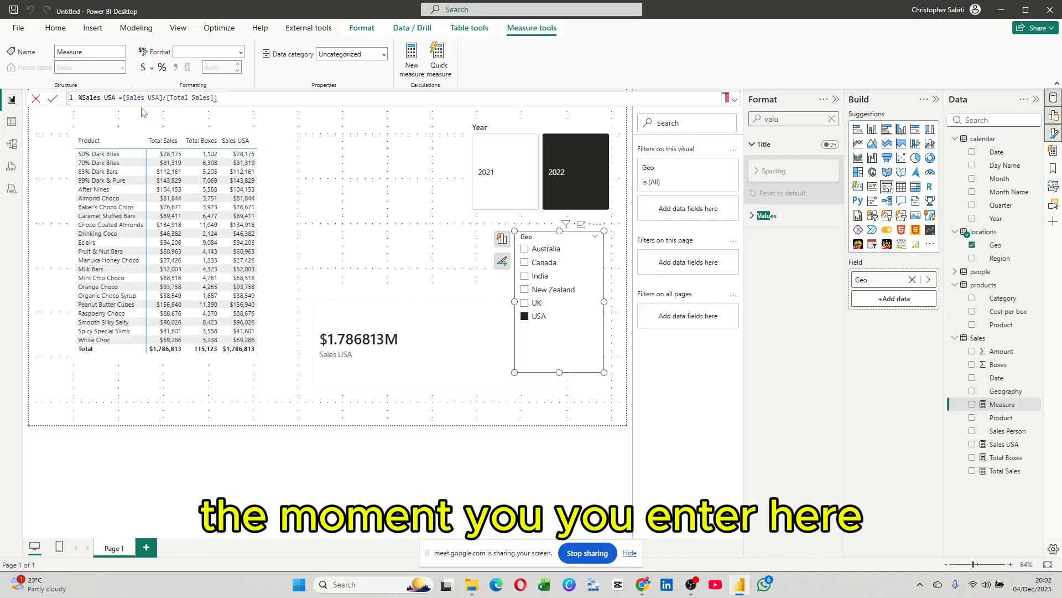
{"action": "key", "text": "Return"}
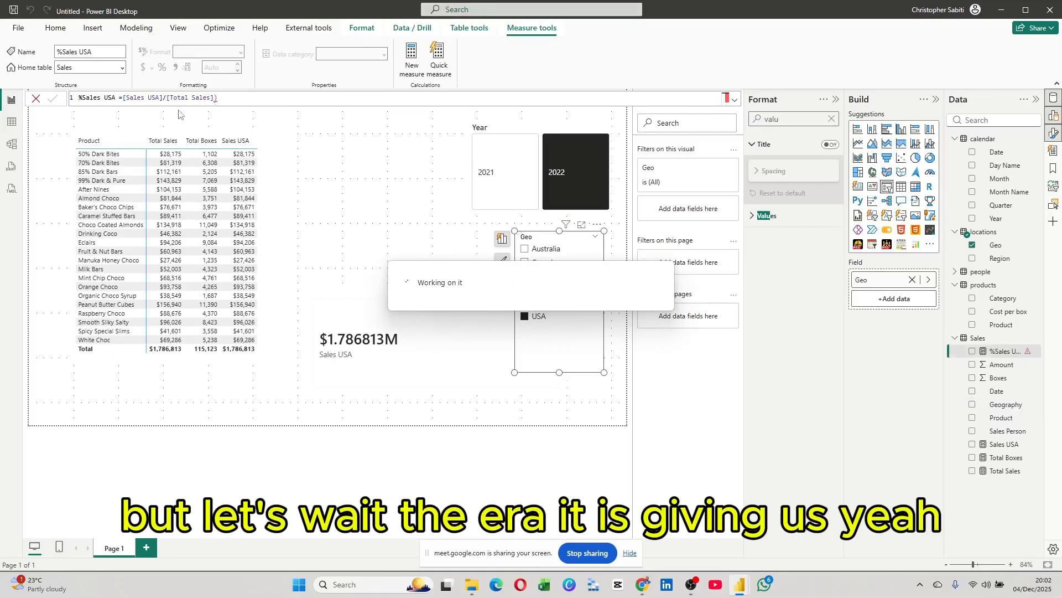
Remove the stray closing parenthesis from the end of the %Sales USA formula and commit it
{"action": "left_click", "coordinate": [221, 97]}
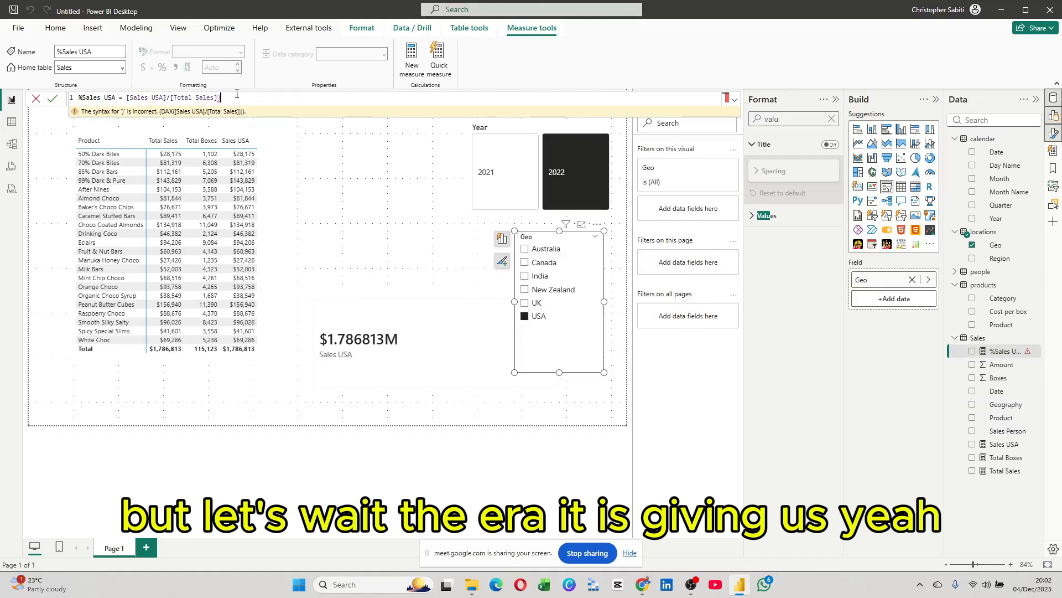
{"action": "key", "text": "BackSpace"}
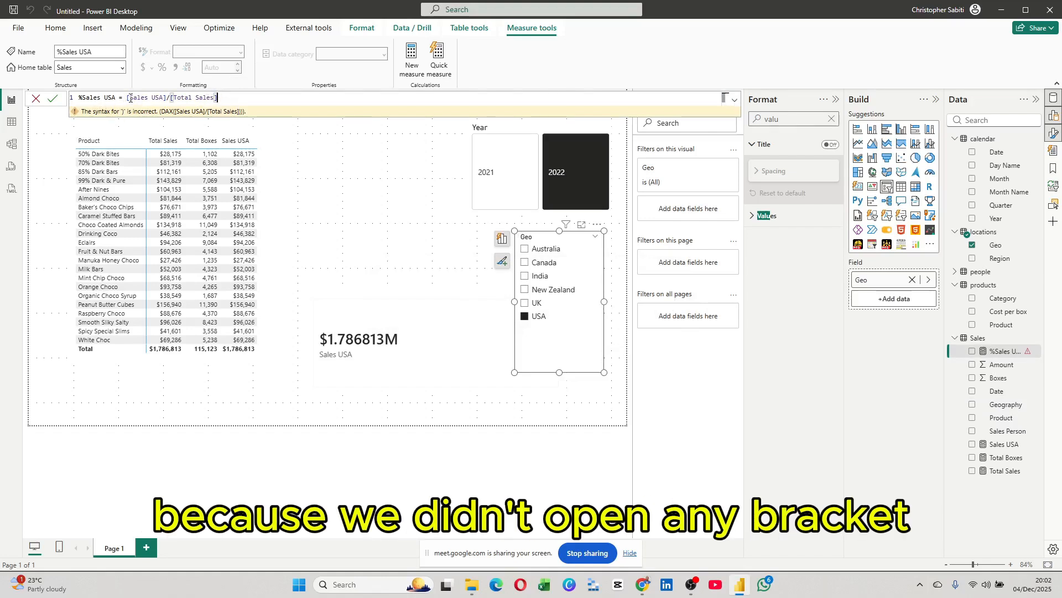
{"action": "key", "text": "Return"}
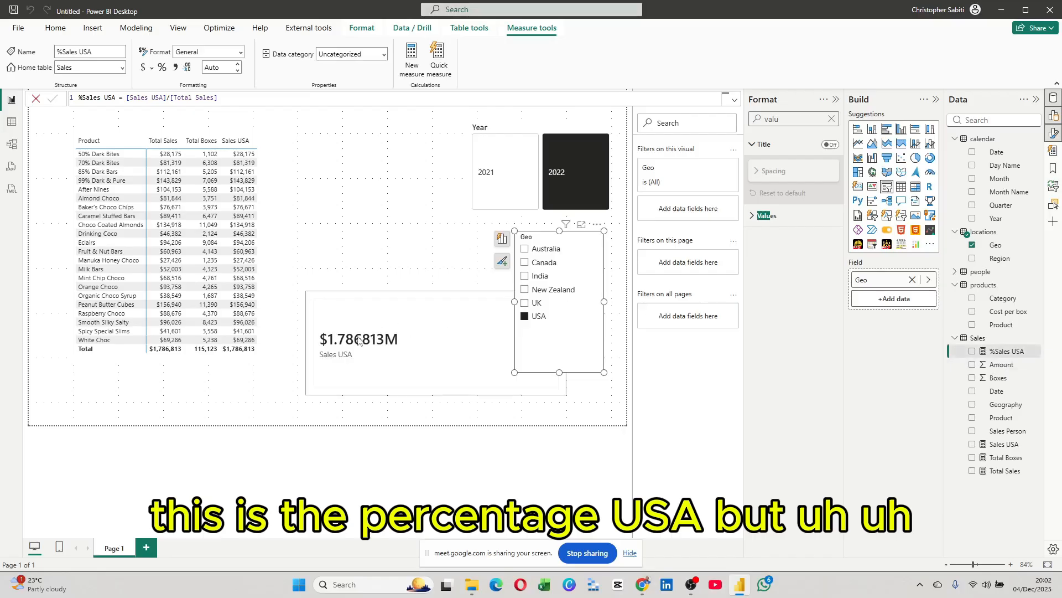
Move the Sales USA card down and to the right, clear of the product matrix
{"action": "left_click", "coordinate": [379, 311]}
{"action": "left_click", "coordinate": [271, 195]}
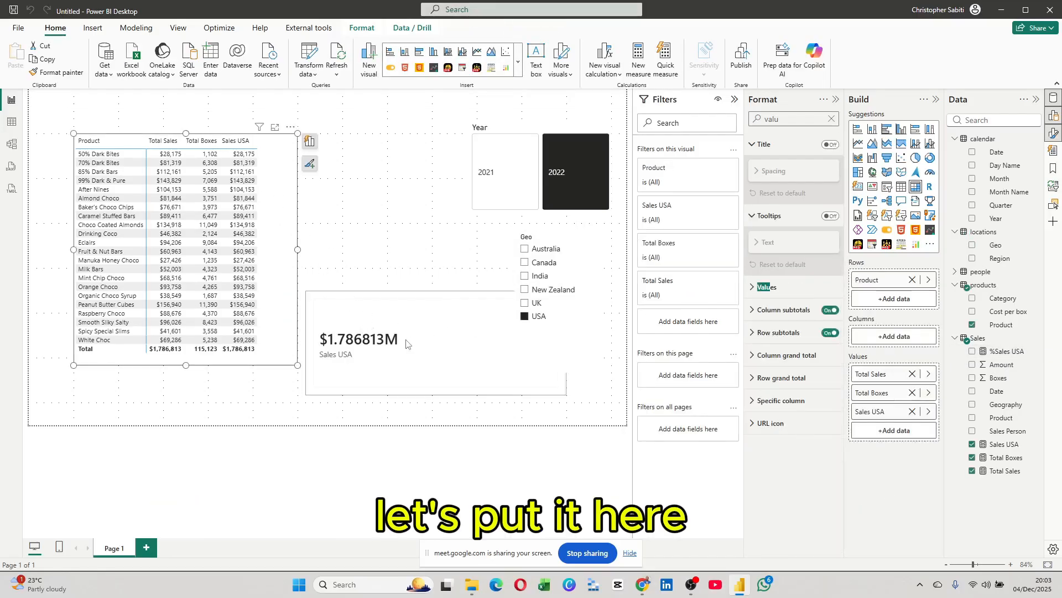
{"action": "left_click_drag", "start_coordinate": [406, 343], "coordinate": [466, 373]}
Add the %Sales USA measure to the product matrix's values after Sales USA and widen the matrix slightly
{"action": "left_click", "coordinate": [273, 227]}
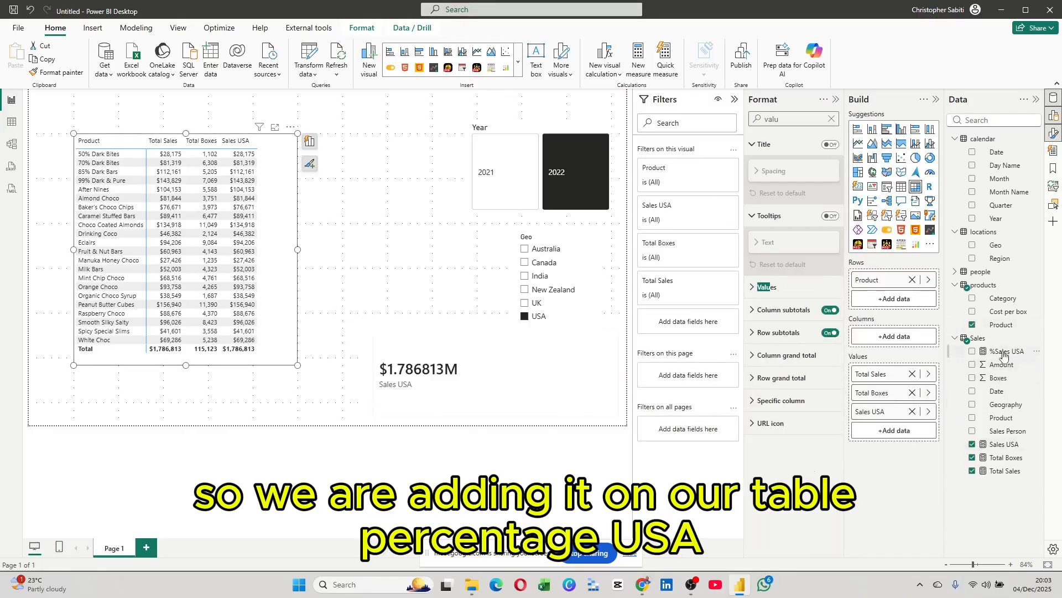
{"action": "left_click_drag", "start_coordinate": [1004, 356], "coordinate": [893, 431]}
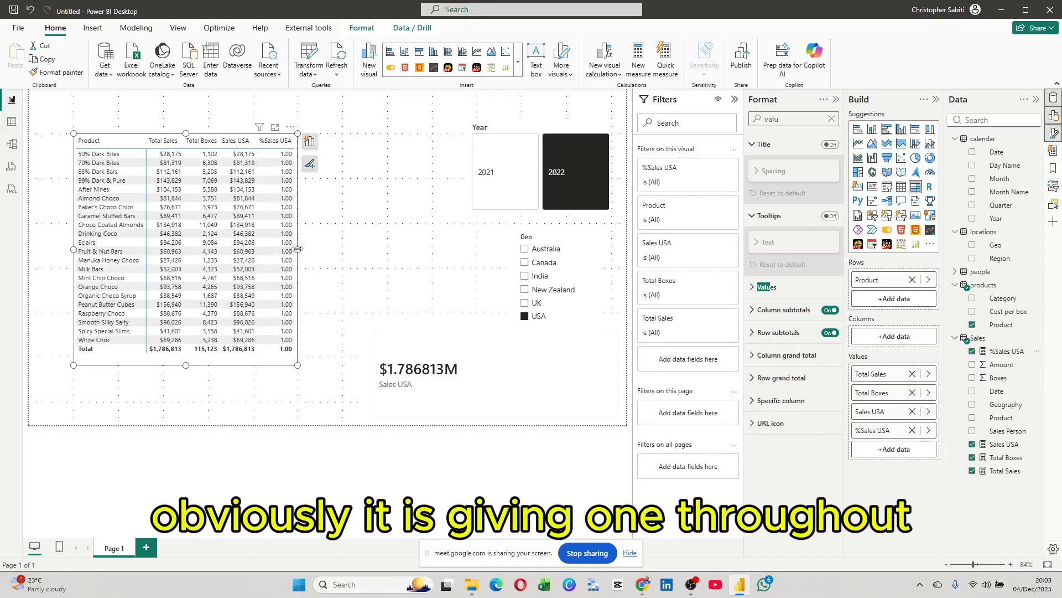
{"action": "left_click_drag", "start_coordinate": [298, 250], "coordinate": [313, 256]}
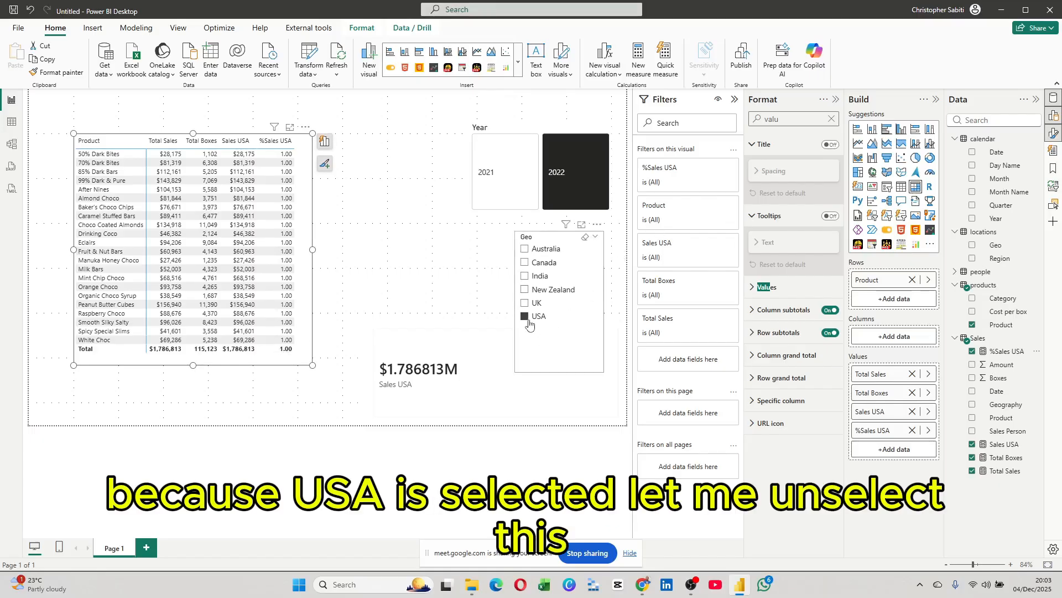
Clear the USA selection in the Geo slicer and format the %Sales USA measure as a percentage
{"action": "left_click", "coordinate": [552, 365]}
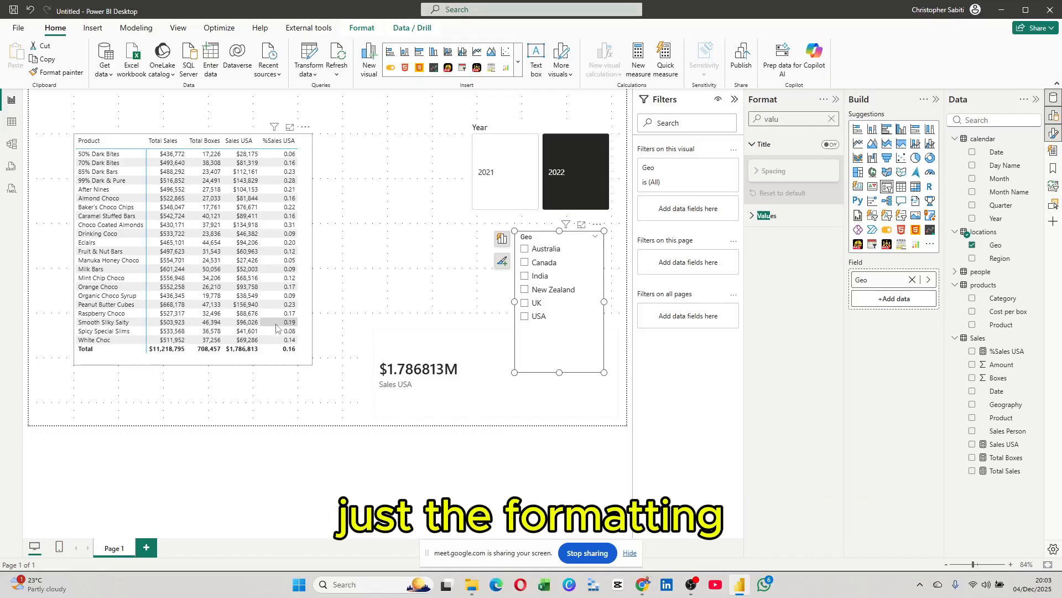
{"action": "left_click", "coordinate": [1009, 352]}
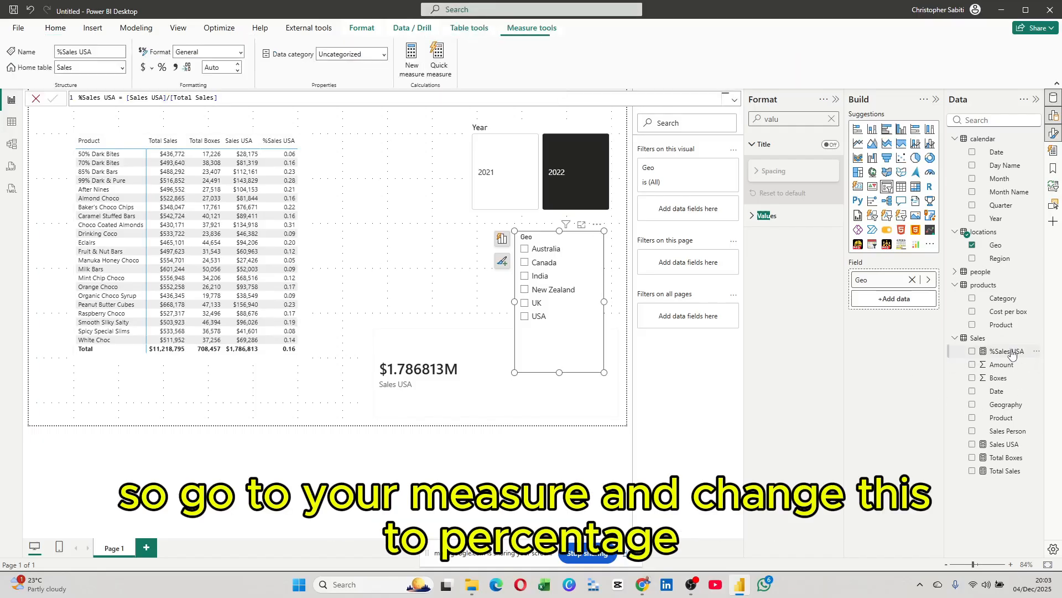
{"action": "left_click", "coordinate": [163, 68]}
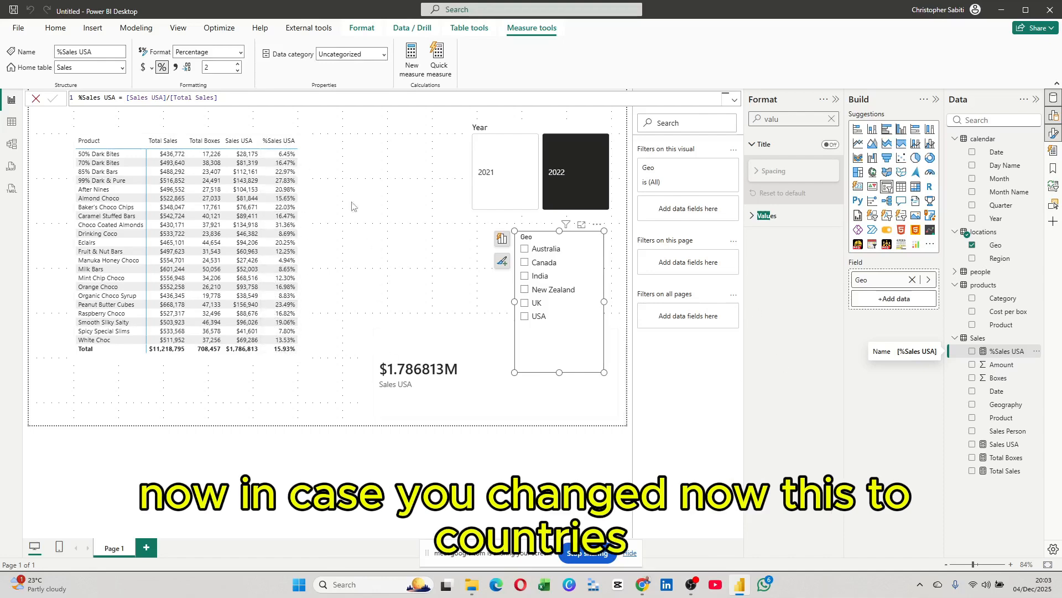
Replace Product with the Geo field from locations in the matrix rows and widen the matrix
{"action": "left_click", "coordinate": [112, 187]}
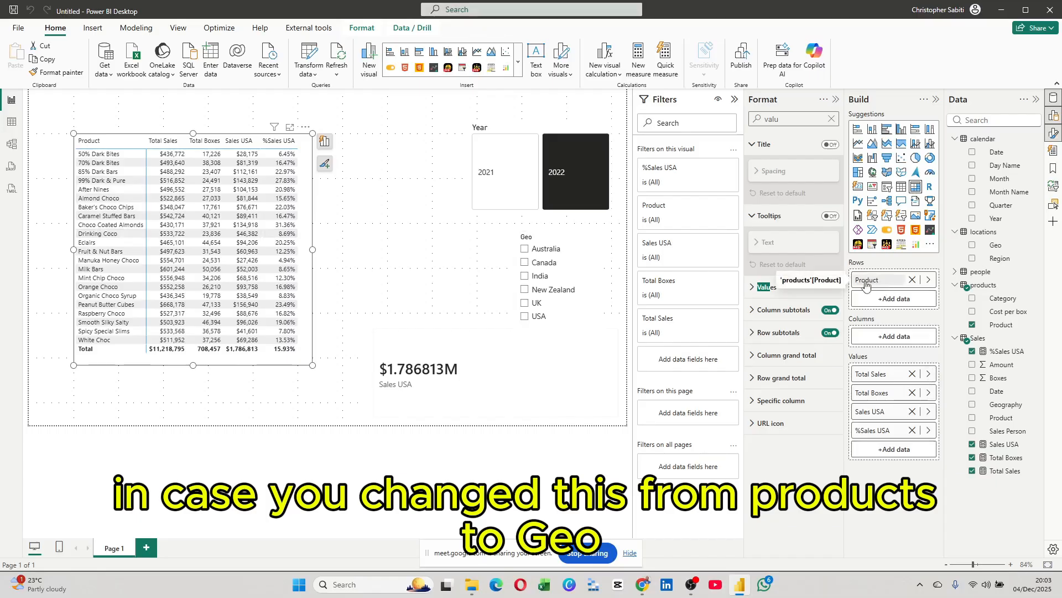
{"action": "left_click_drag", "start_coordinate": [995, 245], "coordinate": [915, 289]}
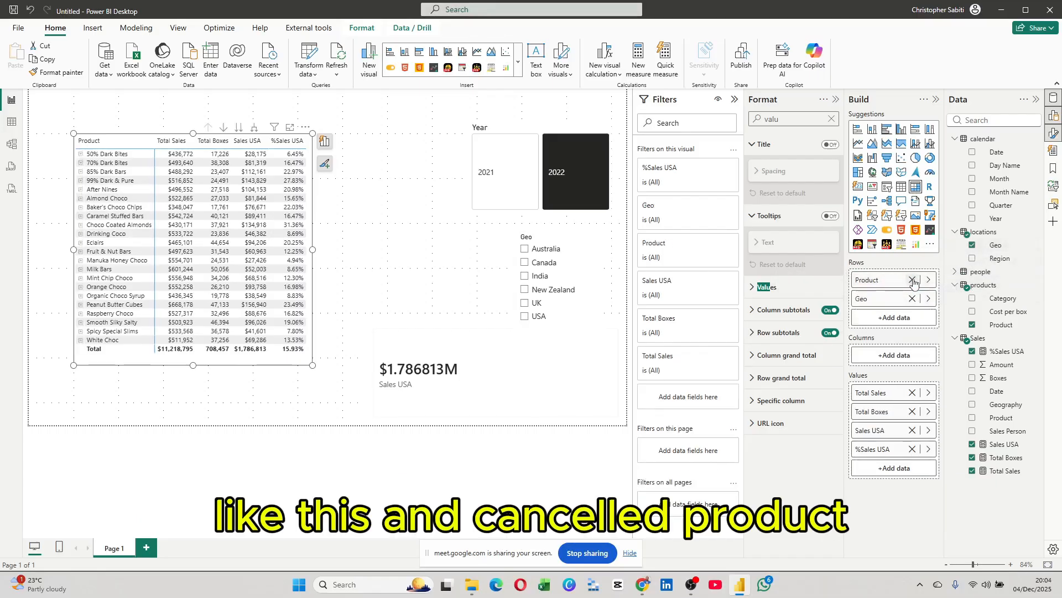
{"action": "left_click", "coordinate": [913, 280]}
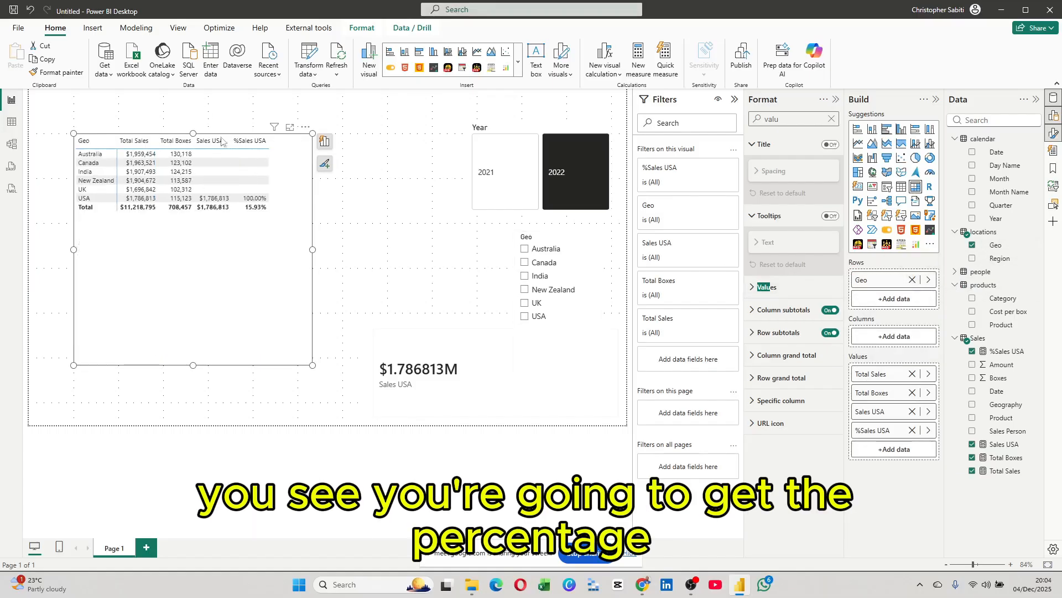
{"action": "left_click_drag", "start_coordinate": [313, 249], "coordinate": [343, 250]}
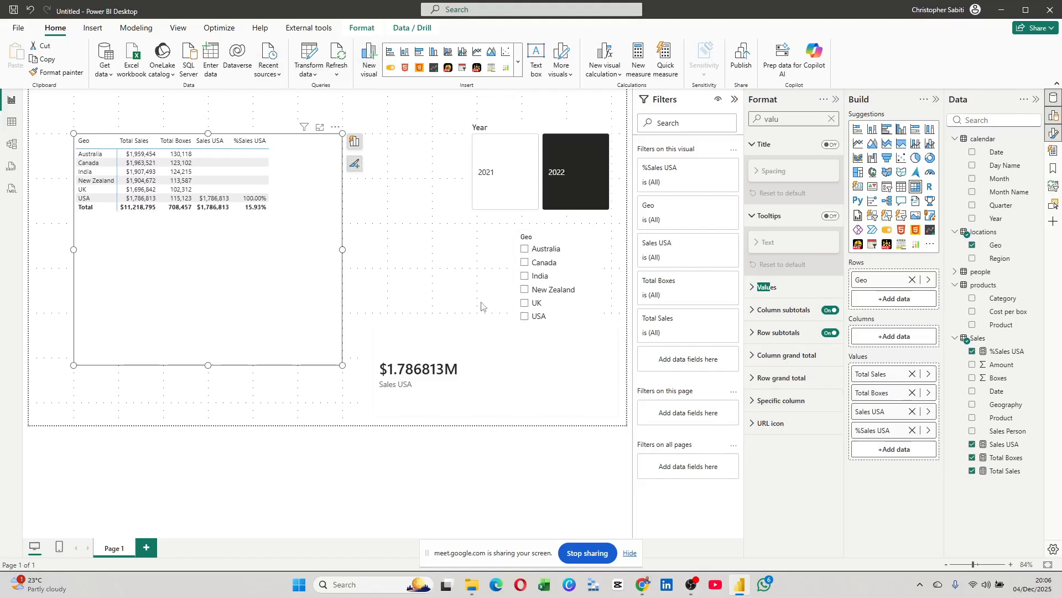
Start a new measure named "% Sales" in the Sales table, with its formula opening on the CALCULATE function
{"action": "right_click", "coordinate": [988, 340]}
{"action": "left_click", "coordinate": [914, 358]}
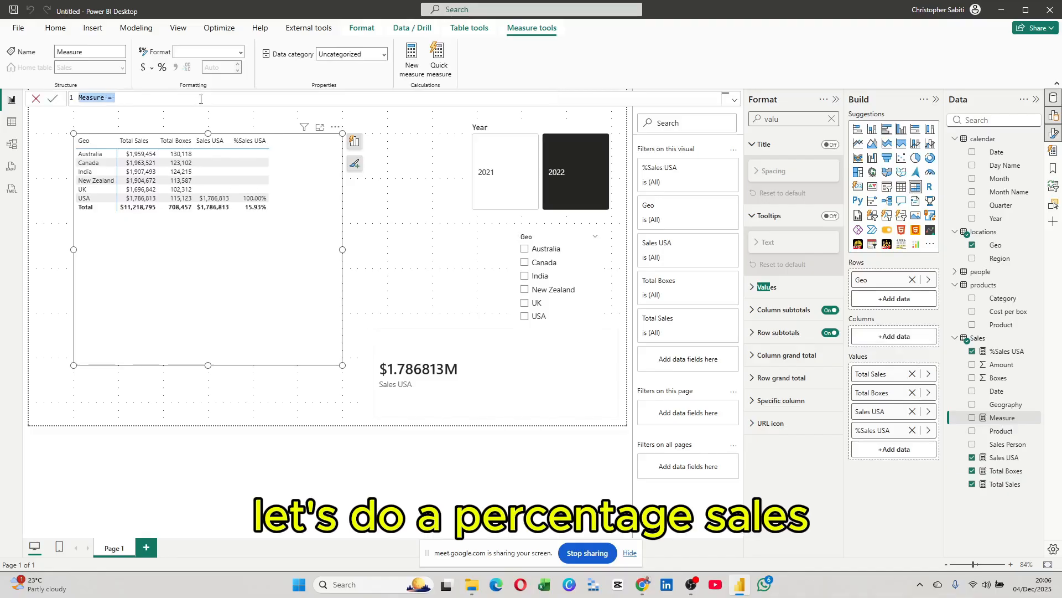
{"action": "type", "text": "%Sales"}
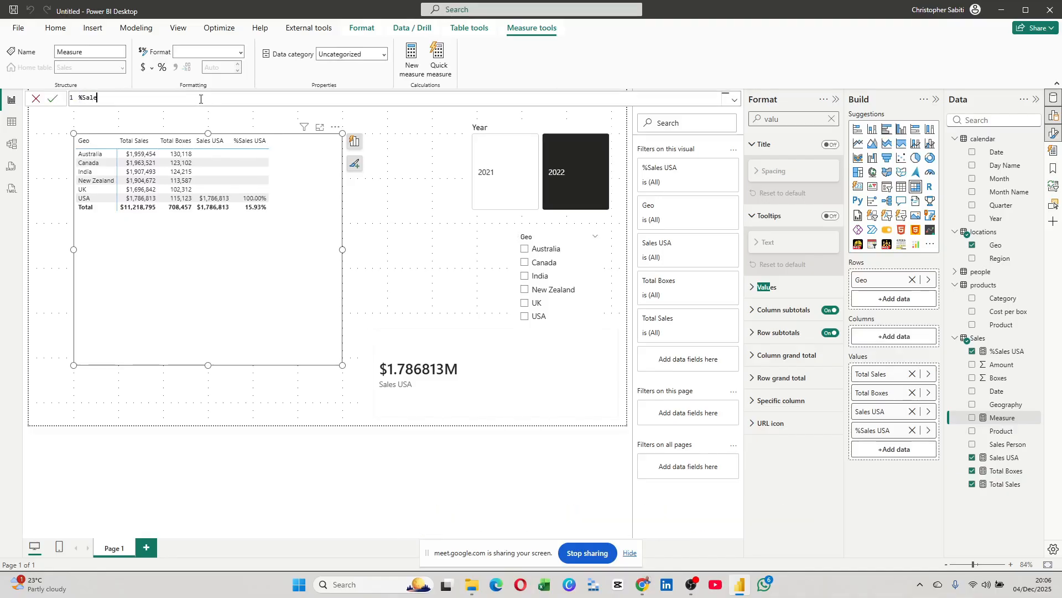
{"action": "key", "text": "BackSpace"}
{"action": "key", "text": "BackSpace"}
{"action": "key", "text": "BackSpace"}
{"action": "key", "text": "BackSpace"}
{"action": "key", "text": "BackSpace"}
{"action": "key", "text": "BackSpace"}
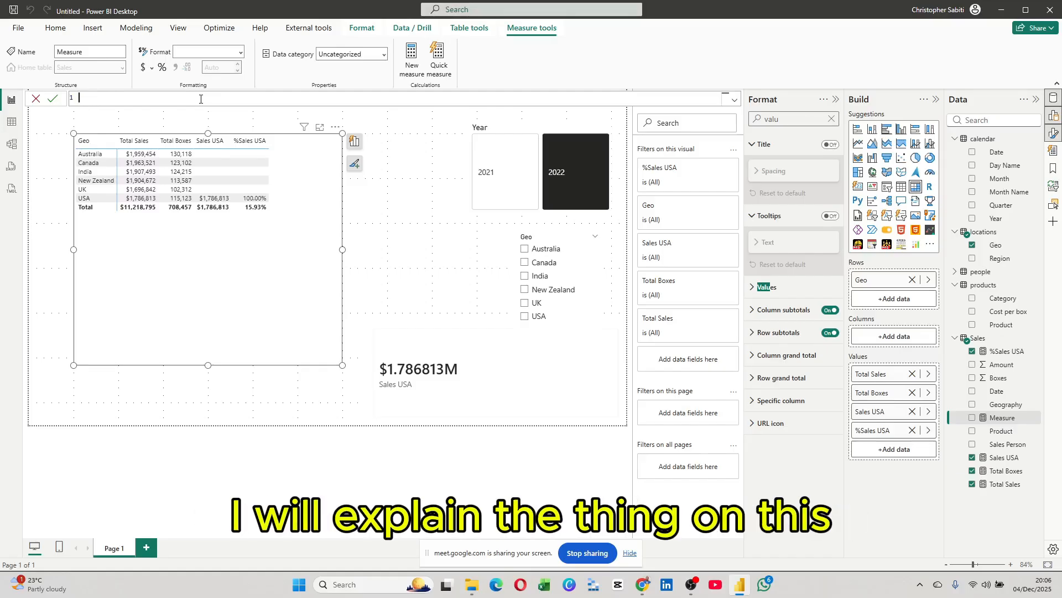
{"action": "type", "text": "% "}
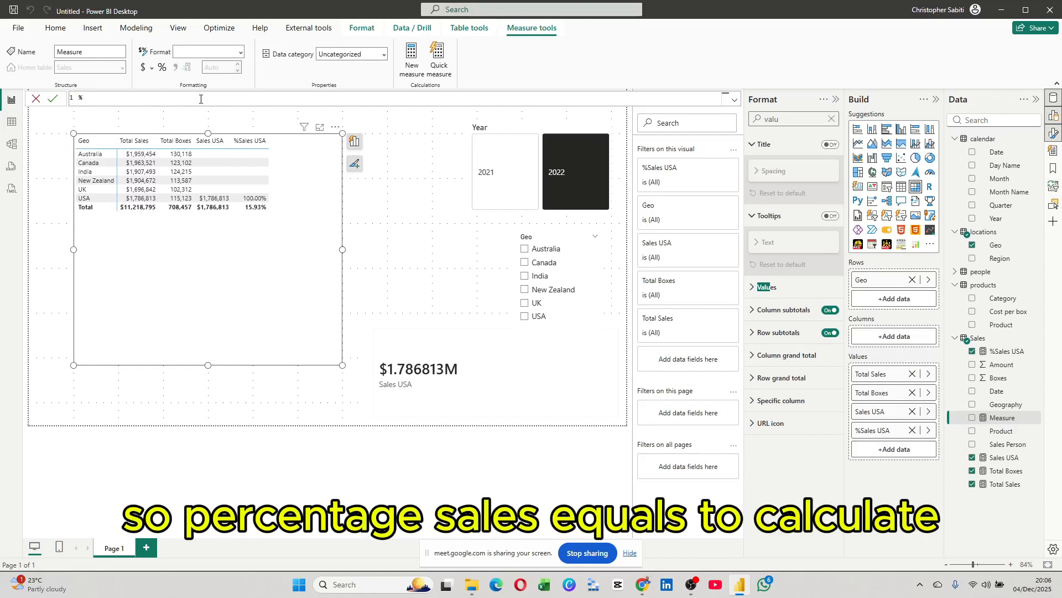
{"action": "type", "text": "Sales =CALCULATE("}
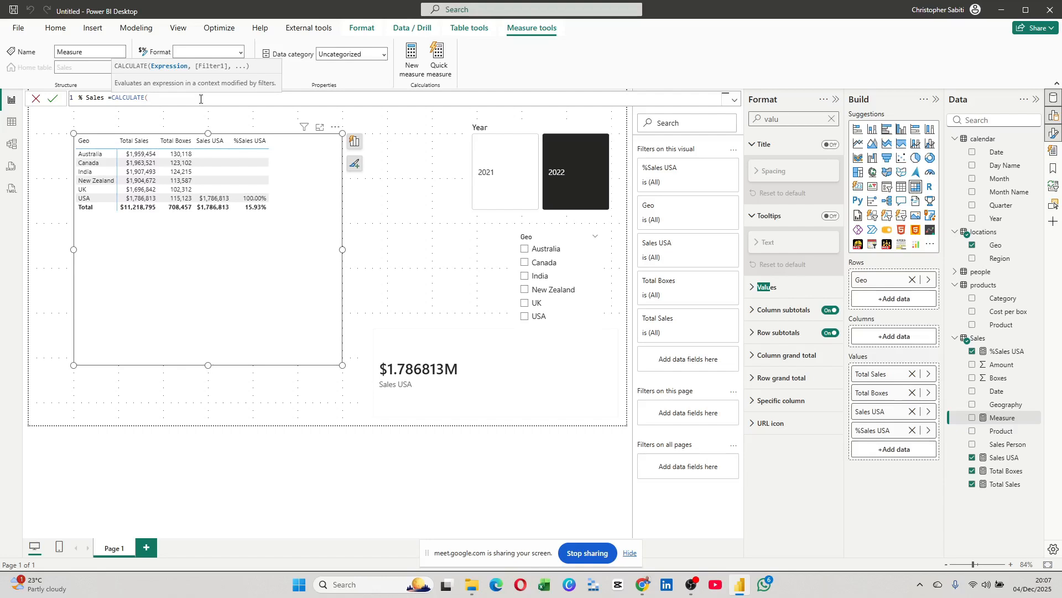
Use the [Total Sales] measure as the expression of CALCULATE in the % Sales formula
{"action": "type", "text": "["}
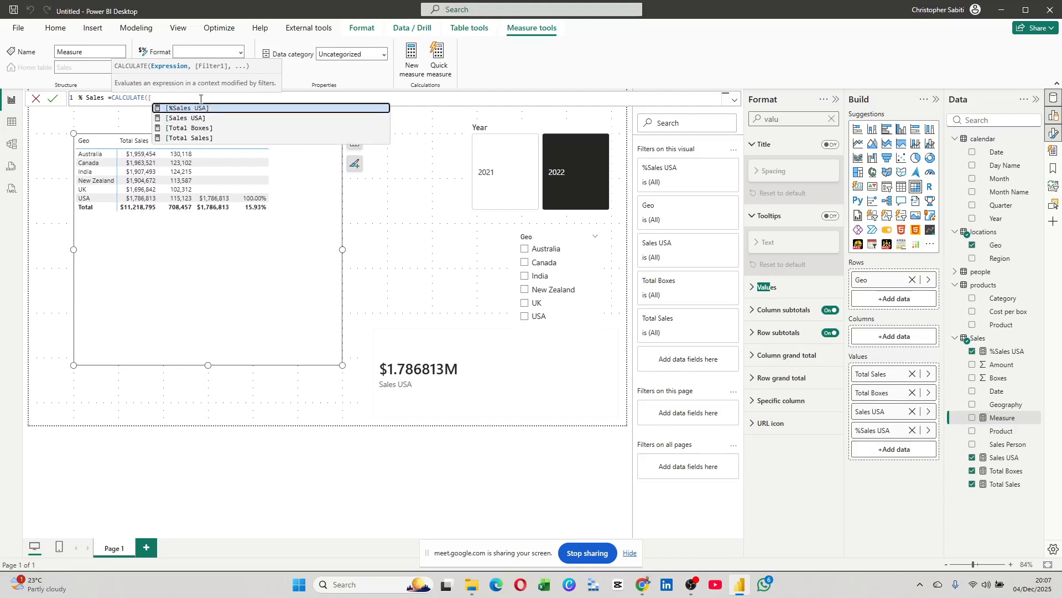
{"action": "type", "text": "t"}
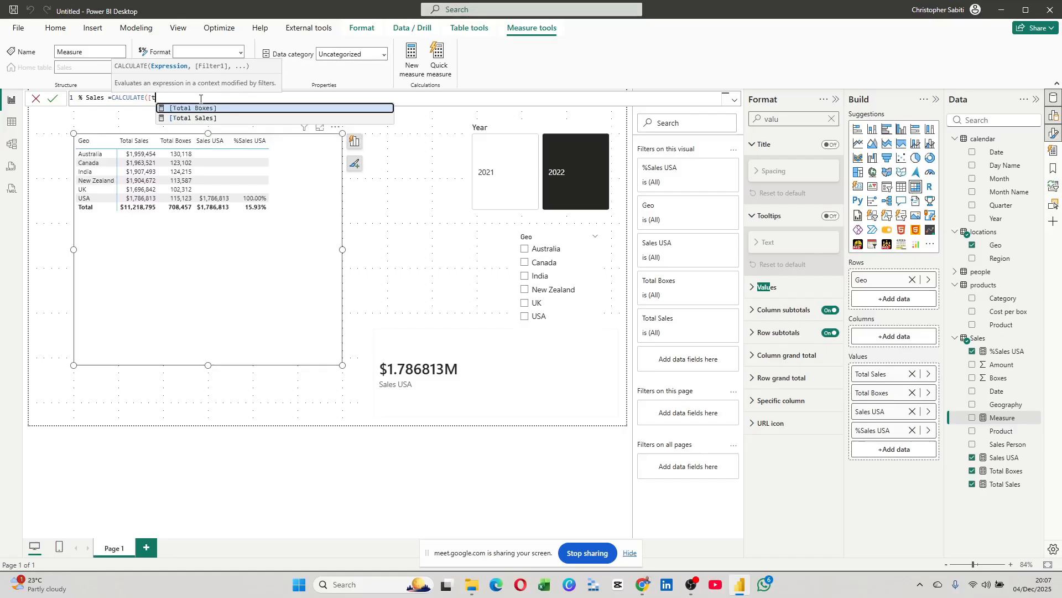
{"action": "type", "text": "o"}
{"action": "key", "text": "Down"}
{"action": "key", "text": "Tab"}
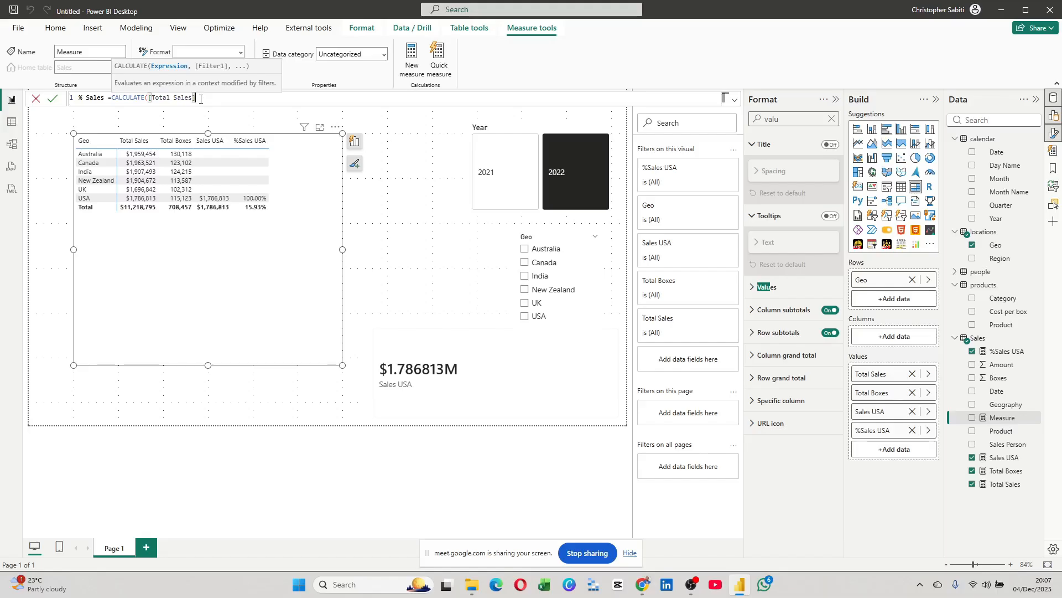
Add the ALLSELECTED function as the filter argument of CALCULATE
{"action": "type", "text": ","}
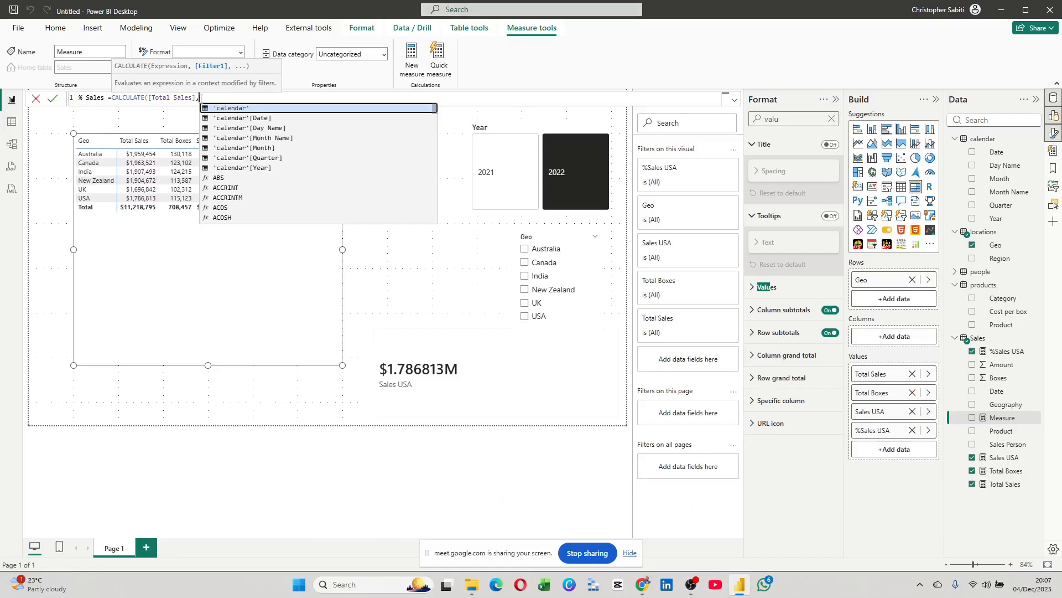
{"action": "type", "text": "All"}
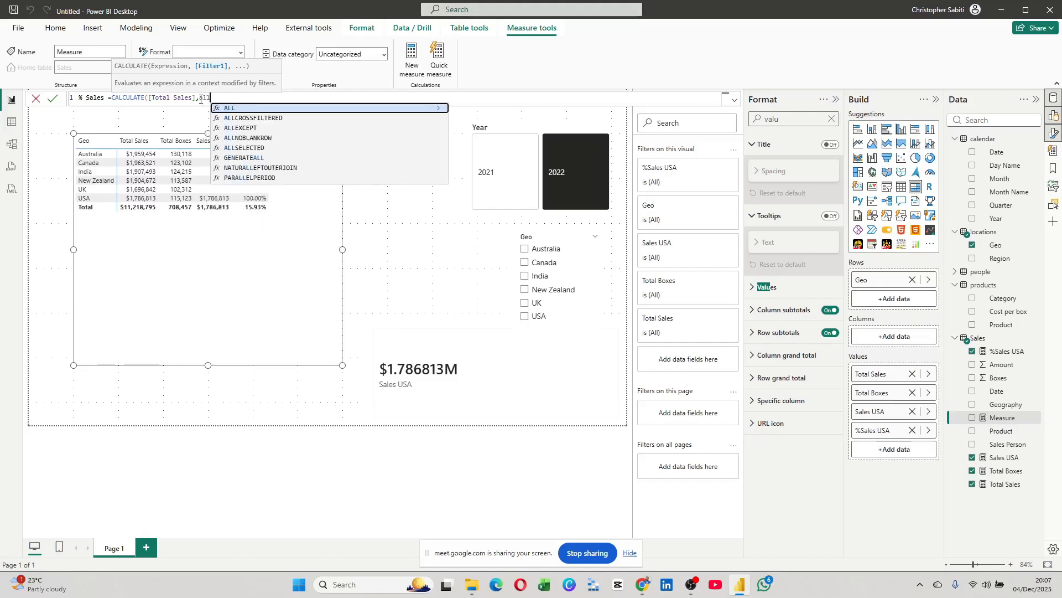
{"action": "key", "text": "Down"}
{"action": "key", "text": "Down"}
{"action": "key", "text": "Down"}
{"action": "key", "text": "Down"}
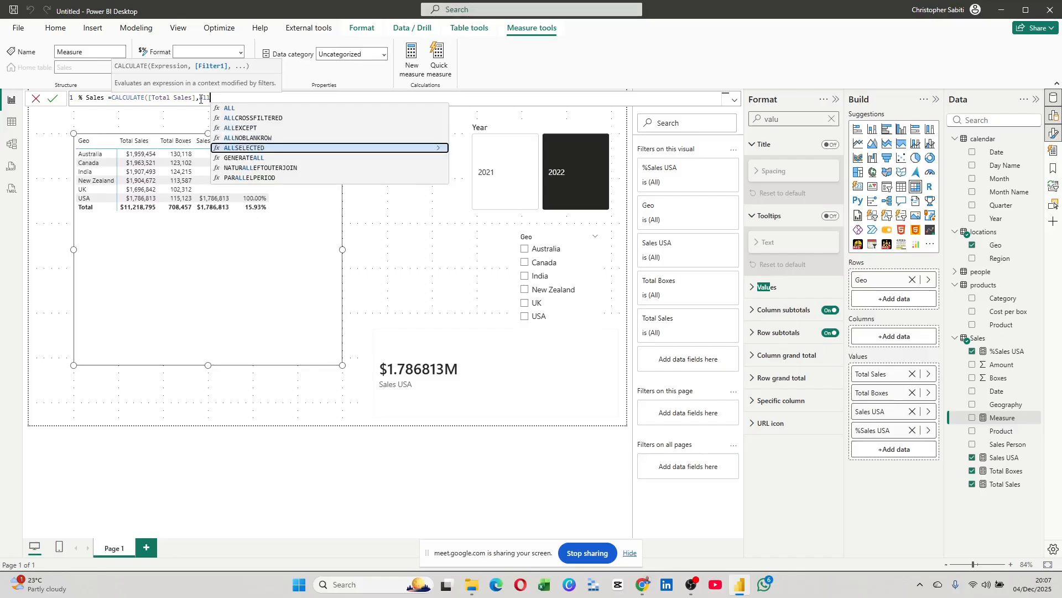
{"action": "key", "text": "Up"}
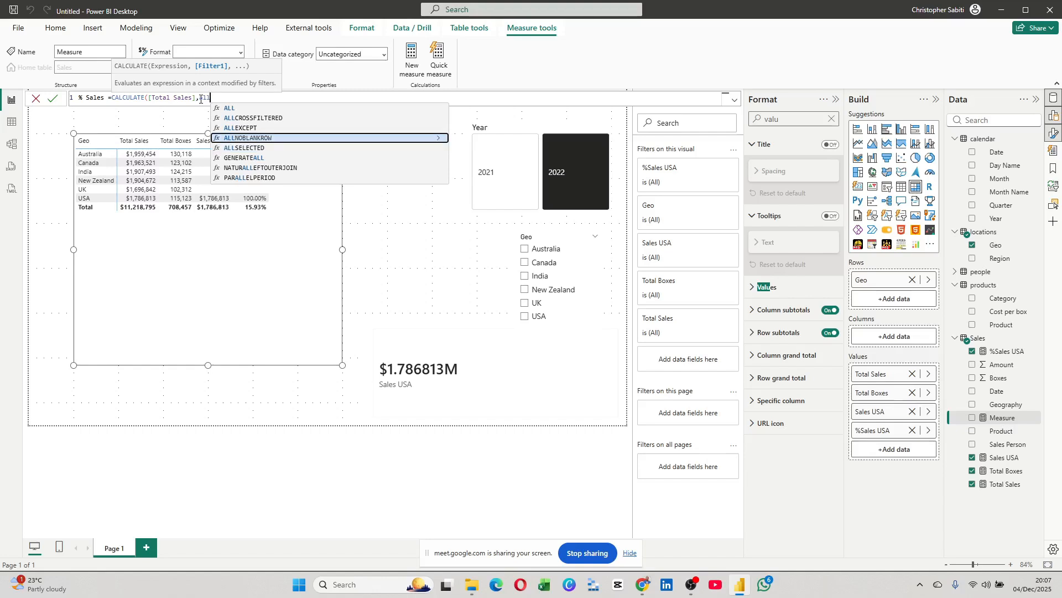
{"action": "key", "text": "Down"}
{"action": "key", "text": "Tab"}
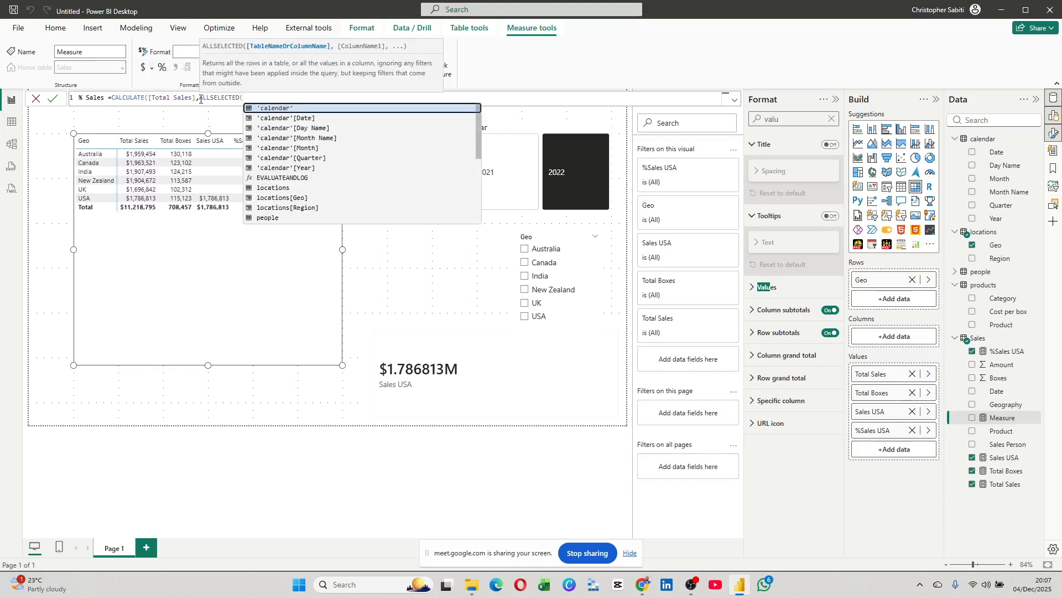
Complete ALLSELECTED with the locations[Geo] column, close both functions and commit the % Sales measure
{"action": "key", "text": "Down"}
{"action": "key", "text": "Down"}
{"action": "key", "text": "Down"}
{"action": "key", "text": "Down"}
{"action": "key", "text": "Down"}
{"action": "key", "text": "Down"}
{"action": "key", "text": "Down"}
{"action": "key", "text": "Down"}
{"action": "key", "text": "Down"}
{"action": "key", "text": "Down"}
{"action": "key", "text": "Down"}
{"action": "key", "text": "Down"}
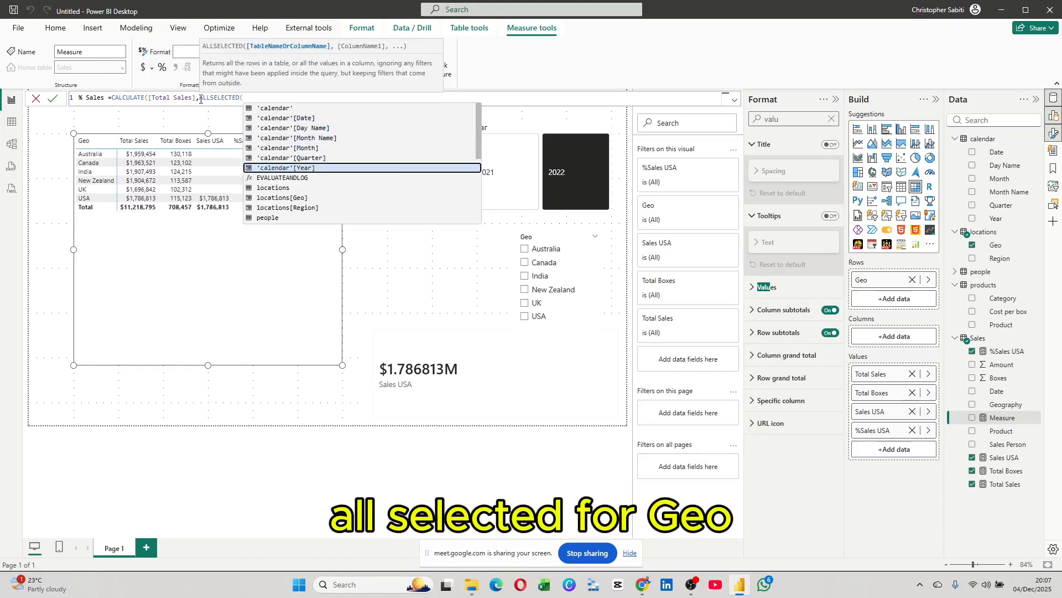
{"action": "key", "text": "Down"}
{"action": "key", "text": "Down"}
{"action": "key", "text": "Down"}
{"action": "key", "text": "Down"}
{"action": "key", "text": "Down"}
{"action": "key", "text": "Down"}
{"action": "key", "text": "Down"}
{"action": "key", "text": "Down"}
{"action": "key", "text": "Down"}
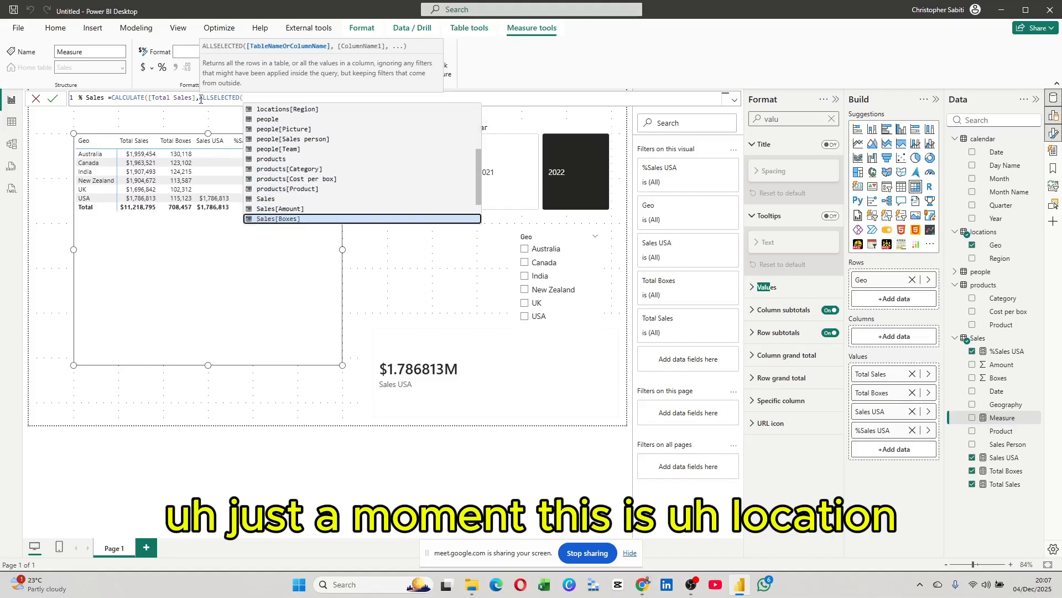
{"action": "type", "text": "lo"}
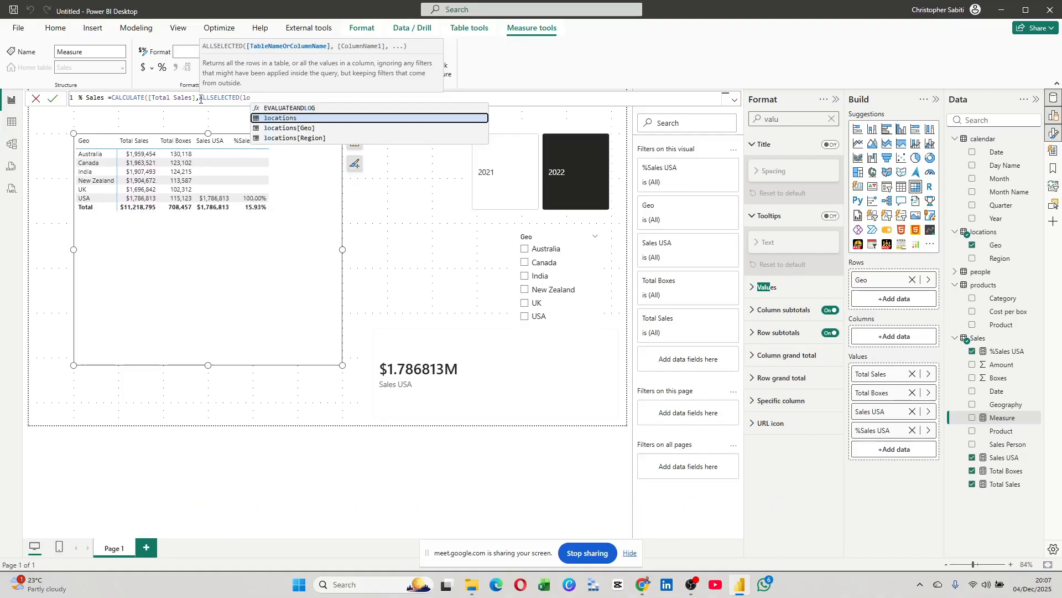
{"action": "key", "text": "Down"}
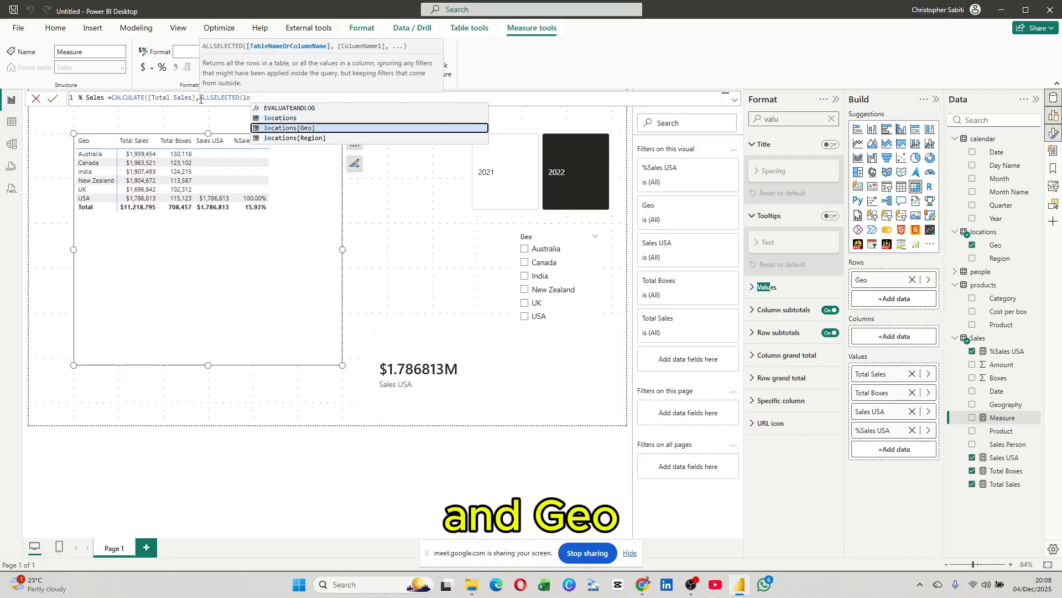
{"action": "key", "text": "Tab"}
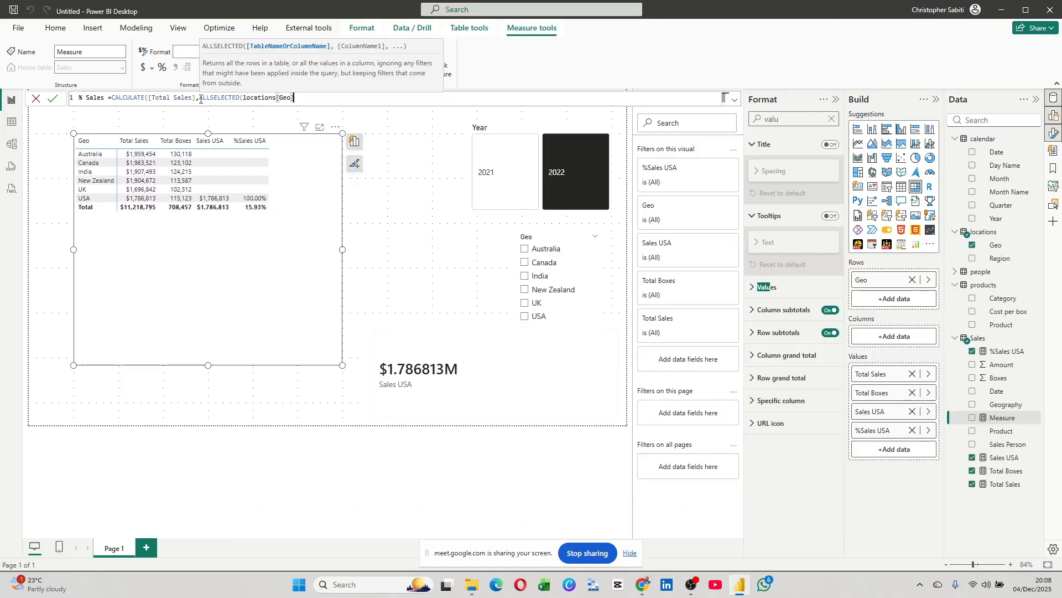
{"action": "type", "text": ")"}
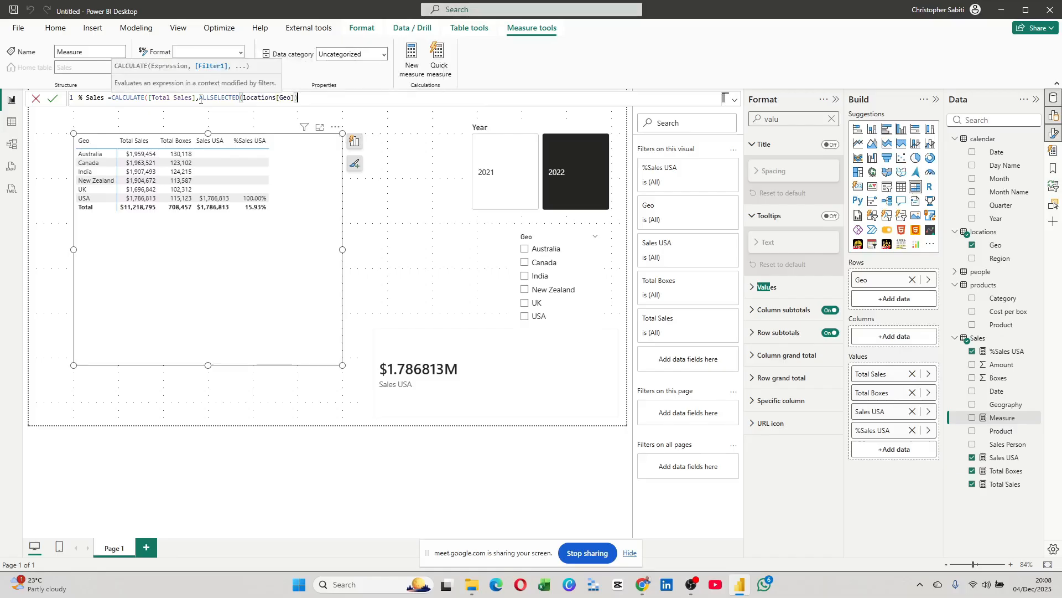
{"action": "type", "text": ")"}
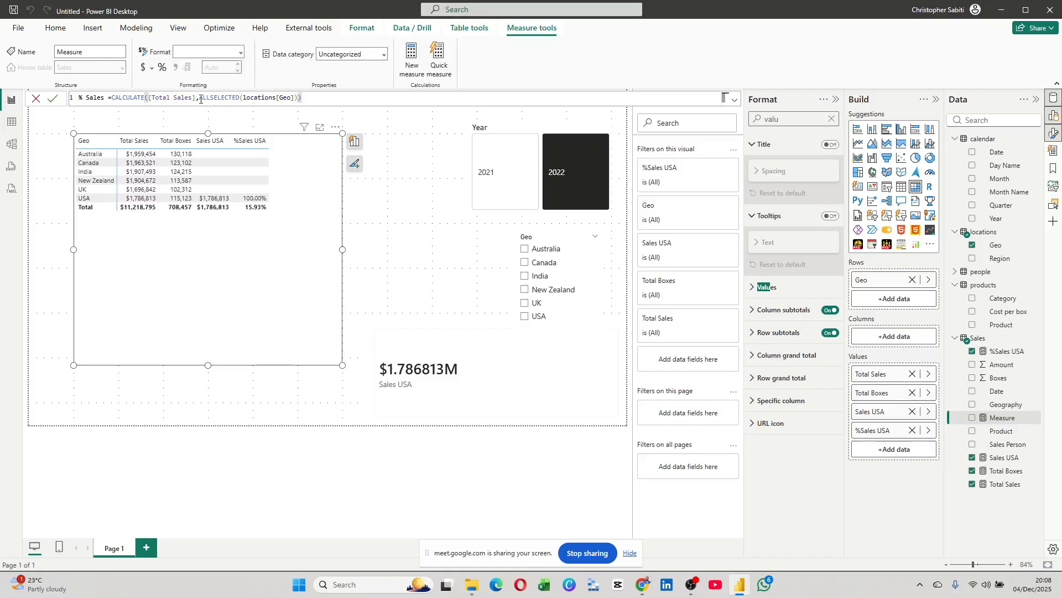
{"action": "key", "text": "Return"}
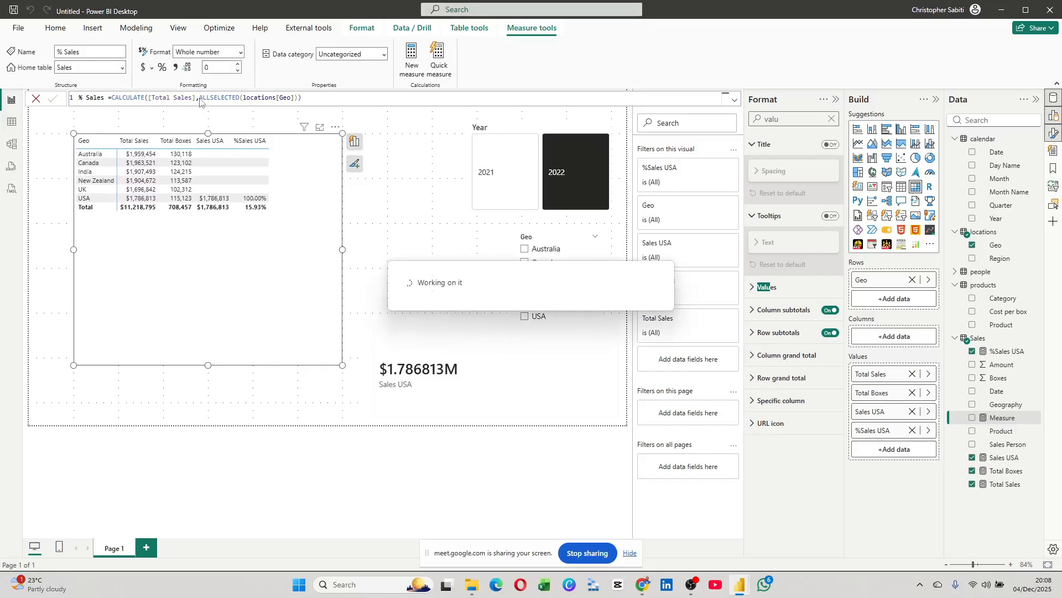
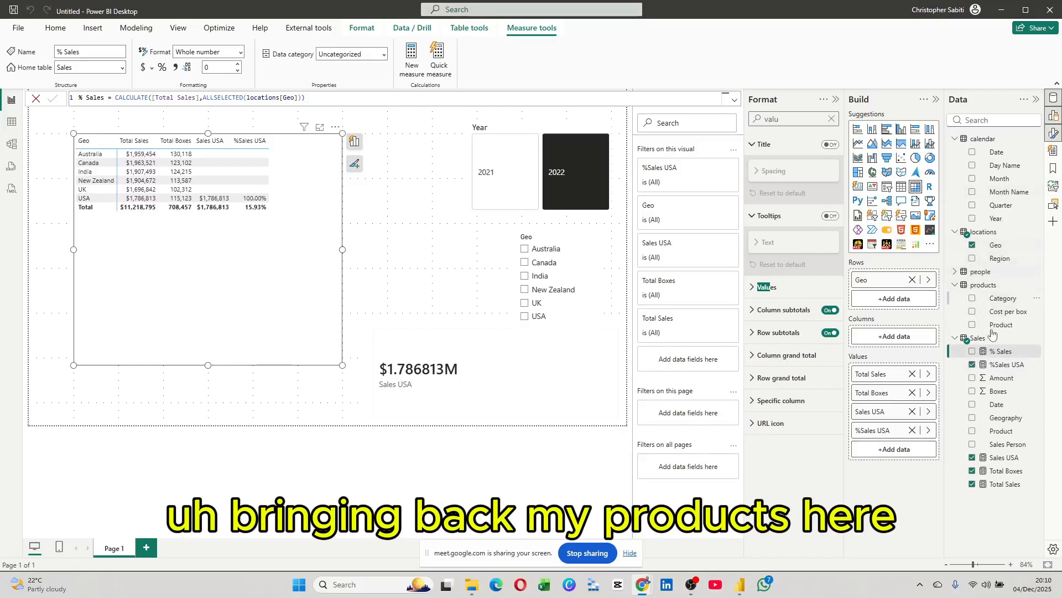
Replace Geo with the Product field from the products table in the matrix rows
{"action": "left_click_drag", "start_coordinate": [1000, 328], "coordinate": [913, 281]}
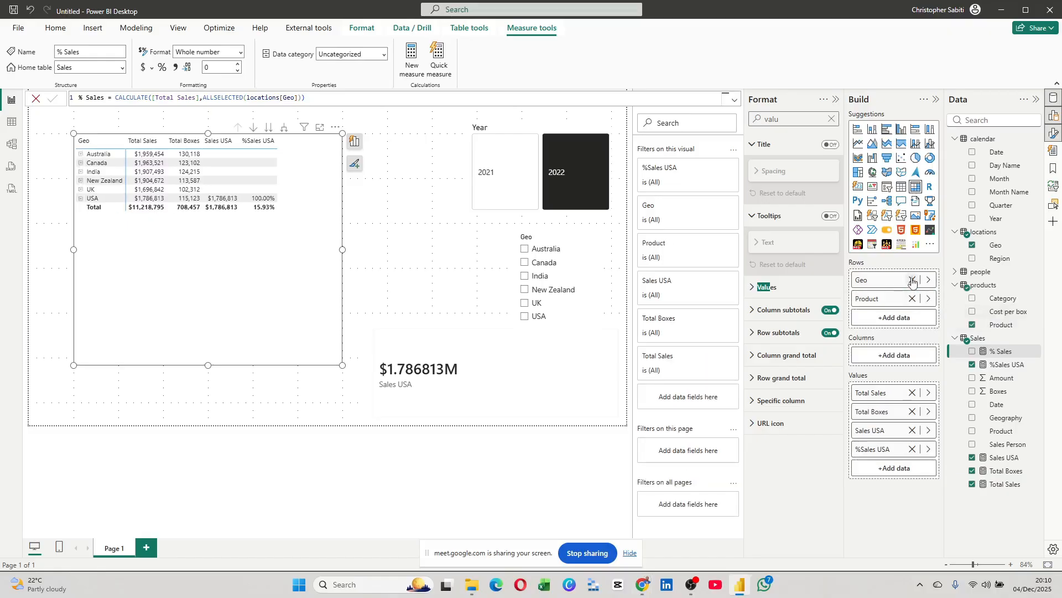
{"action": "left_click", "coordinate": [913, 280]}
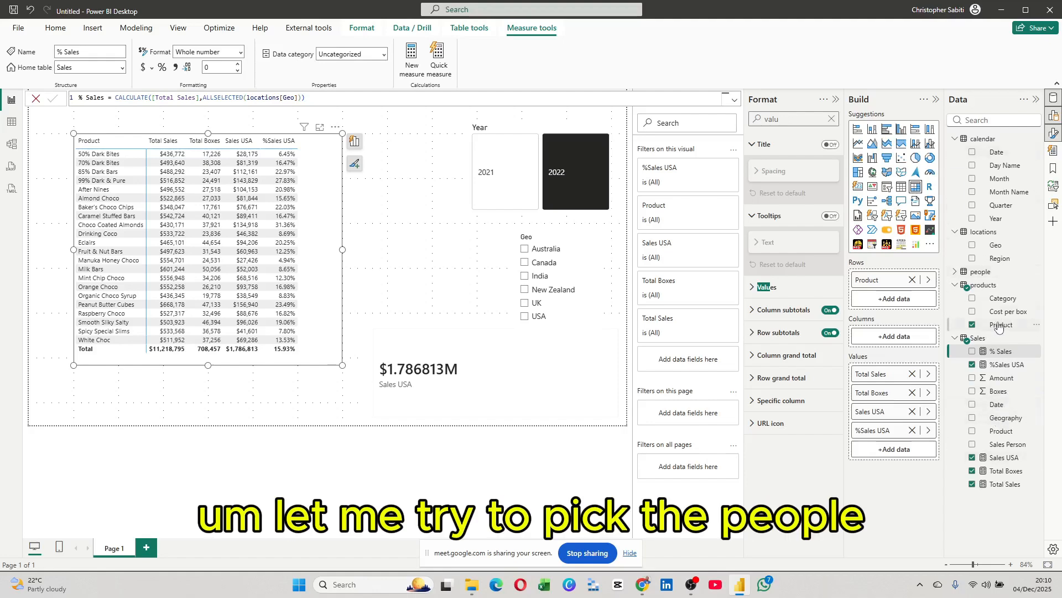
Make Sales person from the people table the only row field of the matrix
{"action": "left_click", "coordinate": [961, 277]}
{"action": "left_click_drag", "start_coordinate": [999, 299], "coordinate": [903, 285]}
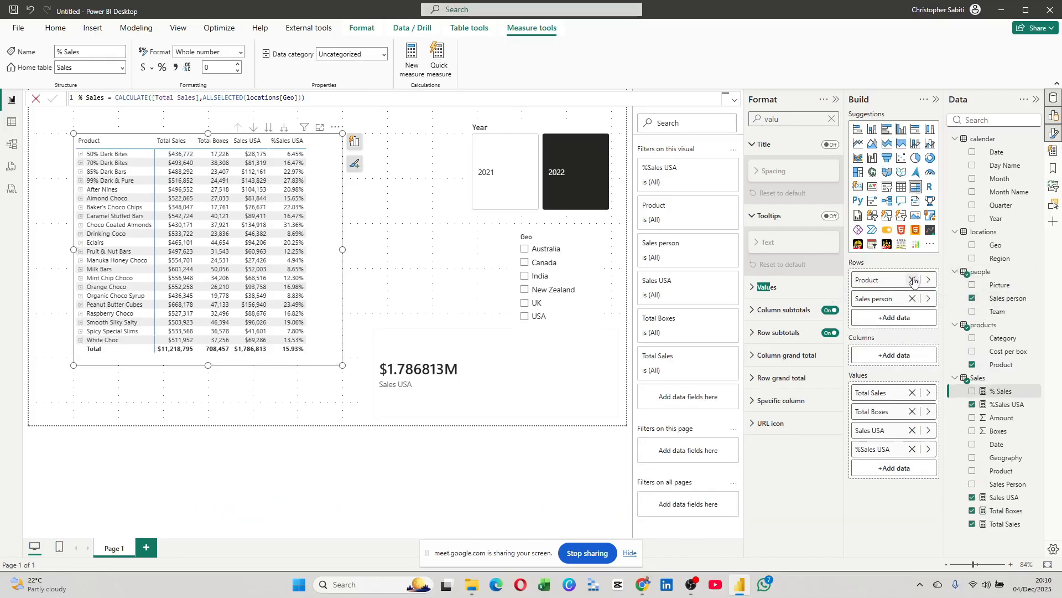
{"action": "left_click", "coordinate": [912, 280]}
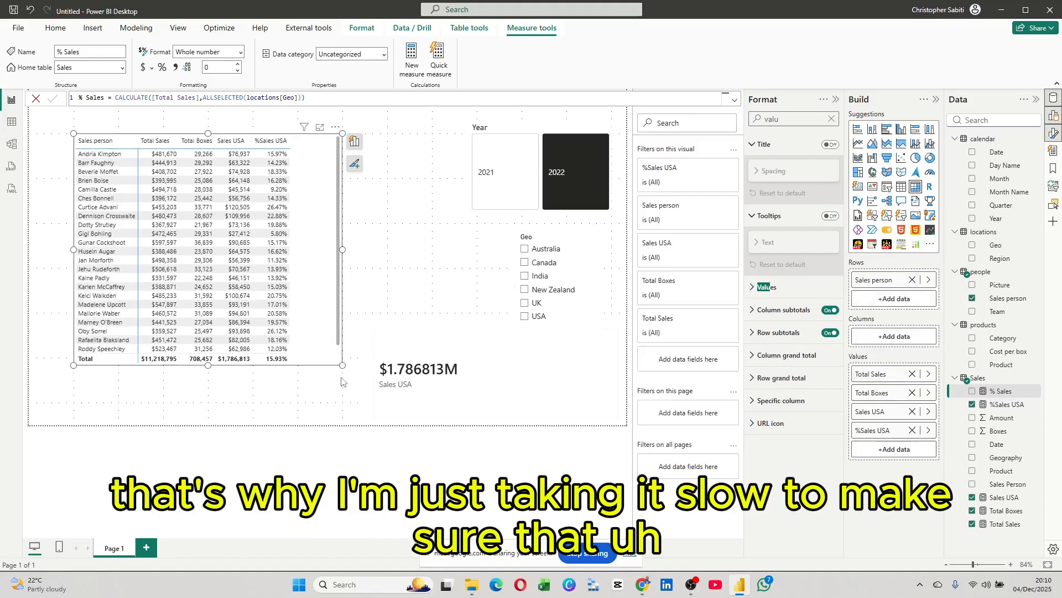
Make the matrix taller to fit all its rows, and clear the 2022 selection in the Year slicer
{"action": "left_click_drag", "start_coordinate": [343, 366], "coordinate": [336, 402]}
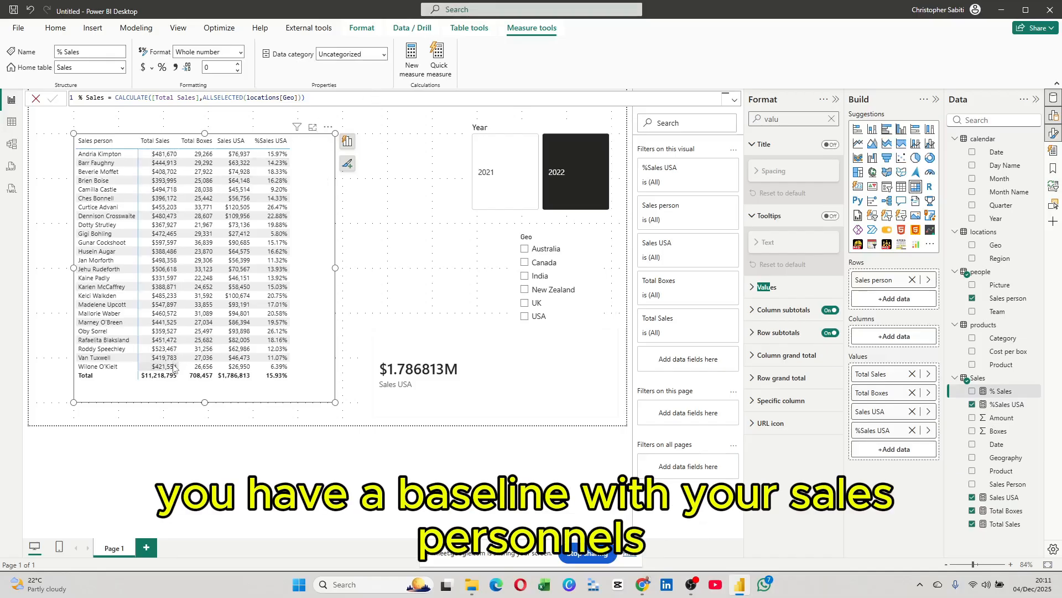
{"action": "left_click", "coordinate": [560, 188]}
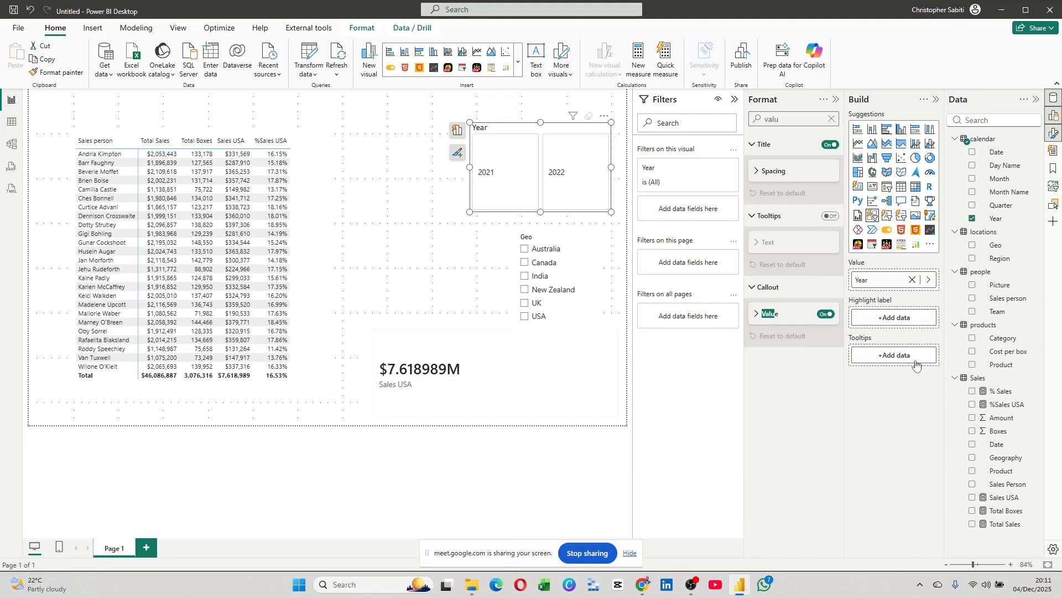
Create a new measure named Sales Band in the Sales table and start its formula on a second line
{"action": "right_click", "coordinate": [980, 381]}
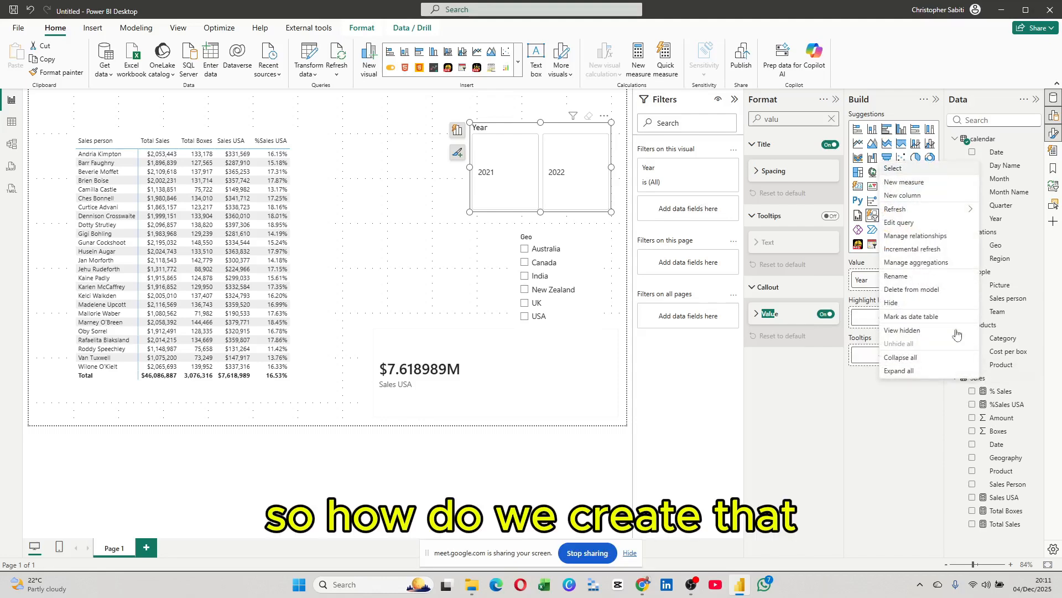
{"action": "left_click", "coordinate": [913, 186]}
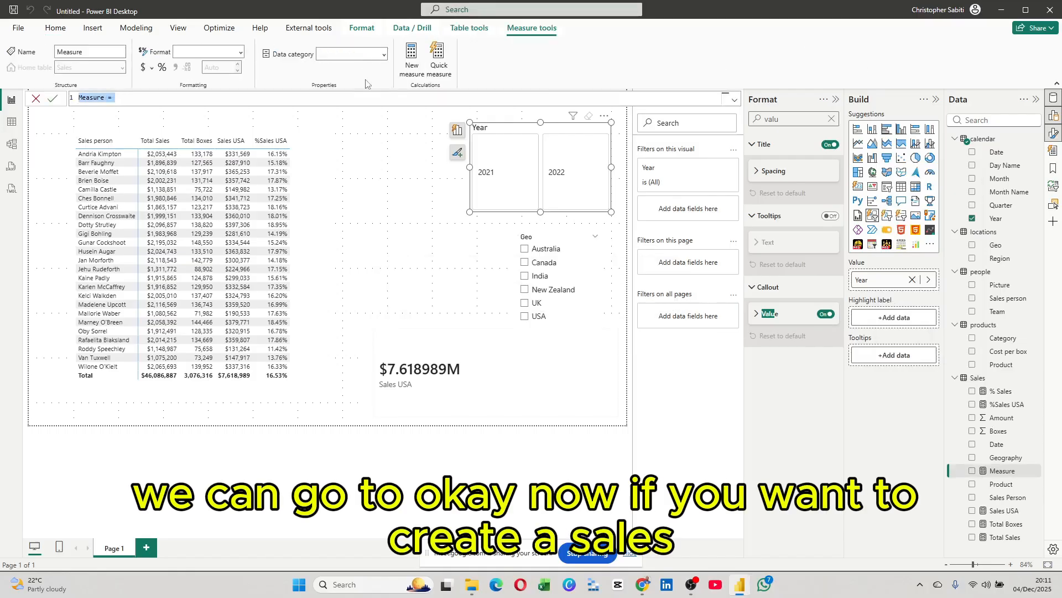
{"action": "type", "text": "Sales"}
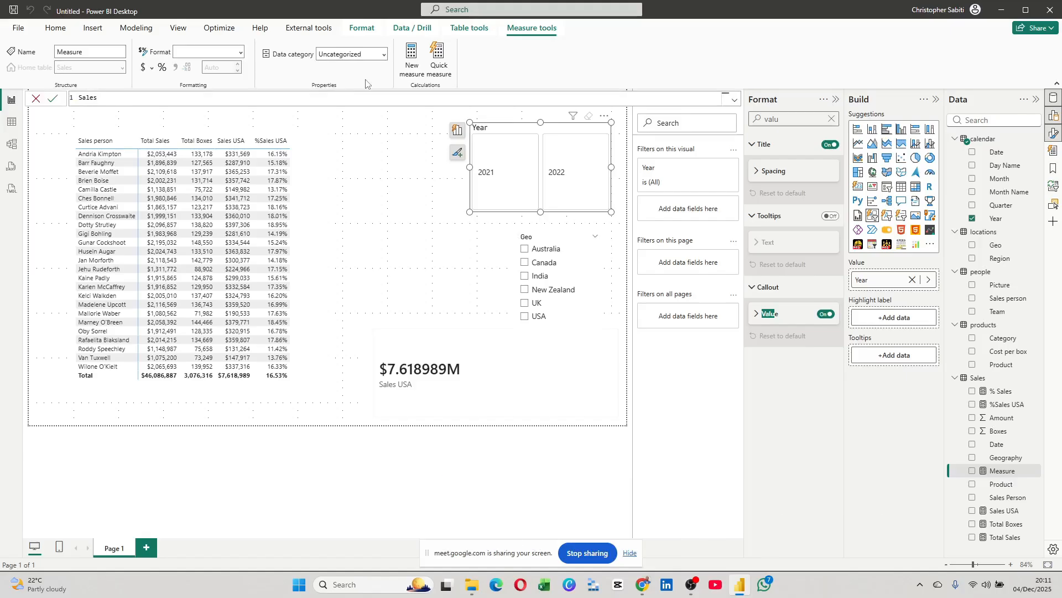
{"action": "type", "text": " Ba"}
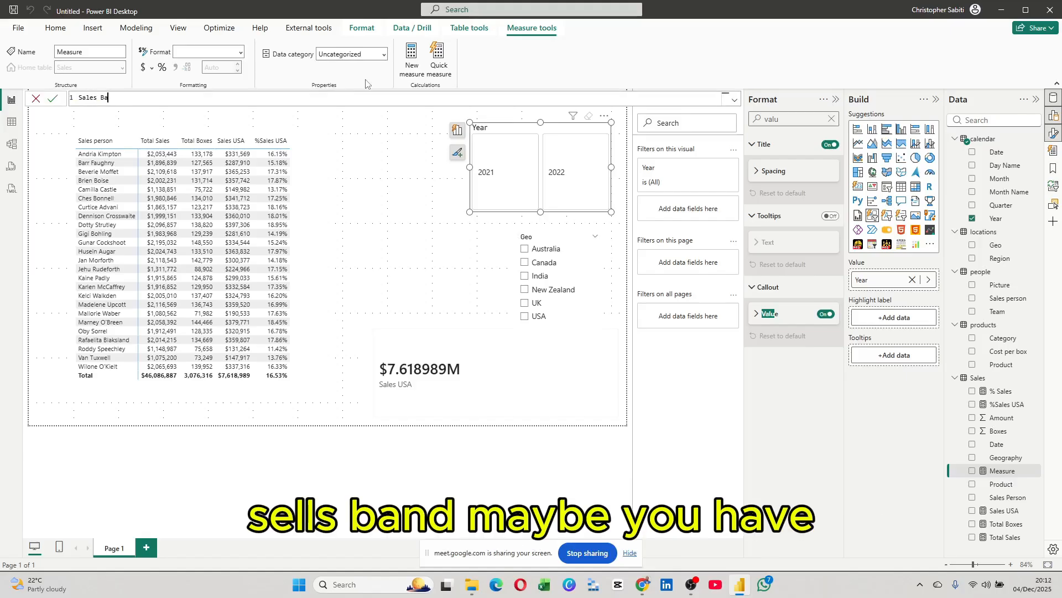
{"action": "type", "text": "nd"}
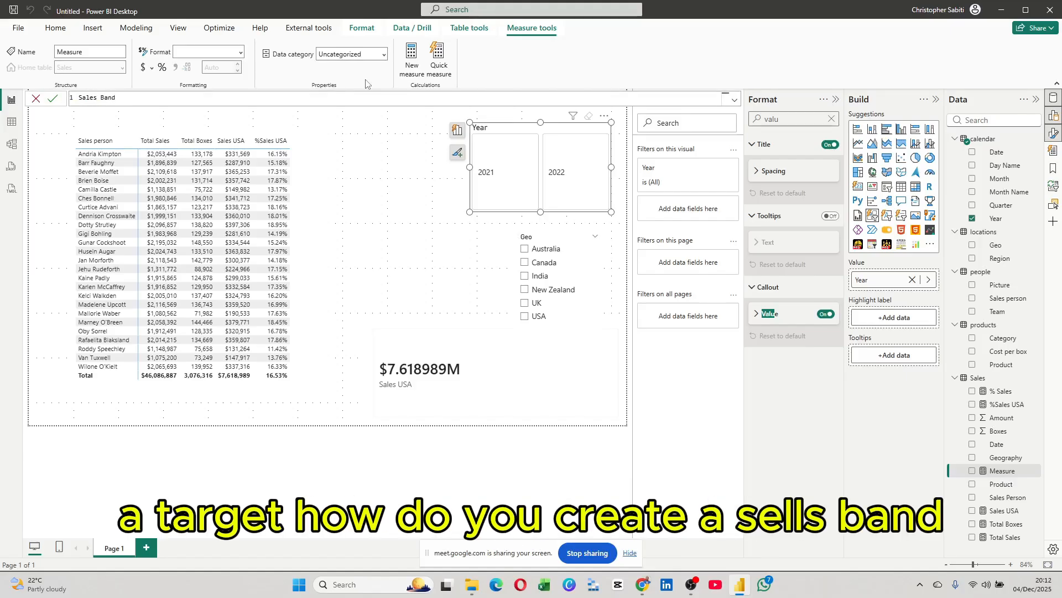
{"action": "type", "text": "="}
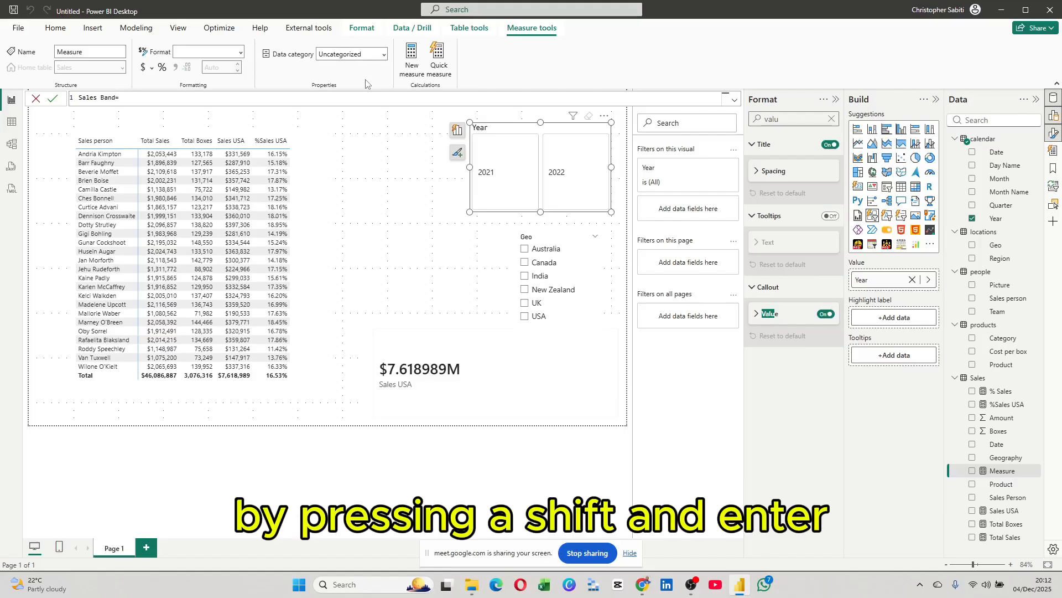
{"action": "key", "text": "shift+Return"}
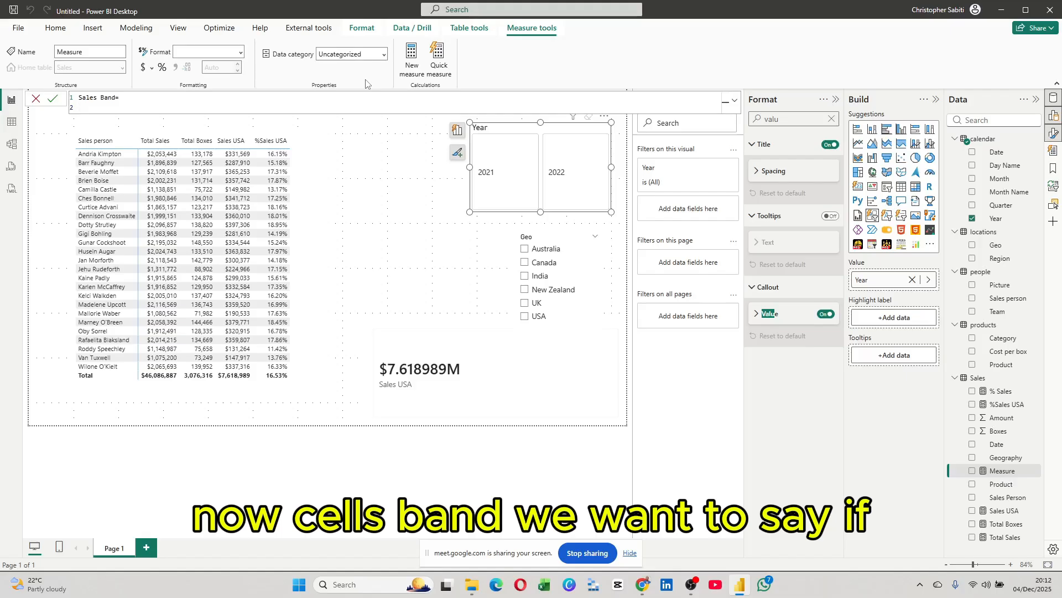
Begin an IF function whose logical test is [Total Sales]>1500000
{"action": "type", "text": "if"}
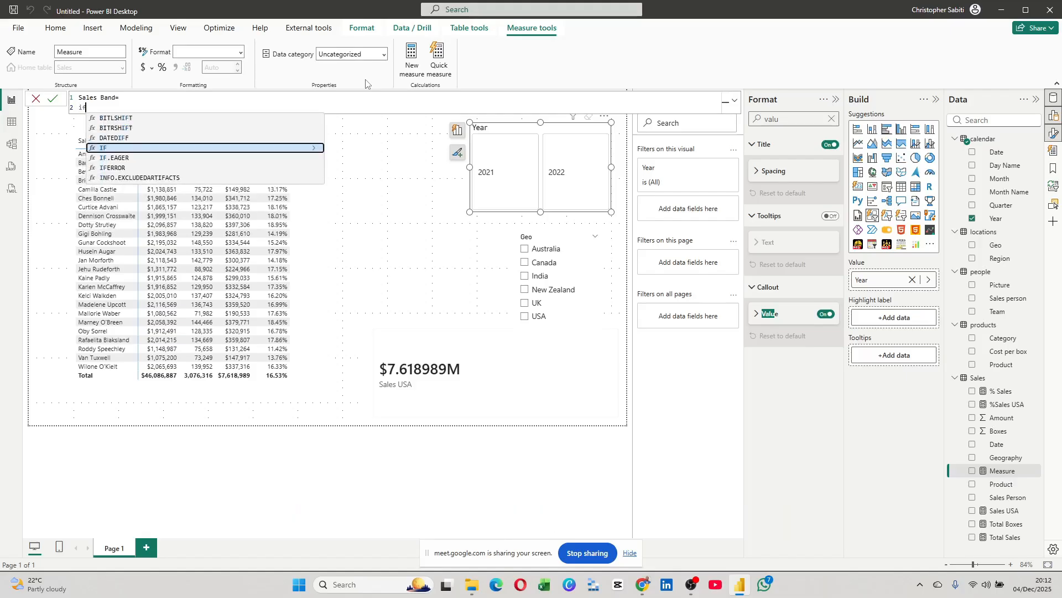
{"action": "type", "text": "("}
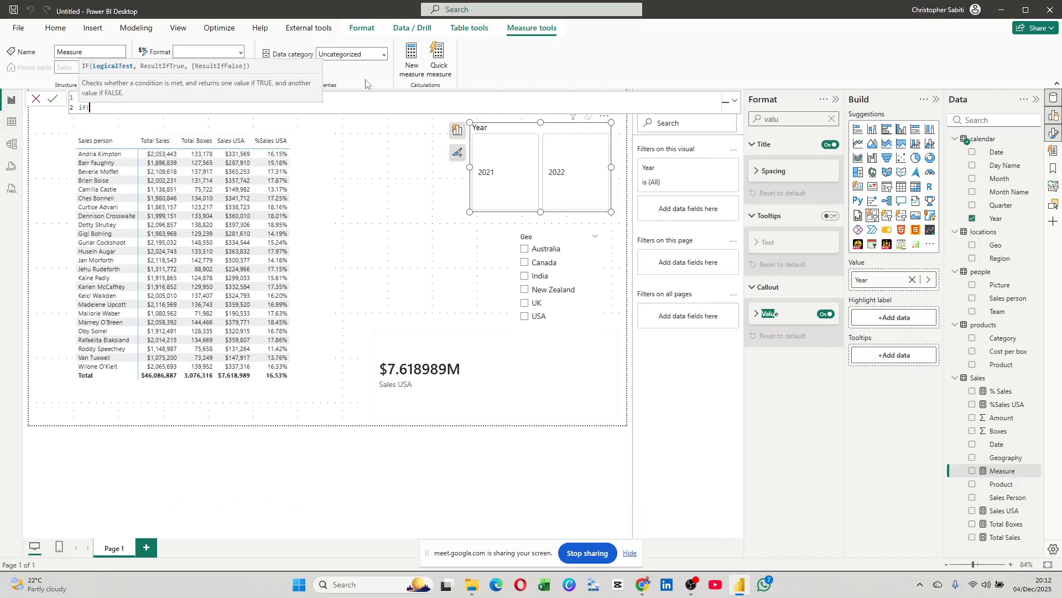
{"action": "type", "text": "["}
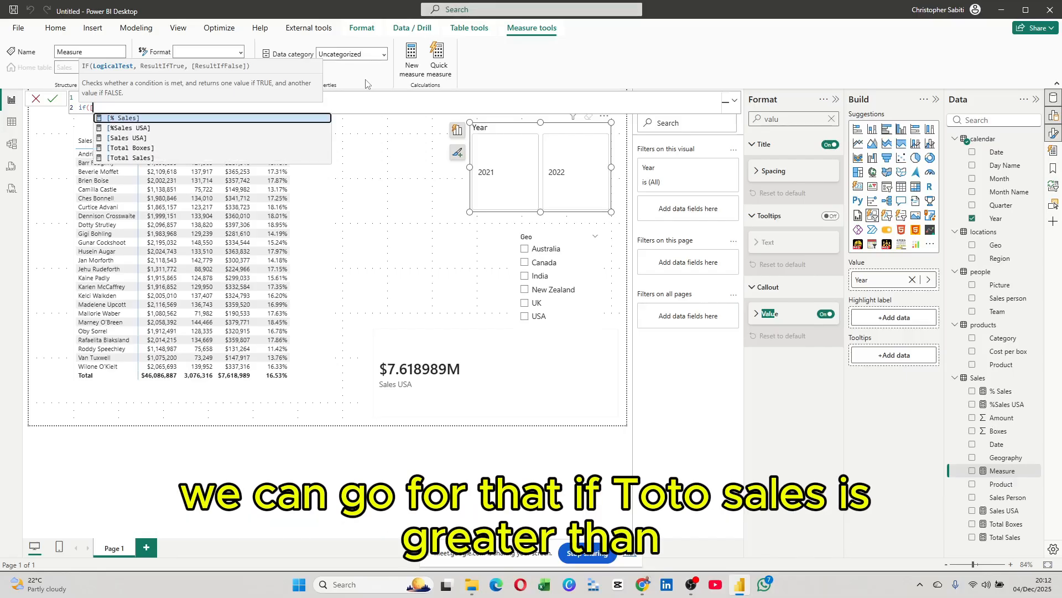
{"action": "key", "text": "Down"}
{"action": "key", "text": "Down"}
{"action": "key", "text": "Down"}
{"action": "key", "text": "Down"}
{"action": "key", "text": "Tab"}
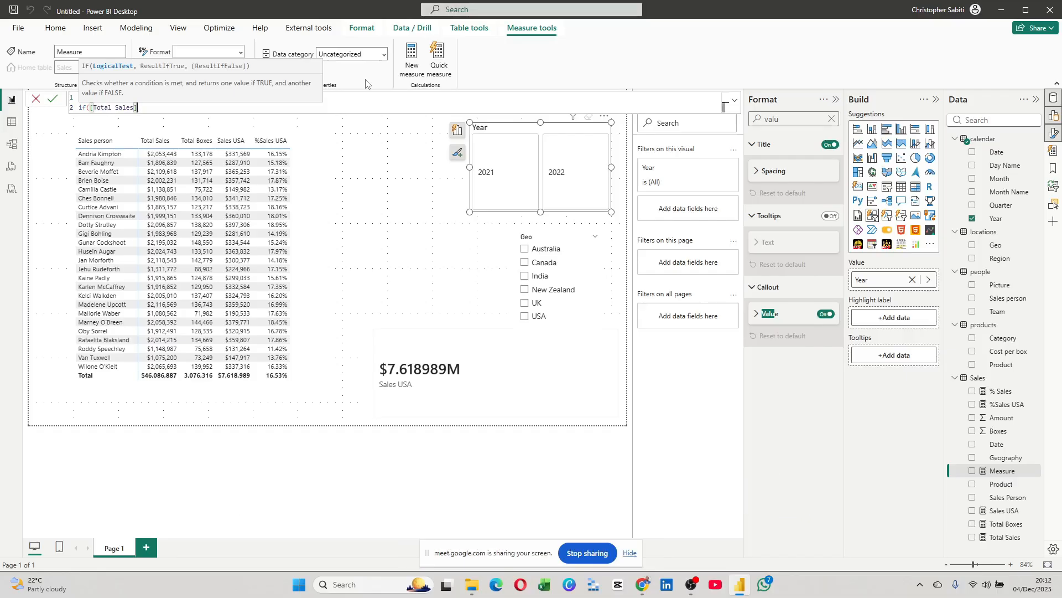
{"action": "type", "text": ">"}
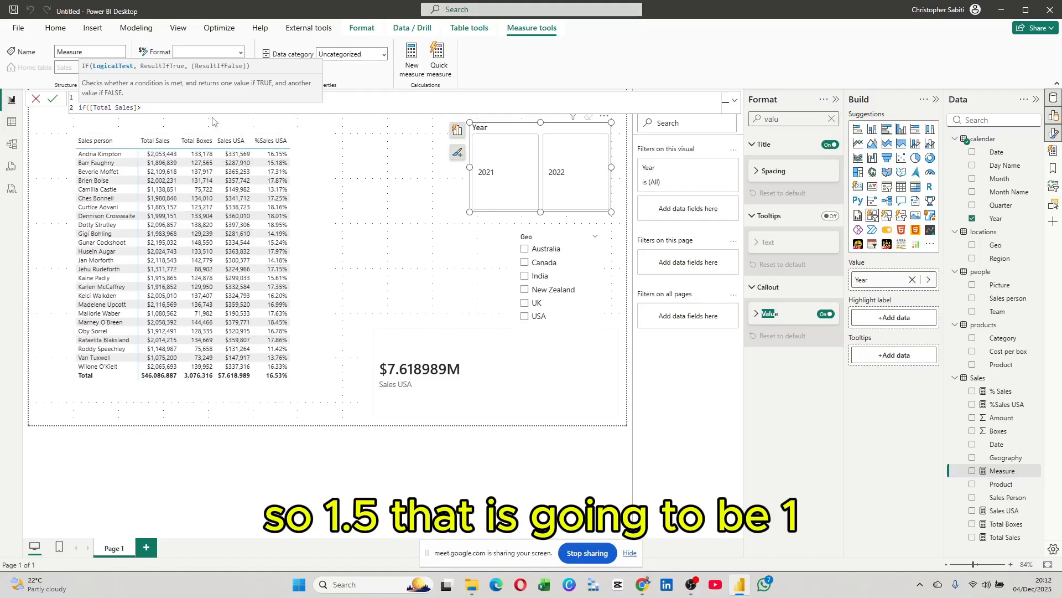
{"action": "type", "text": "1500000"}
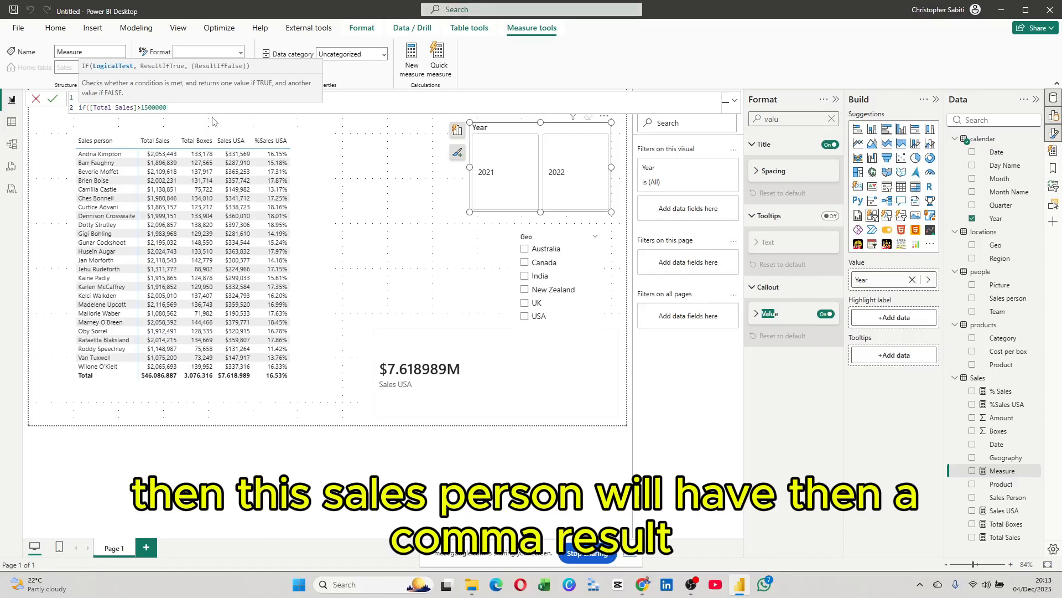
Give the IF function "Best" as the true result and "Poor" as the false result, and close it
{"action": "type", "text": ","}
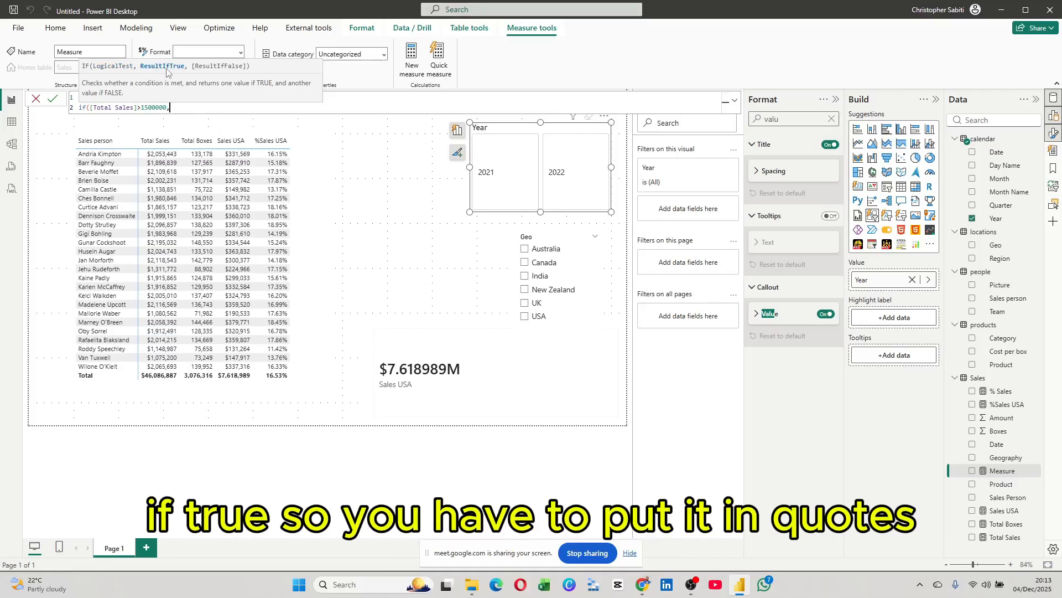
{"action": "type", "text": "\"Bes"}
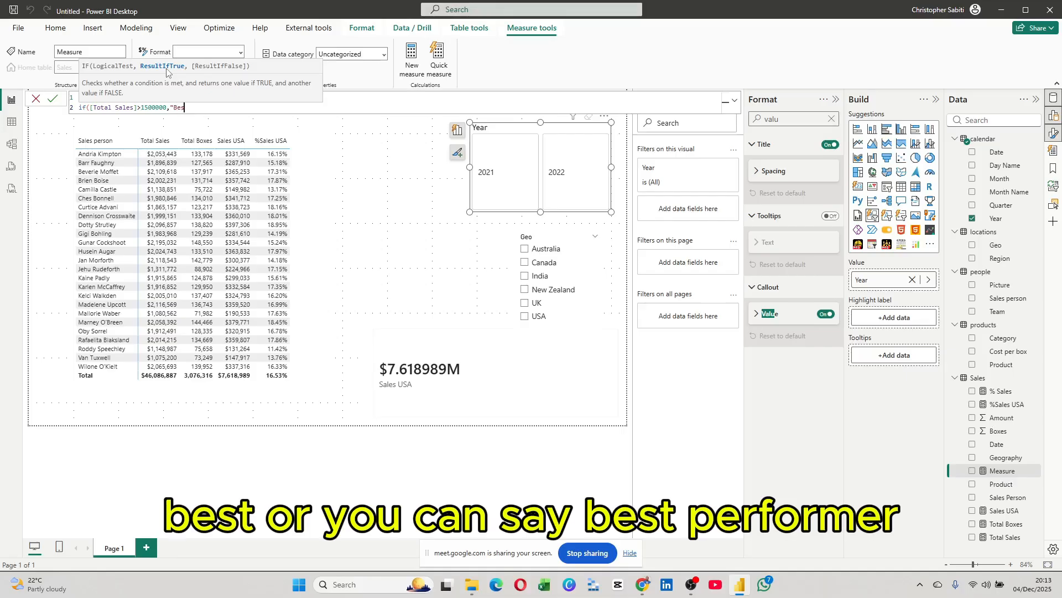
{"action": "type", "text": "t\",\"Poo"}
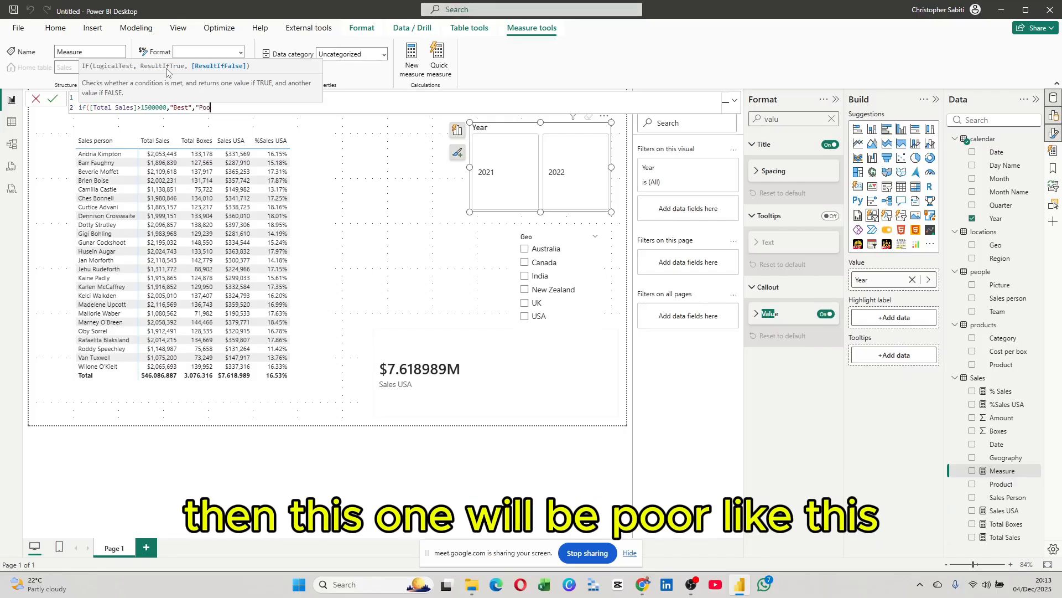
{"action": "type", "text": "r\""}
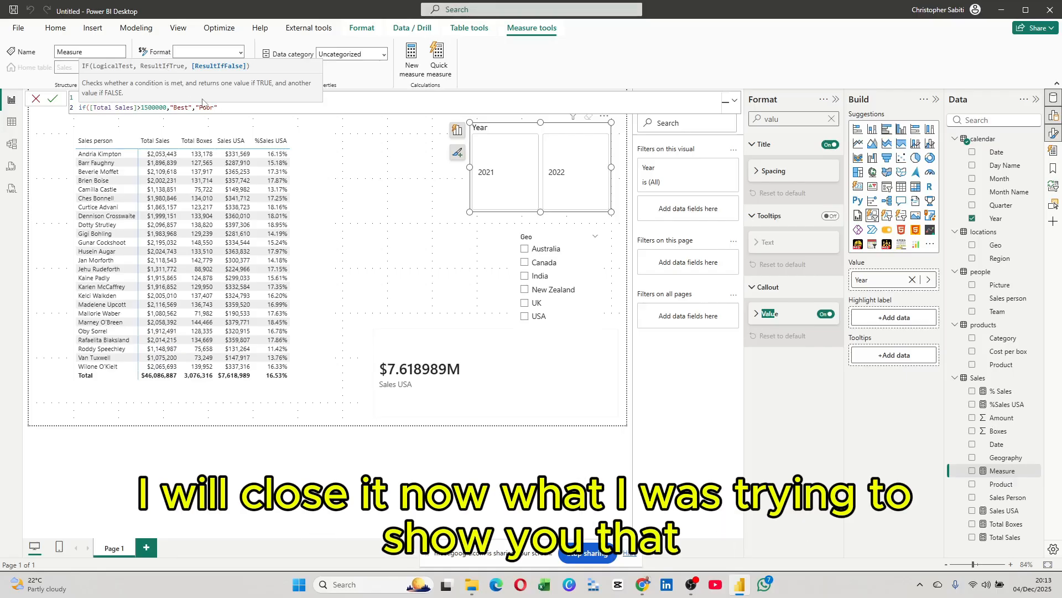
{"action": "type", "text": ")"}
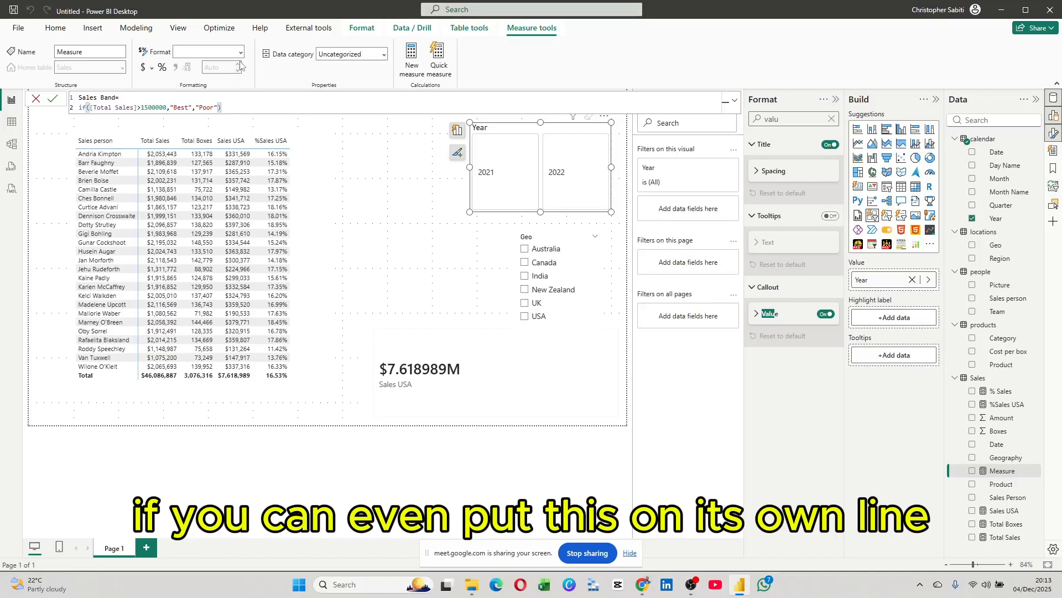
Put the IF results and the closing bracket on separate lines, enlarge the formula text, and commit the Sales Band measure
{"action": "key", "text": "shift+Return"}
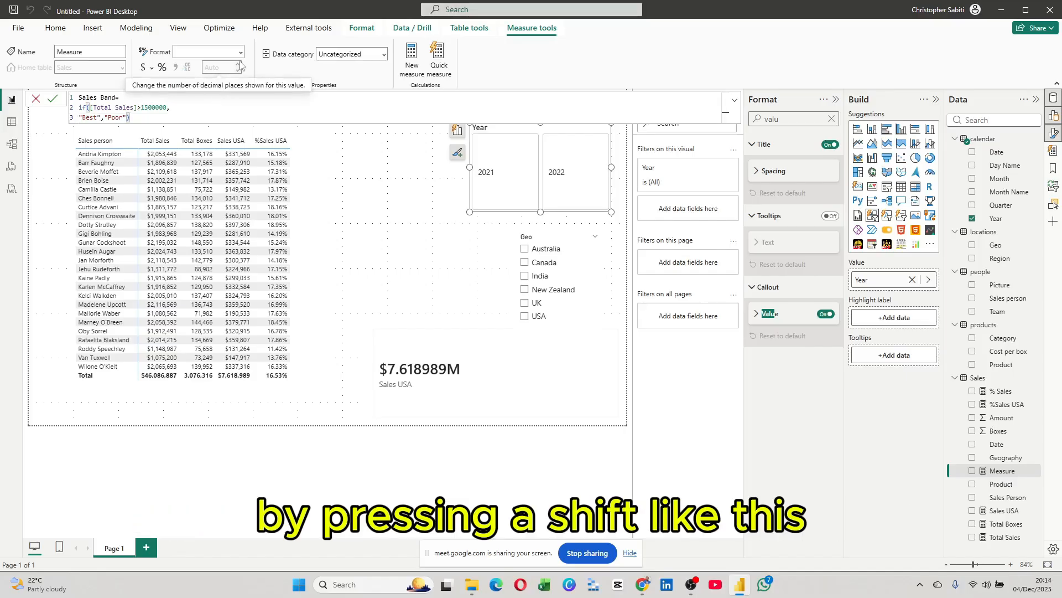
{"action": "left_click", "coordinate": [127, 118]}
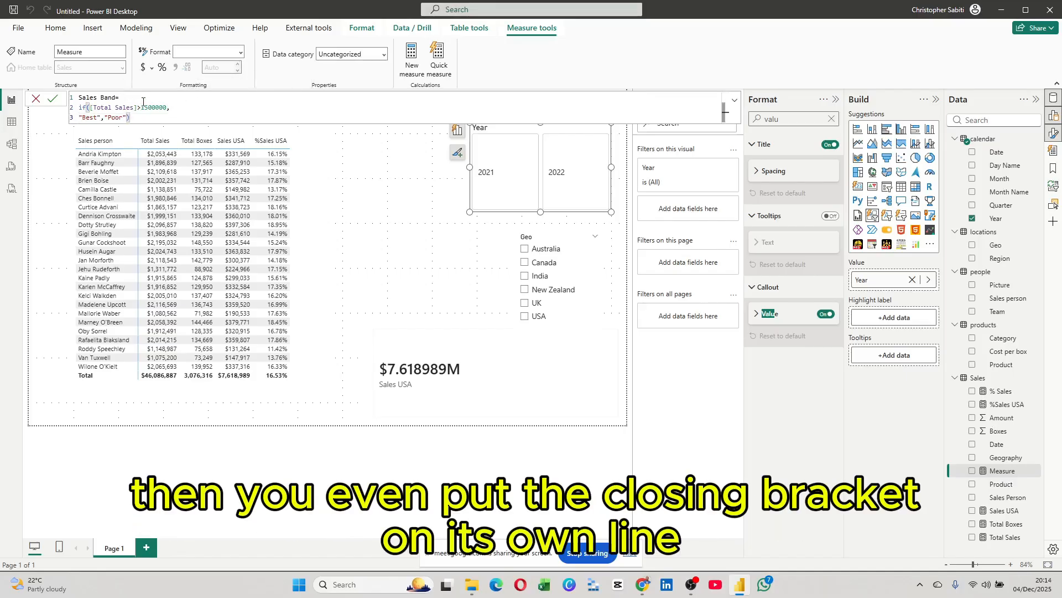
{"action": "key", "text": "shift+Return"}
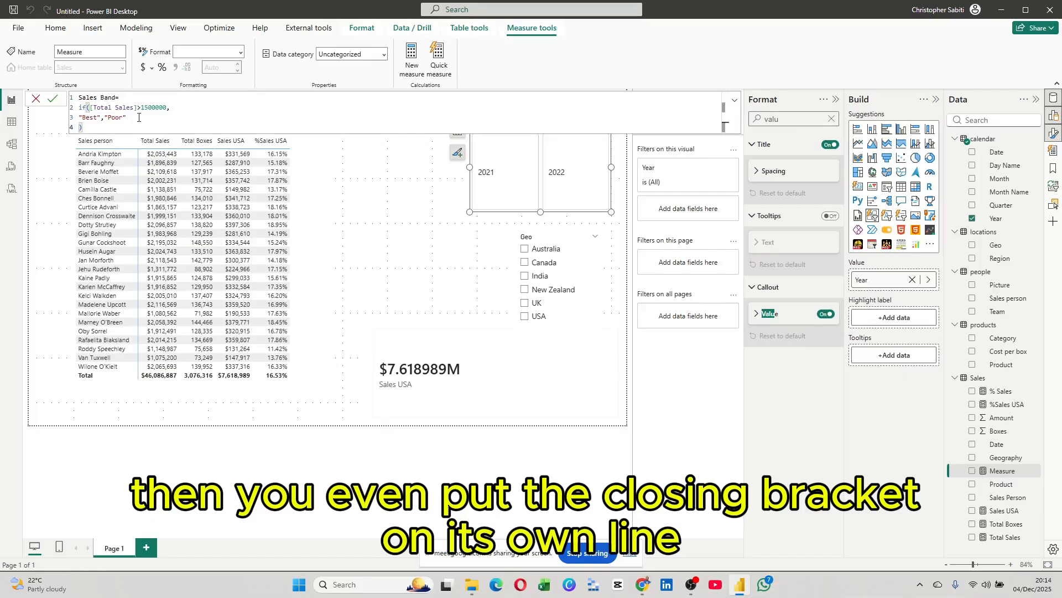
{"action": "scroll", "coordinate": [138, 117], "scroll_direction": "up", "scroll_amount": 4, "text": "ctrl"}
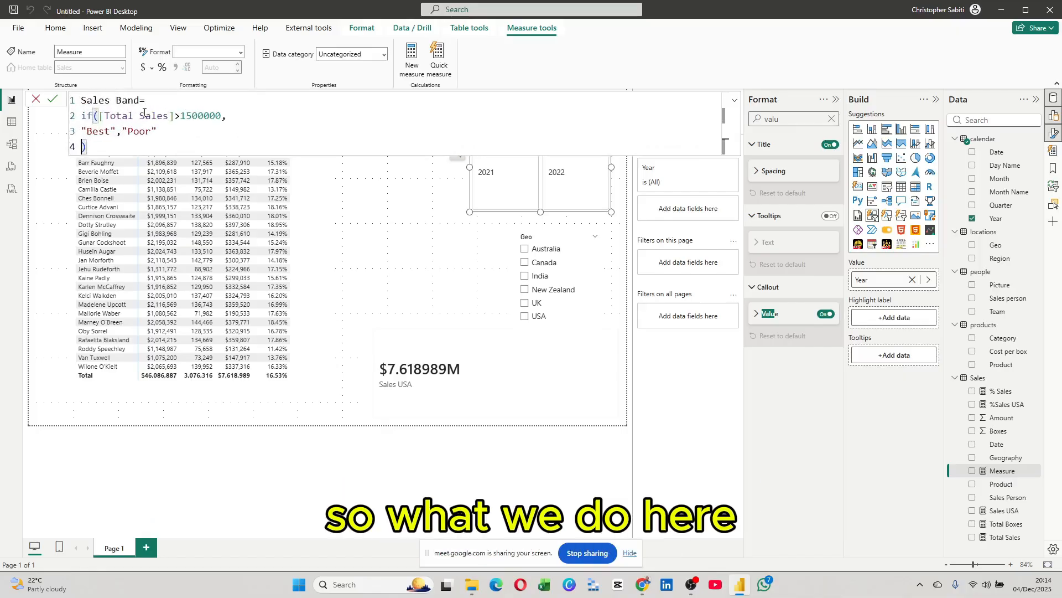
{"action": "scroll", "coordinate": [172, 123], "scroll_direction": "up", "scroll_amount": 4, "text": "ctrl"}
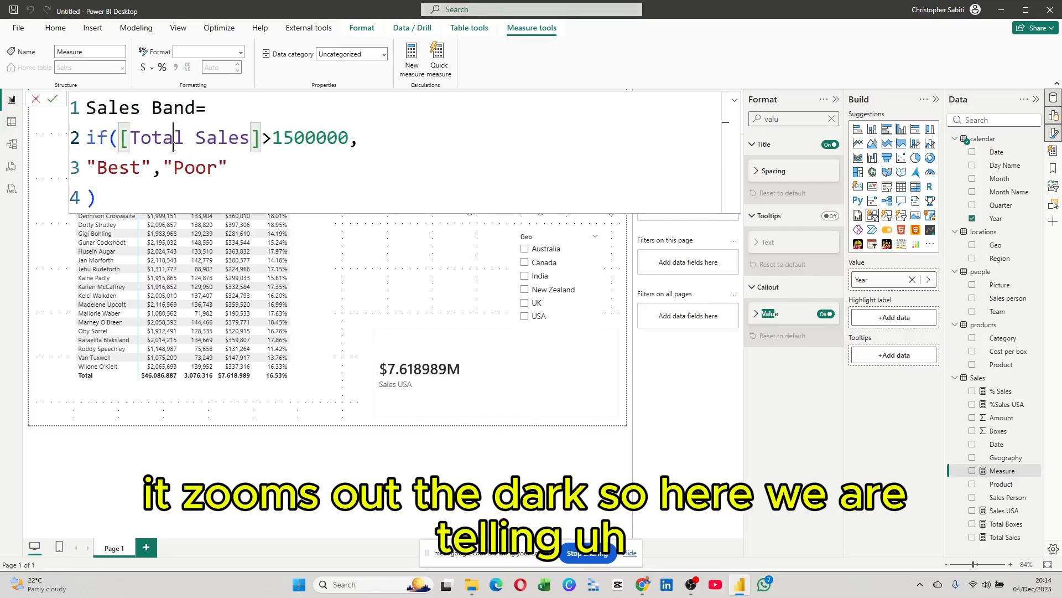
{"action": "double_click", "coordinate": [162, 139]}
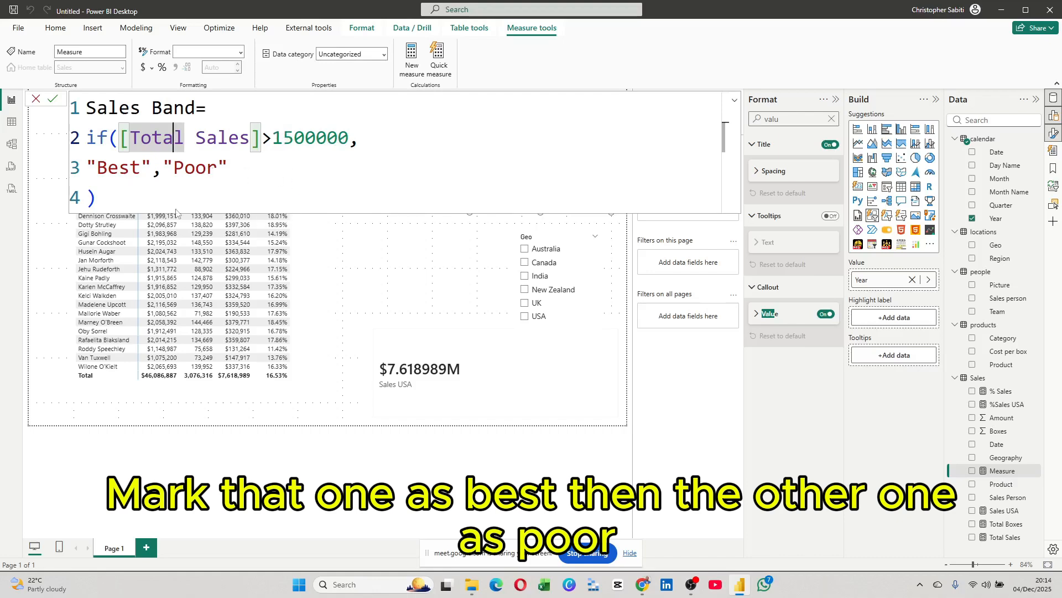
{"action": "left_click", "coordinate": [53, 99]}
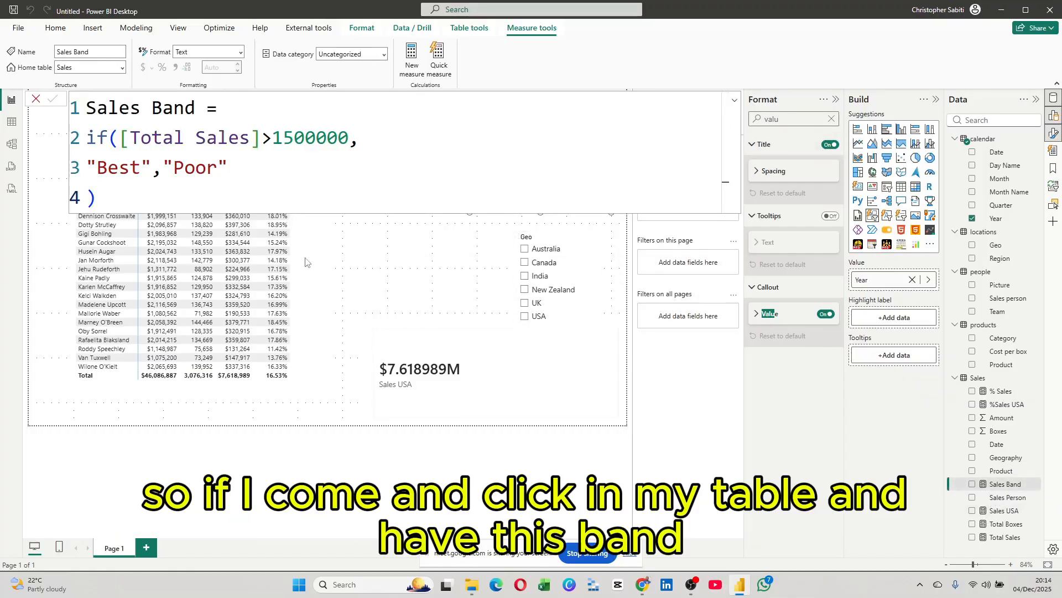
Add the Sales Band measure as the last value of the salesperson matrix and widen the matrix slightly
{"action": "left_click", "coordinate": [297, 273]}
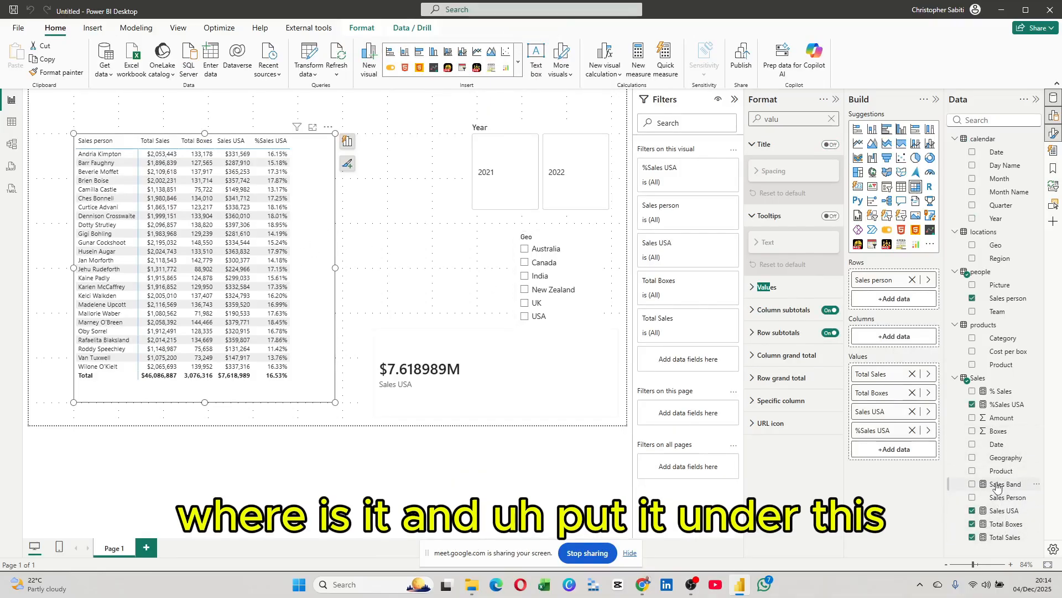
{"action": "left_click_drag", "start_coordinate": [1001, 485], "coordinate": [901, 450]}
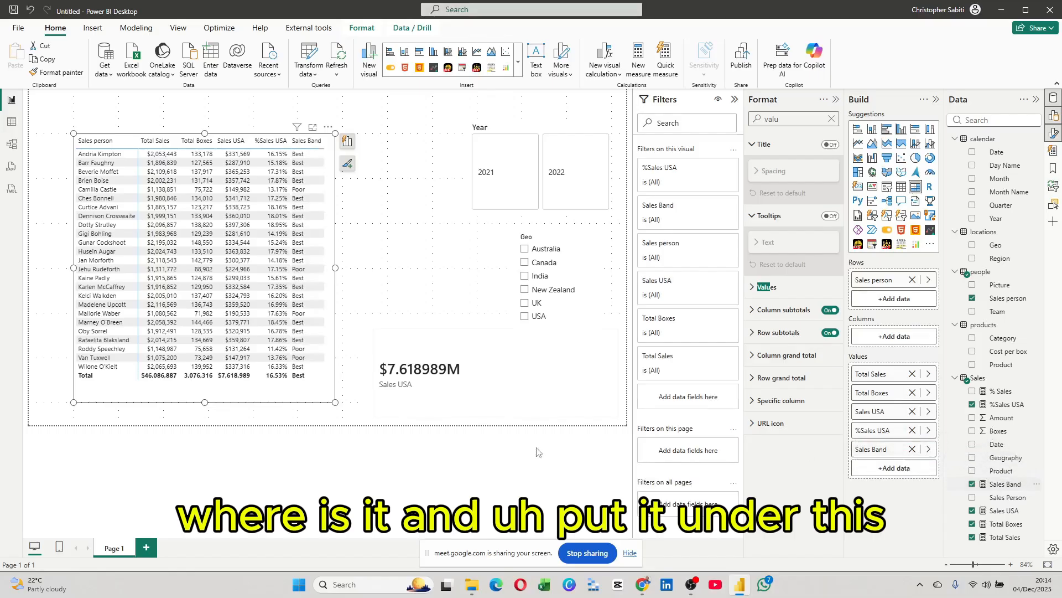
{"action": "left_click_drag", "start_coordinate": [336, 268], "coordinate": [350, 270]}
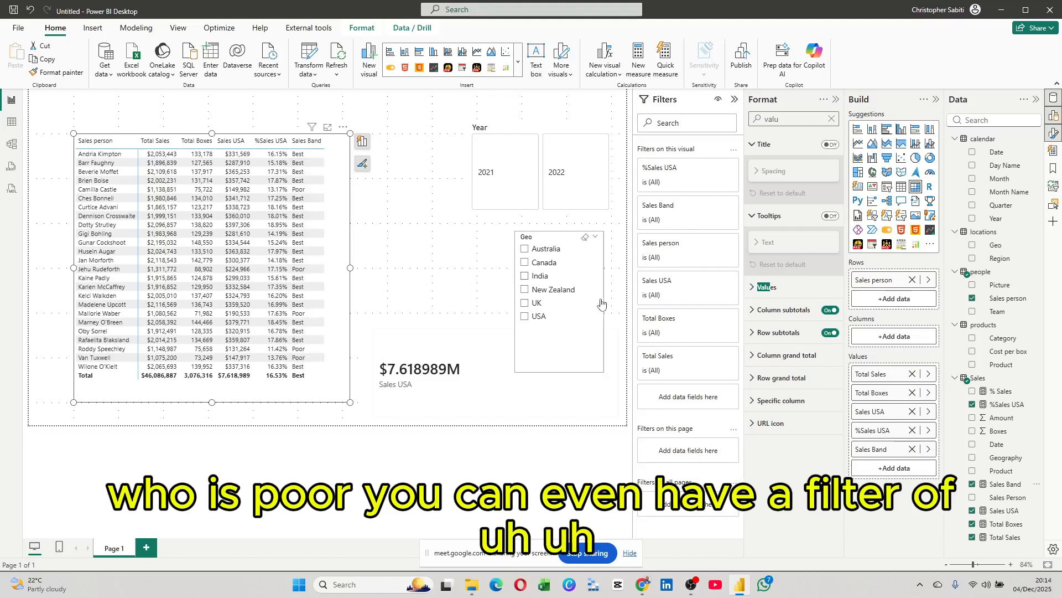
Try to use the Sales Band measure in place of Geo as the slicer's field
{"action": "left_click", "coordinate": [585, 251]}
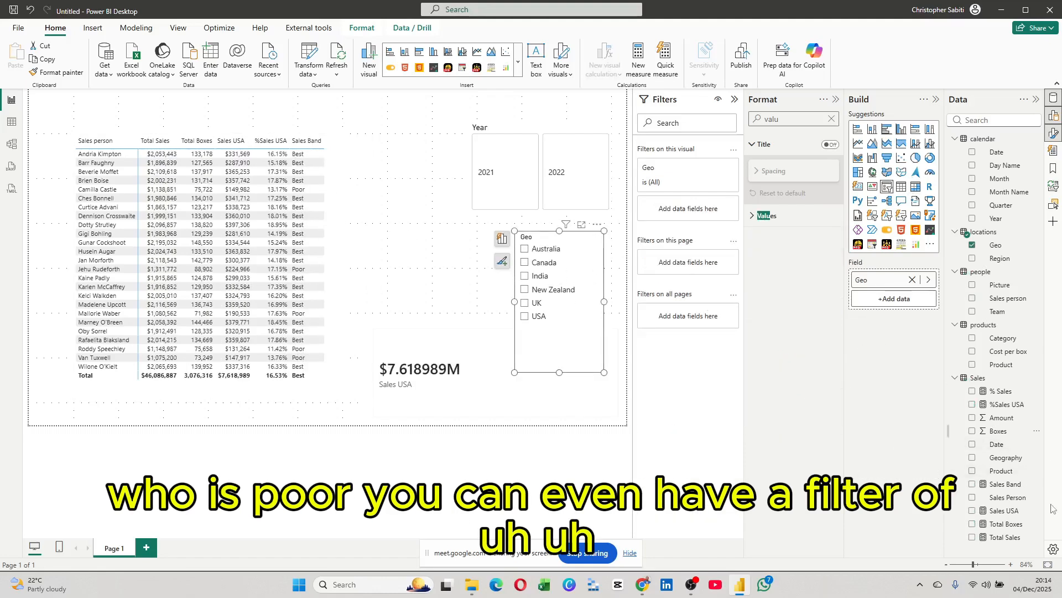
{"action": "left_click_drag", "start_coordinate": [1007, 485], "coordinate": [912, 283]}
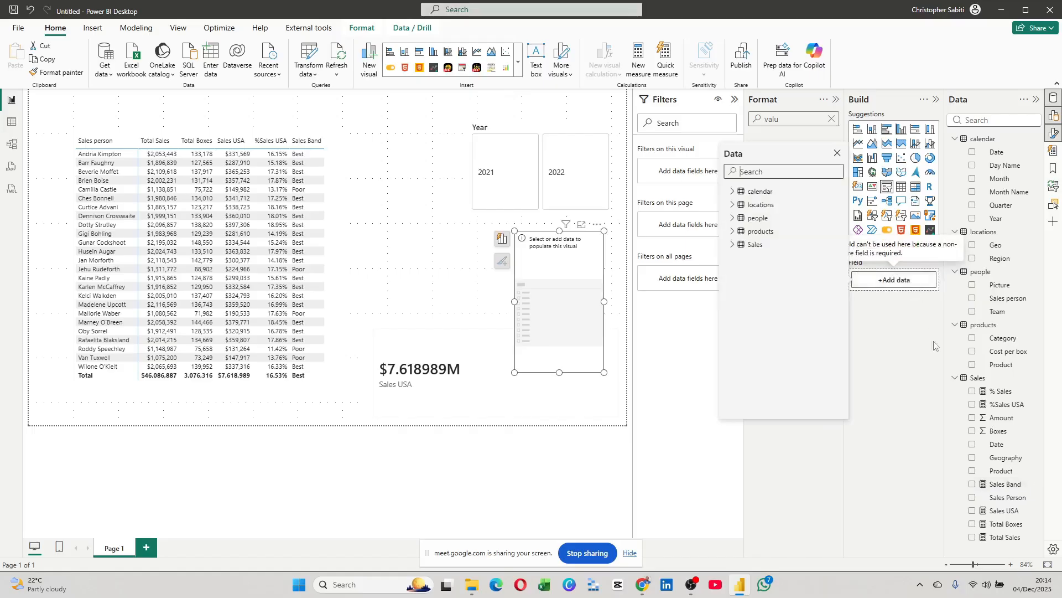
{"action": "left_click", "coordinate": [733, 244]}
{"action": "left_click", "coordinate": [782, 353]}
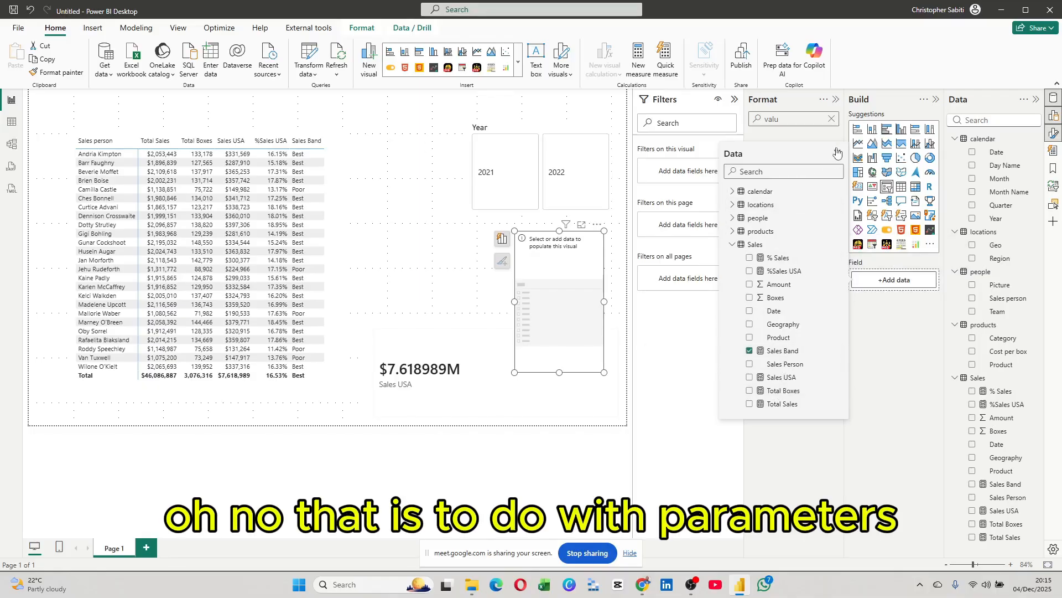
Delete the empty slicer below the Year slicer
{"action": "left_click", "coordinate": [429, 254]}
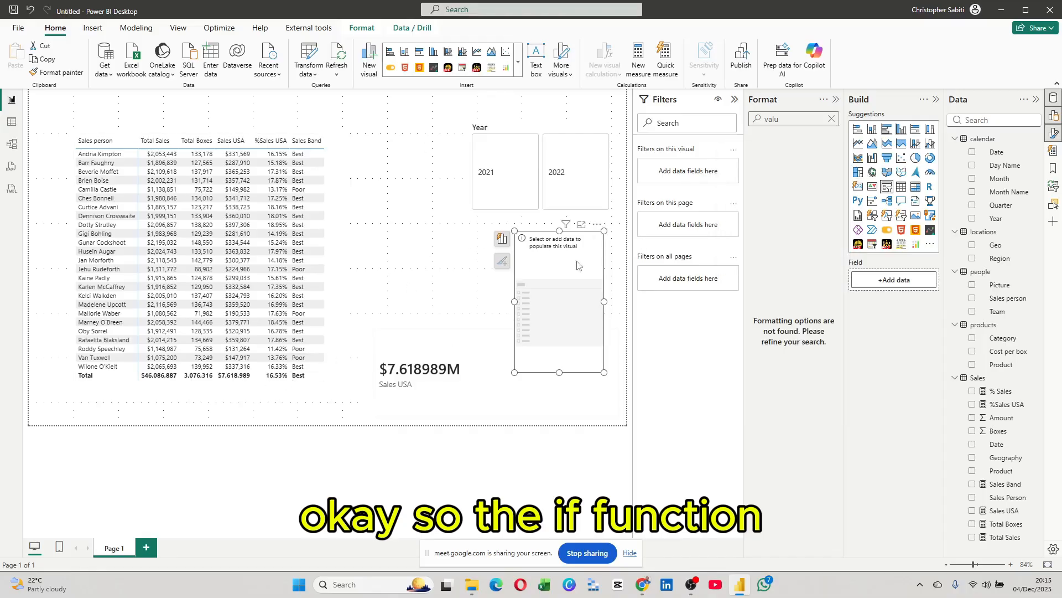
{"action": "key", "text": "Delete"}
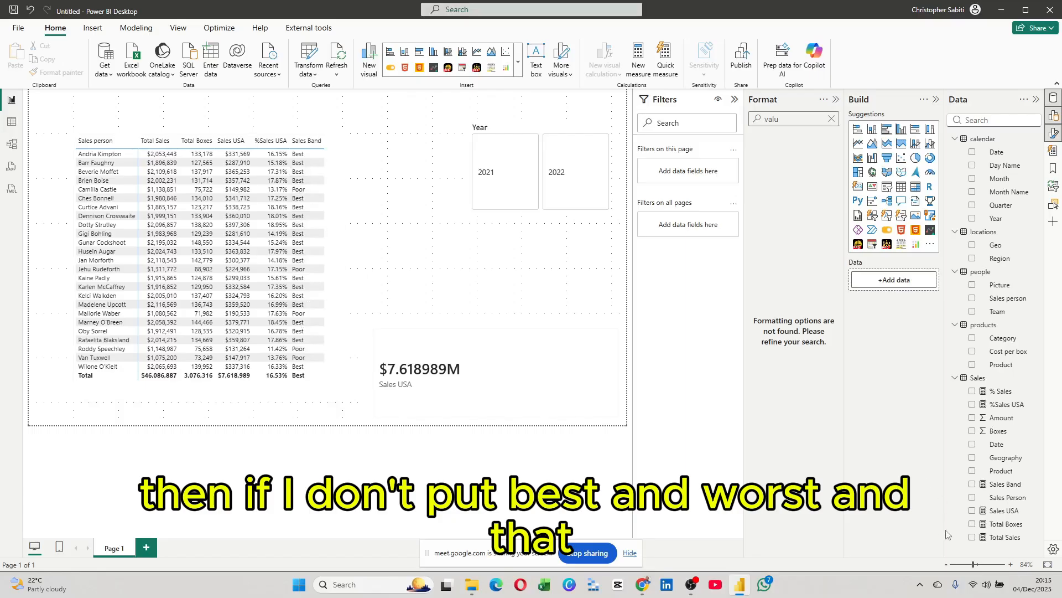
Replace the "Best" result text in the Sales Band measure with a single green check mark emoji
{"action": "left_click", "coordinate": [1008, 484]}
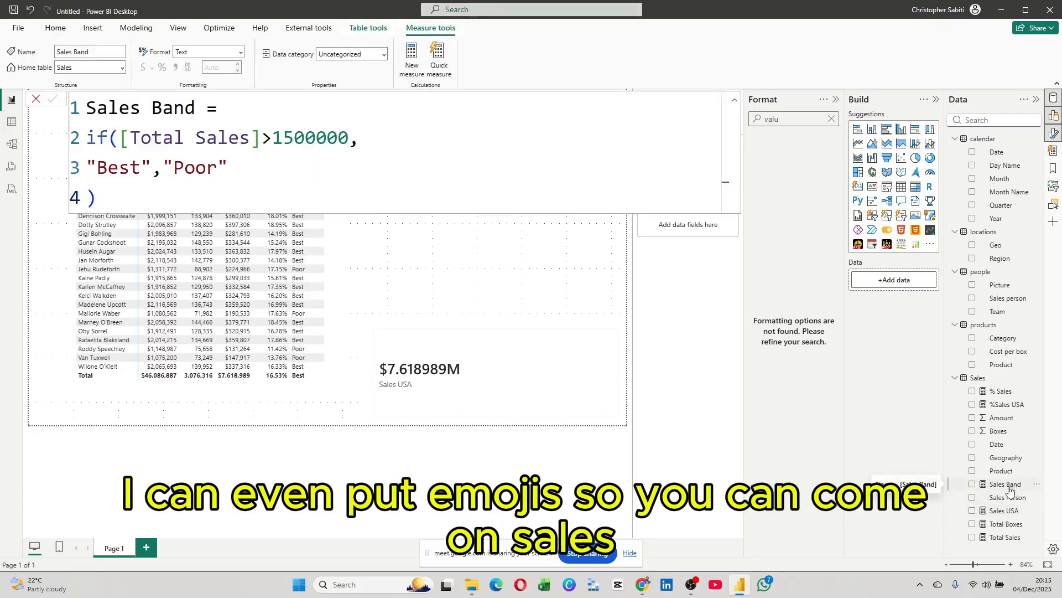
{"action": "left_click", "coordinate": [118, 167]}
{"action": "double_click", "coordinate": [119, 167]}
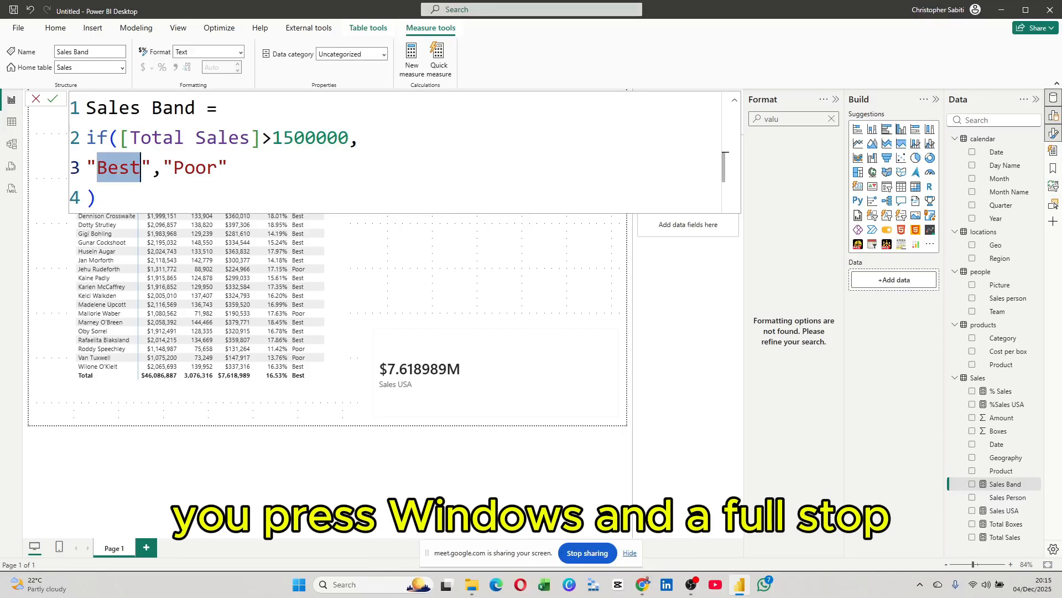
{"action": "key", "text": "super+period"}
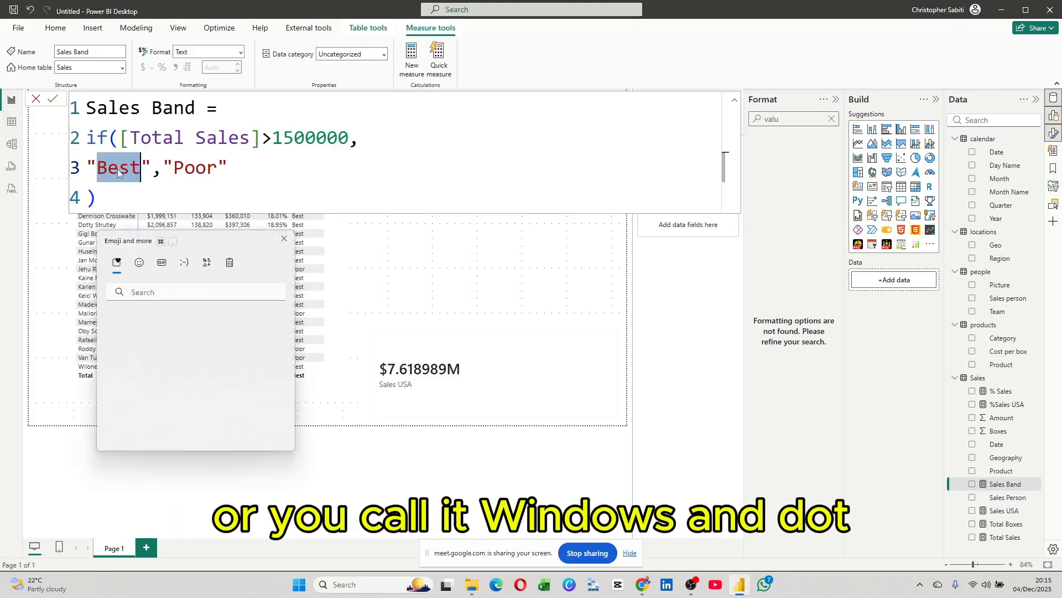
{"action": "left_click_drag", "start_coordinate": [197, 241], "coordinate": [348, 166]}
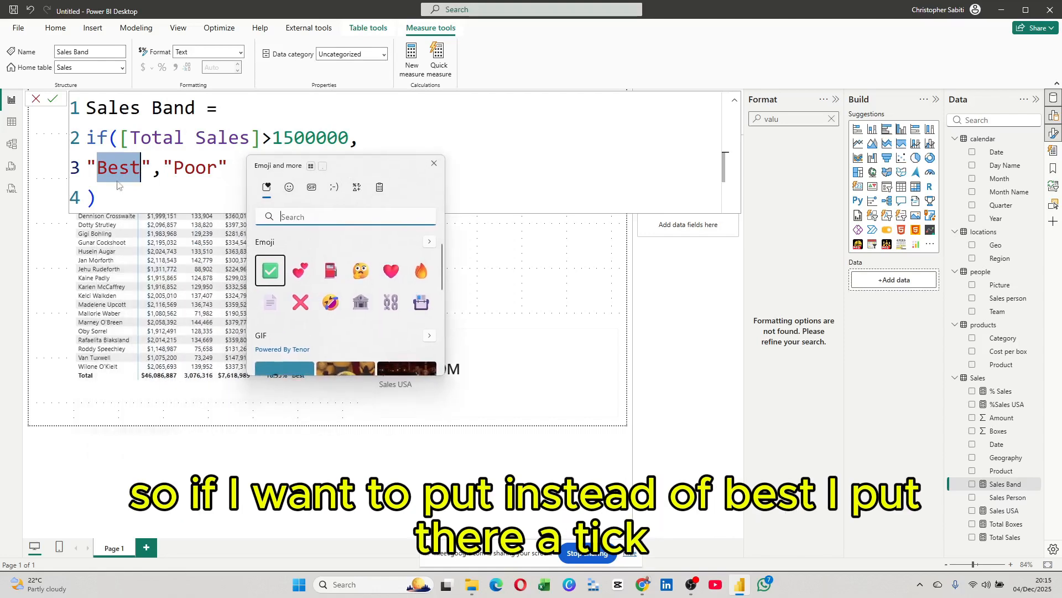
{"action": "double_click", "coordinate": [271, 275]}
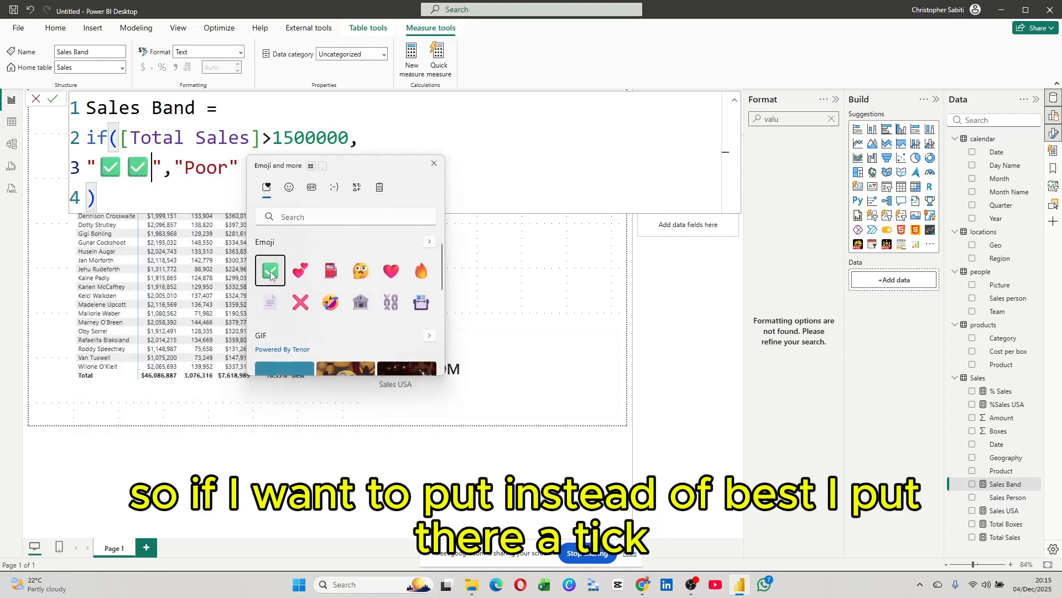
{"action": "left_click", "coordinate": [151, 161]}
{"action": "key", "text": "BackSpace"}
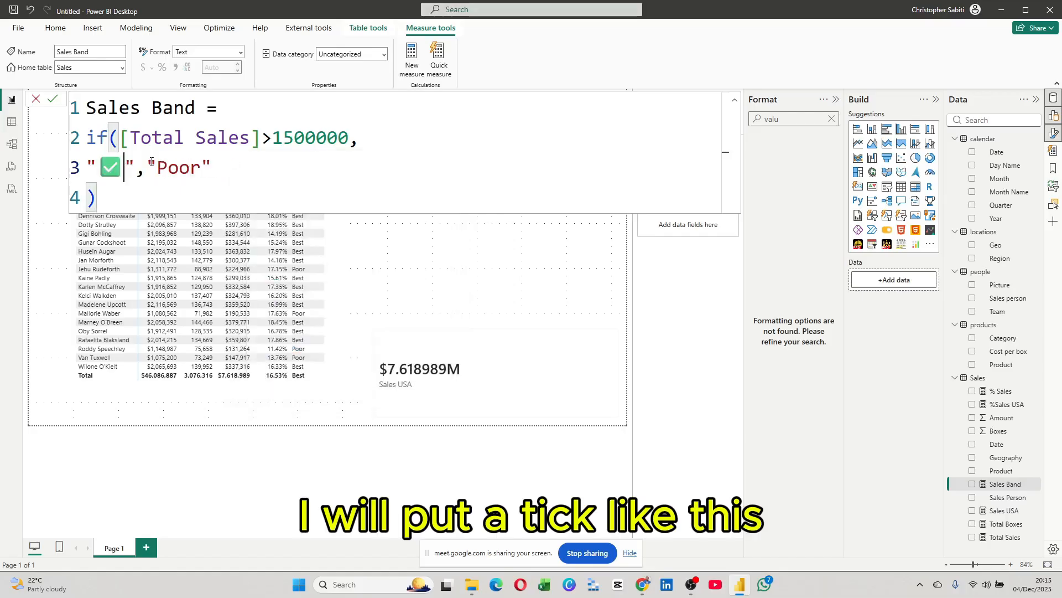
Replace the "Poor" result text in Sales Band with a red cross emoji, commit the measure and close its formula
{"action": "double_click", "coordinate": [169, 166]}
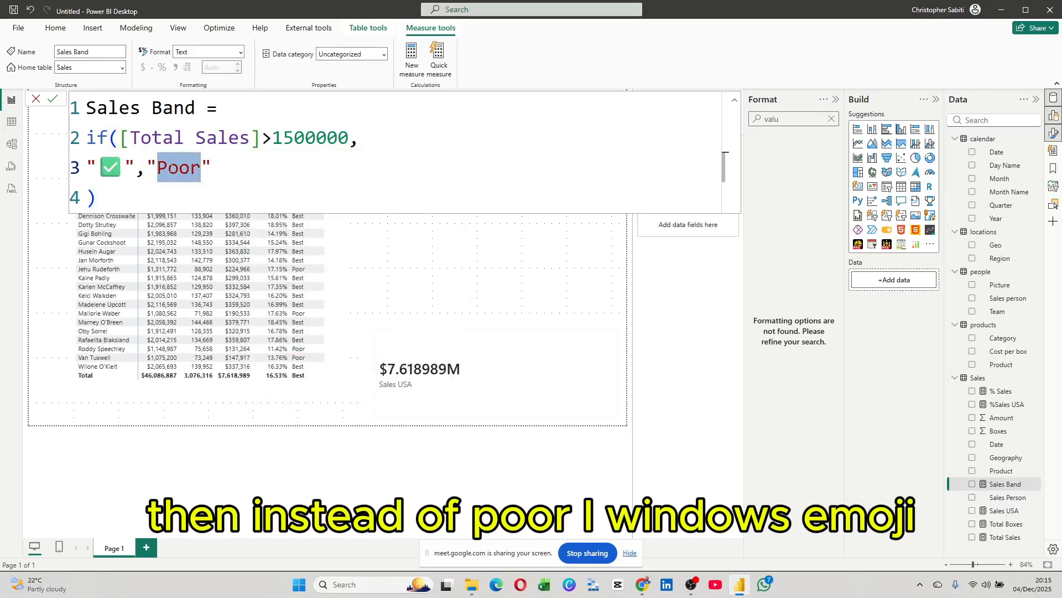
{"action": "key", "text": "super+period"}
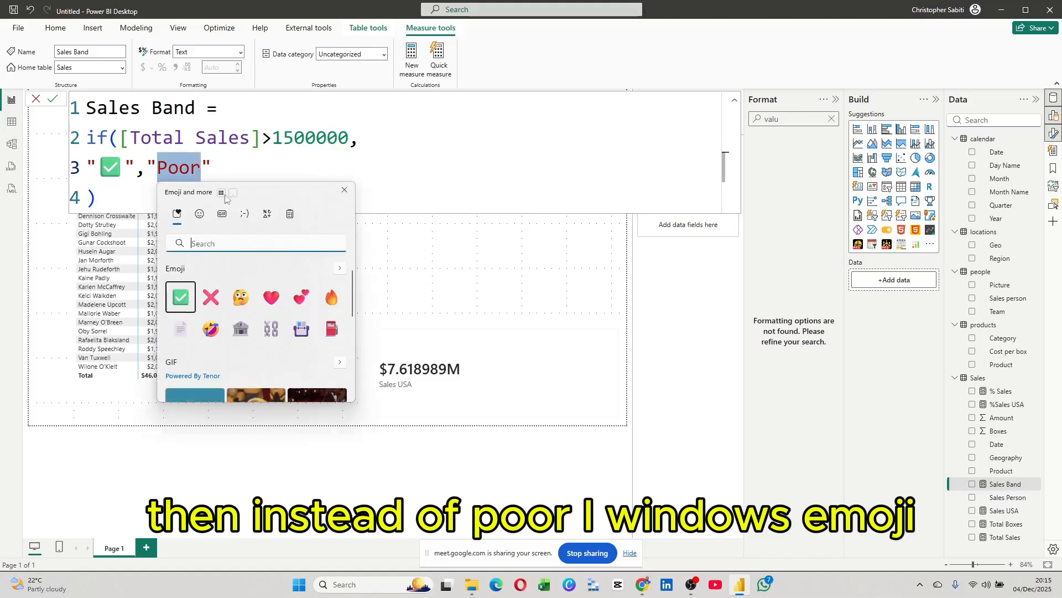
{"action": "left_click", "coordinate": [216, 300]}
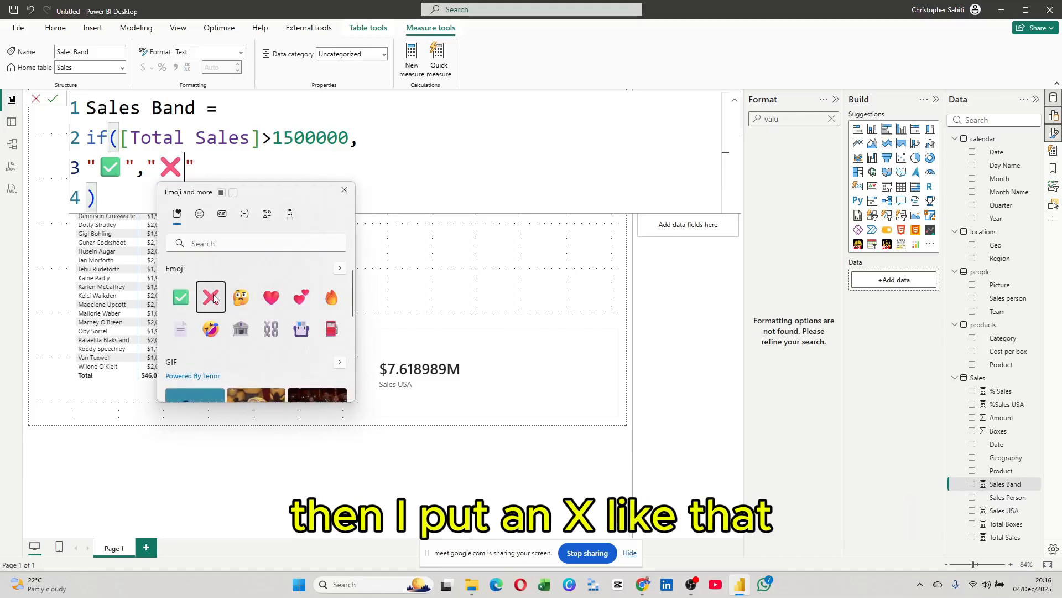
{"action": "left_click", "coordinate": [226, 167]}
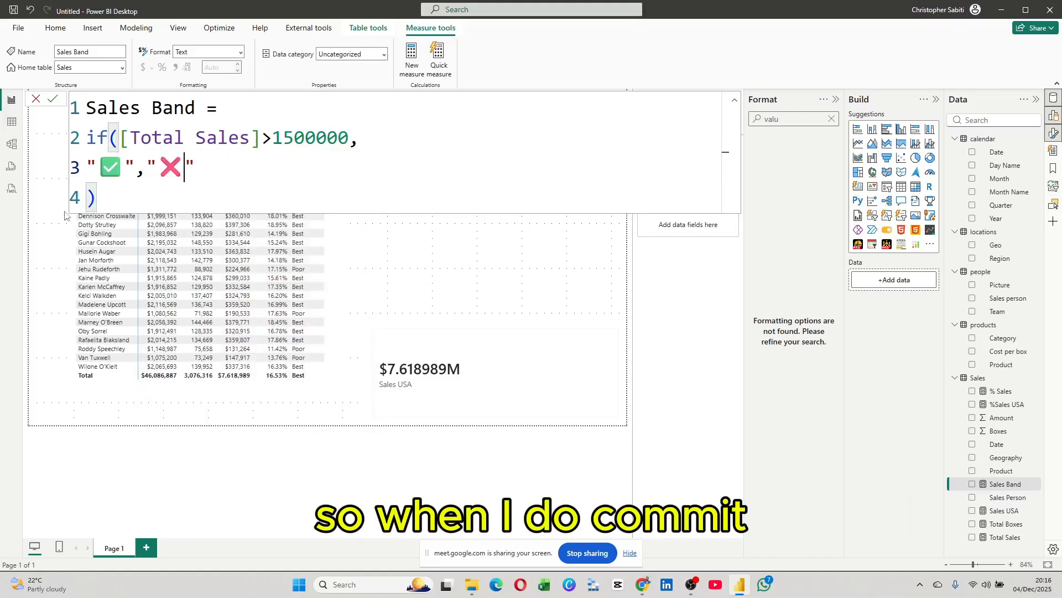
{"action": "left_click", "coordinate": [53, 100]}
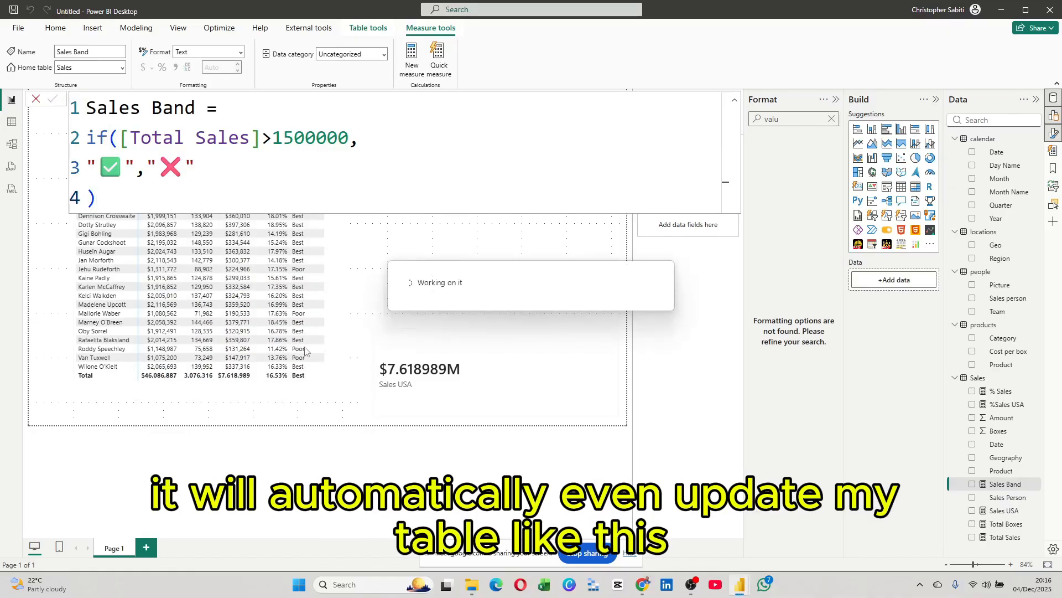
{"action": "left_click", "coordinate": [36, 100]}
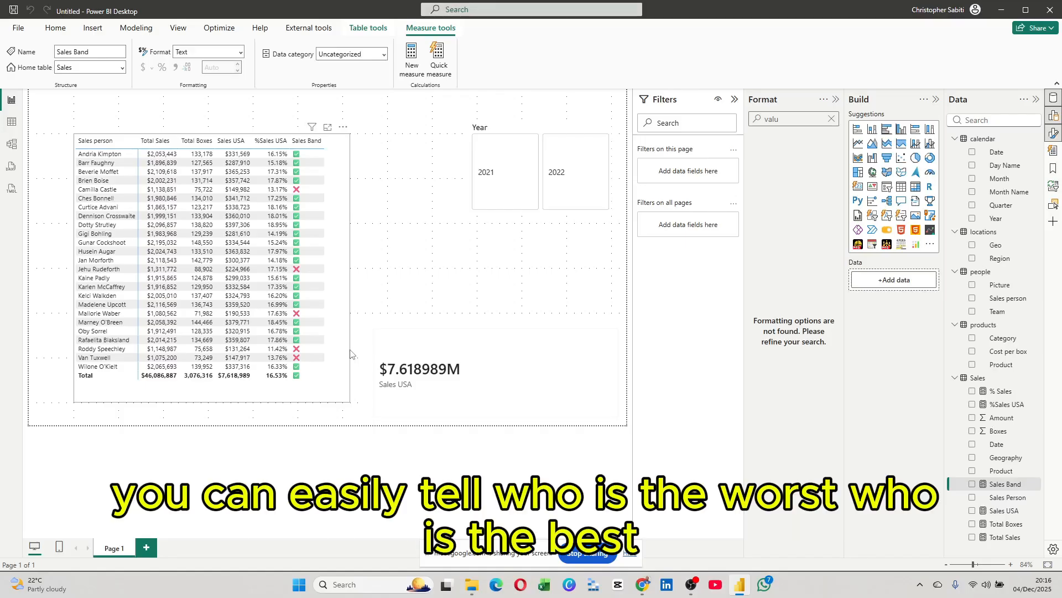
Filter the report by 2021 and 2022 in turn with the Year slicer, ending on 2021
{"action": "left_click", "coordinate": [504, 190]}
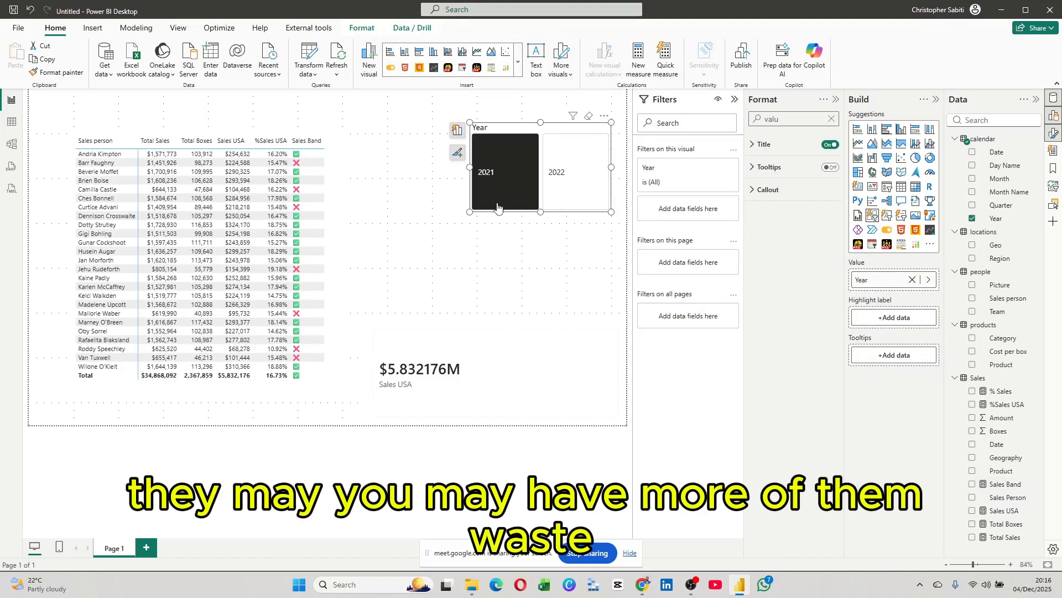
{"action": "left_click", "coordinate": [555, 174]}
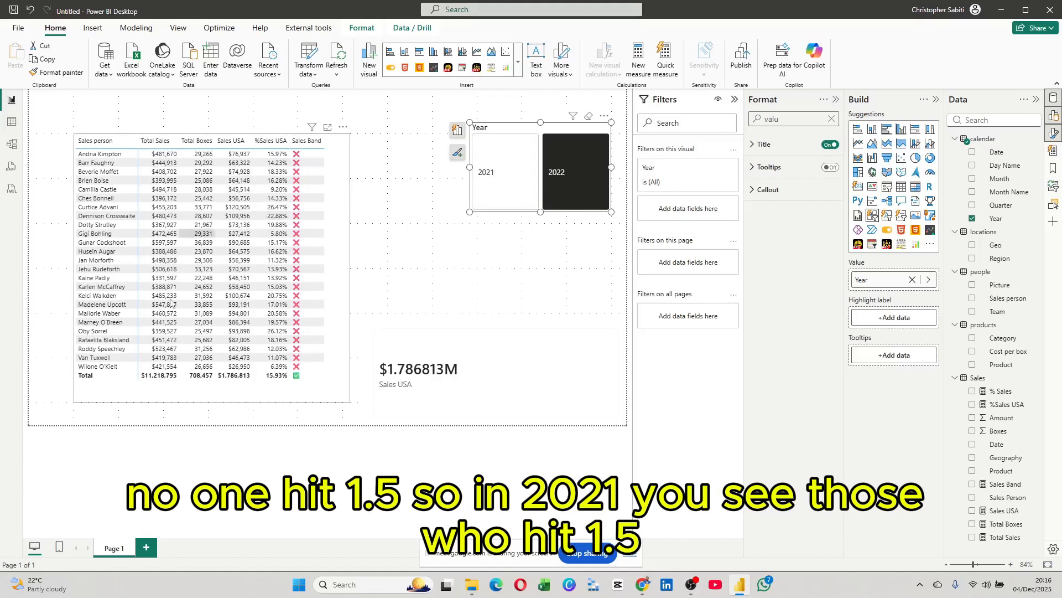
{"action": "left_click", "coordinate": [503, 197]}
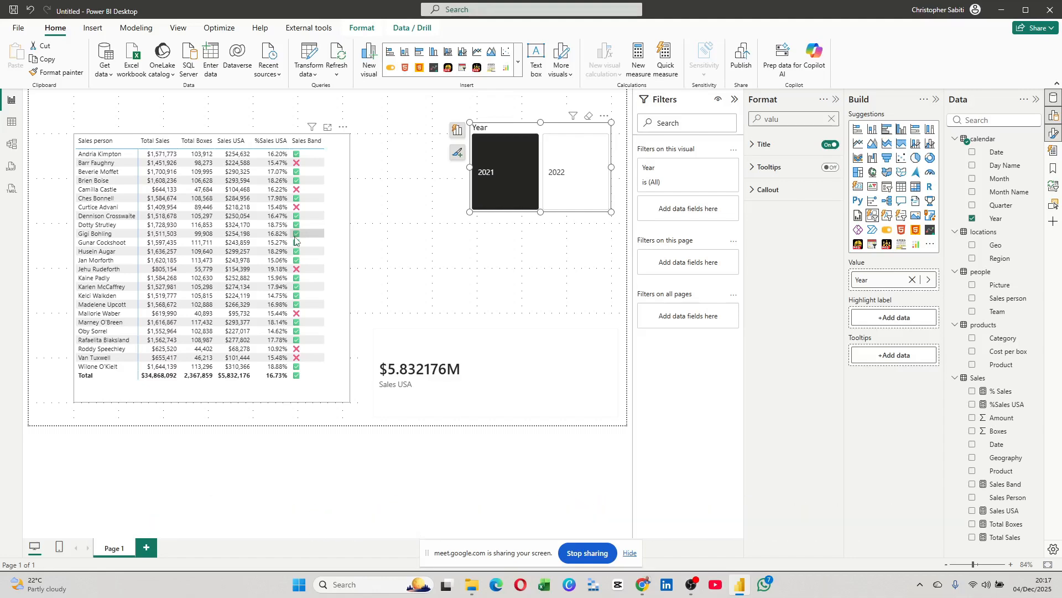
Review the IF function and its Total Sales condition in Sales Band, and open the %Sales USA measure's formula
{"action": "left_click", "coordinate": [1004, 485]}
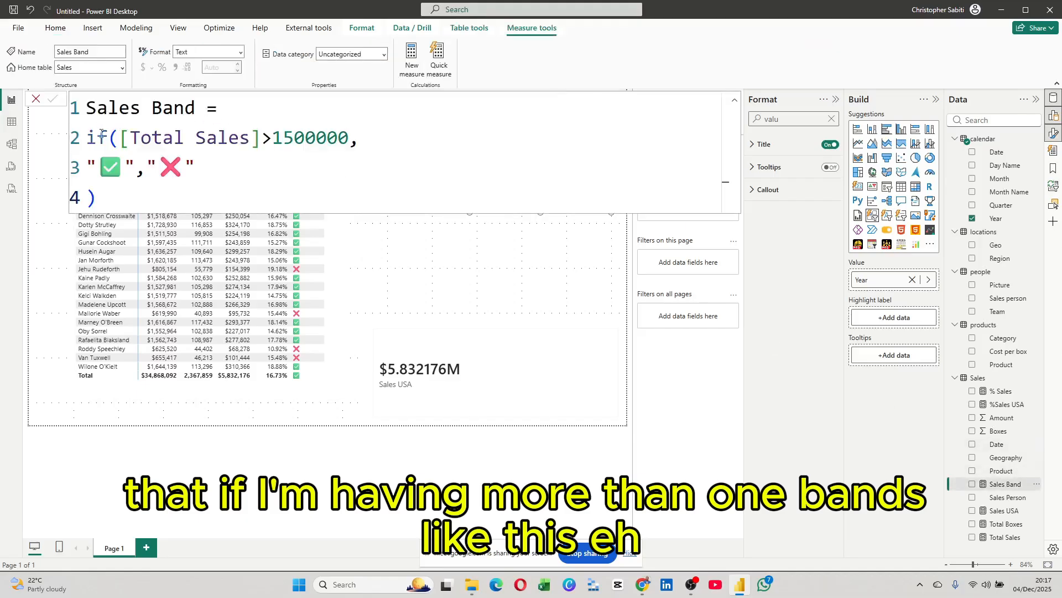
{"action": "left_click_drag", "start_coordinate": [128, 138], "coordinate": [349, 141]}
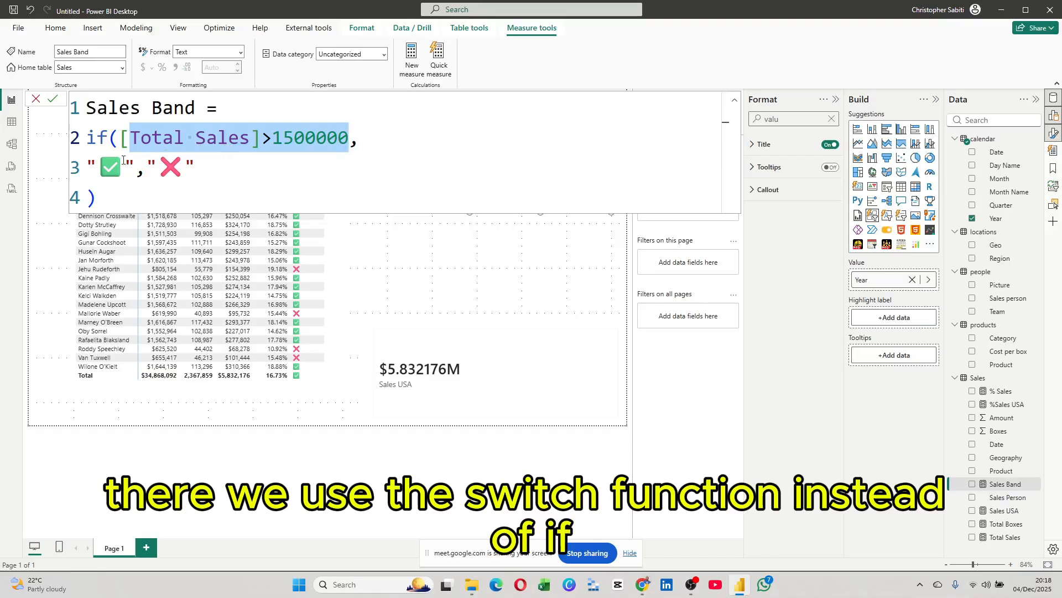
{"action": "left_click_drag", "start_coordinate": [108, 138], "coordinate": [90, 133]}
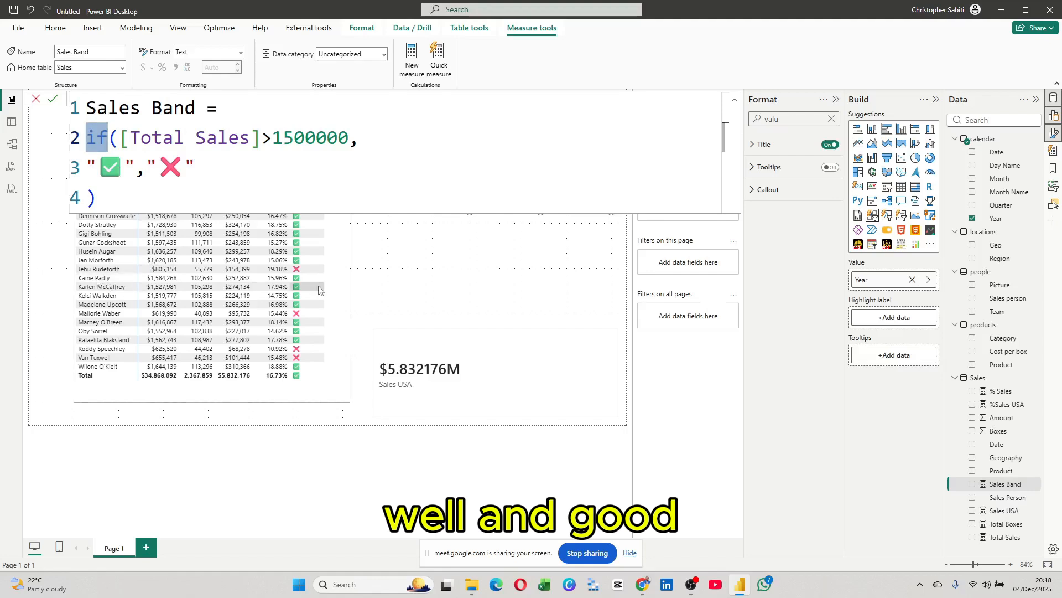
{"action": "left_click", "coordinate": [367, 287]}
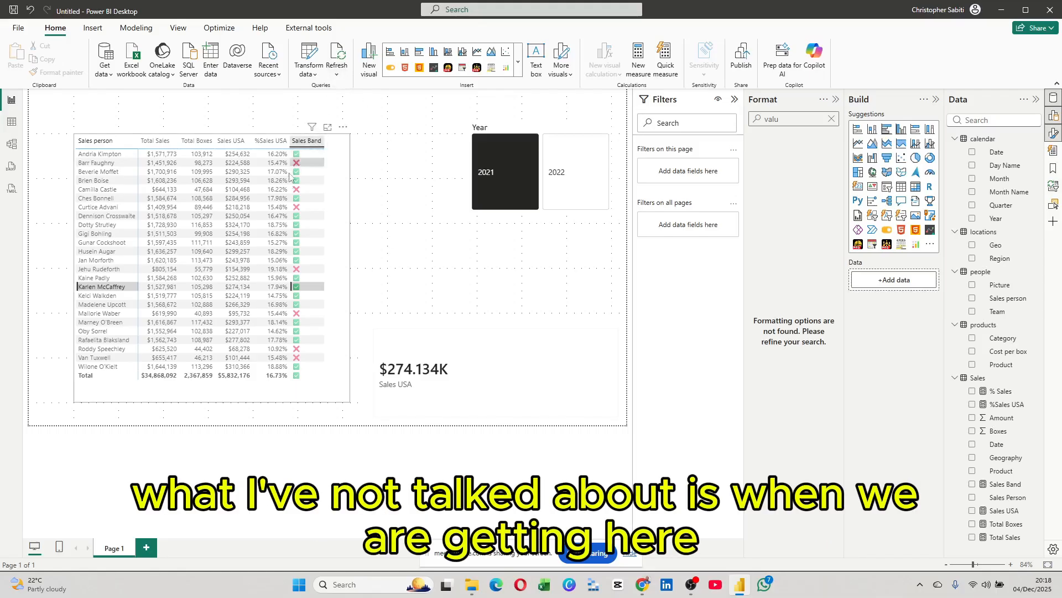
{"action": "left_click", "coordinate": [1006, 404]}
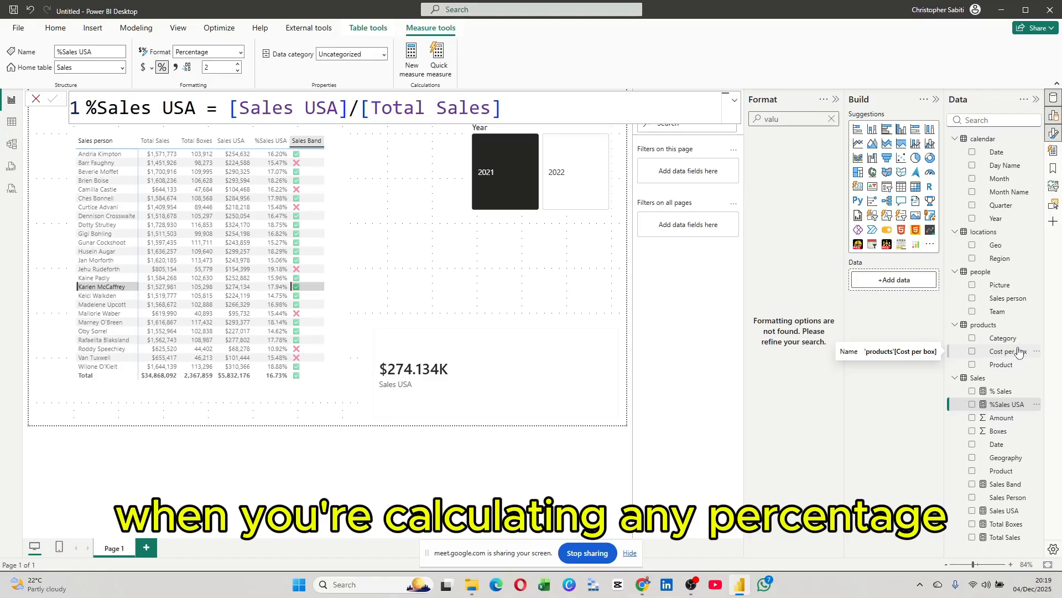
Create a new measure in the Sales table and name it % Sales USA 2
{"action": "right_click", "coordinate": [978, 381]}
{"action": "left_click", "coordinate": [911, 183]}
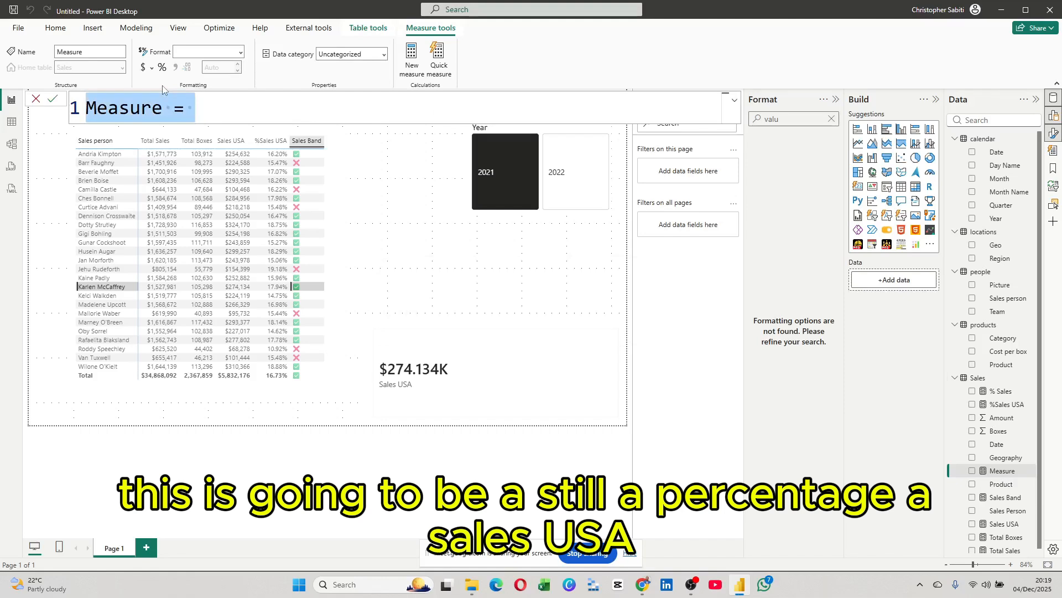
{"action": "type", "text": "%"}
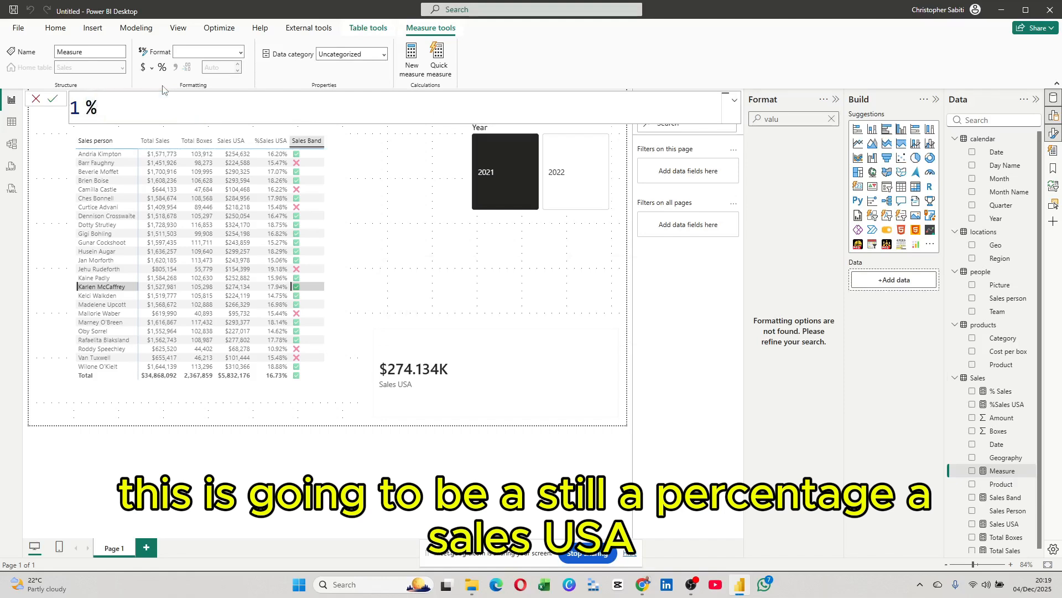
{"action": "type", "text": " Sales USA"}
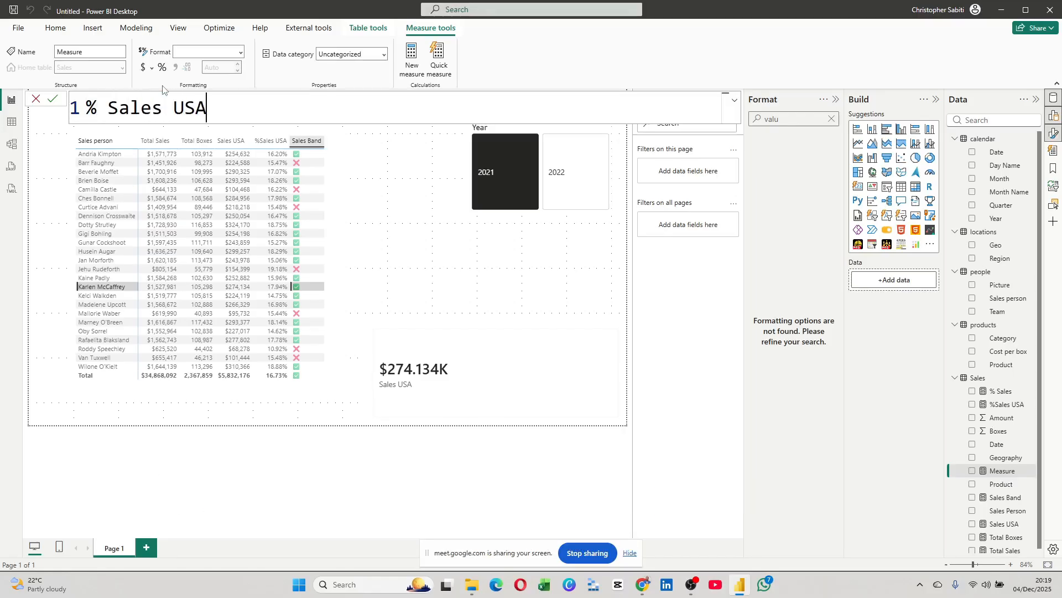
{"action": "type", "text": "2"}
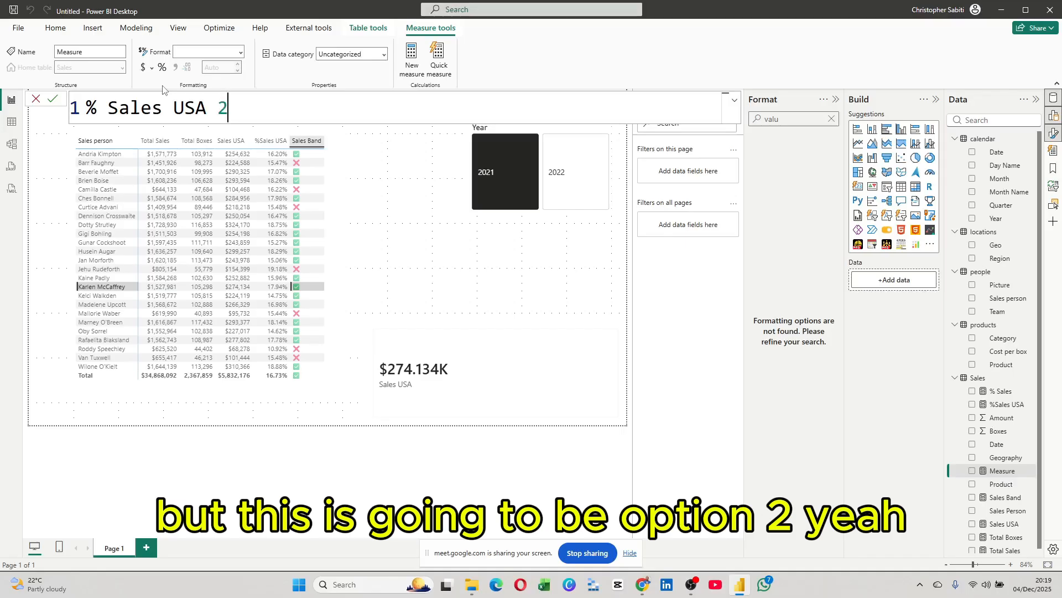
{"action": "type", "text": "="}
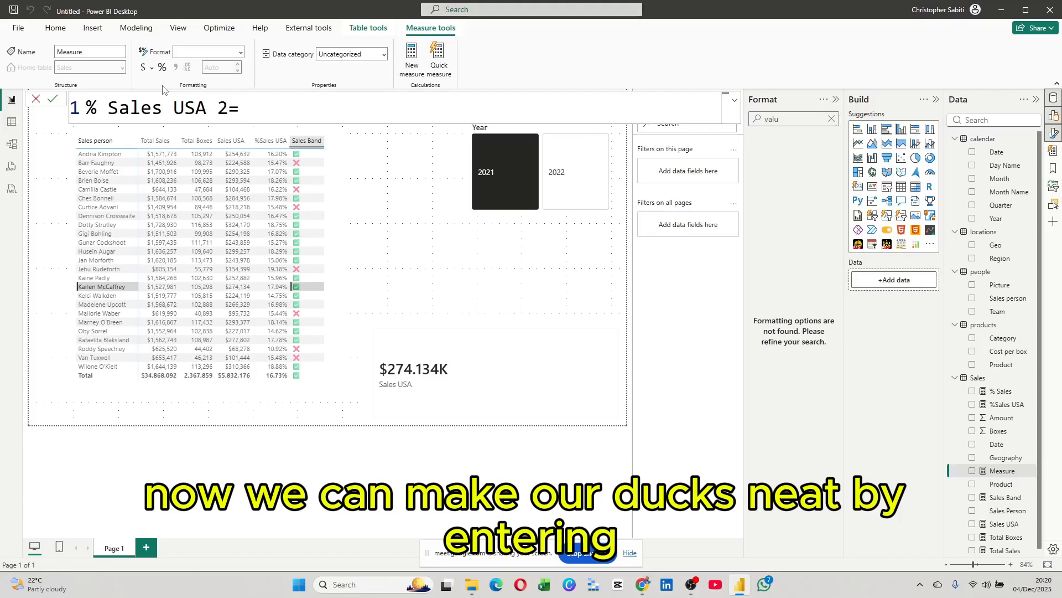
Start a DIVIDE function on the second line of the formula with [Sales USA] as its numerator
{"action": "key", "text": "shift+Return"}
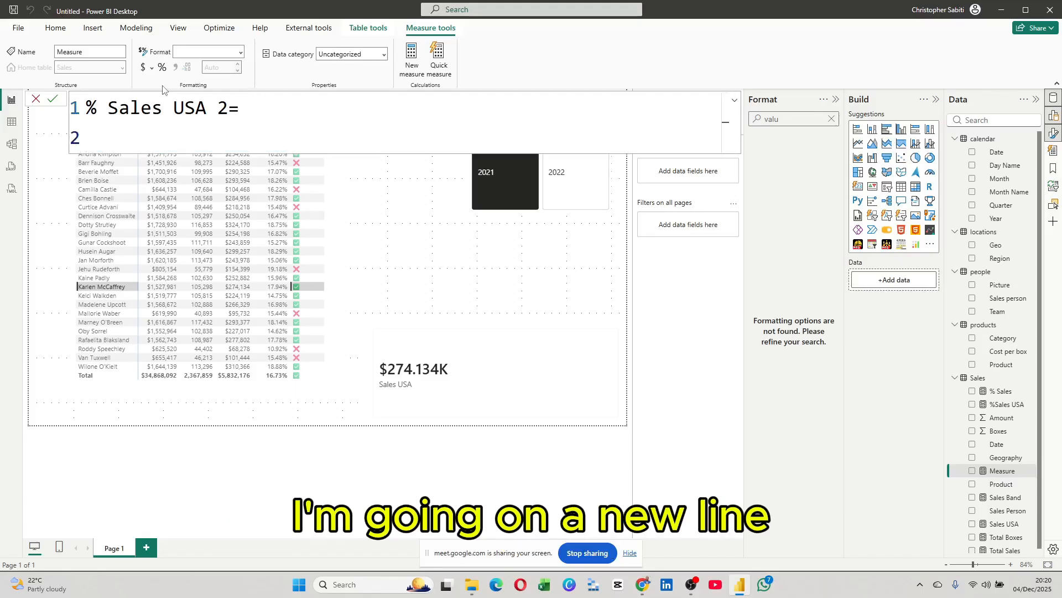
{"action": "type", "text": "d"}
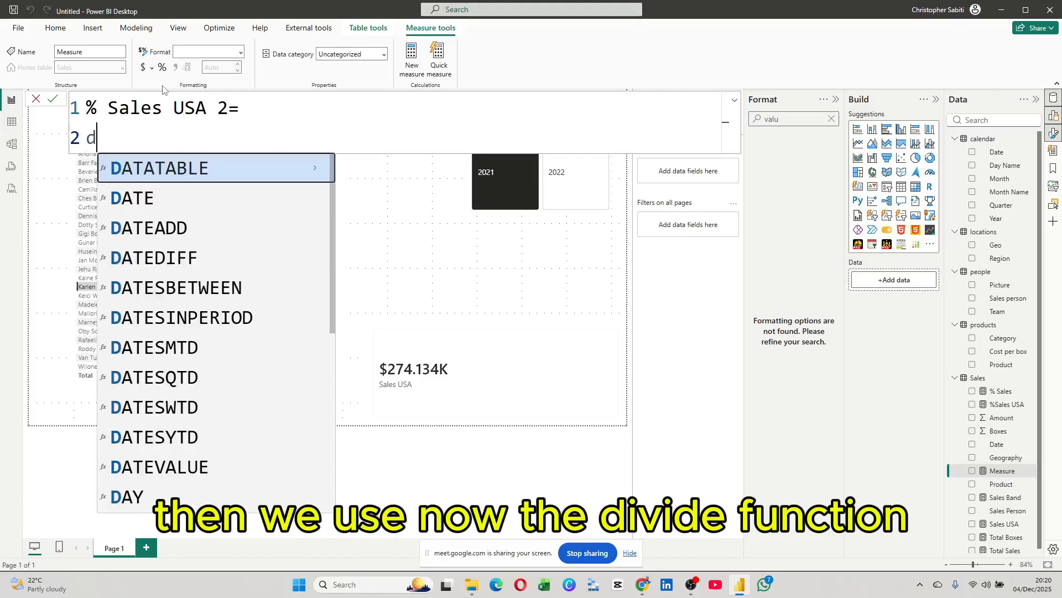
{"action": "type", "text": "iv"}
{"action": "key", "text": "Tab"}
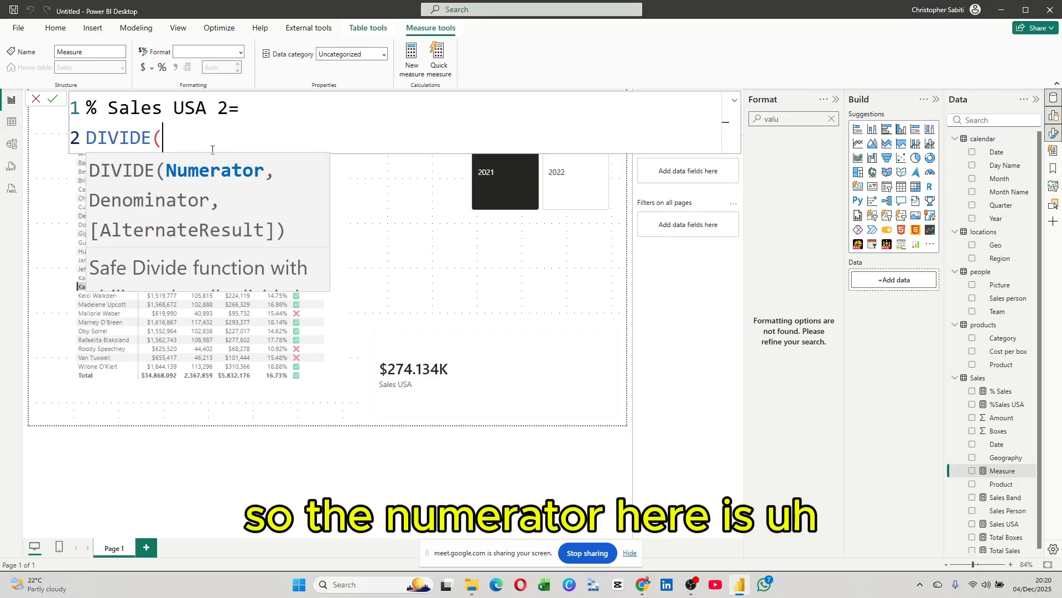
{"action": "type", "text": "[sal"}
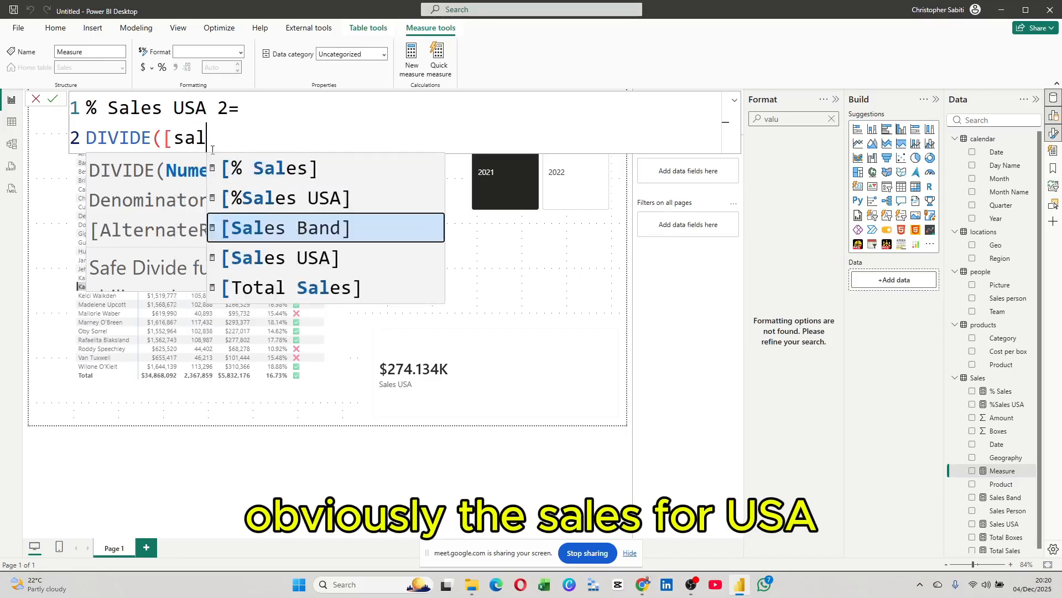
{"action": "key", "text": "Down"}
{"action": "key", "text": "Tab"}
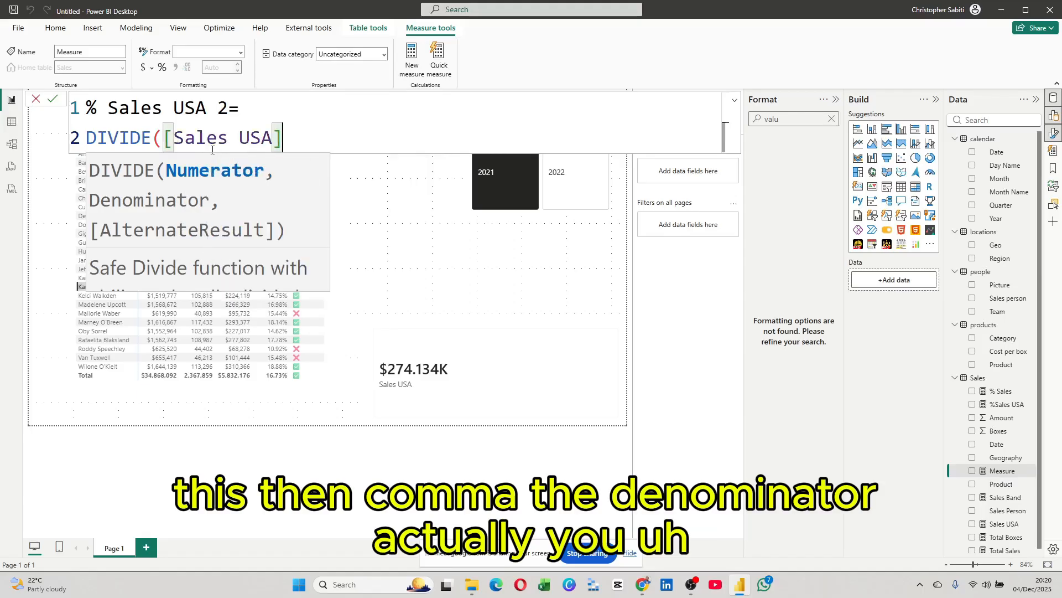
{"action": "type", "text": ","}
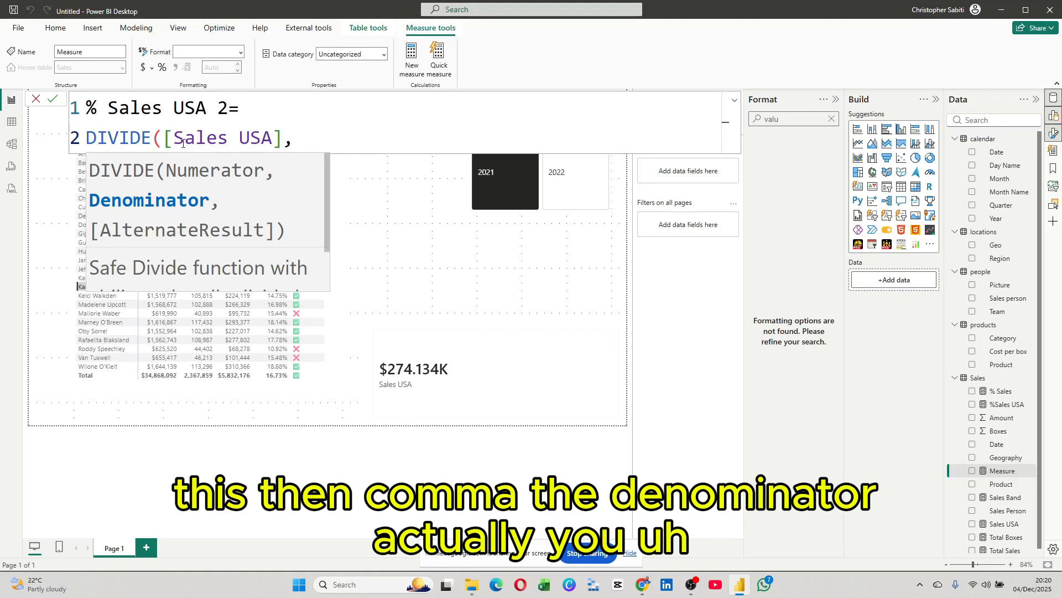
Put the [Sales USA] numerator on its own indented line and start a new line after its comma
{"action": "left_click", "coordinate": [164, 133]}
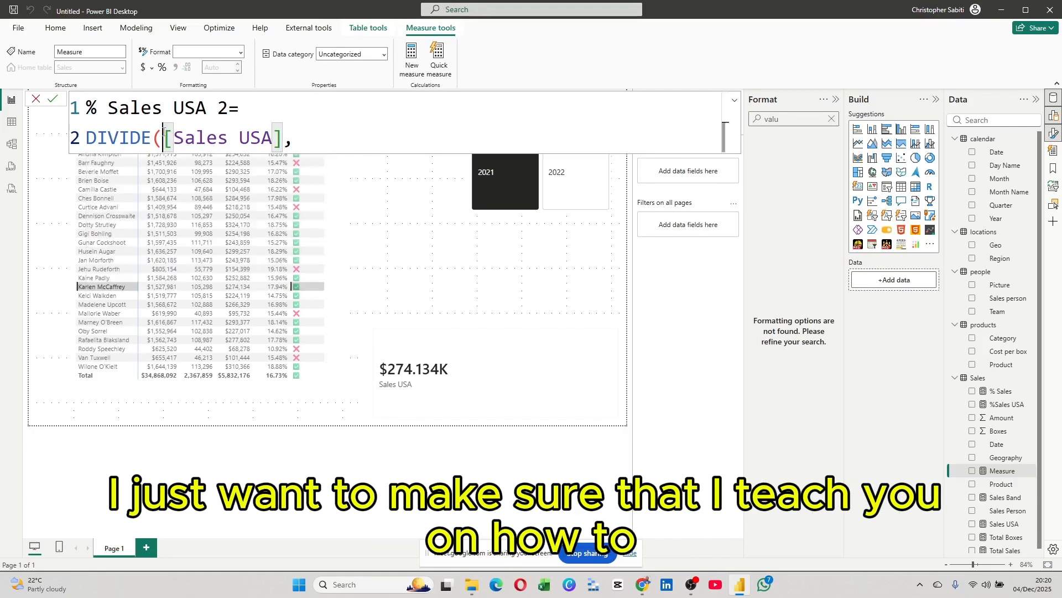
{"action": "key", "text": "shift+Return"}
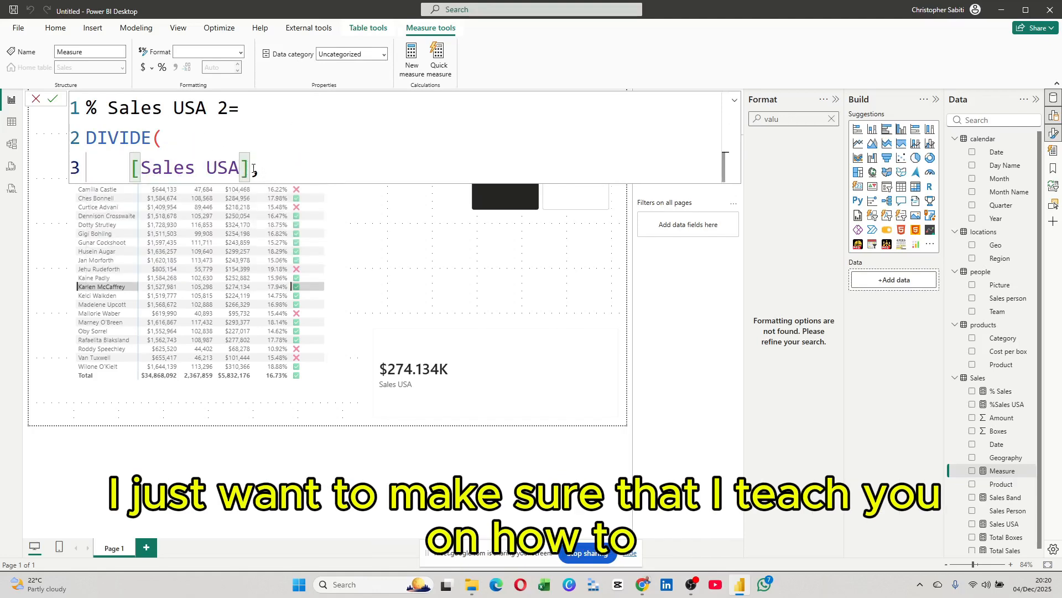
{"action": "left_click", "coordinate": [264, 171]}
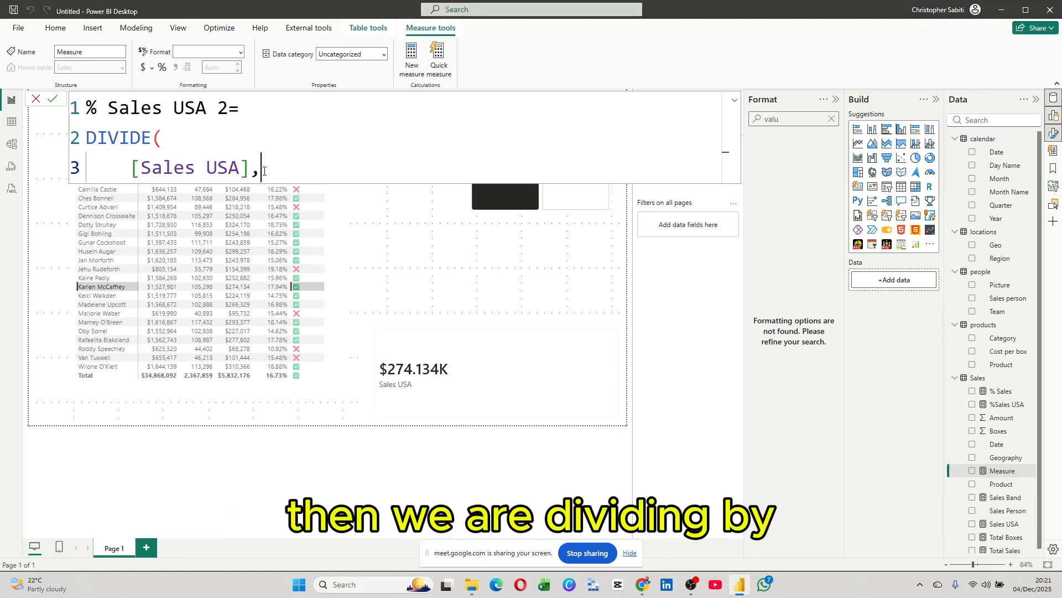
{"action": "key", "text": "shift+Return"}
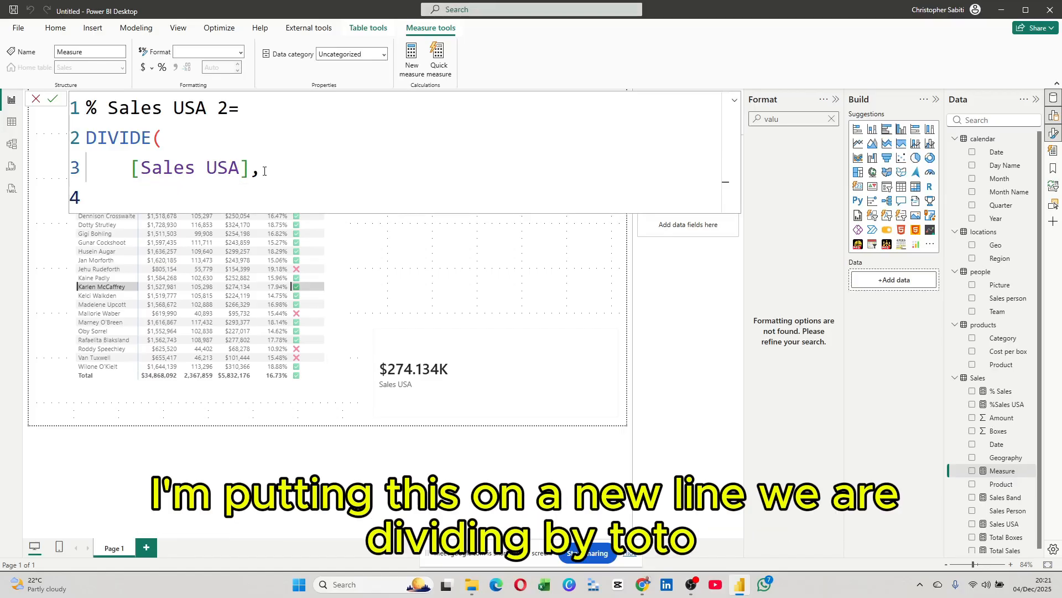
Enter [Total Sales] as the DIVIDE denominator on the fourth line of the formula, followed by a comma
{"action": "type", "text": "["}
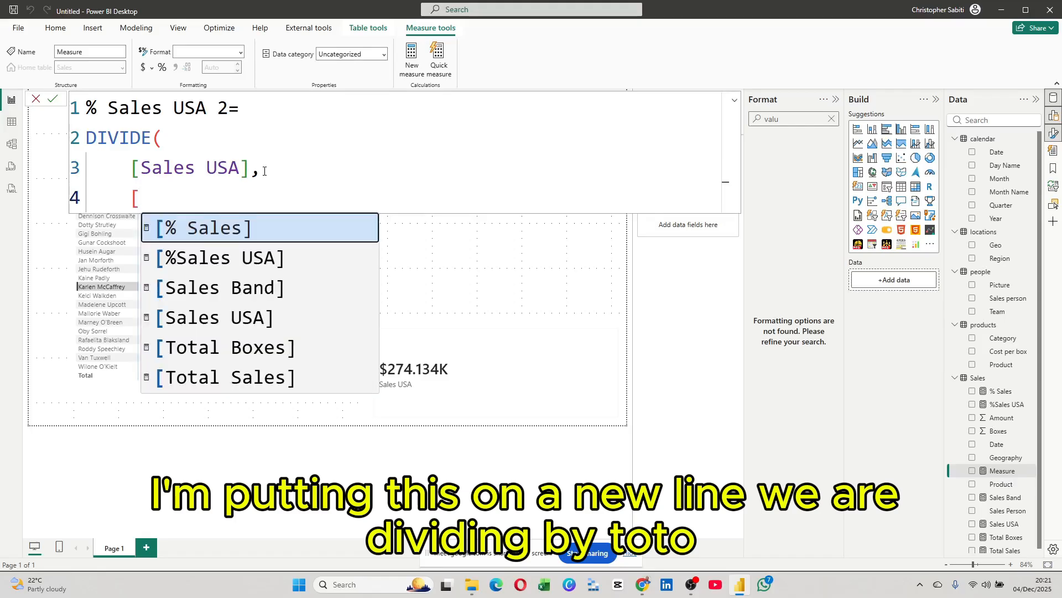
{"action": "type", "text": "ti"}
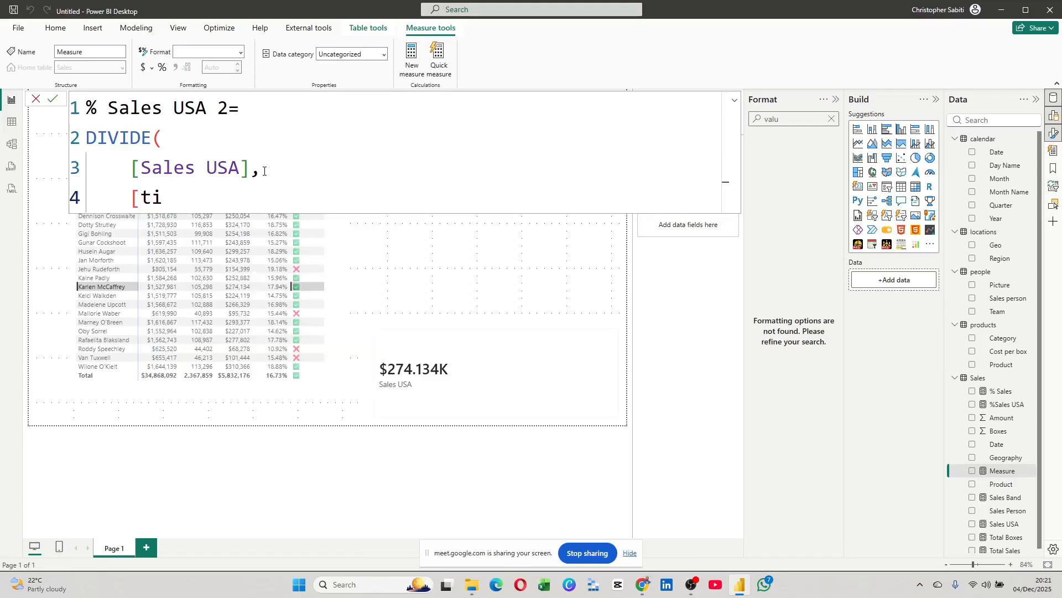
{"action": "key", "text": "BackSpace"}
{"action": "type", "text": "o"}
{"action": "left_click", "coordinate": [309, 257]}
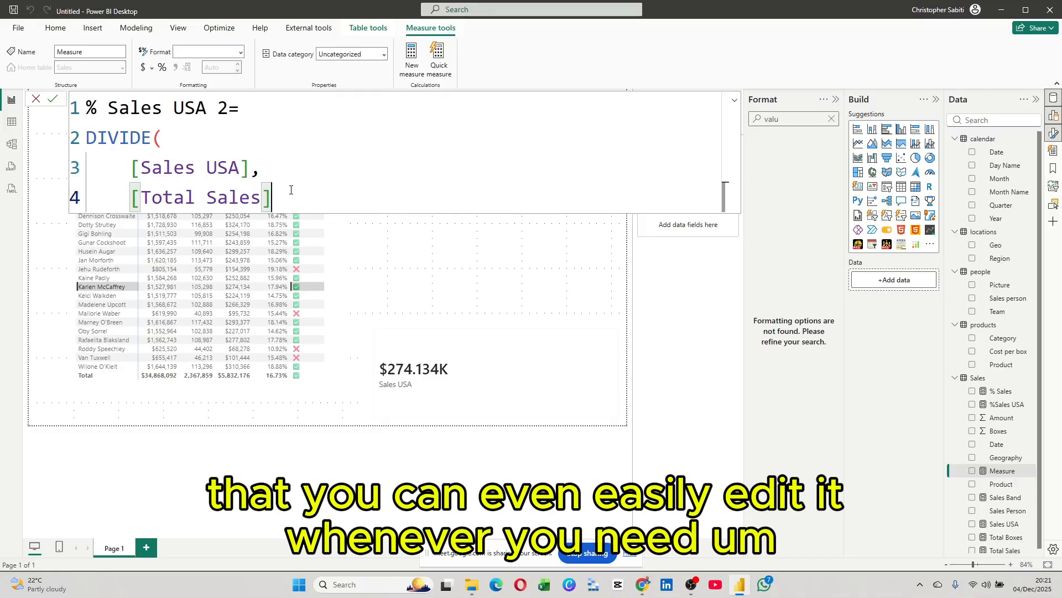
{"action": "type", "text": ","}
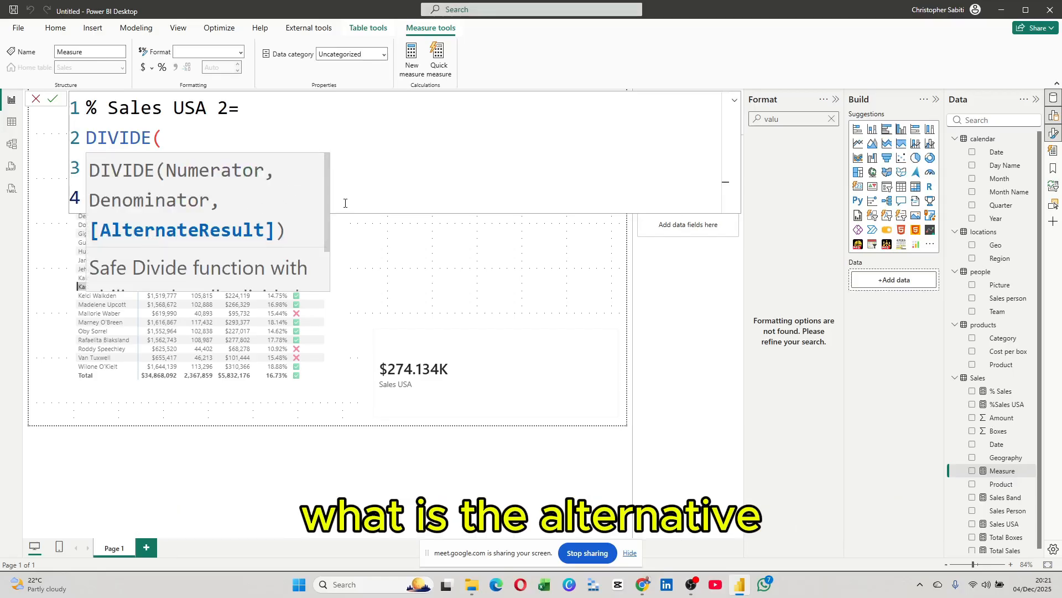
Add "No sales" as DIVIDE's alternate result on its own line and close the function on the line below
{"action": "left_click", "coordinate": [335, 135]}
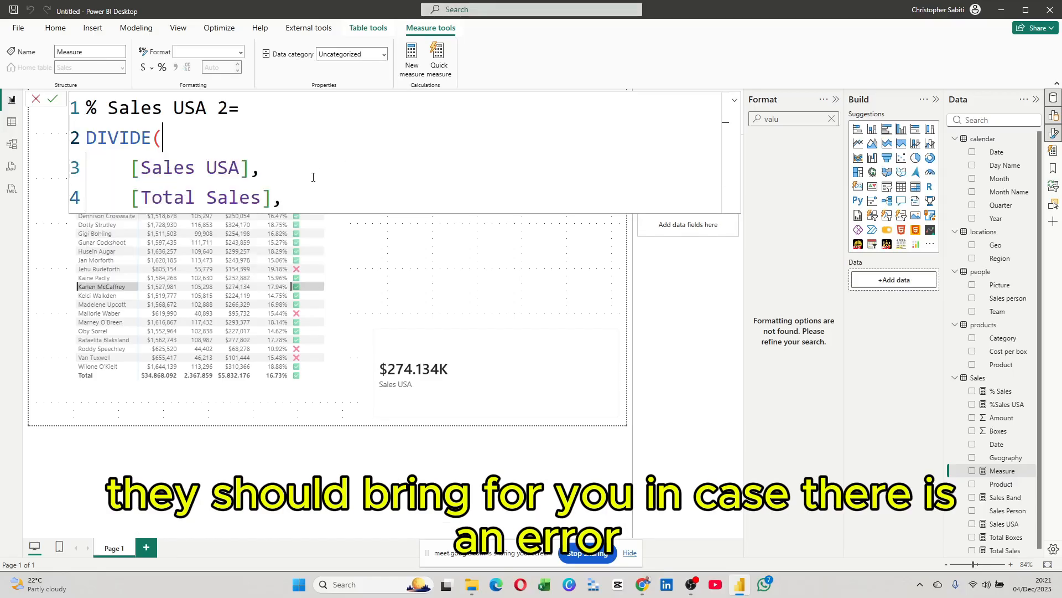
{"action": "left_click", "coordinate": [303, 198]}
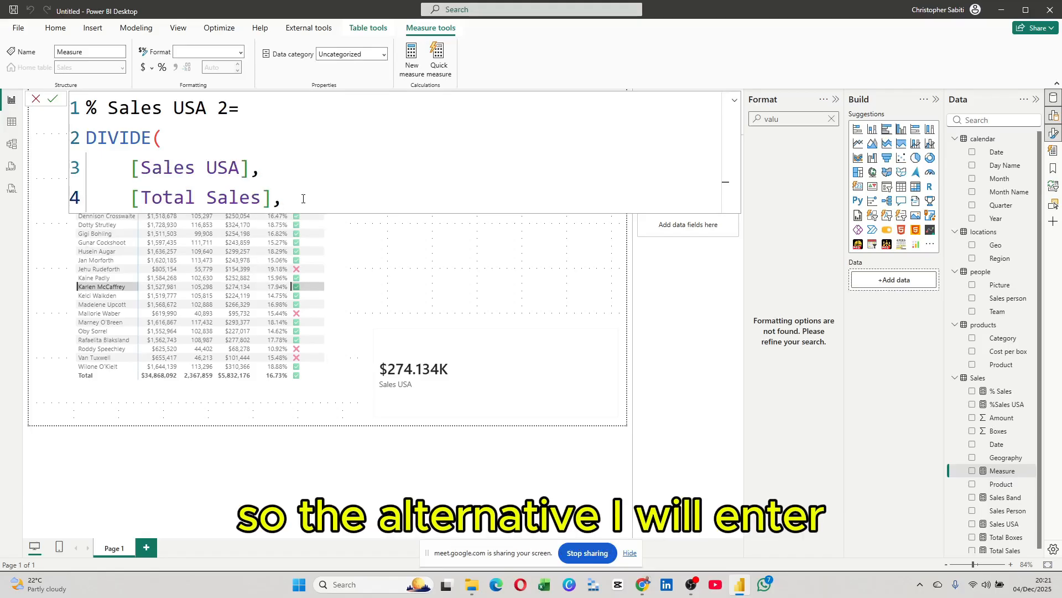
{"action": "key", "text": "shift+Return"}
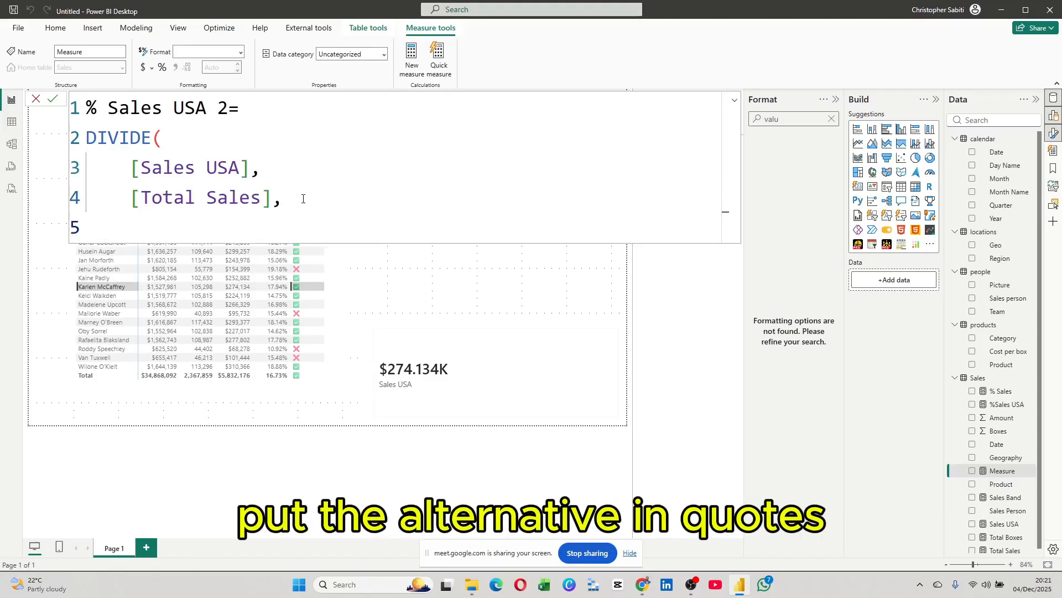
{"action": "type", "text": "\""}
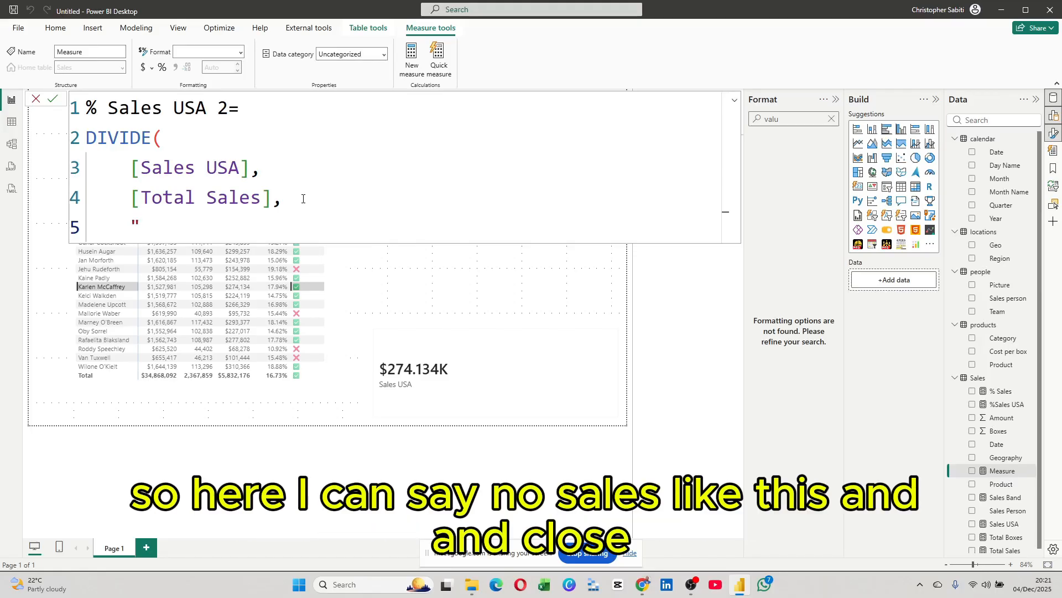
{"action": "type", "text": "No sales\""}
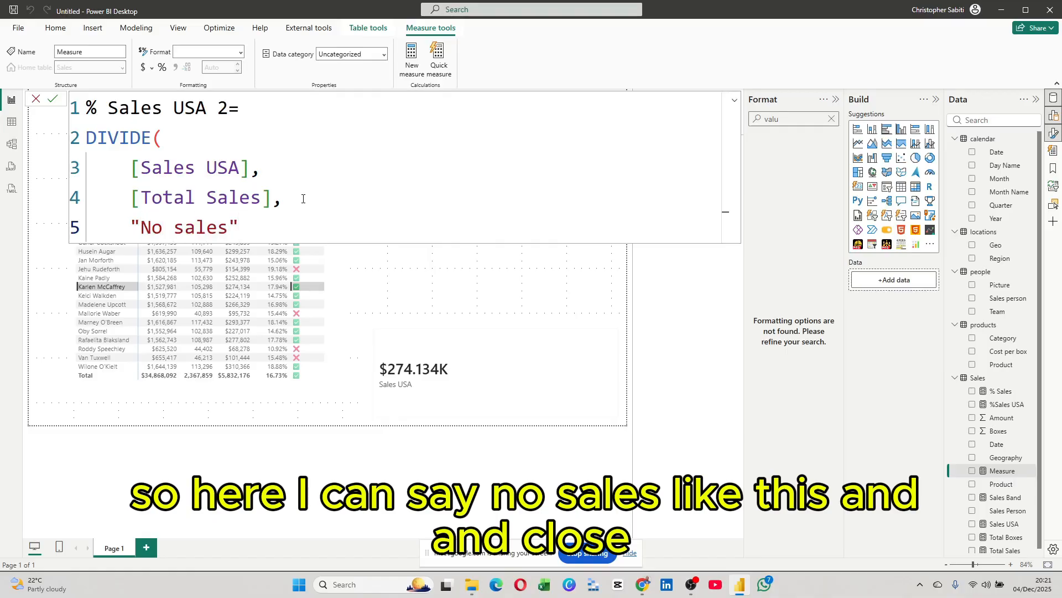
{"action": "key", "text": "Return"}
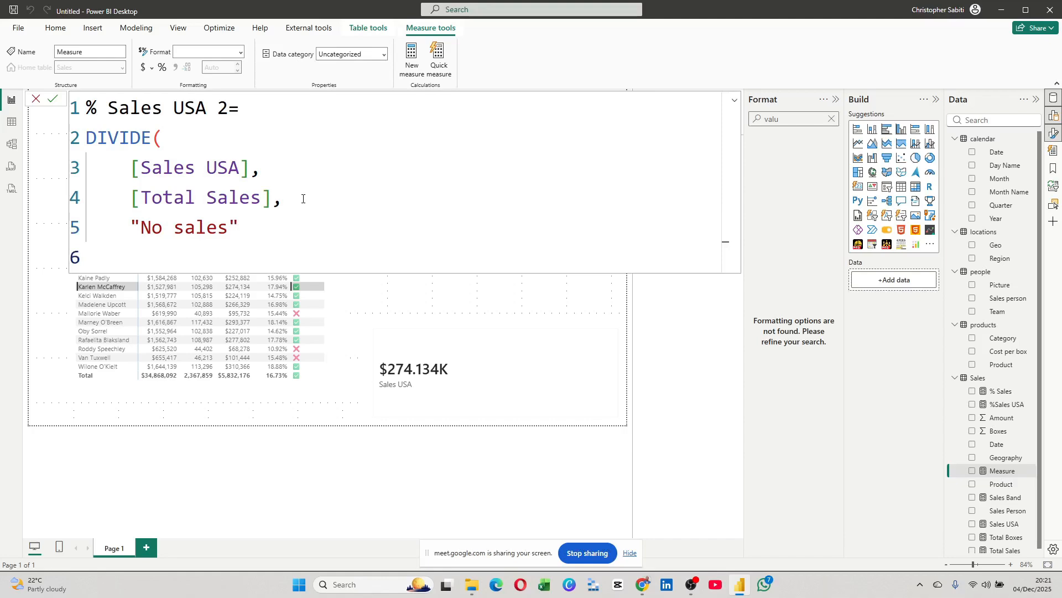
{"action": "type", "text": ")"}
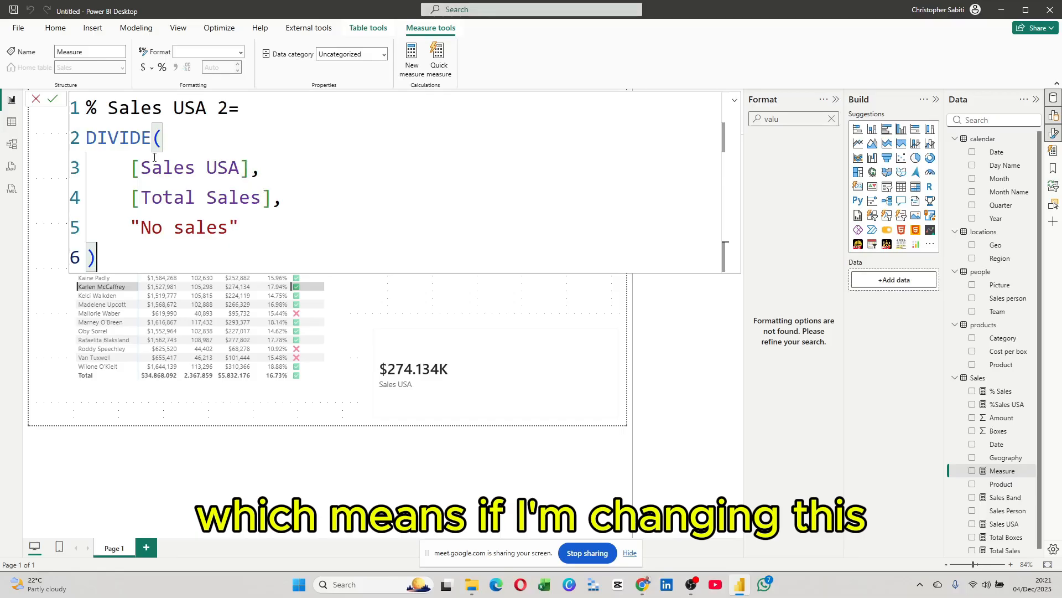
Commit the completed % Sales USA 2 measure
{"action": "left_click_drag", "start_coordinate": [114, 261], "coordinate": [84, 109]}
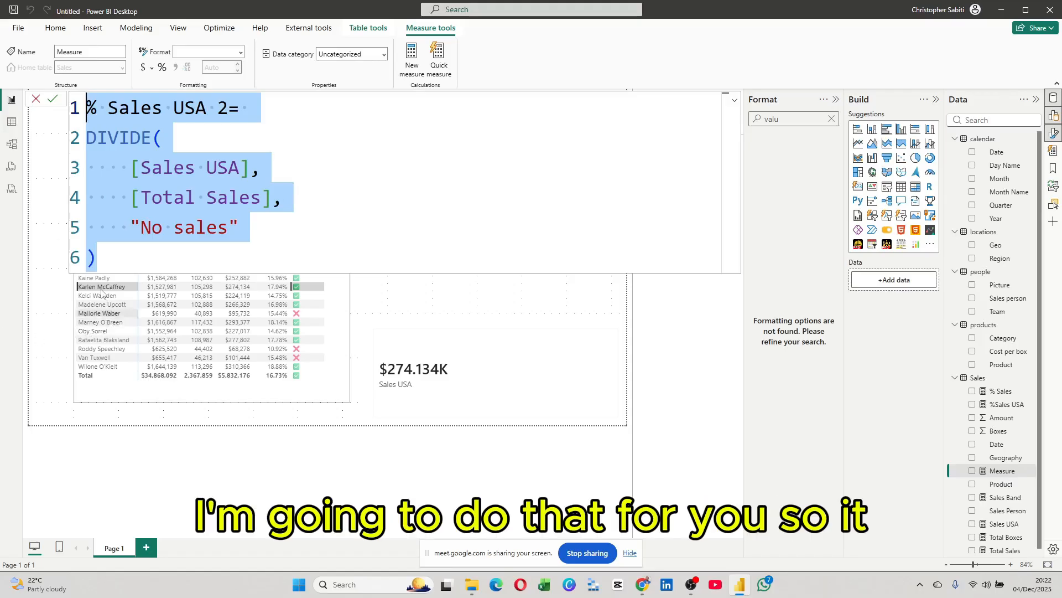
{"action": "left_click", "coordinate": [103, 262]}
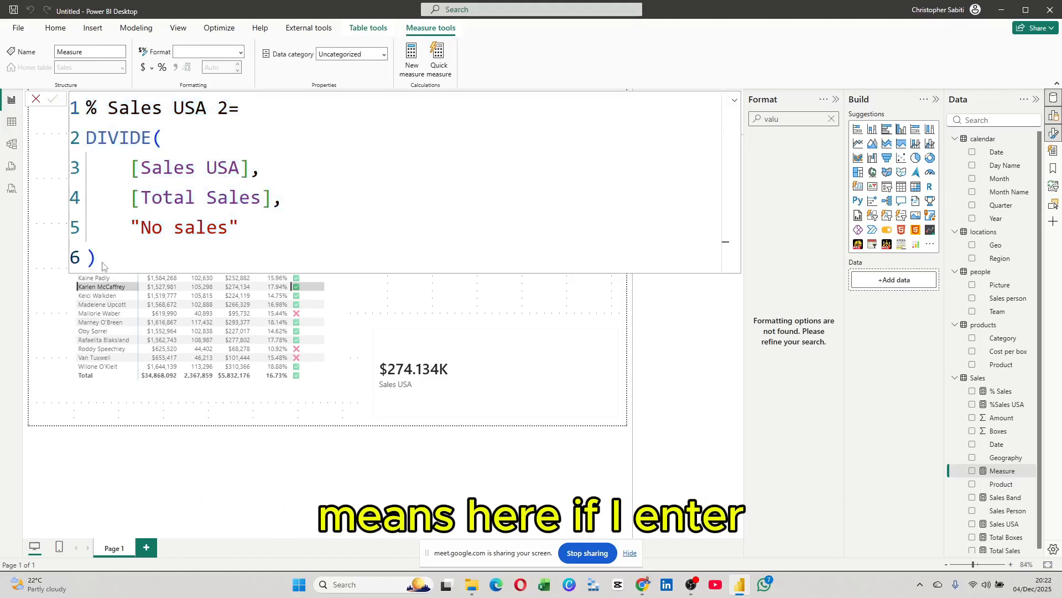
{"action": "key", "text": "Return"}
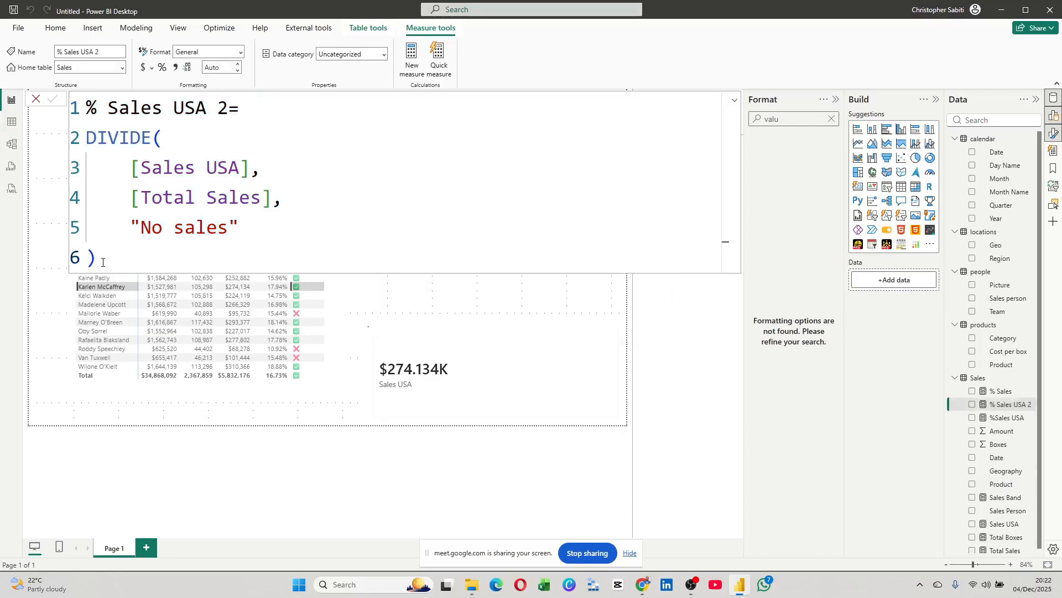
Collapse the formula editor and add % Sales USA 2 to the salesperson matrix values between %Sales USA and Sales Band
{"action": "left_click", "coordinate": [736, 101]}
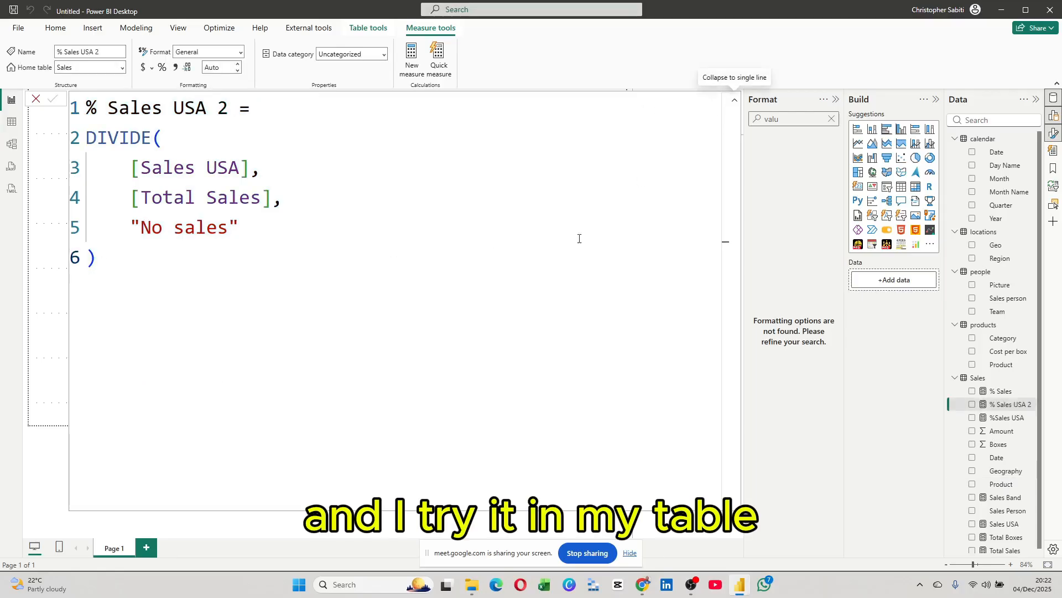
{"action": "left_click", "coordinate": [735, 103]}
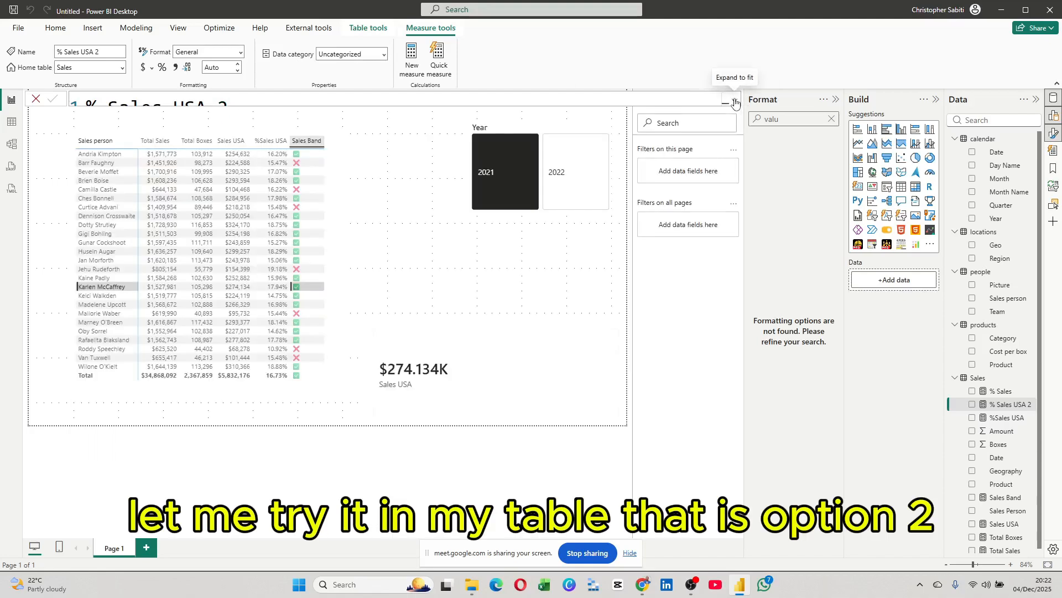
{"action": "left_click", "coordinate": [332, 205]}
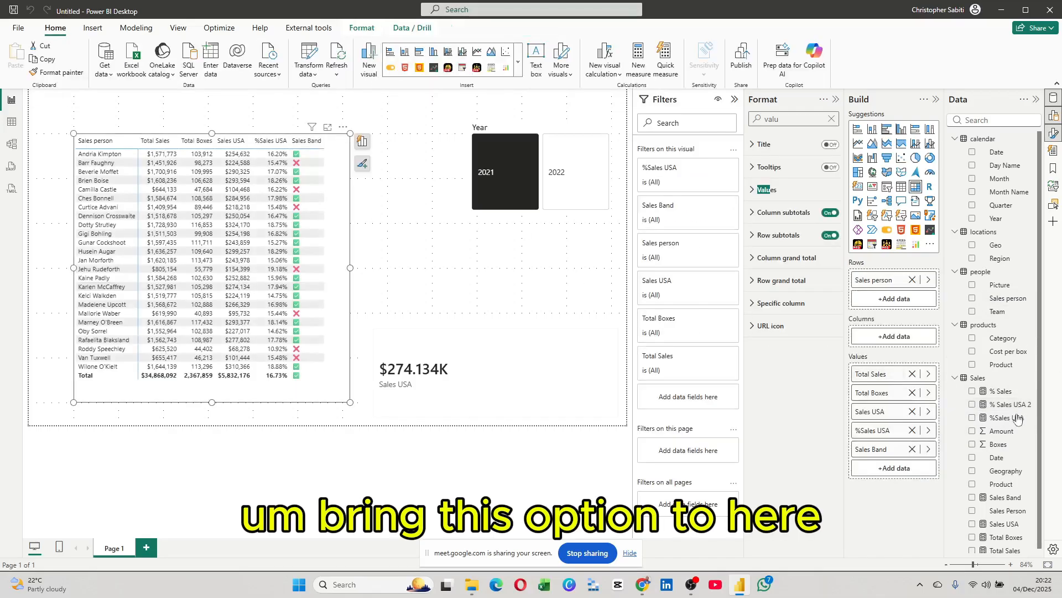
{"action": "left_click_drag", "start_coordinate": [1012, 404], "coordinate": [894, 443]}
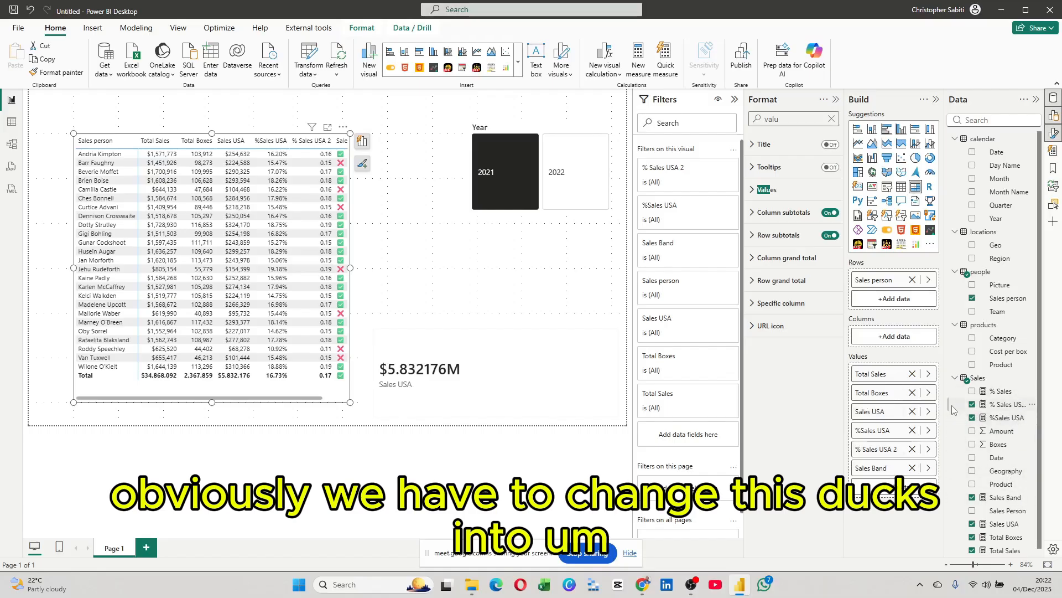
Widen the Data pane to show full field names and hide the Filters and Format panes
{"action": "left_click_drag", "start_coordinate": [948, 401], "coordinate": [900, 401]}
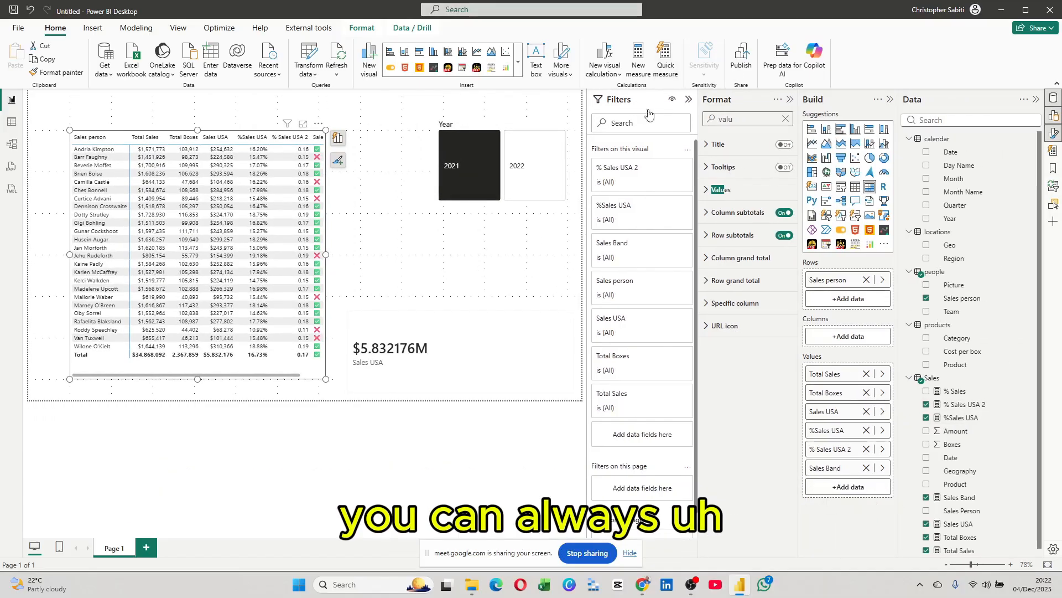
{"action": "left_click", "coordinate": [689, 99]}
{"action": "left_click", "coordinate": [789, 101]}
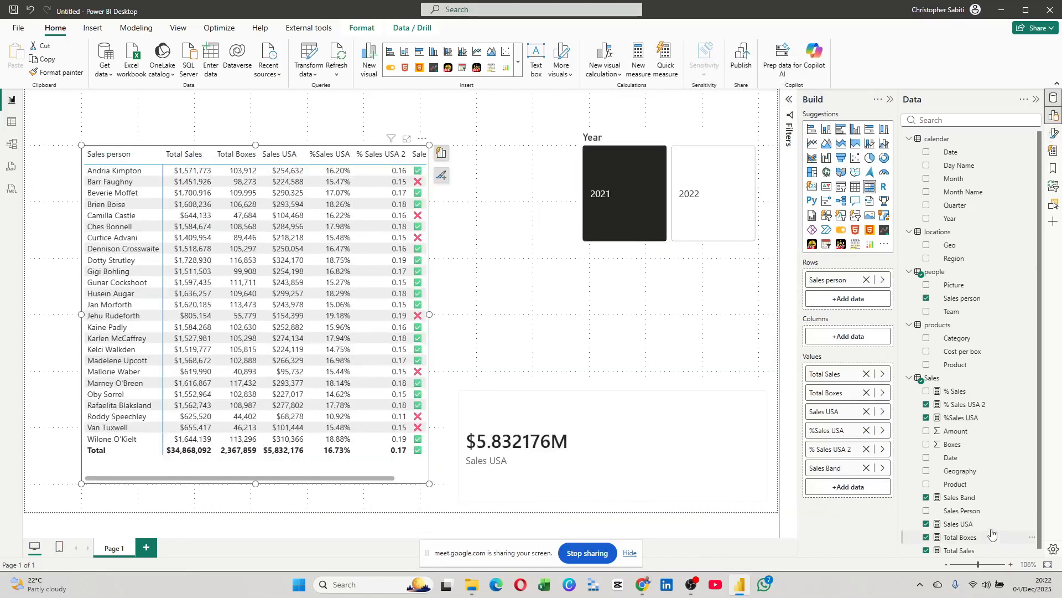
Format the % Sales USA 2 measure as a percentage
{"action": "left_click", "coordinate": [982, 404]}
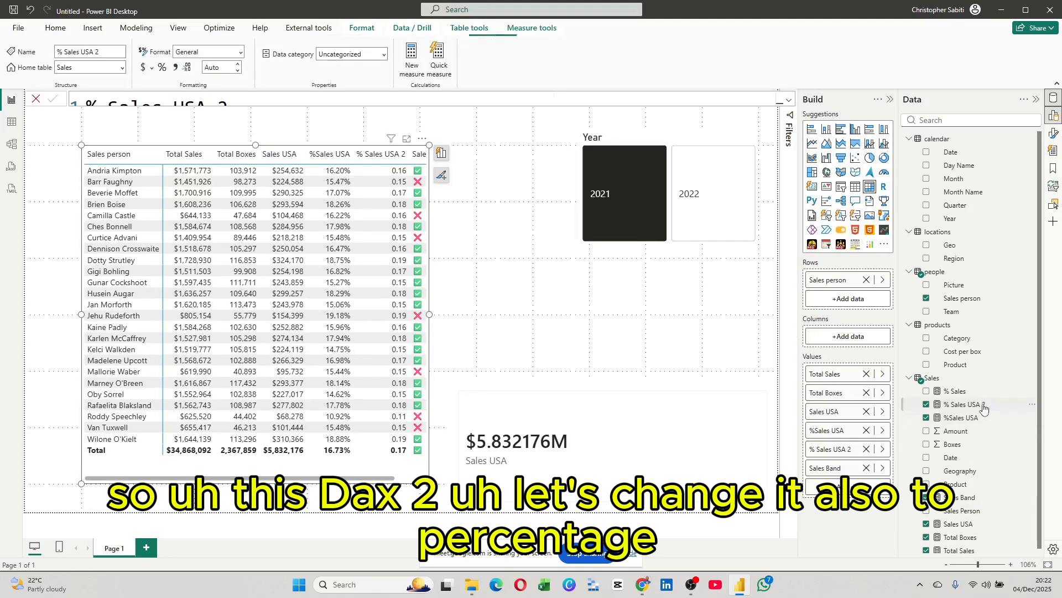
{"action": "left_click", "coordinate": [162, 67]}
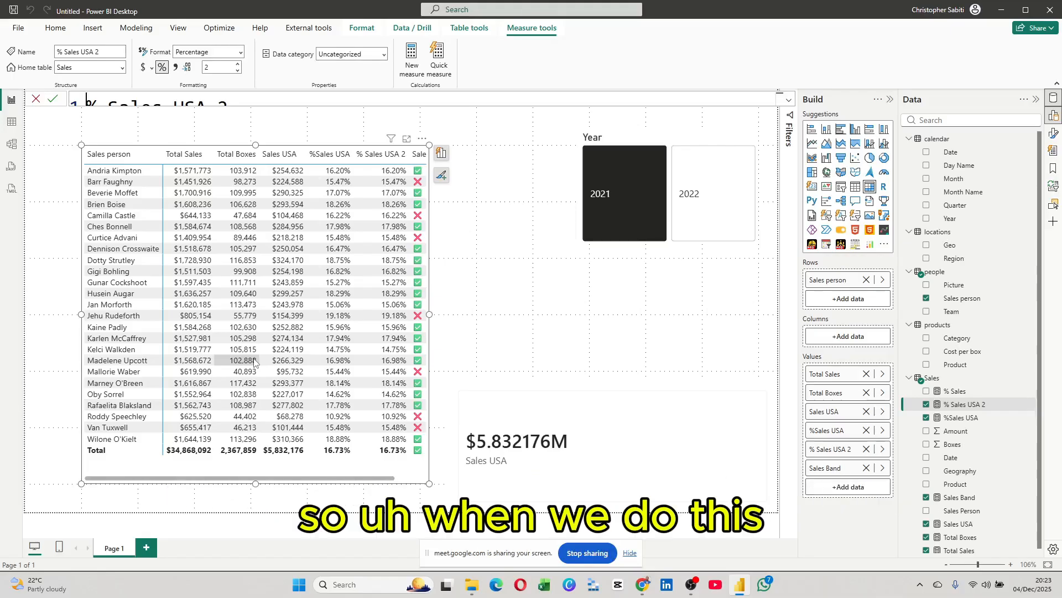
Review the alternate result in the % Sales USA 2 formula and examine the Geo values in the locations table
{"action": "left_click", "coordinate": [789, 100]}
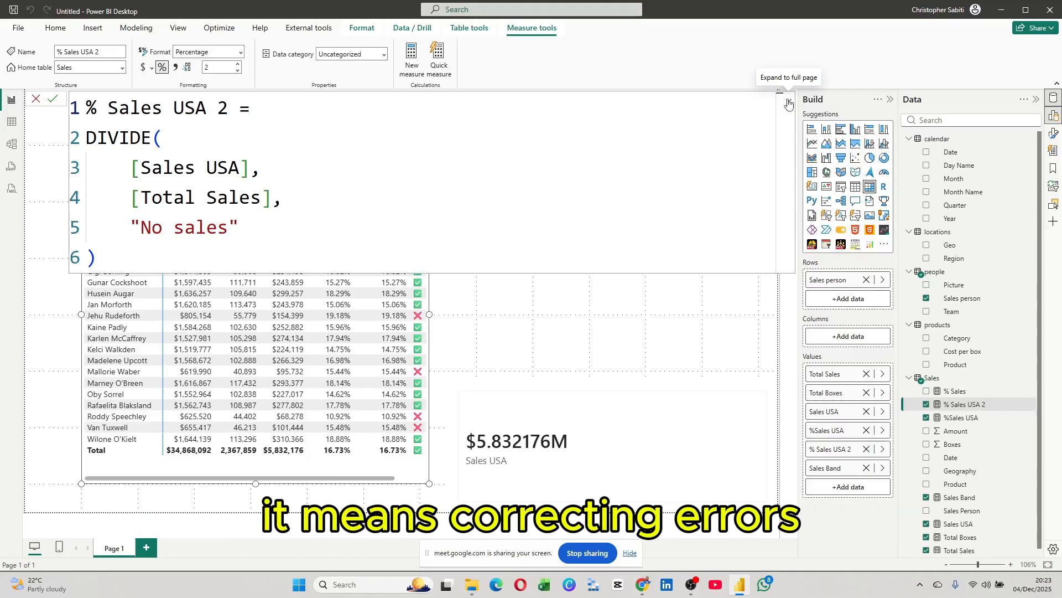
{"action": "left_click", "coordinate": [152, 228]}
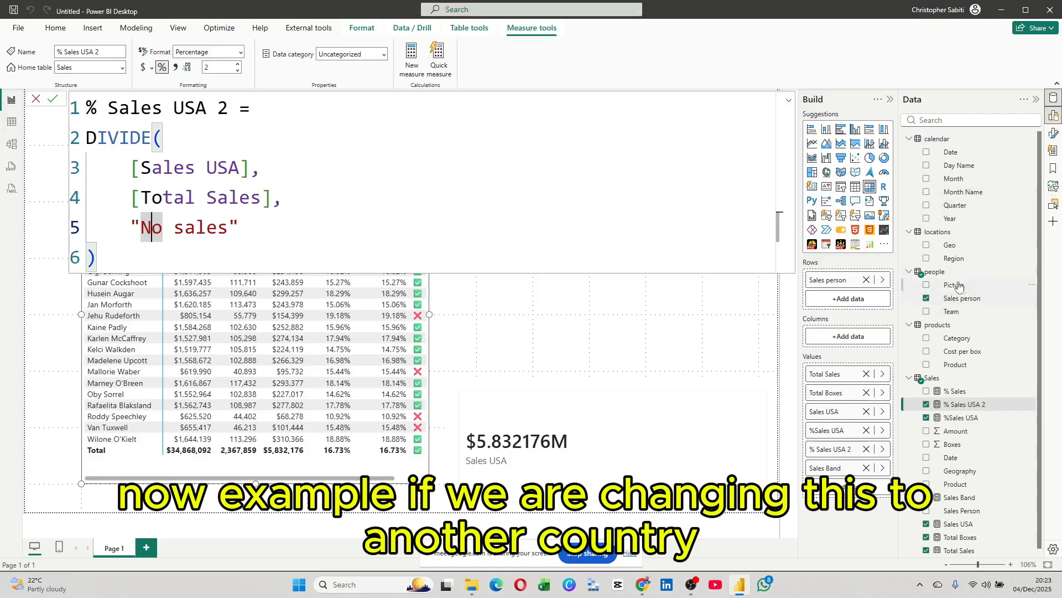
{"action": "left_click", "coordinate": [950, 246]}
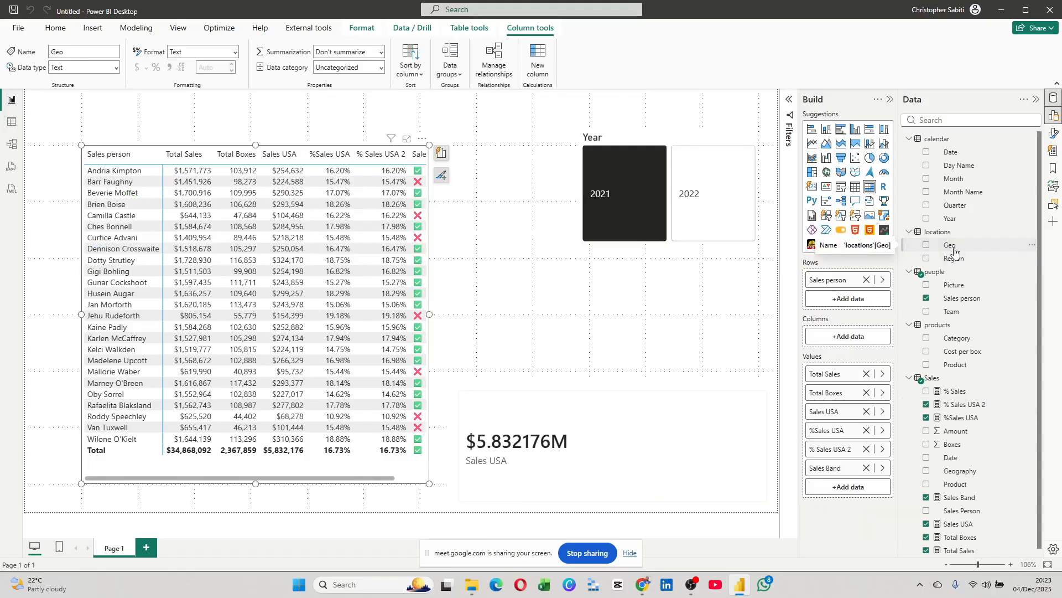
{"action": "left_click", "coordinate": [11, 122]}
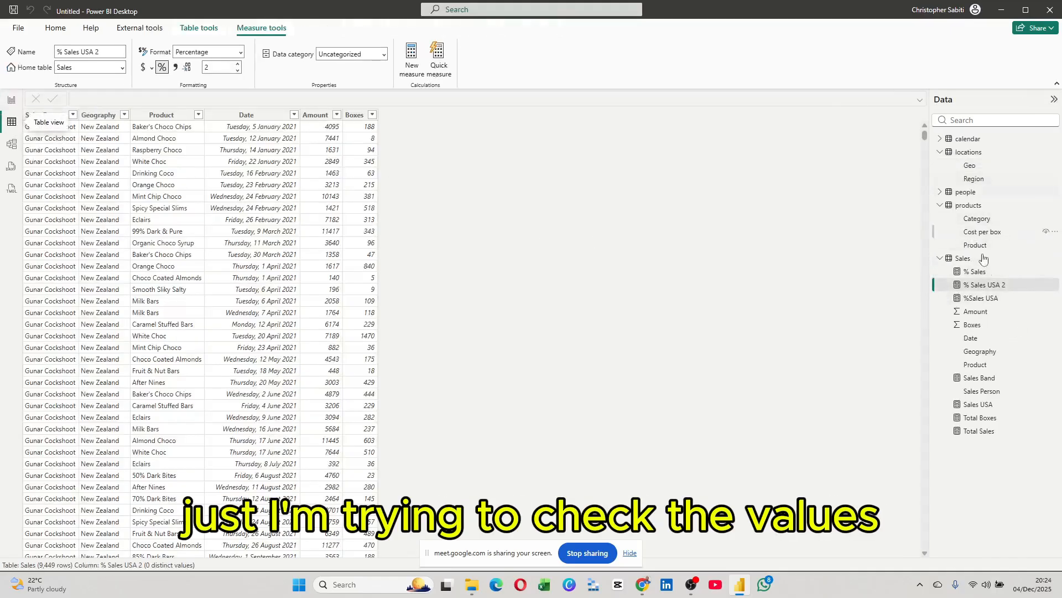
{"action": "left_click", "coordinate": [969, 166]}
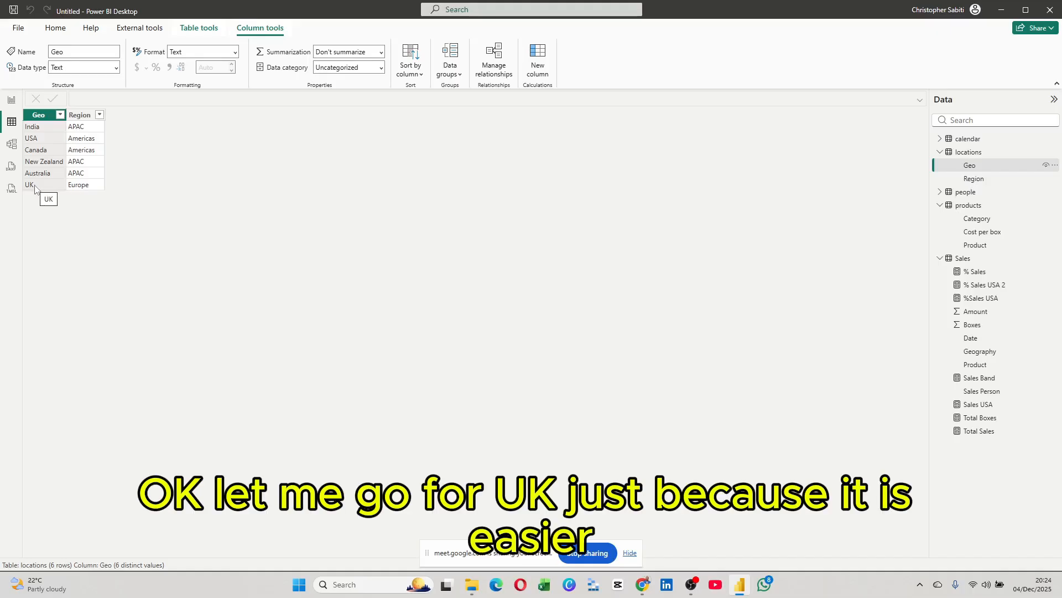
Split the Sales USA formula in the report view so [Total Sales], the Geography filter and the closing parenthesis each have their own line
{"action": "left_click", "coordinate": [986, 408]}
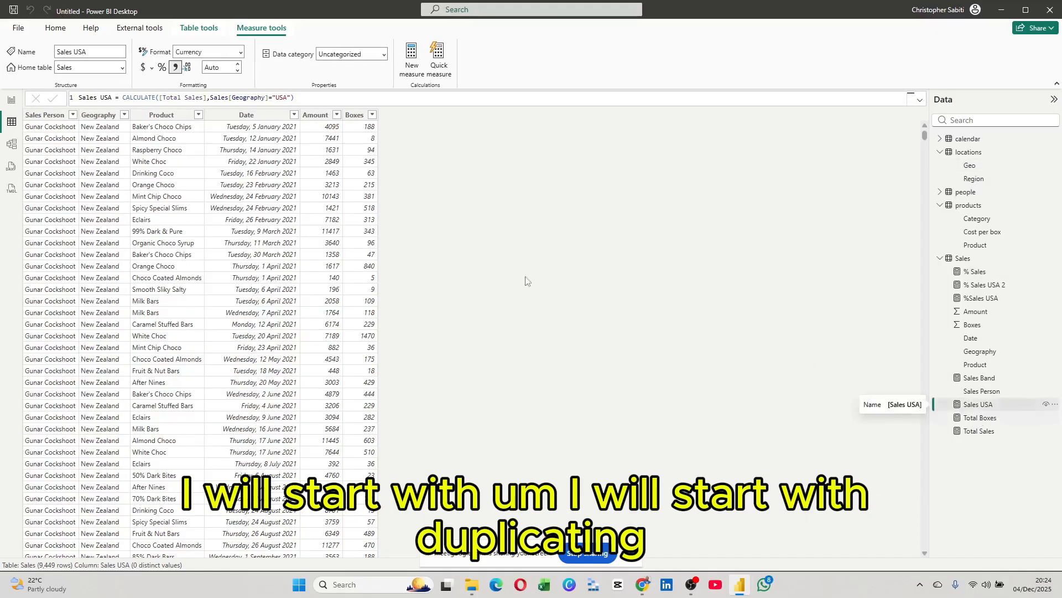
{"action": "left_click", "coordinate": [12, 101]}
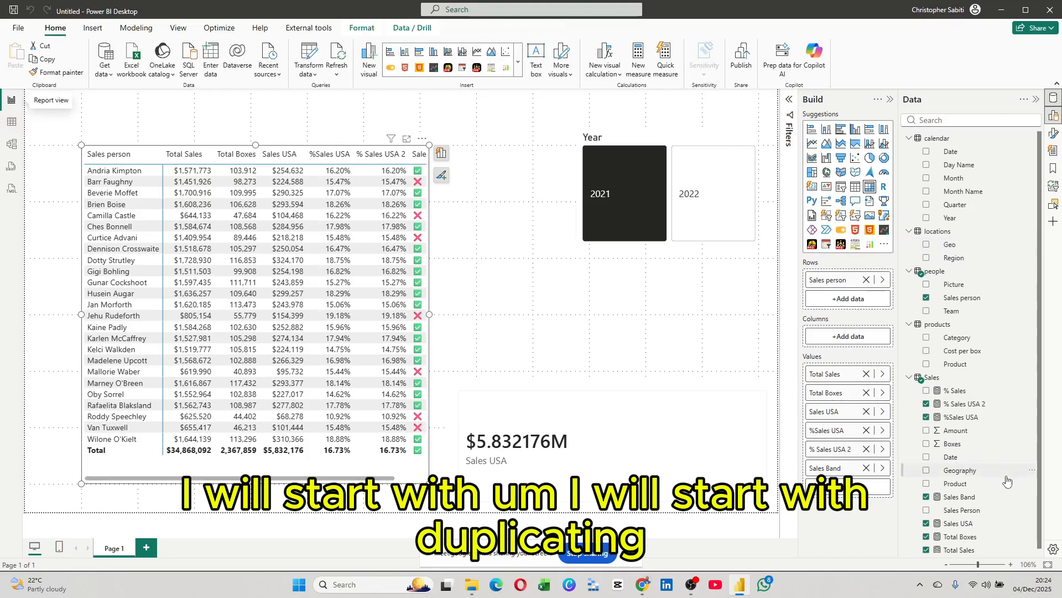
{"action": "left_click", "coordinate": [963, 520]}
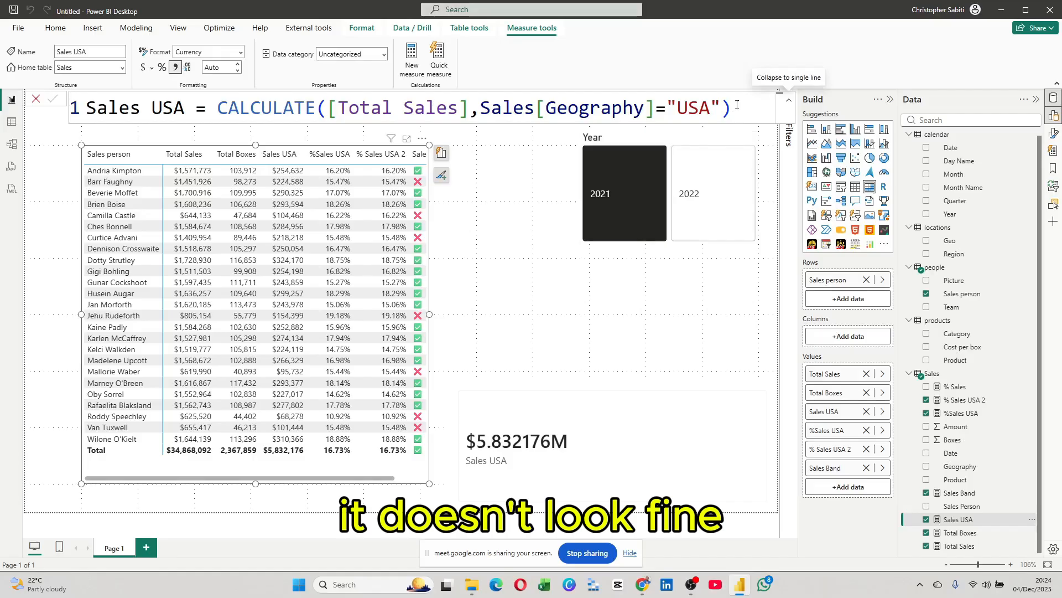
{"action": "left_click", "coordinate": [332, 107]}
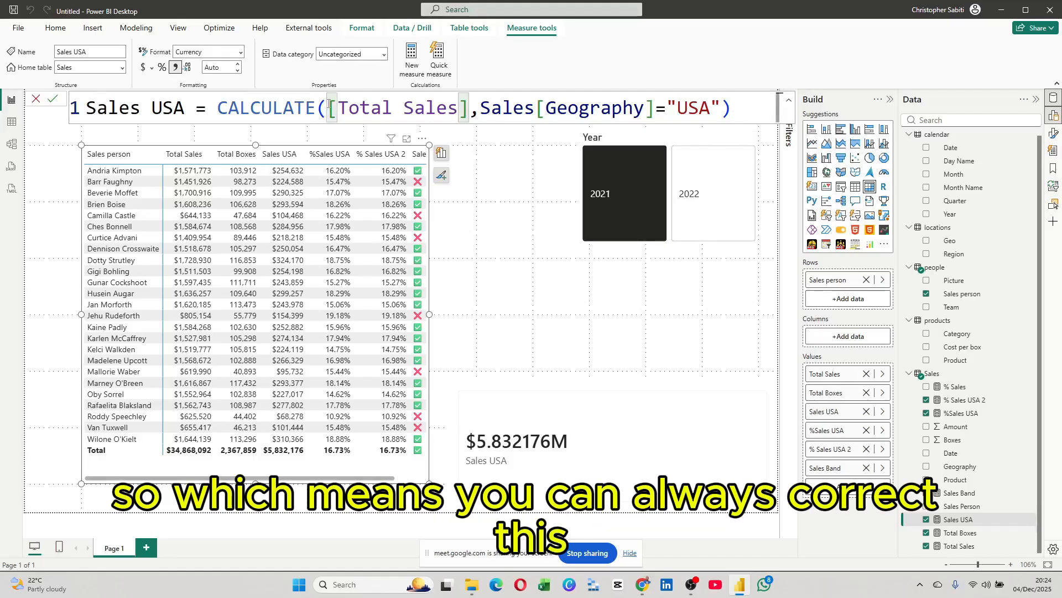
{"action": "key", "text": "shift+Return"}
{"action": "left_click", "coordinate": [282, 138]}
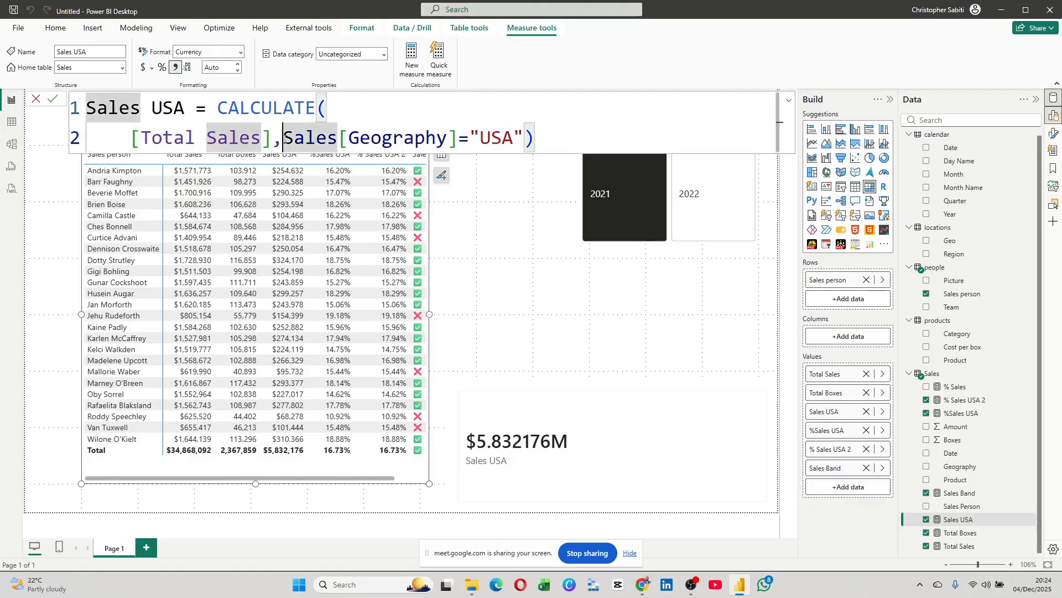
{"action": "key", "text": "shift+Return"}
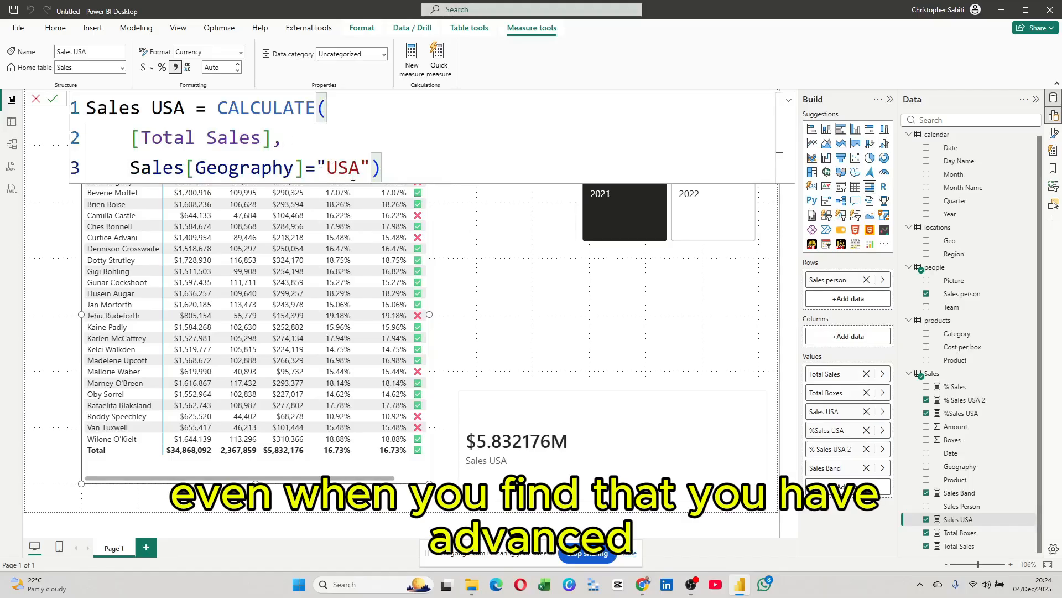
{"action": "left_click", "coordinate": [369, 168]}
{"action": "key", "text": "shift+Return"}
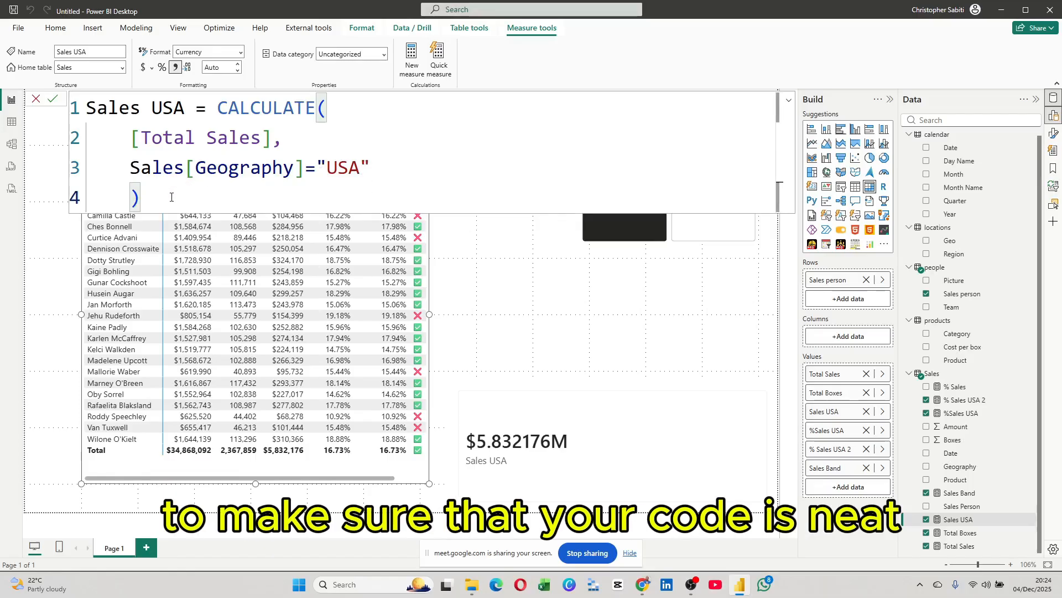
Copy the whole Sales USA formula, leave that measure as it is, and paste the formula into a new measure on the Sales table
{"action": "left_click_drag", "start_coordinate": [142, 198], "coordinate": [130, 167]}
{"action": "left_click", "coordinate": [390, 172]}
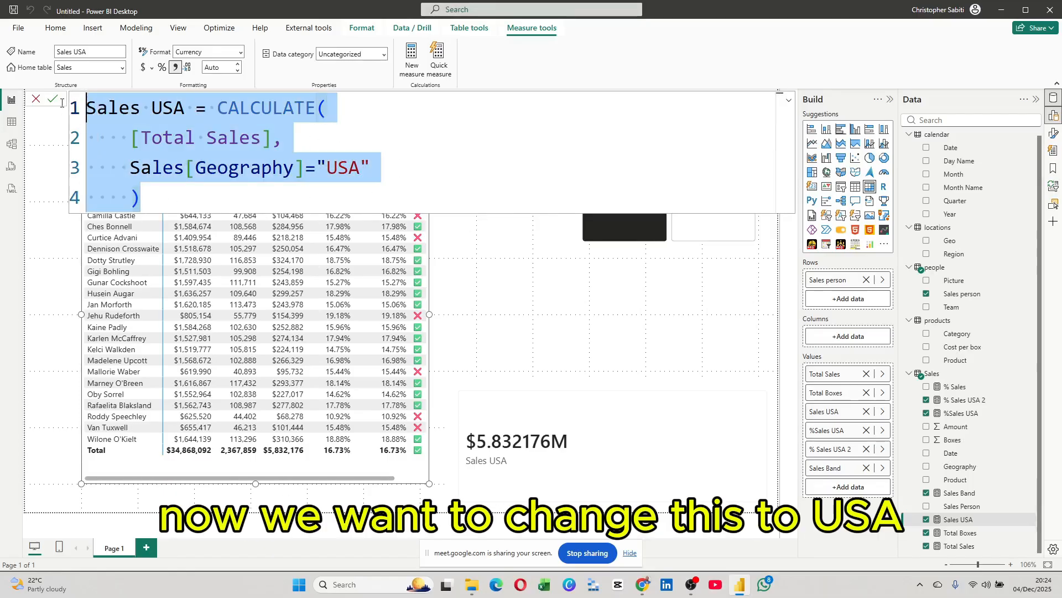
{"action": "key", "text": "ctrl+a"}
{"action": "key", "text": "ctrl+c"}
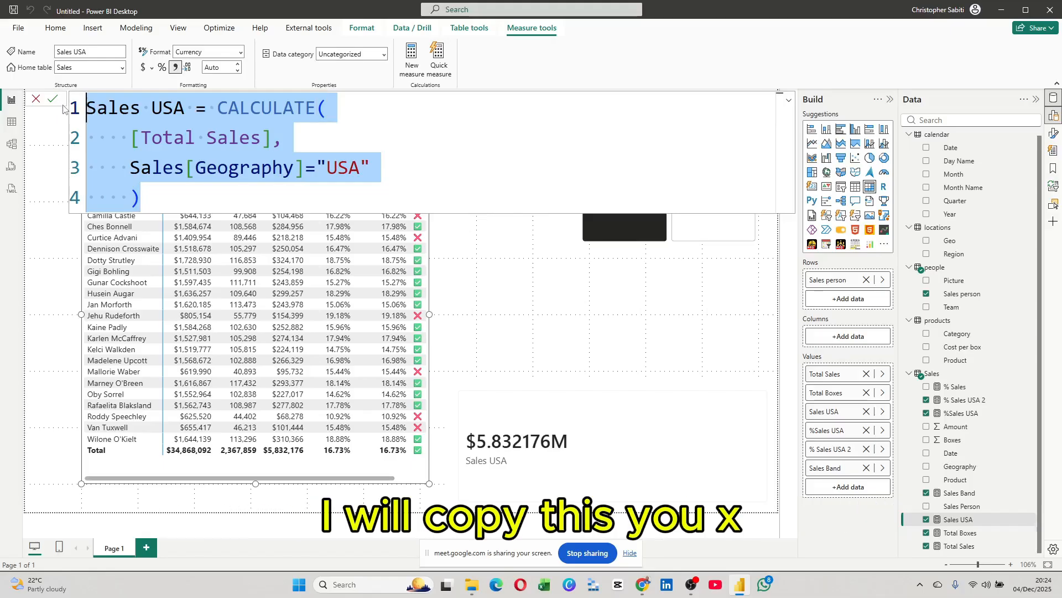
{"action": "left_click", "coordinate": [37, 100]}
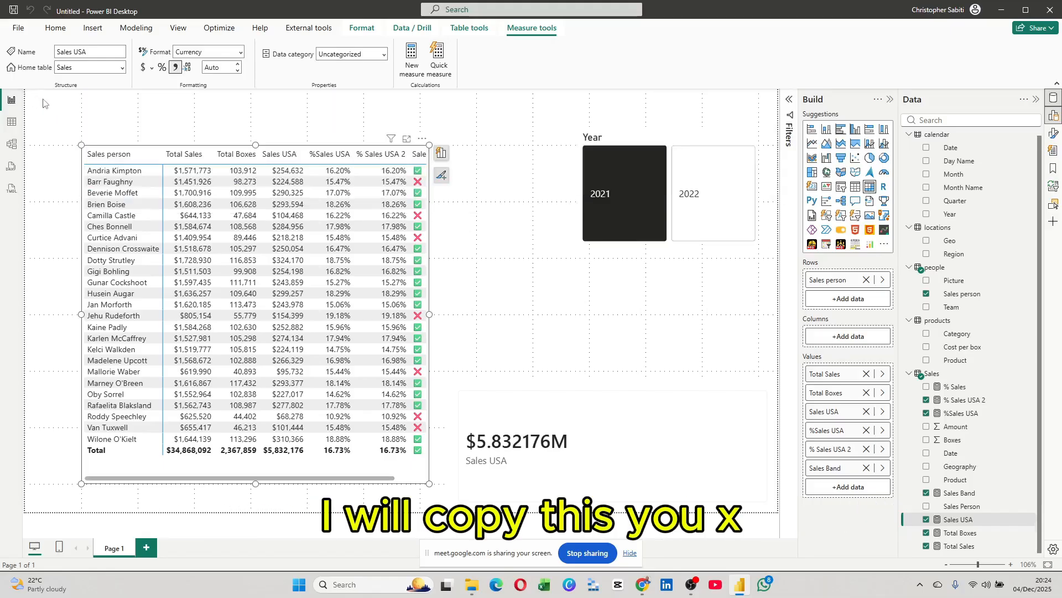
{"action": "left_click", "coordinate": [931, 374]}
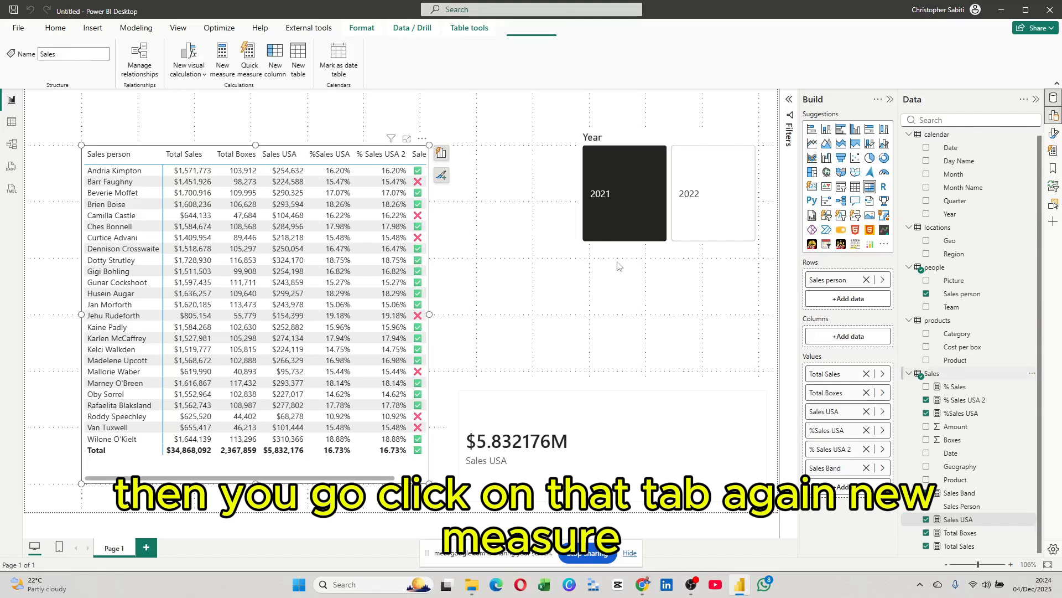
{"action": "left_click", "coordinate": [224, 55]}
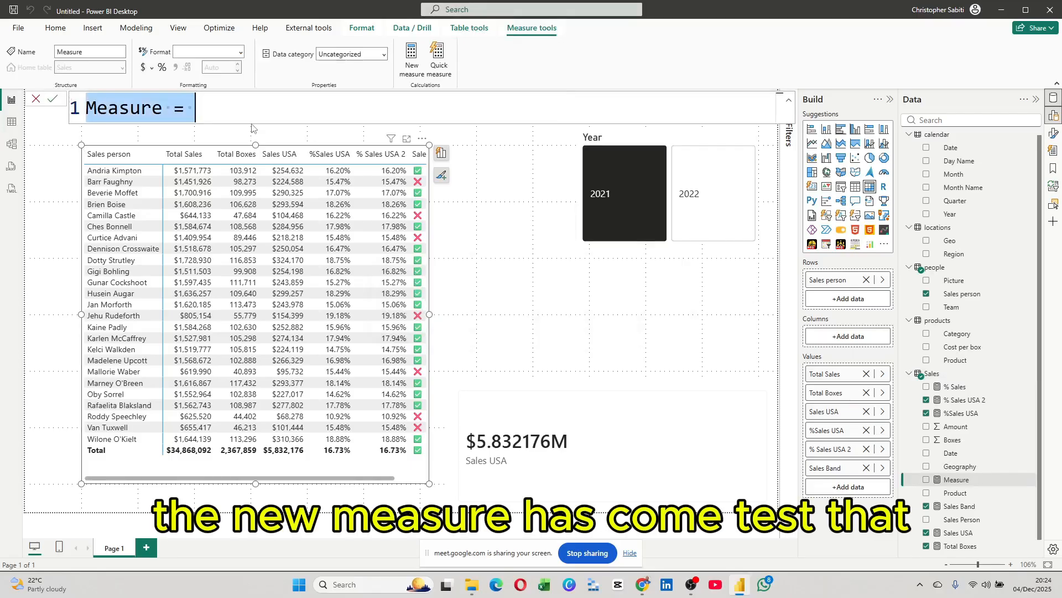
{"action": "key", "text": "ctrl+v"}
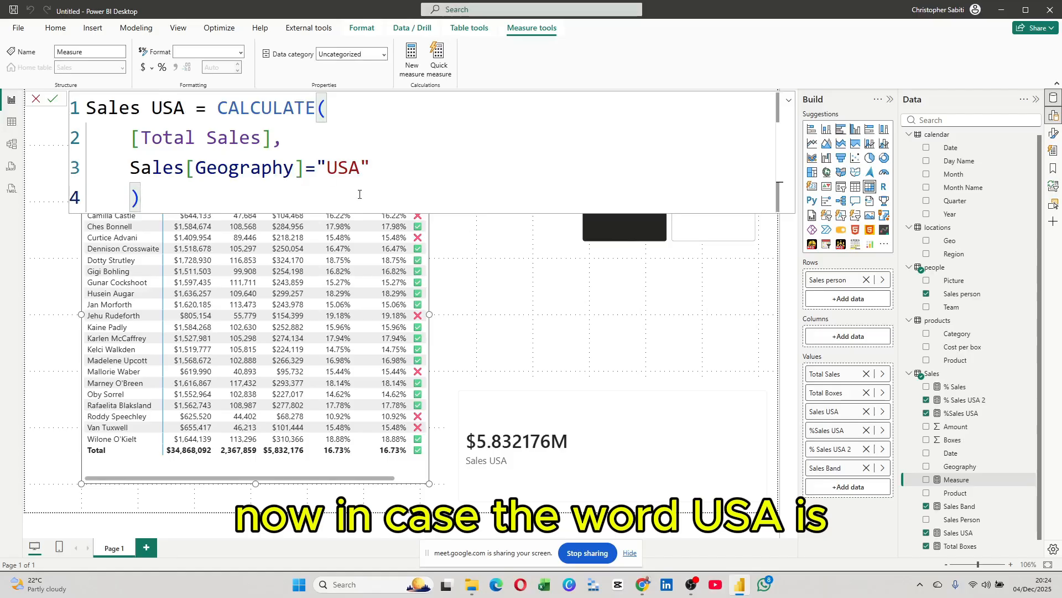
Replace both occurrences of USA with UK simultaneously in the pasted formula and commit it as the Sales UK measure
{"action": "double_click", "coordinate": [344, 168]}
{"action": "left_click", "coordinate": [374, 188]}
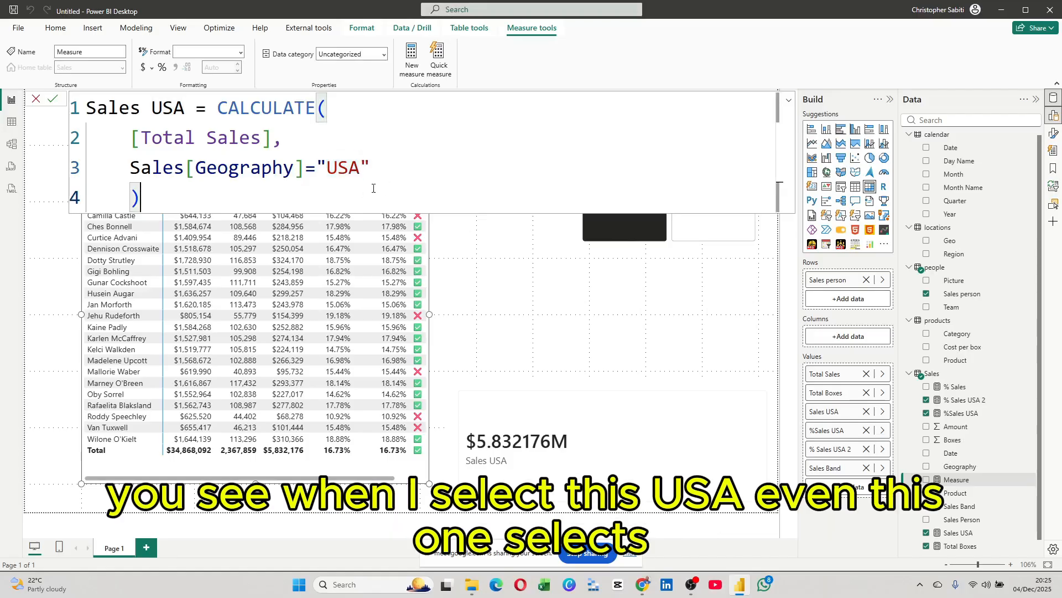
{"action": "double_click", "coordinate": [336, 167]}
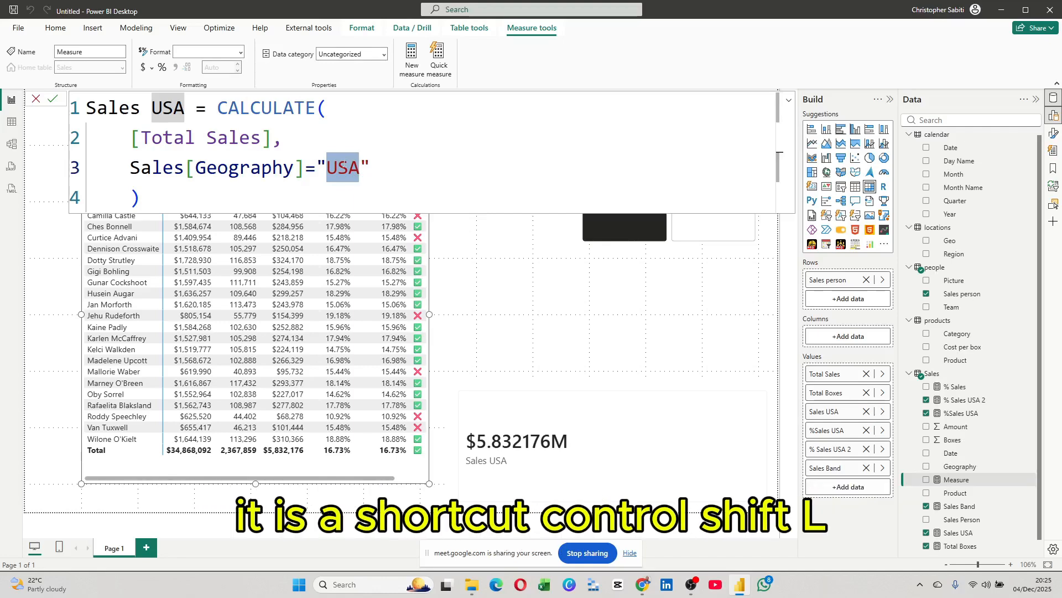
{"action": "key", "text": "ctrl+shift+l"}
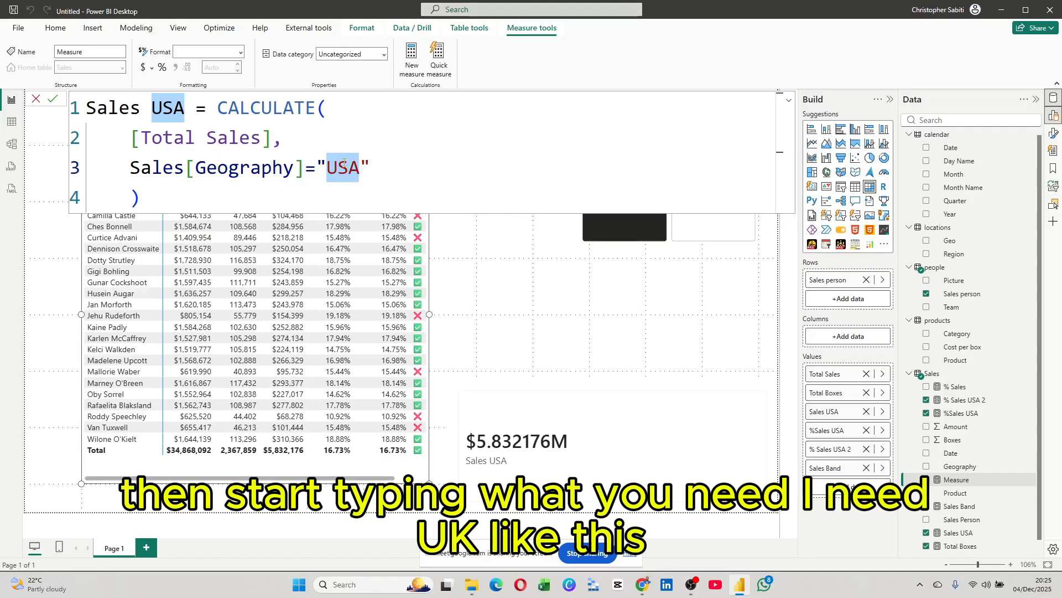
{"action": "type", "text": "UK"}
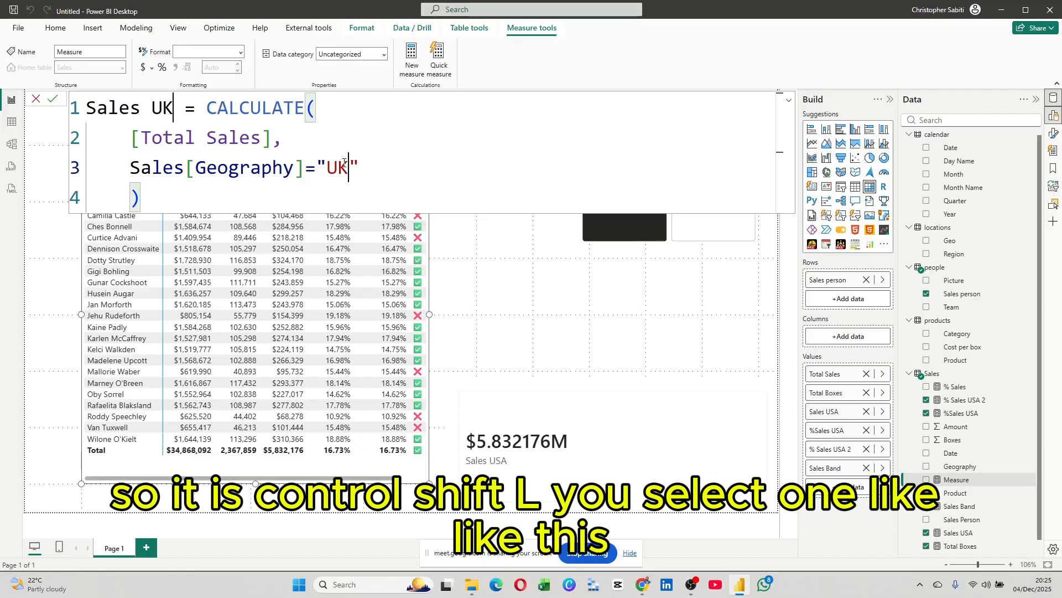
{"action": "double_click", "coordinate": [339, 167]}
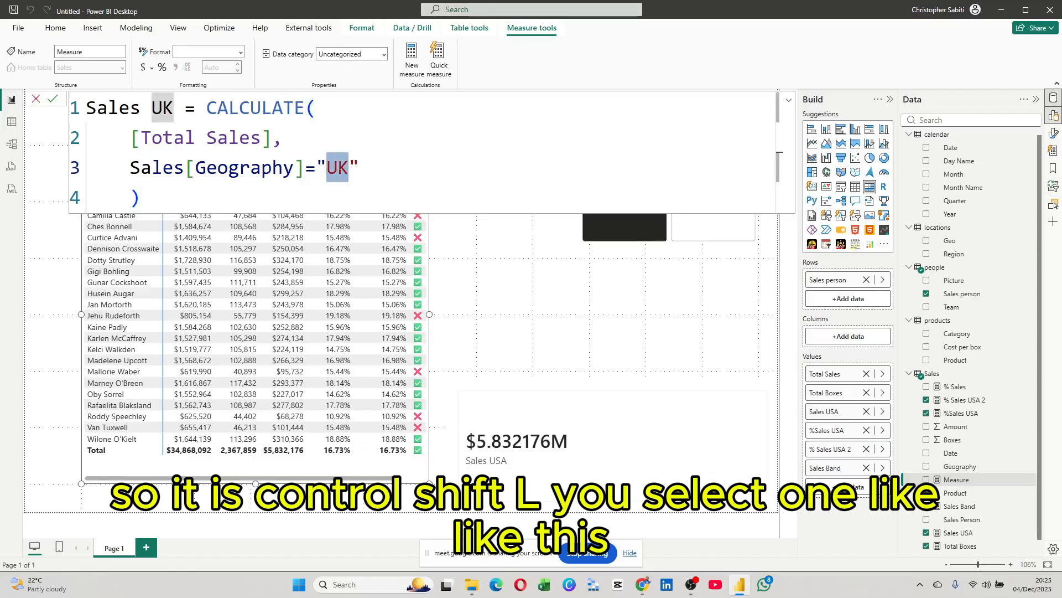
{"action": "key", "text": "ctrl+shift+l"}
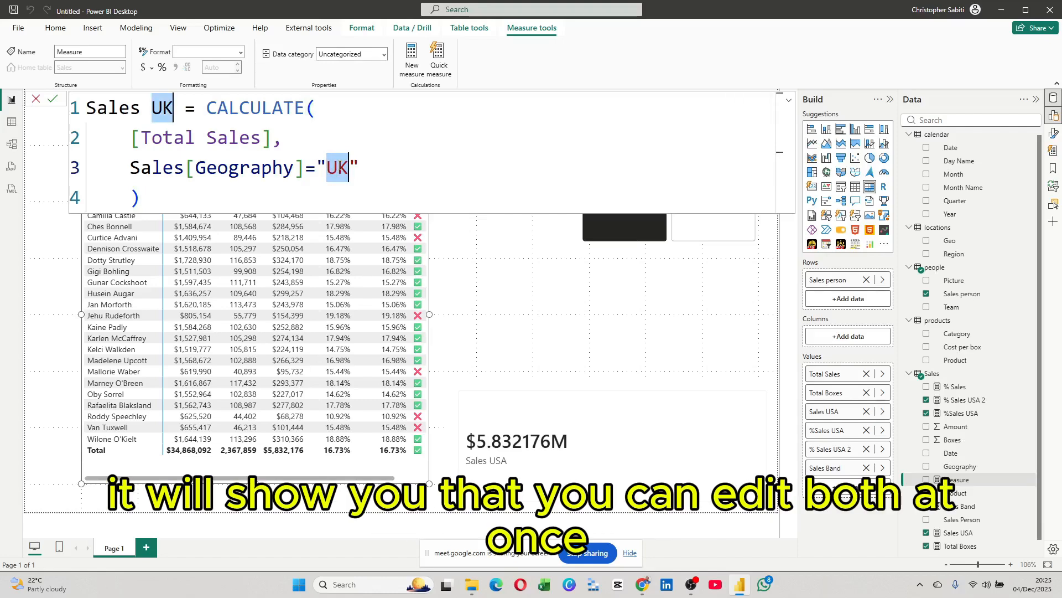
{"action": "left_click", "coordinate": [377, 171]}
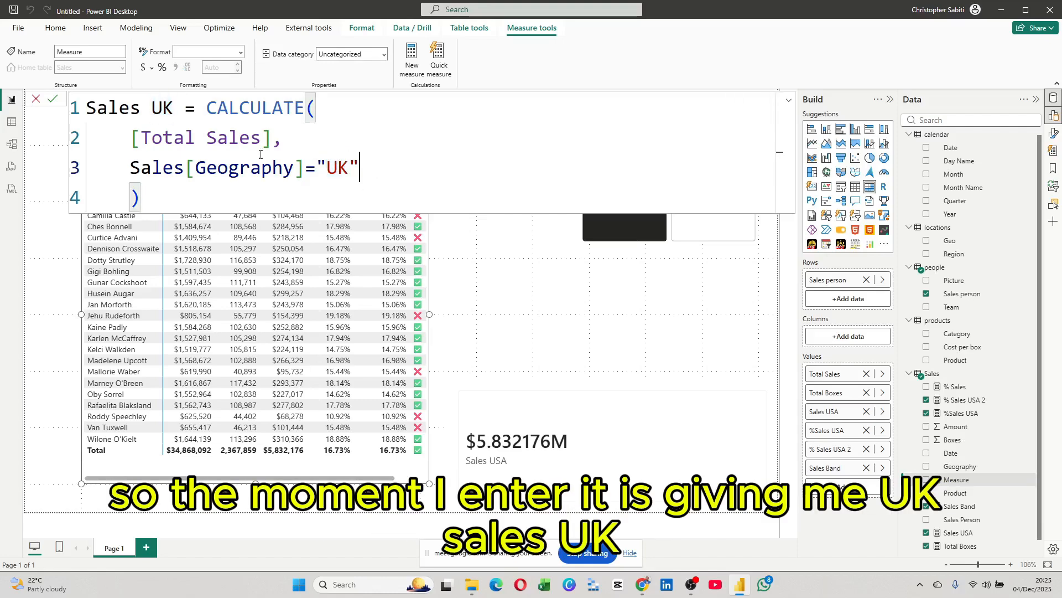
{"action": "left_click", "coordinate": [53, 101]}
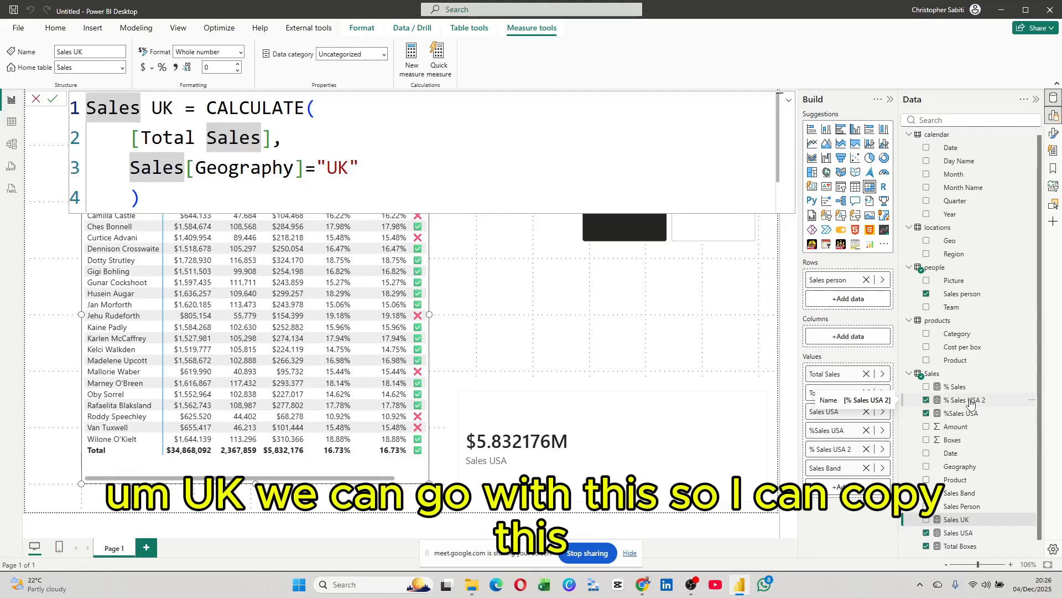
Copy the full % Sales USA 2 formula and paste it into another new measure on the Sales table
{"action": "left_click", "coordinate": [965, 400]}
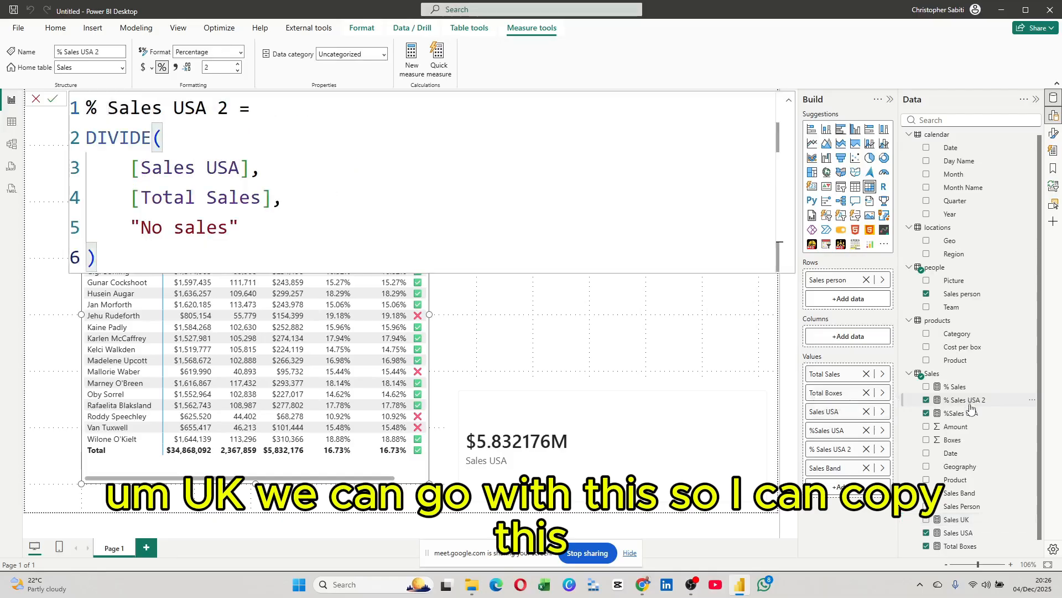
{"action": "left_click_drag", "start_coordinate": [98, 257], "coordinate": [30, 113]}
{"action": "key", "text": "ctrl+c"}
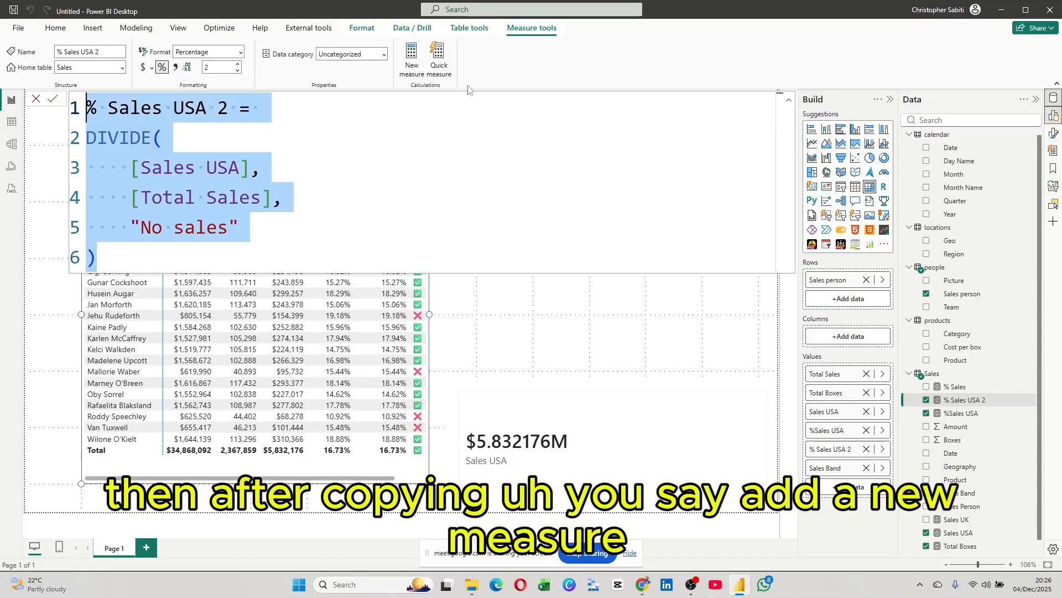
{"action": "left_click", "coordinate": [418, 60]}
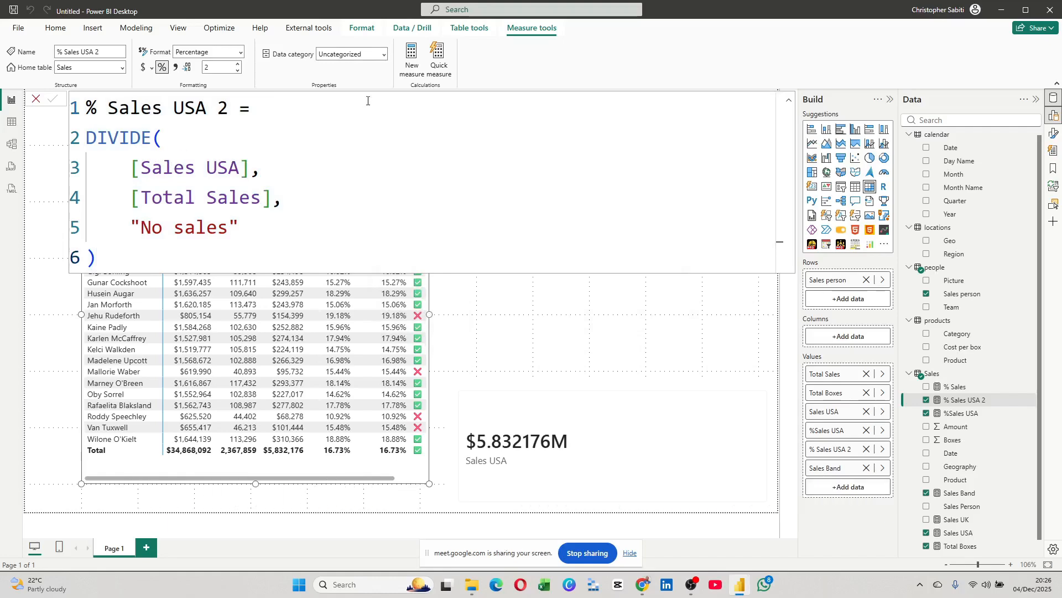
{"action": "left_click", "coordinate": [412, 54]}
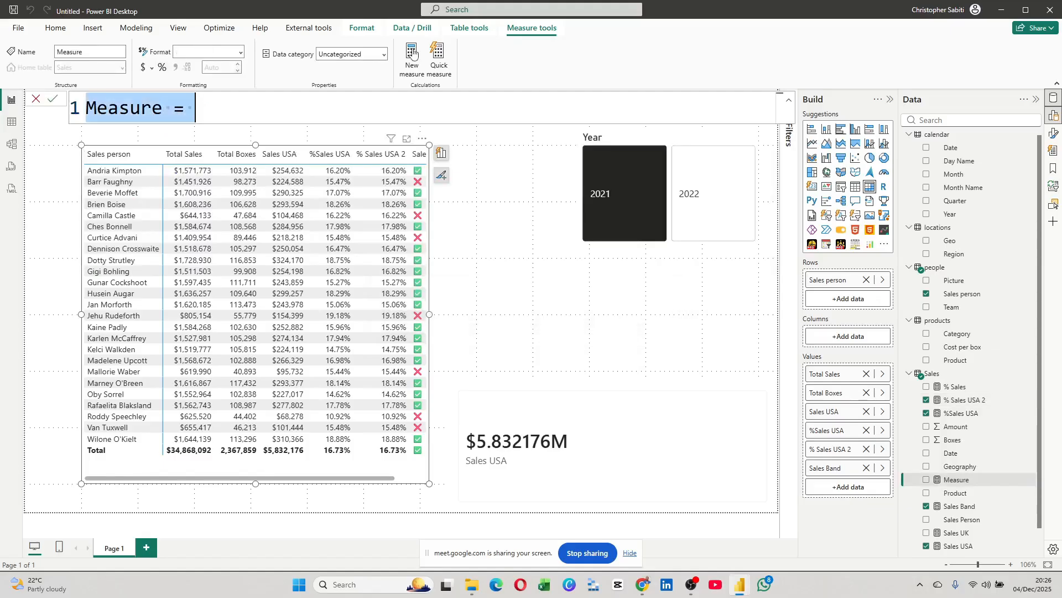
{"action": "key", "text": "ctrl+v"}
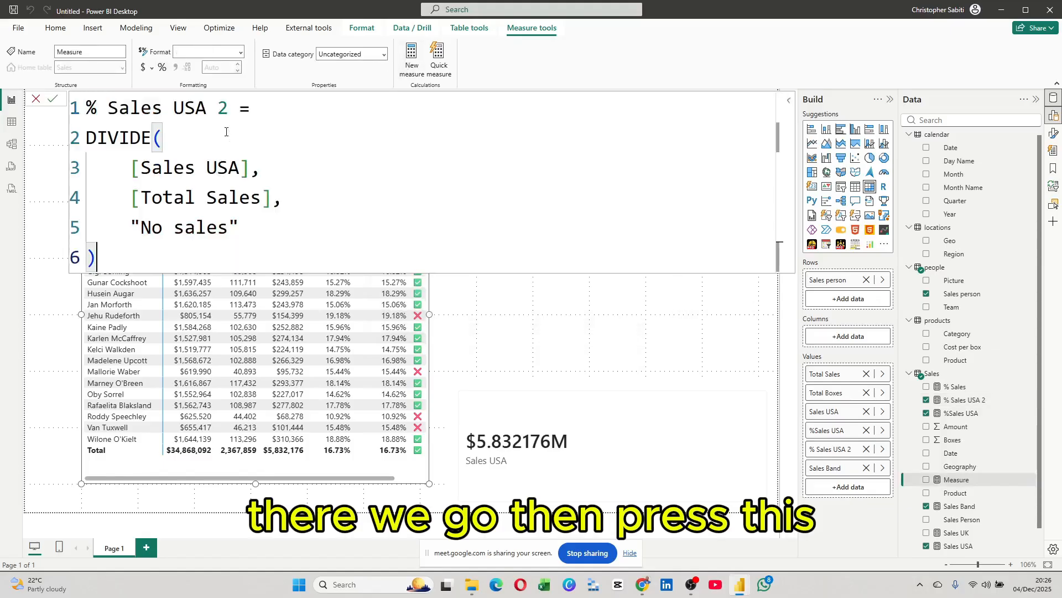
Change both USA occurrences to UK, remove the 2 so the measure is named % Sales UK, then commit it and collapse the formula
{"action": "double_click", "coordinate": [190, 108]}
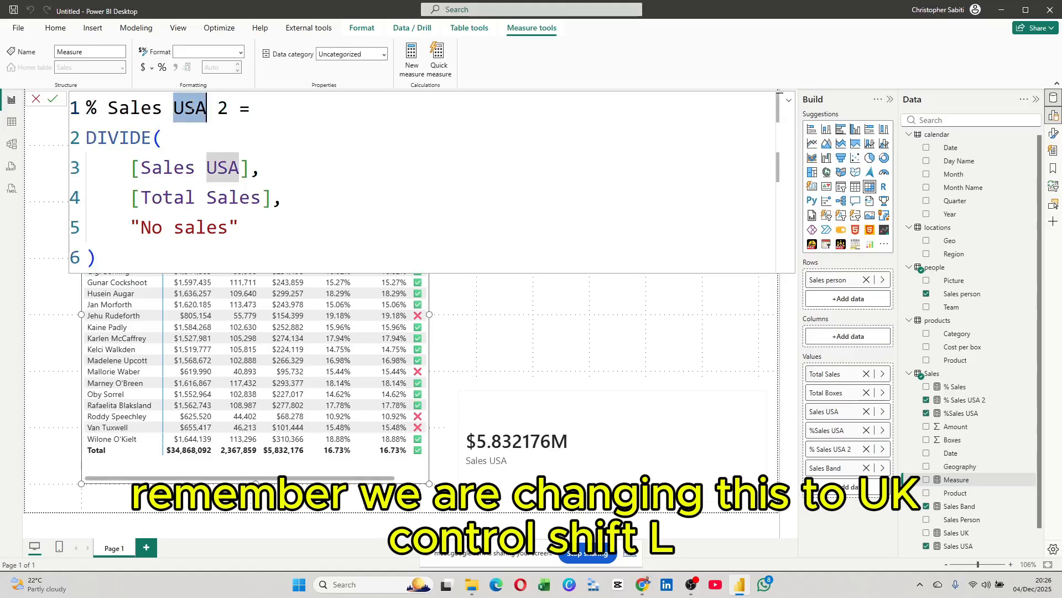
{"action": "key", "text": "ctrl+shift+l"}
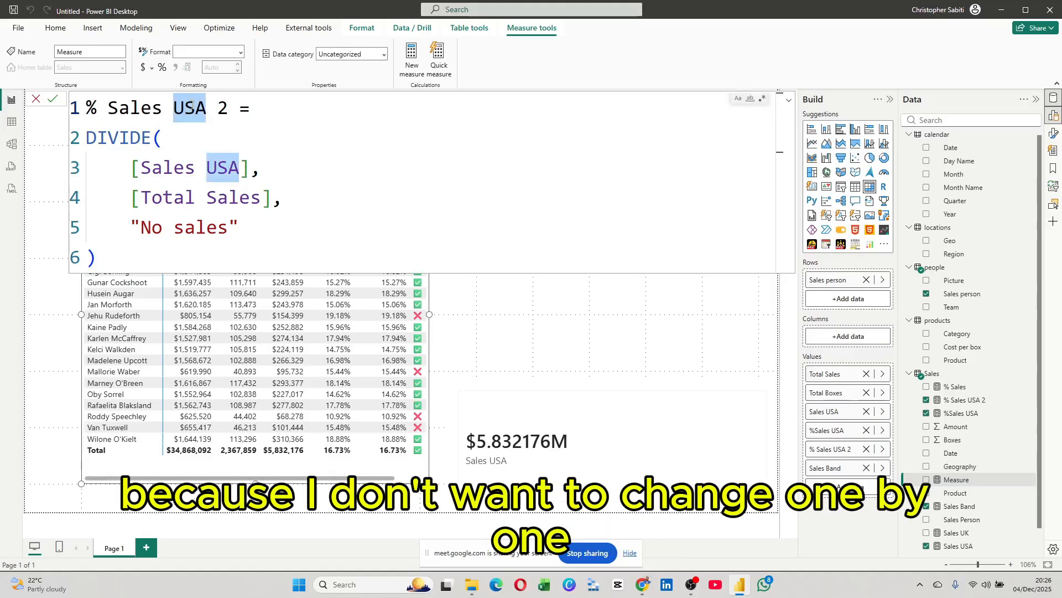
{"action": "type", "text": "UK"}
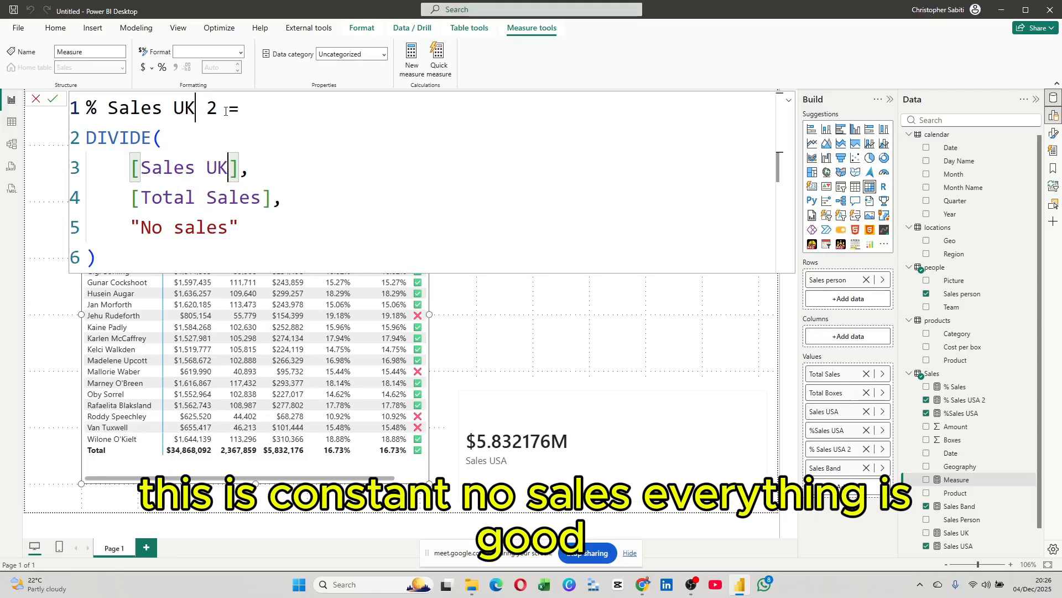
{"action": "key", "text": "BackSpace"}
{"action": "key", "text": "BackSpace"}
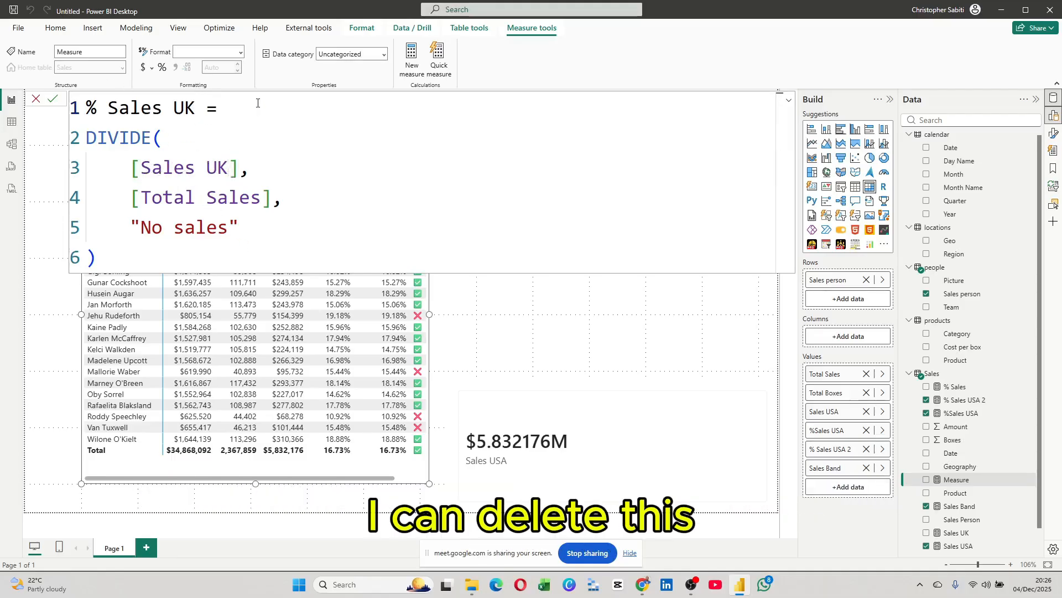
{"action": "left_click", "coordinate": [51, 103]}
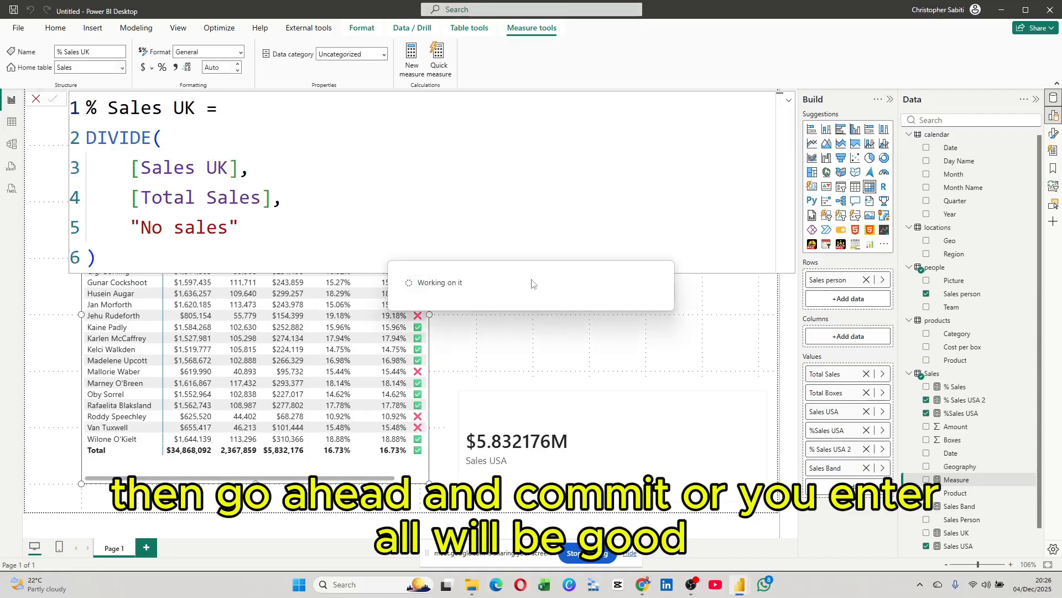
{"action": "left_click", "coordinate": [790, 102]}
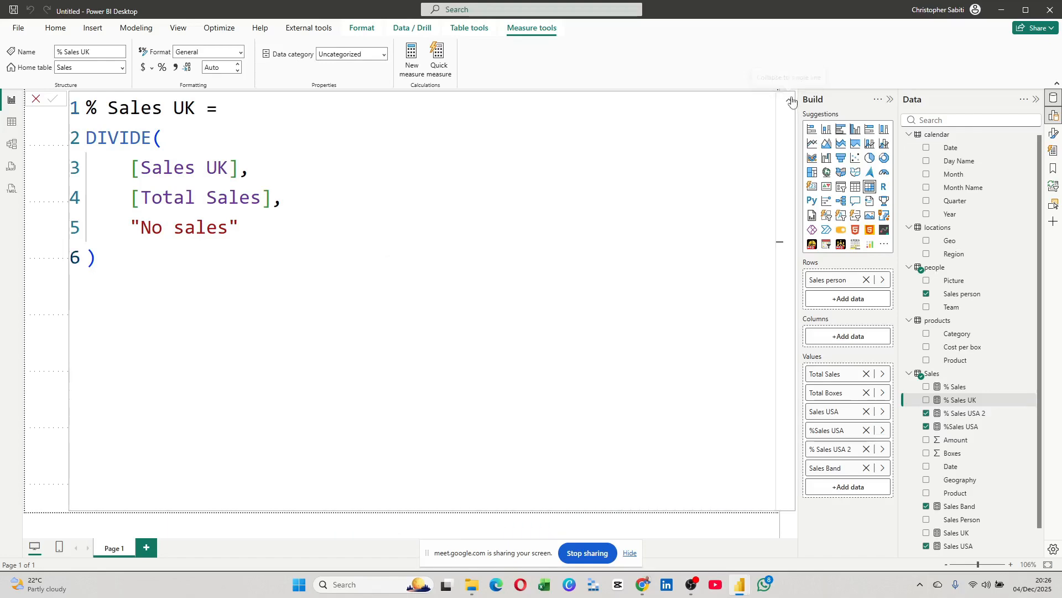
{"action": "left_click", "coordinate": [792, 101]}
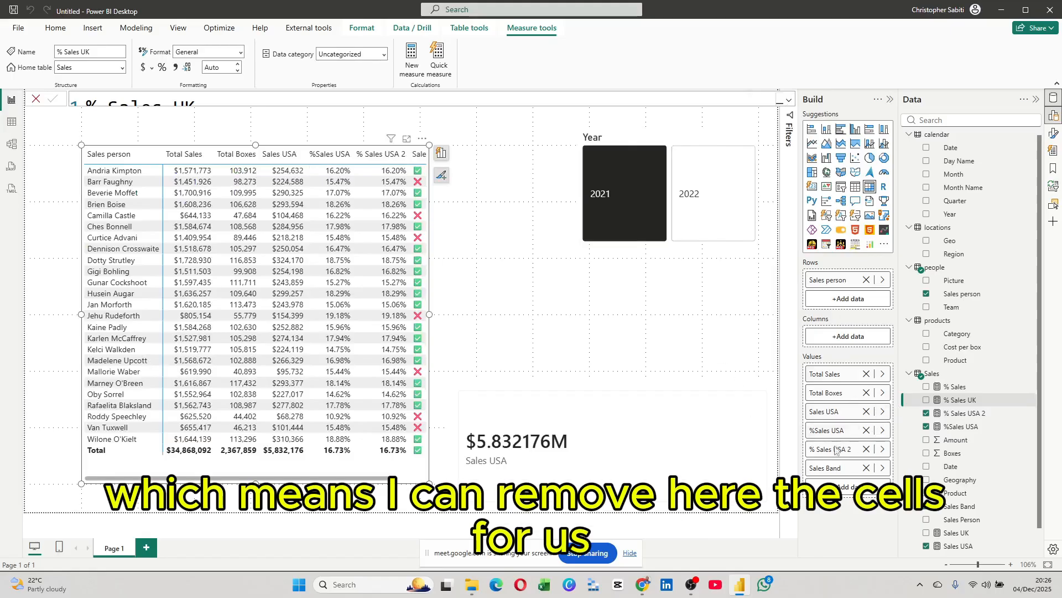
Replace Sales USA and %Sales USA in the matrix values with % Sales UK above Sales Band, formatted as a percentage
{"action": "left_click", "coordinate": [867, 411]}
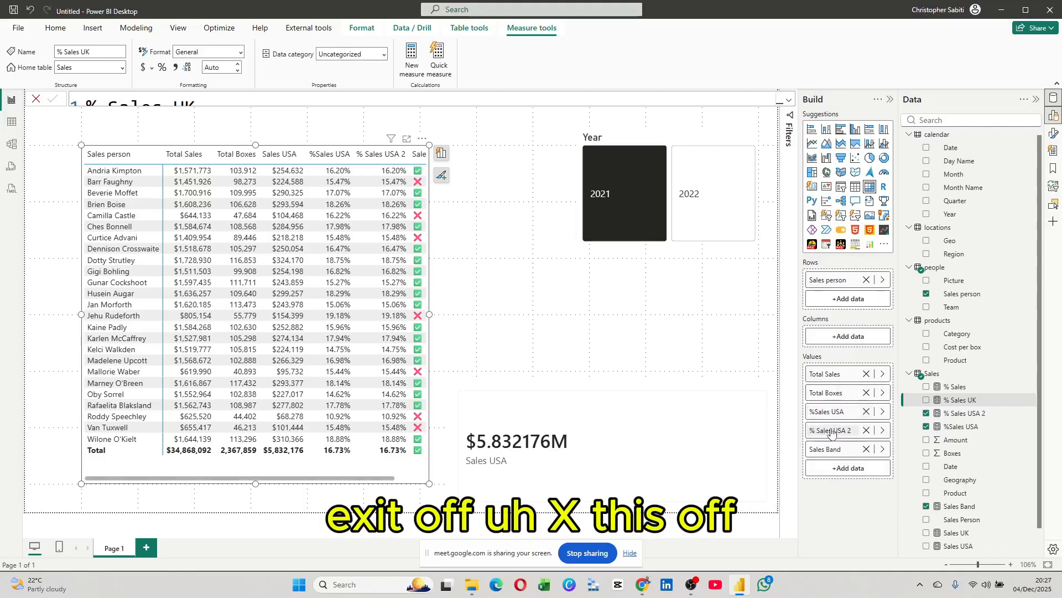
{"action": "left_click", "coordinate": [866, 412]}
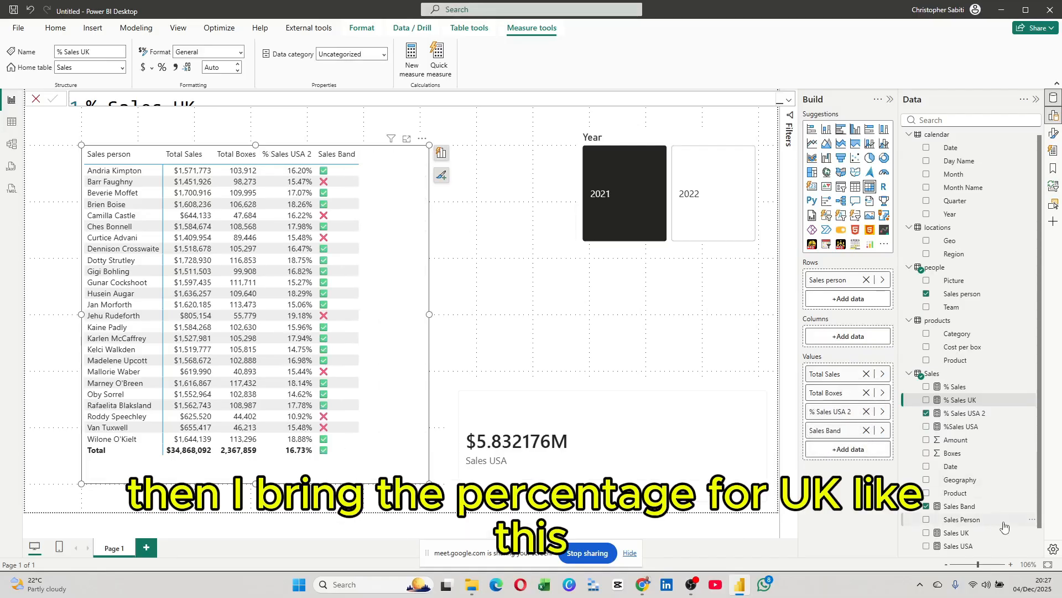
{"action": "left_click_drag", "start_coordinate": [955, 402], "coordinate": [842, 427]}
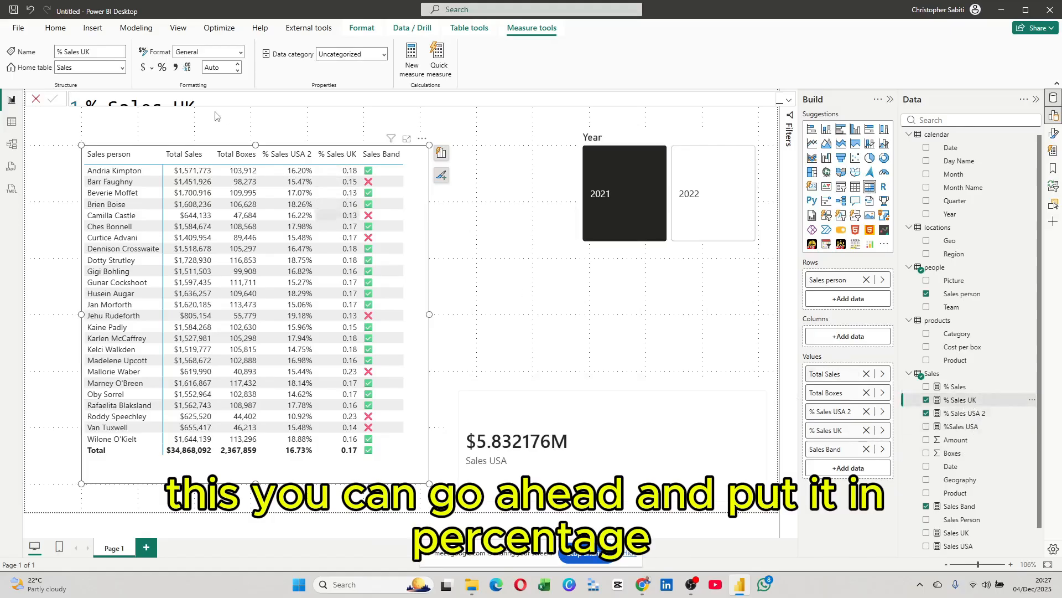
{"action": "left_click", "coordinate": [162, 68]}
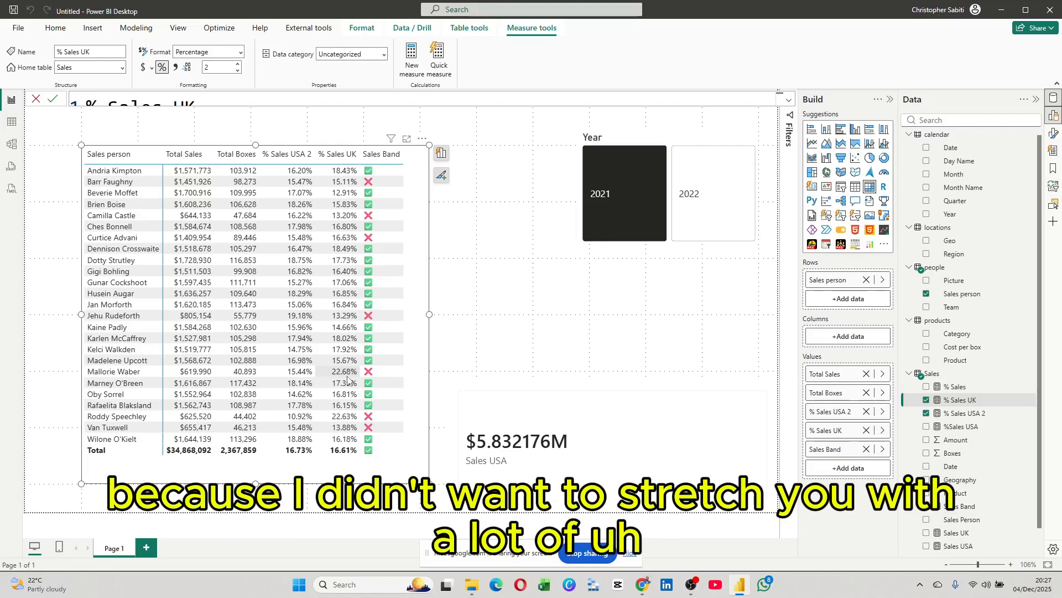
Create a new measure on the Sales table and name it Unique customer, with its expression starting on a second line
{"action": "left_click", "coordinate": [788, 103]}
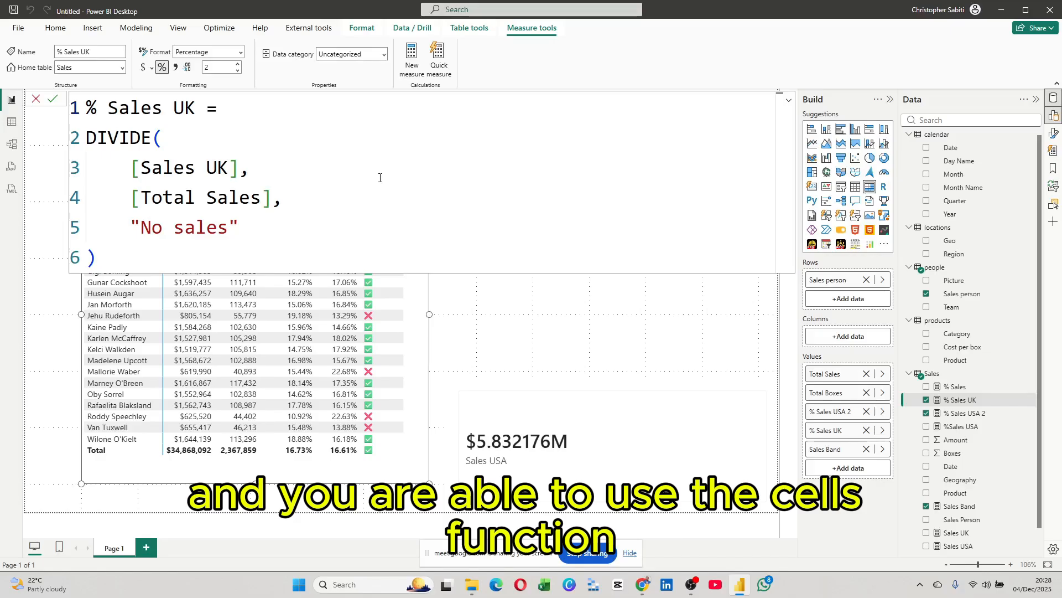
{"action": "left_click", "coordinate": [967, 400]}
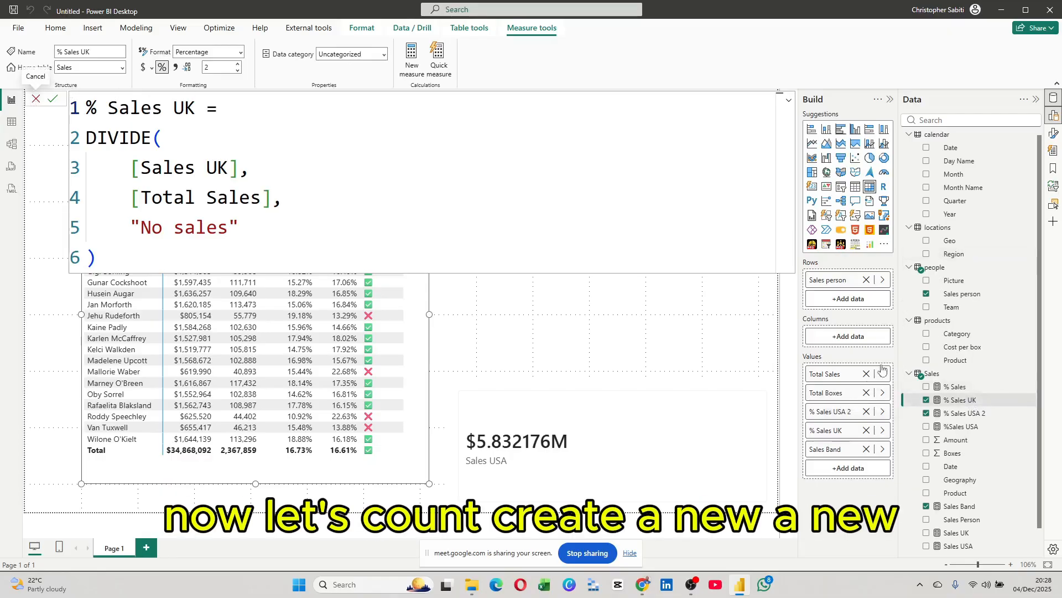
{"action": "right_click", "coordinate": [931, 378]}
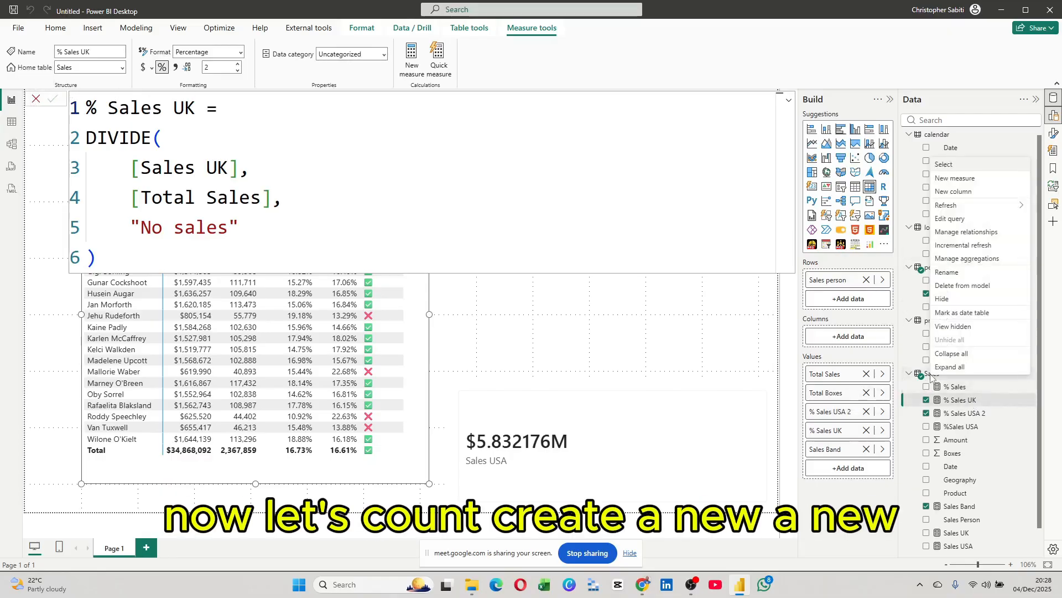
{"action": "left_click", "coordinate": [958, 180]}
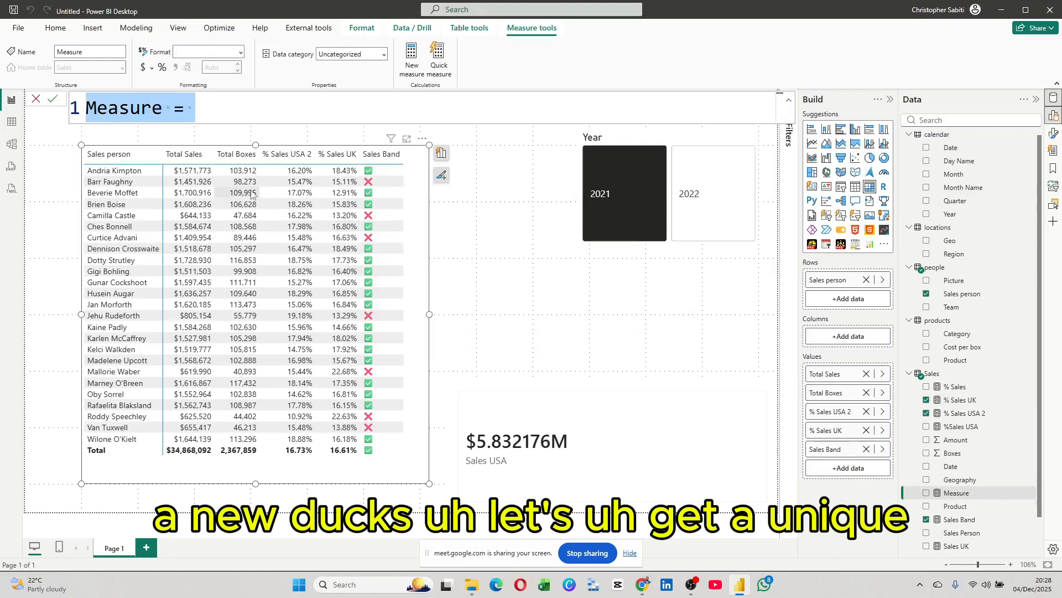
{"action": "type", "text": "Uni"}
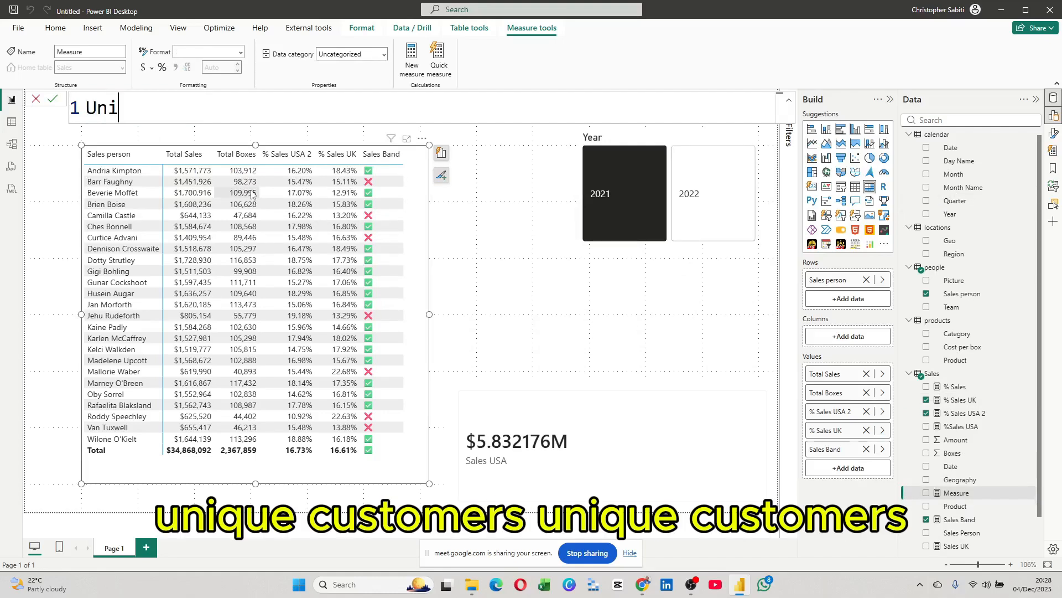
{"action": "type", "text": "ques"}
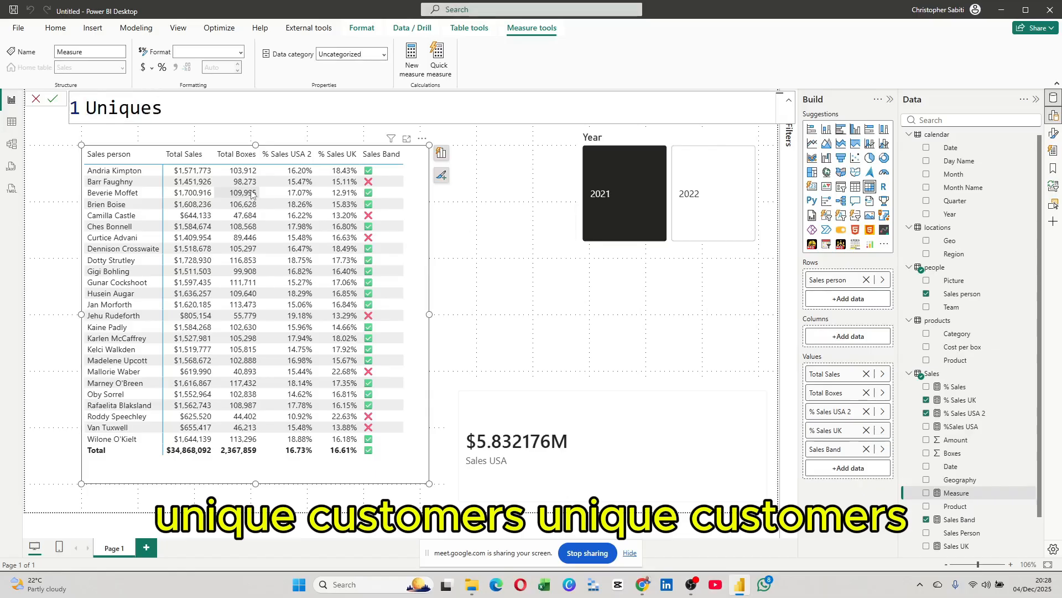
{"action": "key", "text": "BackSpace"}
{"action": "type", "text": " custo"}
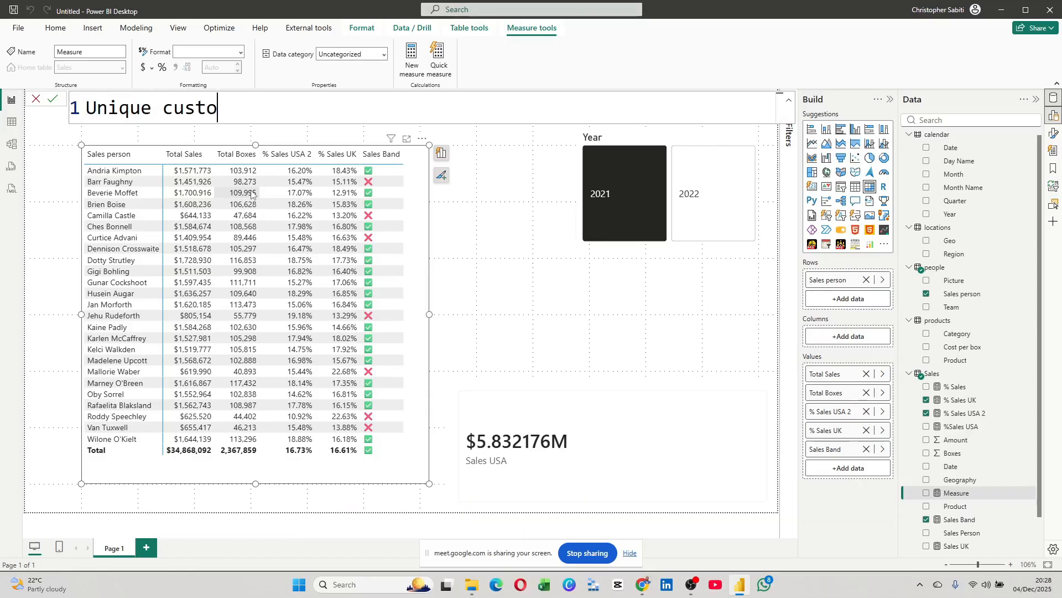
{"action": "type", "text": "mer"}
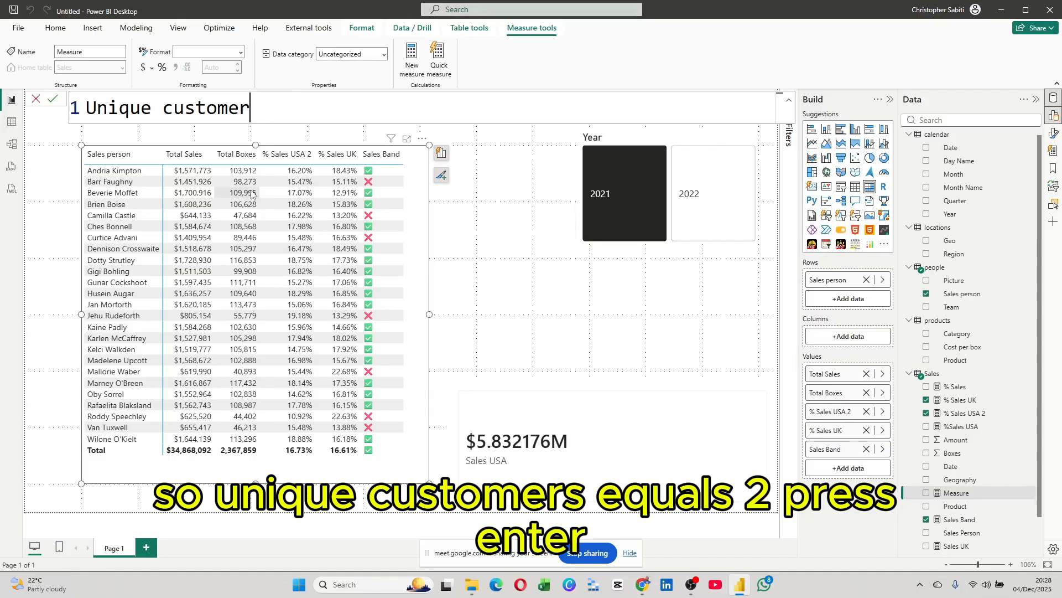
{"action": "type", "text": "="}
{"action": "key", "text": "Return"}
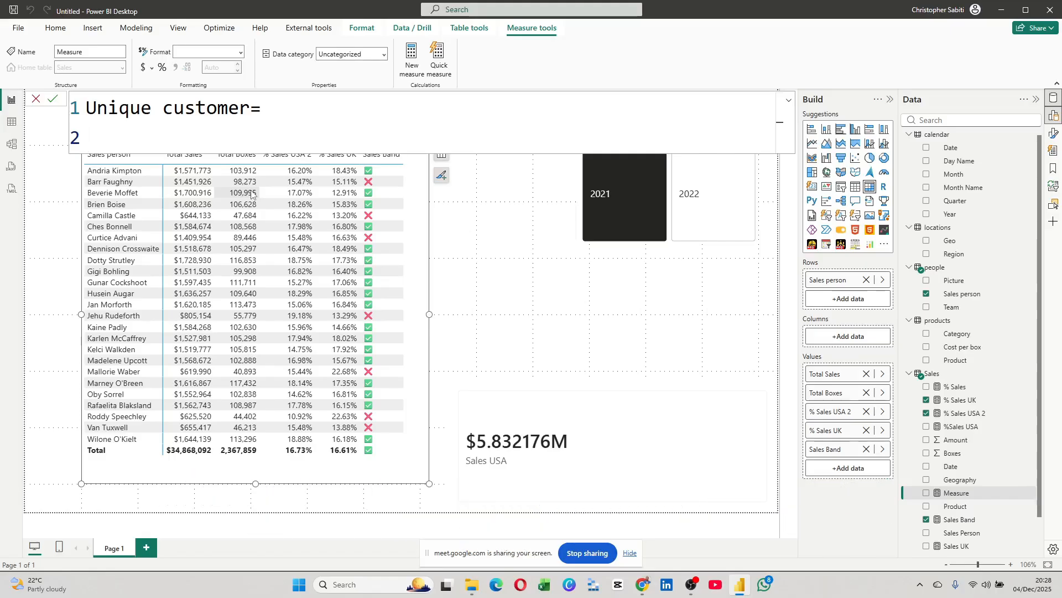
Begin the expression with the DISTINCTCOUNT function and enter sales as the start of its column argument
{"action": "type", "text": "di"}
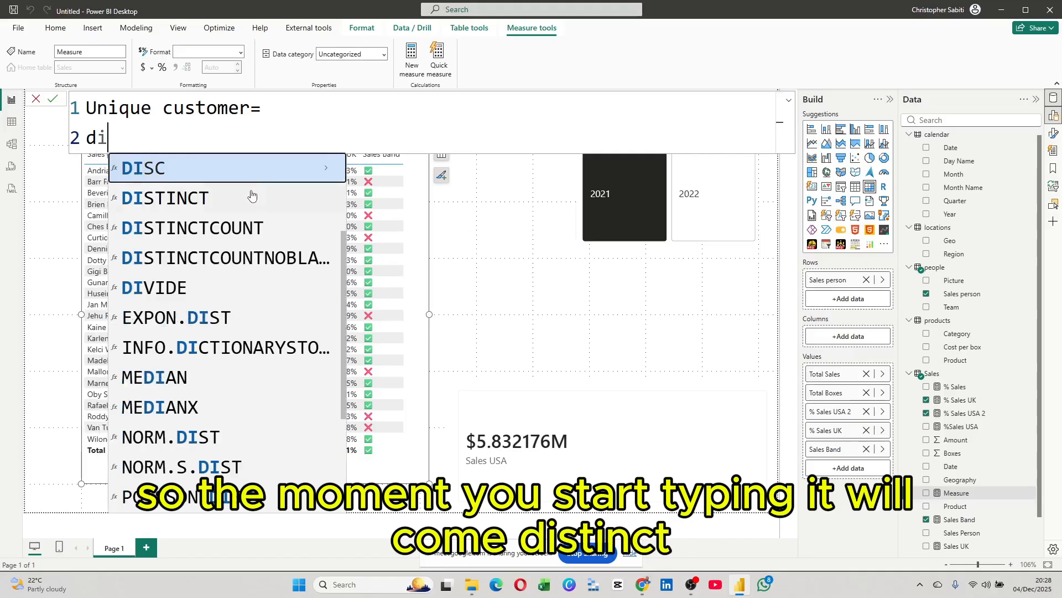
{"action": "key", "text": "Down"}
{"action": "key", "text": "Down"}
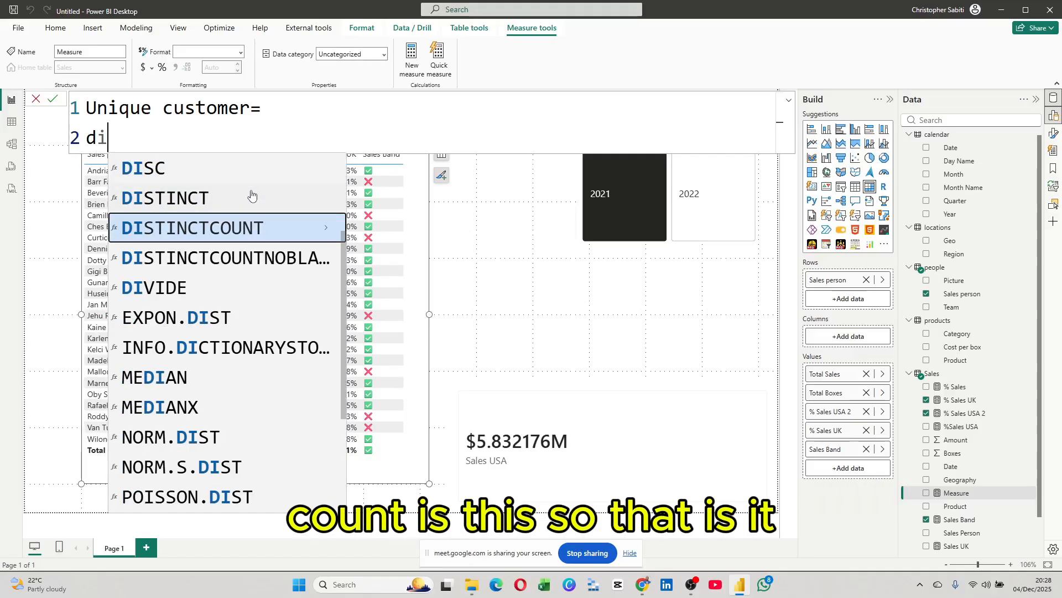
{"action": "key", "text": "Tab"}
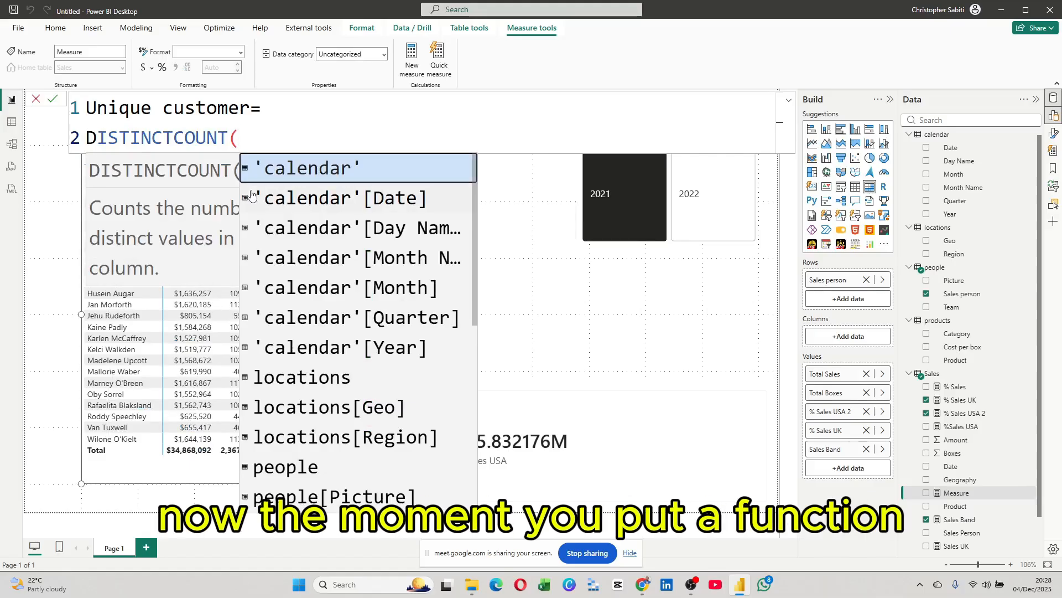
{"action": "scroll", "coordinate": [328, 229], "scroll_direction": "down", "scroll_amount": 3}
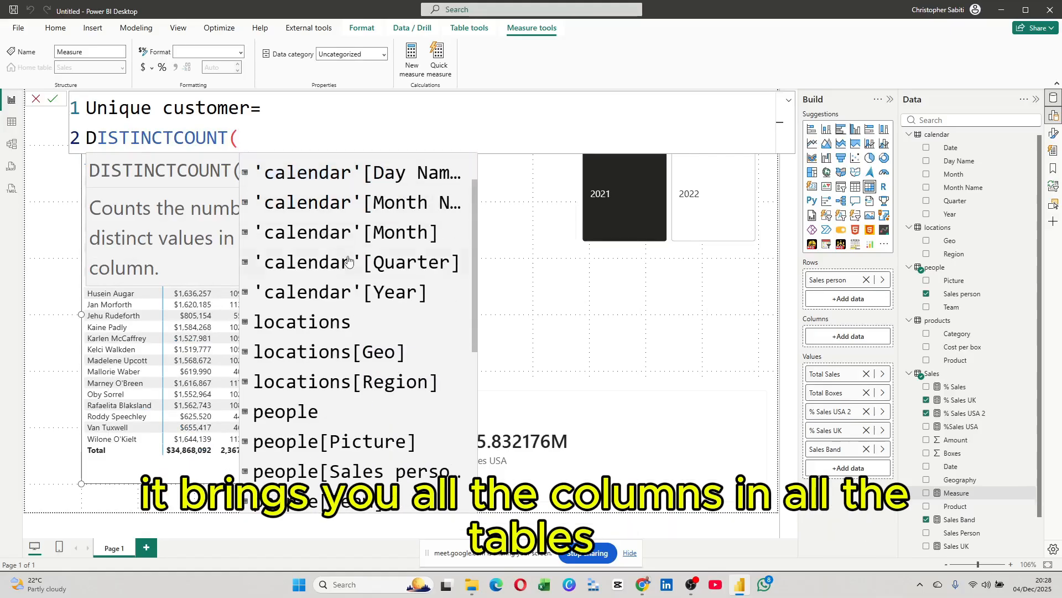
{"action": "scroll", "coordinate": [374, 323], "scroll_direction": "up", "scroll_amount": 3}
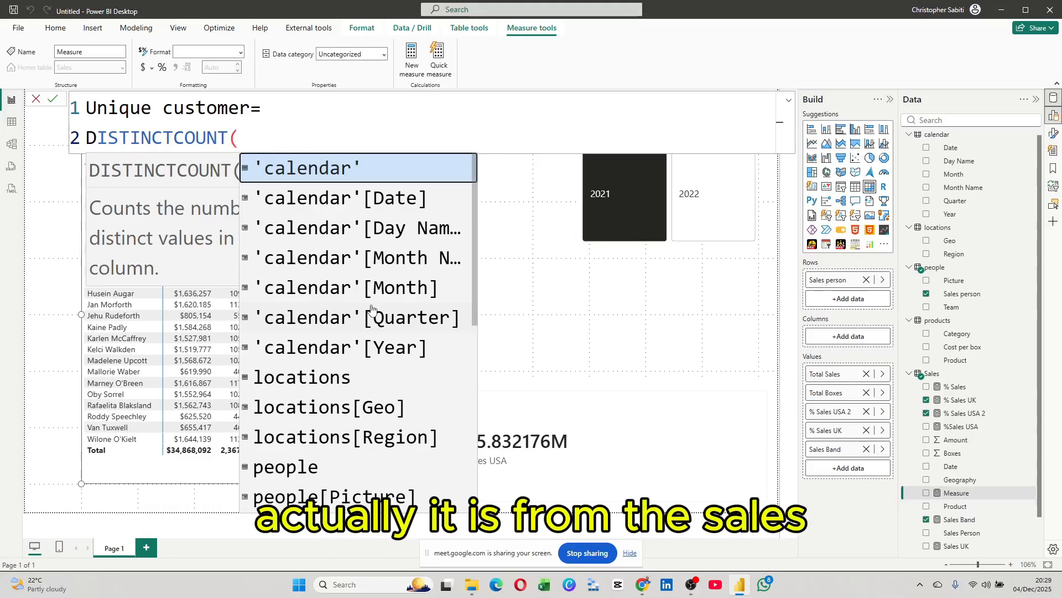
{"action": "type", "text": "sales"}
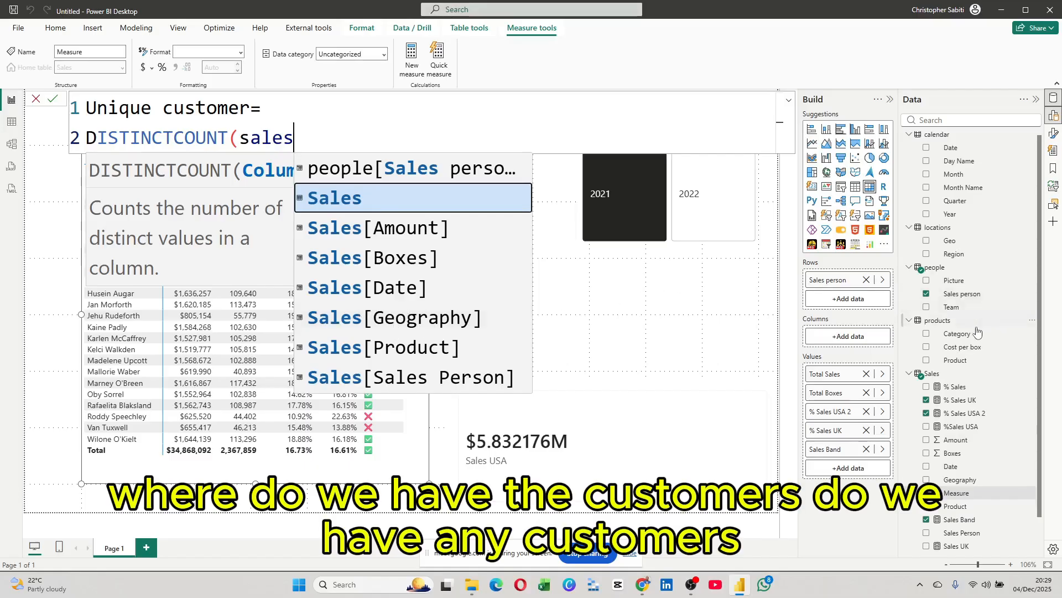
{"action": "scroll", "coordinate": [967, 404], "scroll_direction": "down", "scroll_amount": 1}
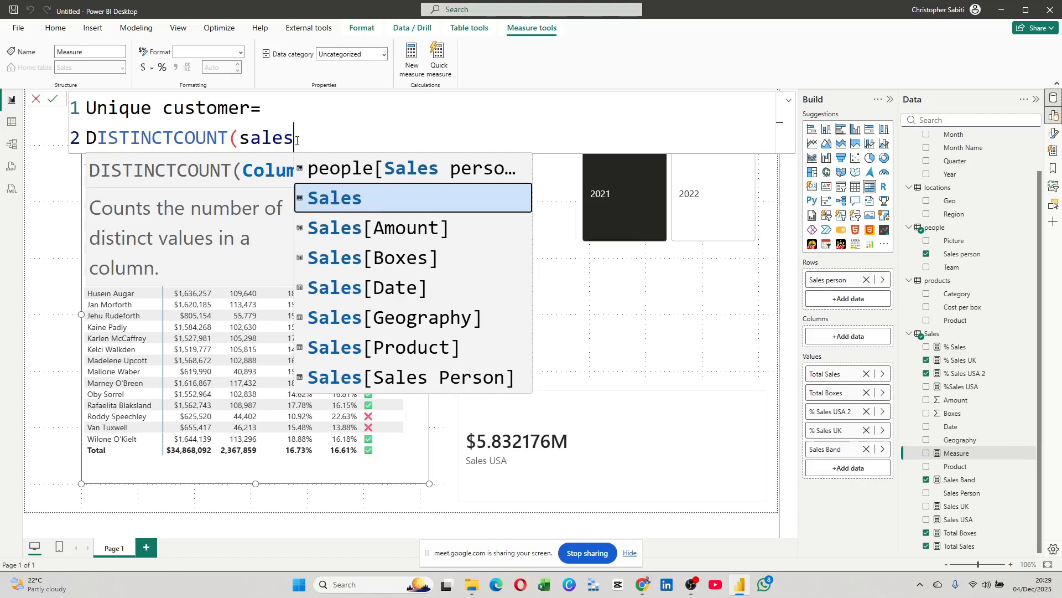
Cut the whole unfinished Unique customer formula for reuse and discard the new measure
{"action": "left_click_drag", "start_coordinate": [362, 145], "coordinate": [113, 83]}
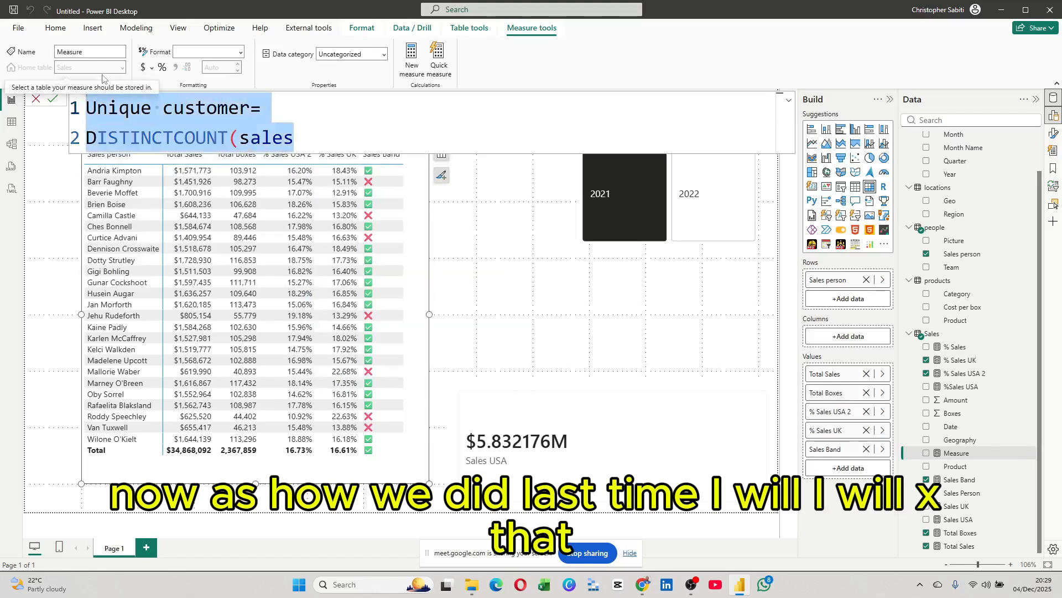
{"action": "key", "text": "ctrl+x"}
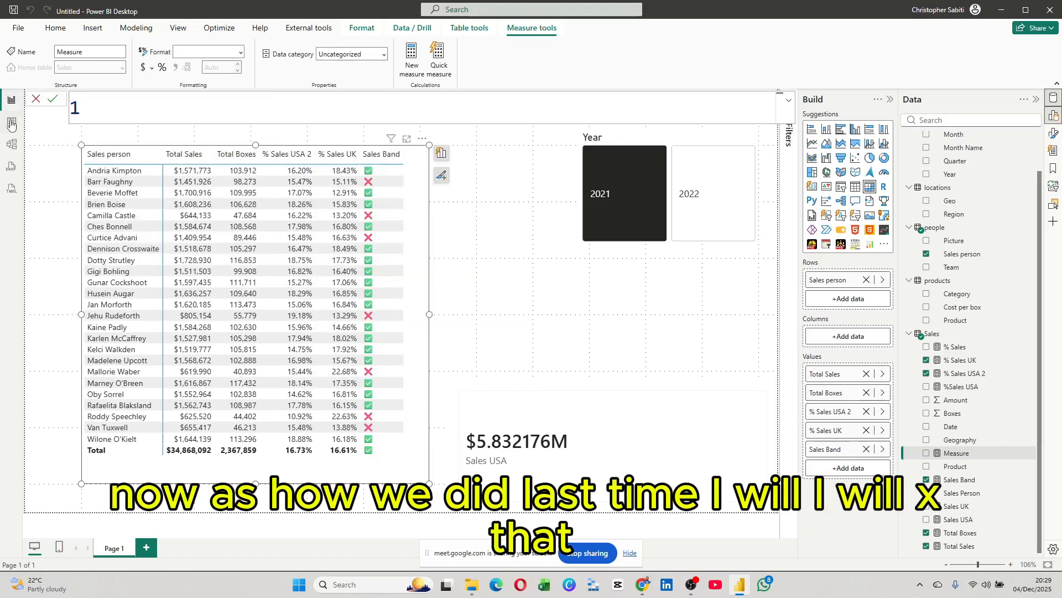
{"action": "left_click", "coordinate": [32, 100]}
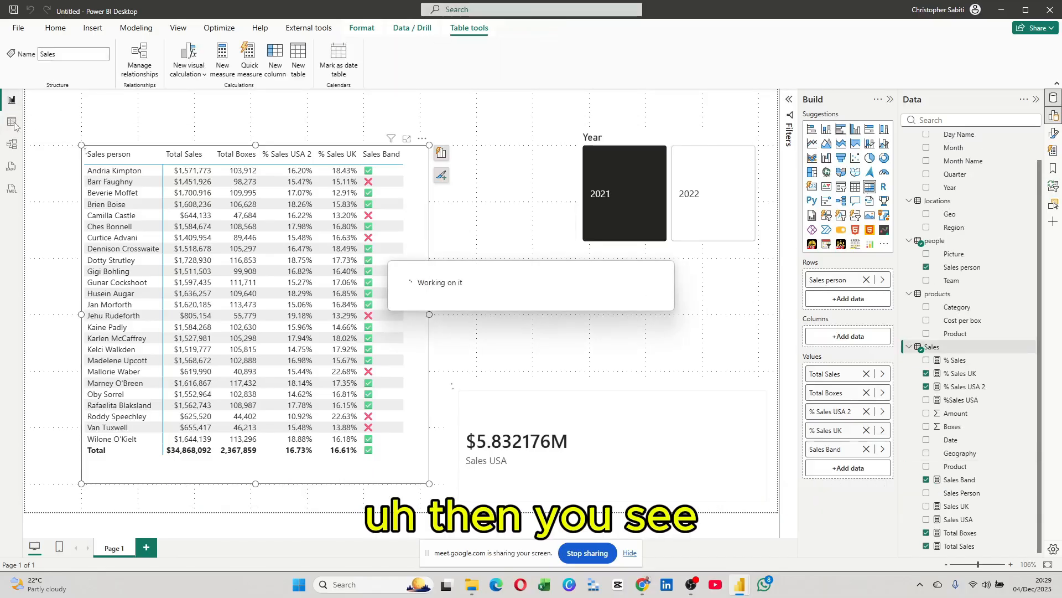
Look through the data of the Sales, products, locations, calendar and people tables for a customer column, then return to the report
{"action": "left_click", "coordinate": [11, 122]}
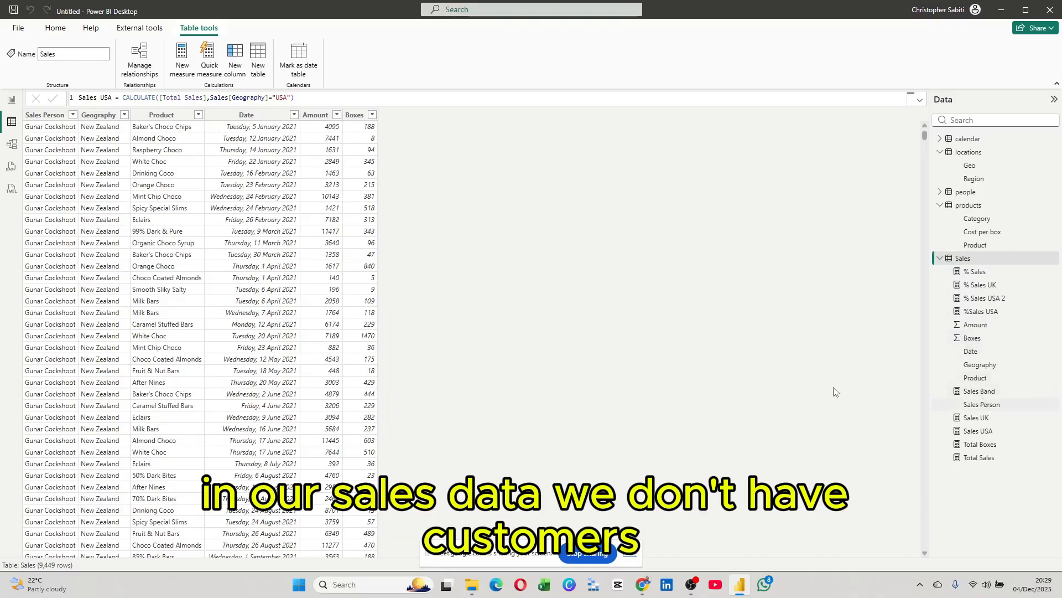
{"action": "left_click", "coordinate": [968, 205]}
{"action": "left_click", "coordinate": [970, 153]}
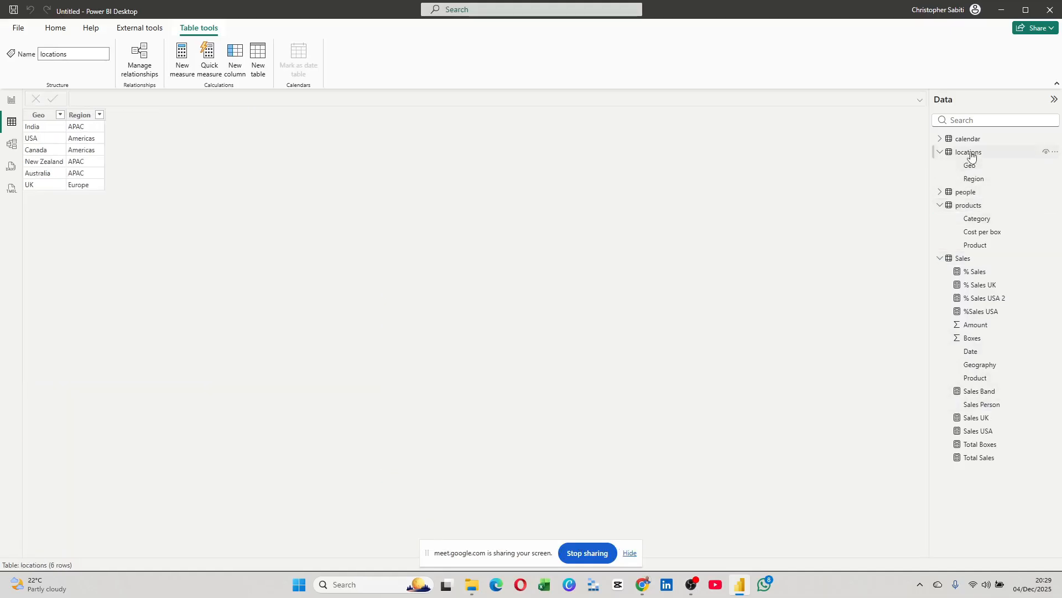
{"action": "left_click", "coordinate": [968, 139]}
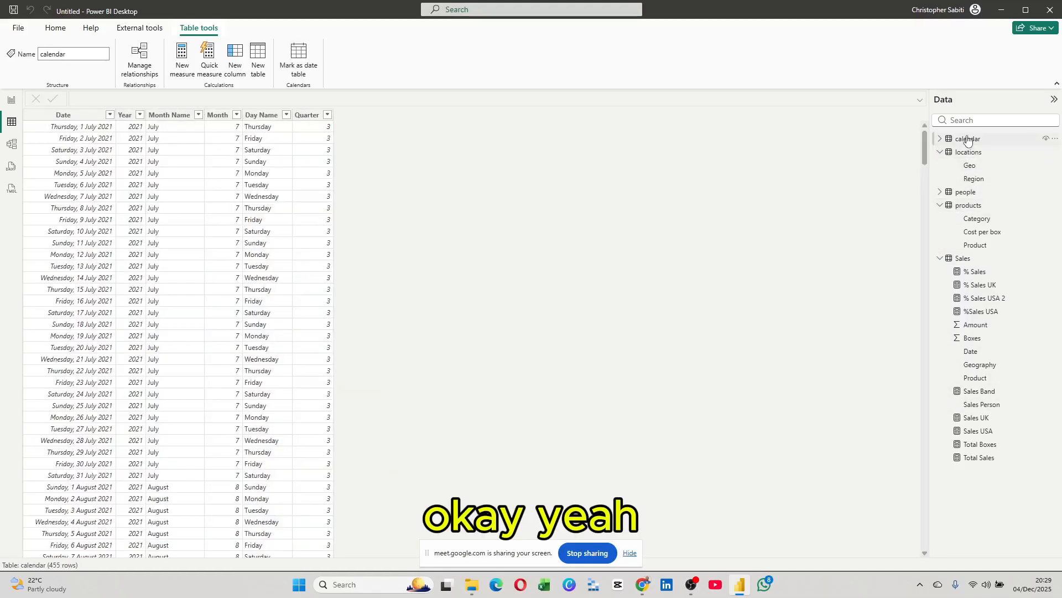
{"action": "left_click", "coordinate": [941, 193]}
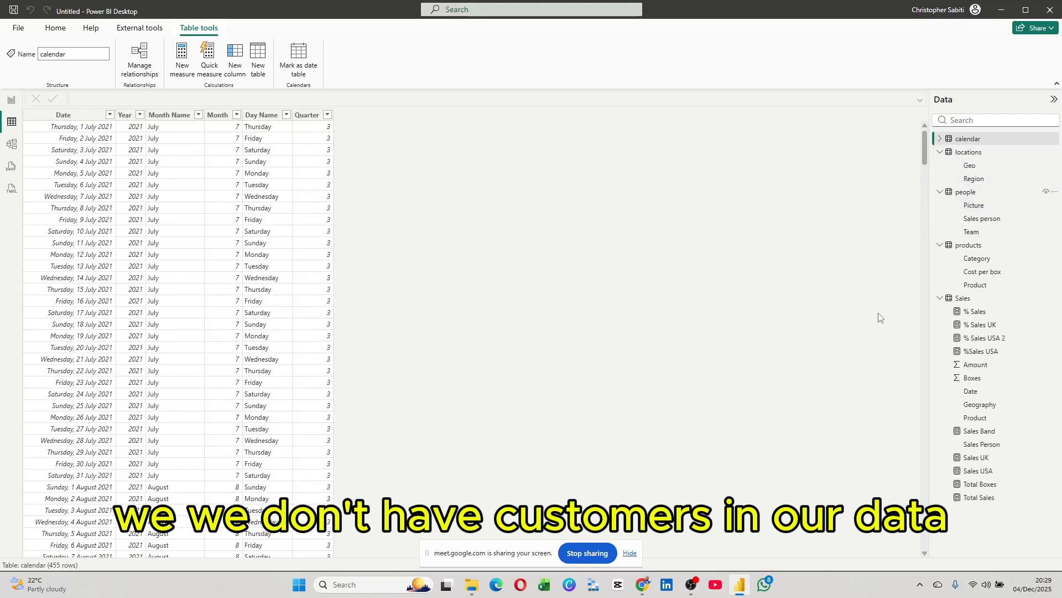
{"action": "left_click", "coordinate": [965, 299]}
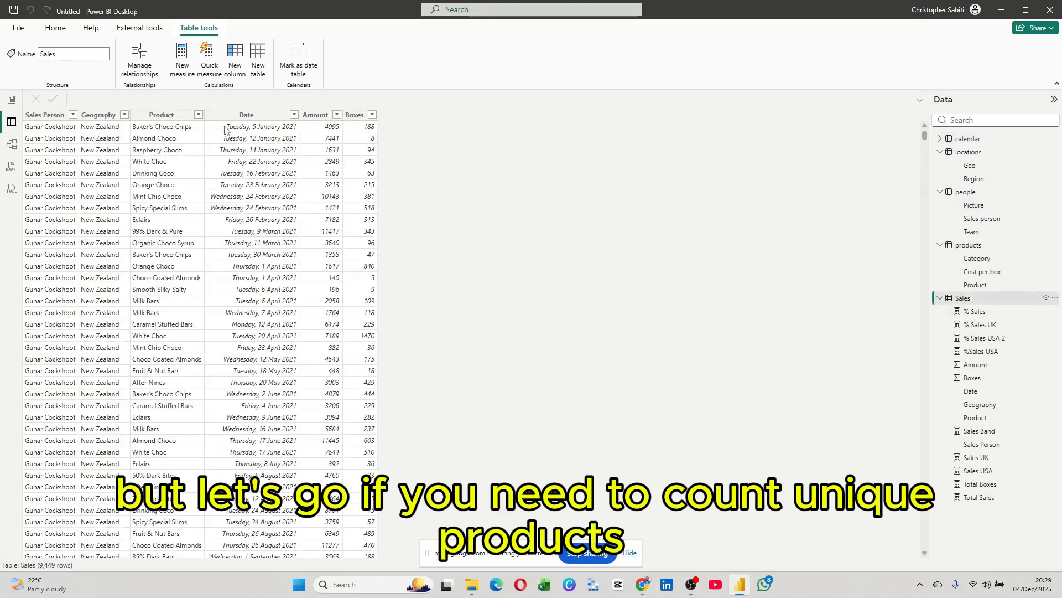
{"action": "left_click", "coordinate": [12, 100]}
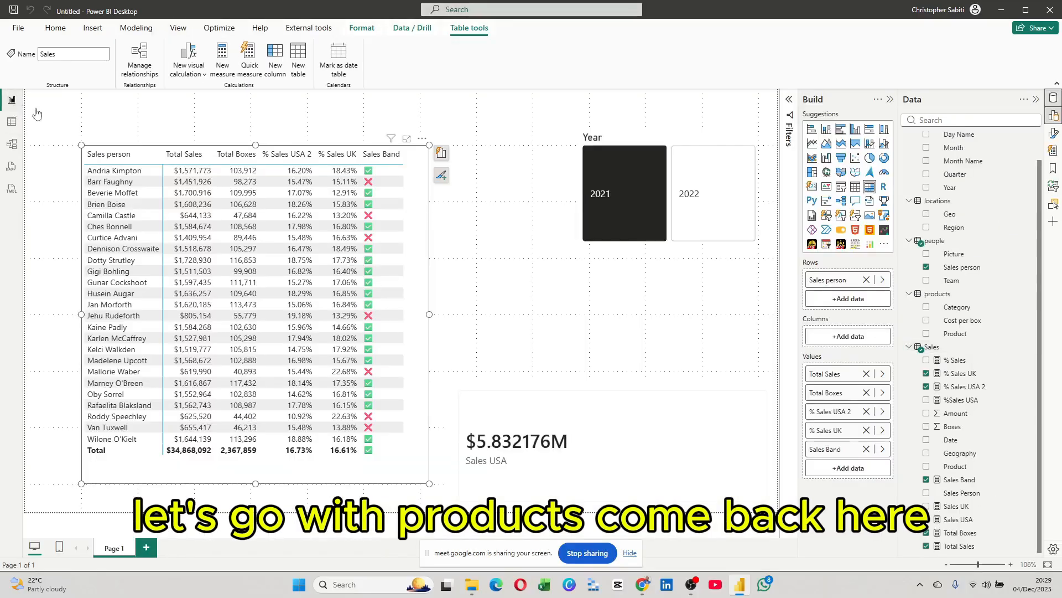
Create another new measure on the Sales table and replace its default text with the cut Unique customer formula
{"action": "left_click", "coordinate": [485, 134]}
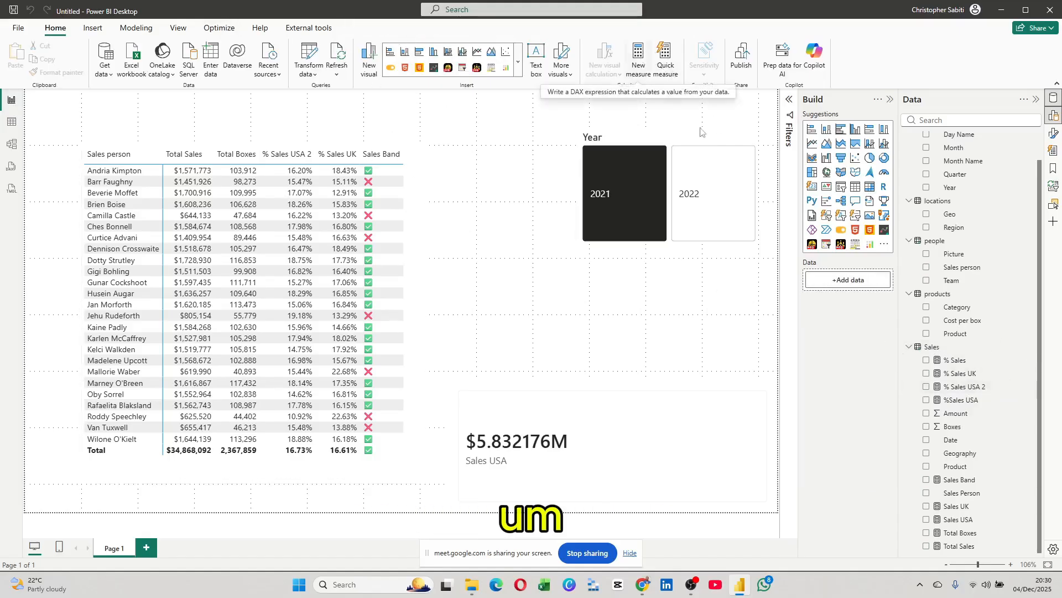
{"action": "left_click", "coordinate": [947, 350]}
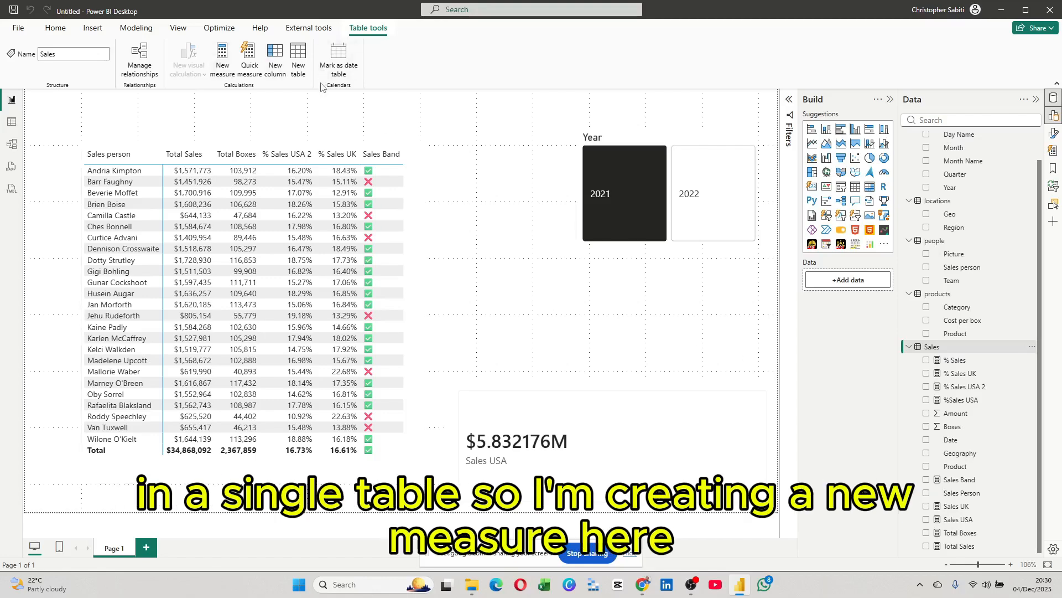
{"action": "left_click", "coordinate": [223, 56]}
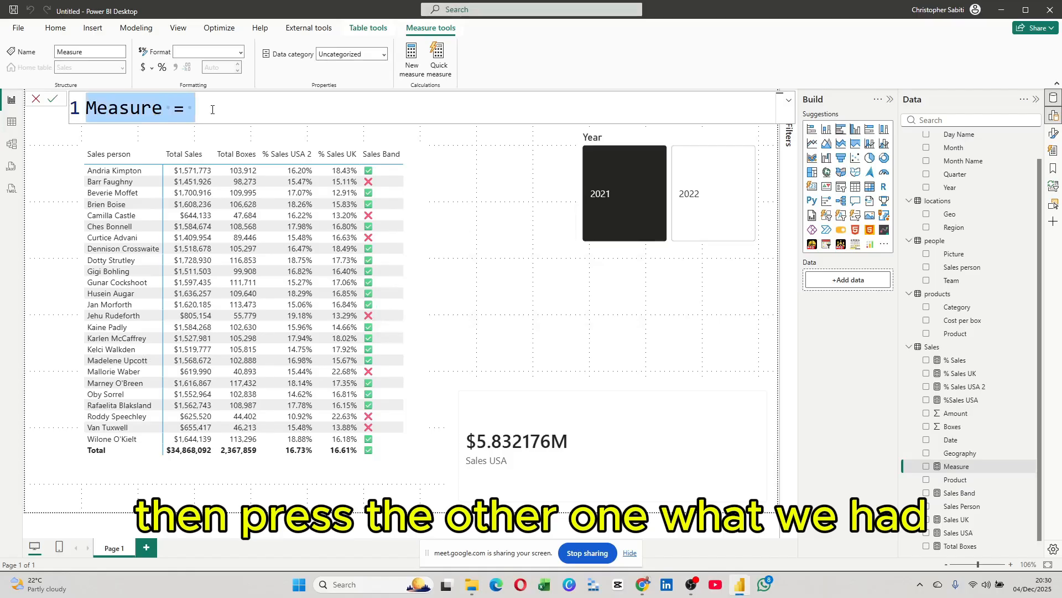
{"action": "key", "text": "ctrl+v"}
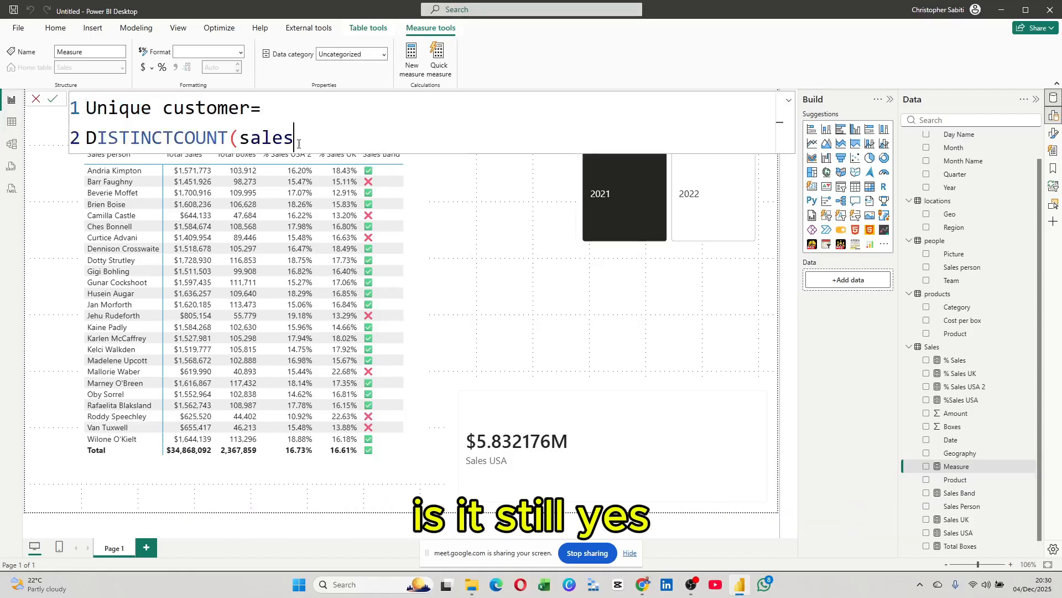
Complete the formula as DISTINCTCOUNT(Sales[Product]) and commit the Unique customer measure
{"action": "key", "text": "BackSpace"}
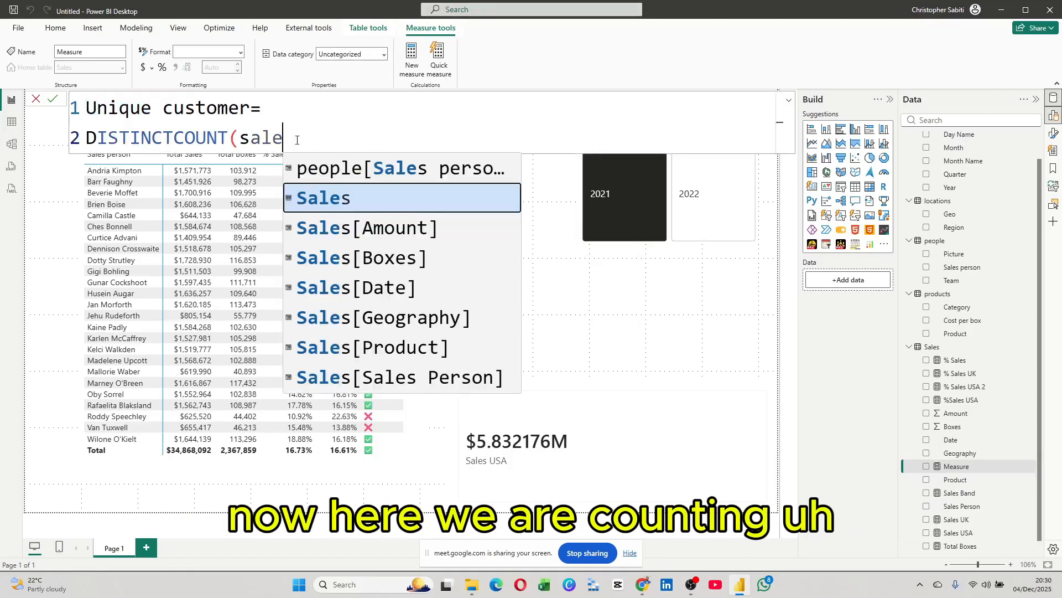
{"action": "key", "text": "Down"}
{"action": "key", "text": "Down"}
{"action": "key", "text": "Down"}
{"action": "key", "text": "Down"}
{"action": "key", "text": "Down"}
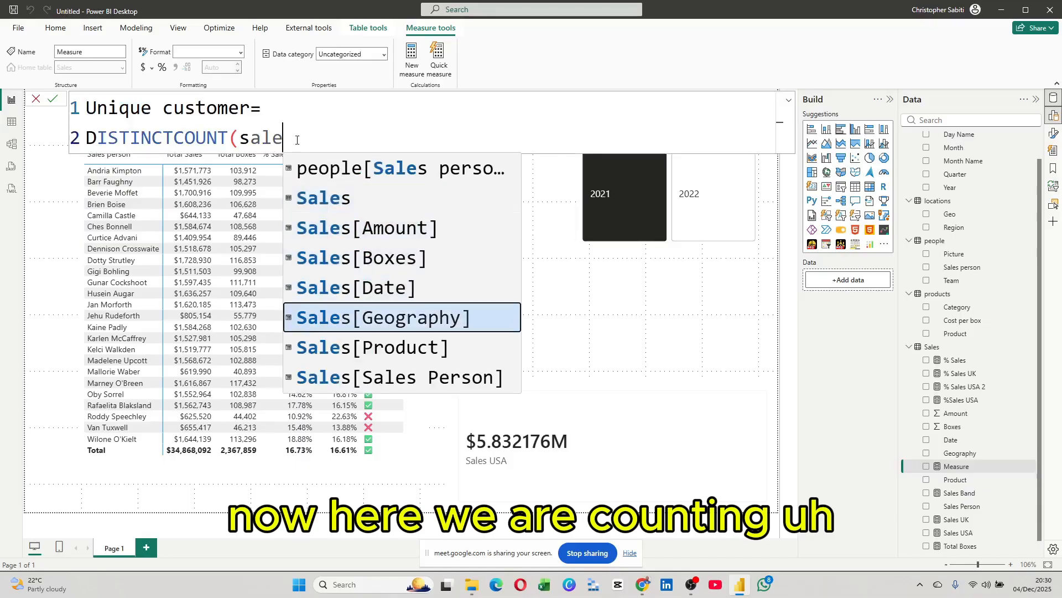
{"action": "key", "text": "Tab"}
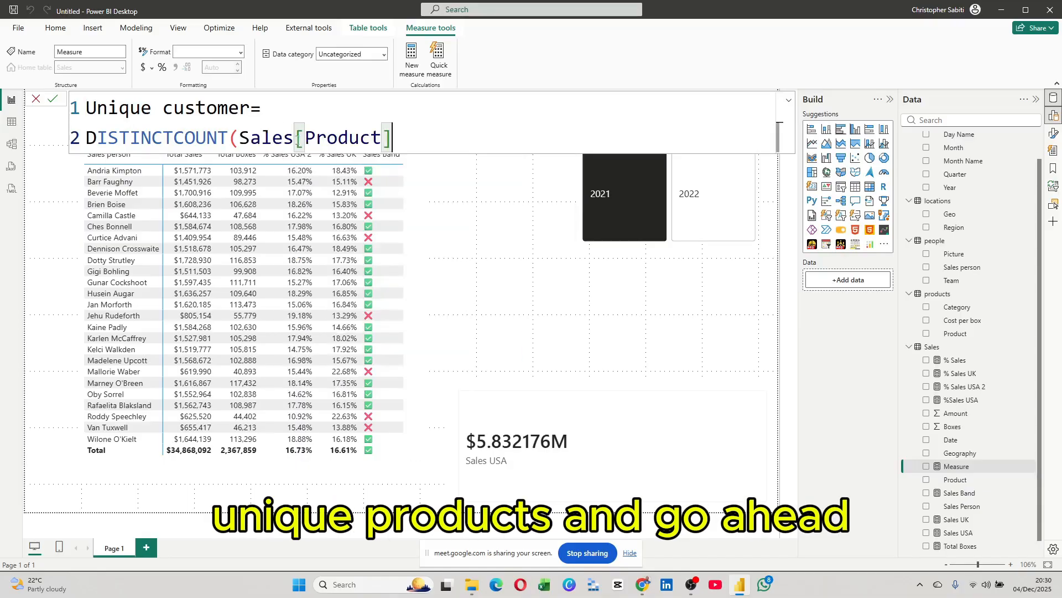
{"action": "type", "text": ")"}
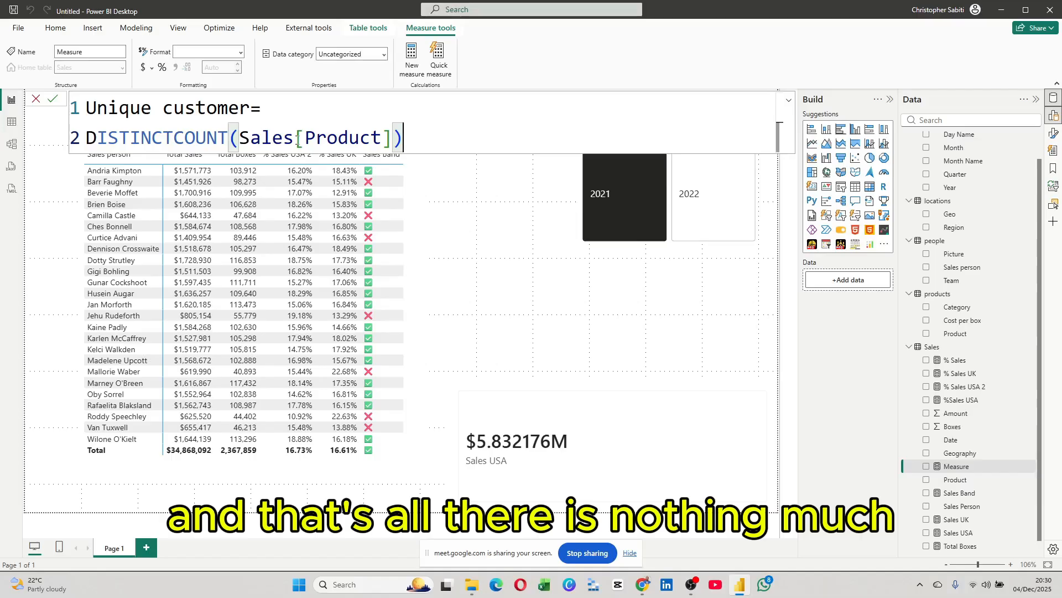
{"action": "key", "text": "Return"}
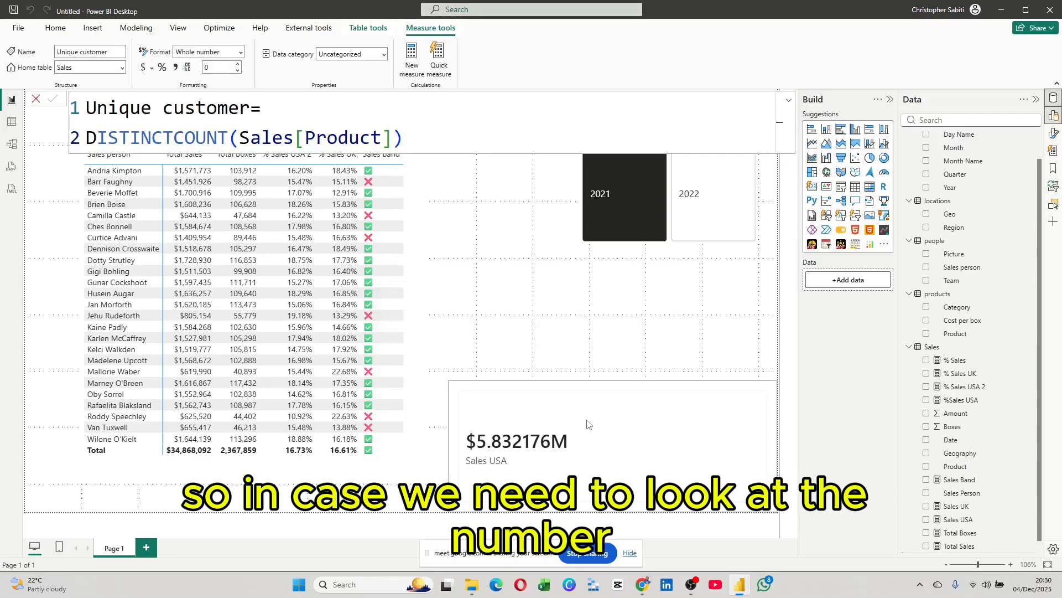
Duplicate the Sales USA card on the report page
{"action": "left_click", "coordinate": [561, 410]}
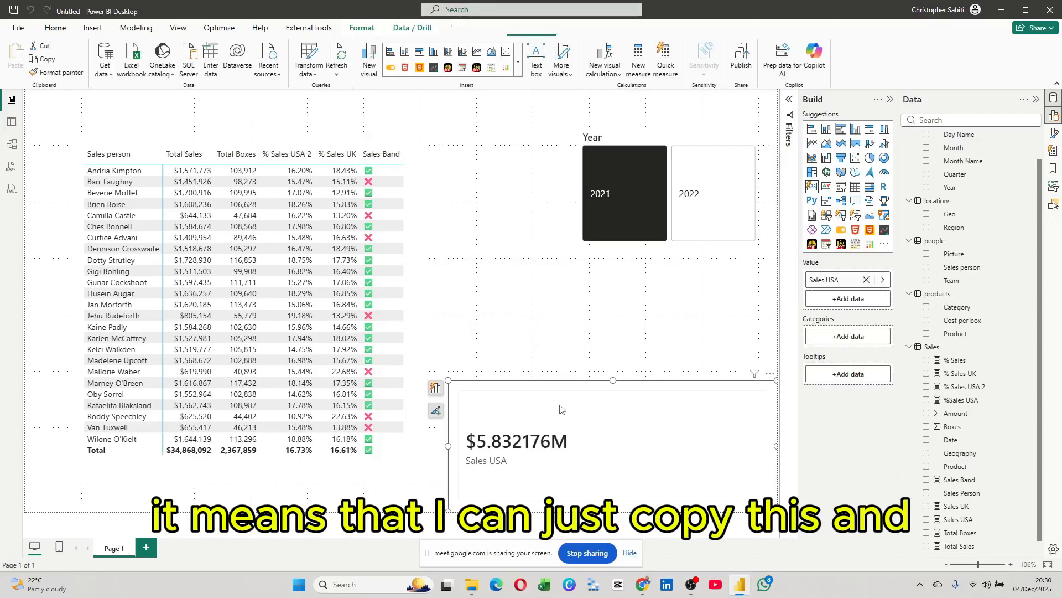
{"action": "key", "text": "ctrl+c"}
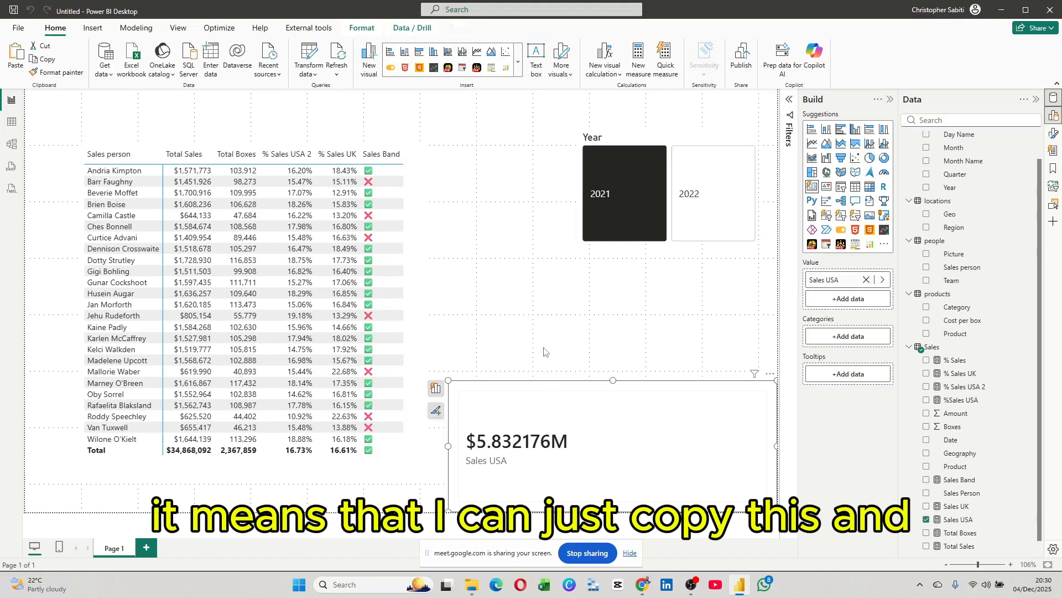
{"action": "left_click", "coordinate": [540, 321]}
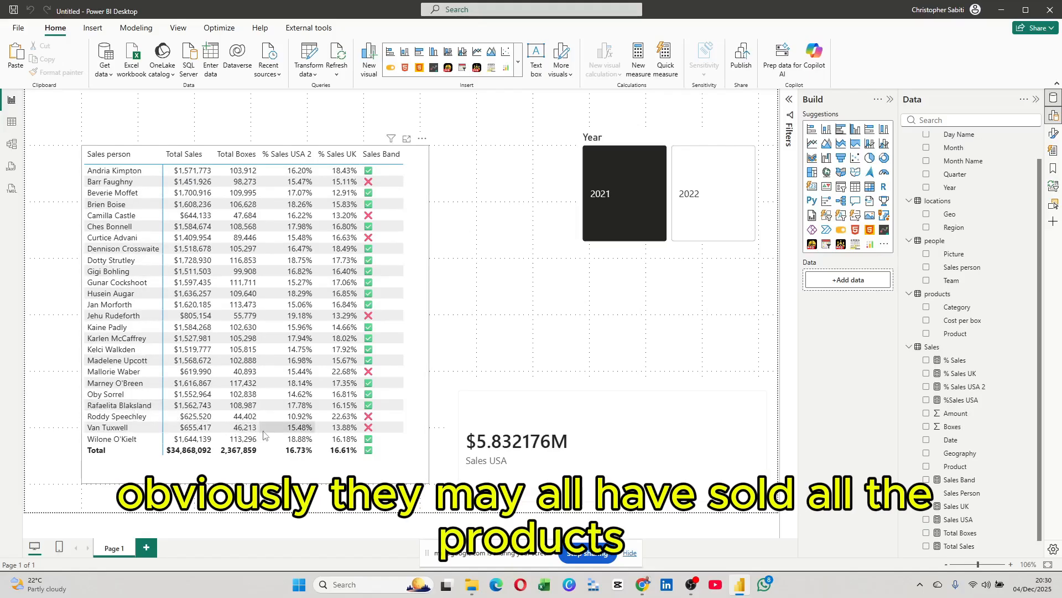
{"action": "left_click", "coordinate": [565, 396]}
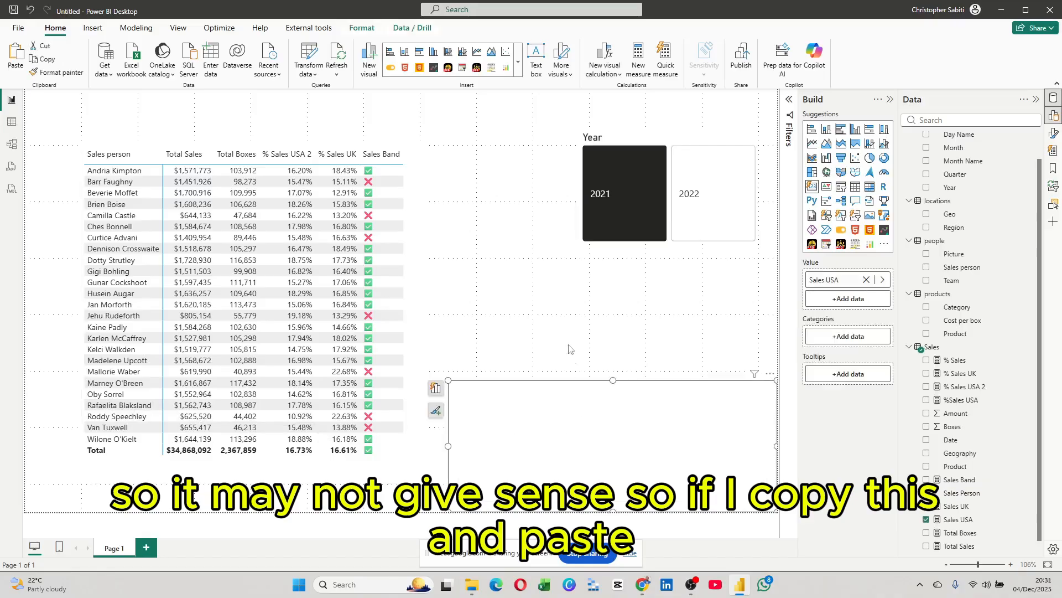
{"action": "key", "text": "ctrl+c"}
{"action": "key", "text": "ctrl+v"}
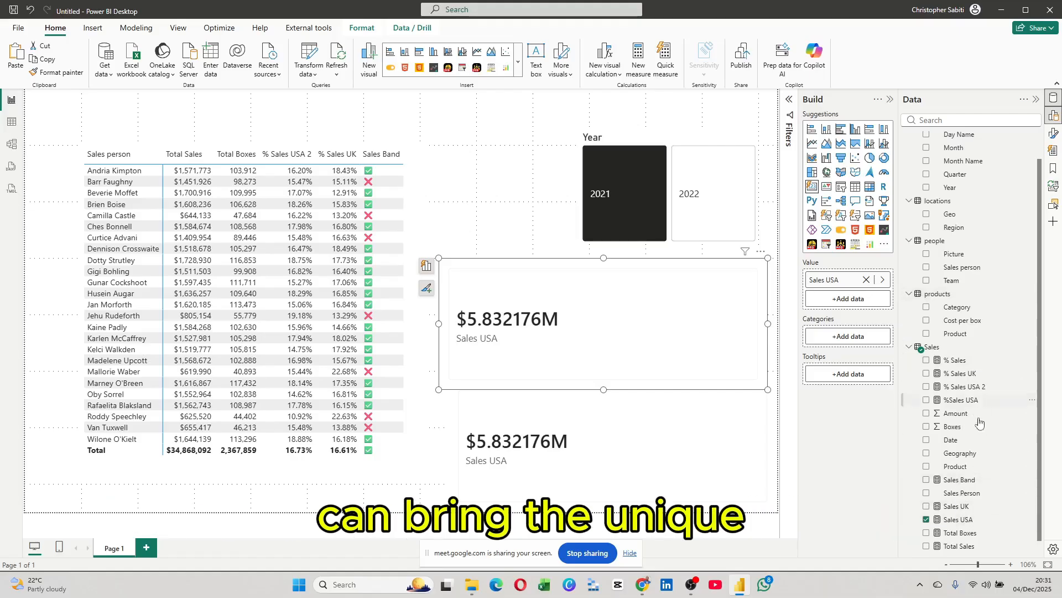
Replace the value of the duplicated card with the Unique customer measure from the Sales table
{"action": "scroll", "coordinate": [980, 459], "scroll_direction": "down", "scroll_amount": 1}
{"action": "left_click_drag", "start_coordinate": [966, 547], "coordinate": [862, 285]}
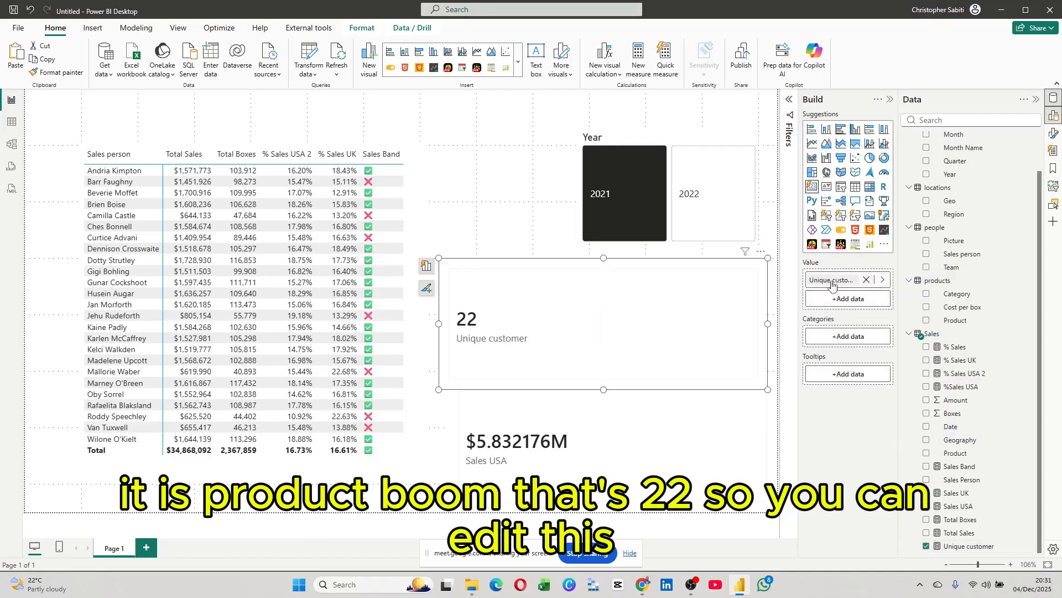
{"action": "left_click", "coordinate": [833, 279]}
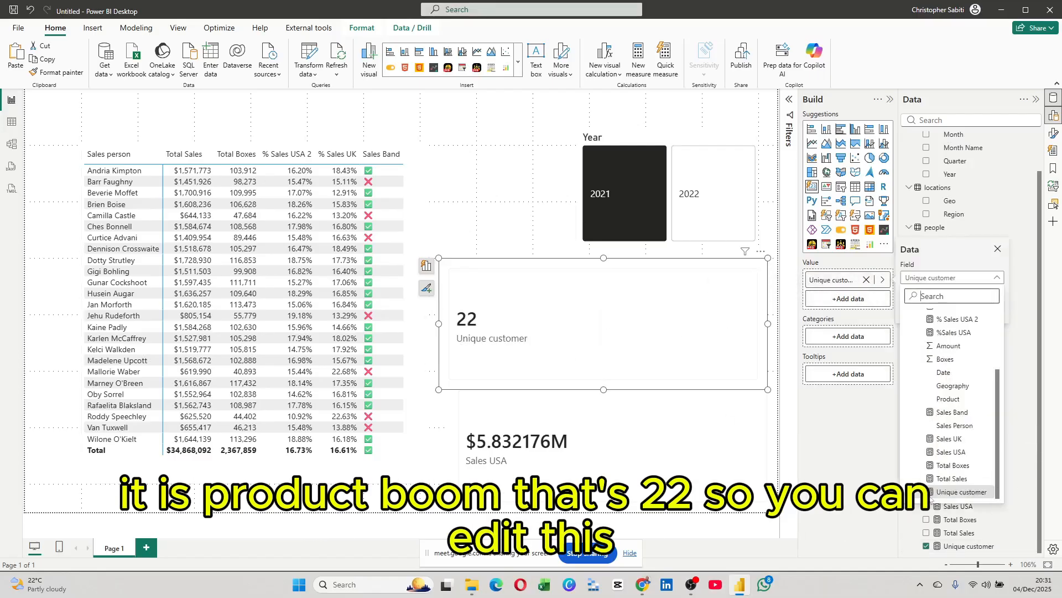
{"action": "left_click", "coordinate": [960, 492]}
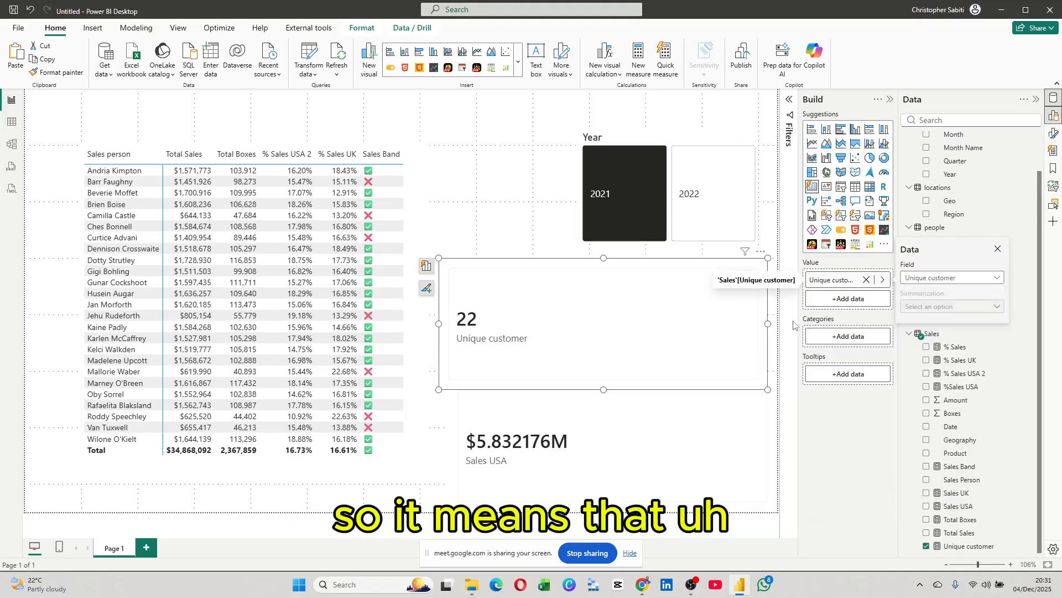
{"action": "left_click", "coordinate": [759, 334]}
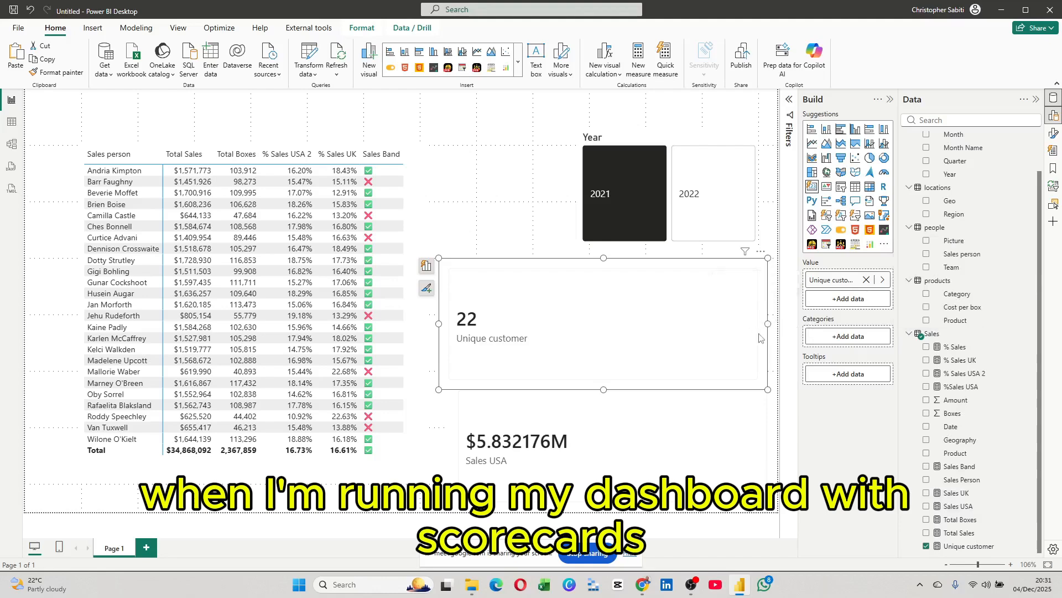
Make the Unique customer card shorter and about as wide as the Sales USA card
{"action": "left_click_drag", "start_coordinate": [767, 324], "coordinate": [604, 315]}
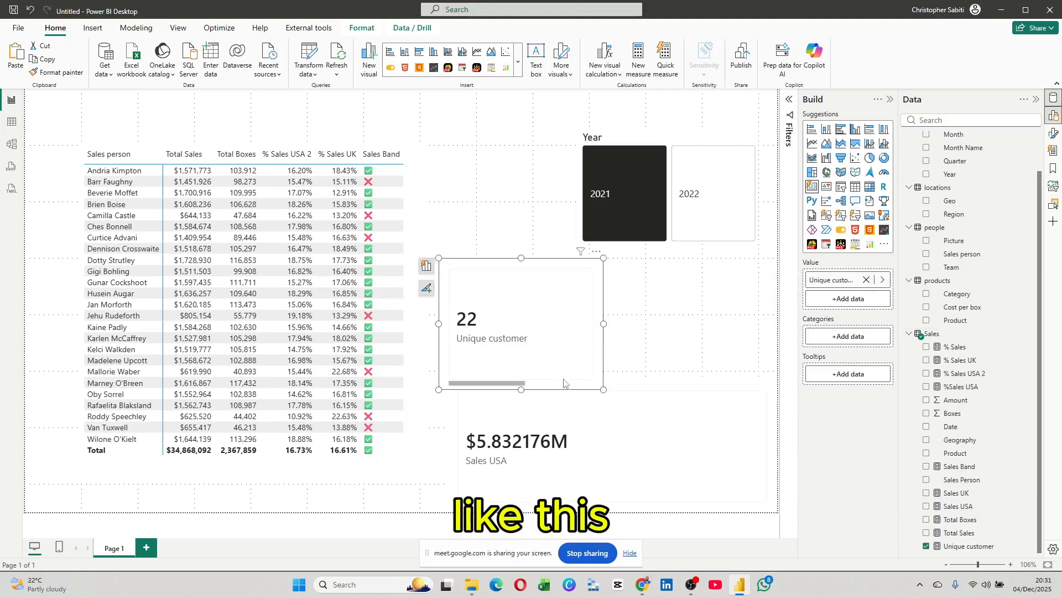
{"action": "left_click_drag", "start_coordinate": [605, 366], "coordinate": [612, 366]}
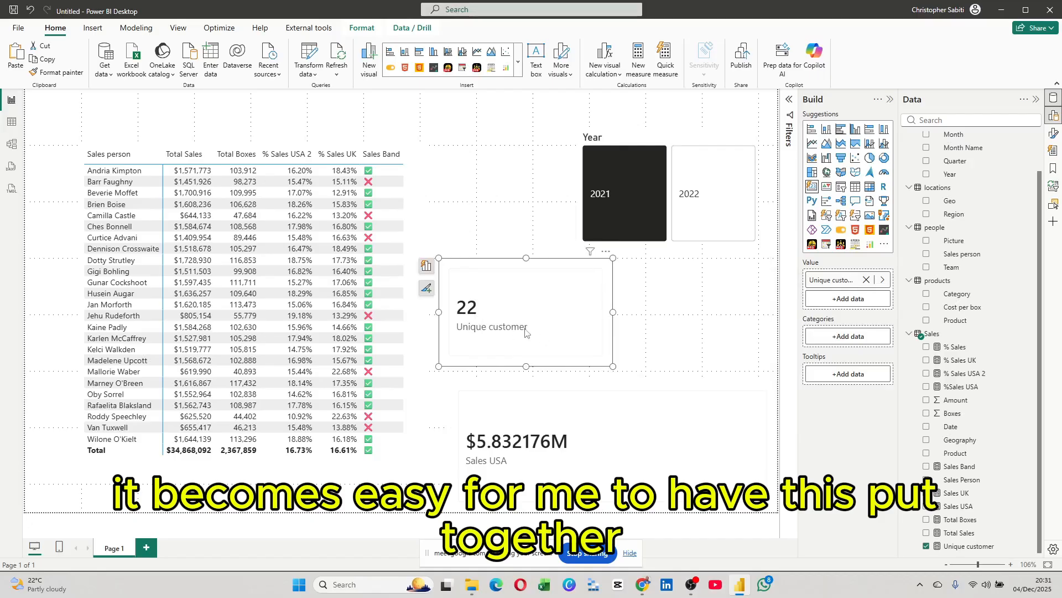
{"action": "left_click_drag", "start_coordinate": [613, 312], "coordinate": [765, 329]}
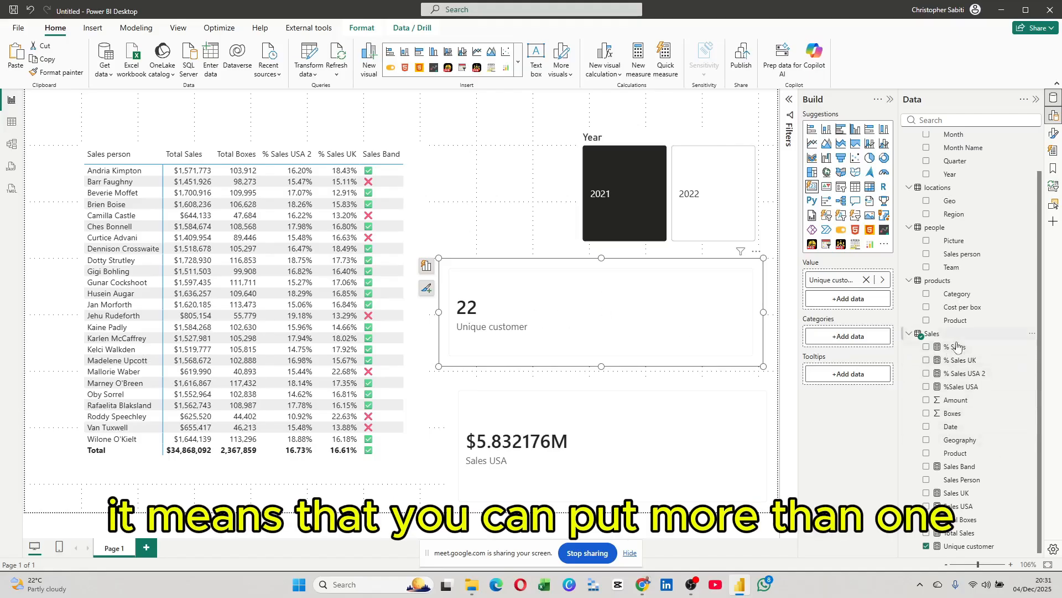
Add Total Sales and Total Boxes as further values of the Unique customer card, widening it and placing it along the page's upper edge
{"action": "left_click_drag", "start_coordinate": [960, 532], "coordinate": [852, 296]}
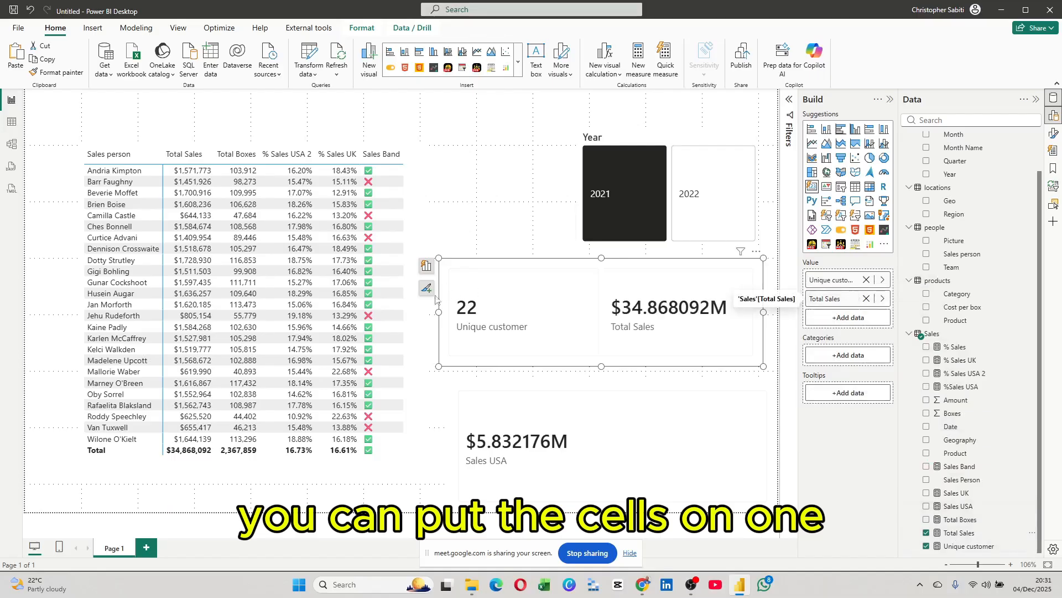
{"action": "left_click_drag", "start_coordinate": [439, 311], "coordinate": [176, 312]}
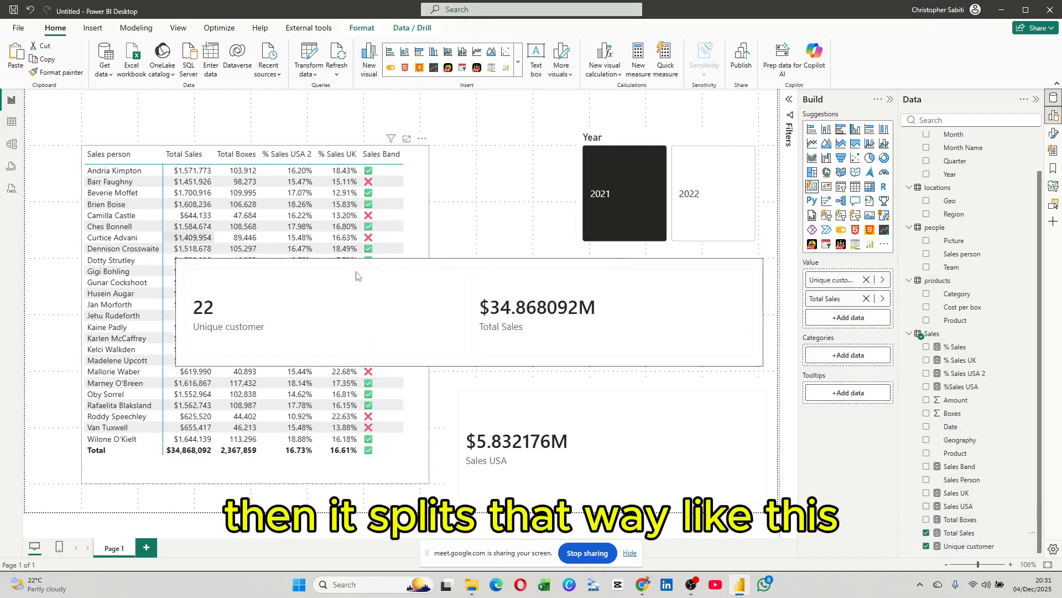
{"action": "left_click_drag", "start_coordinate": [398, 274], "coordinate": [324, 108]}
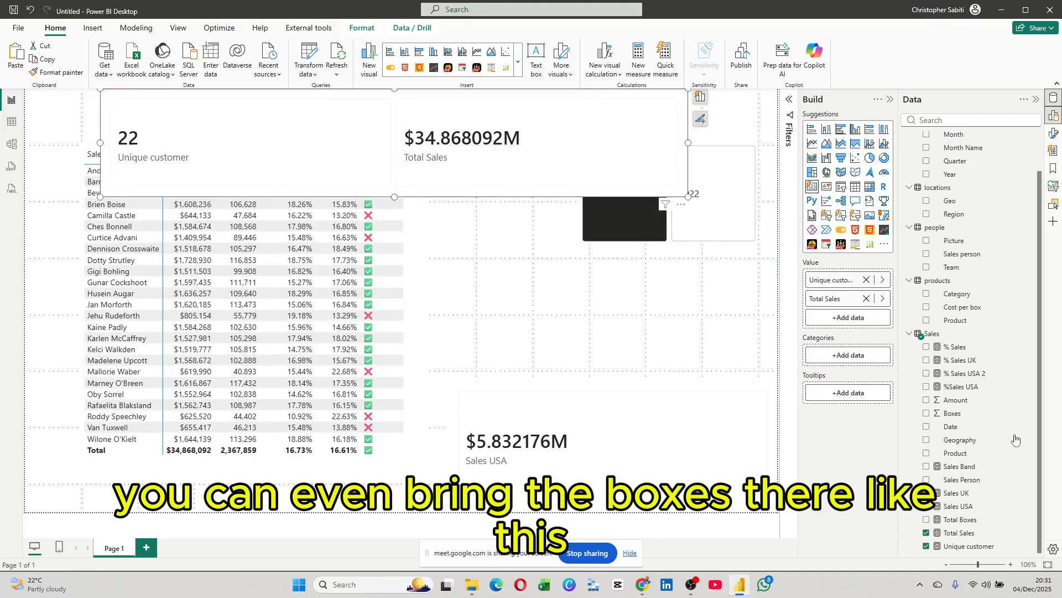
{"action": "left_click_drag", "start_coordinate": [960, 520], "coordinate": [856, 321]}
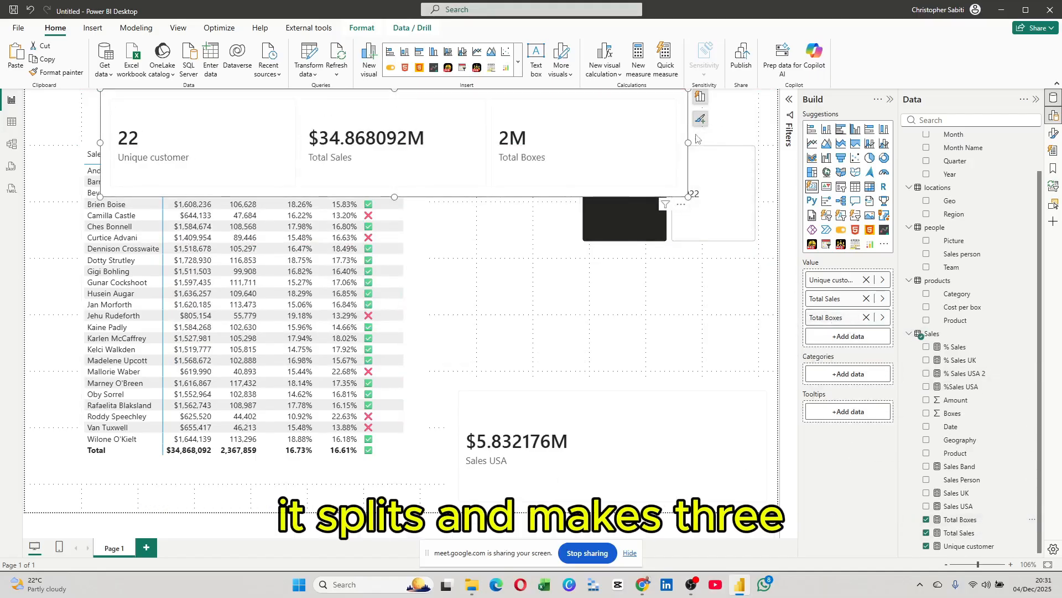
Make the three-value card slightly wider and shorter, and move it down to just above the Sales USA value
{"action": "left_click_drag", "start_coordinate": [688, 143], "coordinate": [731, 156]}
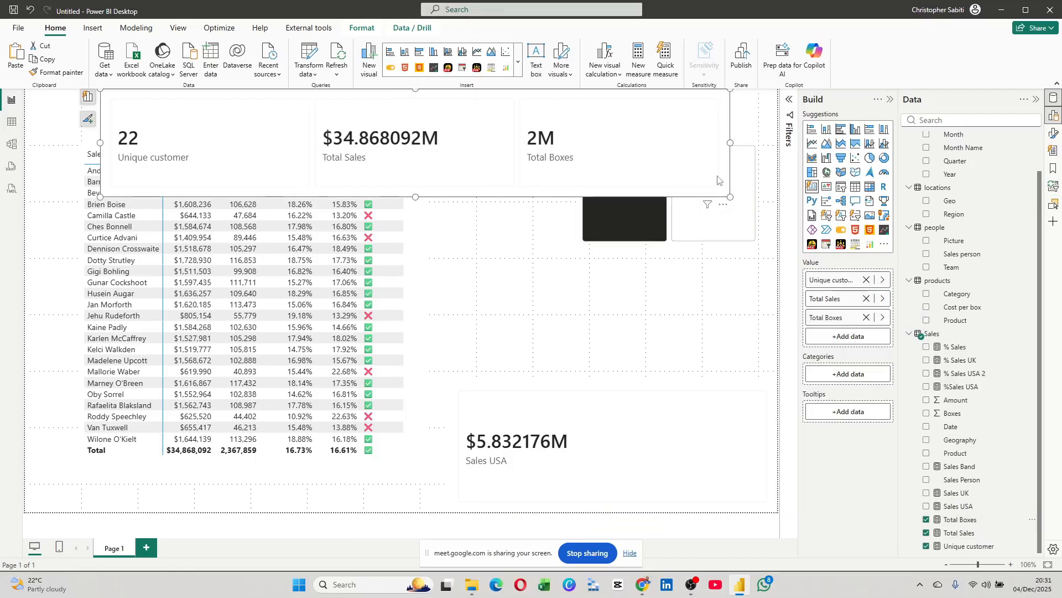
{"action": "mouse_move", "coordinate": [730, 195]}
{"action": "left_mouse_down"}
{"action": "mouse_move", "coordinate": [713, 160]}
{"action": "mouse_move", "coordinate": [721, 176]}
{"action": "left_mouse_up"}
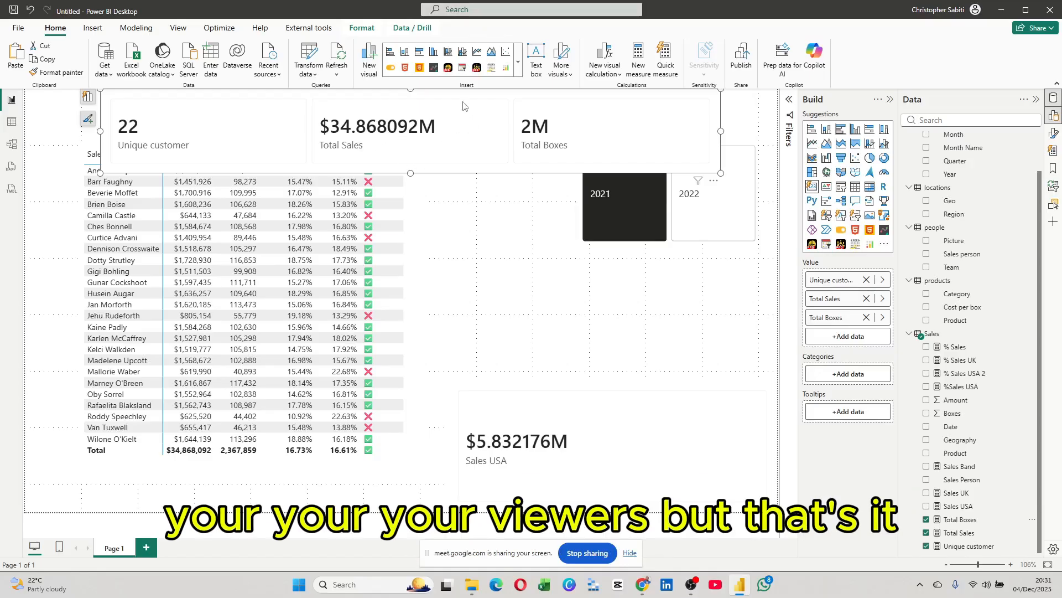
{"action": "left_click_drag", "start_coordinate": [465, 99], "coordinate": [508, 322]}
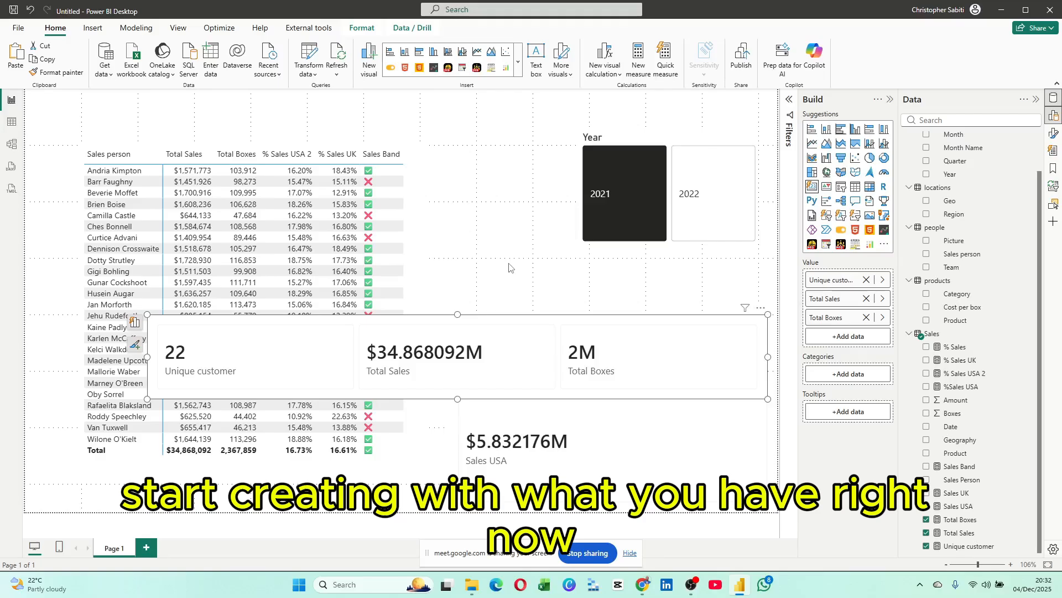
Collapse the calendar, locations and people tables in the field list, leaving the Sales table expanded
{"action": "left_click", "coordinate": [909, 334]}
{"action": "left_click", "coordinate": [909, 271]}
{"action": "left_click", "coordinate": [909, 232]}
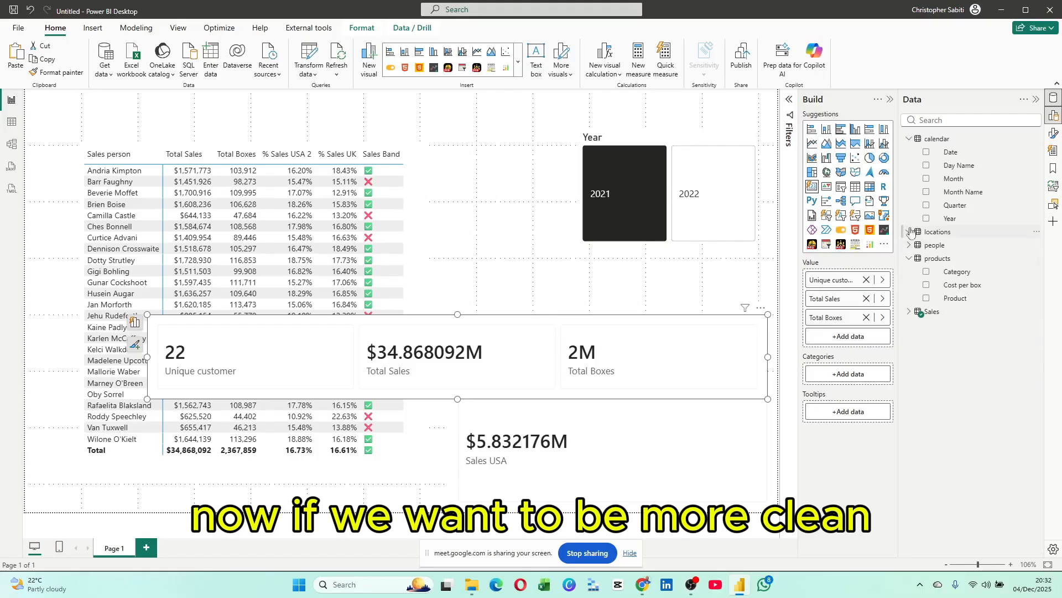
{"action": "left_click", "coordinate": [909, 138]}
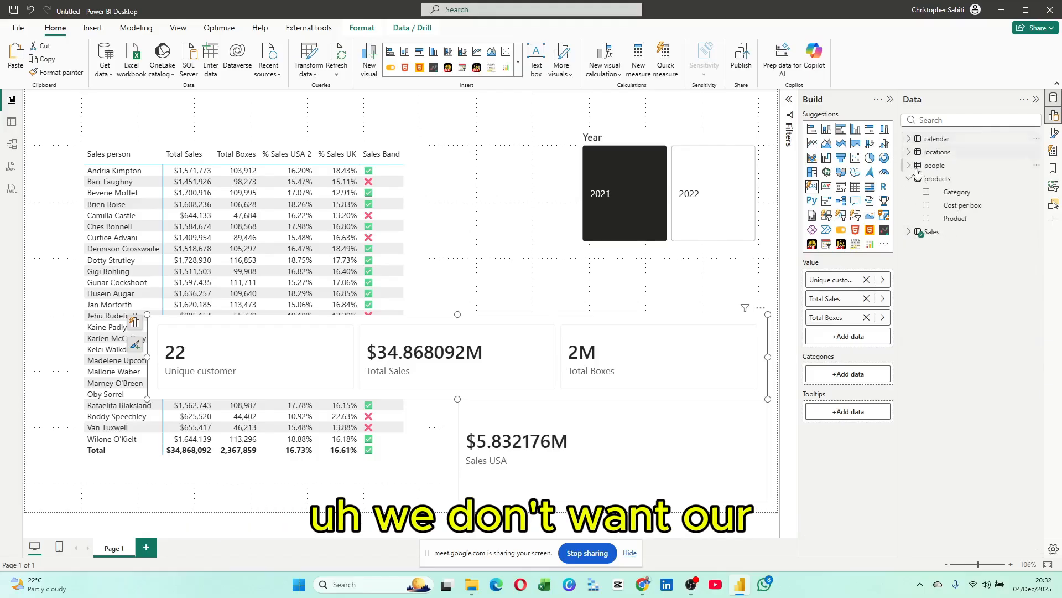
{"action": "left_click", "coordinate": [909, 232]}
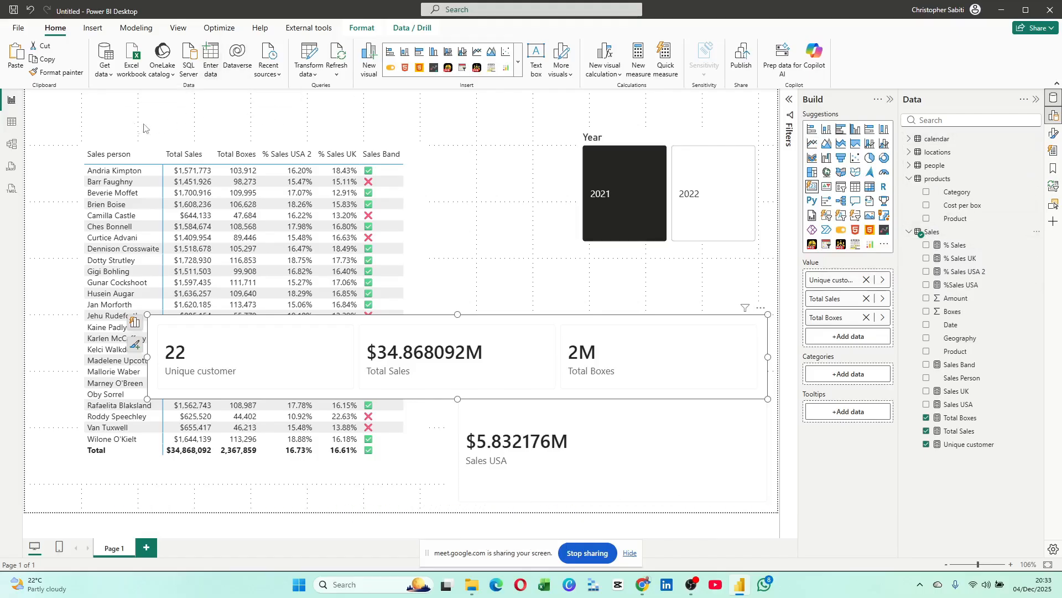
Switch to the model view and create a new calculated table
{"action": "left_click", "coordinate": [11, 124]}
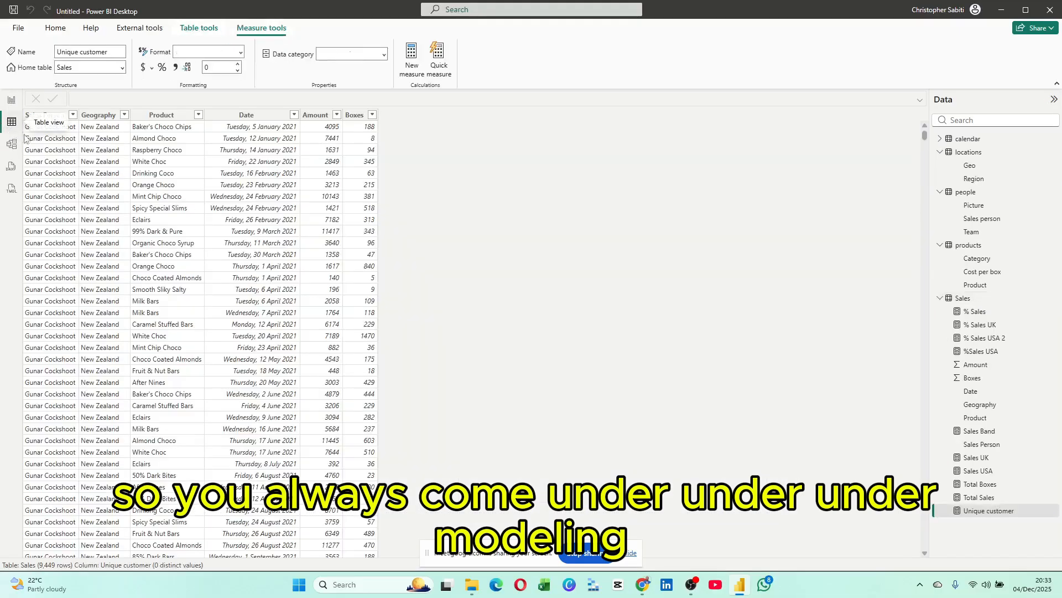
{"action": "left_click", "coordinate": [13, 146]}
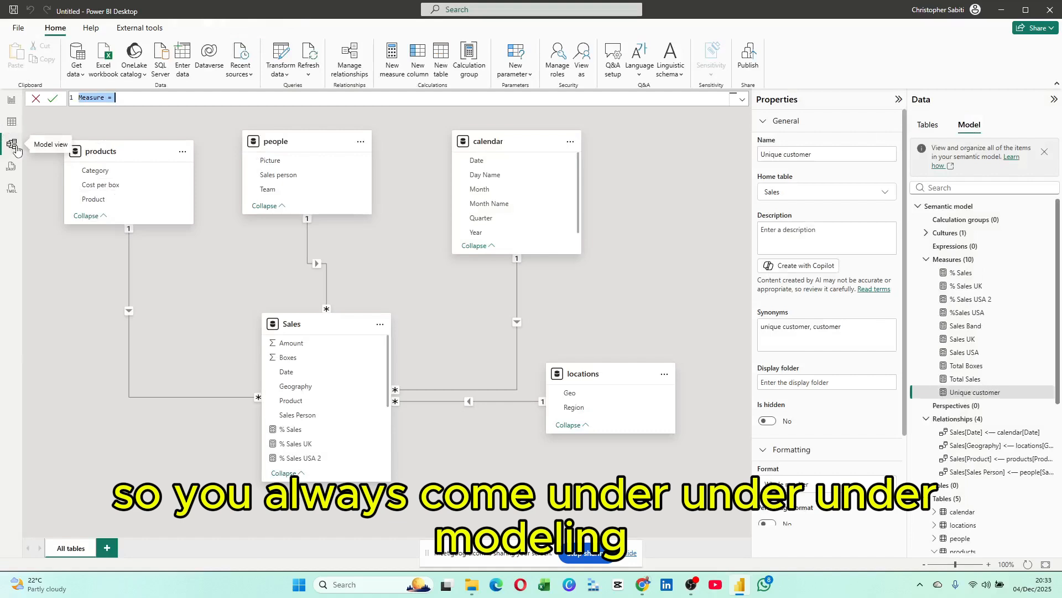
{"action": "left_click", "coordinate": [442, 54]}
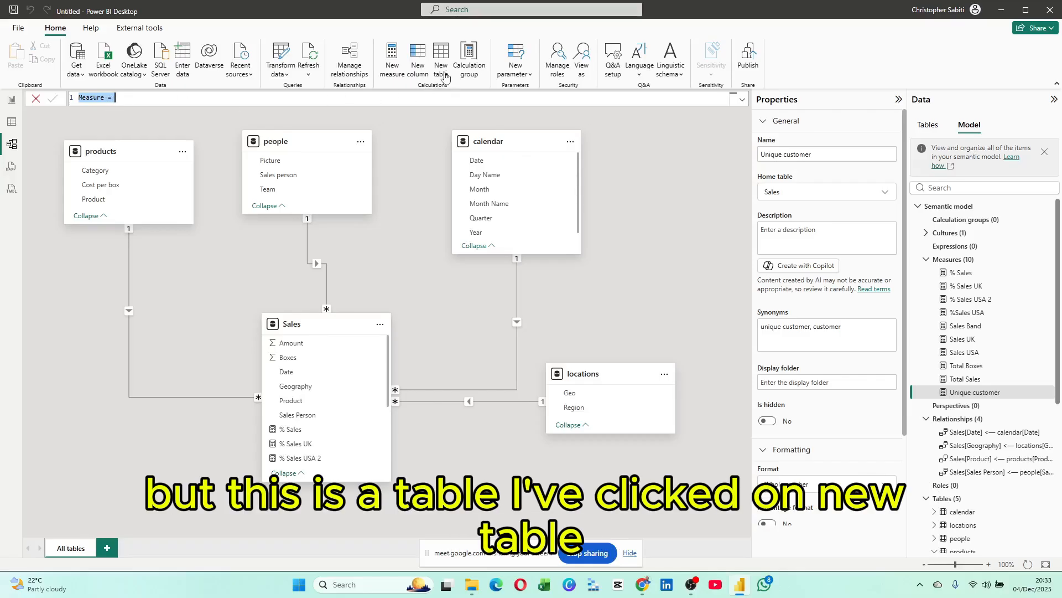
{"action": "left_click", "coordinate": [442, 55]}
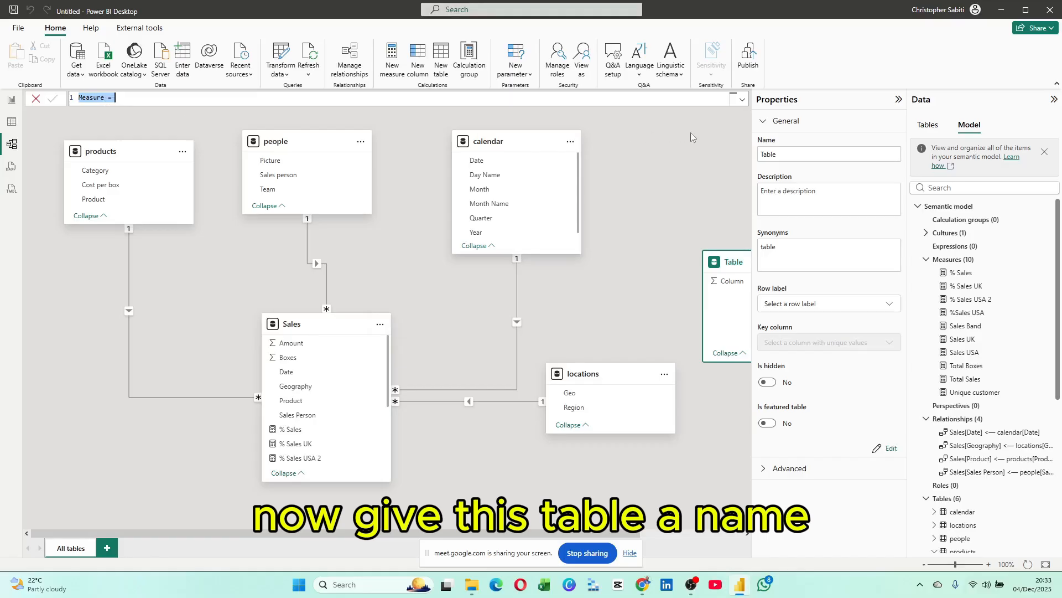
Try to rename the new table as Measures in its properties
{"action": "left_click", "coordinate": [785, 155]}
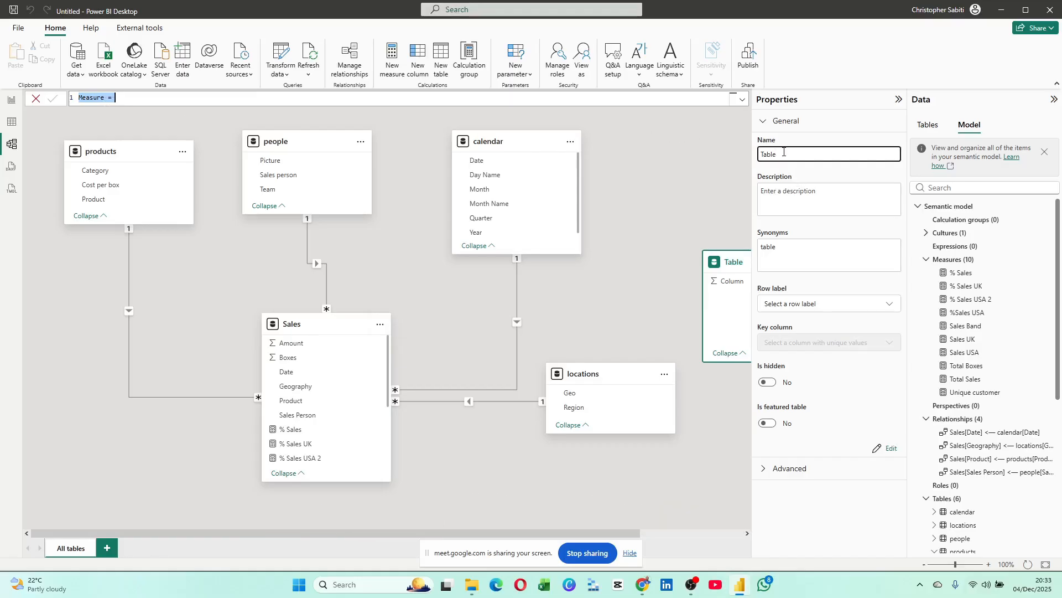
{"action": "left_click_drag", "start_coordinate": [784, 154], "coordinate": [758, 158]}
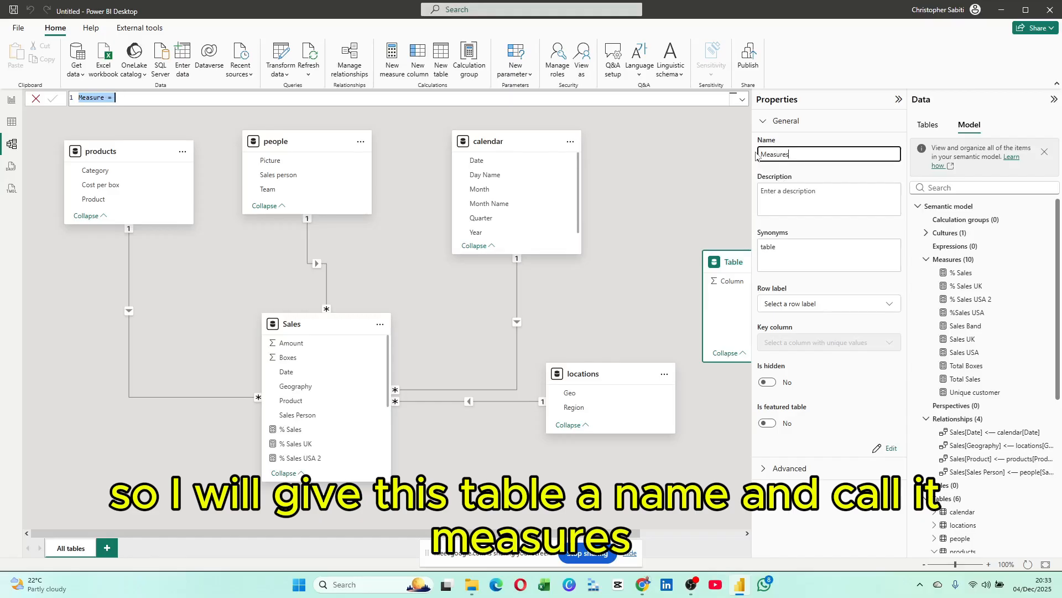
{"action": "key", "text": "Return"}
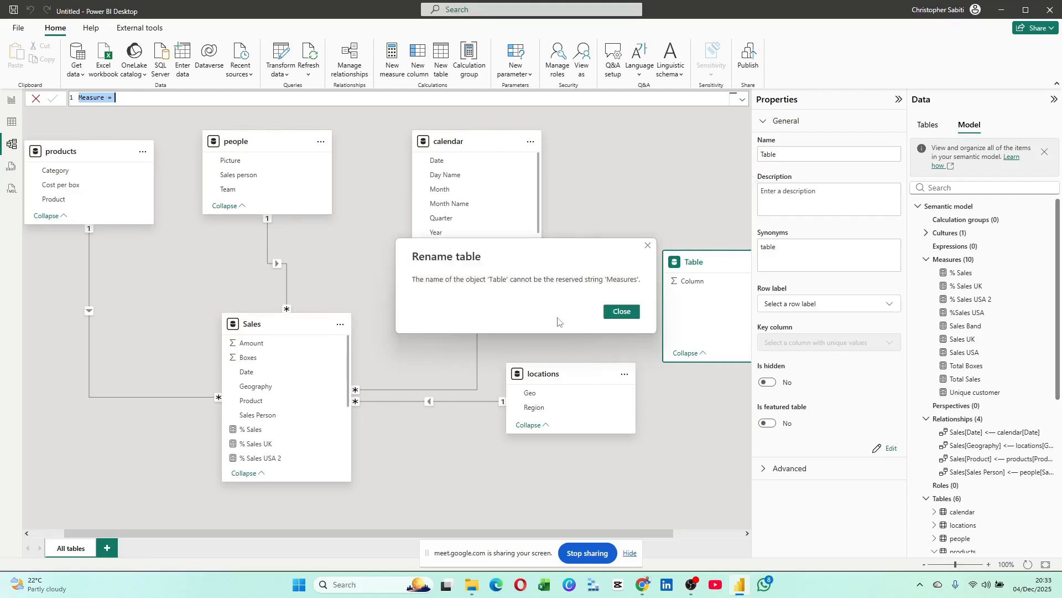
{"action": "left_click", "coordinate": [619, 312]}
Try to name the new table Measures by editing the name at the start of the formula
{"action": "left_click", "coordinate": [119, 97]}
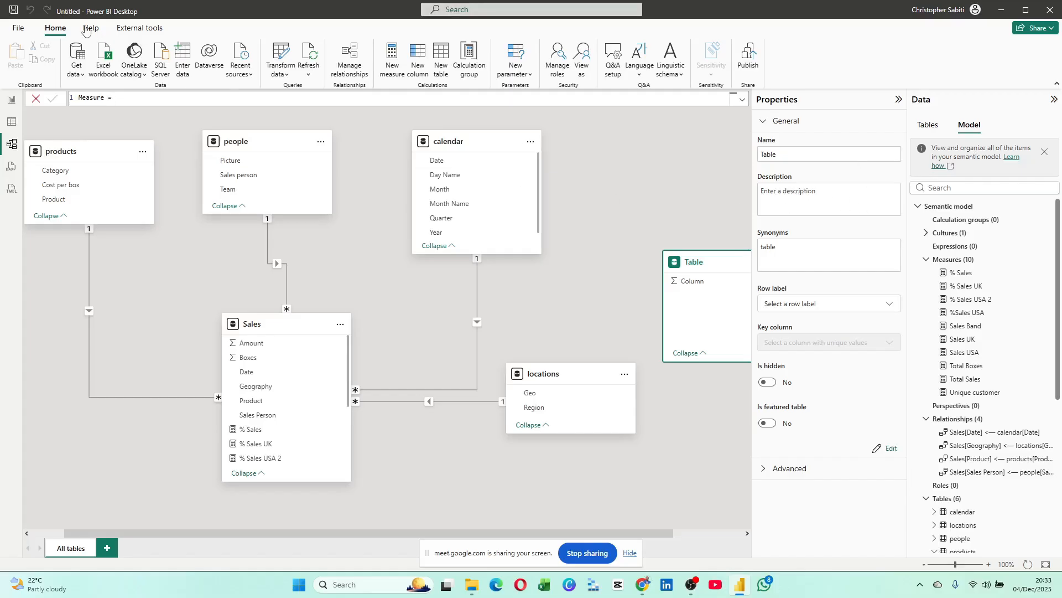
{"action": "double_click", "coordinate": [104, 97]}
{"action": "left_click", "coordinate": [104, 97]}
{"action": "double_click", "coordinate": [104, 97]}
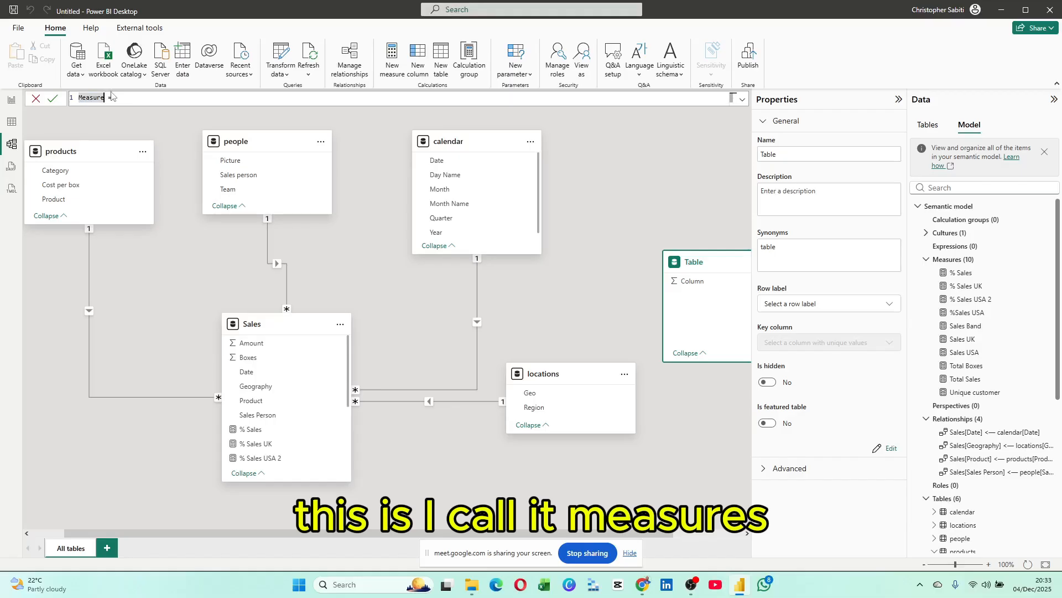
{"action": "left_click", "coordinate": [111, 98]}
{"action": "type", "text": "s"}
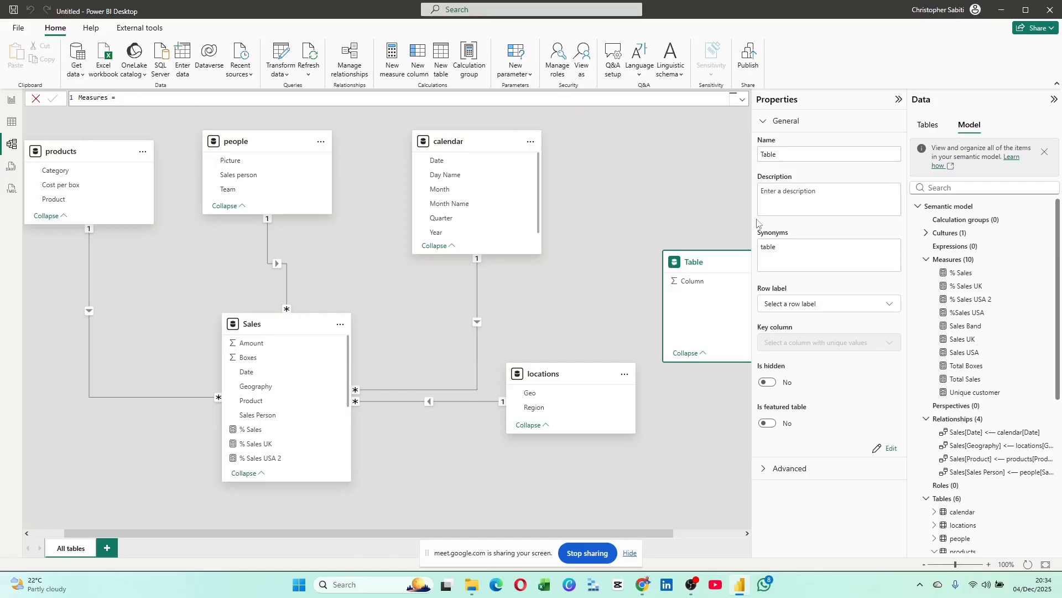
Return to the report view, collapse the Sales and products tables, and expand the new table in the field list
{"action": "left_click", "coordinate": [12, 100]}
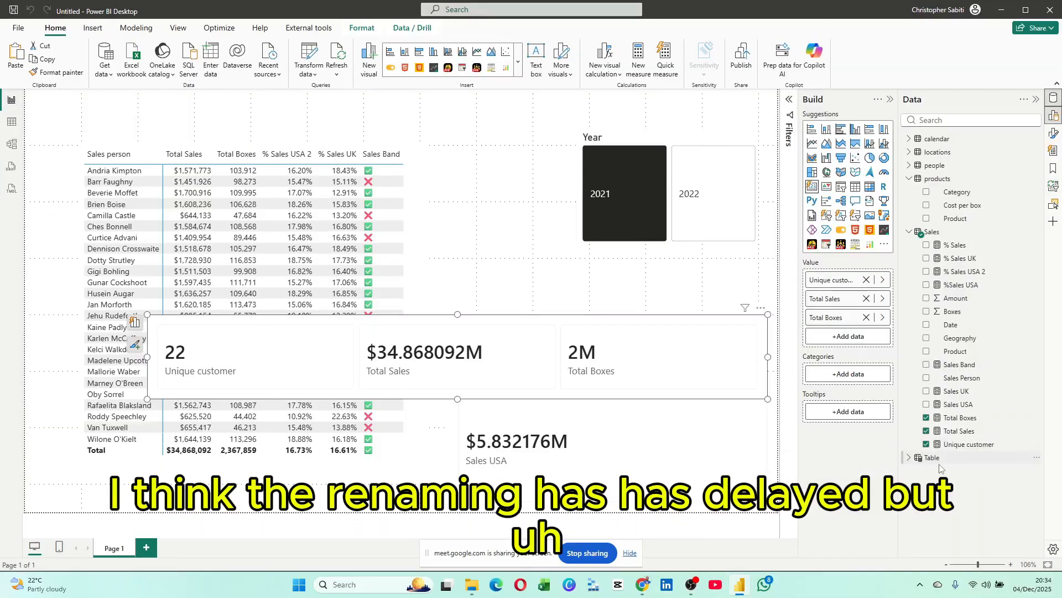
{"action": "left_click", "coordinate": [908, 233]}
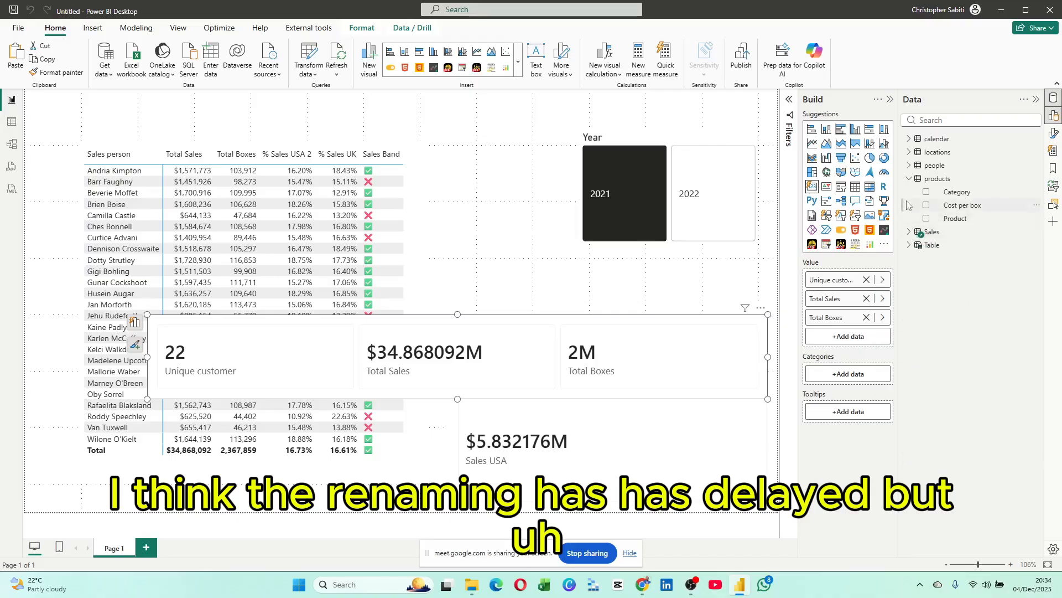
{"action": "left_click", "coordinate": [908, 178]}
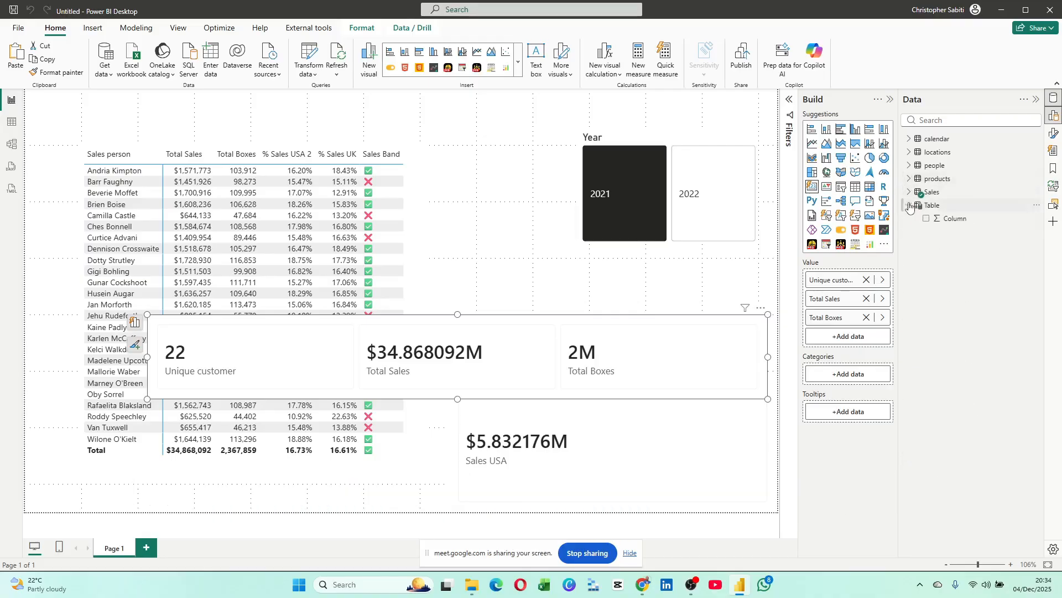
Select the new calculated table in the field list and delete it from the model
{"action": "left_click", "coordinate": [908, 206]}
{"action": "left_click", "coordinate": [935, 205]}
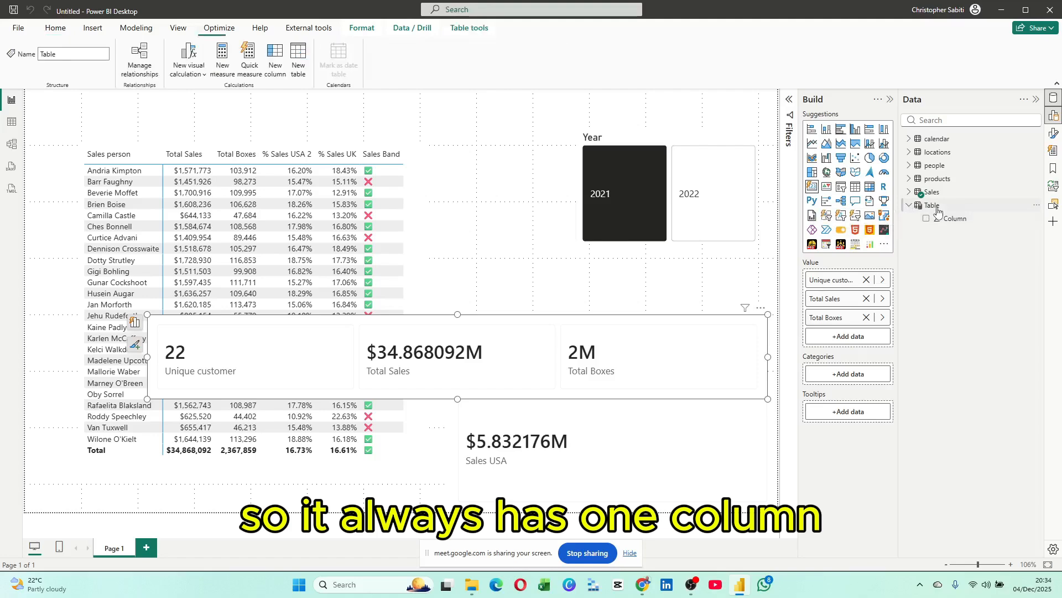
{"action": "left_click", "coordinate": [11, 126]}
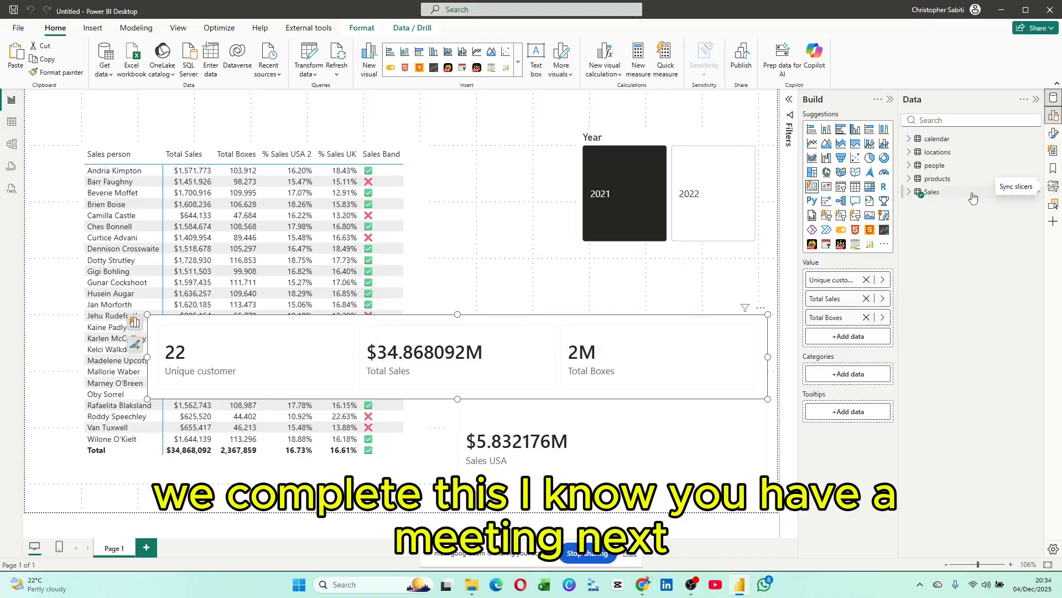
Review the Sales table in the table view and collapse the people, products and Sales tables in the field list
{"action": "left_click", "coordinate": [12, 123]}
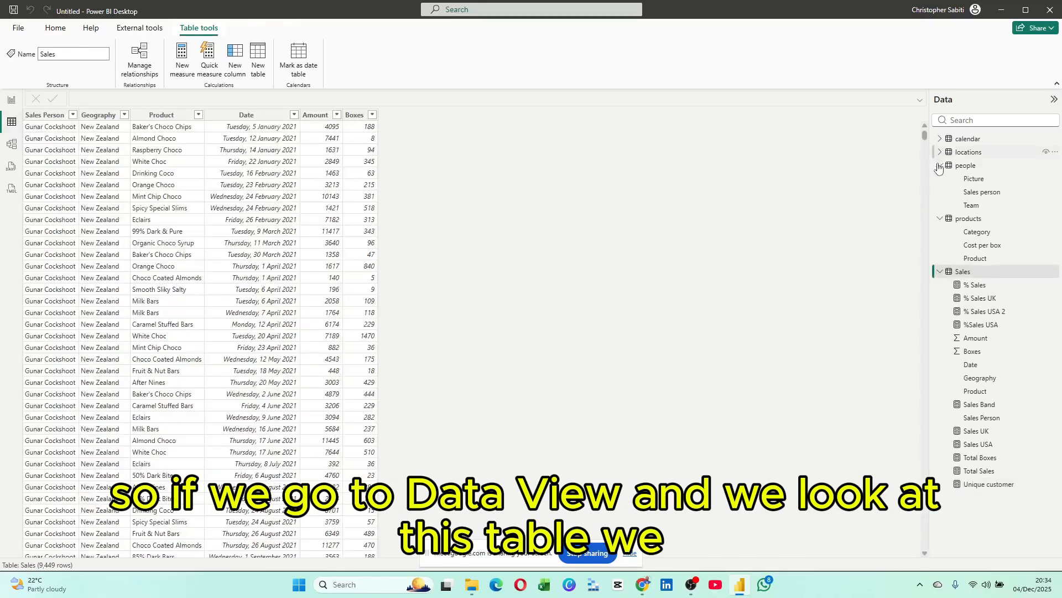
{"action": "left_click", "coordinate": [939, 166]}
{"action": "left_click", "coordinate": [939, 178]}
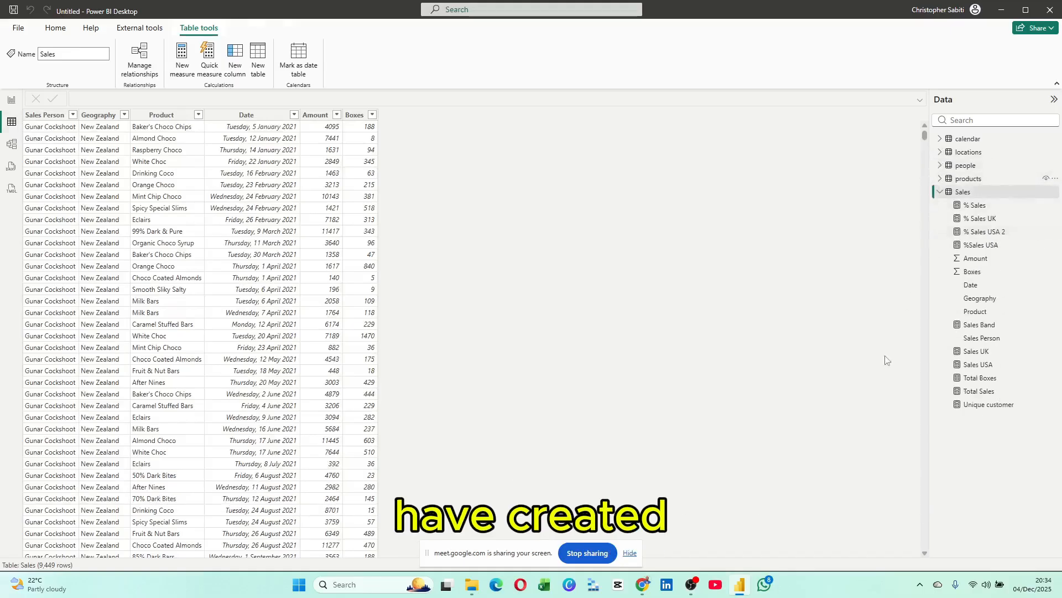
{"action": "left_click", "coordinate": [940, 192]}
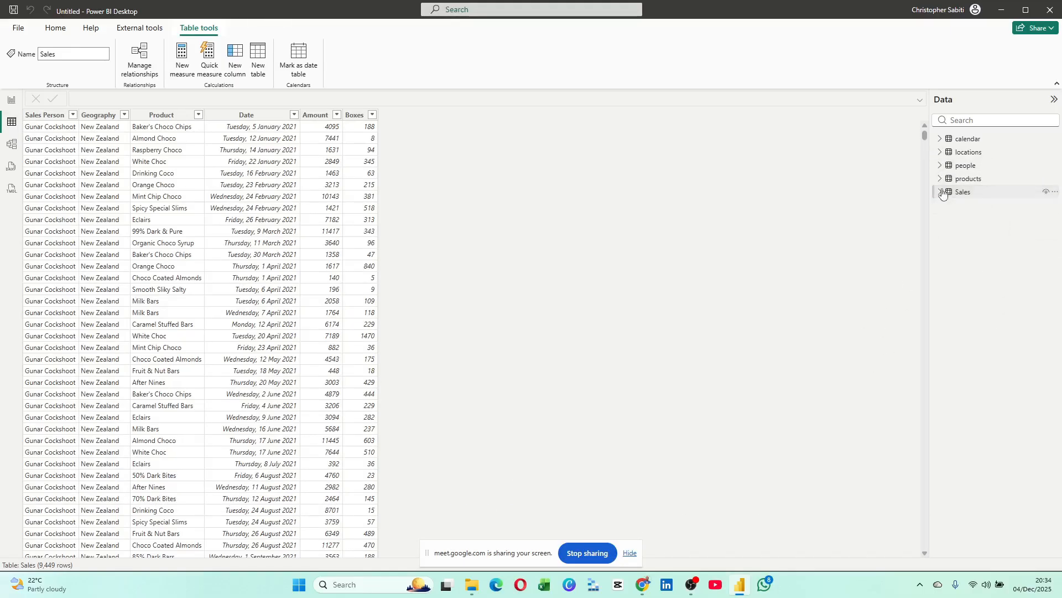
Return to the report view and try to create a new calculated table with the formula Measures=Blank()
{"action": "left_click", "coordinate": [12, 102]}
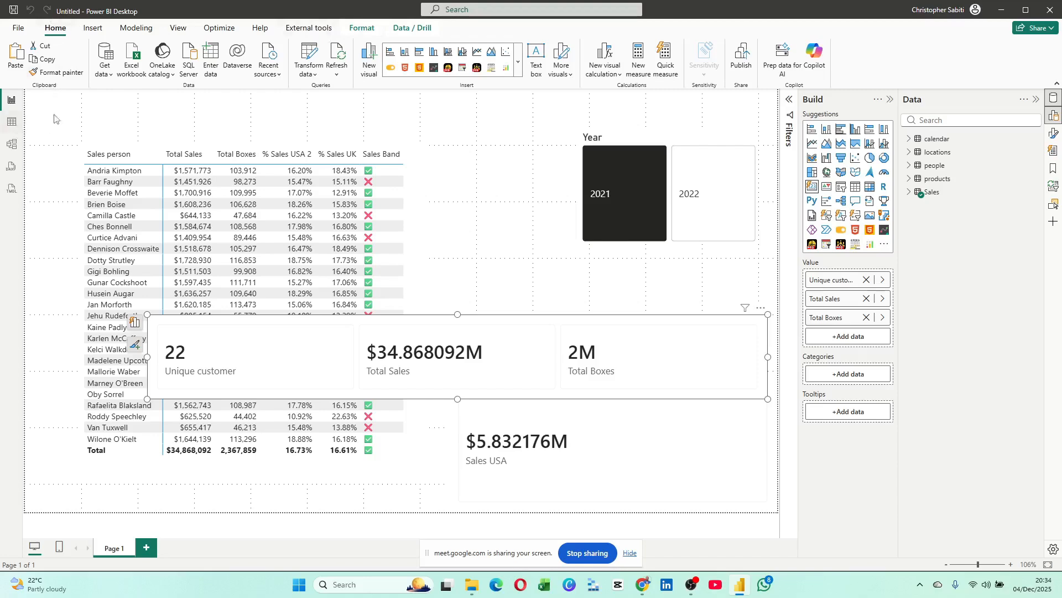
{"action": "left_click", "coordinate": [136, 27]}
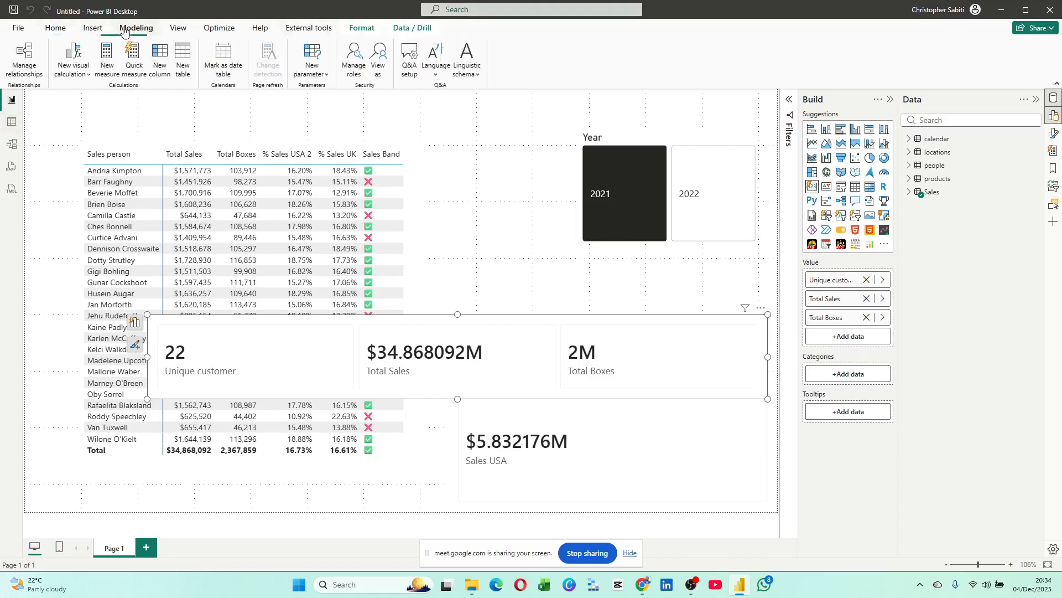
{"action": "left_click", "coordinate": [184, 54]}
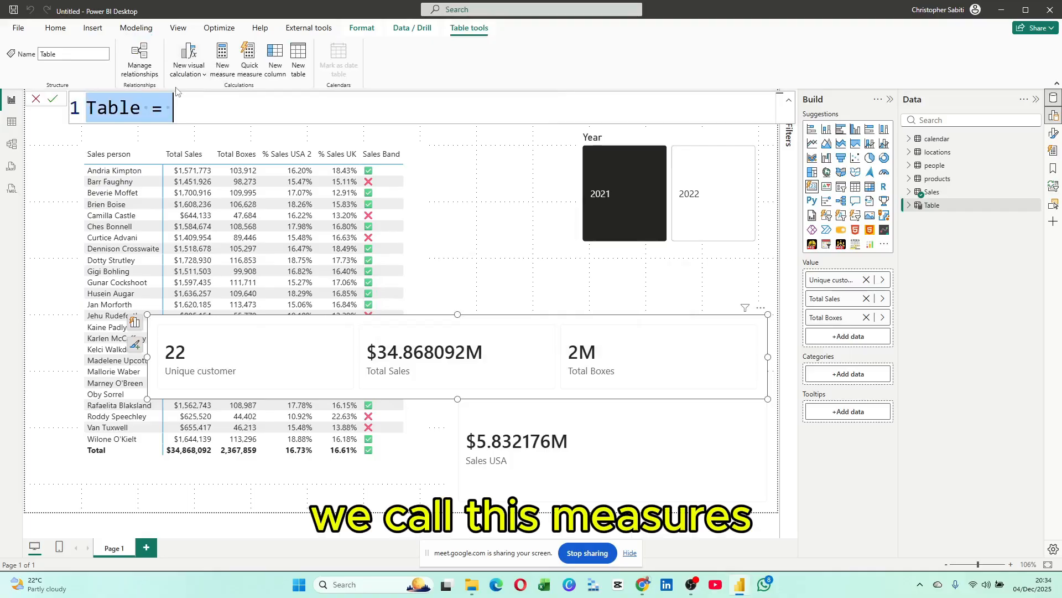
{"action": "type", "text": "Measures="}
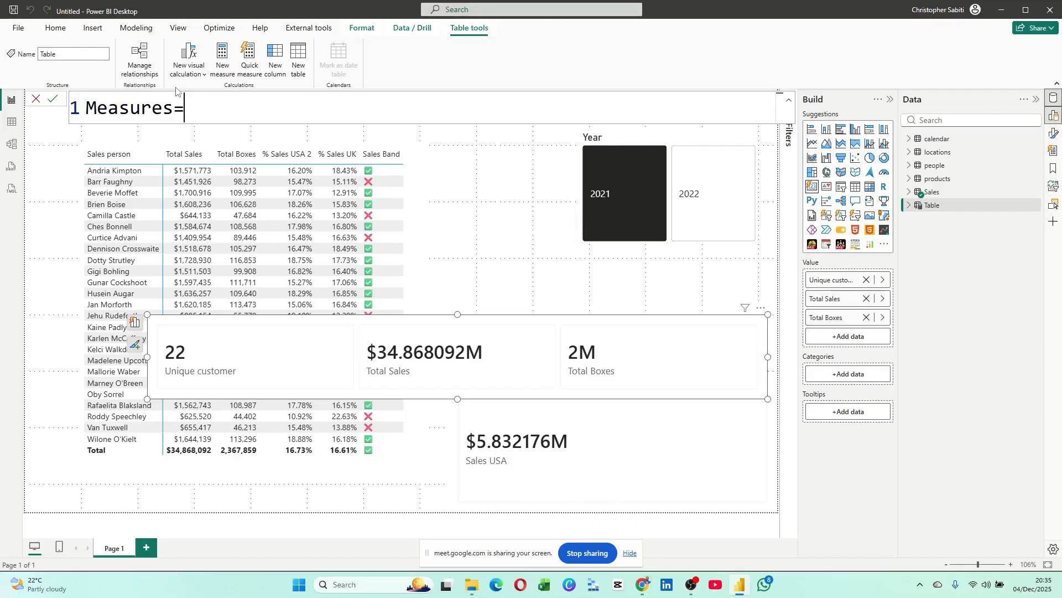
{"action": "type", "text": "Bla"}
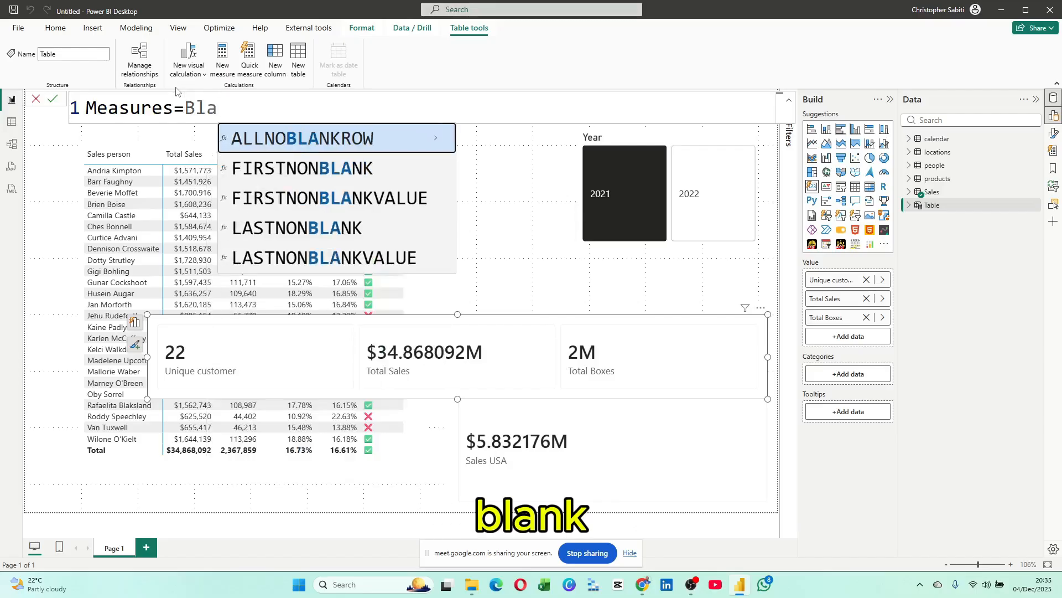
{"action": "type", "text": "nk"}
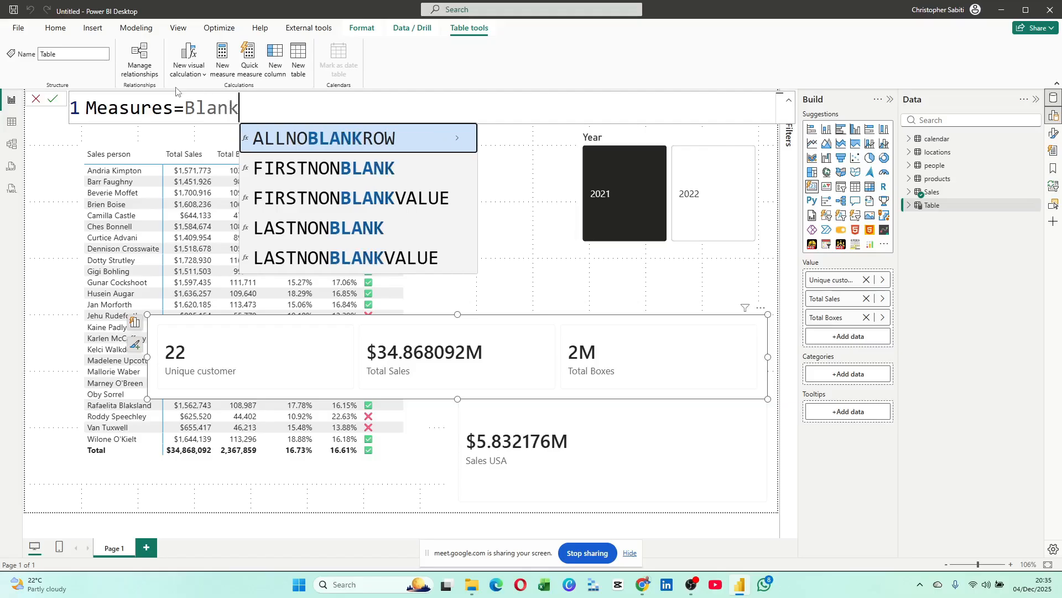
{"action": "type", "text": "()"}
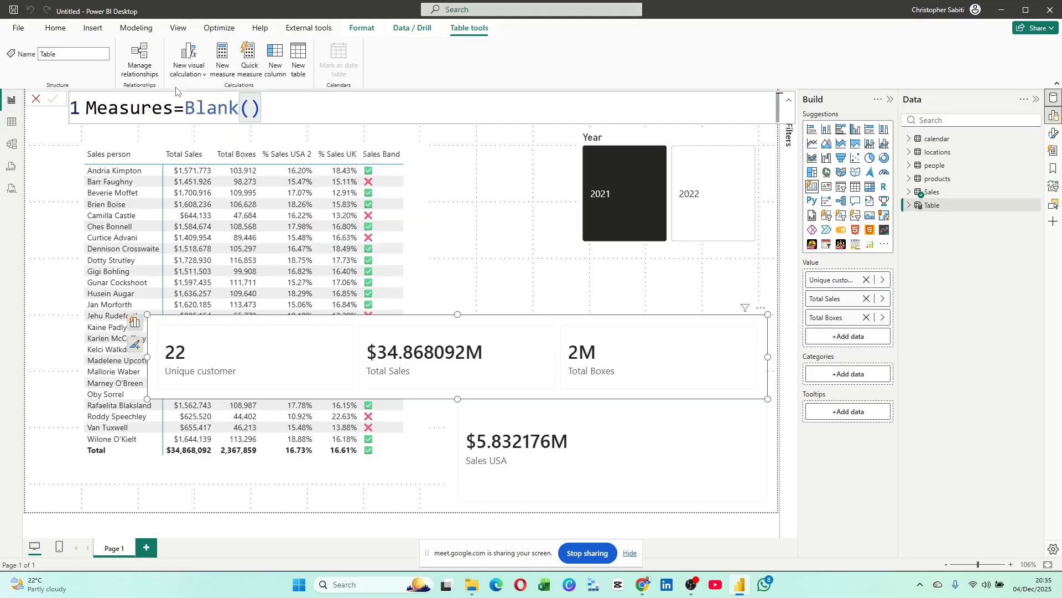
{"action": "key", "text": "Return"}
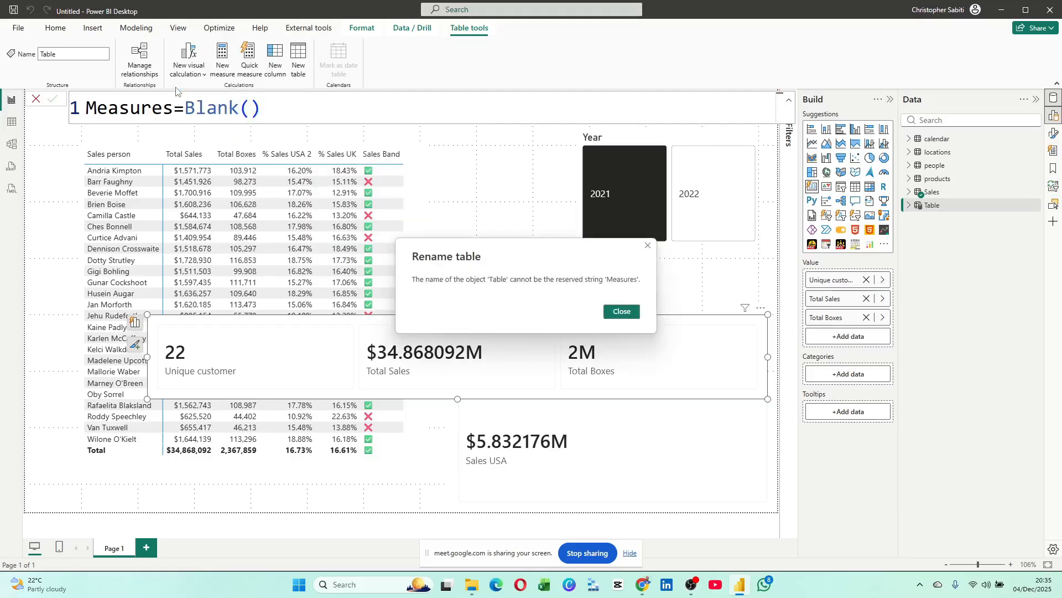
{"action": "left_click", "coordinate": [620, 313]}
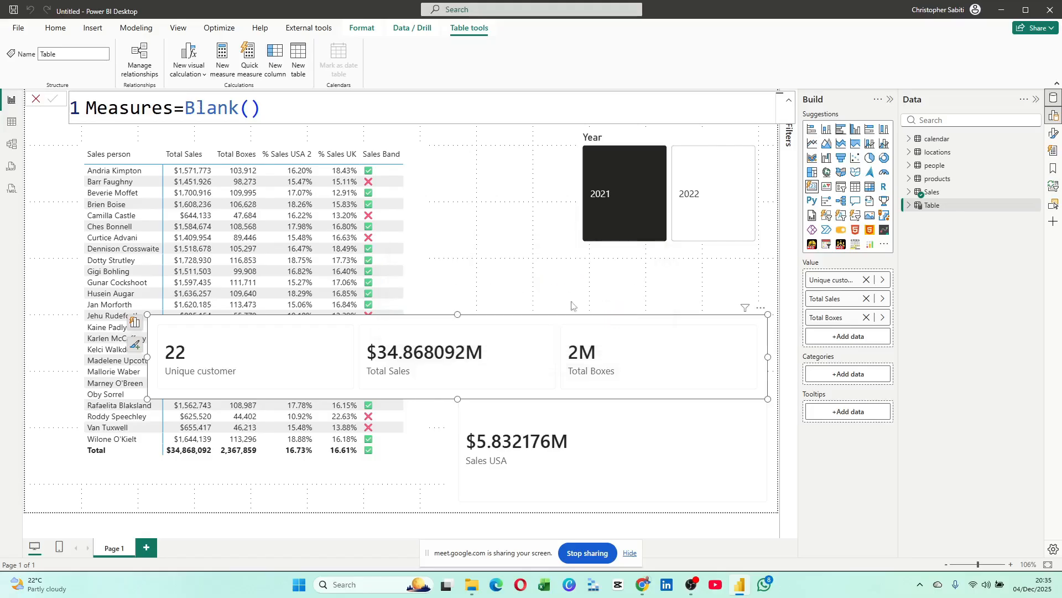
Remove the Blank() function from the new table's formula, keeping only the name and equals sign
{"action": "left_click", "coordinate": [270, 111]}
{"action": "key", "text": "BackSpace"}
{"action": "key", "text": "BackSpace"}
{"action": "key", "text": "BackSpace"}
{"action": "key", "text": "BackSpace"}
{"action": "key", "text": "BackSpace"}
{"action": "key", "text": "BackSpace"}
{"action": "key", "text": "BackSpace"}
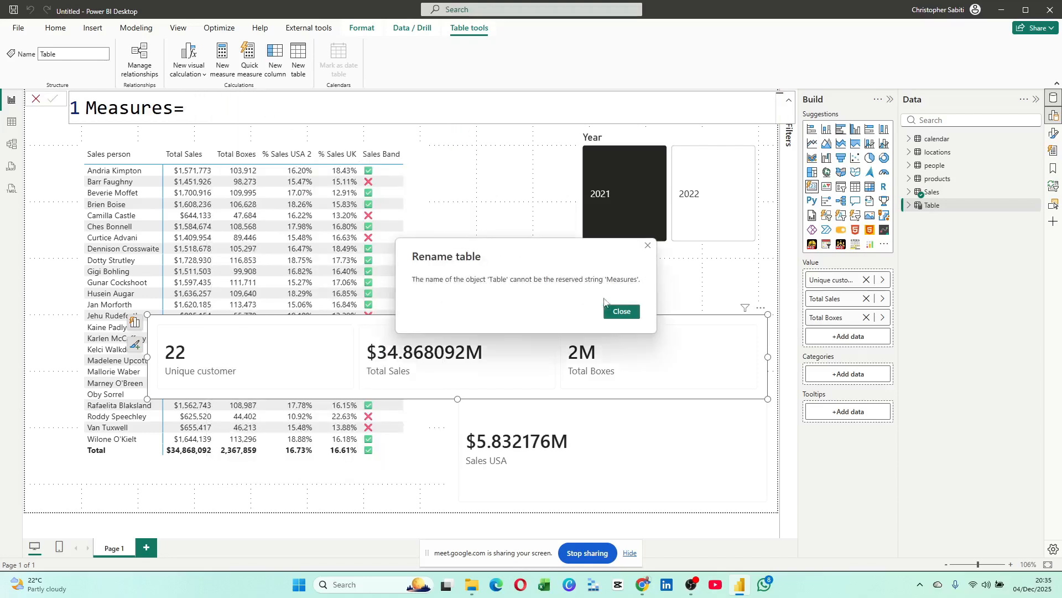
{"action": "left_click", "coordinate": [619, 311]}
Change the table name at the start of the formula to MeasuresT and commit it
{"action": "double_click", "coordinate": [121, 111]}
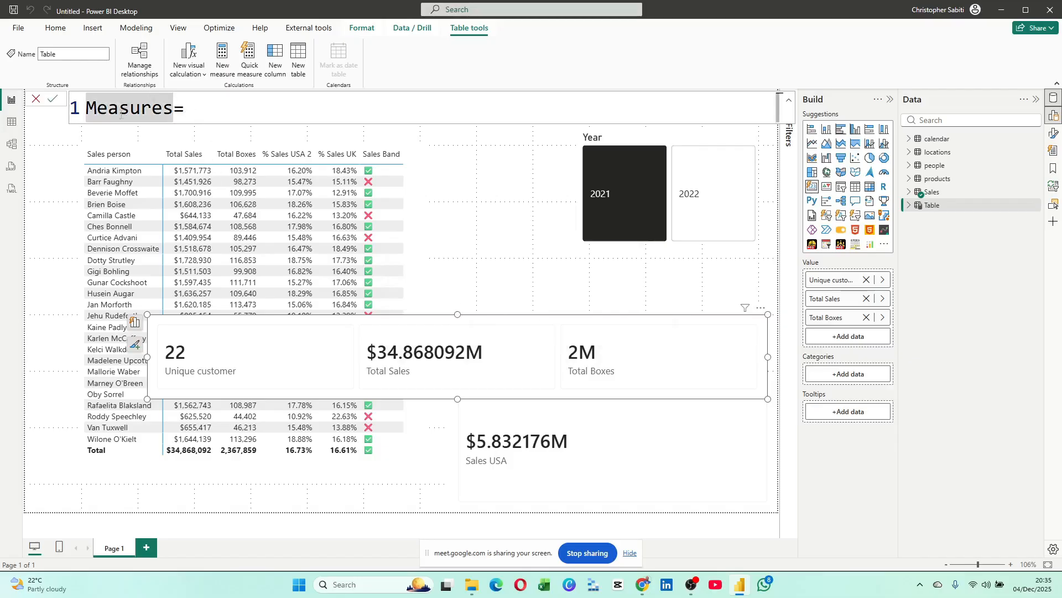
{"action": "left_click", "coordinate": [173, 105]}
{"action": "type", "text": "T"}
{"action": "key", "text": "Return"}
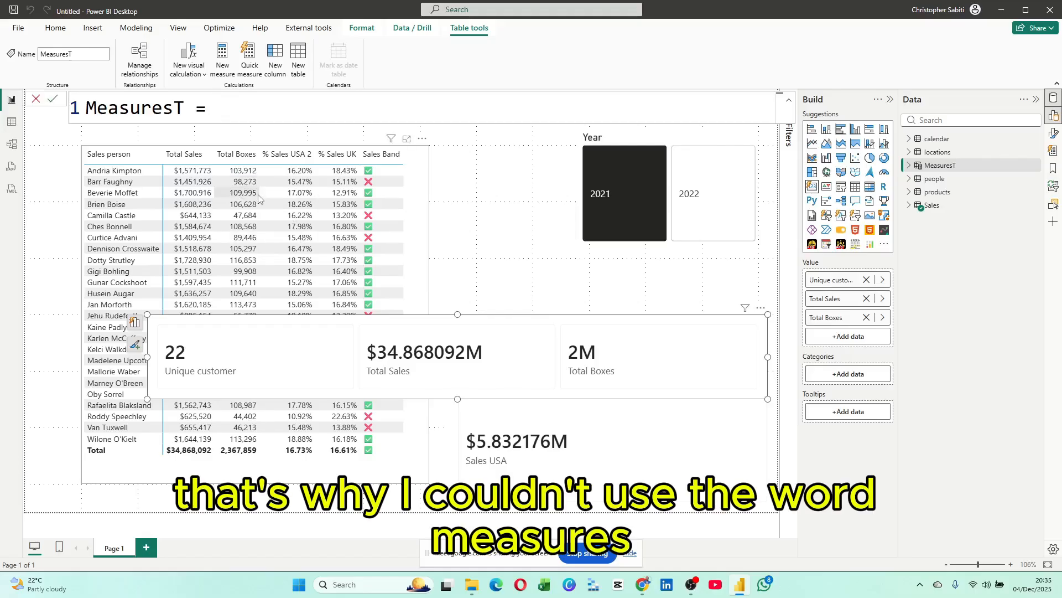
View the MeasuresT table in the table view and move the % Sales measure from Sales to MeasuresT by changing its home table
{"action": "left_click", "coordinate": [931, 166]}
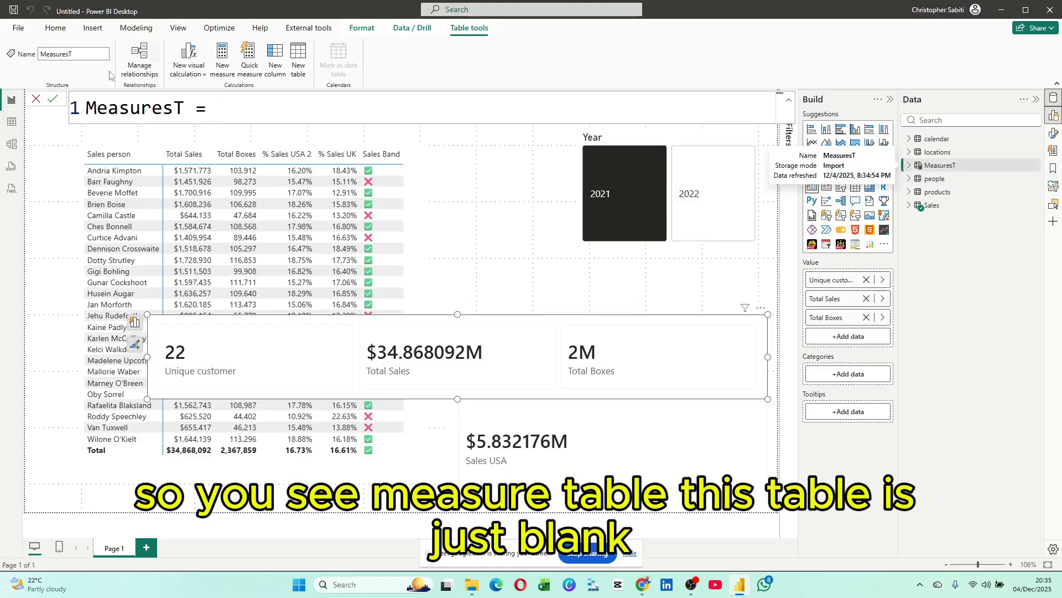
{"action": "left_click", "coordinate": [13, 121]}
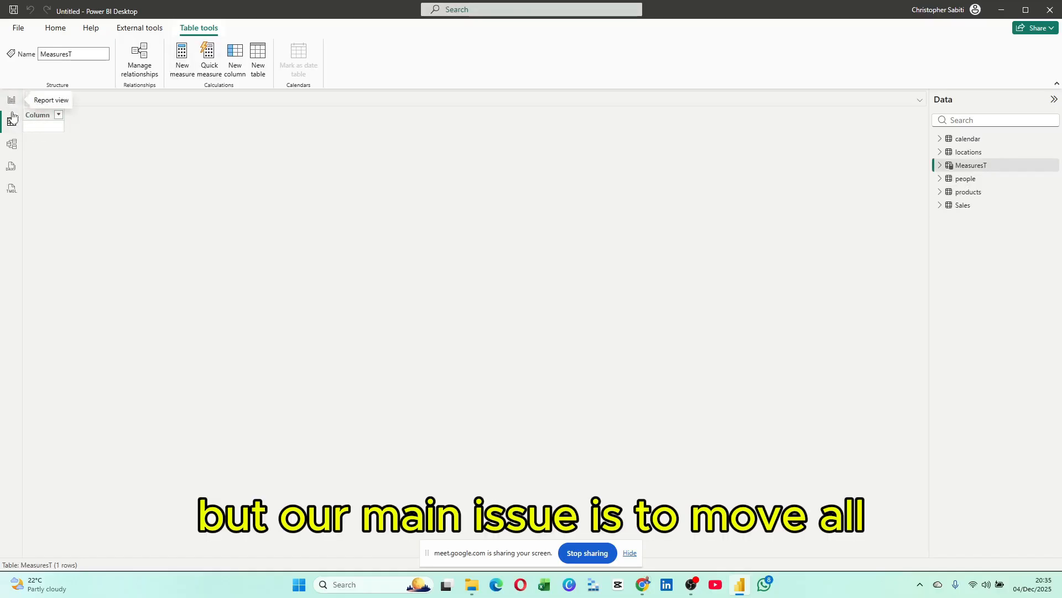
{"action": "left_click", "coordinate": [955, 208]}
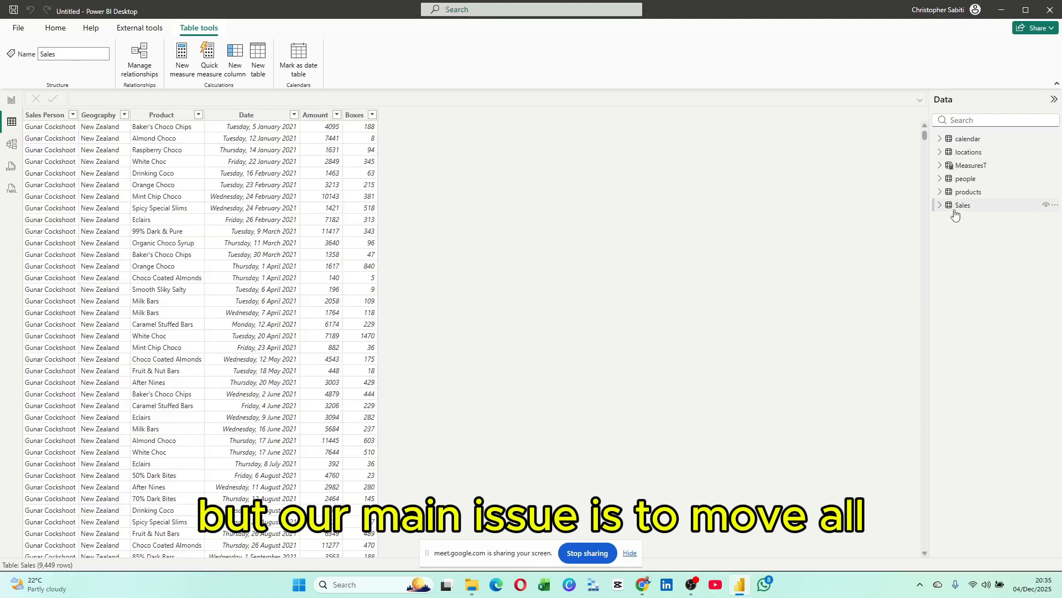
{"action": "left_click", "coordinate": [940, 206]}
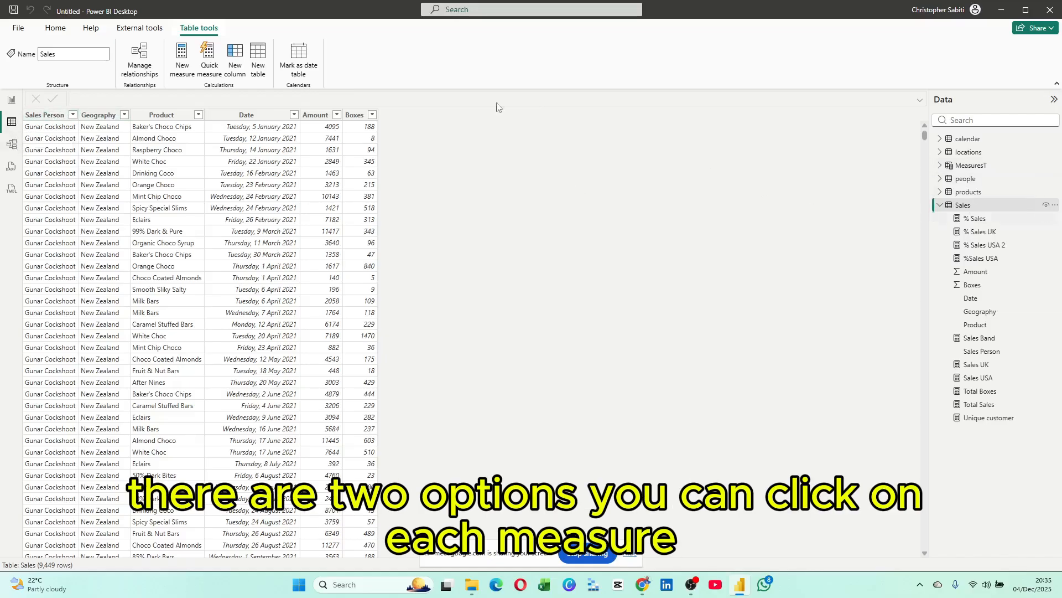
{"action": "left_click", "coordinate": [974, 220]}
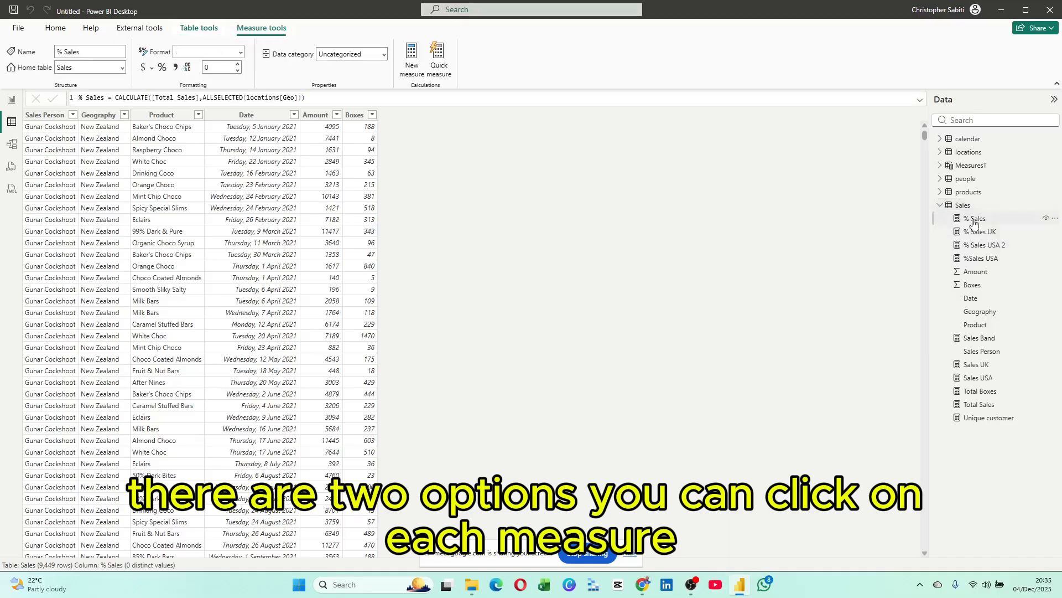
{"action": "left_click", "coordinate": [122, 68]}
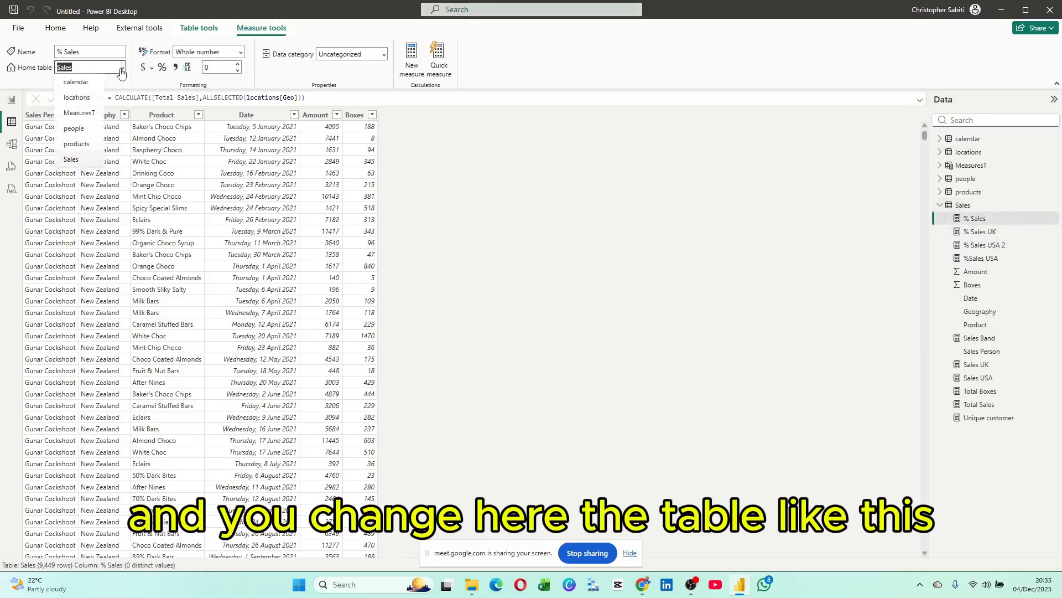
{"action": "left_click", "coordinate": [79, 115]}
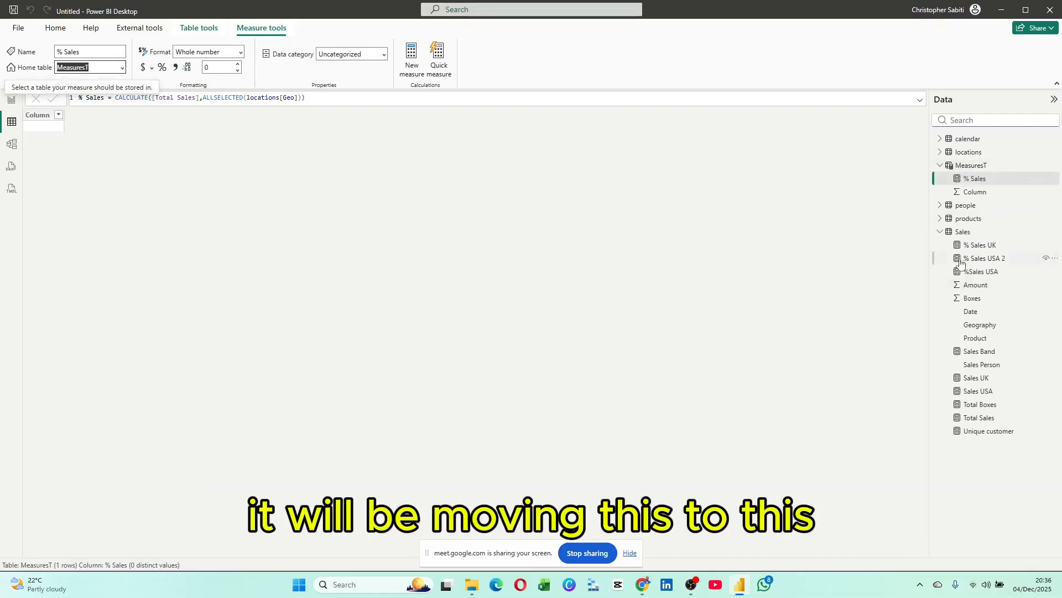
Switch to the model view and set the home table of the % Sales UK measure to MeasuresT
{"action": "left_click_drag", "start_coordinate": [972, 245], "coordinate": [981, 178]}
{"action": "left_click", "coordinate": [11, 146]}
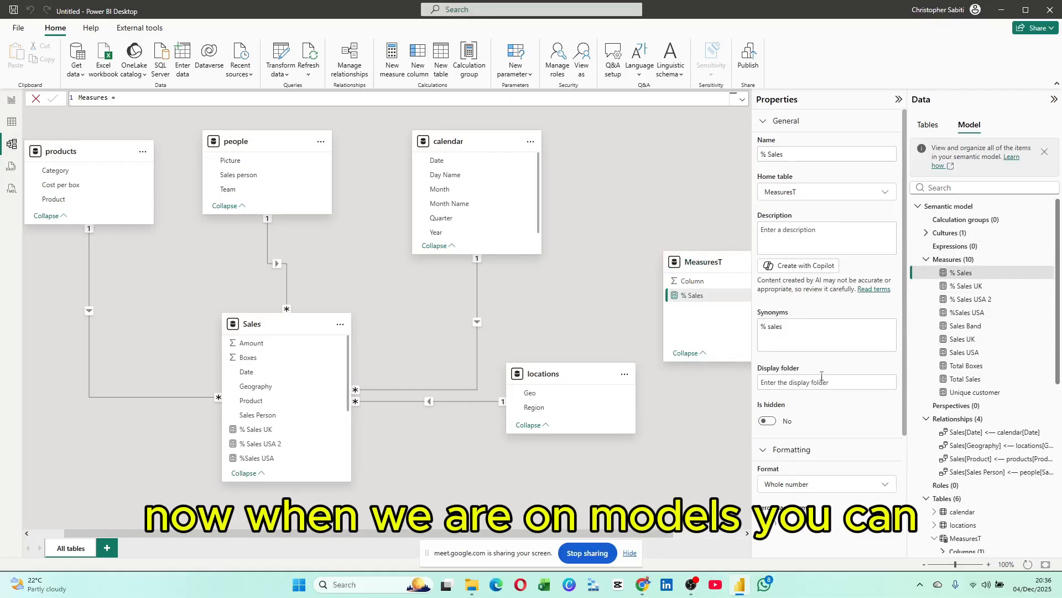
{"action": "left_click", "coordinate": [968, 286]}
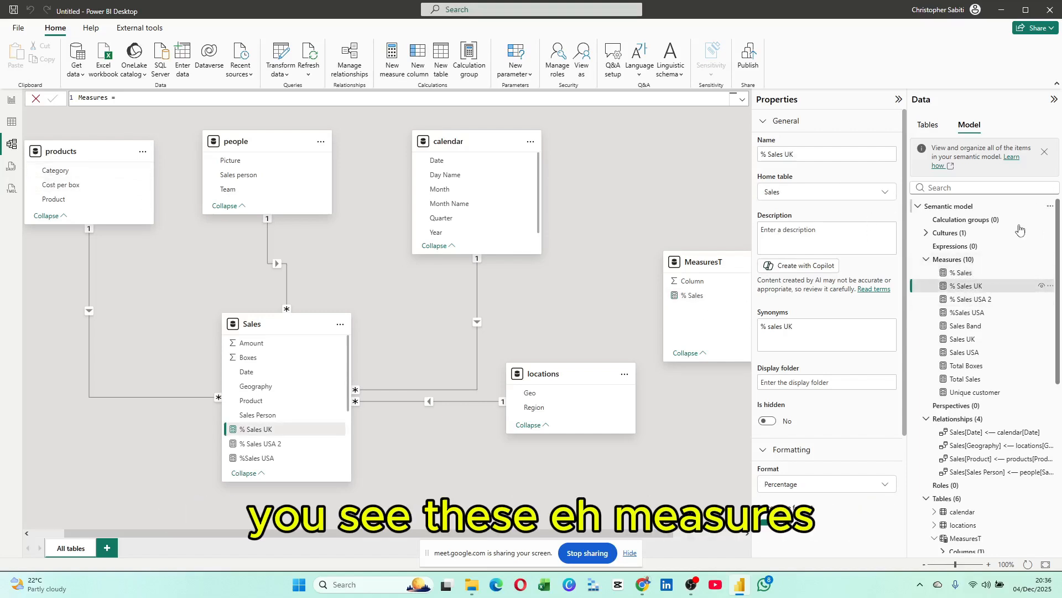
{"action": "left_click", "coordinate": [781, 195]}
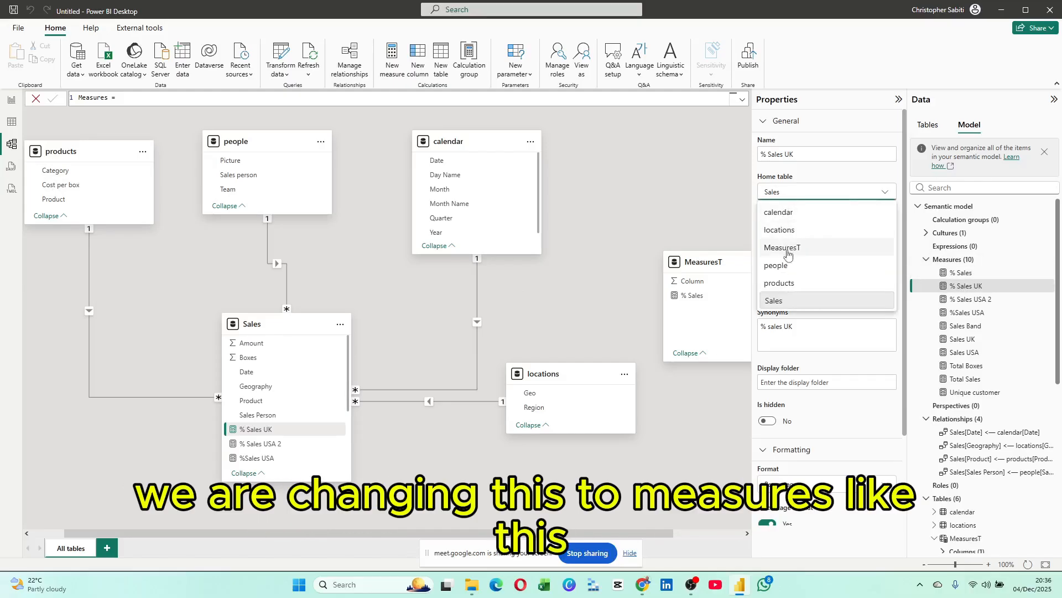
{"action": "left_click", "coordinate": [791, 249]}
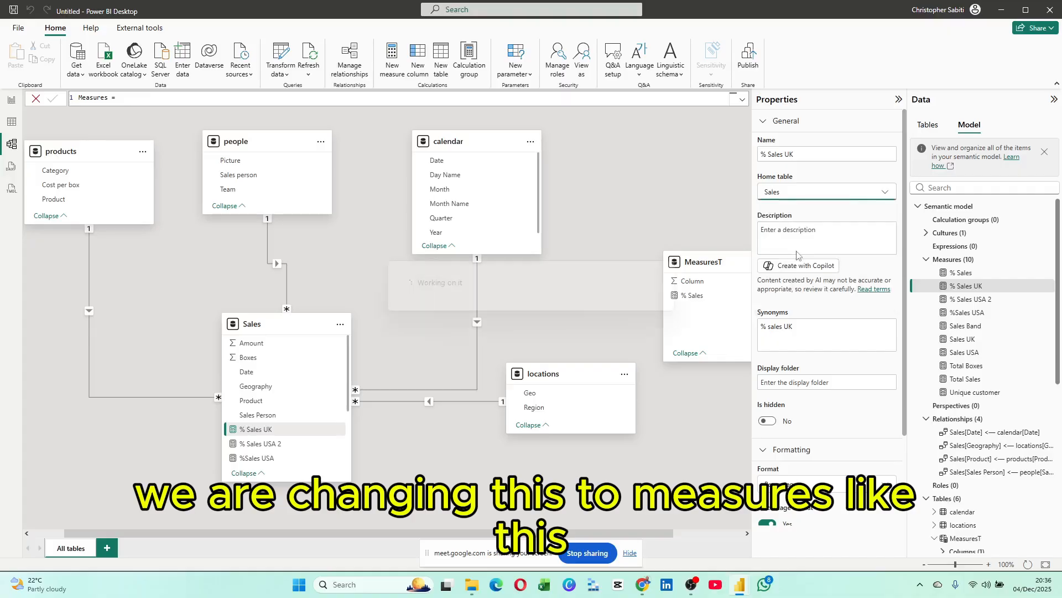
Set the home table of the % Sales USA 2, %Sales USA and Sales Band measures to MeasuresT, one after another
{"action": "left_click", "coordinate": [971, 299]}
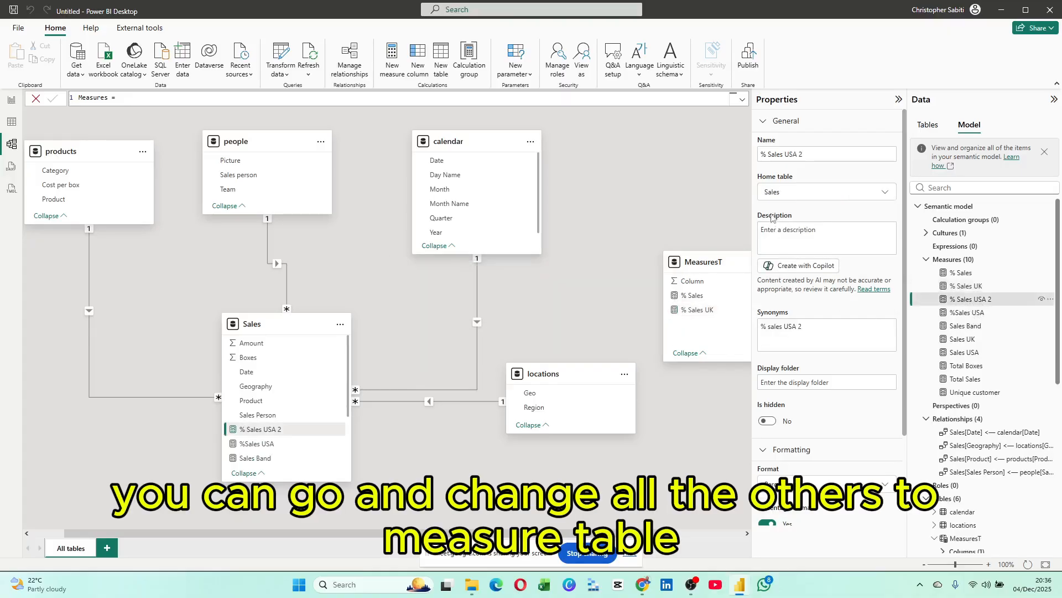
{"action": "left_click", "coordinate": [777, 194]}
{"action": "left_click", "coordinate": [788, 250]}
{"action": "left_click", "coordinate": [968, 313]}
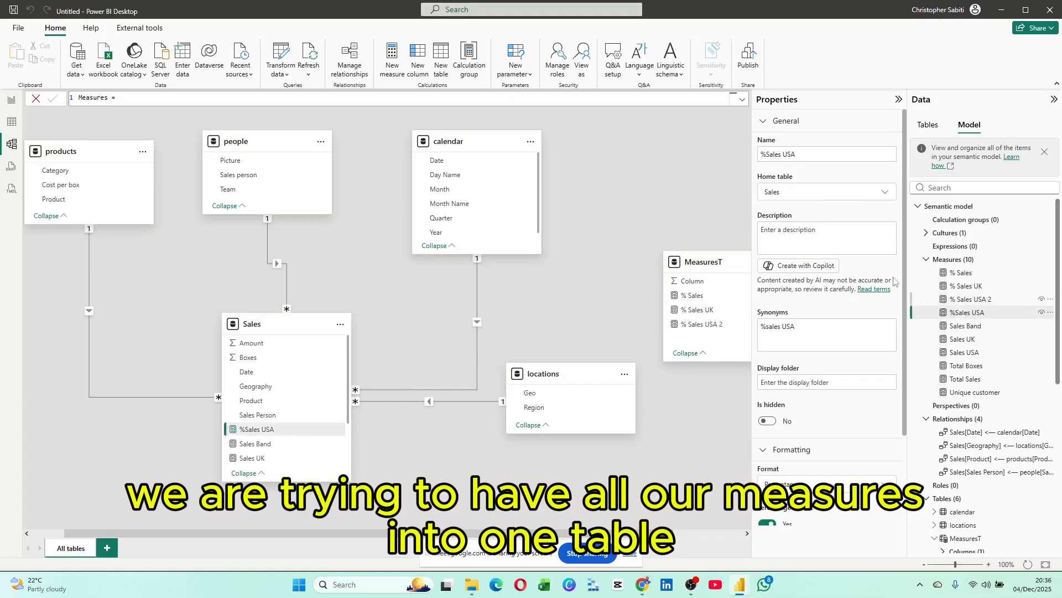
{"action": "left_click", "coordinate": [841, 194]}
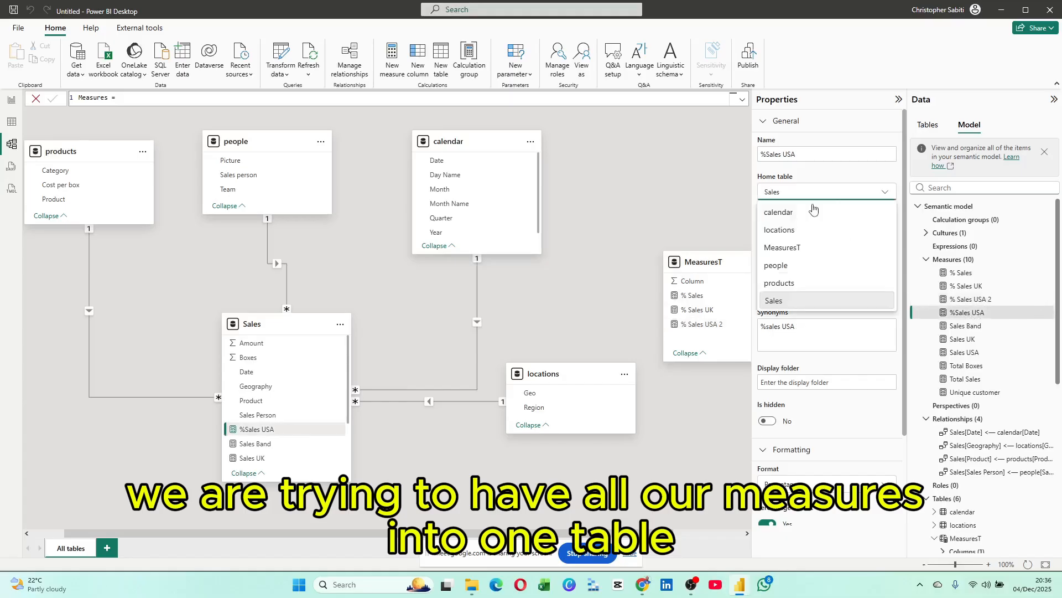
{"action": "left_click", "coordinate": [783, 247]}
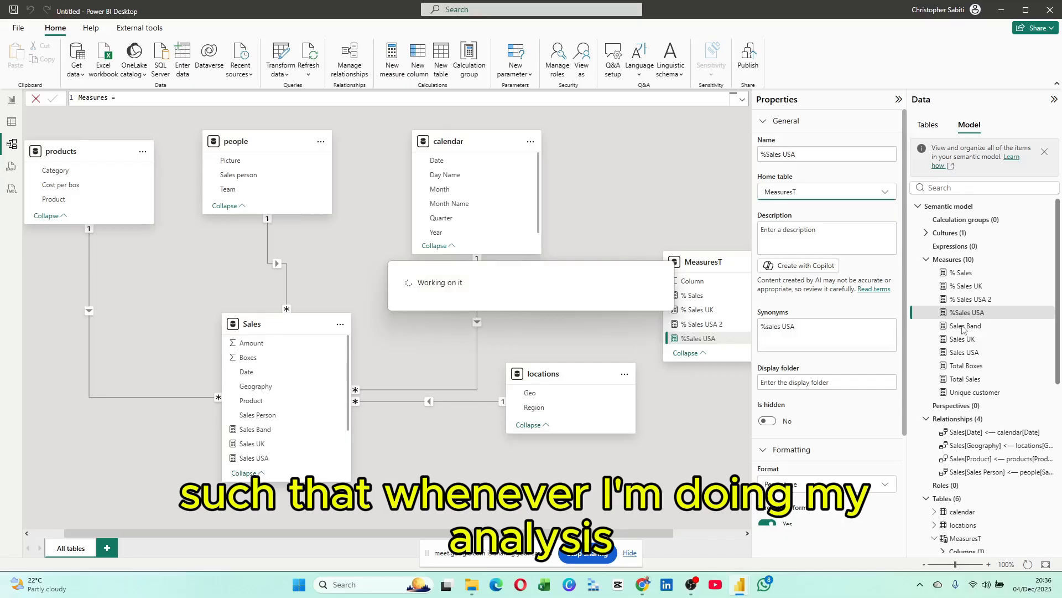
{"action": "left_click", "coordinate": [962, 326]}
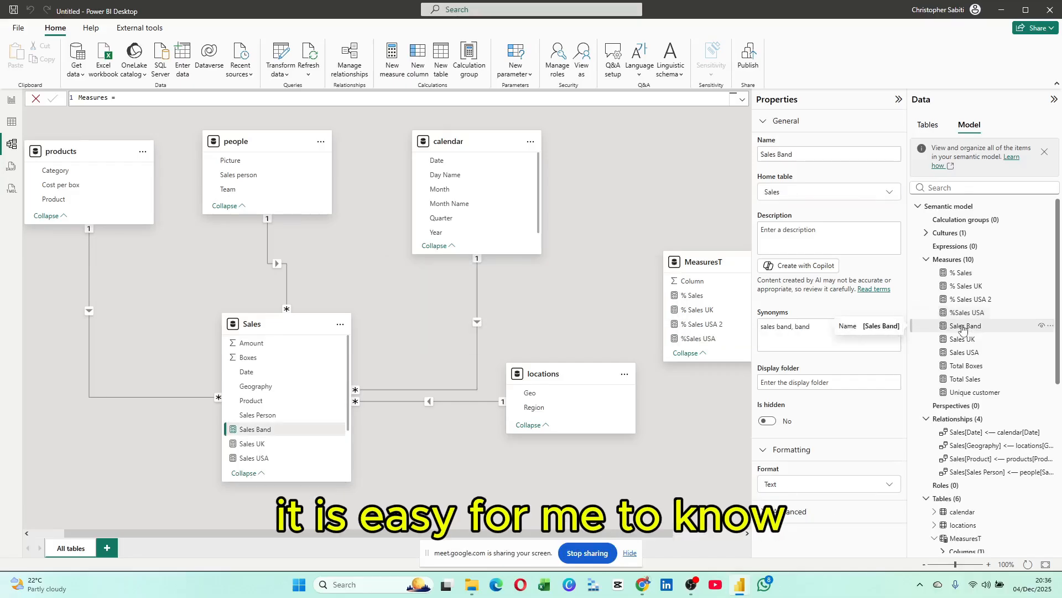
{"action": "left_click", "coordinate": [803, 192]}
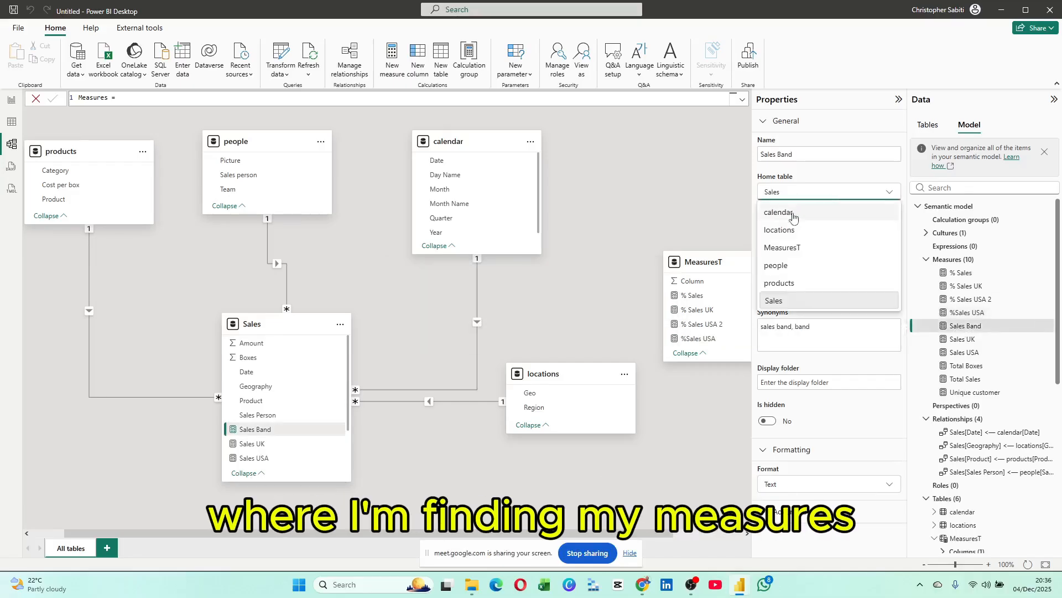
{"action": "left_click", "coordinate": [790, 251]}
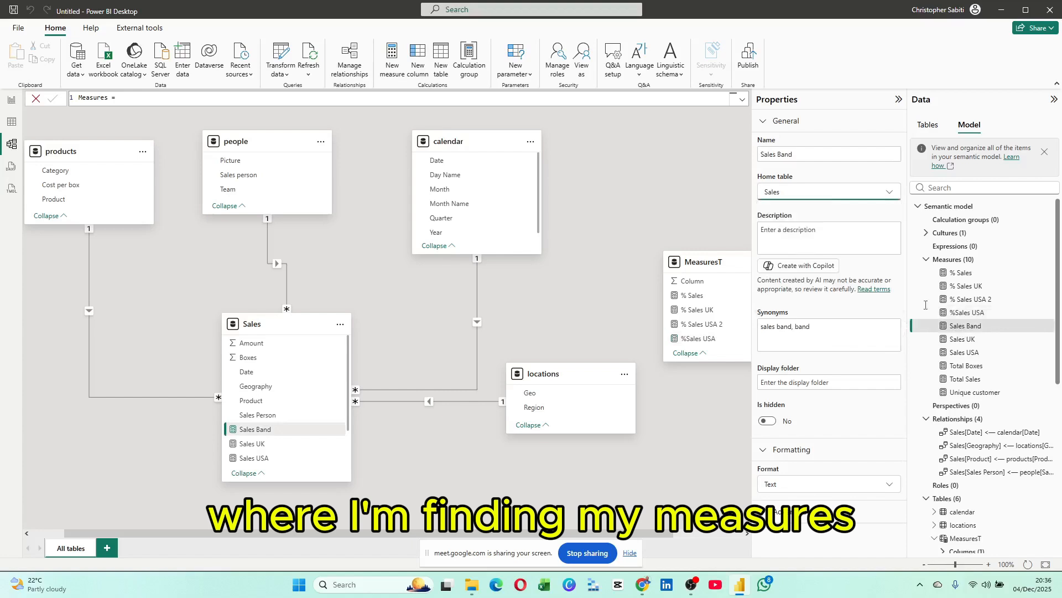
Set the home table of the Sales UK and Sales USA measures to MeasuresT
{"action": "left_click", "coordinate": [965, 339]}
{"action": "left_click", "coordinate": [850, 193]}
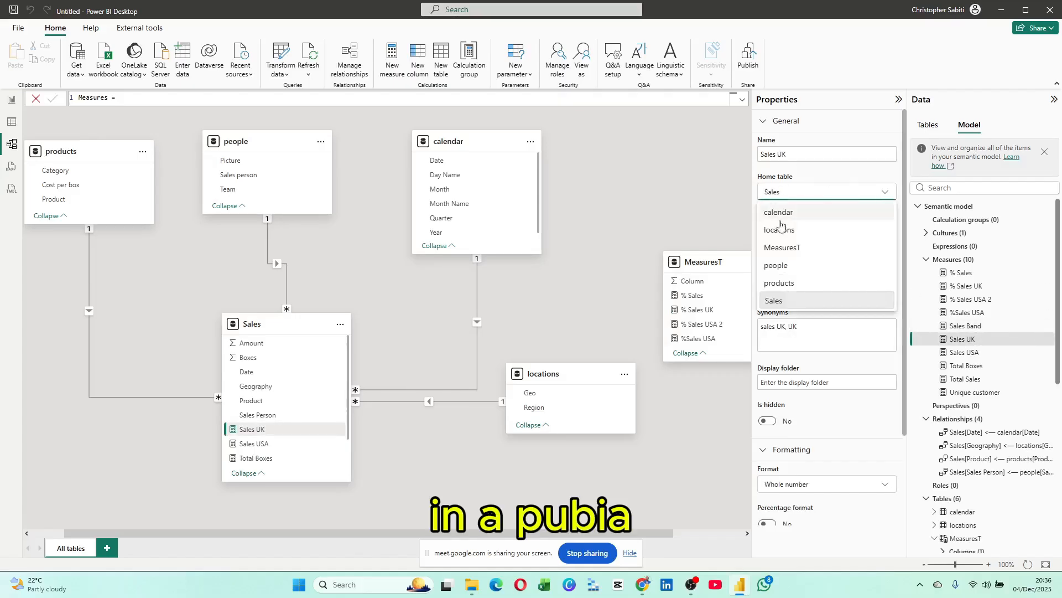
{"action": "left_click", "coordinate": [789, 250]}
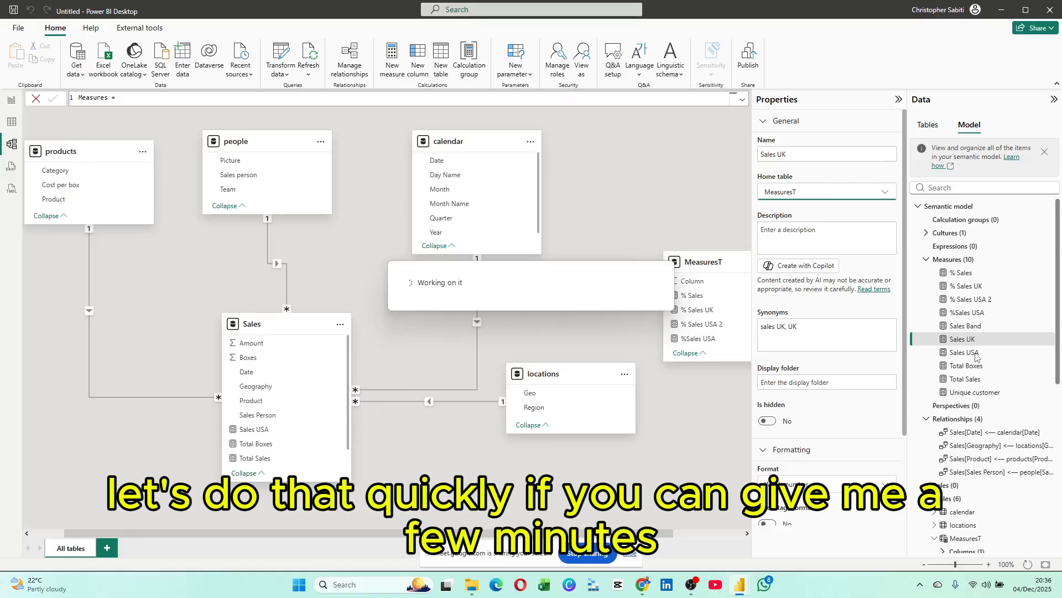
{"action": "left_click", "coordinate": [974, 352]}
{"action": "left_click", "coordinate": [839, 193]}
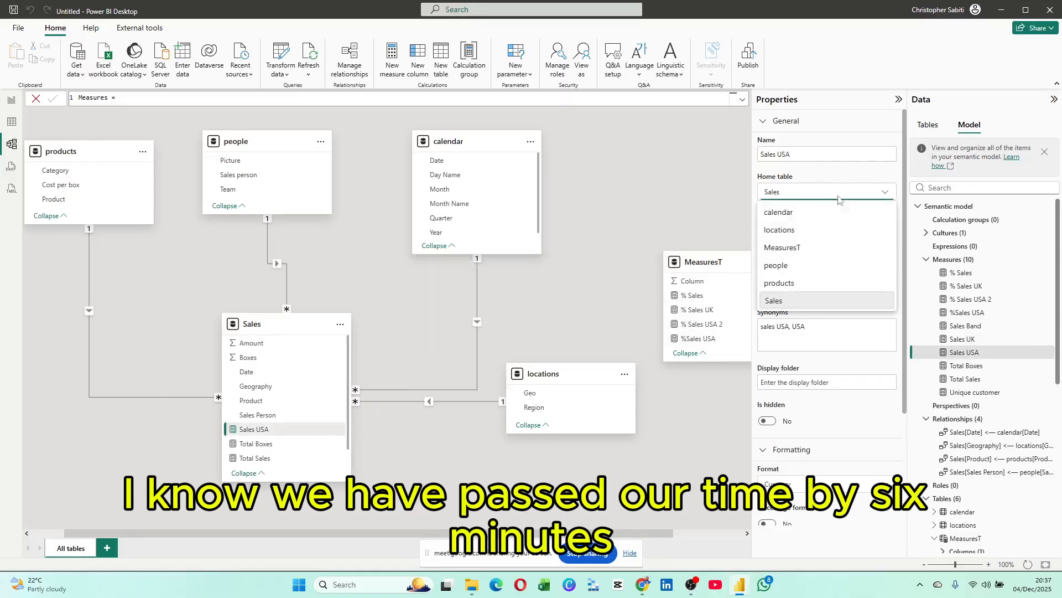
{"action": "left_click", "coordinate": [794, 248]}
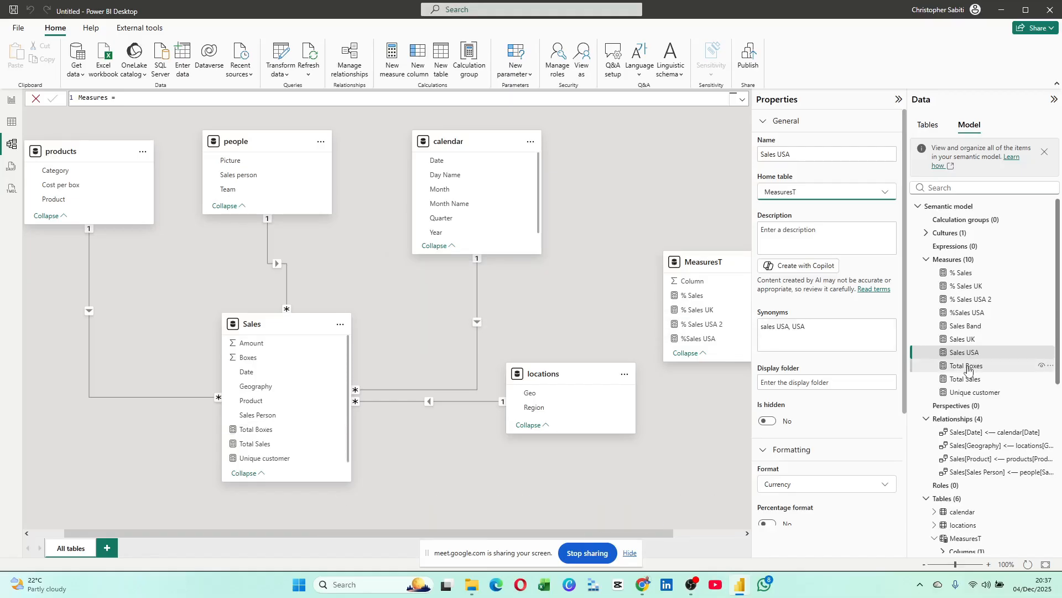
Set the home table of the Total Boxes, Total Sales and Unique customer measures to MeasuresT, one after another
{"action": "left_click", "coordinate": [968, 368]}
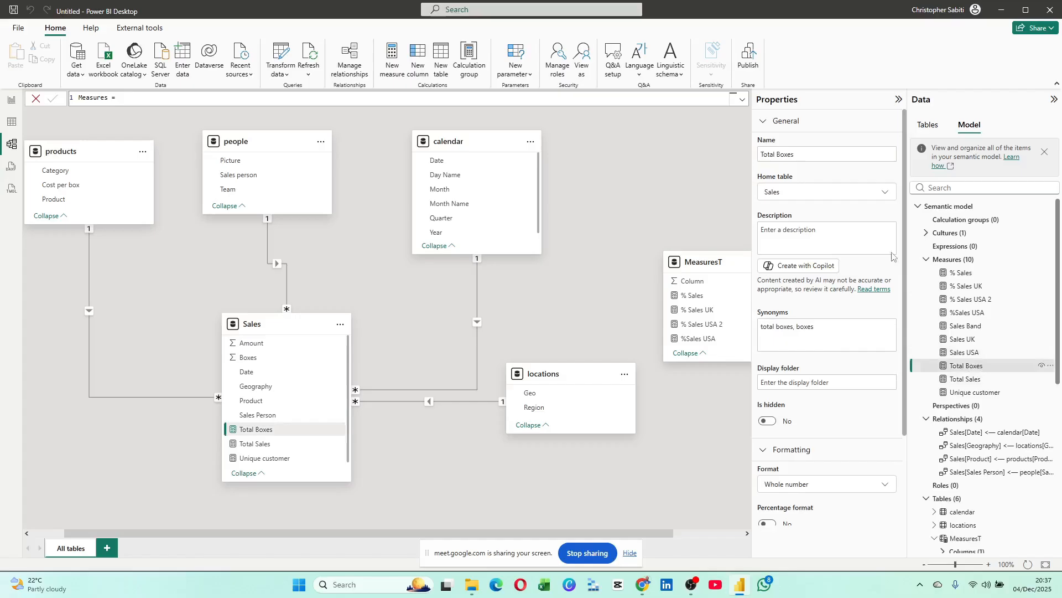
{"action": "left_click", "coordinate": [840, 192]}
{"action": "left_click", "coordinate": [797, 246]}
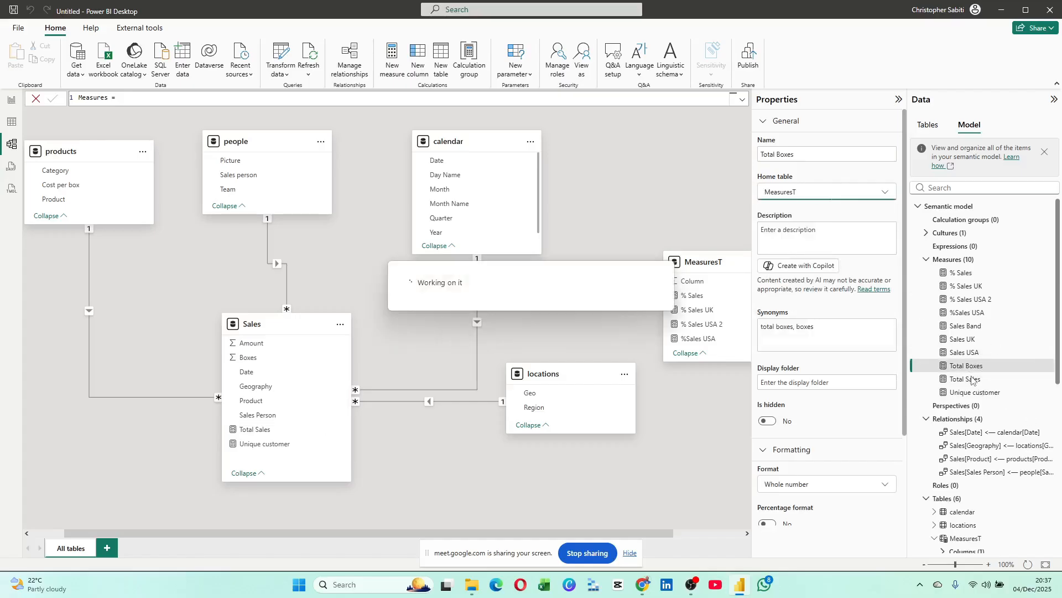
{"action": "left_click", "coordinate": [972, 379]}
{"action": "left_click", "coordinate": [800, 194]}
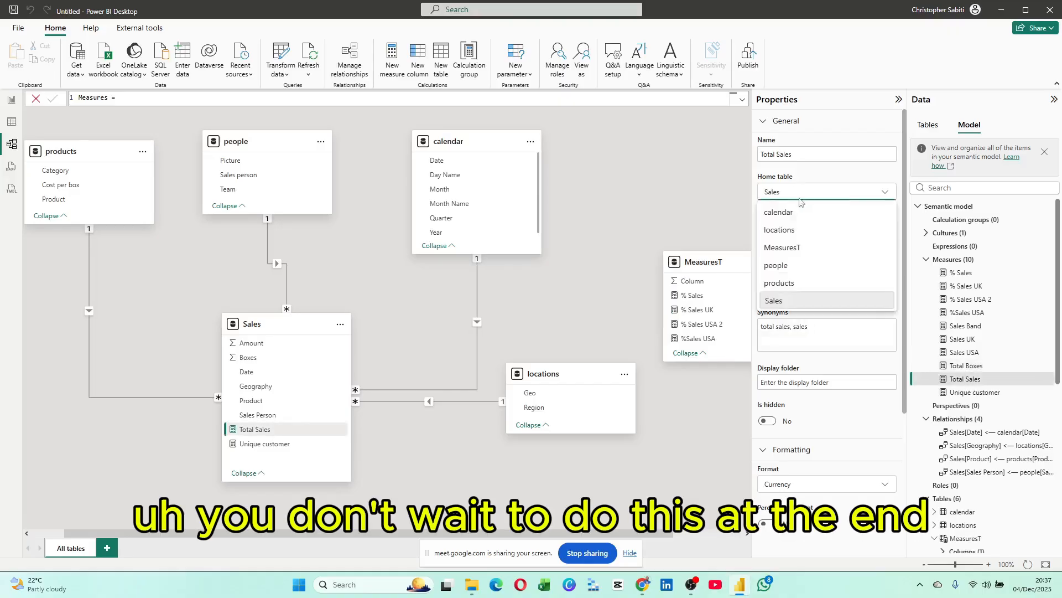
{"action": "left_click", "coordinate": [794, 247]}
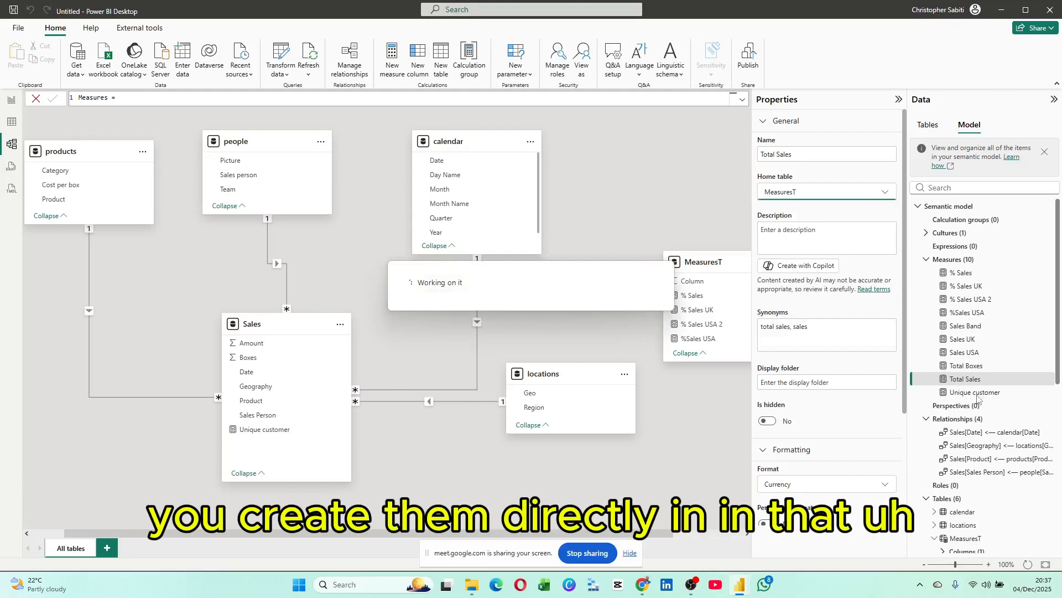
{"action": "left_click", "coordinate": [971, 393]}
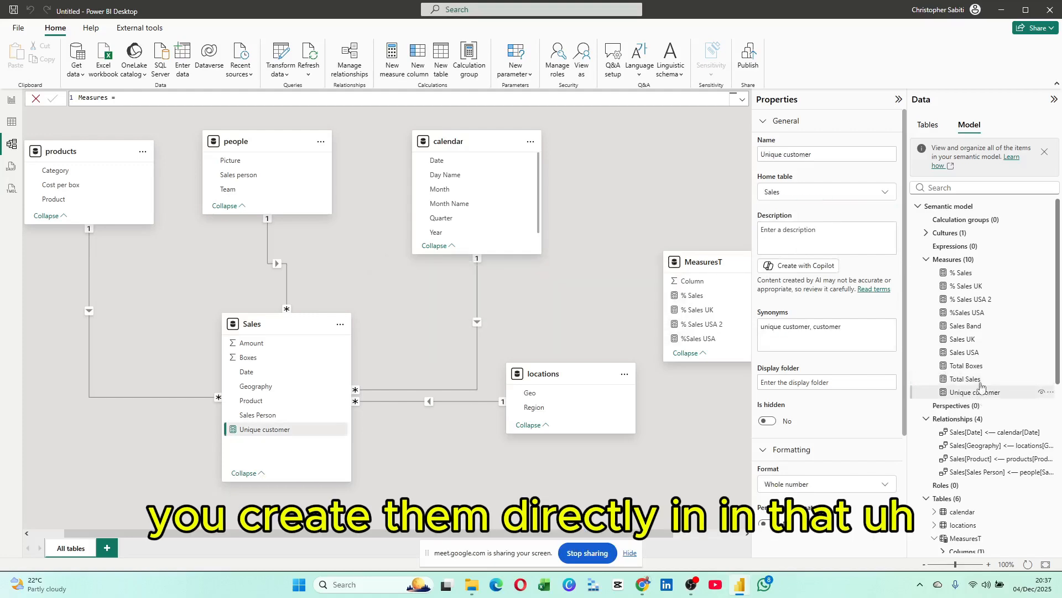
{"action": "left_click", "coordinate": [814, 194]}
{"action": "left_click", "coordinate": [793, 252]}
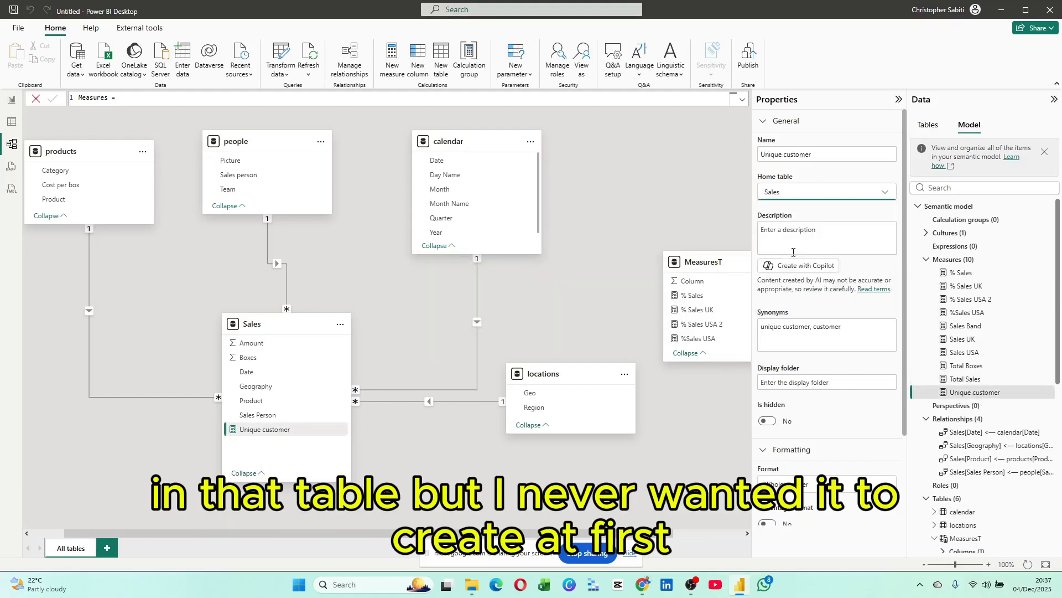
Return to the report view, dismiss the rename message and check which fields remain in the Sales table
{"action": "left_click", "coordinate": [12, 102]}
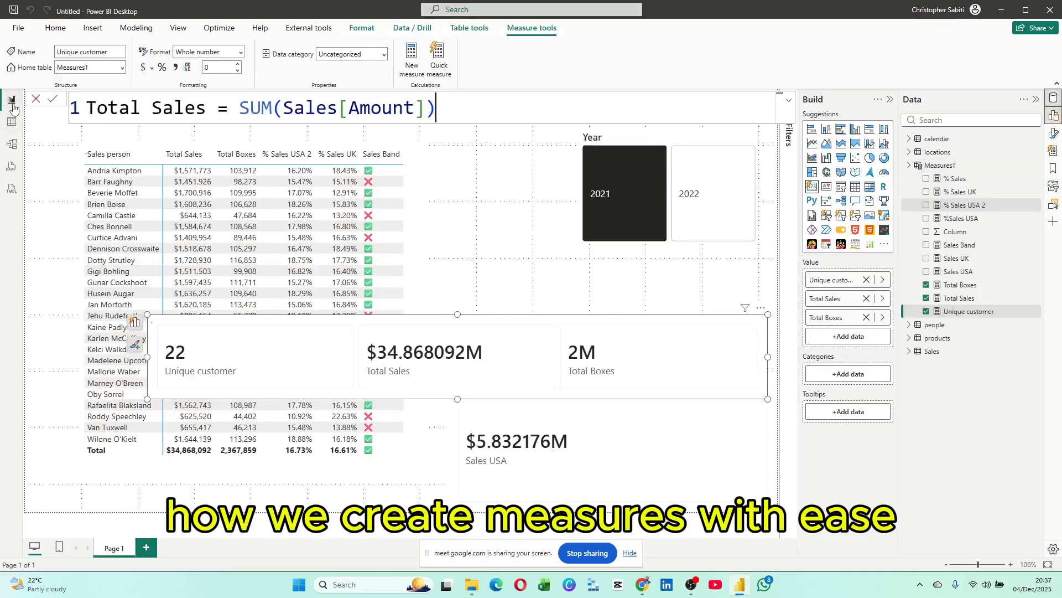
{"action": "left_click", "coordinate": [909, 351]}
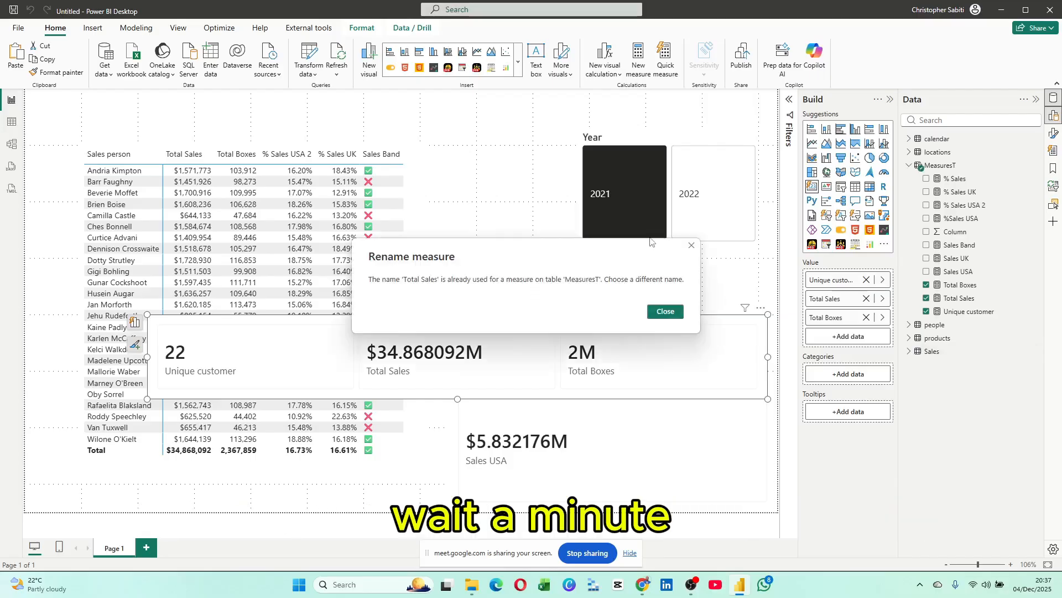
{"action": "left_click", "coordinate": [691, 247]}
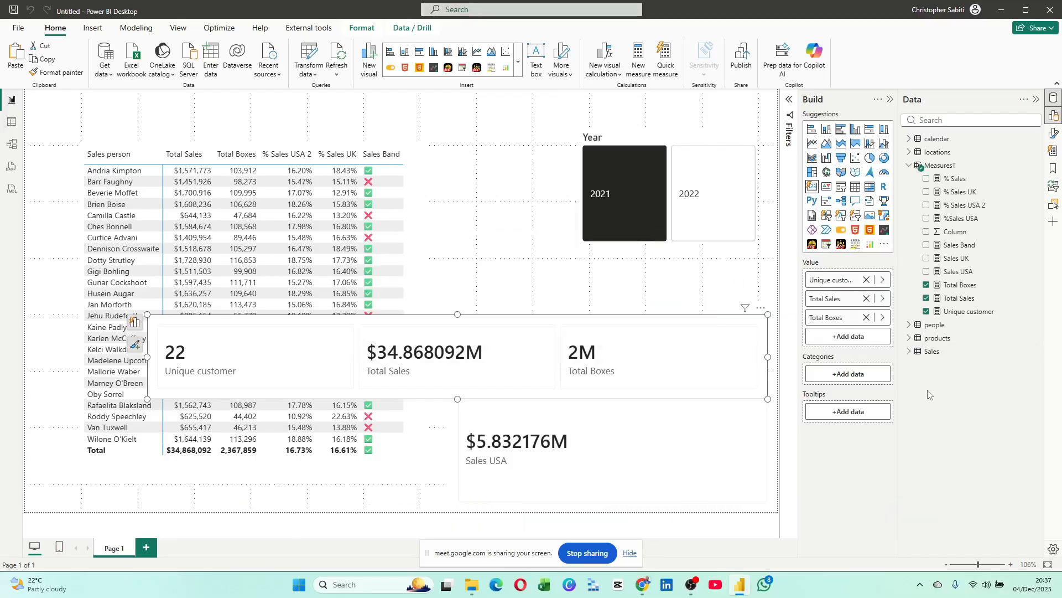
{"action": "left_click", "coordinate": [909, 351]}
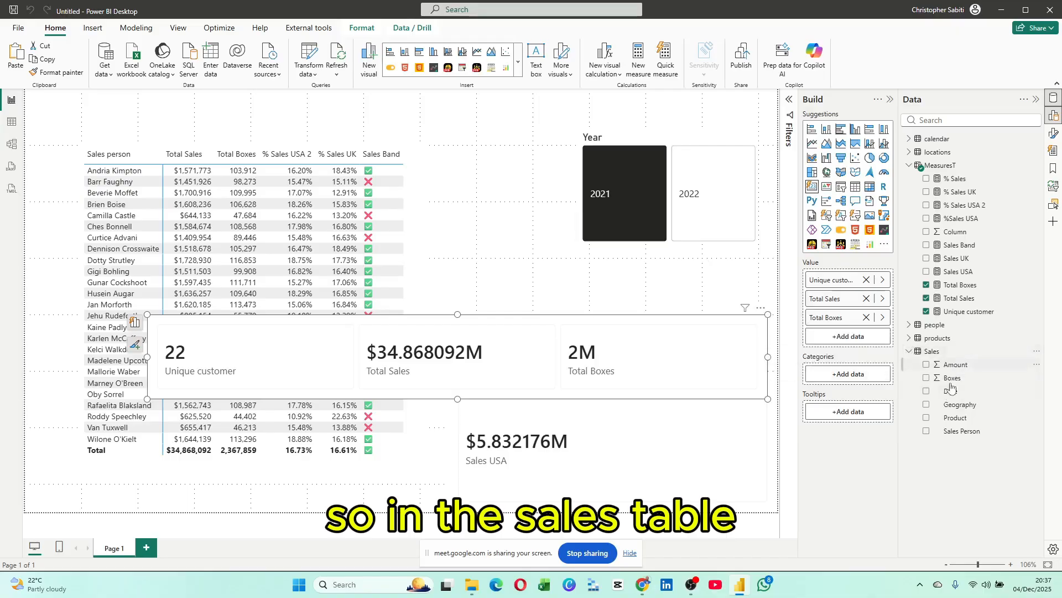
{"action": "left_click", "coordinate": [909, 351]}
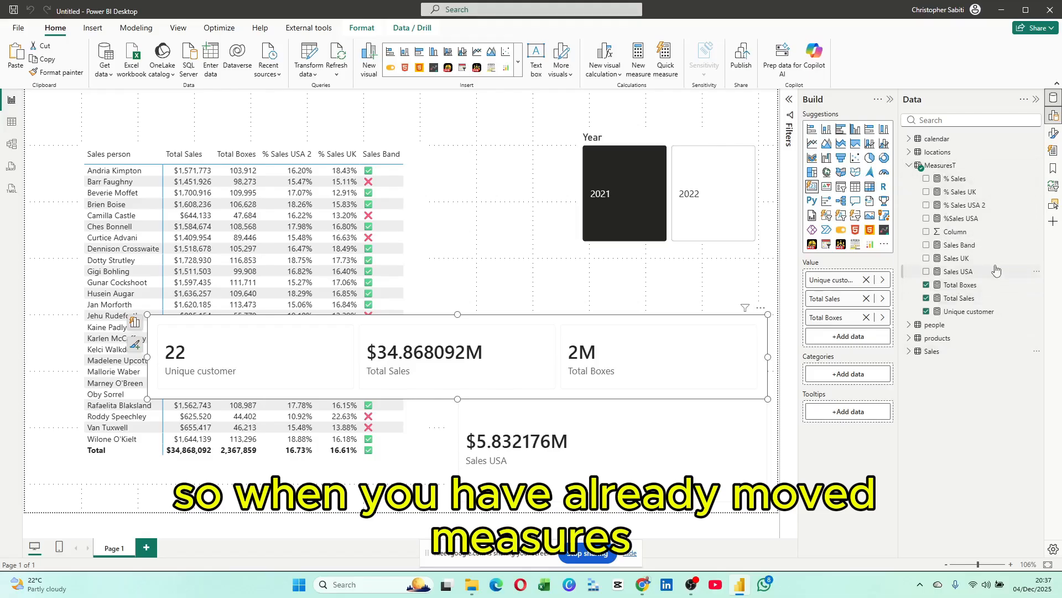
Hide the placeholder Column field of the MeasuresT table, then collapse and re-expand the table to review its measures
{"action": "left_click", "coordinate": [1038, 233]}
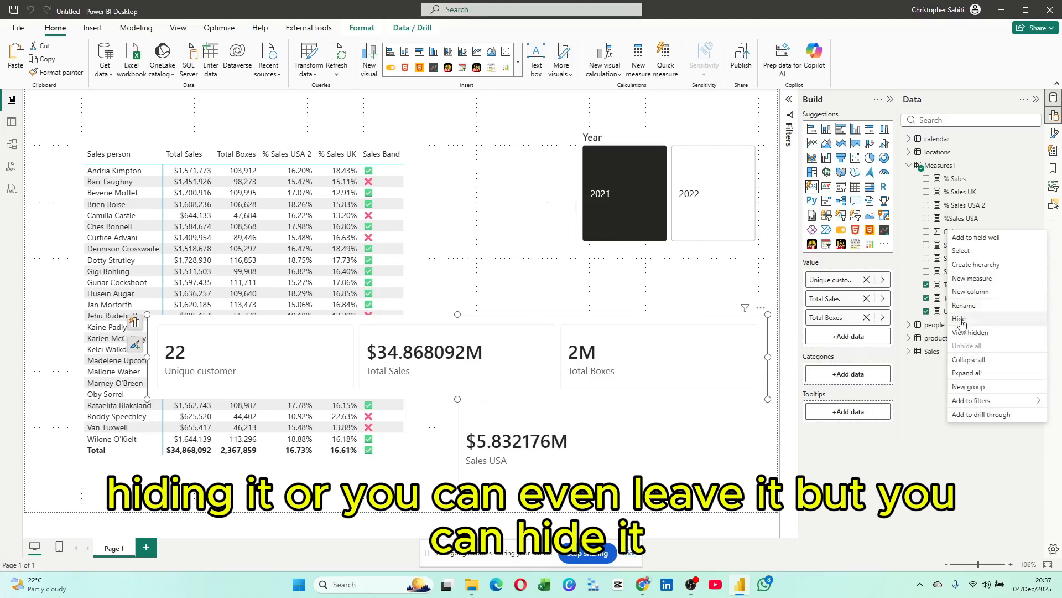
{"action": "left_click", "coordinate": [968, 280]}
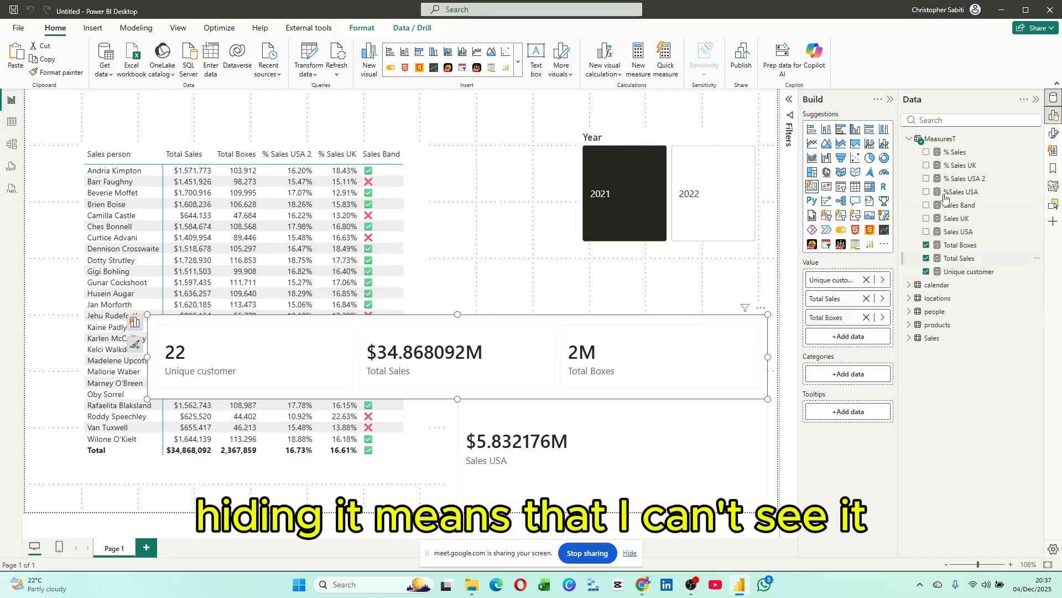
{"action": "left_click", "coordinate": [910, 138]}
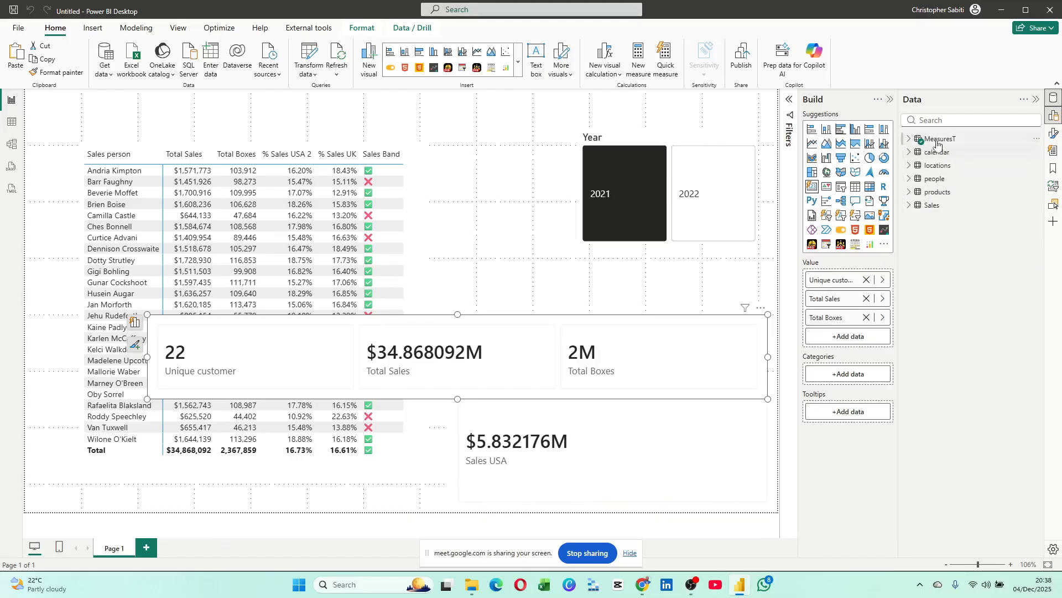
{"action": "left_click", "coordinate": [935, 154]}
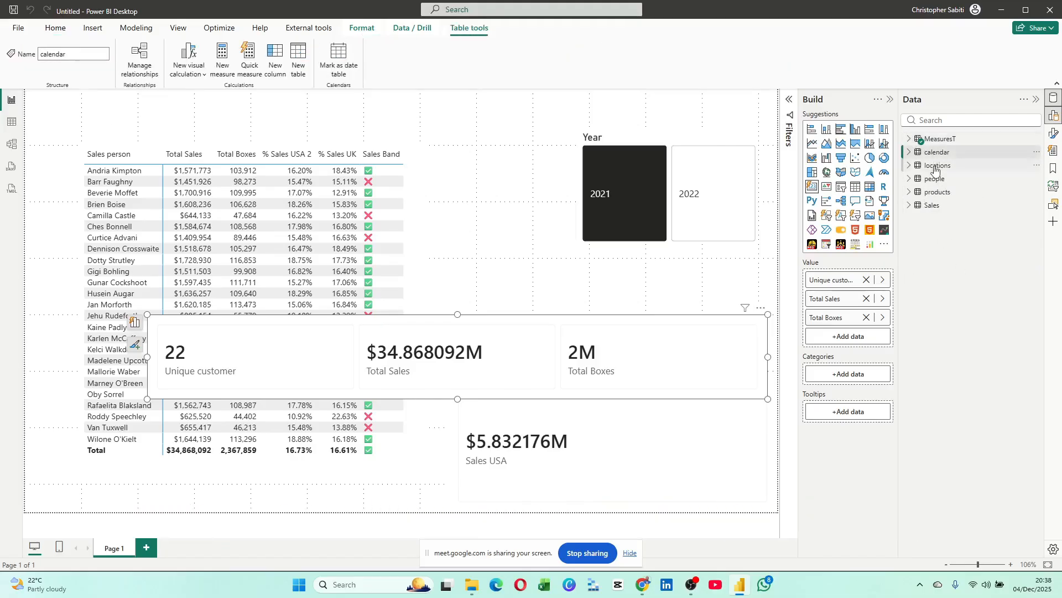
{"action": "left_click", "coordinate": [939, 142]}
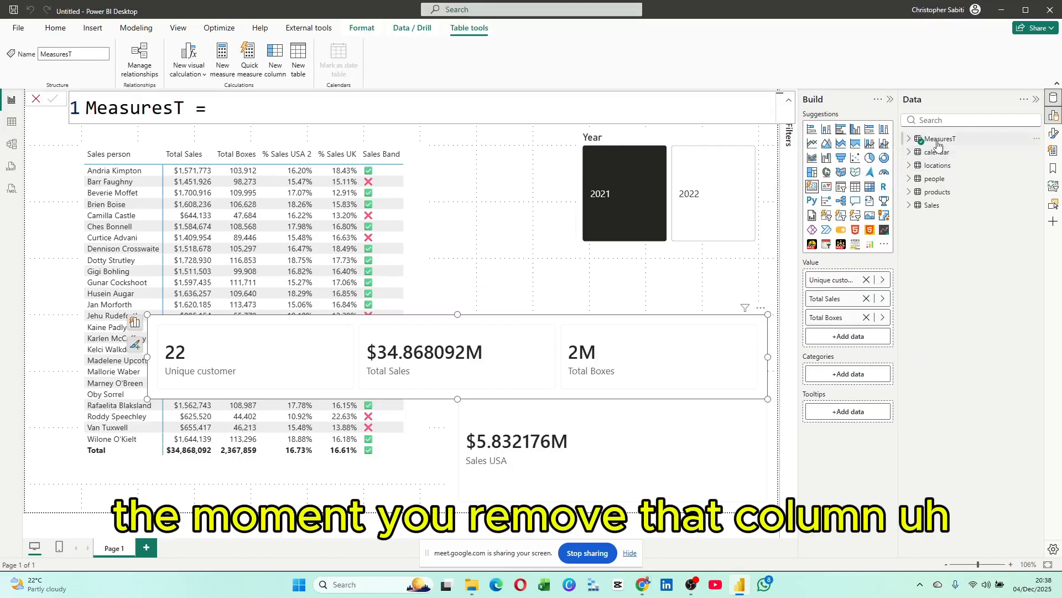
{"action": "left_click", "coordinate": [937, 143]}
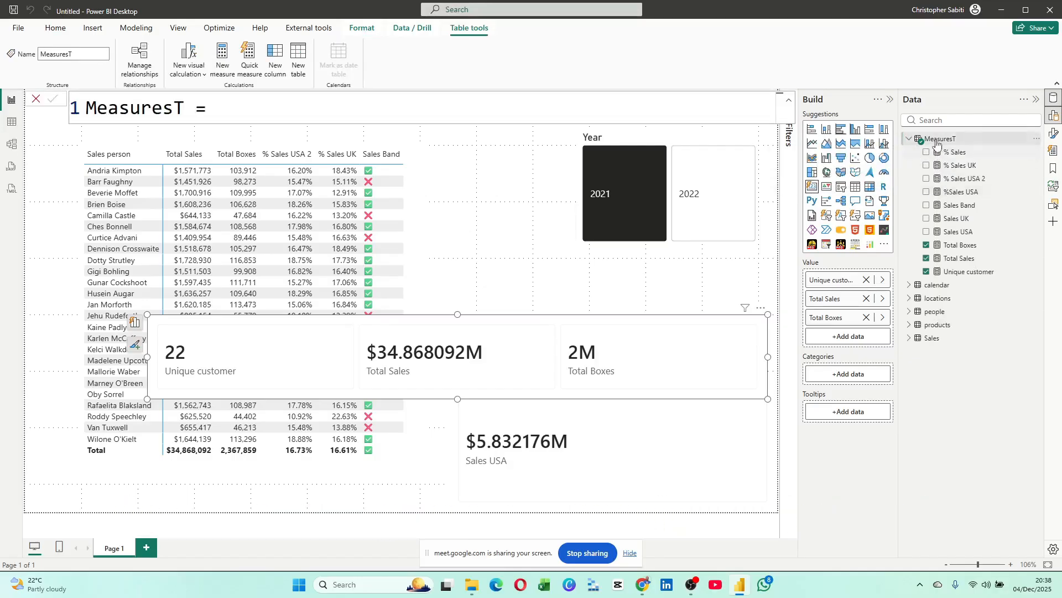
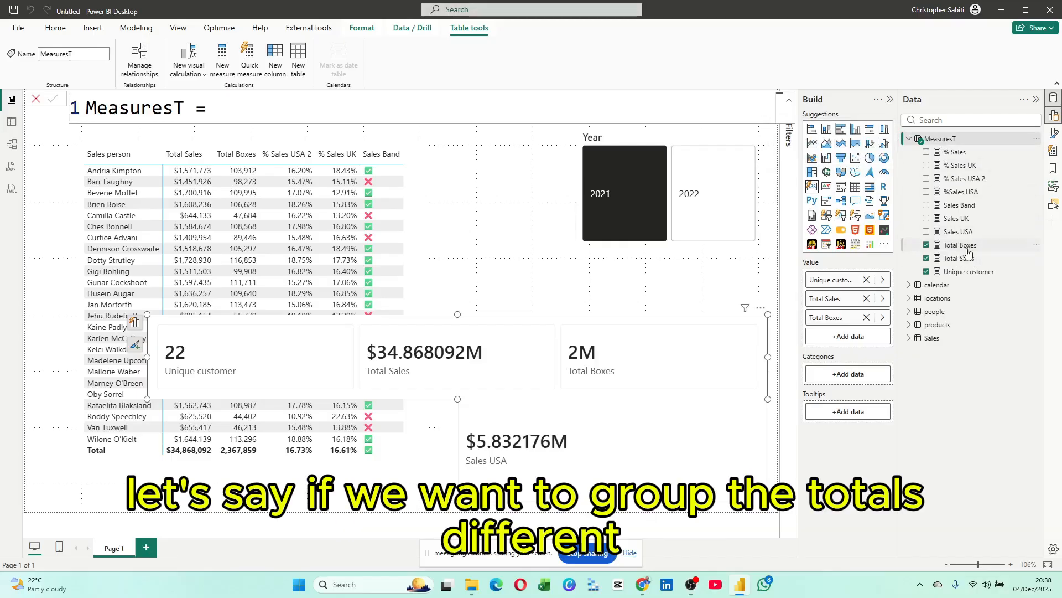
In the model view, move the MeasuresT table beside the calendar table and enlarge it to show more of its measures
{"action": "left_click", "coordinate": [12, 146]}
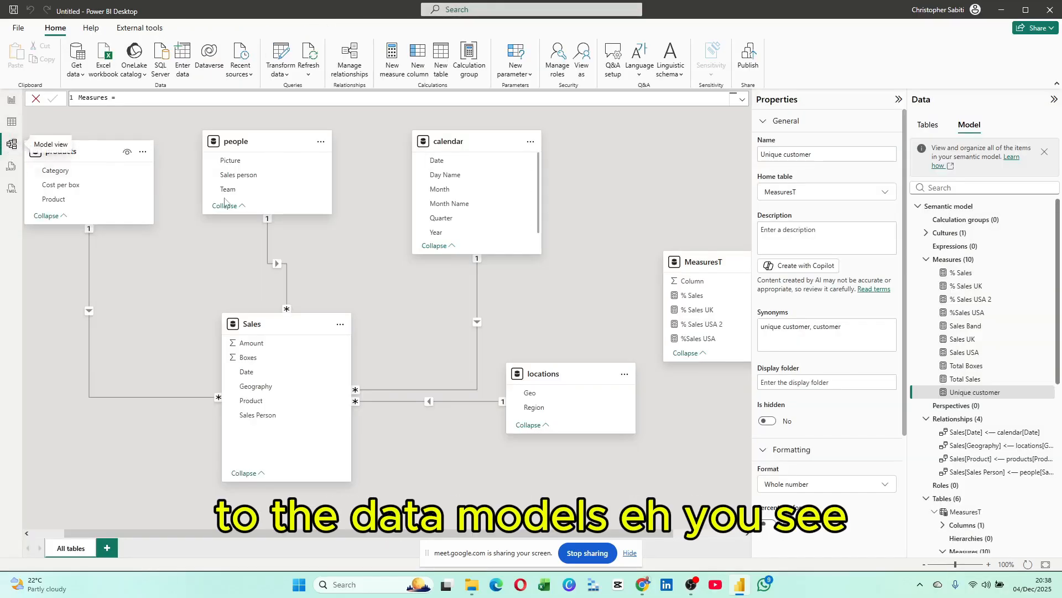
{"action": "left_click_drag", "start_coordinate": [702, 261], "coordinate": [659, 160]}
{"action": "left_click_drag", "start_coordinate": [676, 254], "coordinate": [662, 327]}
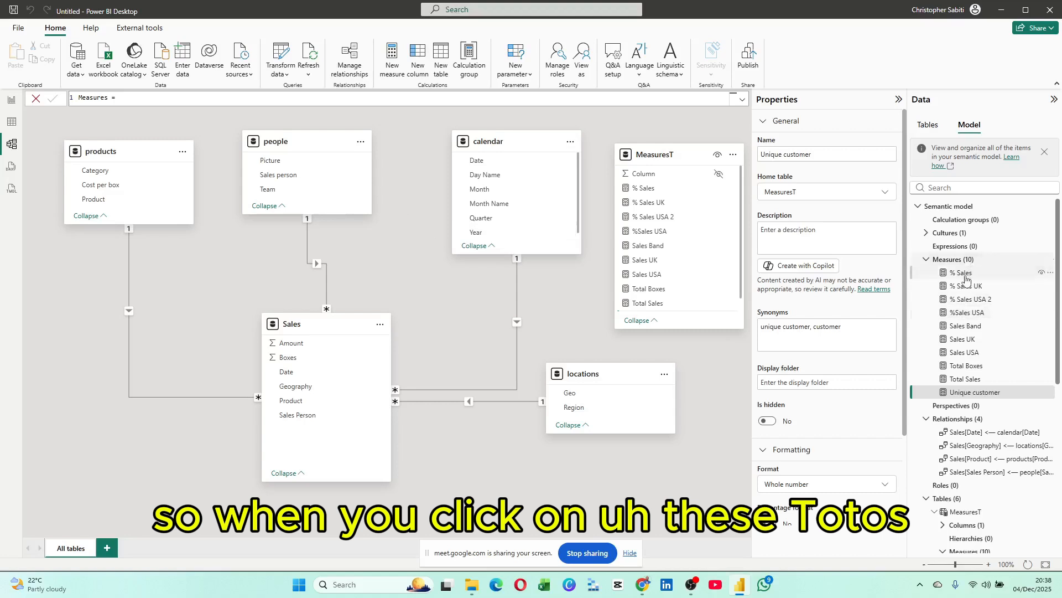
Assign the Total Boxes measure to a display folder named Totals and copy the folder name
{"action": "left_click", "coordinate": [965, 366]}
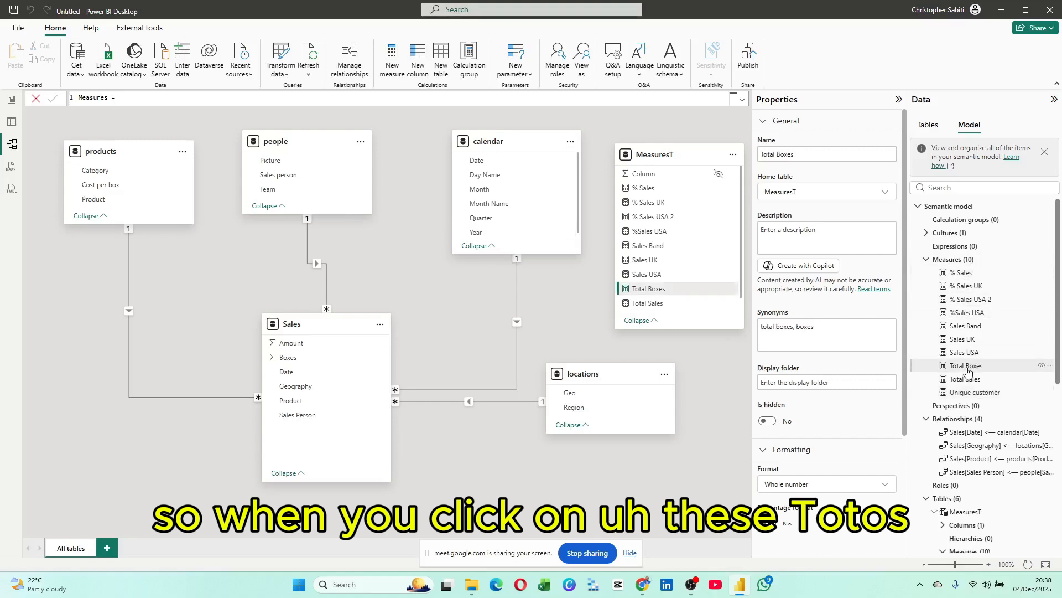
{"action": "left_click", "coordinate": [768, 382]}
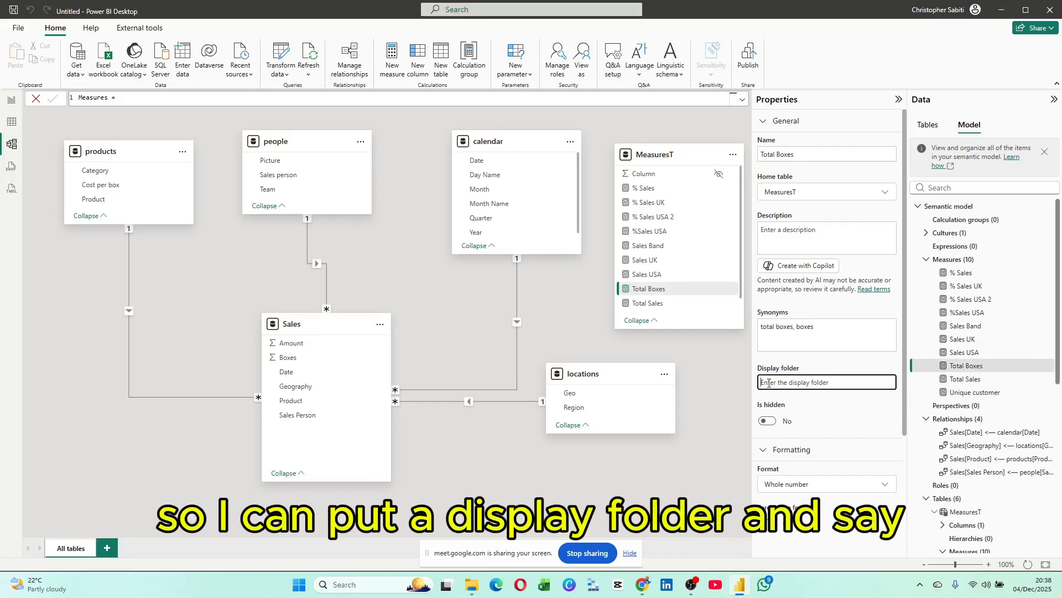
{"action": "type", "text": "Totals"}
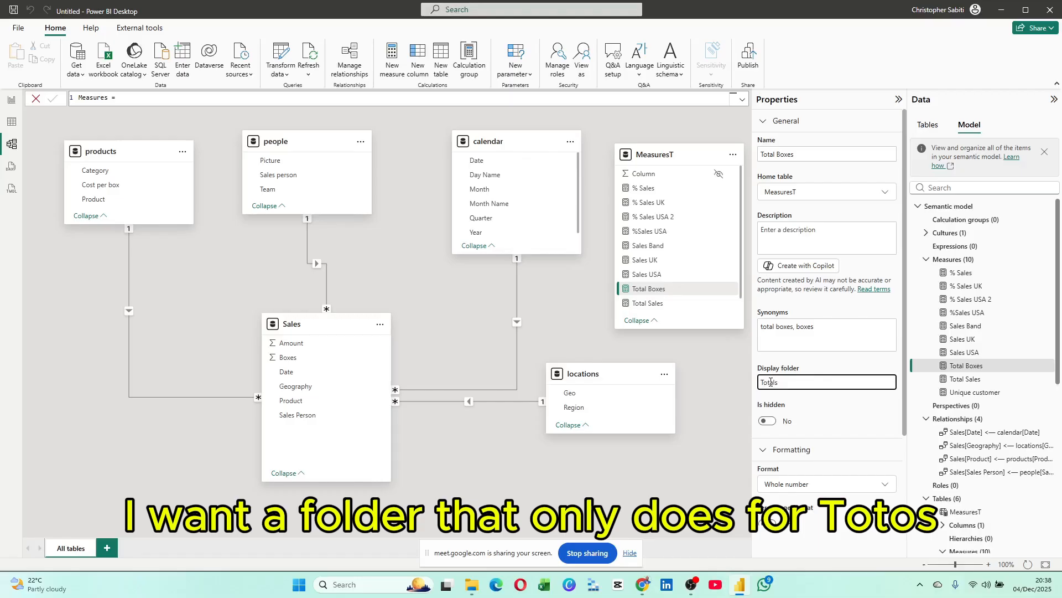
{"action": "left_click", "coordinate": [821, 407]}
{"action": "left_click_drag", "start_coordinate": [797, 383], "coordinate": [745, 385]}
{"action": "key", "text": "ctrl+c"}
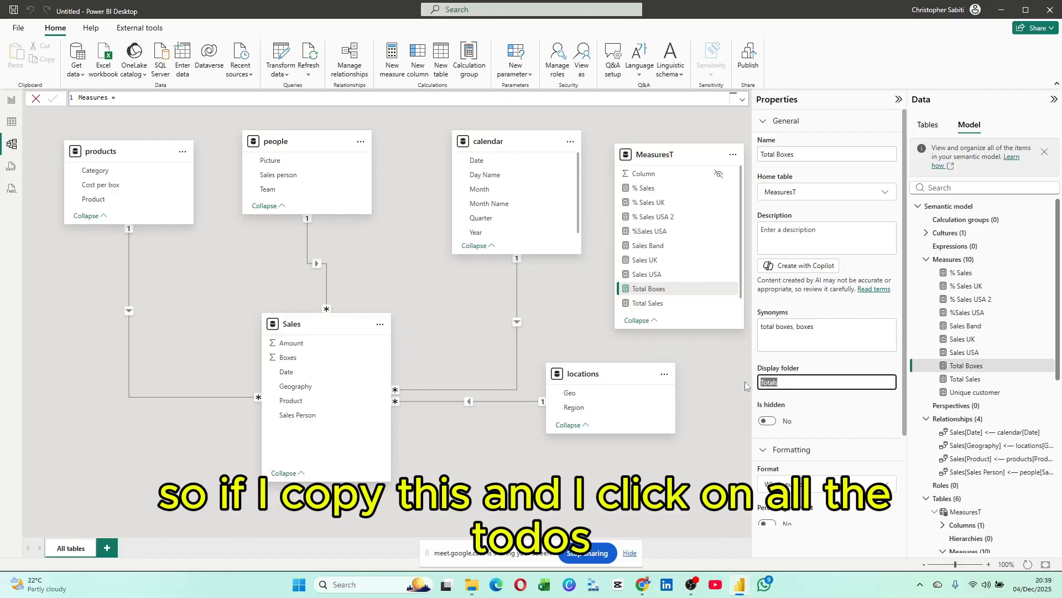
Assign the Total Sales and Unique customer measures to the Totals display folder using the copied name
{"action": "left_click", "coordinate": [966, 378]}
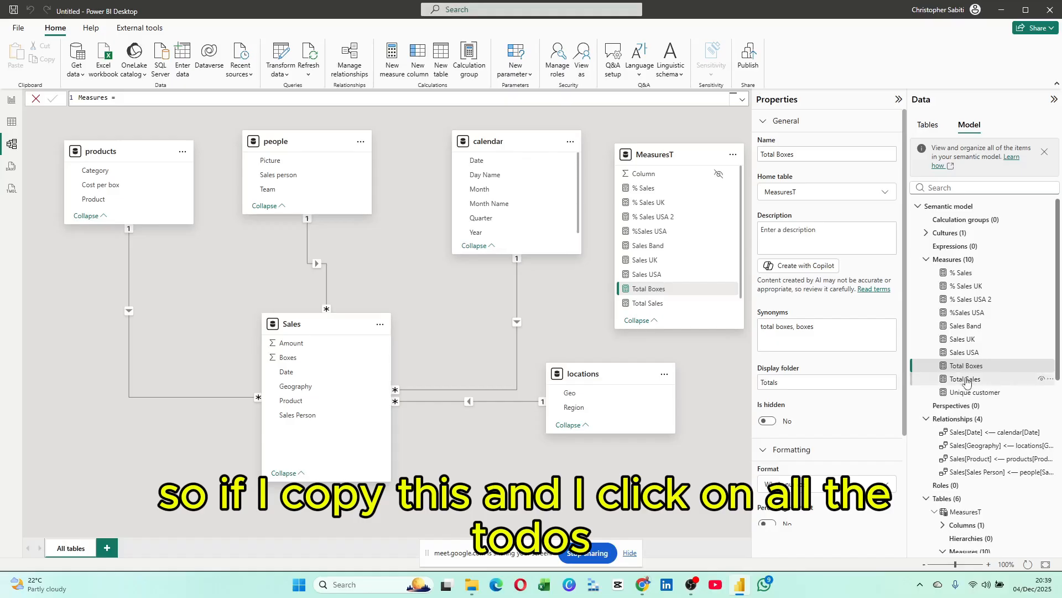
{"action": "left_click", "coordinate": [781, 379]}
{"action": "key", "text": "ctrl+v"}
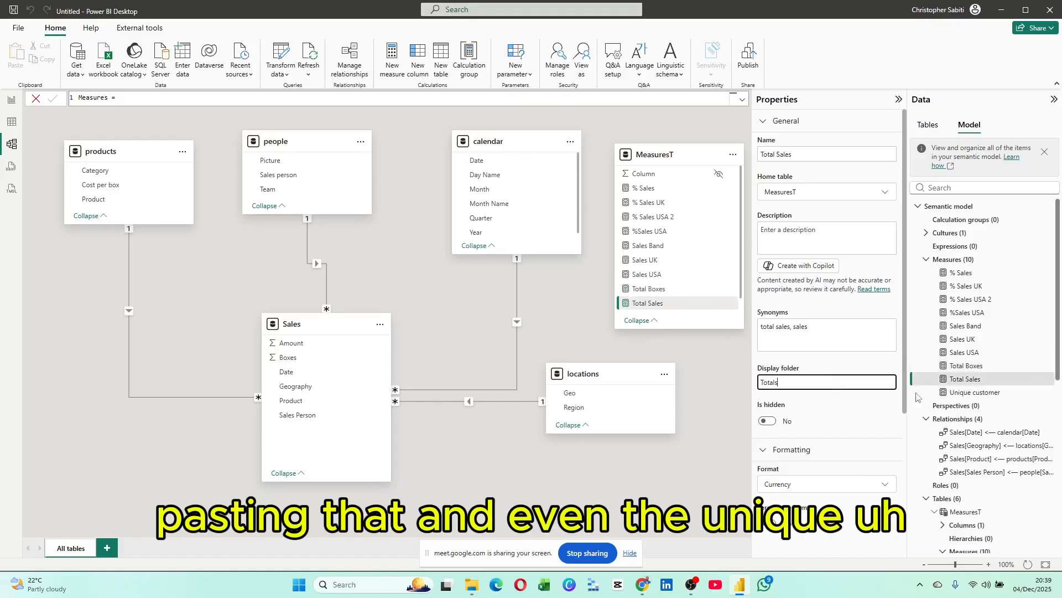
{"action": "left_click", "coordinate": [966, 392]}
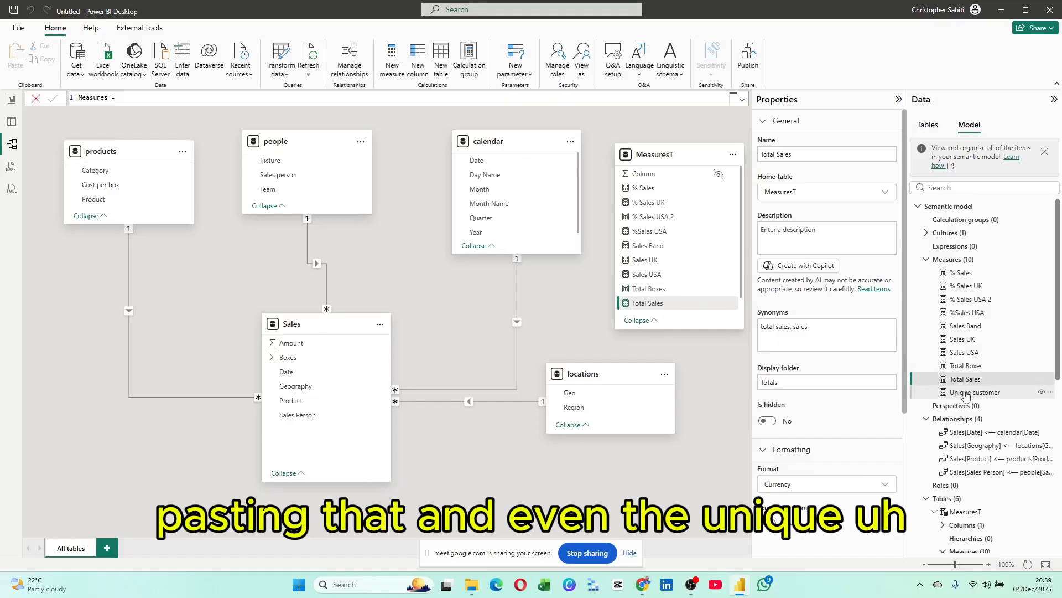
{"action": "left_click", "coordinate": [767, 383]}
{"action": "key", "text": "ctrl+v"}
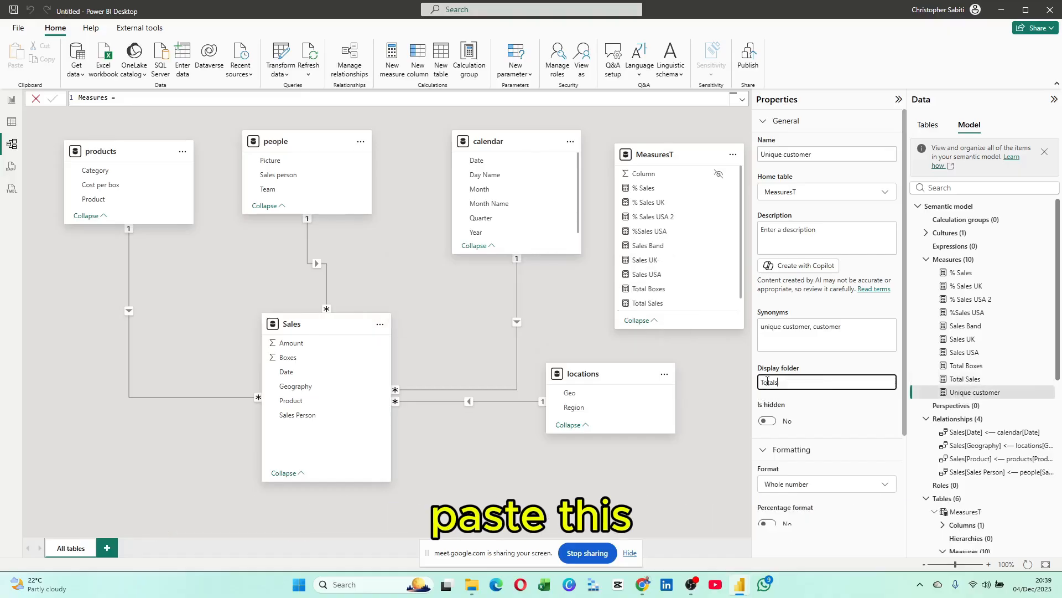
Examine the contents of the Totals folder under MeasuresT in the report view, then return to the model view
{"action": "left_click", "coordinate": [12, 99]}
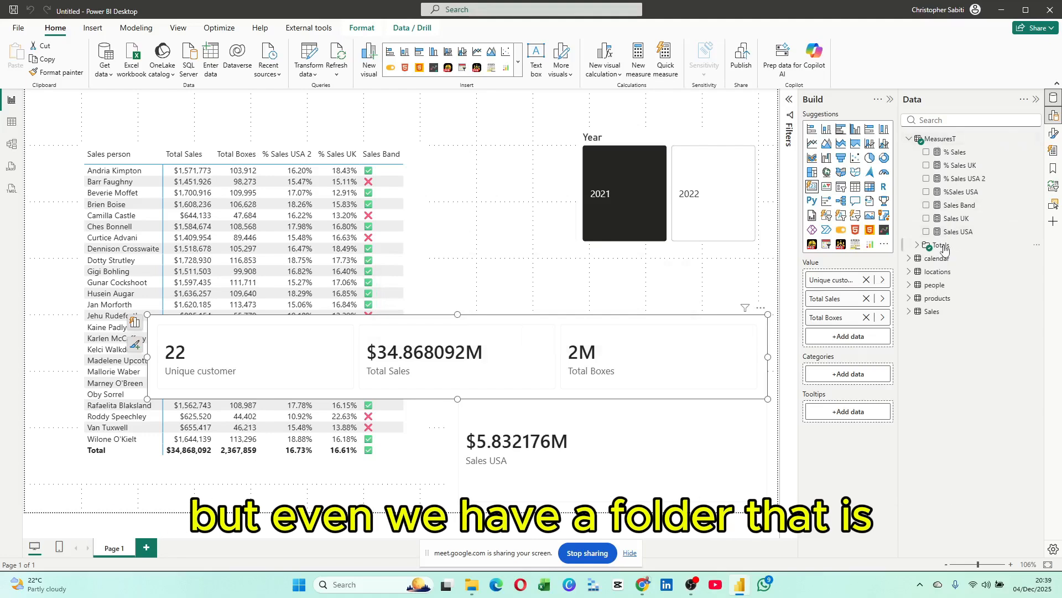
{"action": "left_click", "coordinate": [916, 246]}
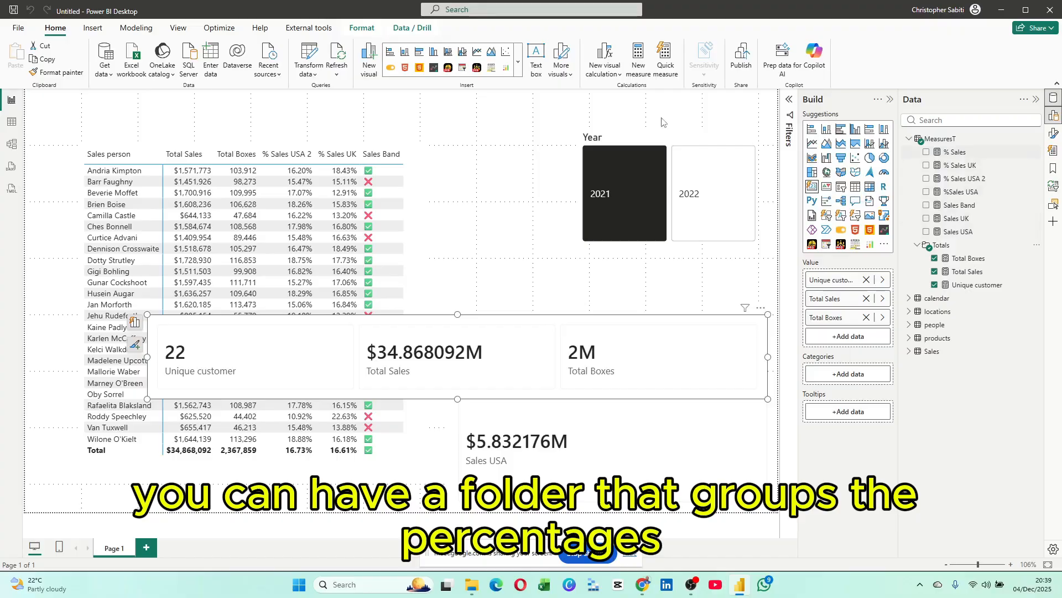
{"action": "left_click", "coordinate": [11, 144]}
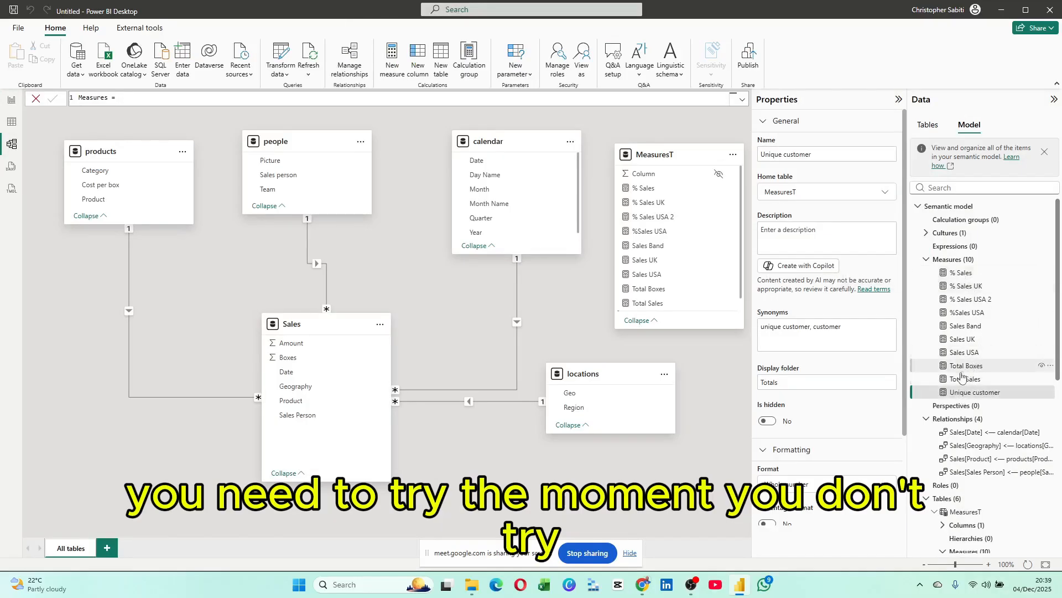
Assign the Sales USA, Sales UK and Sales Band measures to a display folder named Sales
{"action": "left_click", "coordinate": [946, 355]}
{"action": "left_click", "coordinate": [790, 383]}
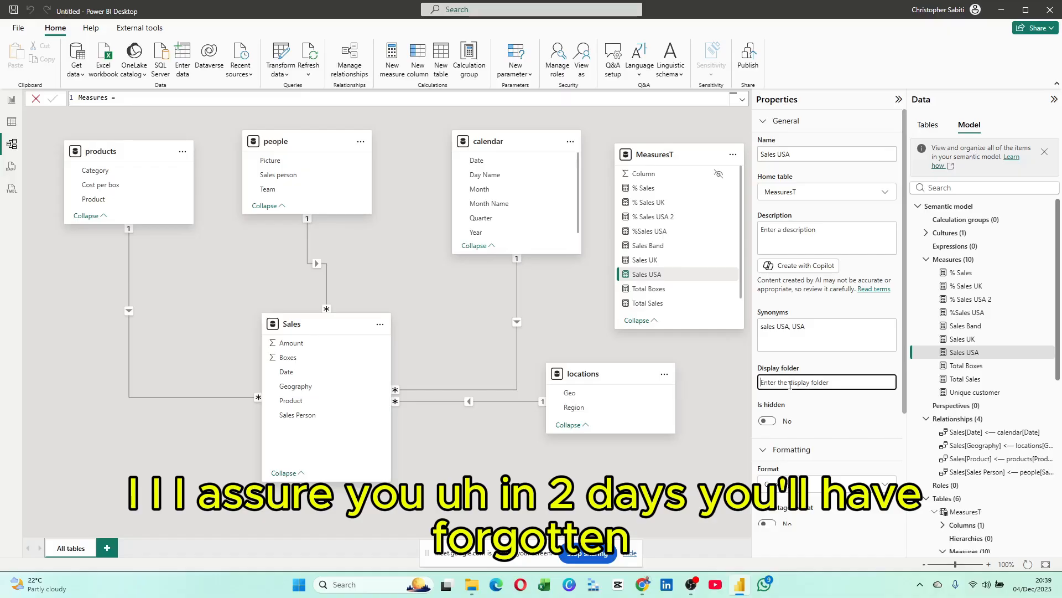
{"action": "type", "text": "Sales"}
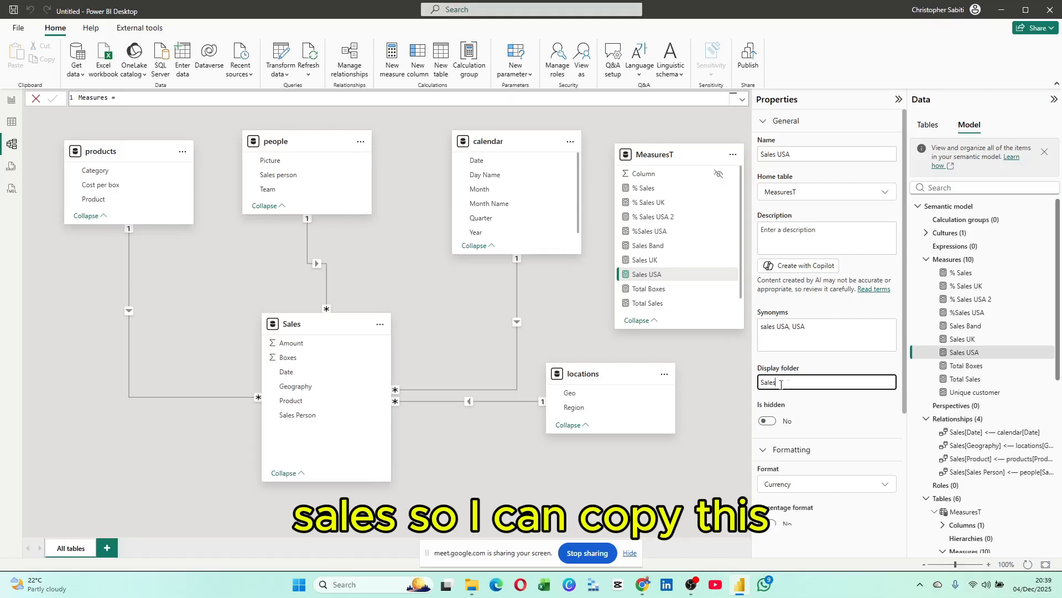
{"action": "left_click", "coordinate": [968, 342]}
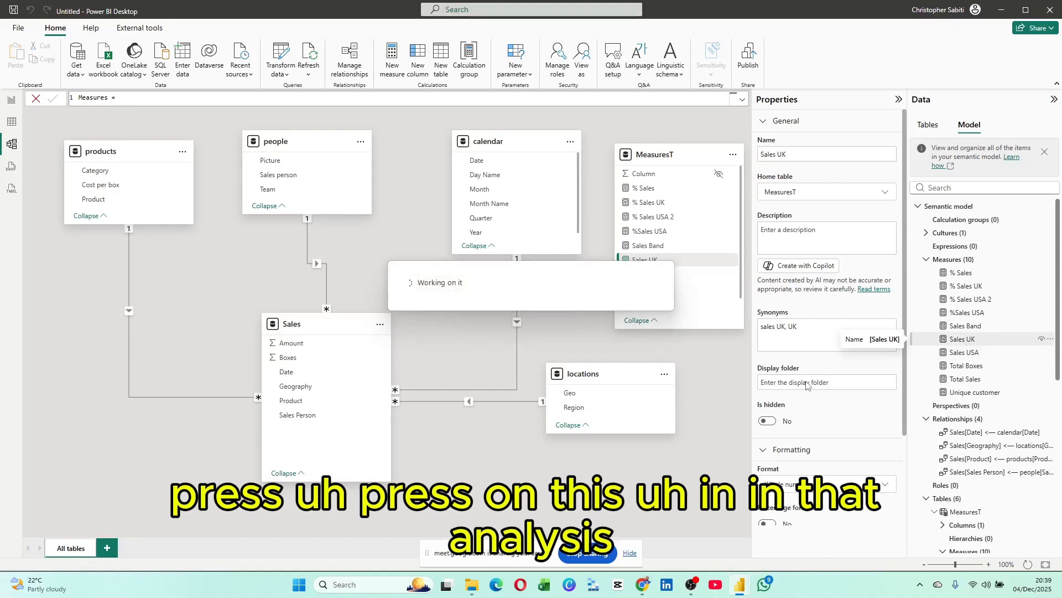
{"action": "left_click", "coordinate": [786, 383]}
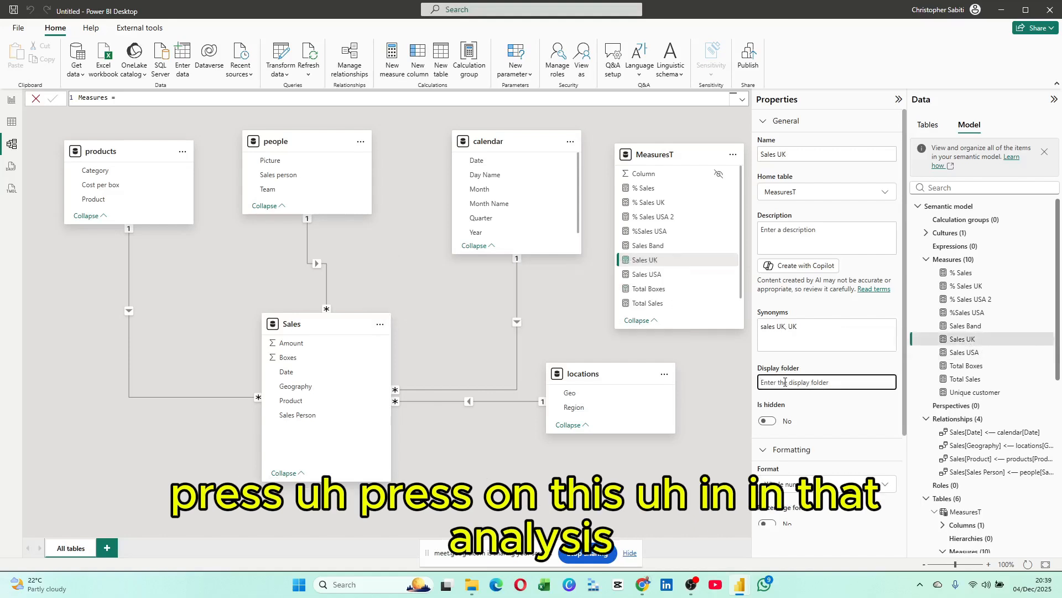
{"action": "left_click", "coordinate": [966, 326]}
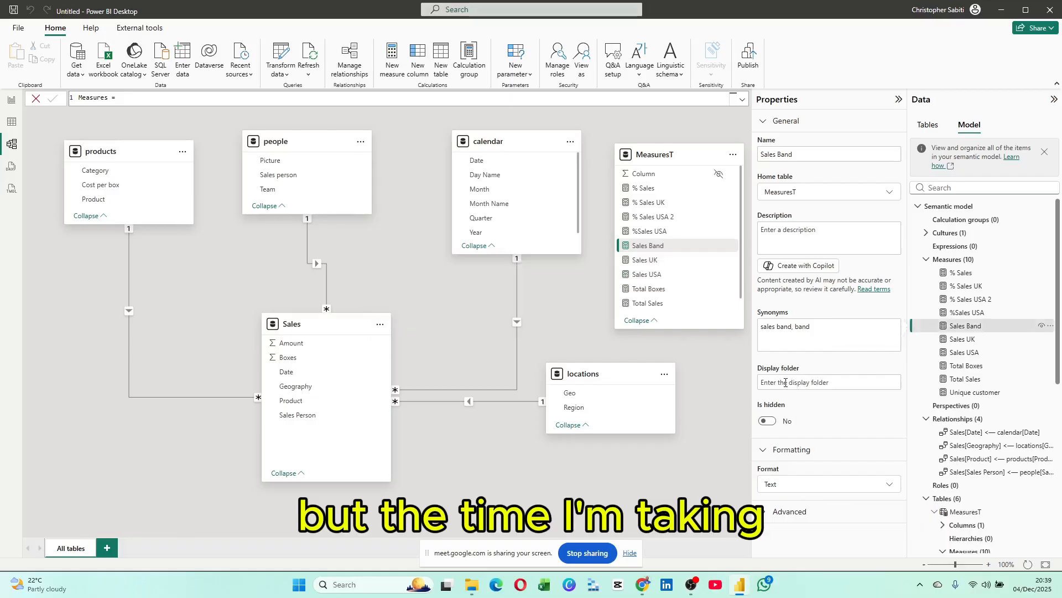
{"action": "left_click", "coordinate": [786, 383]}
{"action": "type", "text": "Sales"}
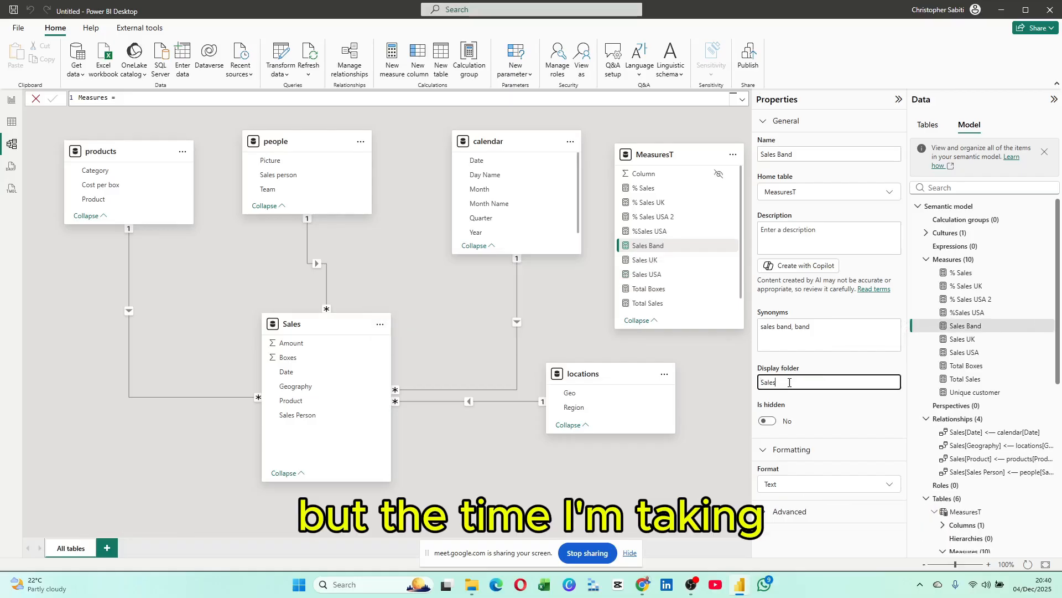
Assign the %Sales USA measure to a display folder named %tages and copy the folder name
{"action": "left_click", "coordinate": [963, 313]}
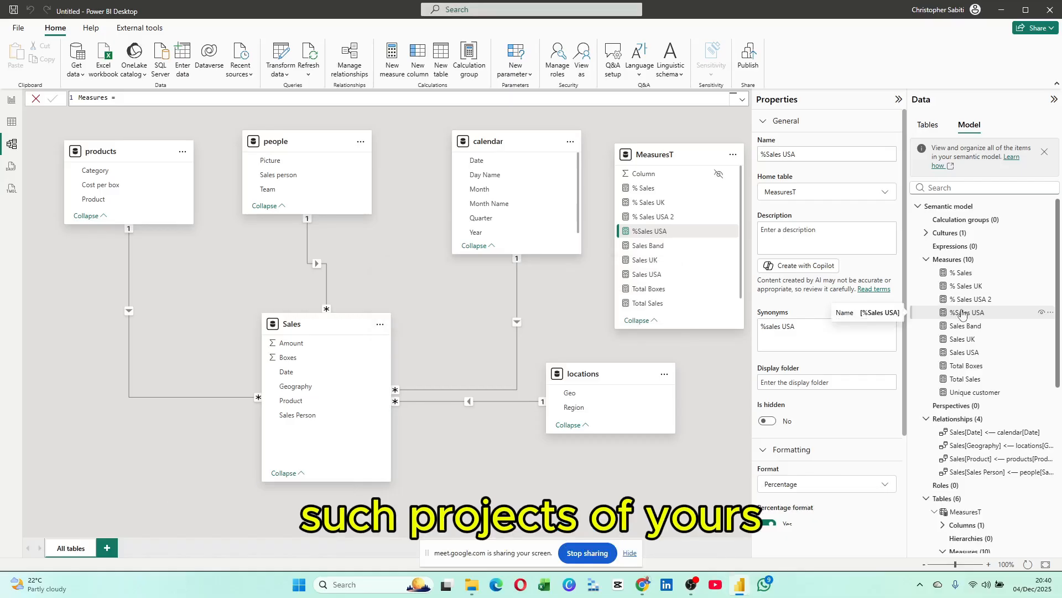
{"action": "left_click", "coordinate": [794, 382]}
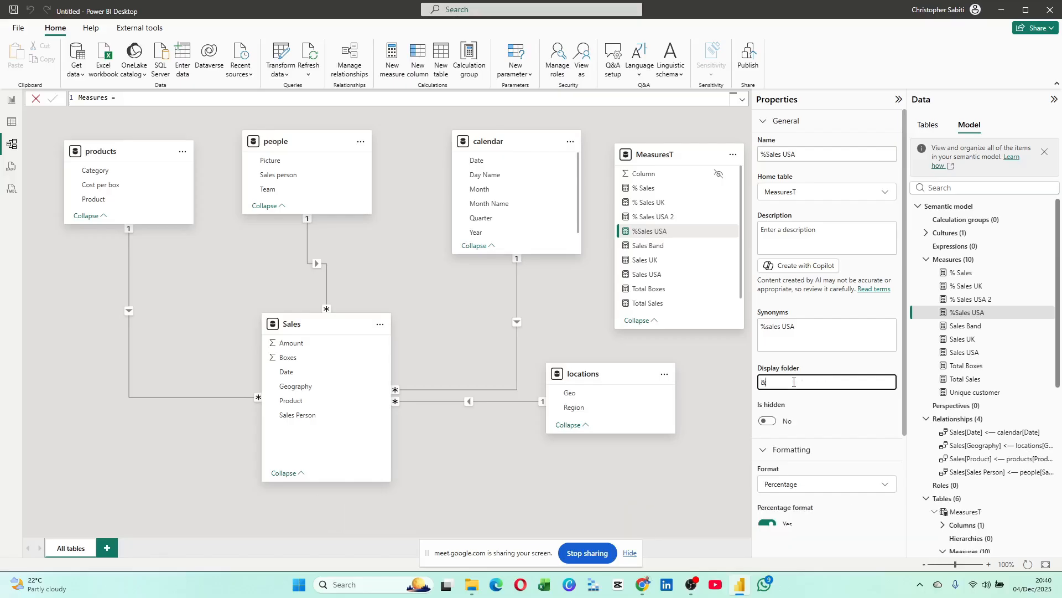
{"action": "type", "text": "%tages"}
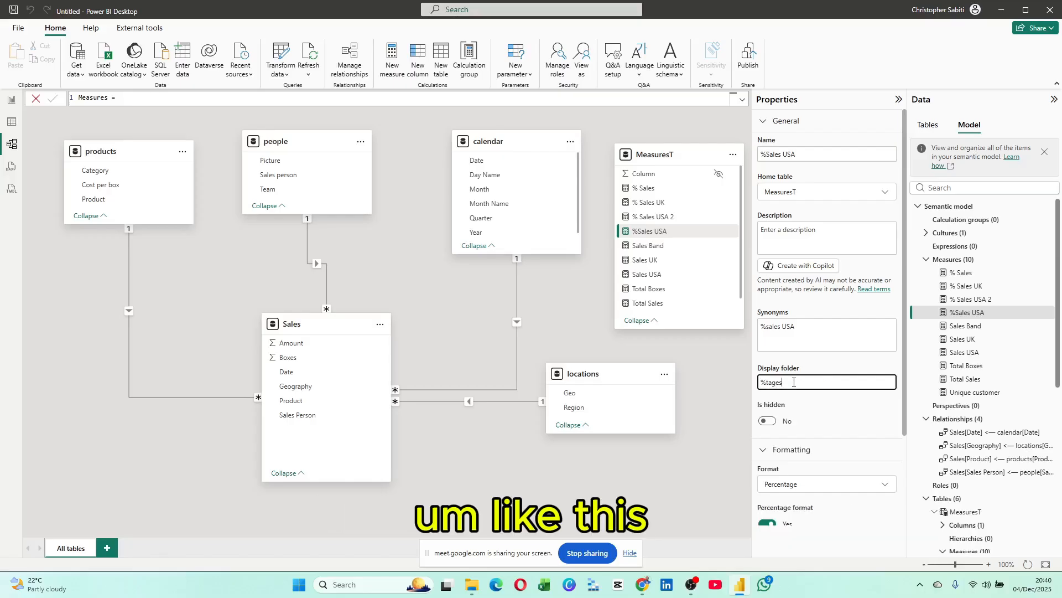
{"action": "key", "text": "Return"}
{"action": "key", "text": "ctrl+c"}
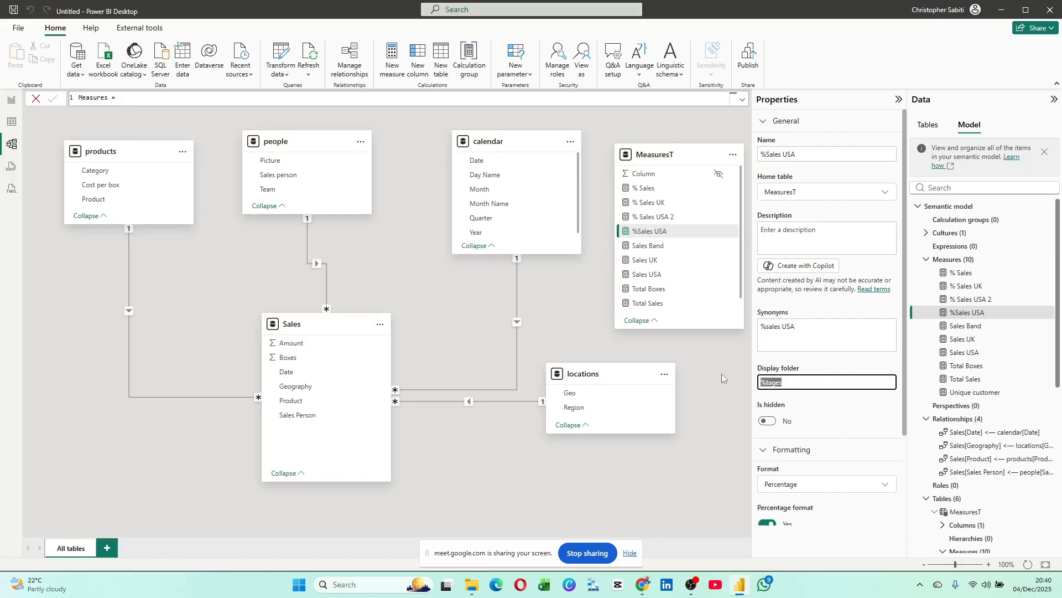
Assign the % Sales USA 2 measure to the %tages display folder using the copied name, and select the % Sales UK measure
{"action": "left_click", "coordinate": [973, 299]}
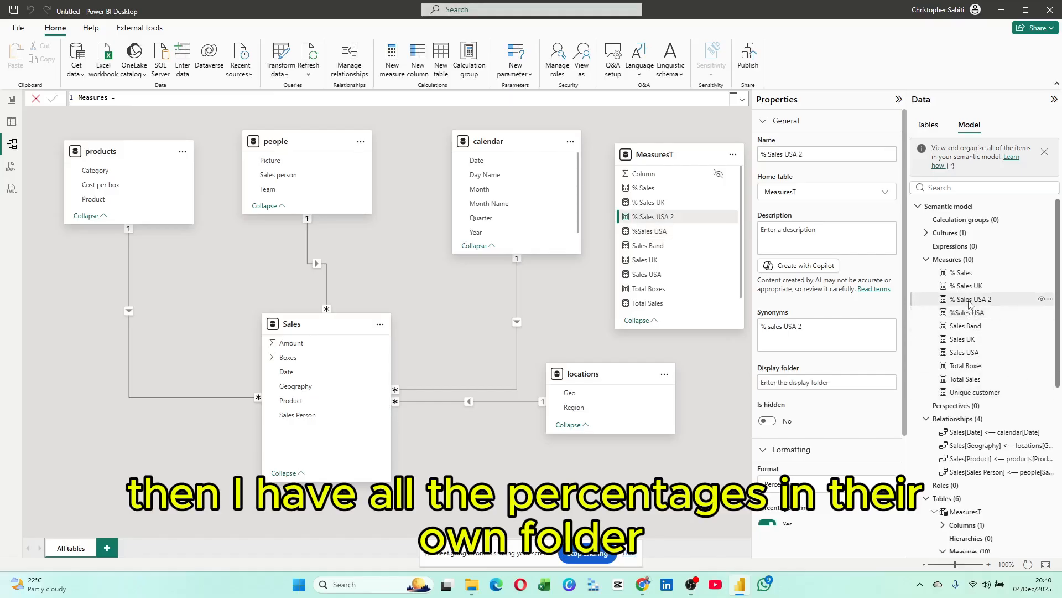
{"action": "left_click", "coordinate": [813, 382]}
{"action": "key", "text": "ctrl+v"}
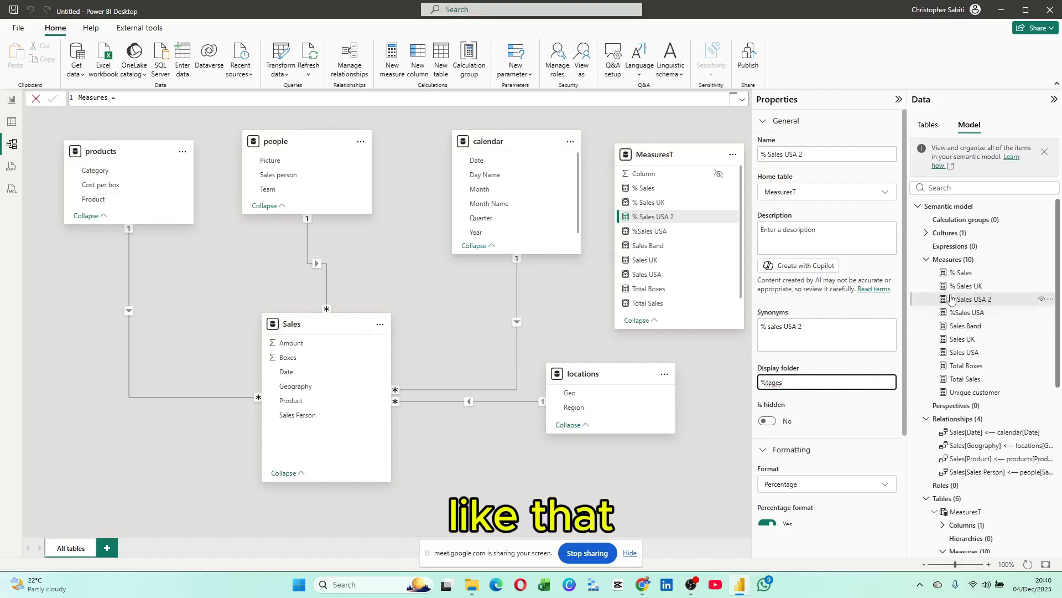
{"action": "left_click", "coordinate": [966, 287]}
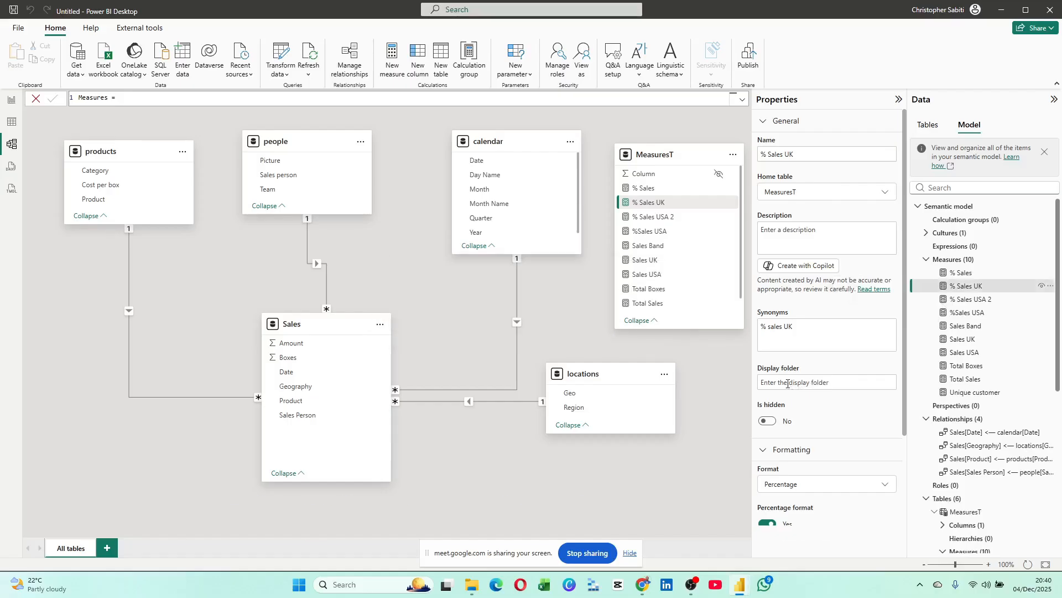
In the report view, examine the contents of the Sales and %tages folders under MeasuresT, leaving only %tages expanded
{"action": "left_click", "coordinate": [11, 100]}
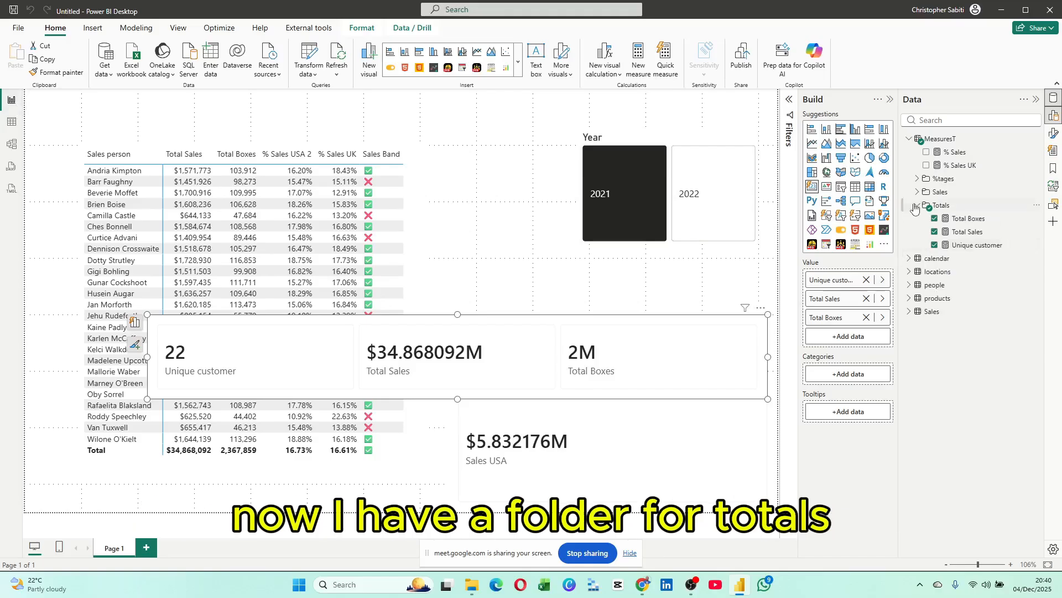
{"action": "left_click", "coordinate": [940, 206]}
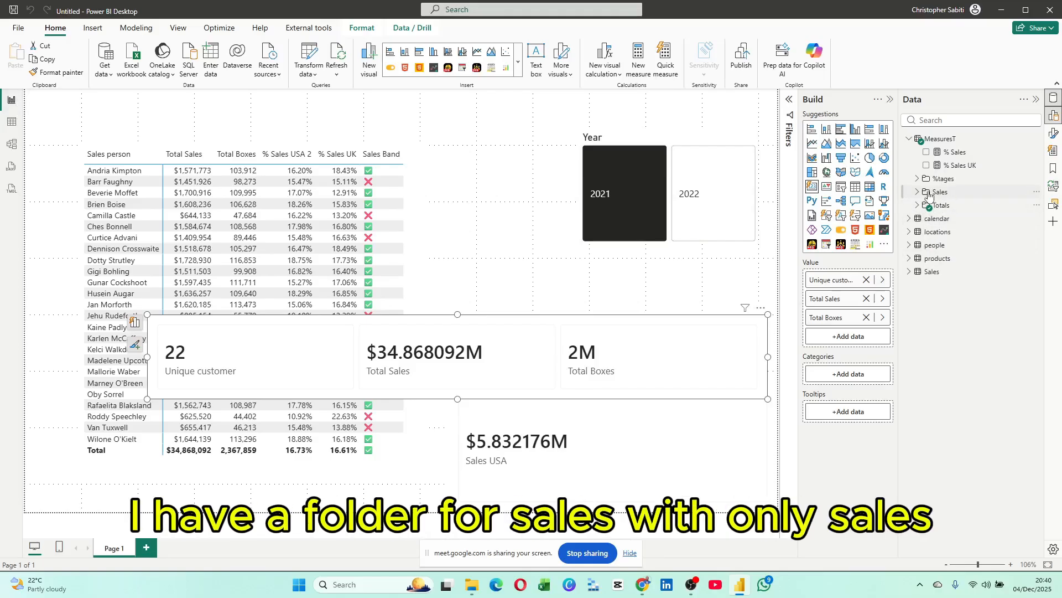
{"action": "left_click", "coordinate": [919, 194]}
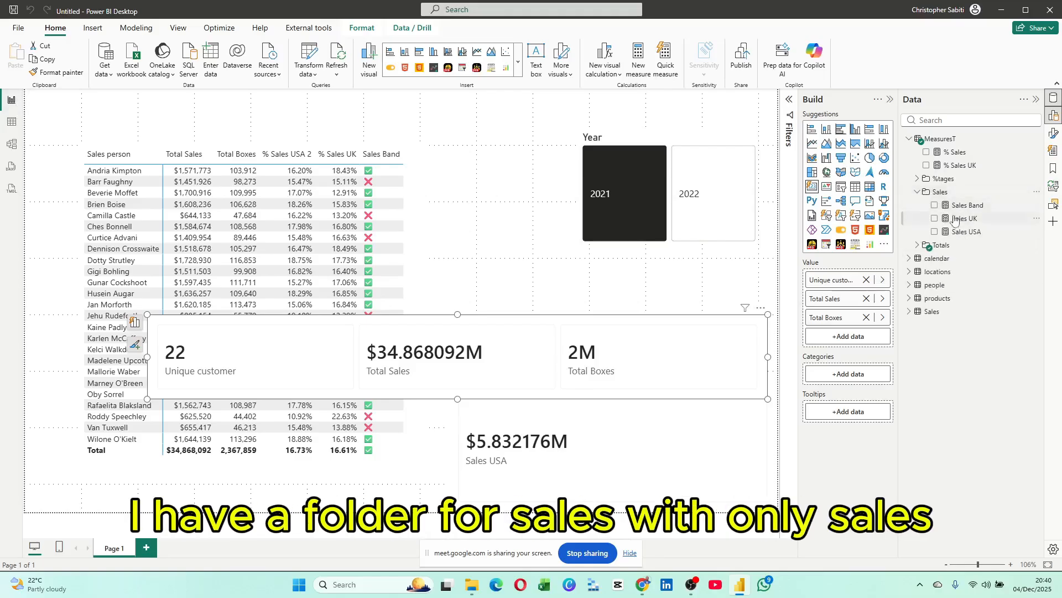
{"action": "left_click", "coordinate": [919, 194]}
{"action": "left_click", "coordinate": [919, 180]}
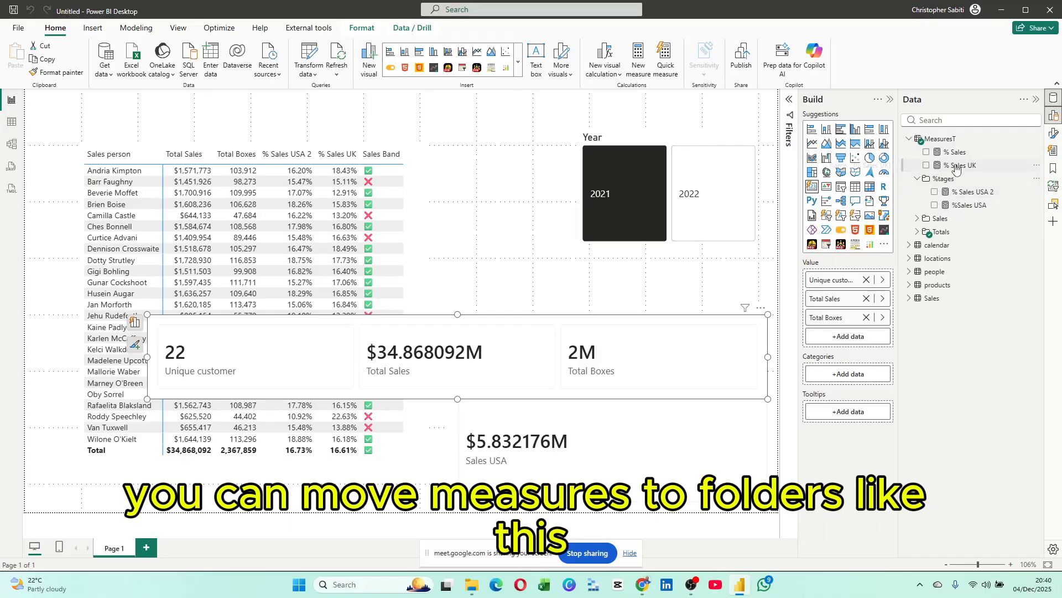
Try to move the % Sales UK measure into the %tages folder from the report view and the table view
{"action": "left_click_drag", "start_coordinate": [954, 169], "coordinate": [950, 213]}
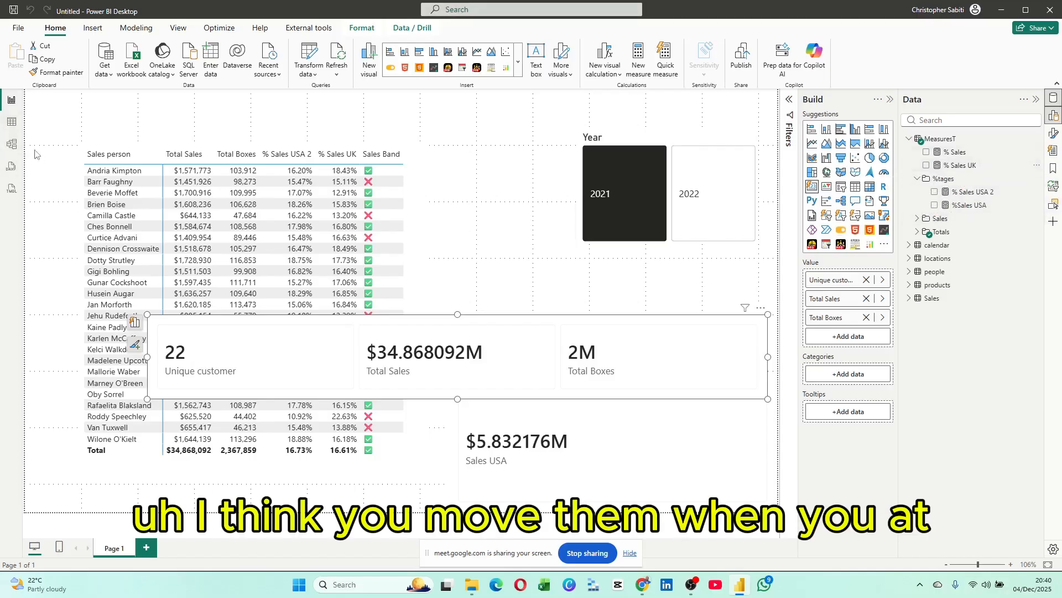
{"action": "left_click", "coordinate": [11, 126]}
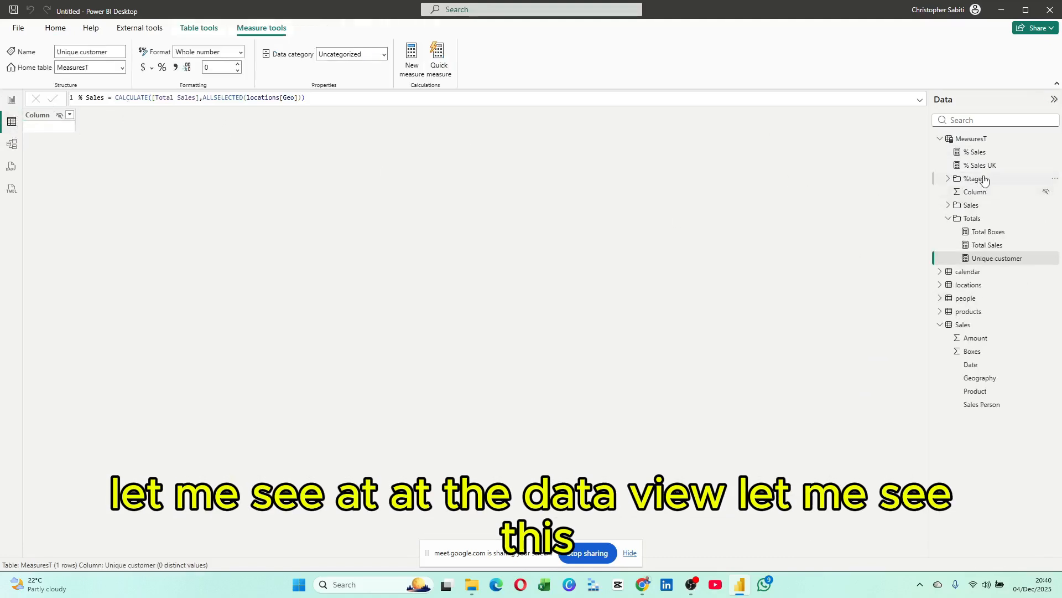
{"action": "left_click_drag", "start_coordinate": [980, 165], "coordinate": [951, 185]}
{"action": "left_click", "coordinate": [948, 179]}
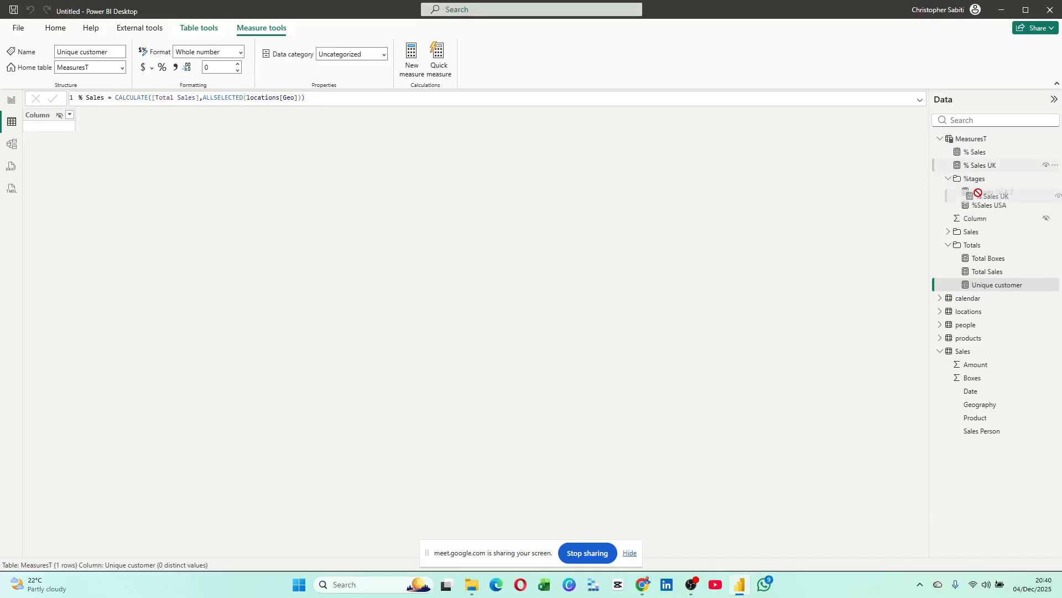
In the model view, move the % Sales UK and % Sales measures into the %tages folder, and collapse that folder in the report view
{"action": "left_click", "coordinate": [12, 145]}
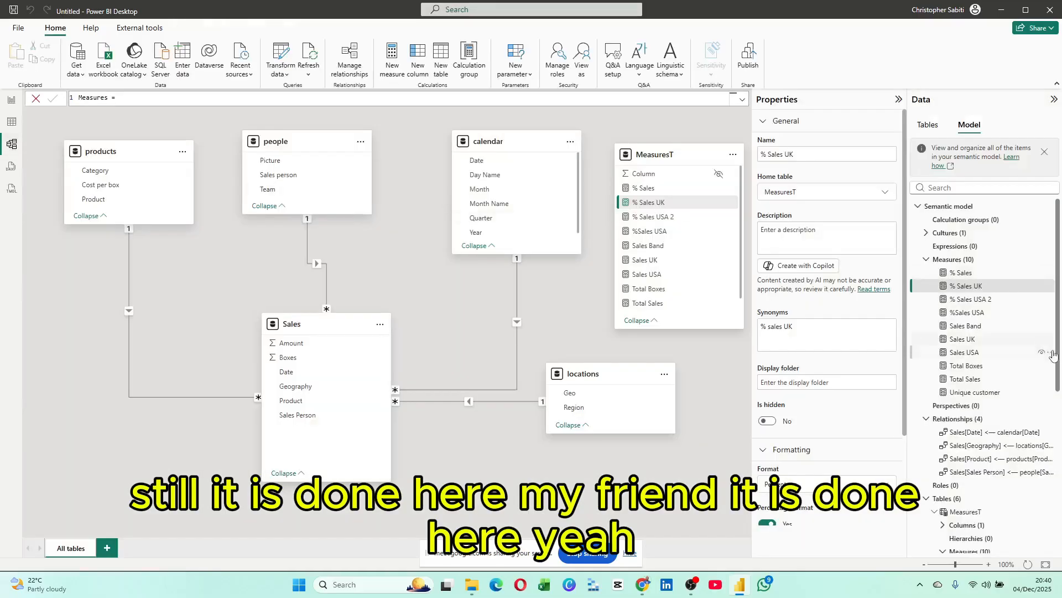
{"action": "scroll", "coordinate": [980, 382], "scroll_direction": "down", "scroll_amount": 2}
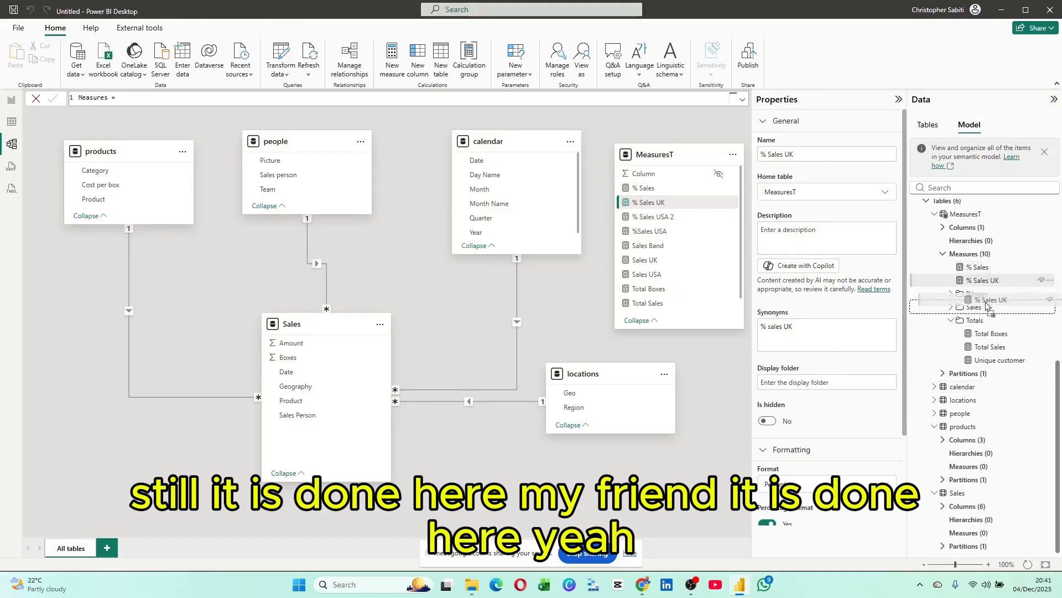
{"action": "left_click_drag", "start_coordinate": [982, 279], "coordinate": [977, 293]}
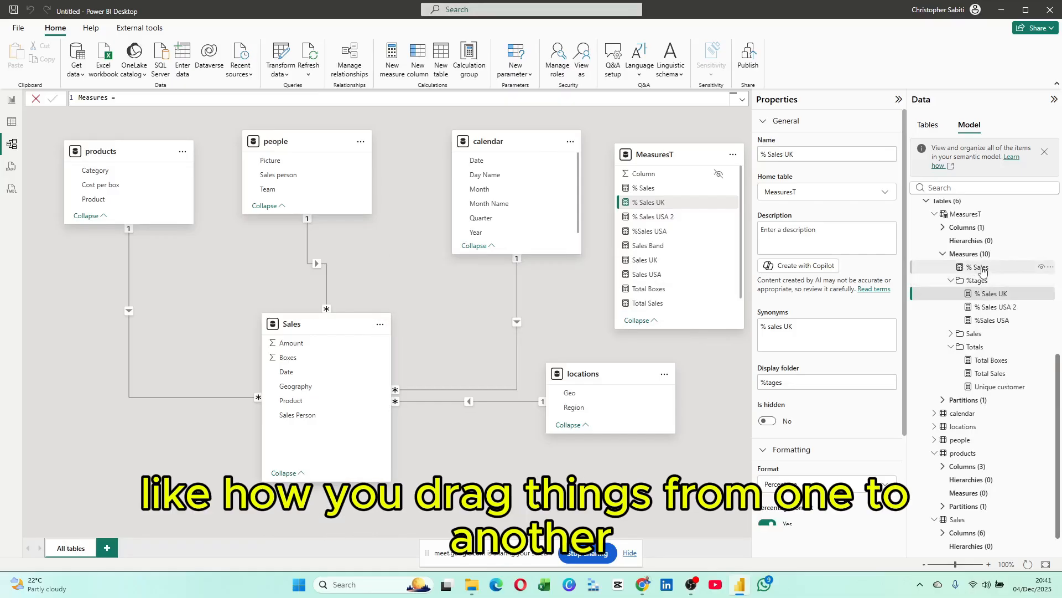
{"action": "left_click_drag", "start_coordinate": [979, 268], "coordinate": [985, 288]}
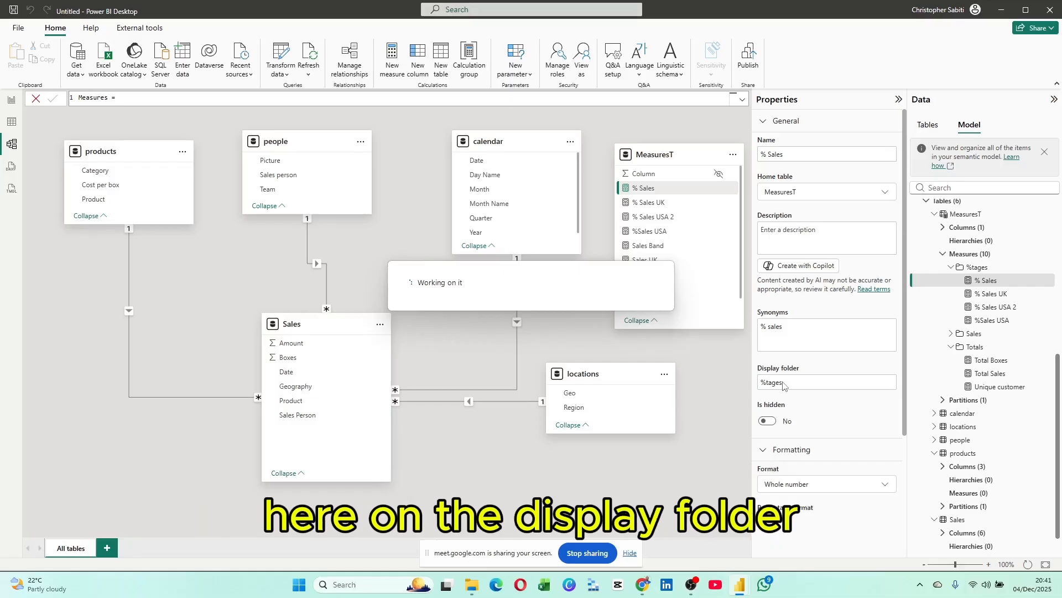
{"action": "left_click", "coordinate": [11, 101]}
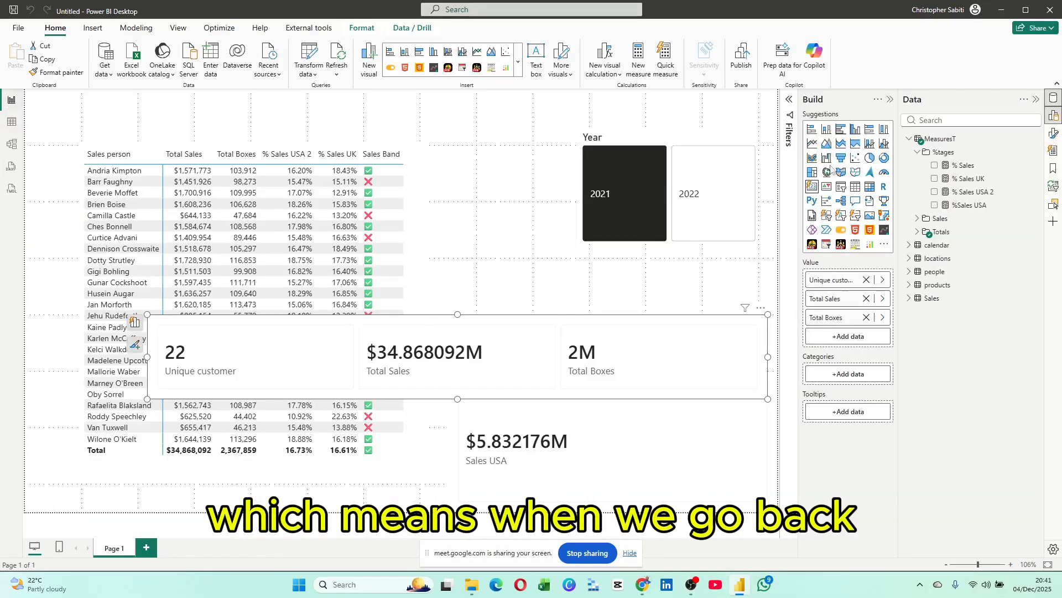
{"action": "left_click", "coordinate": [917, 154]}
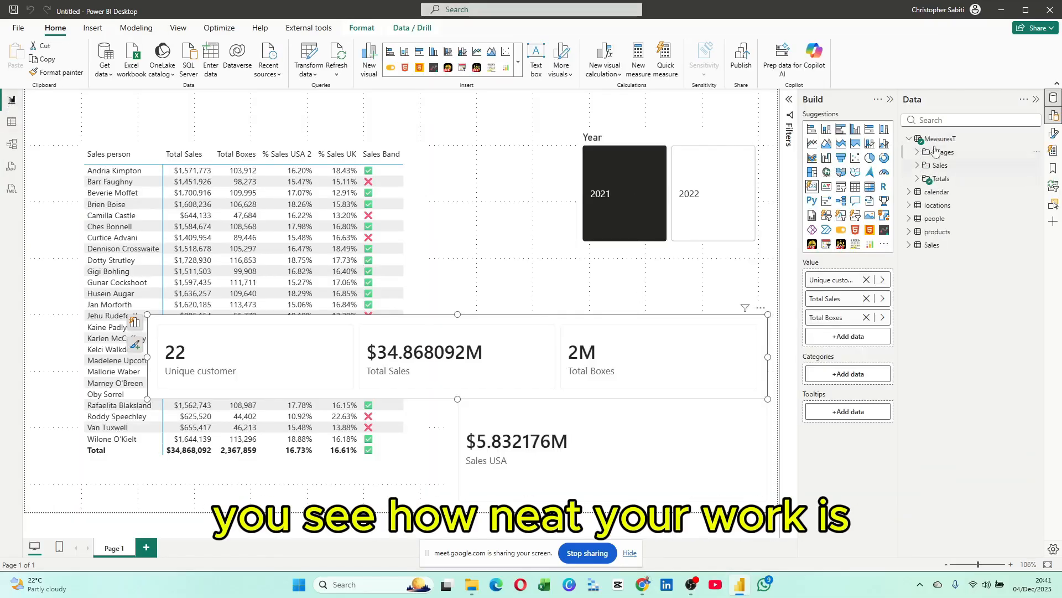